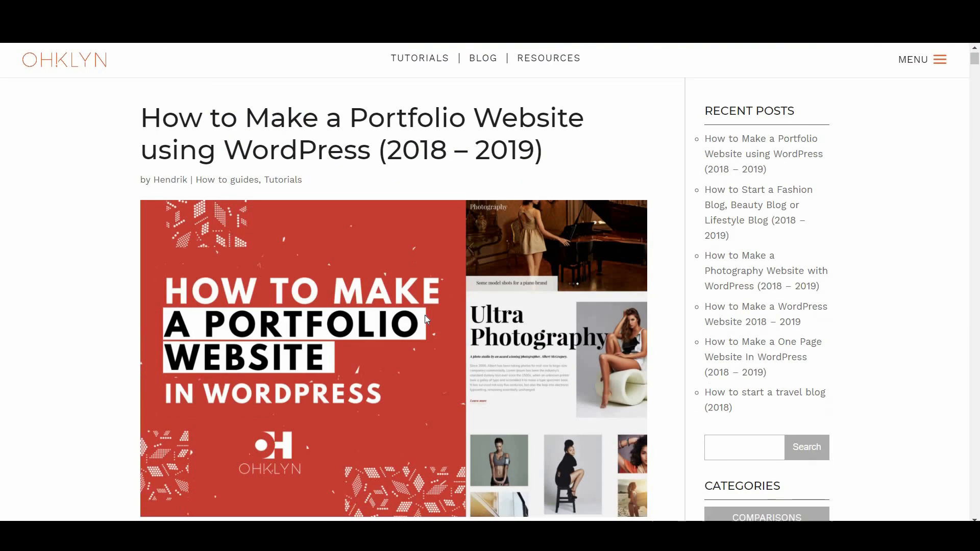
Scroll the OHKLYN article down to its 'Here's what we'll cover' list
scroll(425, 318, "down", 12)
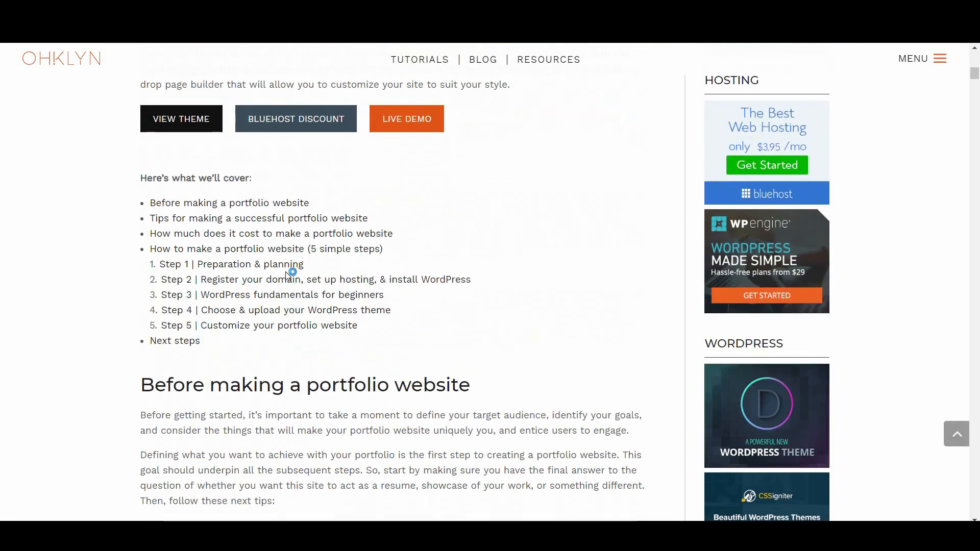
Jump to Step 1 planning and highlight the logo, favicon and brand color palette items
left_click(171, 267)
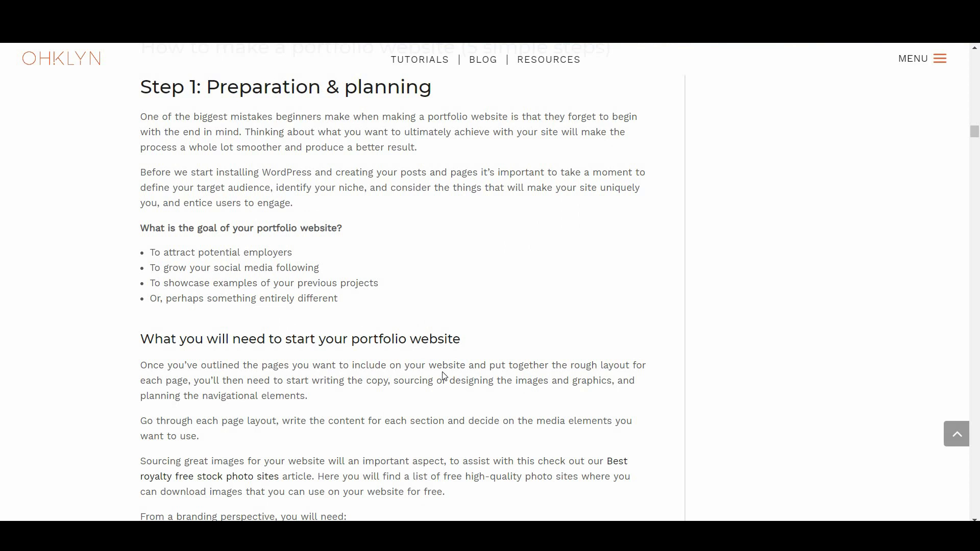
scroll(370, 382, "down", 5)
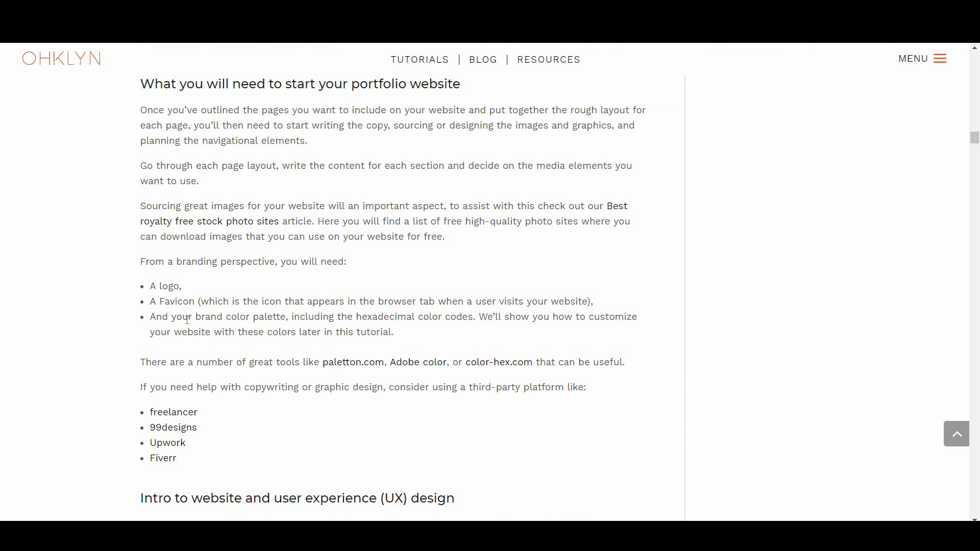
left_click_drag(152, 289, 172, 287)
left_click(152, 302)
left_click_drag(183, 305, 198, 304)
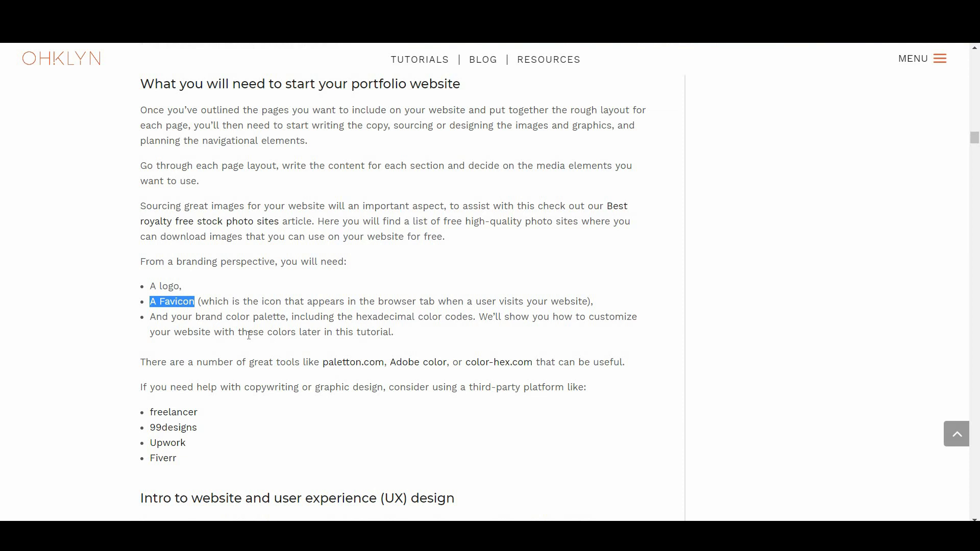
left_click(249, 335)
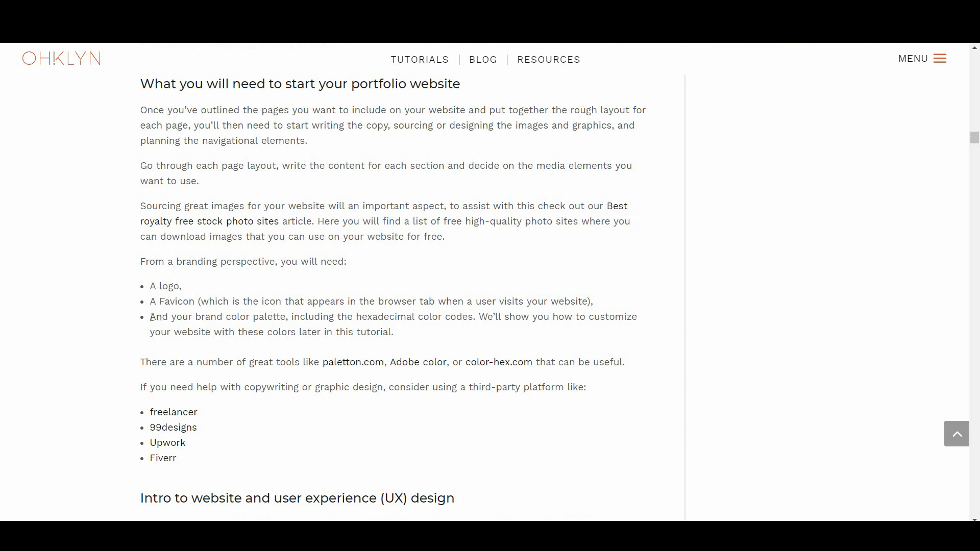
left_click_drag(196, 317, 287, 315)
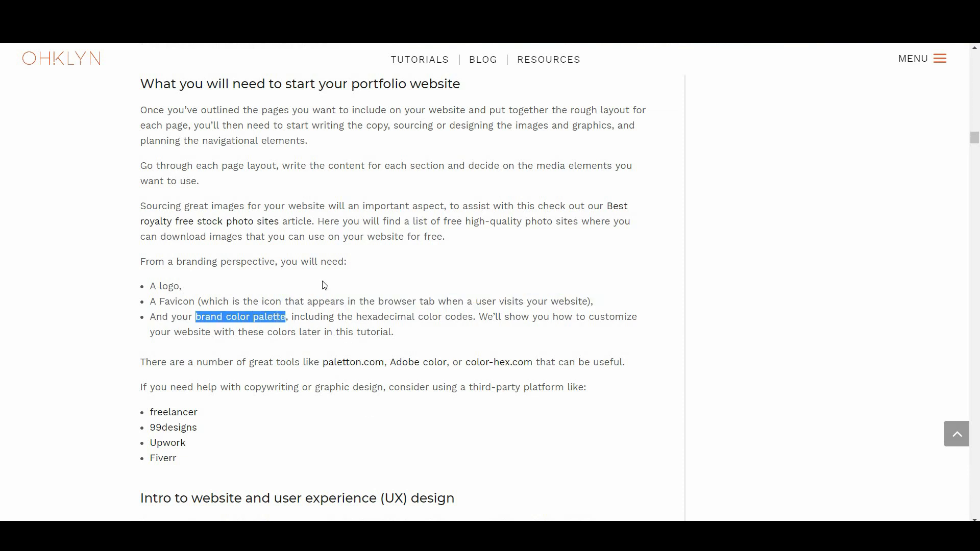
left_click(338, 336)
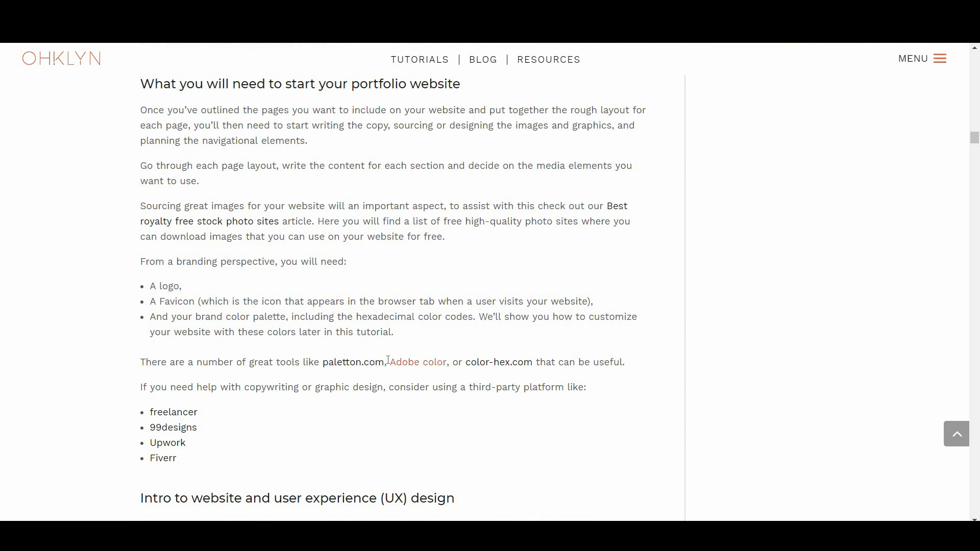
Follow the color-hex.com link, then scroll back up the page
left_click(486, 370)
scroll(533, 441, "up", 5)
scroll(532, 437, "up", 5)
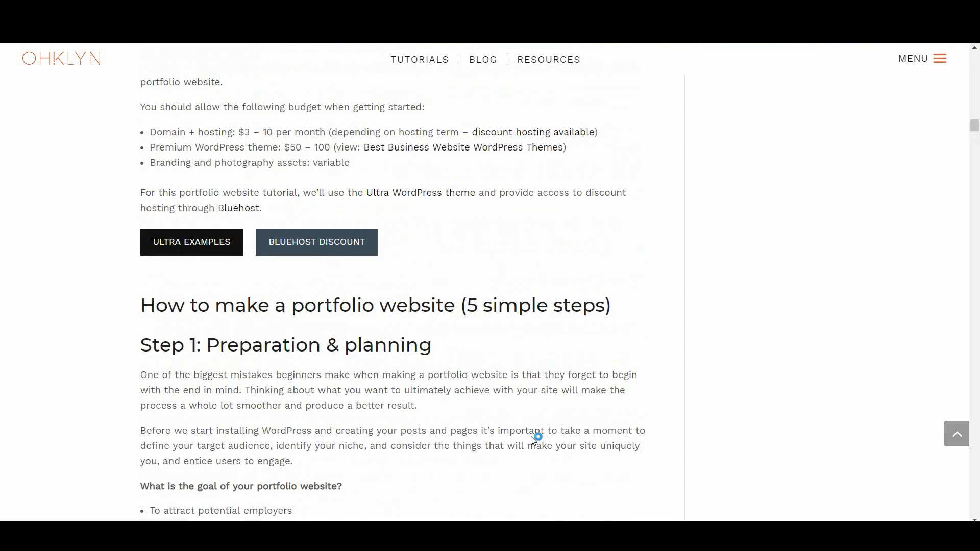
scroll(532, 436, "up", 2)
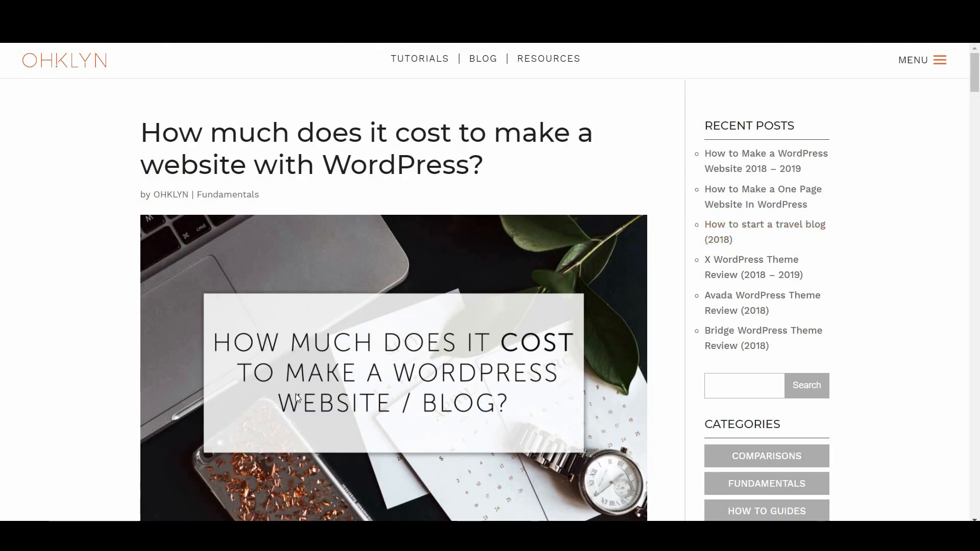
Scroll down to the 'Intro to website and user experience (UX) design' section
scroll(493, 393, "down", 8)
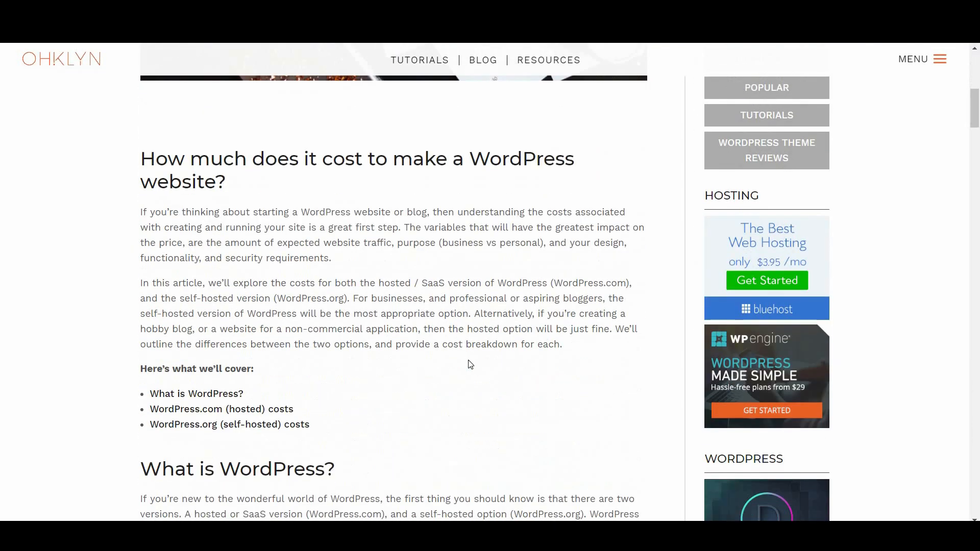
scroll(391, 381, "down", 6)
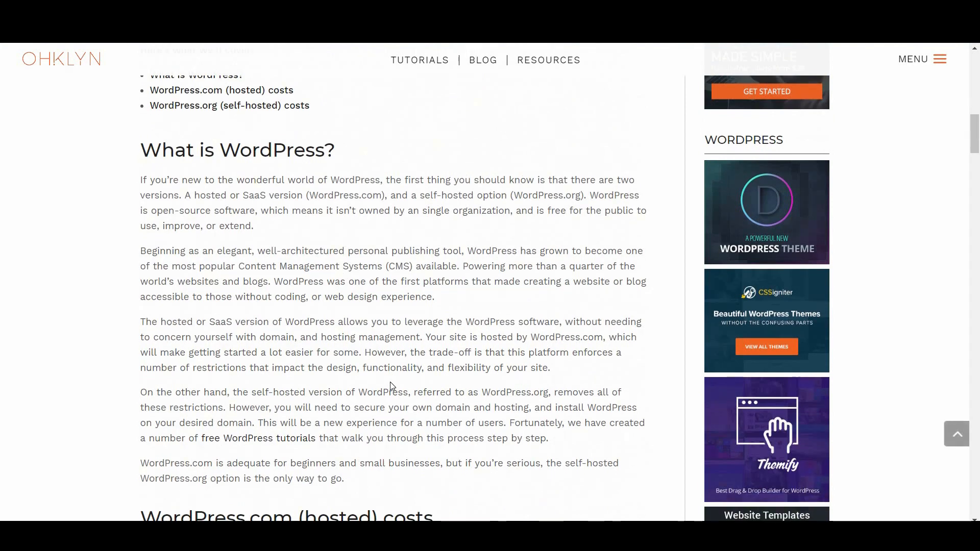
scroll(391, 385, "down", 7)
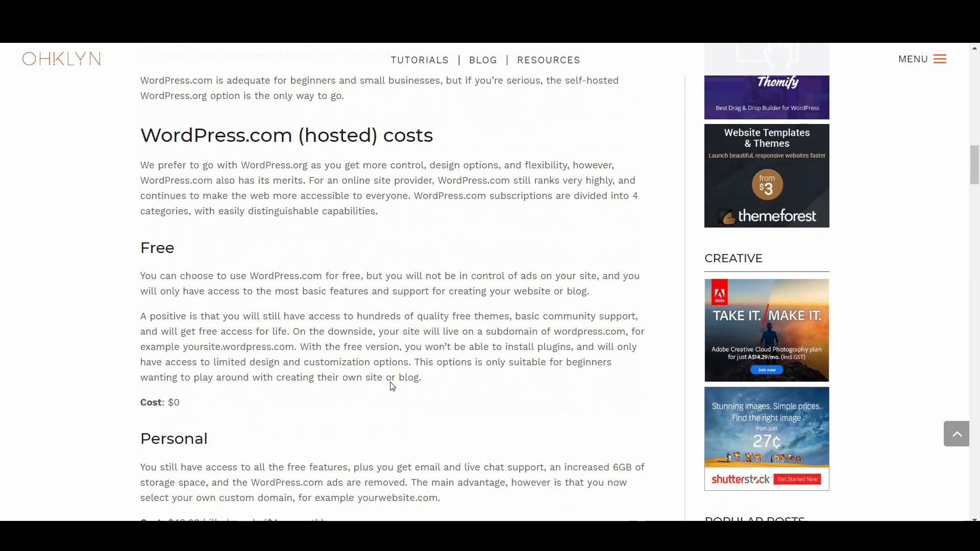
scroll(393, 387, "down", 6)
scroll(392, 383, "down", 3)
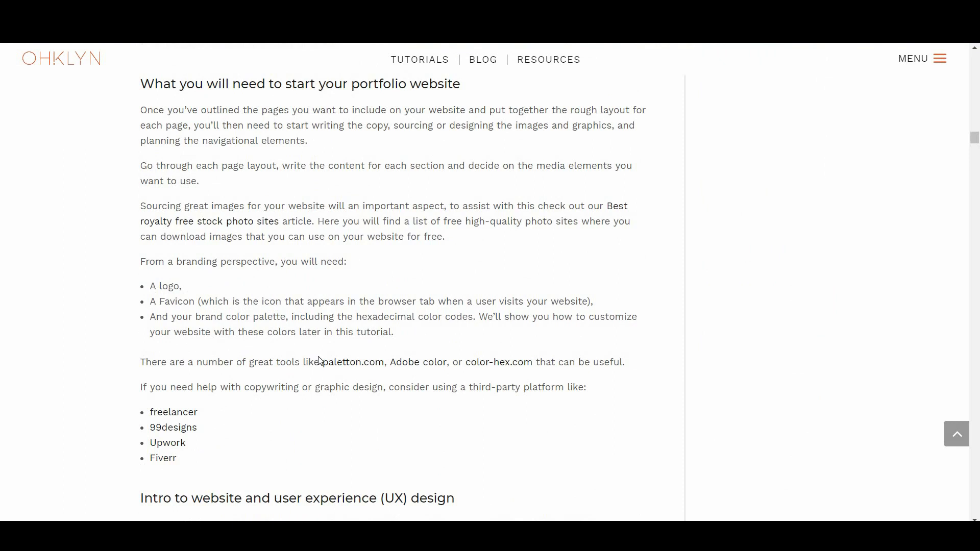
scroll(320, 361, "down", 7)
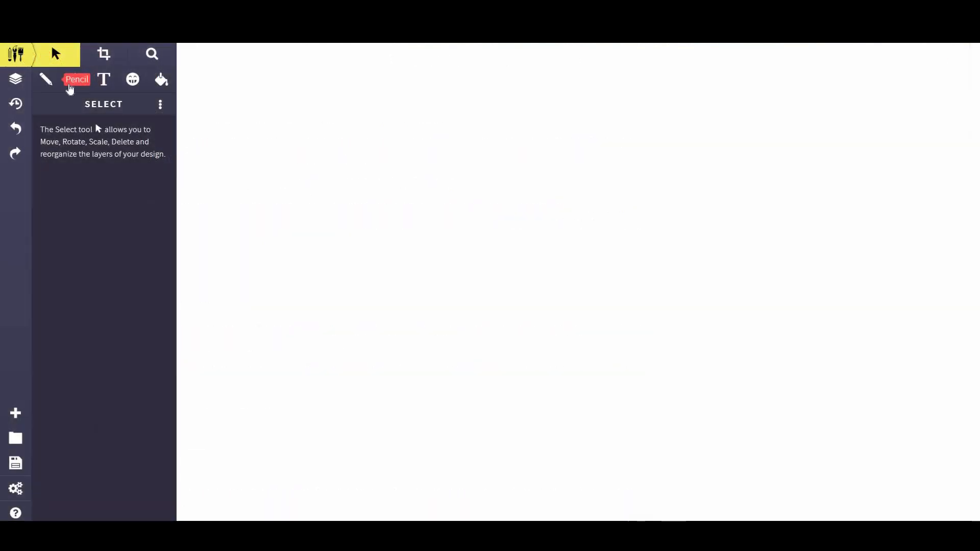
Pencil the first page outline and place a 'Home' label at its top
left_click(46, 79)
left_click_drag(233, 175, 235, 295)
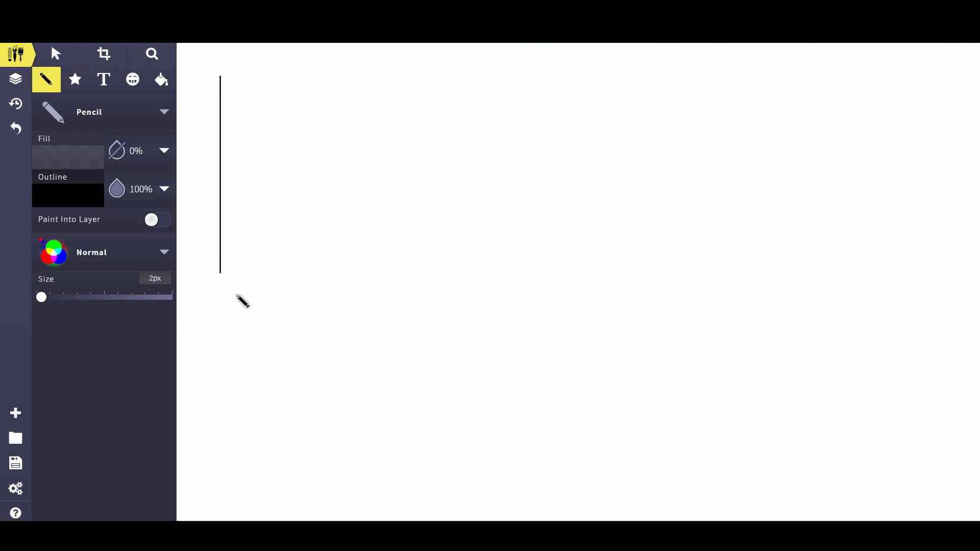
mouse_move(221, 77)
left_mouse_down()
mouse_move(379, 92)
mouse_move(389, 80)
mouse_move(384, 296)
left_mouse_up()
left_click(104, 80)
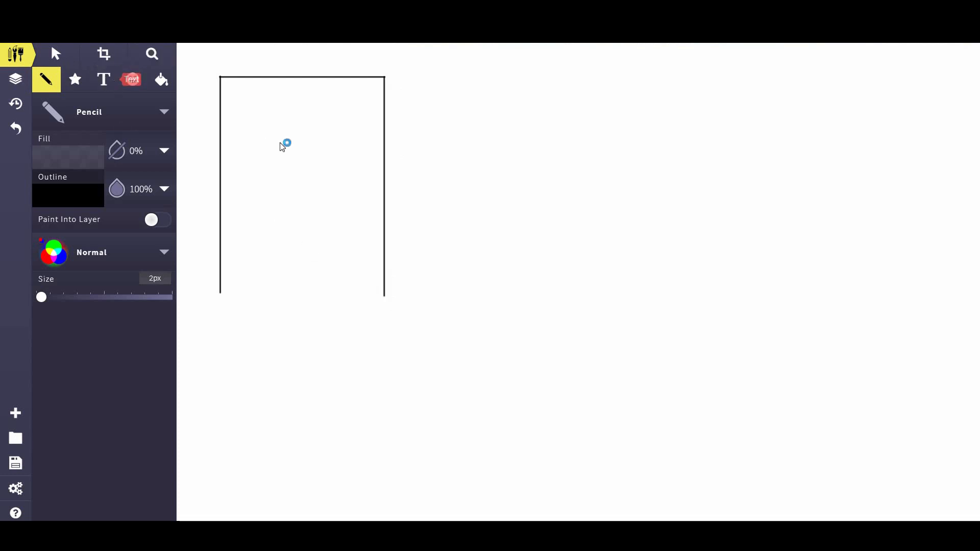
left_click(292, 143)
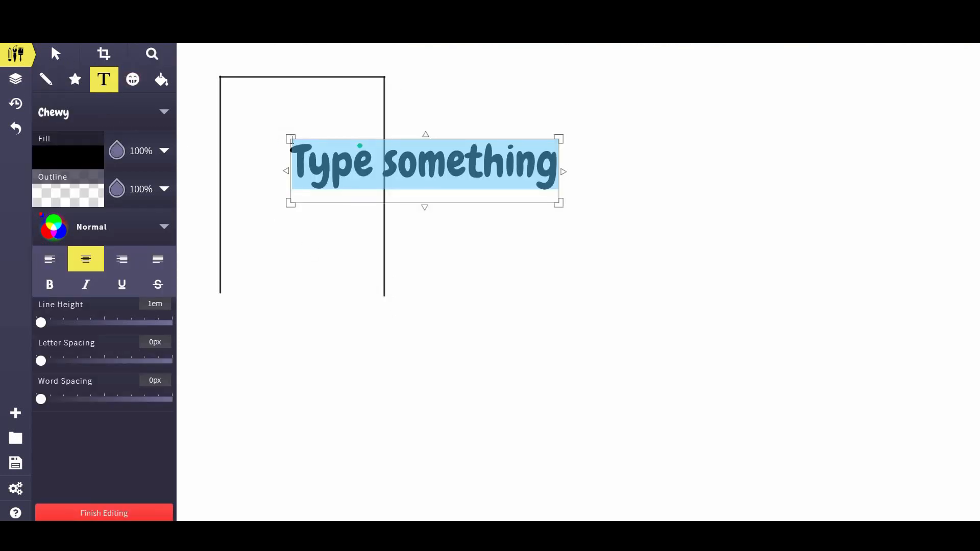
type("Home")
left_click(55, 56)
left_click_drag(407, 162, 282, 100)
left_click(557, 187)
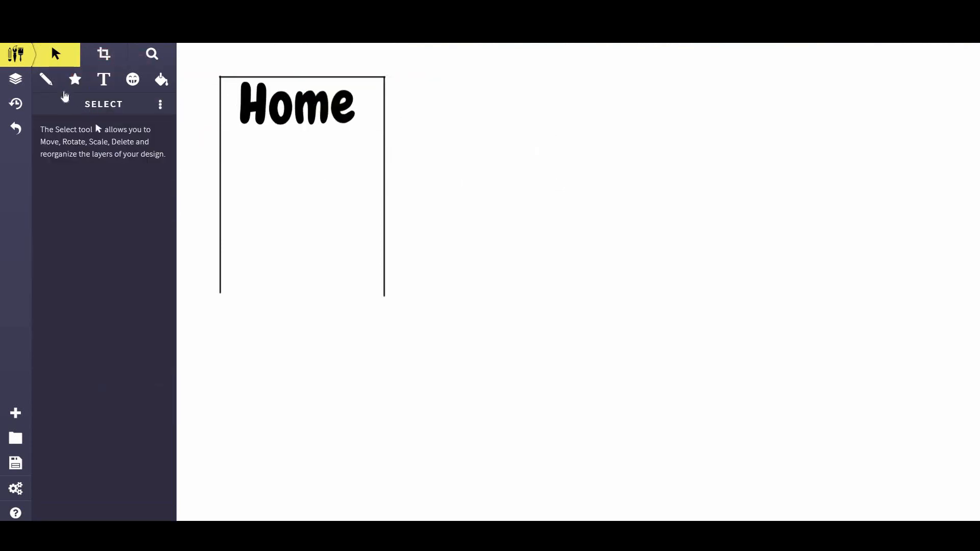
Pencil a second page outline beside it and move a 'Blog' label inside
left_click(46, 80)
left_click_drag(442, 79, 443, 295)
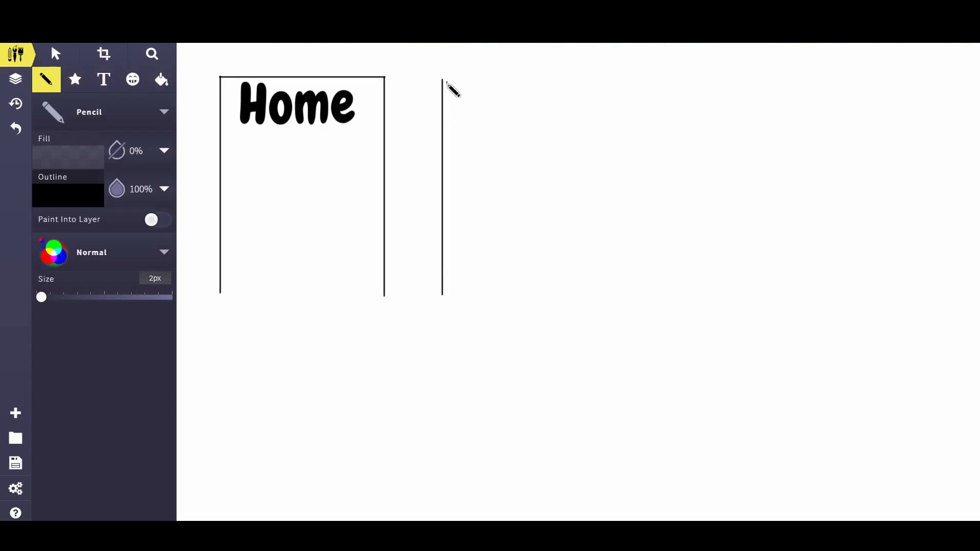
mouse_move(442, 81)
left_mouse_down()
mouse_move(619, 90)
mouse_move(629, 81)
mouse_move(628, 297)
left_mouse_up()
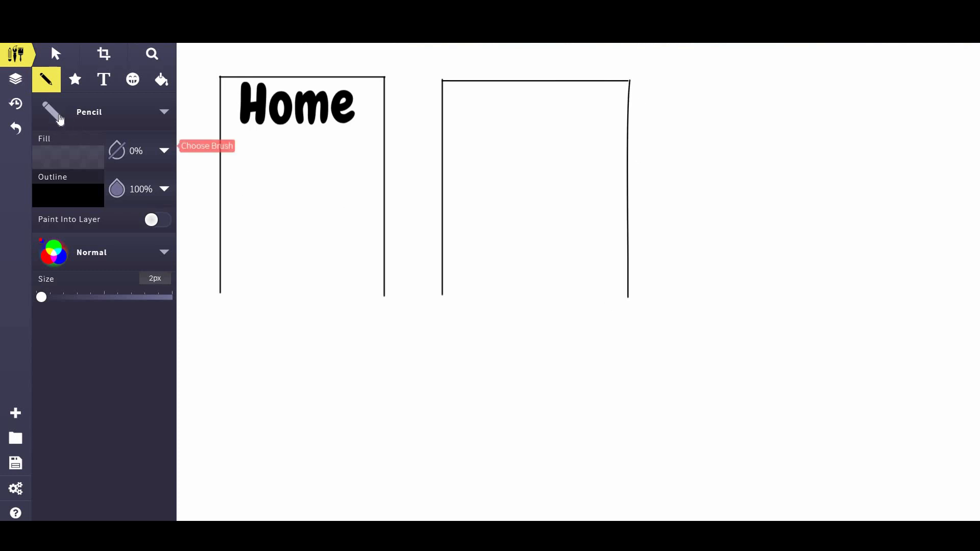
left_click(104, 79)
left_click(514, 101)
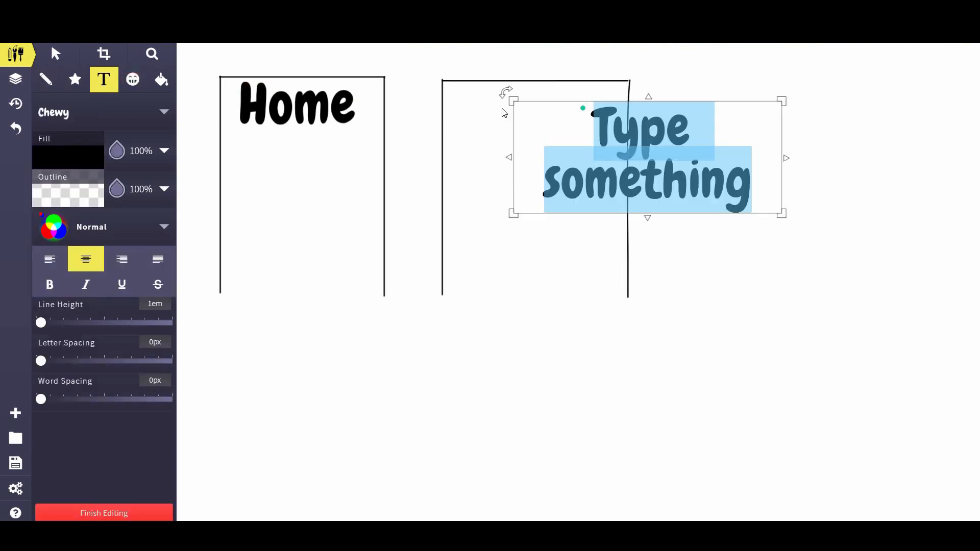
type("Blog")
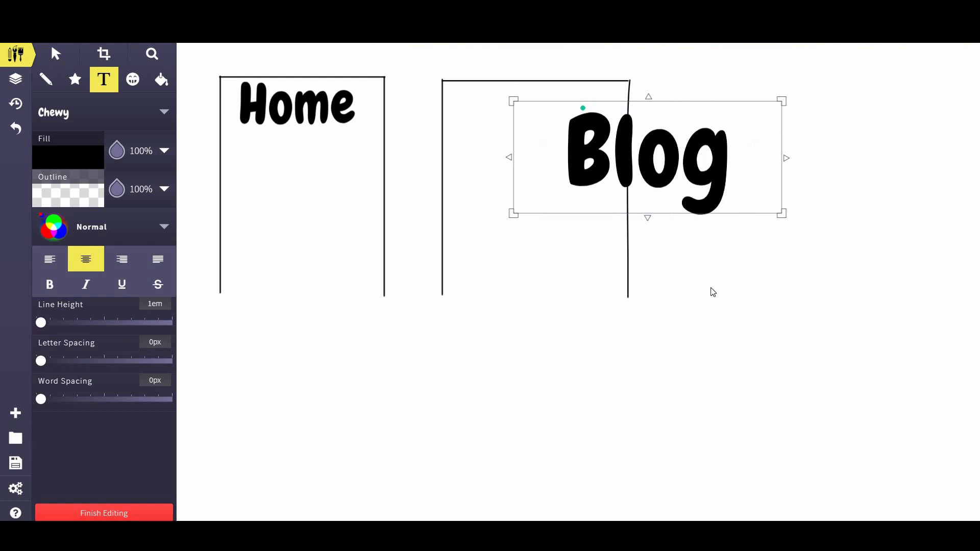
left_click(714, 291)
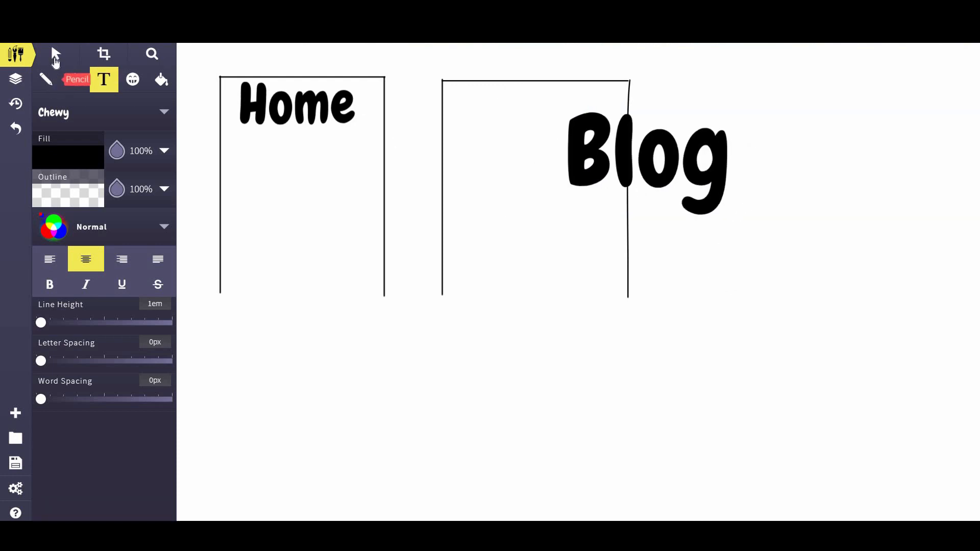
left_click(55, 54)
left_click(709, 160)
left_click_drag(710, 159, 593, 130)
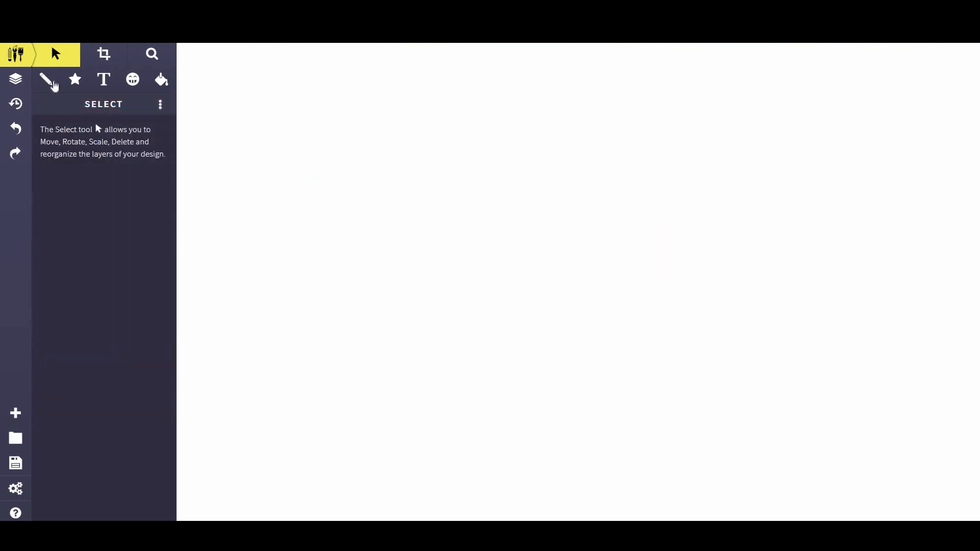
Sketch the page wireframe outline, a header divider and a small box in the header
left_click(46, 79)
left_click_drag(365, 72, 364, 504)
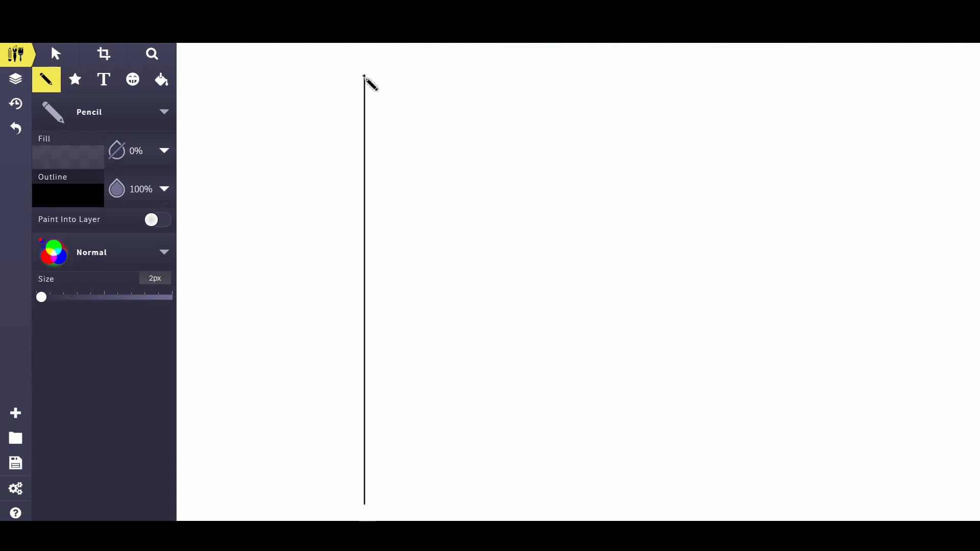
mouse_move(366, 76)
left_mouse_down()
mouse_move(821, 77)
mouse_move(820, 519)
left_mouse_up()
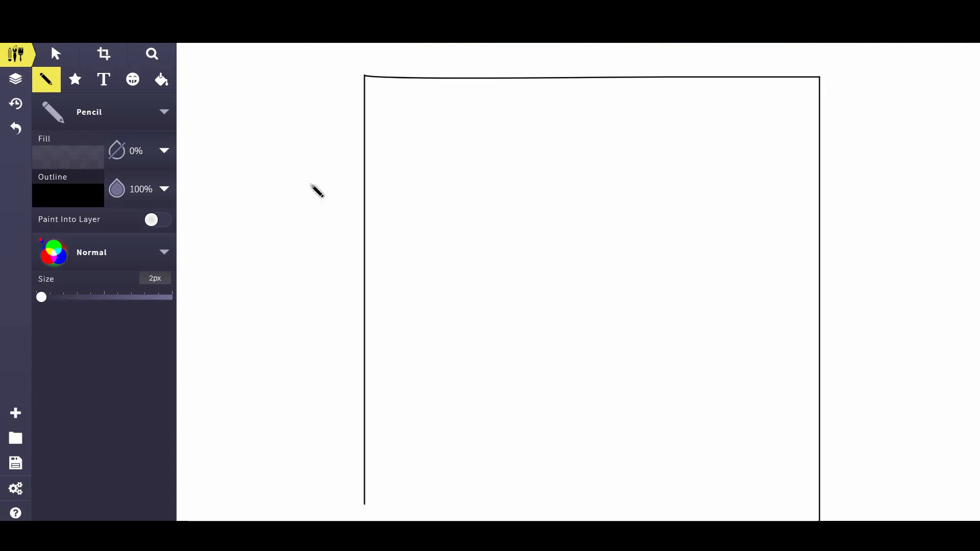
mouse_move(367, 229)
left_mouse_down()
mouse_move(800, 247)
mouse_move(820, 246)
mouse_move(822, 228)
left_mouse_up()
left_click(604, 133)
mouse_move(691, 174)
left_mouse_down()
mouse_move(689, 134)
mouse_move(743, 134)
mouse_move(766, 141)
mouse_move(764, 181)
left_mouse_up()
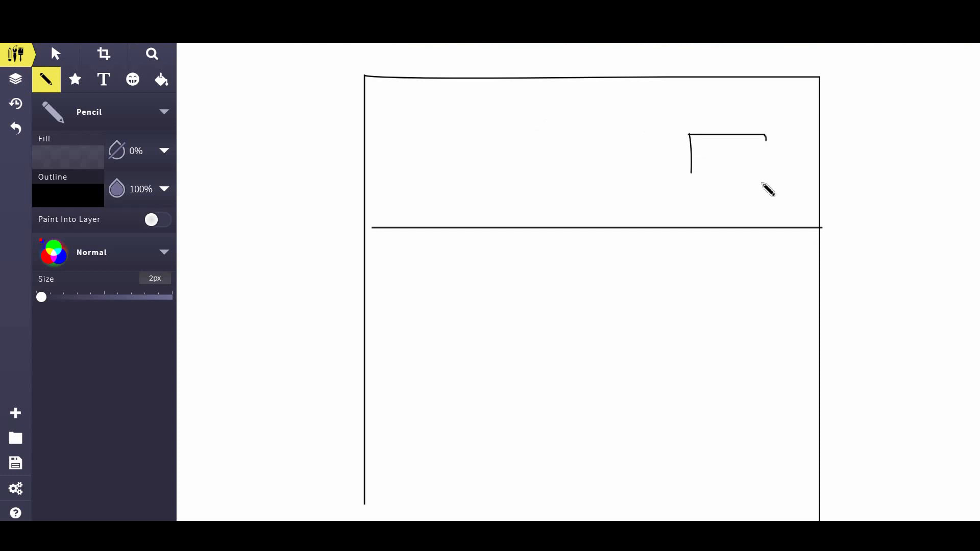
left_click_drag(690, 174, 771, 174)
Draw a sidebar divider with a circle and three wavy text lines beneath it
left_click_drag(680, 250, 681, 228)
left_click_drag(685, 463, 680, 521)
mouse_move(767, 255)
left_mouse_down()
mouse_move(717, 291)
mouse_move(748, 252)
left_mouse_up()
left_click_drag(717, 338, 782, 337)
left_click_drag(720, 364, 790, 366)
left_click(710, 391)
left_click_drag(720, 384, 796, 384)
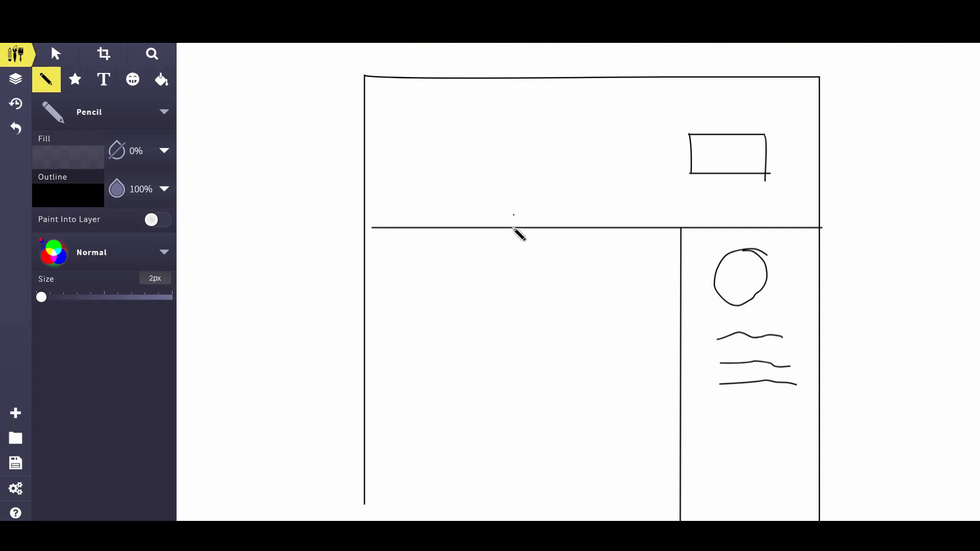
Split the content area into panels, scribble an image placeholder and three left-panel text lines
left_click_drag(513, 229, 512, 386)
left_click_drag(363, 390, 687, 389)
mouse_move(523, 348)
left_mouse_down()
mouse_move(539, 306)
mouse_move(587, 289)
mouse_move(651, 294)
mouse_move(675, 258)
left_mouse_up()
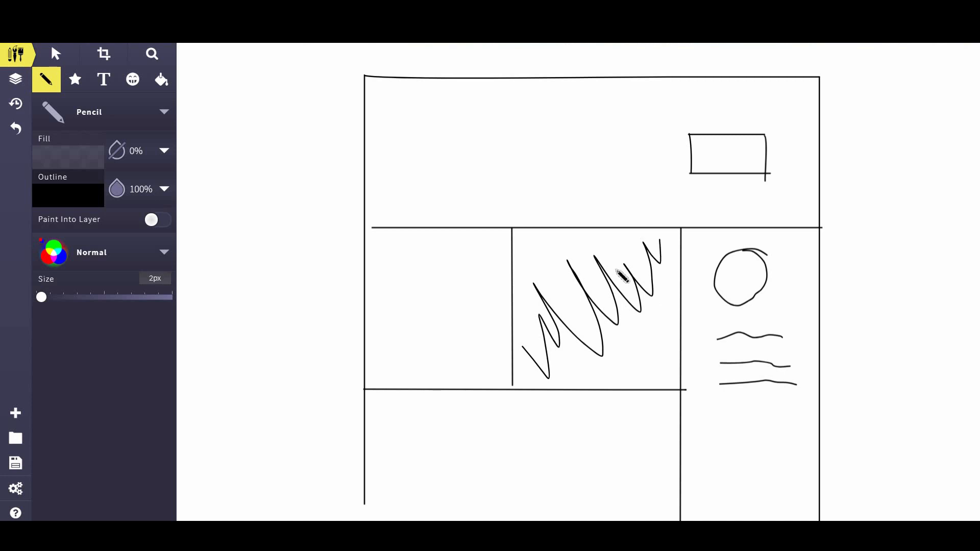
left_click_drag(404, 247, 468, 260)
left_click_drag(396, 307, 496, 319)
left_click_drag(391, 359, 472, 368)
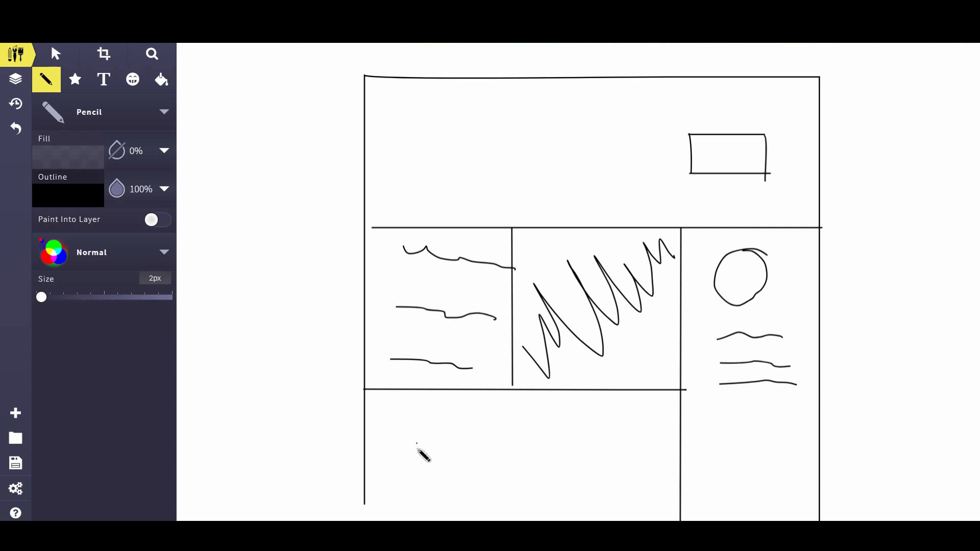
Draw two small loops joined by a long line, with a wavy text line above, in the bottom section
left_click_drag(430, 447, 425, 446)
left_click(496, 451)
left_click_drag(601, 445, 601, 440)
left_click_drag(431, 446, 603, 437)
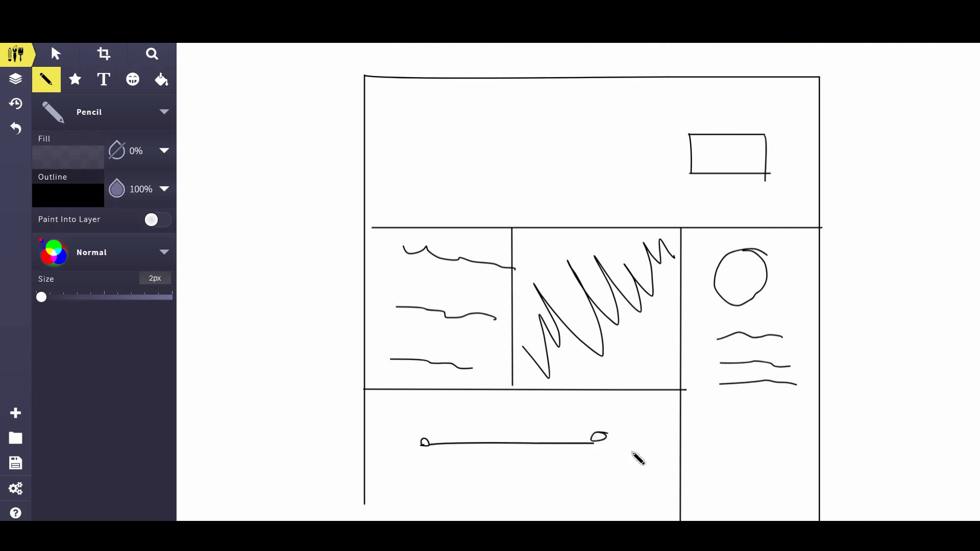
left_click_drag(449, 413, 569, 411)
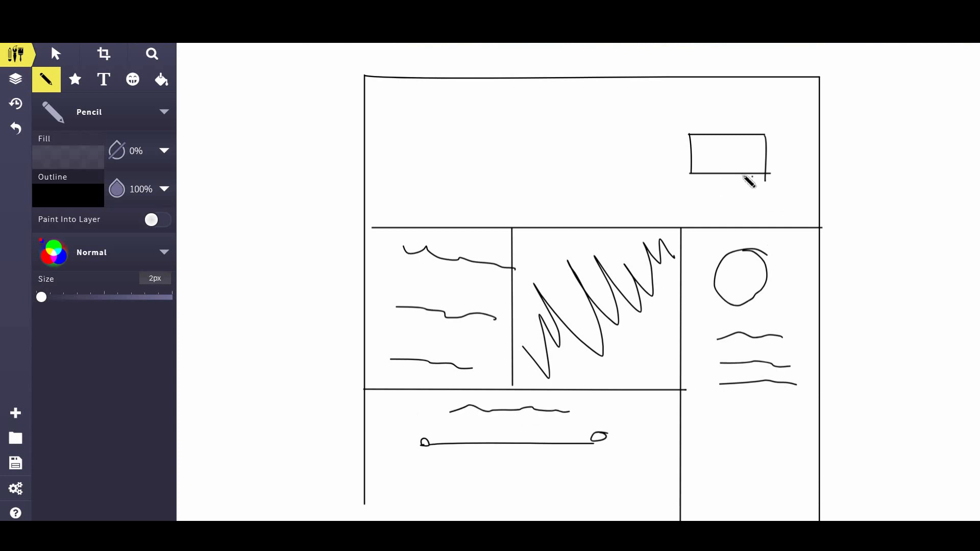
Add a 'Contact' label, shrink it and move it into the header box
left_click(104, 79)
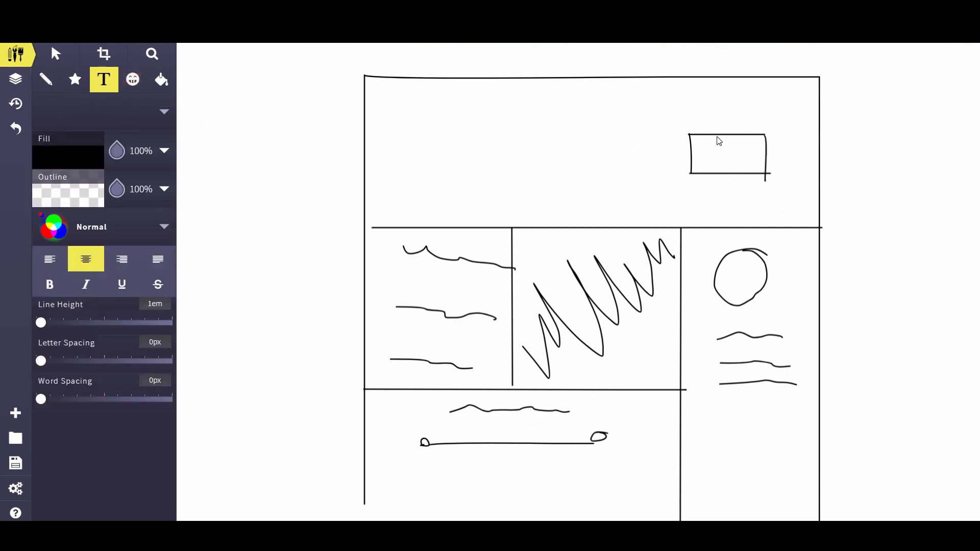
left_click(705, 161)
type("Contact")
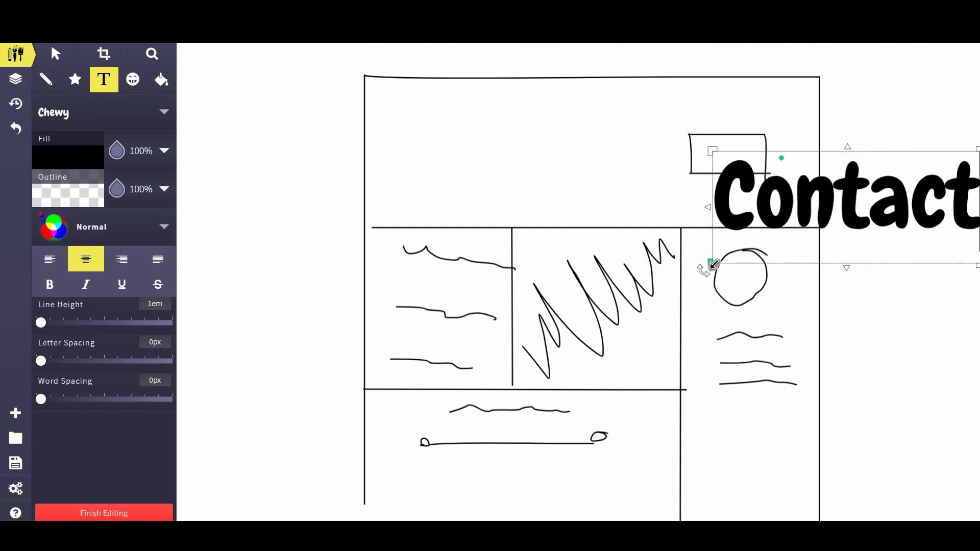
left_click_drag(712, 264, 807, 229)
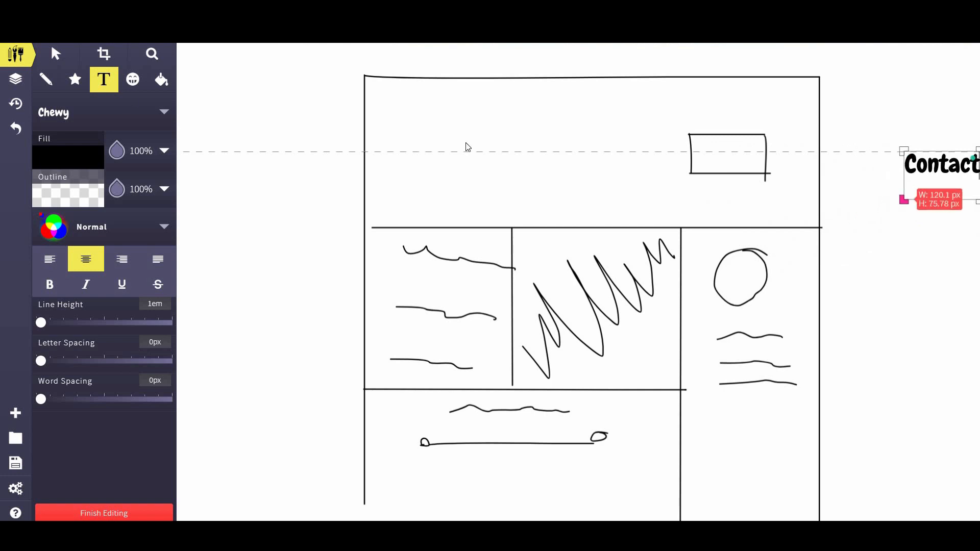
left_click(56, 53)
left_click_drag(935, 166, 723, 150)
left_click(957, 202)
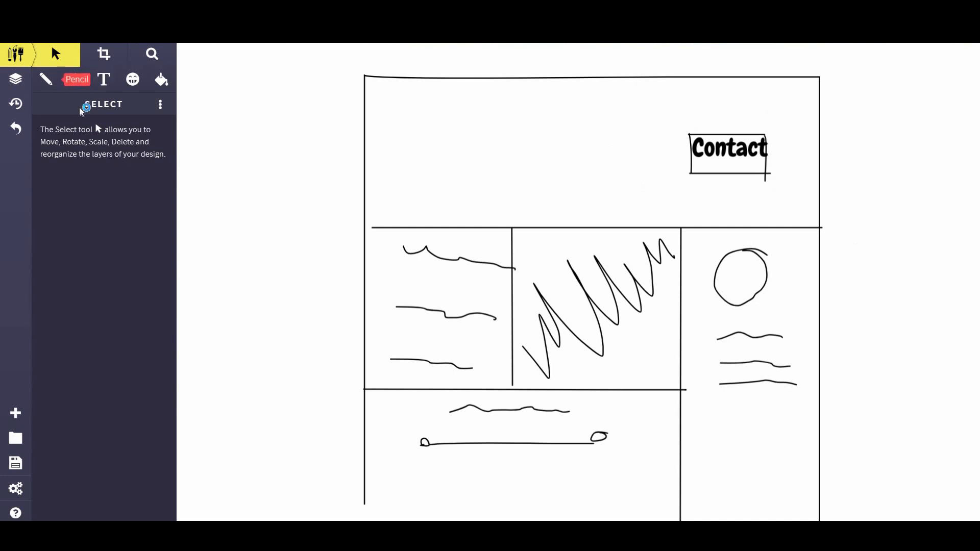
scroll(257, 285, "down", 2)
scroll(253, 287, "up", 2)
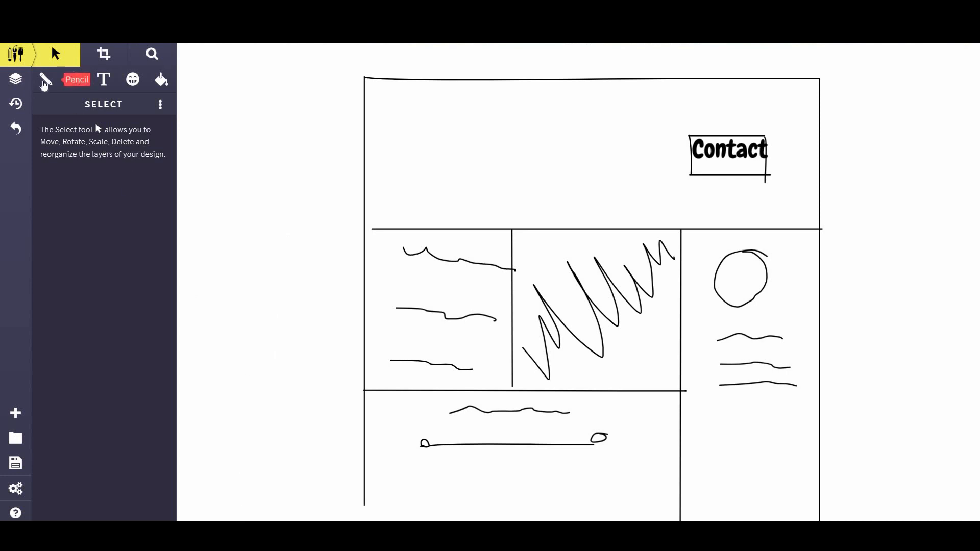
Draw three wavy text lines across the header, undoing one stray stroke
left_click(45, 82)
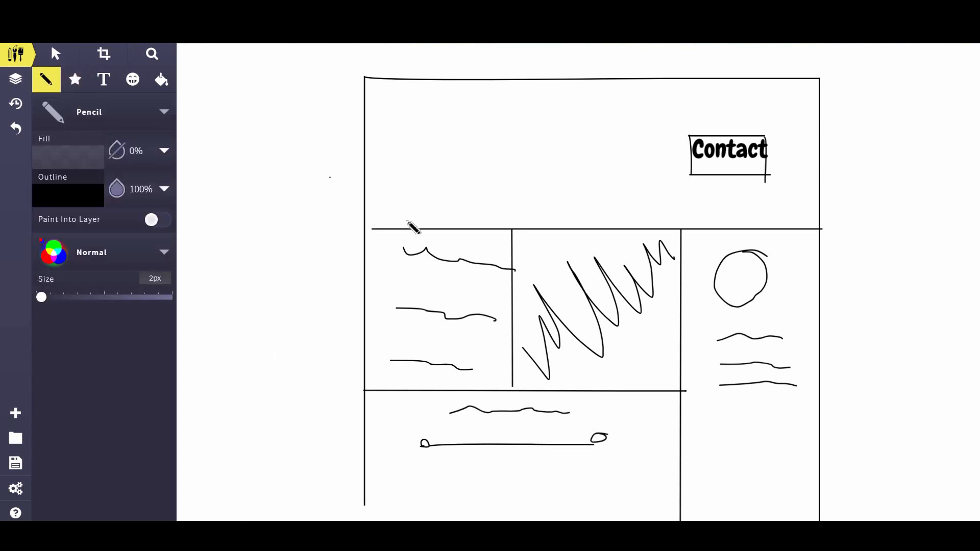
left_click_drag(397, 116, 472, 123)
key("ctrl+z")
left_click_drag(411, 128, 657, 138)
left_click_drag(449, 166, 589, 171)
left_click_drag(452, 187, 616, 197)
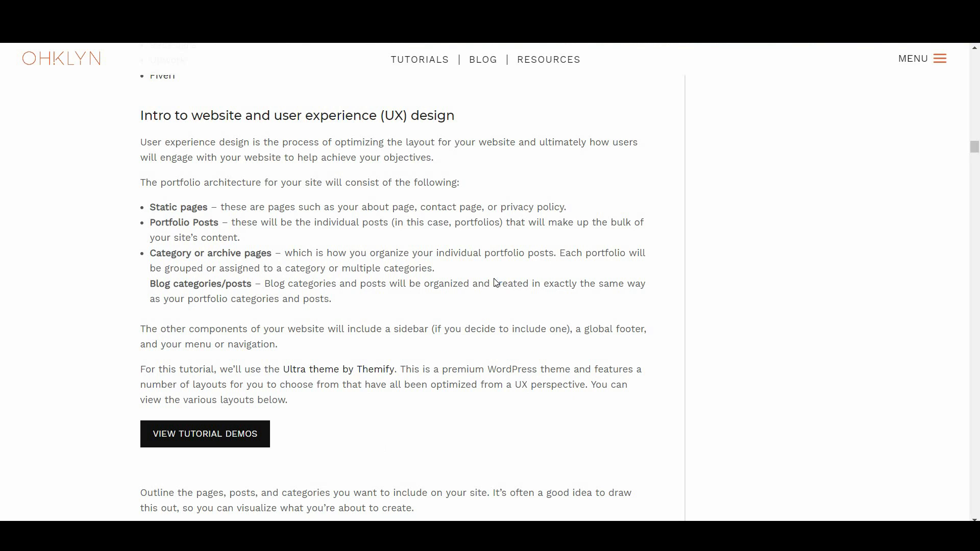
Open the Ultra theme tutorial demos from the UX design section
left_click(232, 439)
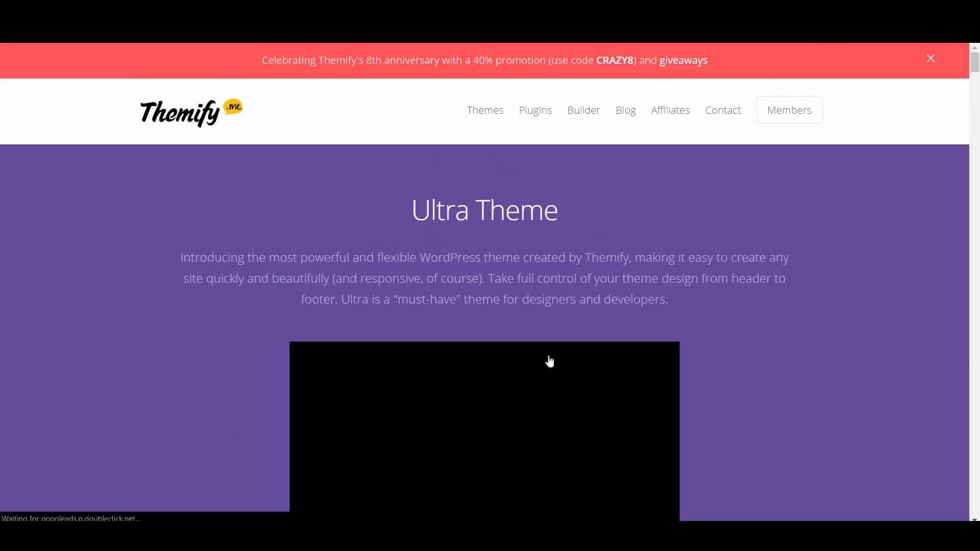
Scroll the Ultra Theme page down to the demo skins grid, including Photography
scroll(661, 314, "down", 6)
scroll(669, 308, "down", 10)
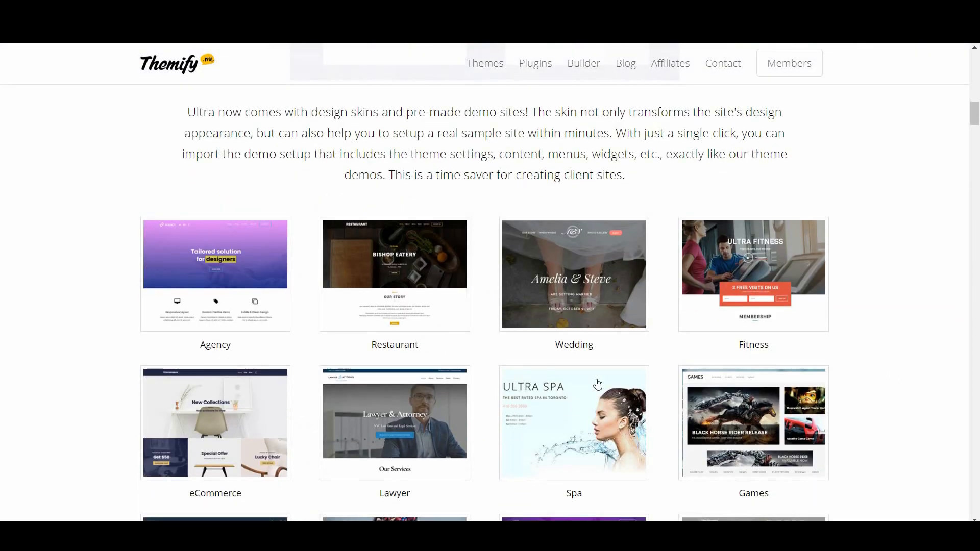
scroll(350, 114, "down", 5)
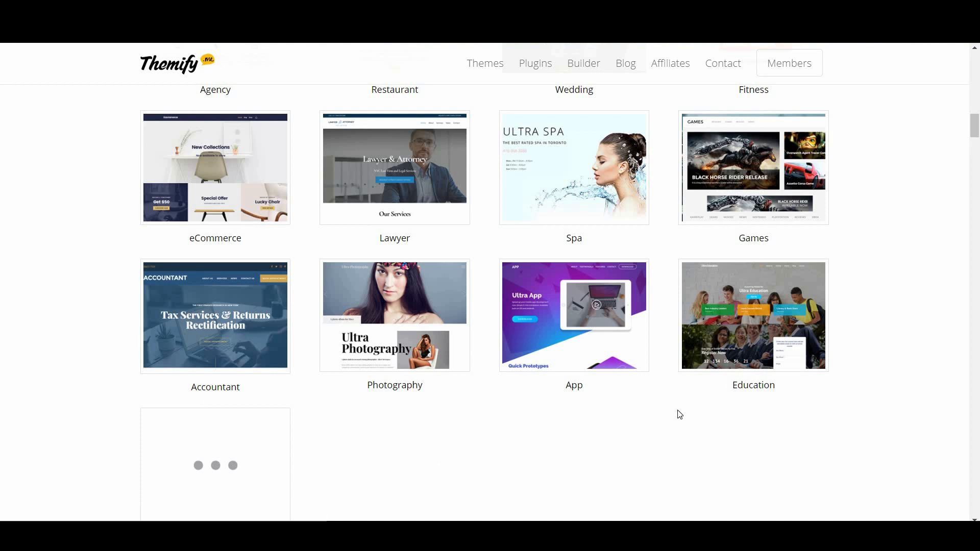
scroll(669, 417, "up", 3)
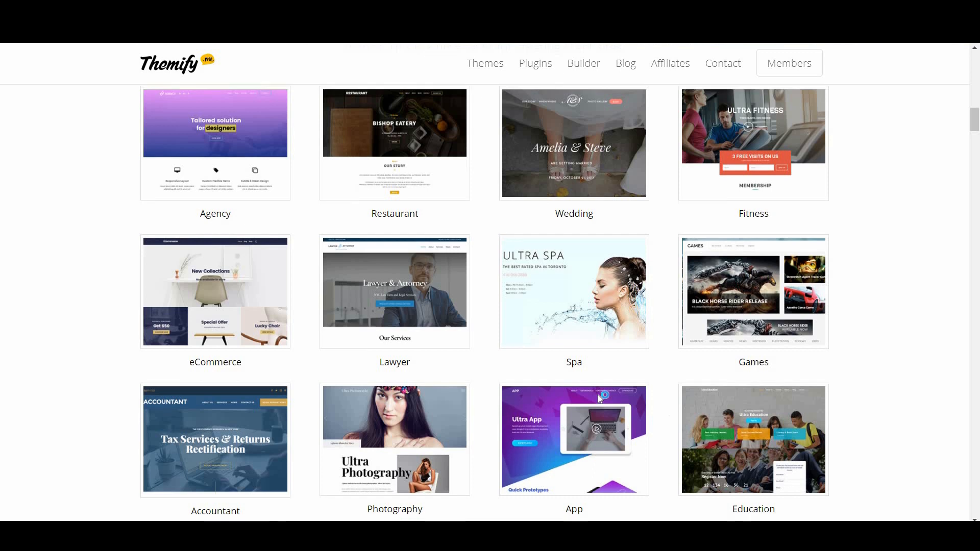
scroll(598, 394, "down", 3)
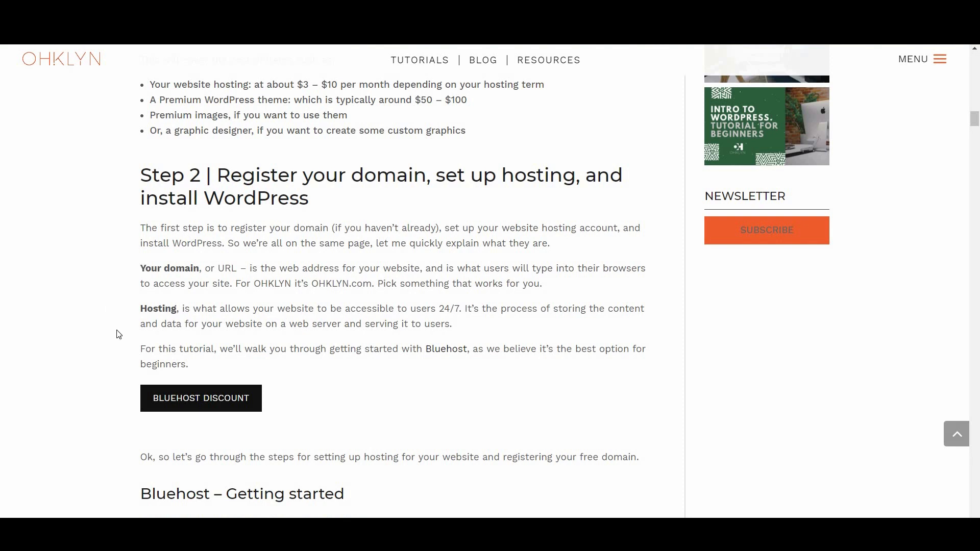
Highlight the terms domain, URL, OHKLYN.com and Hosting in Step 2
double_click(183, 271)
double_click(227, 269)
left_click(402, 290)
double_click(275, 283)
left_click(372, 287)
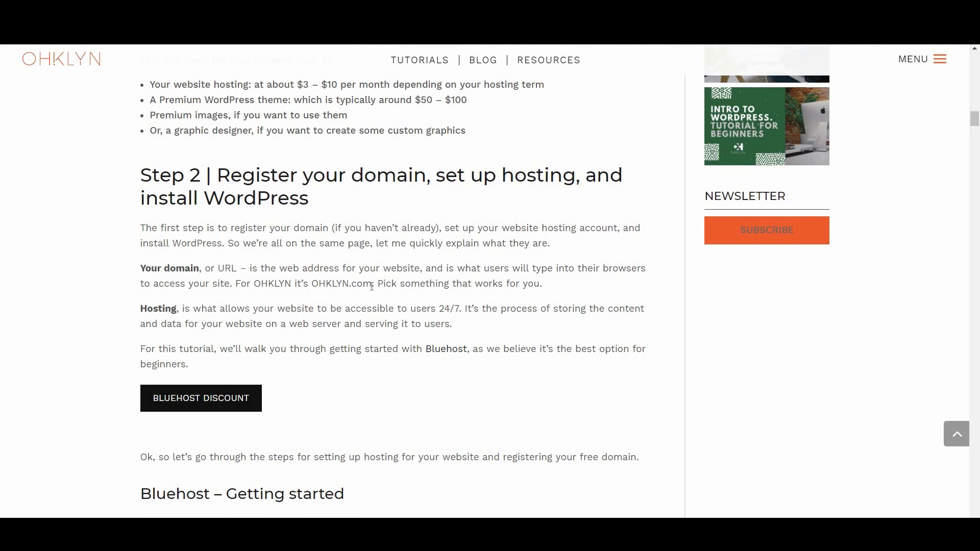
double_click(318, 286)
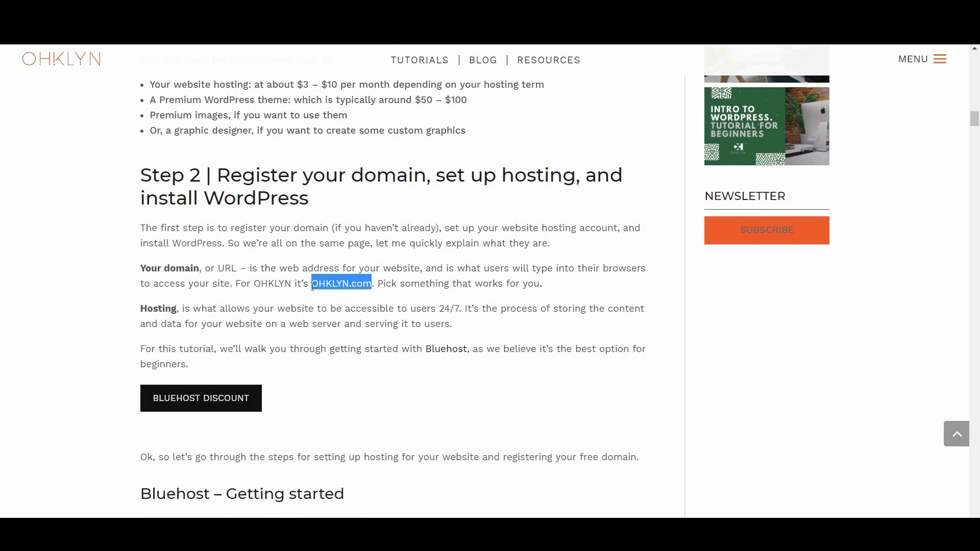
left_click(389, 283)
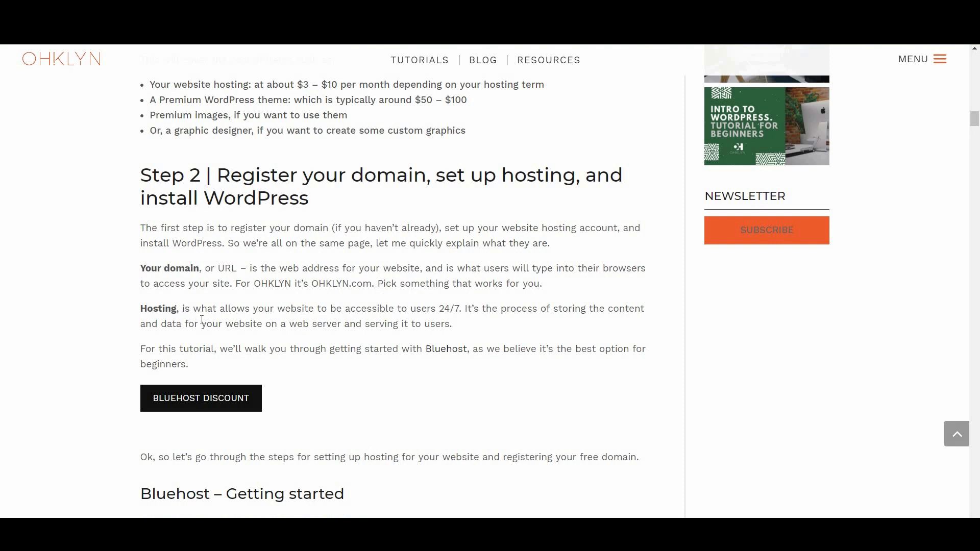
double_click(161, 308)
left_click(486, 330)
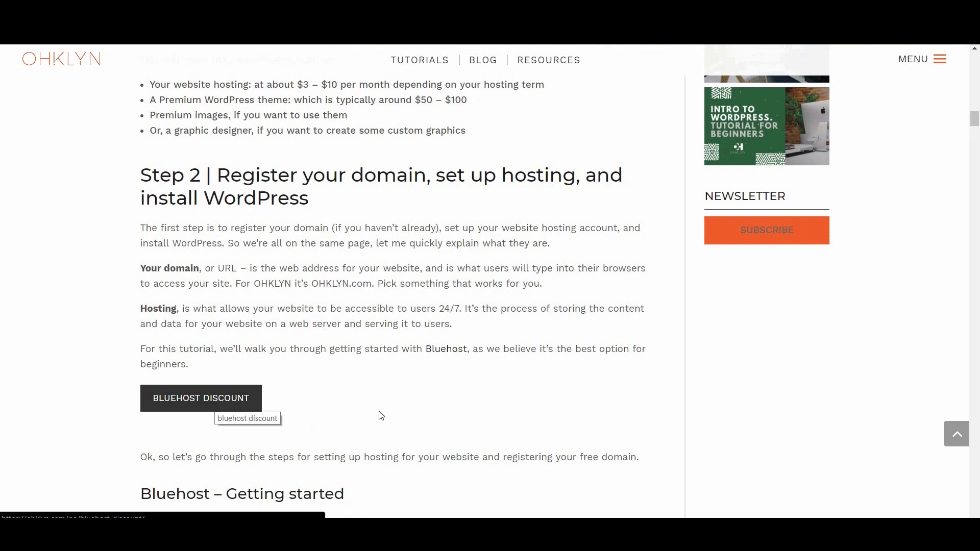
Highlight the free domain extensions and DNS, then follow the Bluehost discount link
scroll(406, 420, "down", 6)
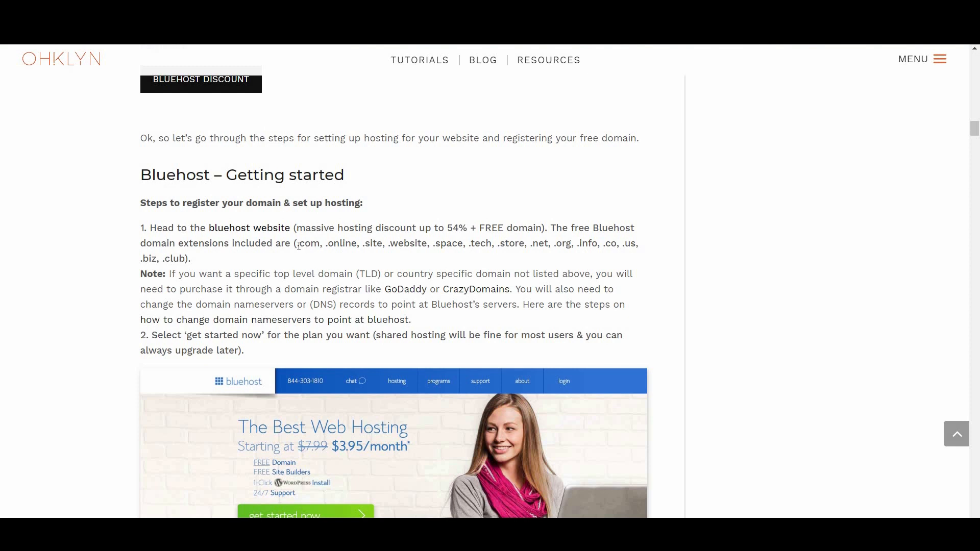
left_click_drag(298, 246, 186, 258)
double_click(315, 243)
double_click(610, 245)
left_click(510, 275)
double_click(323, 304)
left_click(347, 305)
scroll(310, 234, "up", 3)
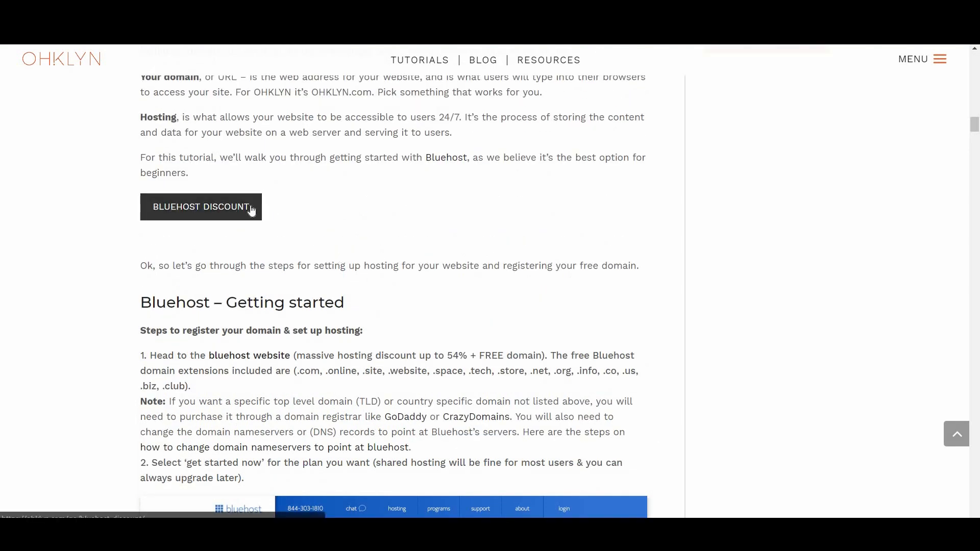
left_click(219, 221)
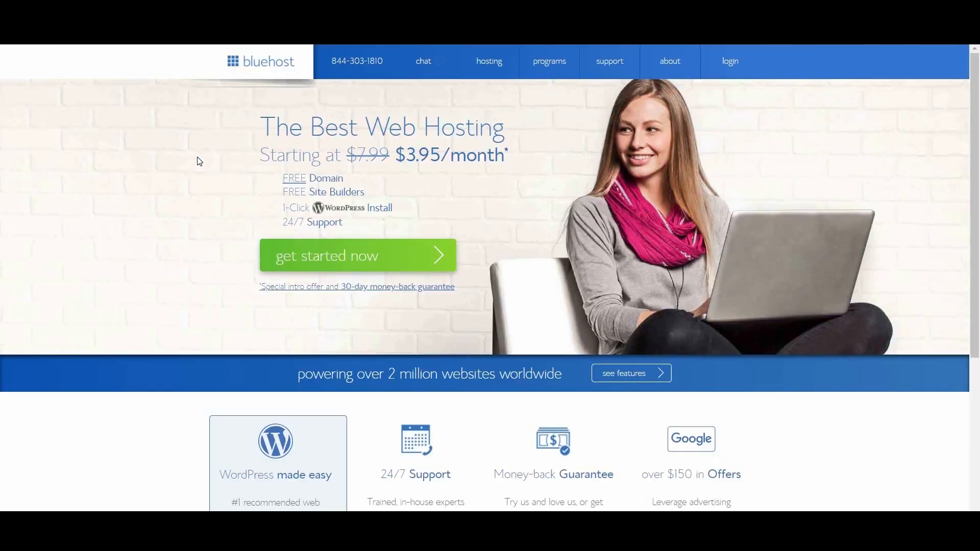
Start the Bluehost sign-up and scroll to the basic, plus and prime plan comparison
left_click(368, 258)
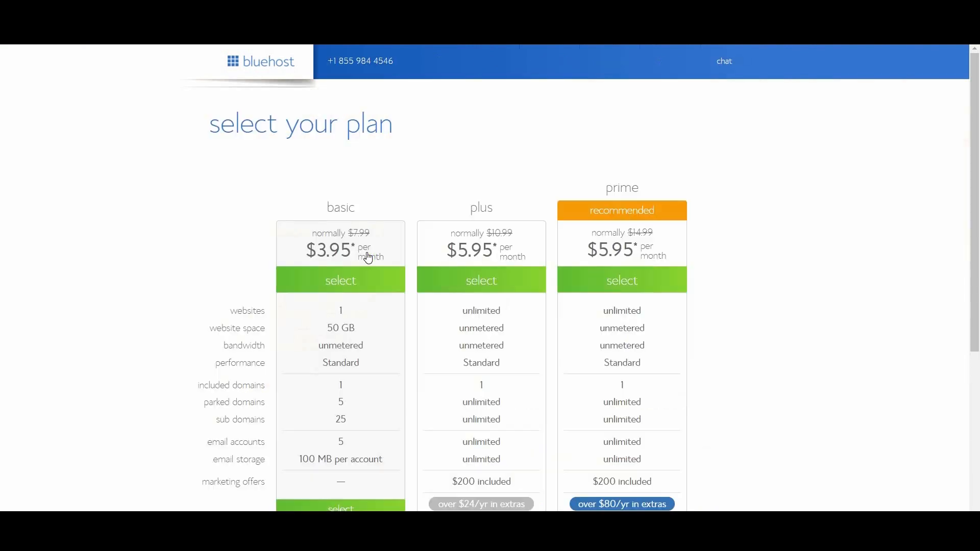
scroll(541, 363, "down", 1)
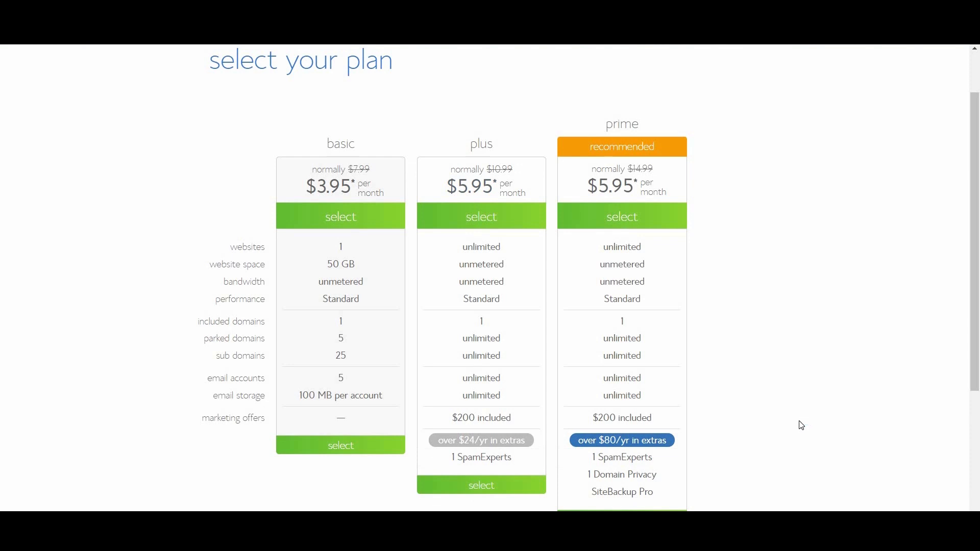
scroll(802, 425, "down", 1)
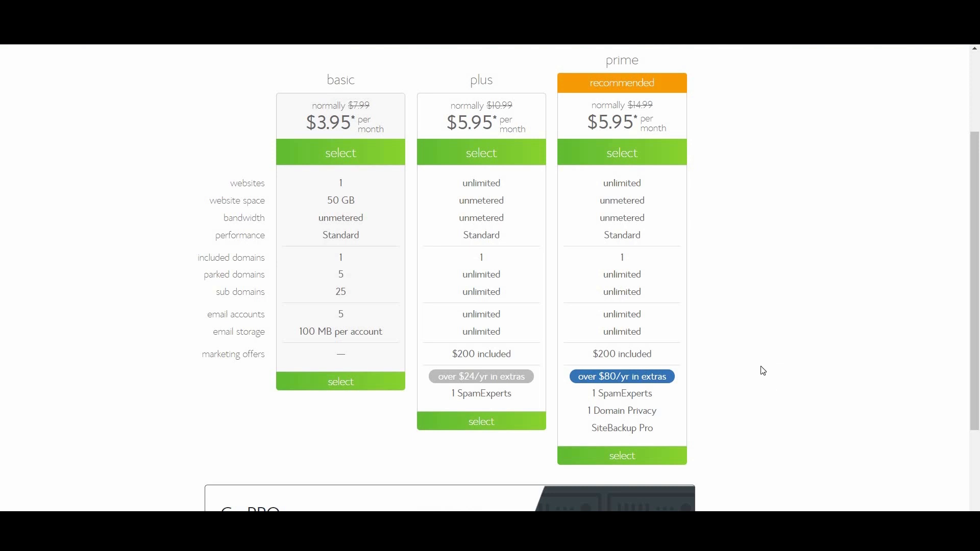
Choose the basic plan and enter new domain 'mydomain' with a different extension
left_click(344, 390)
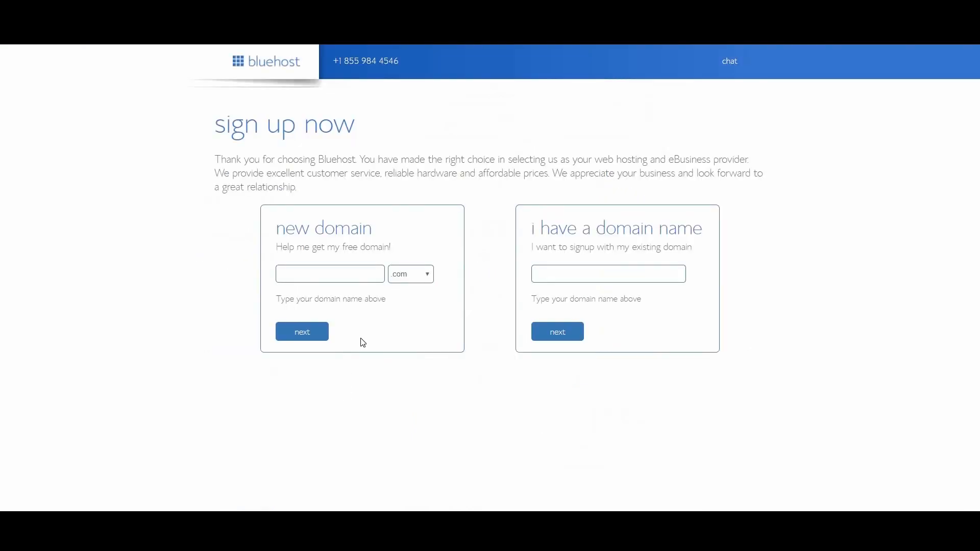
left_click(339, 278)
type("mydomain")
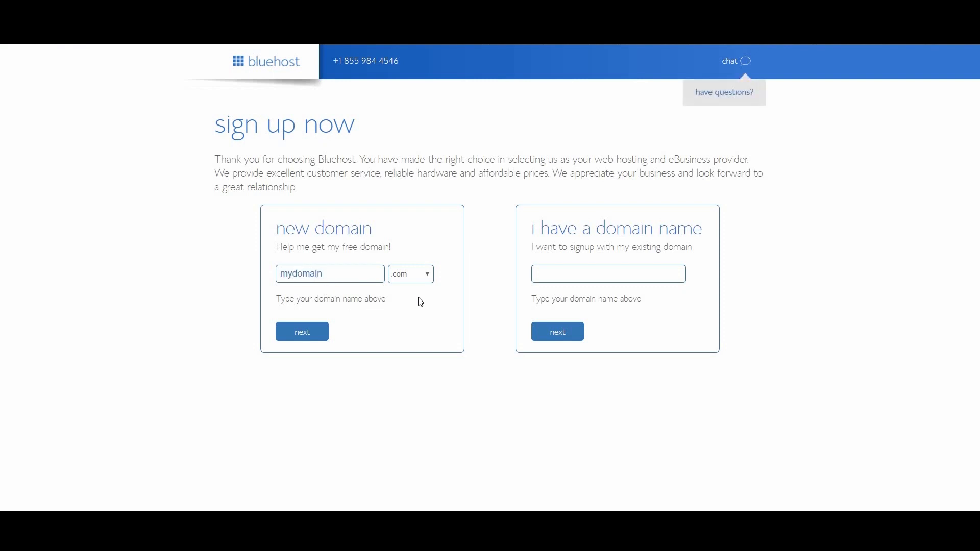
left_click(422, 279)
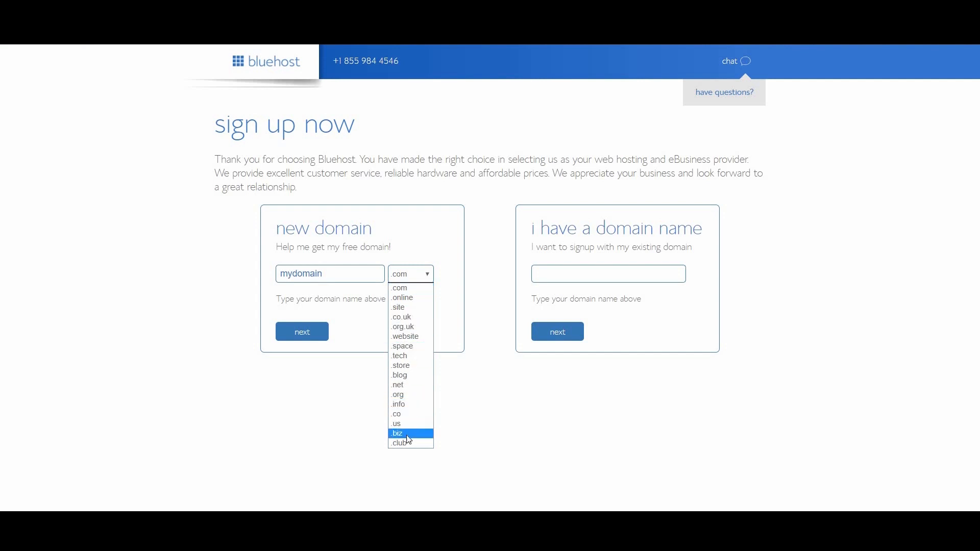
left_click(399, 433)
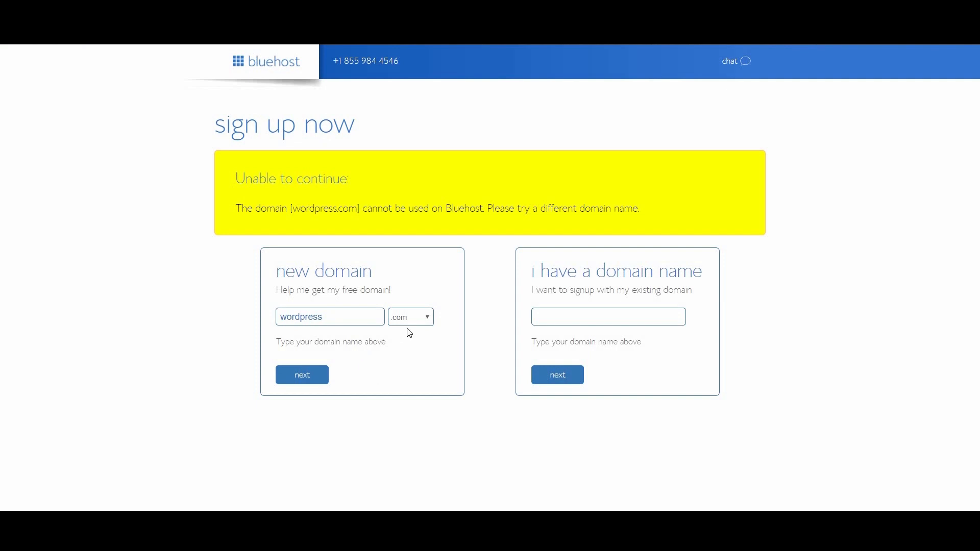
Change the rejected domain to 'mydomainone' and type 'myexistingdom' as an existing domain
left_click(366, 311)
type("one")
left_click(598, 311)
type("myexistingdom")
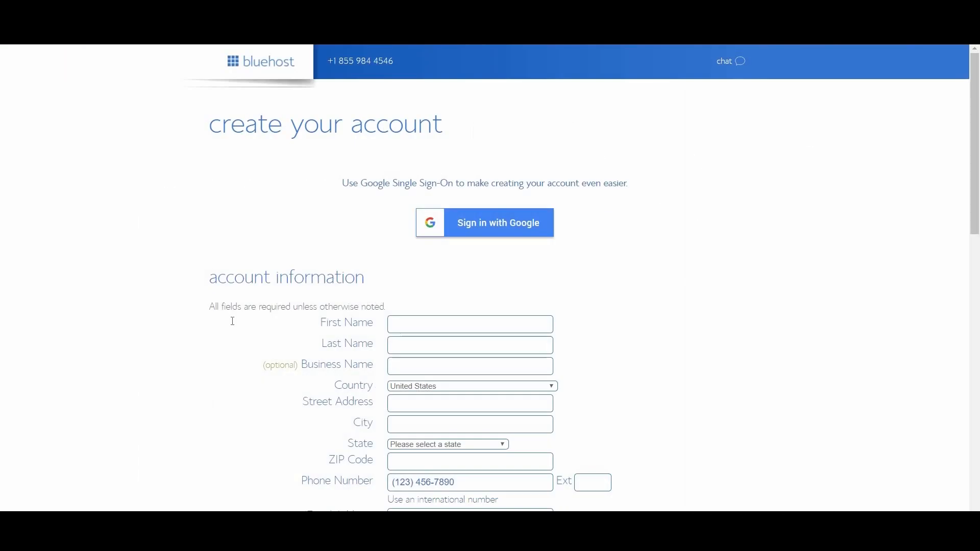
Keep the Basic 36 Month account plan in the Bluehost order
scroll(501, 297, "down", 1)
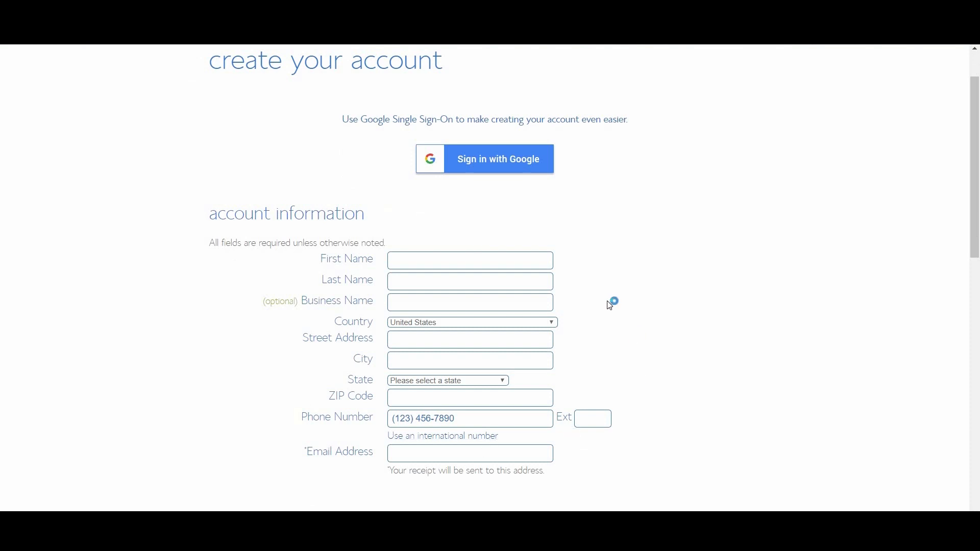
scroll(610, 305, "down", 1)
scroll(613, 320, "down", 4)
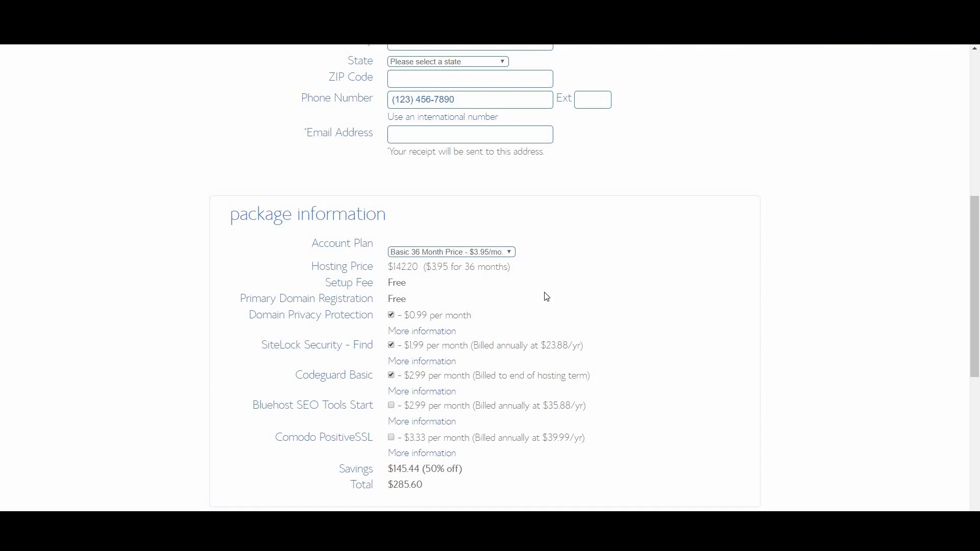
left_click(491, 252)
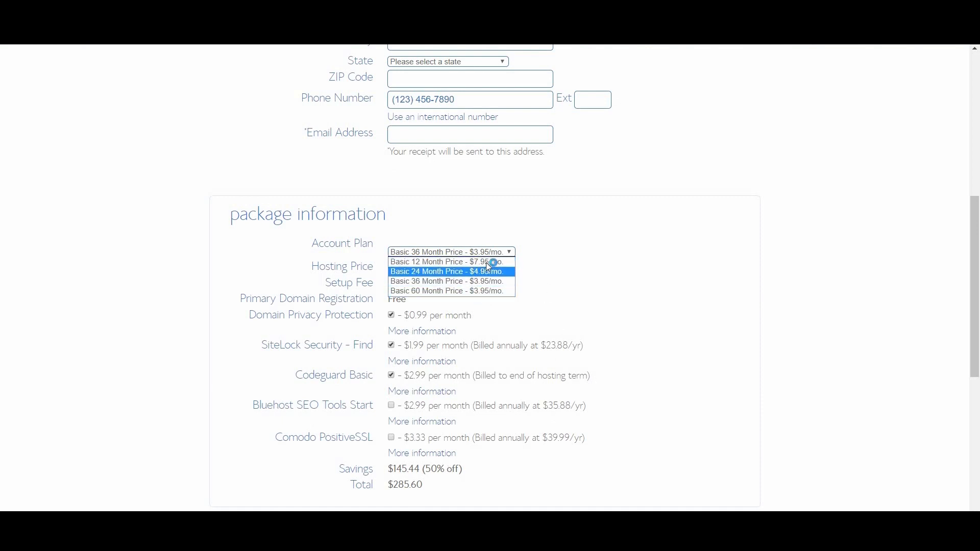
left_click(511, 255)
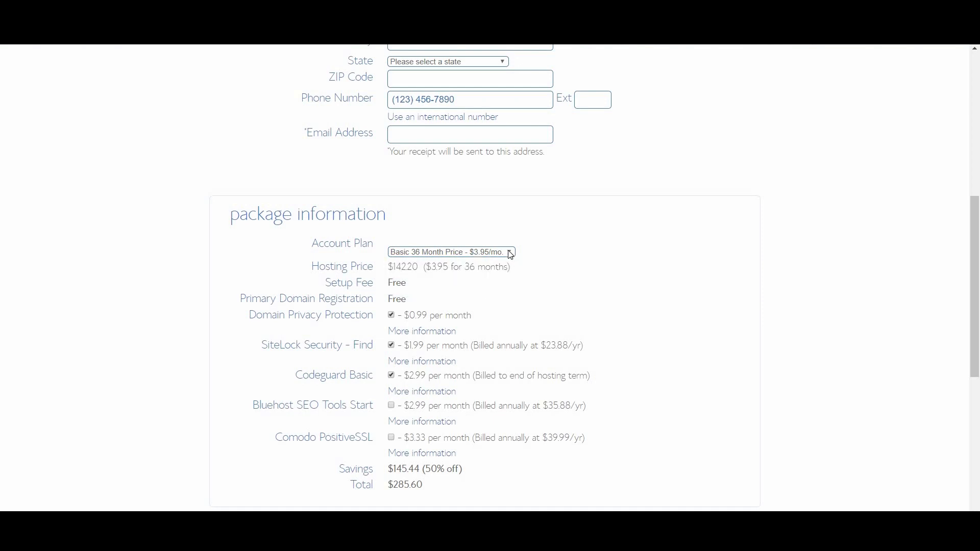
Keep domain privacy protection on and scroll down to the terms agreement
left_click(392, 315)
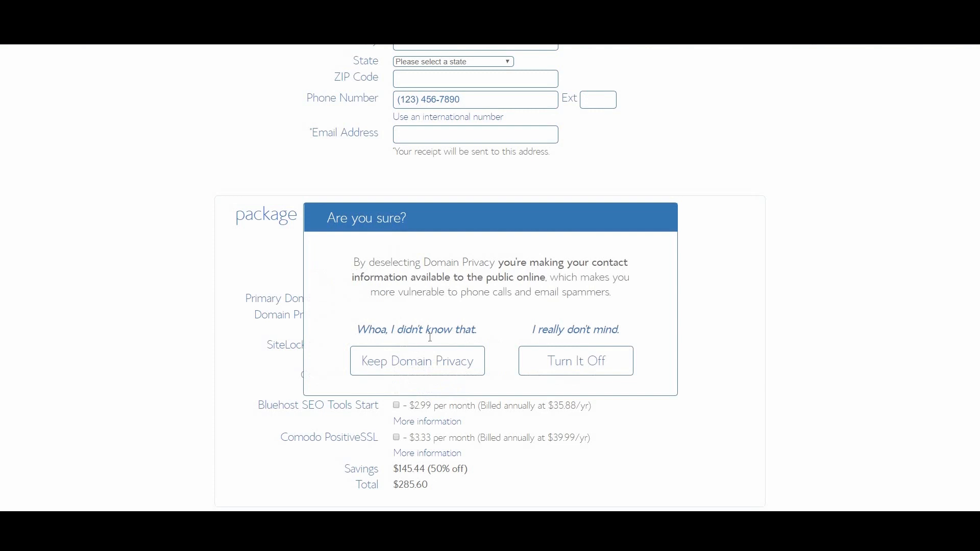
left_click(473, 362)
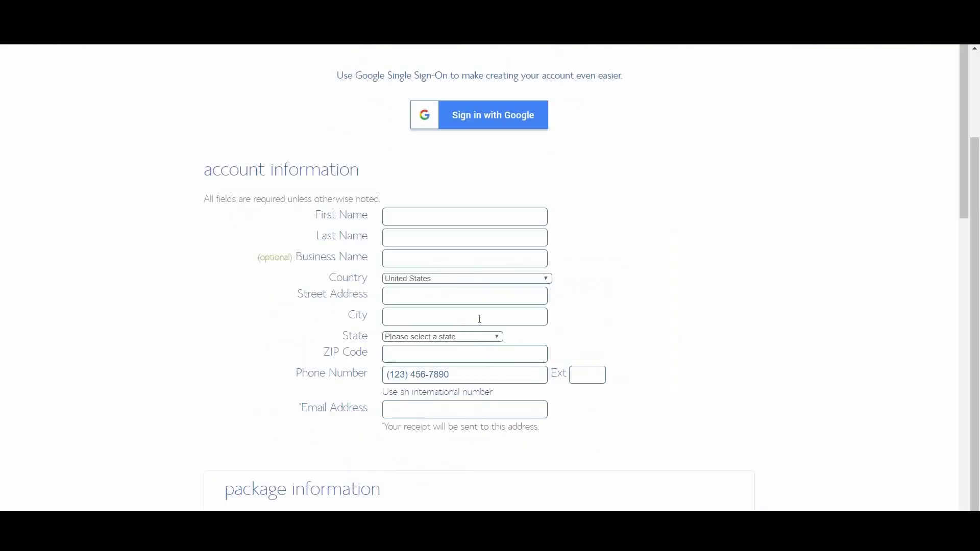
scroll(493, 362, "down", 5)
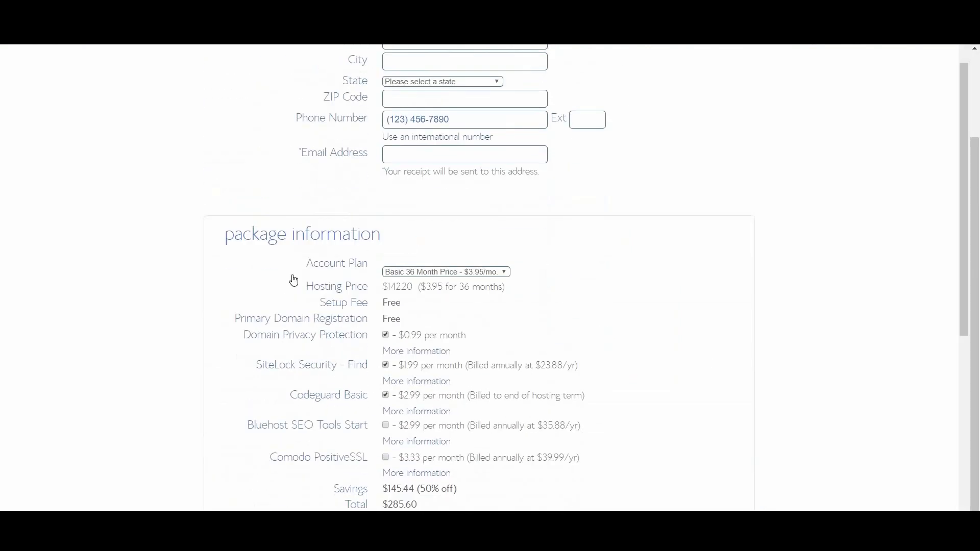
scroll(561, 425, "down", 1)
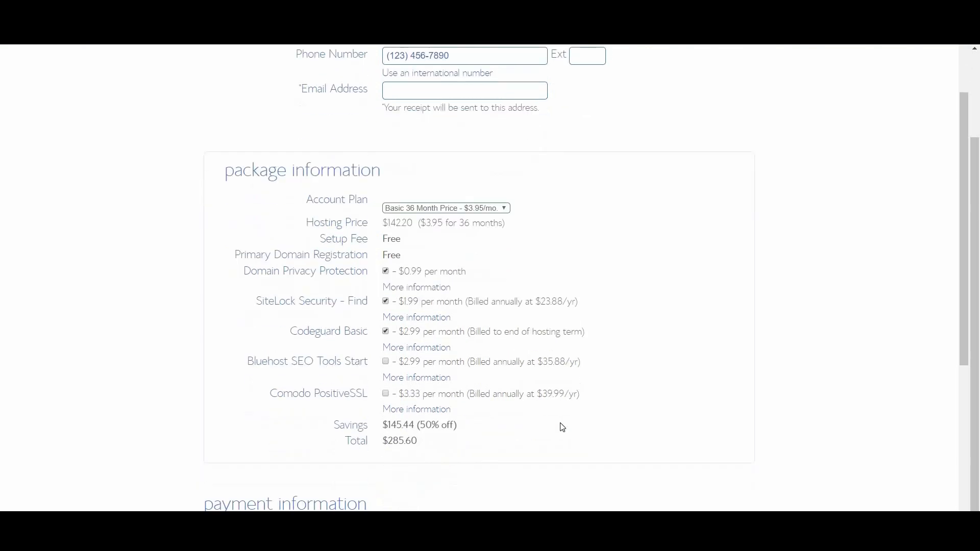
scroll(562, 427, "down", 2)
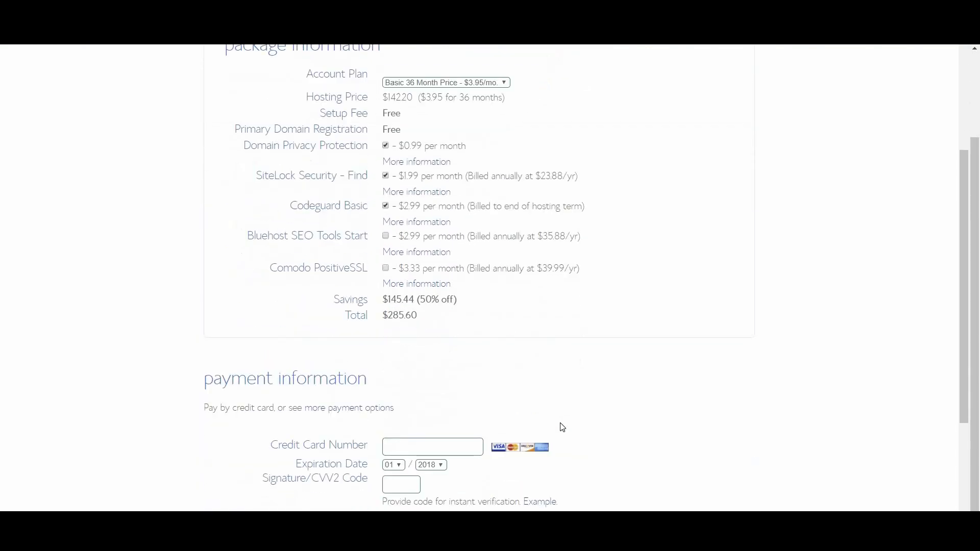
scroll(562, 423, "down", 2)
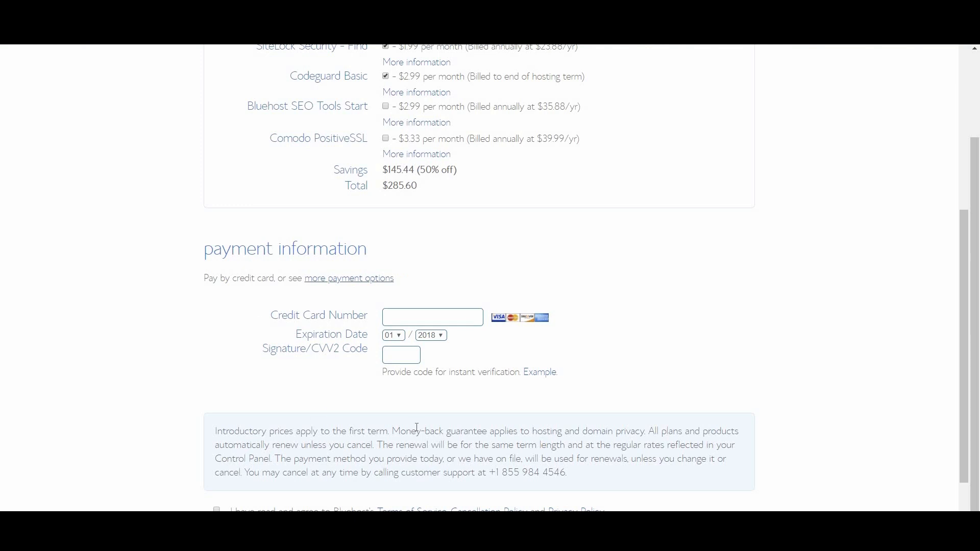
scroll(457, 419, "down", 1)
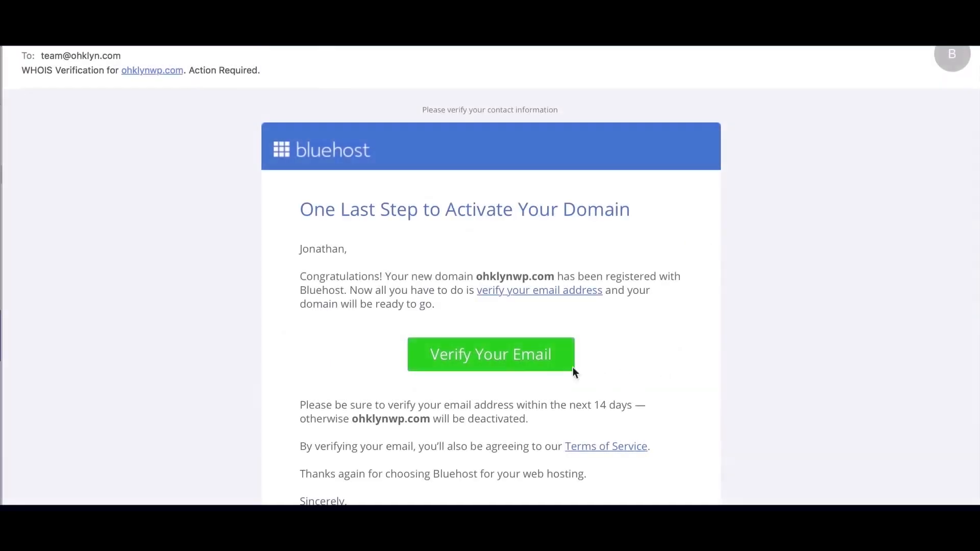
Verify the domain email, save a generated suggested password, and log in to the account
left_click(491, 357)
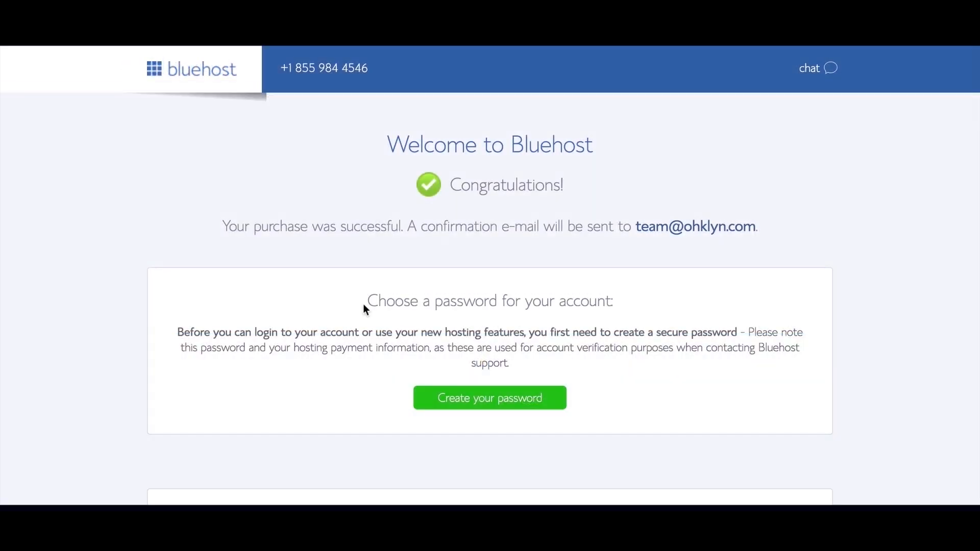
left_click(466, 401)
left_click(534, 328)
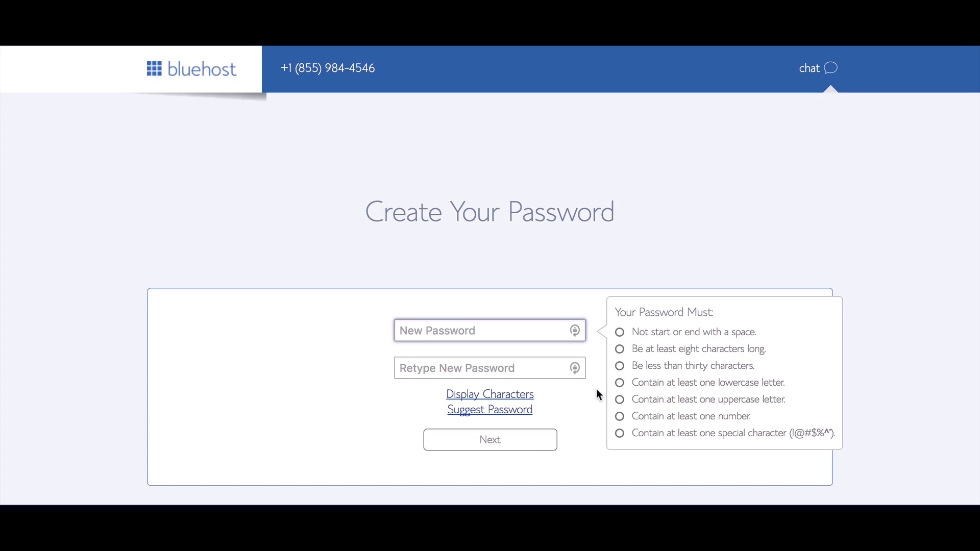
left_click(509, 412)
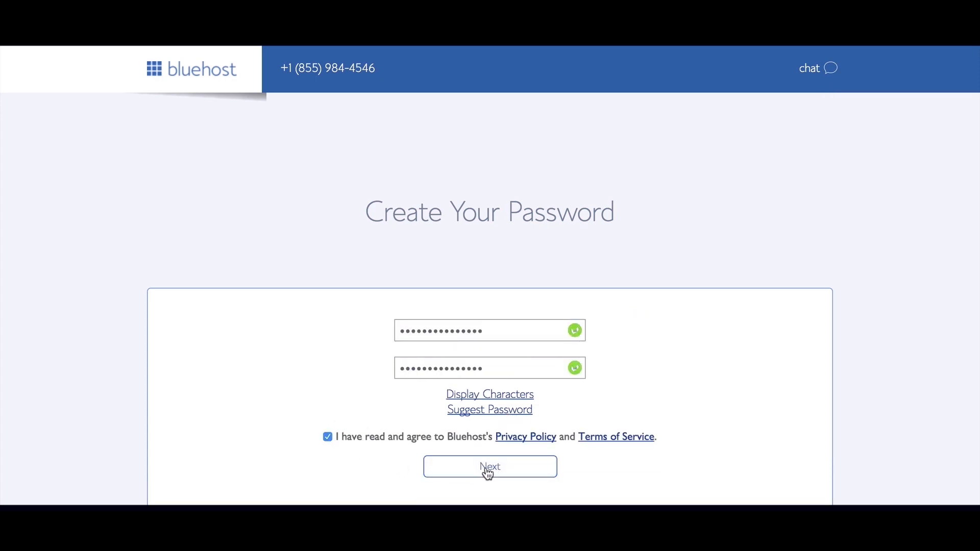
left_click(489, 469)
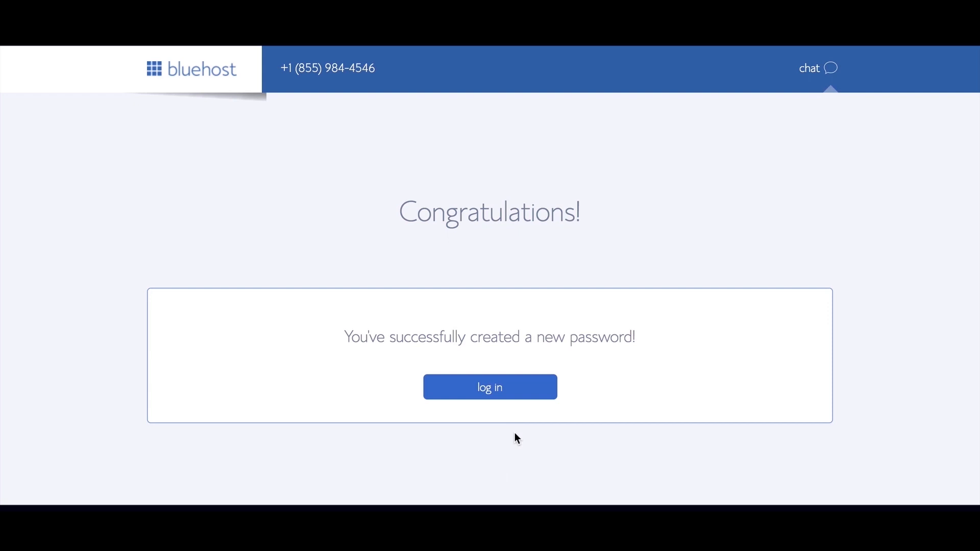
left_click(498, 394)
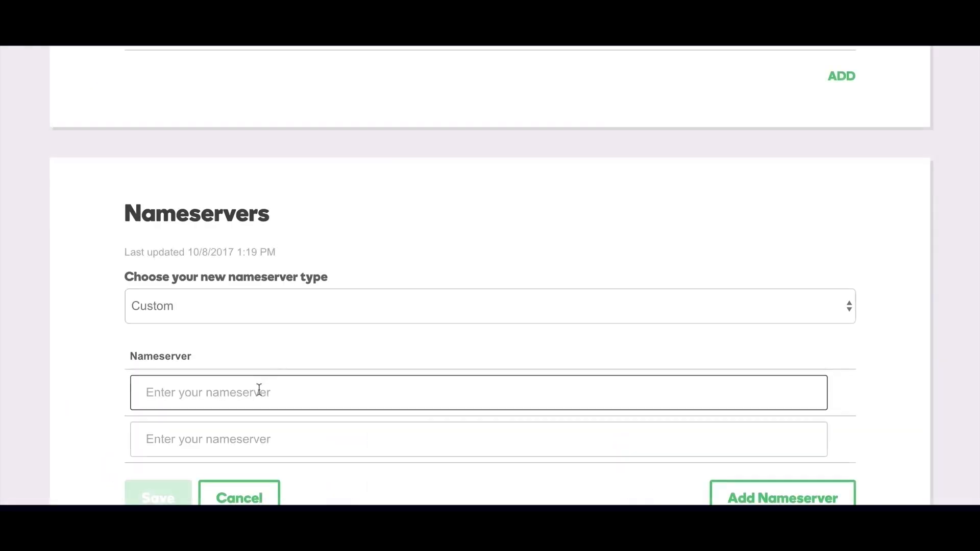
Enter NS1.BLUEHOST.COM in both nameserver fields, adjust the second, and open the DNS records guide
type("NS1.BLUEHOST.COM")
left_click(251, 442)
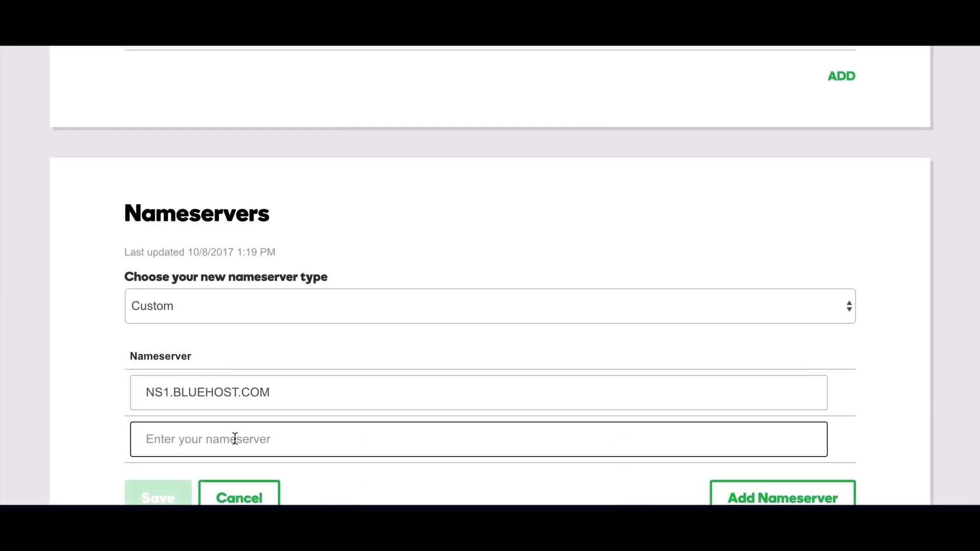
type("NS1.BLUEHOST.COM")
left_click(169, 438)
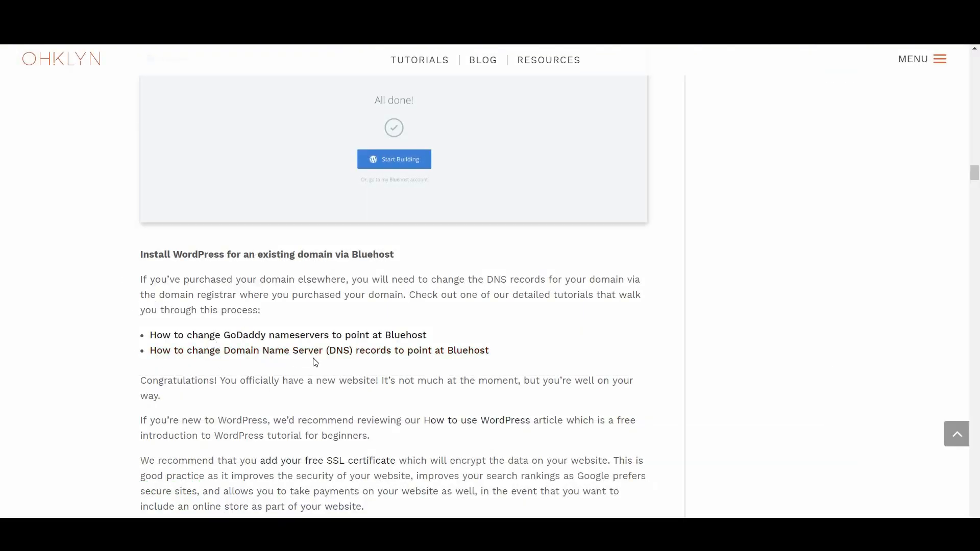
left_click(366, 357)
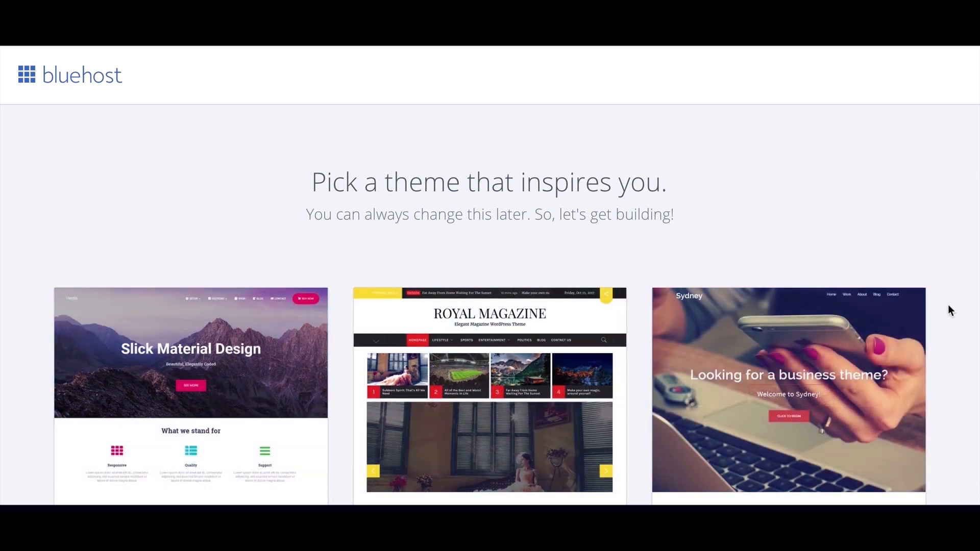
Skip the theme gallery and open the new site's WordPress admin from the All done! page
scroll(936, 348, "down", 5)
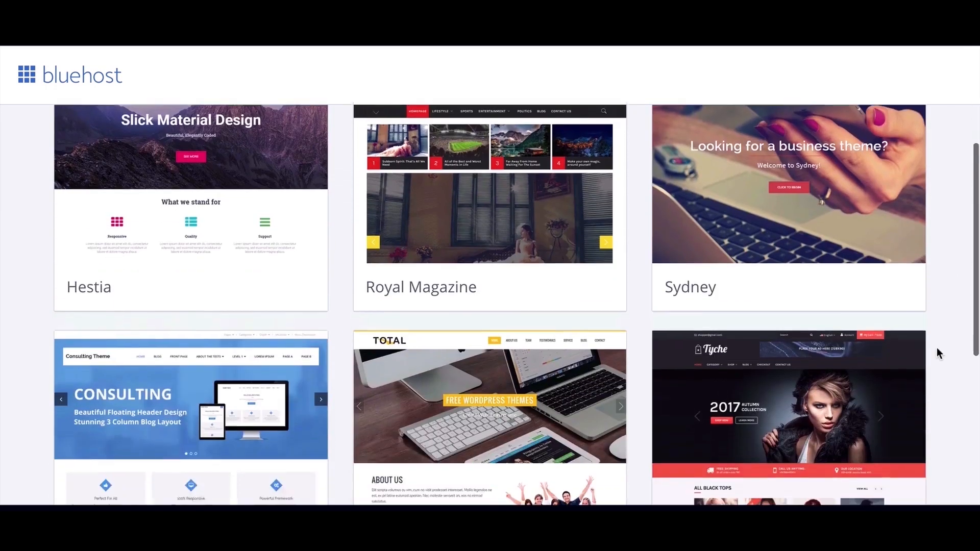
scroll(937, 353, "down", 6)
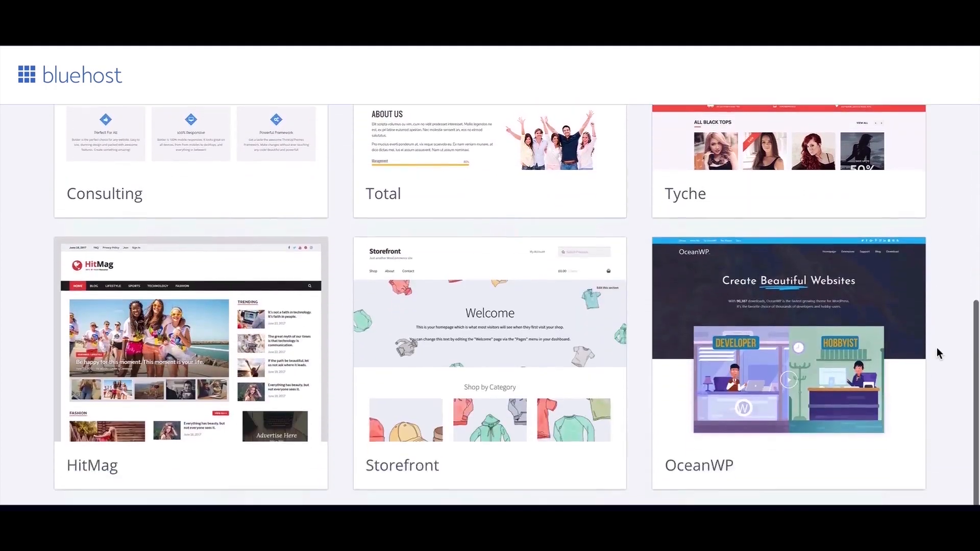
scroll(936, 348, "down", 1)
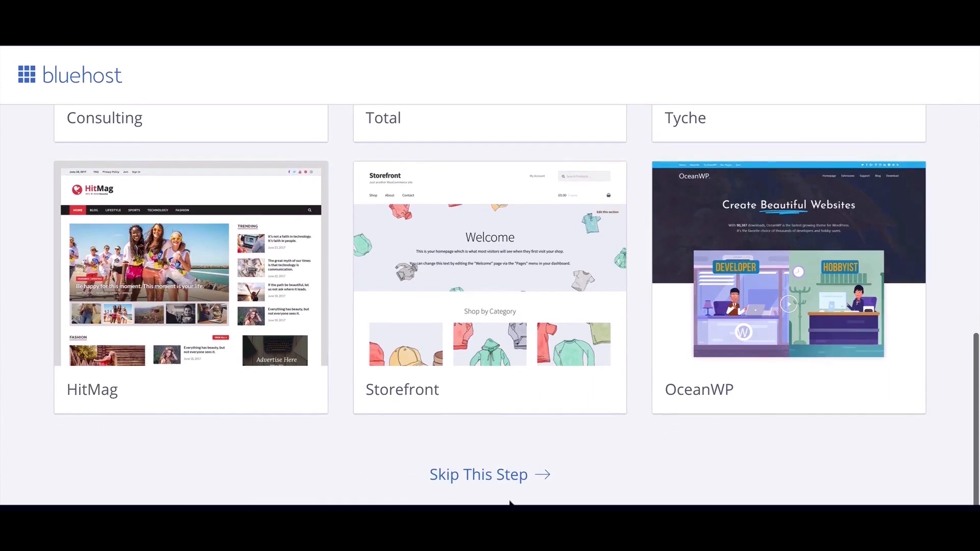
left_click(480, 476)
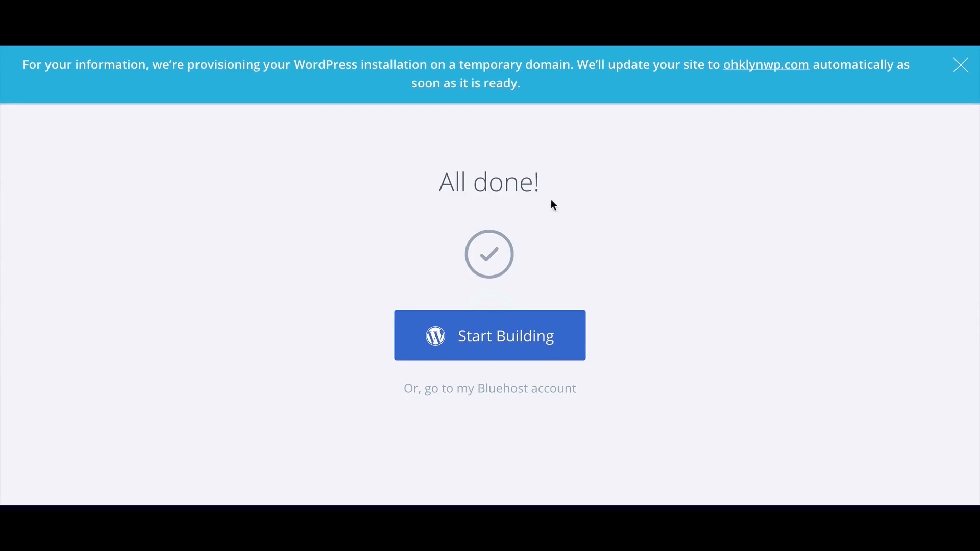
left_click(488, 341)
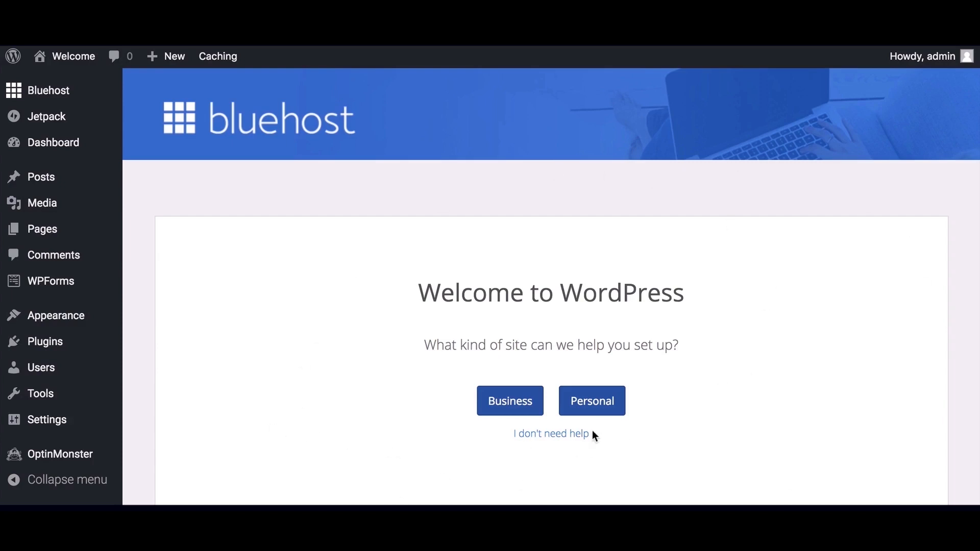
Skip the guided setup and dismiss the WP Live, WPForms, Welcome and Jetpack dashboard notices
left_click(560, 438)
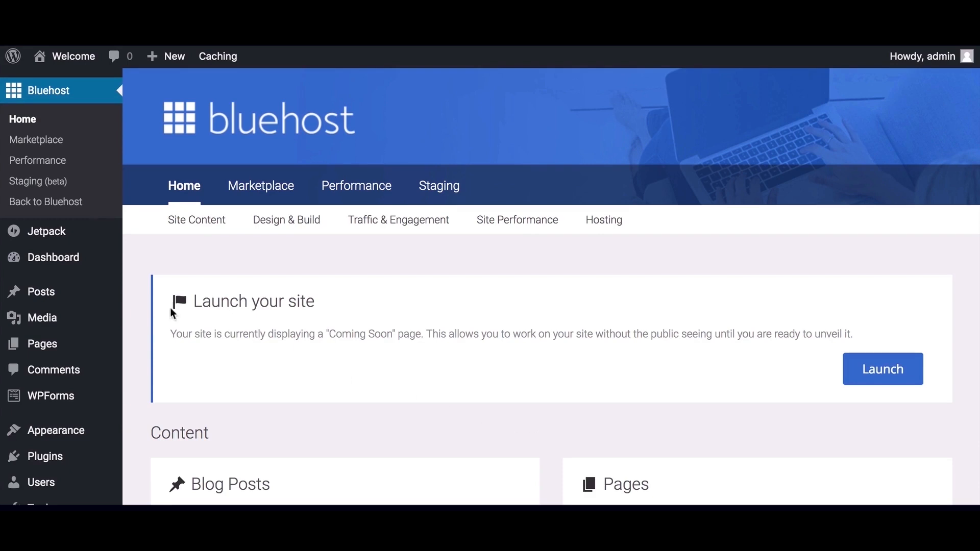
mouse_move(65, 264)
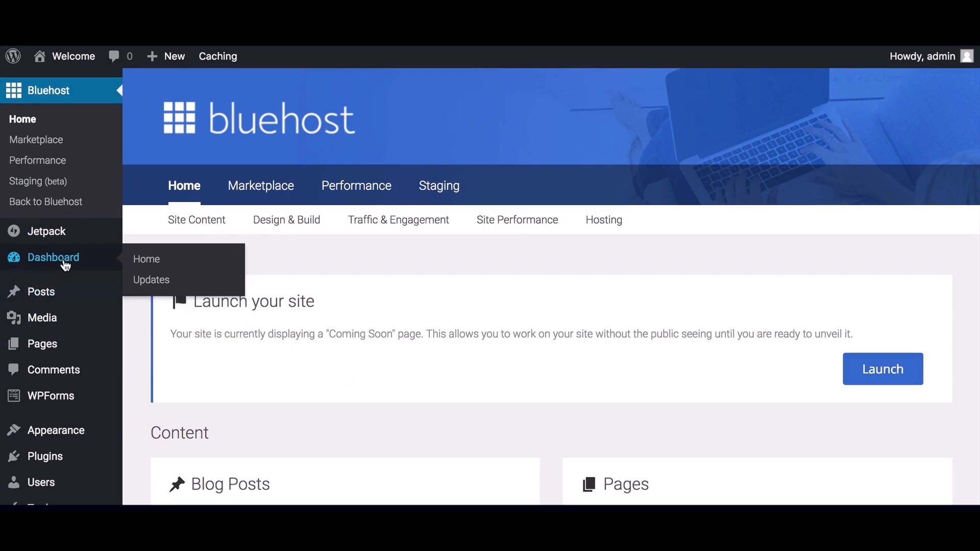
left_click(65, 263)
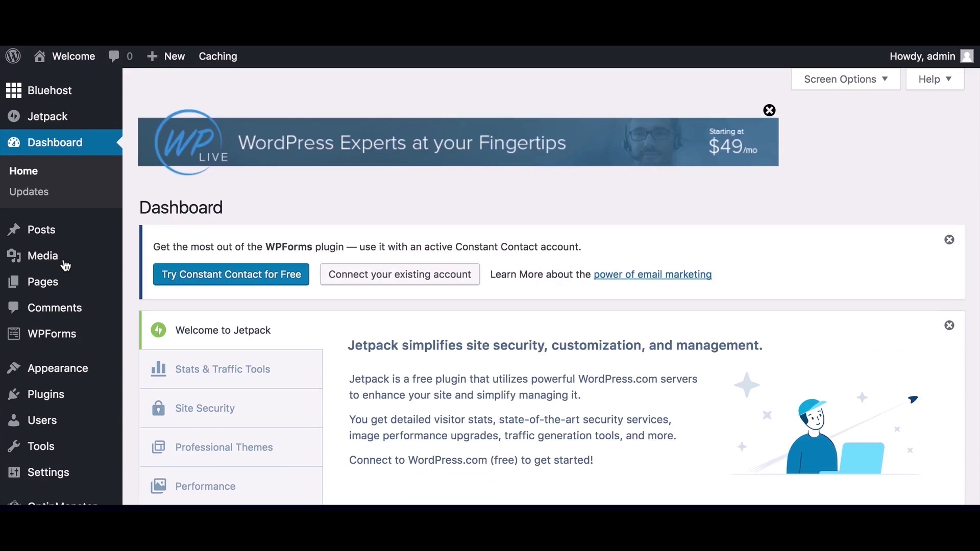
left_click(769, 111)
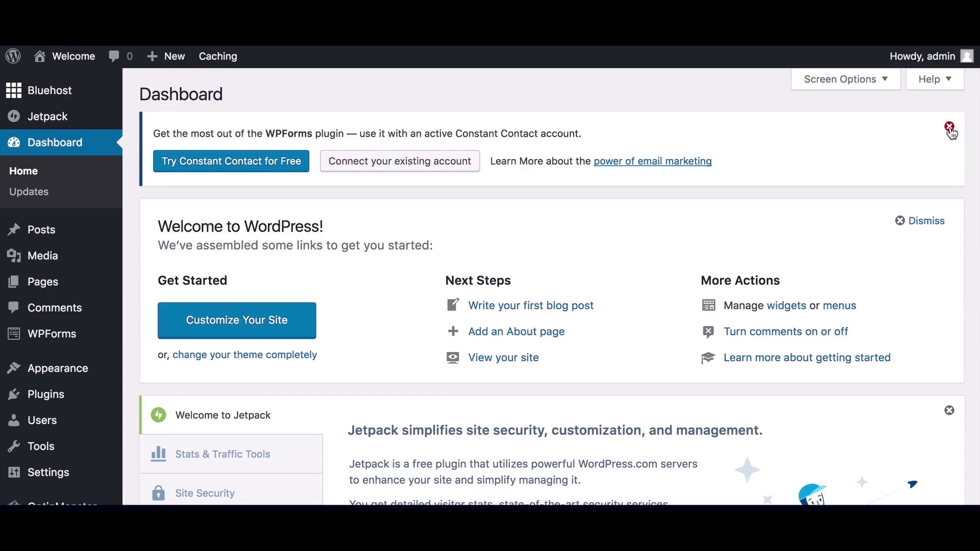
left_click(949, 129)
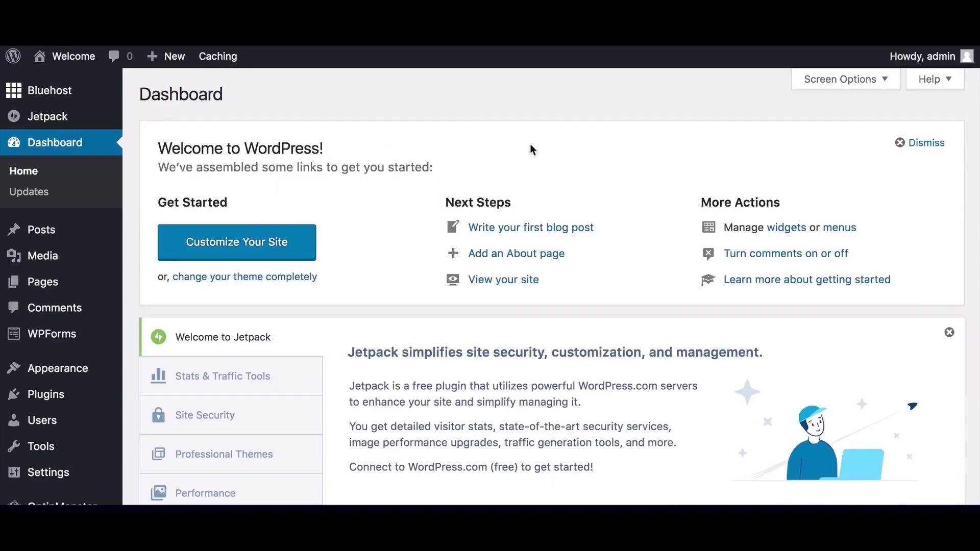
left_click(925, 145)
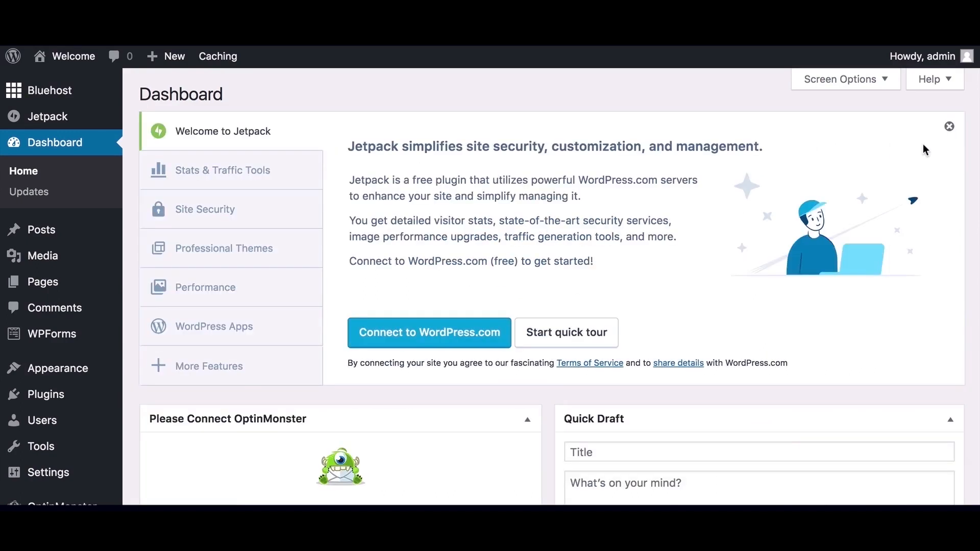
left_click(950, 128)
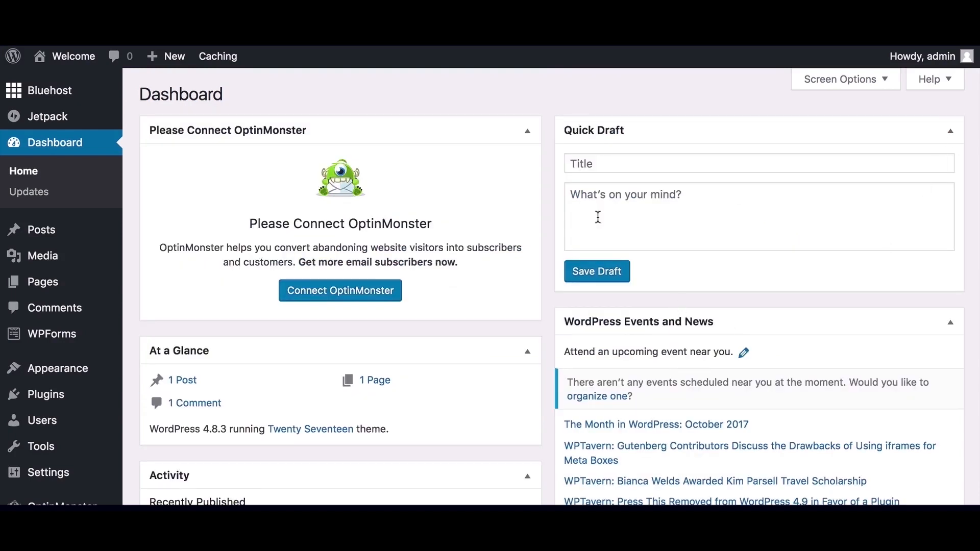
Collapse the remaining dashboard boxes and hide OptinMonster through Screen Options
left_click(528, 131)
left_click(527, 300)
left_click(949, 322)
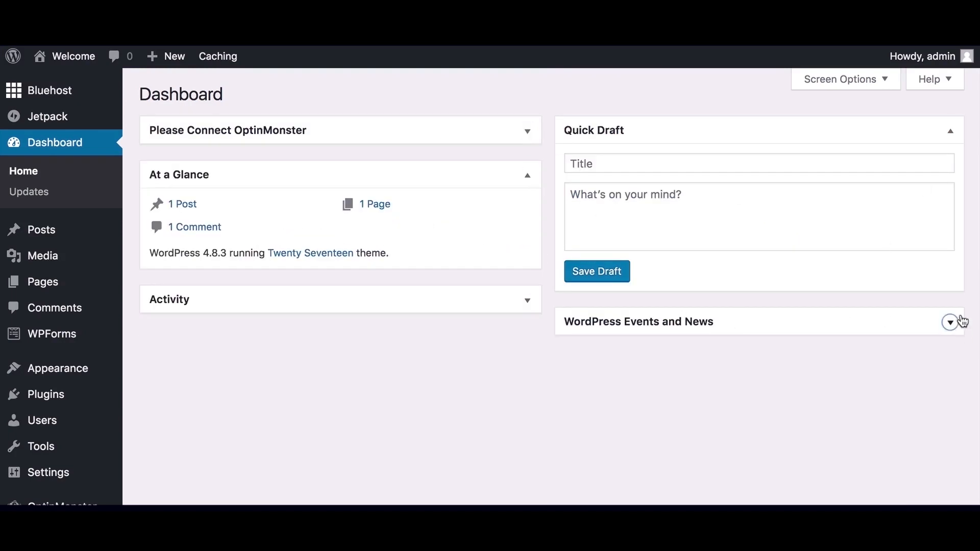
left_click(949, 131)
left_click(880, 79)
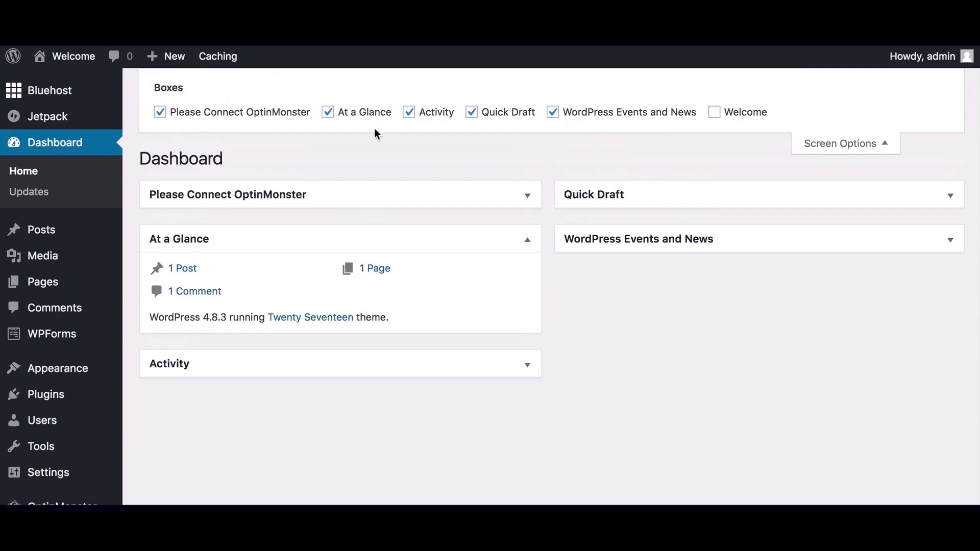
left_click(160, 113)
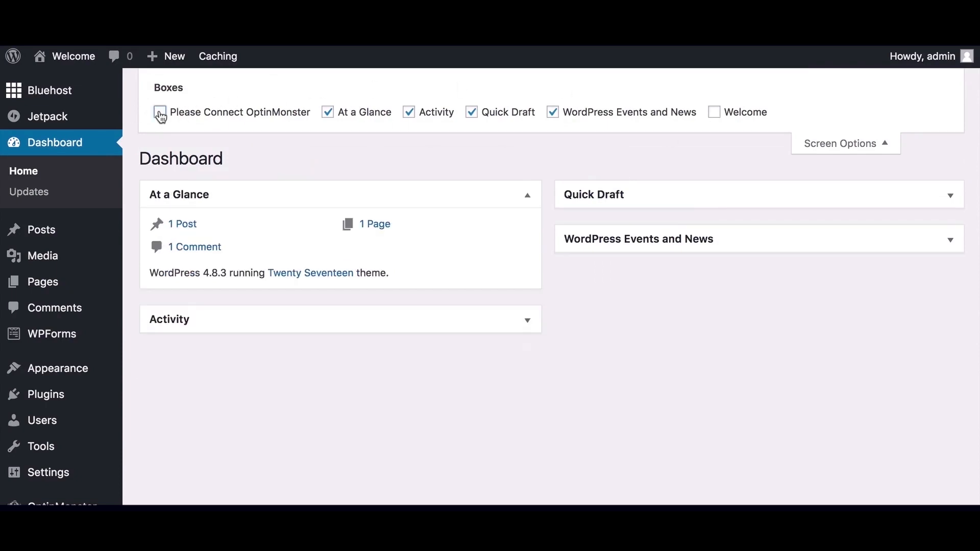
left_click(868, 143)
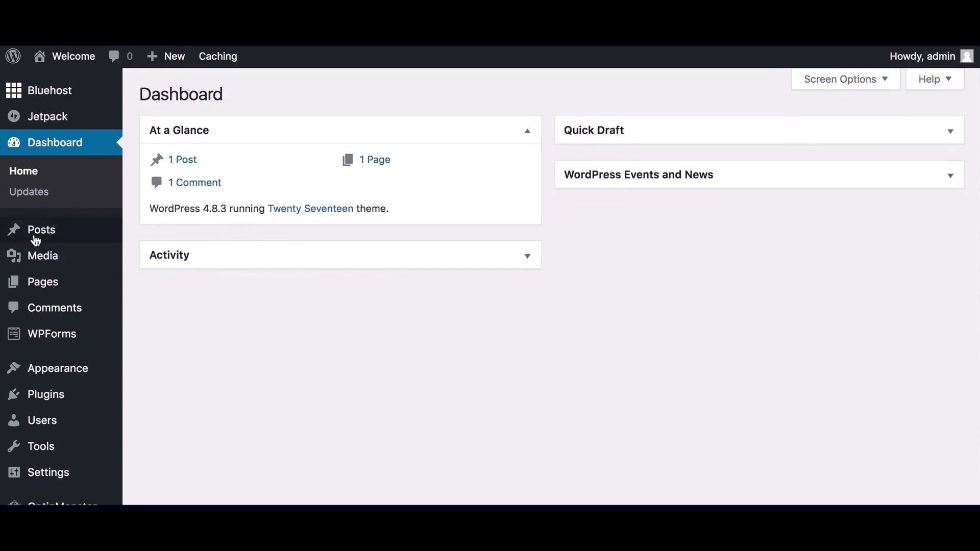
Bulk-deactivate Jetpack, MOJO Marketplace, OptinMonster API and WPForms Lite on Installed Plugins
scroll(46, 331, "down", 1)
mouse_move(63, 394)
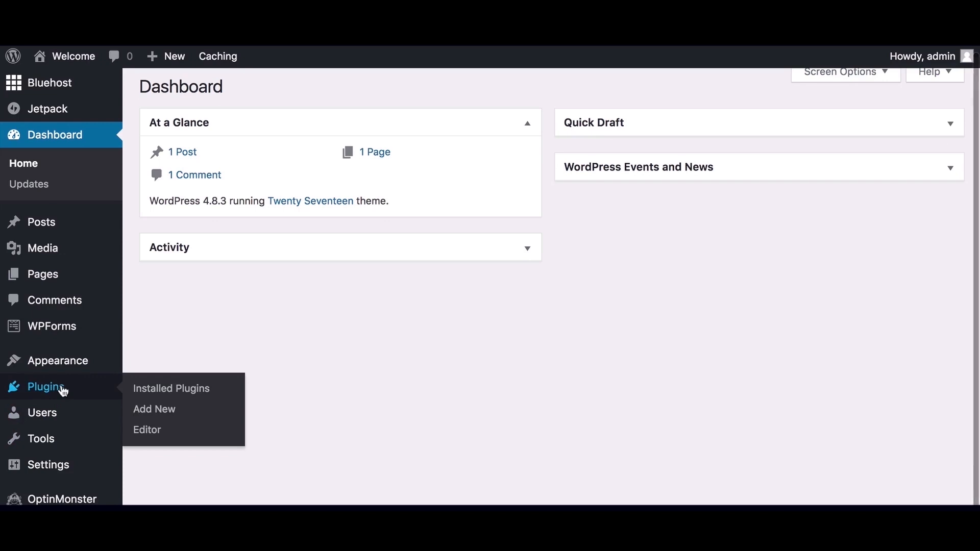
left_click(168, 390)
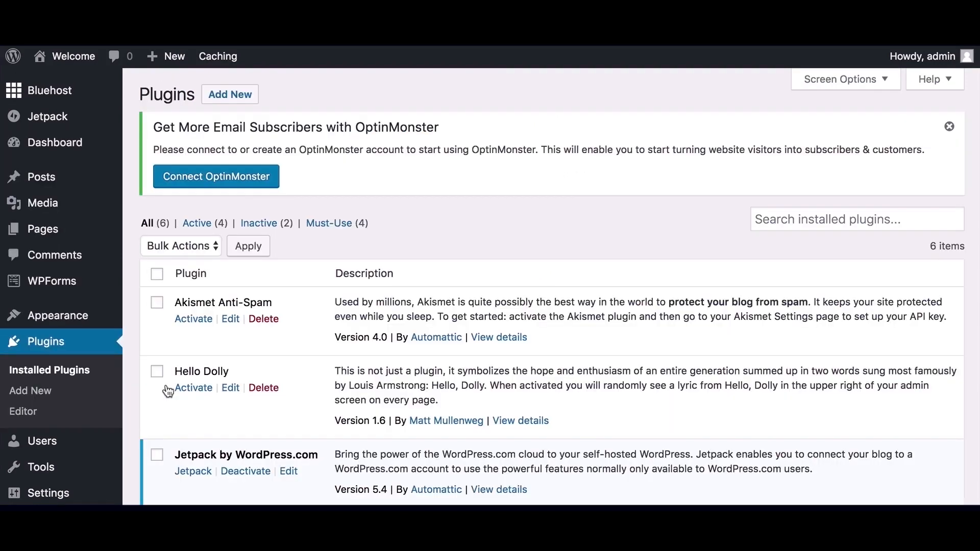
scroll(326, 406, "down", 2)
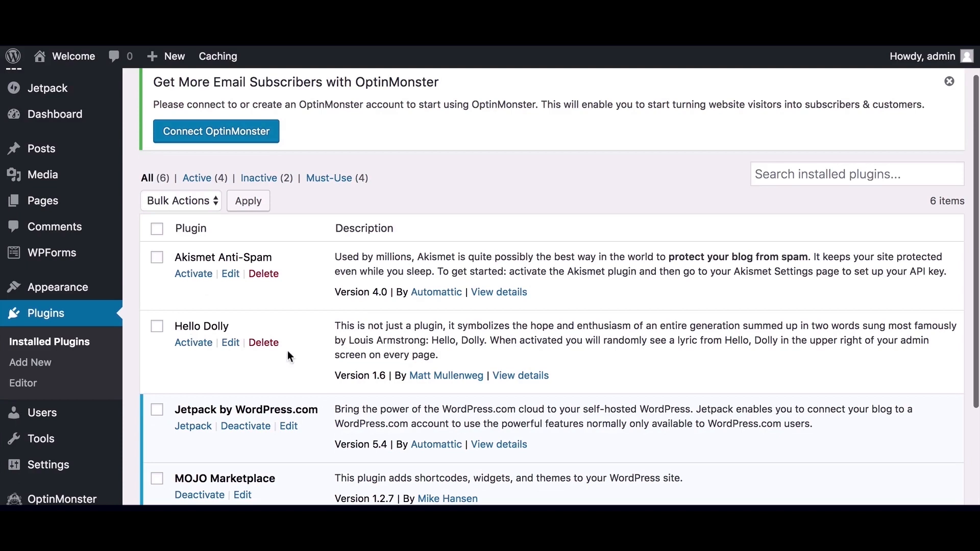
scroll(332, 354, "down", 5)
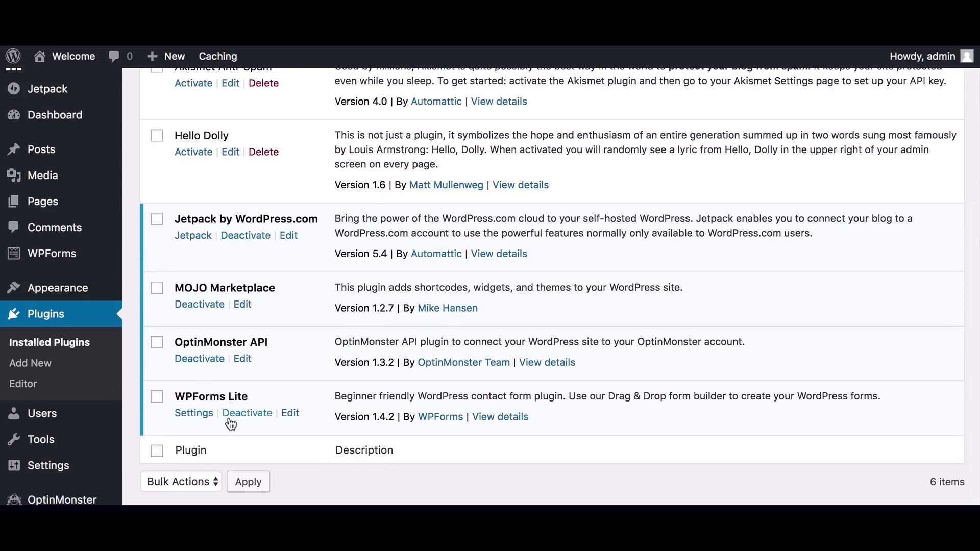
left_click(157, 399)
left_click(157, 343)
left_click(157, 289)
left_click(157, 225)
scroll(296, 256, "up", 5)
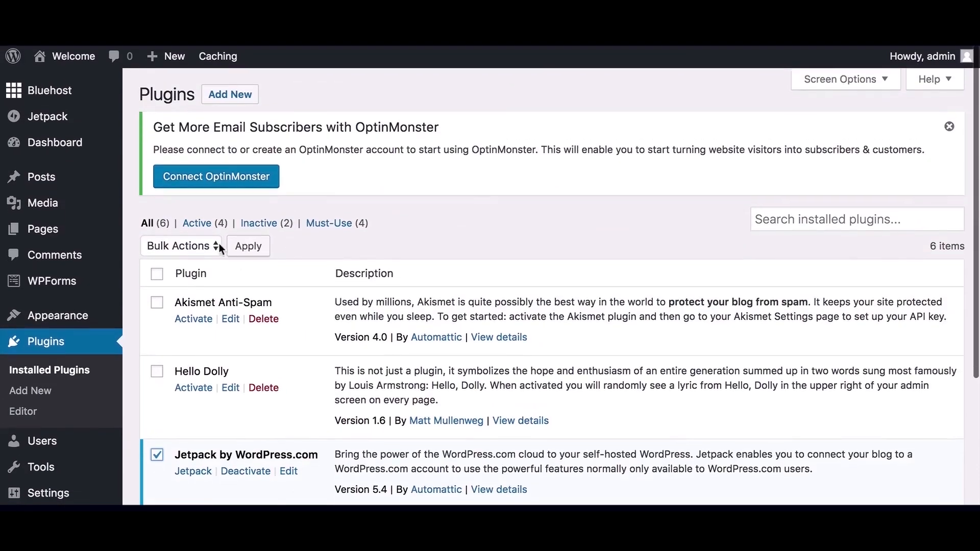
left_click(213, 246)
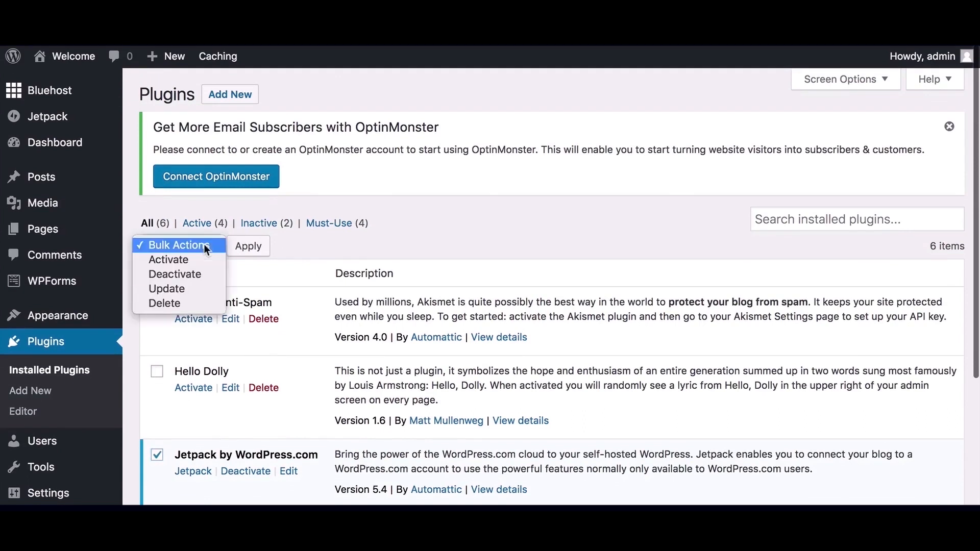
left_click(193, 273)
left_click(249, 247)
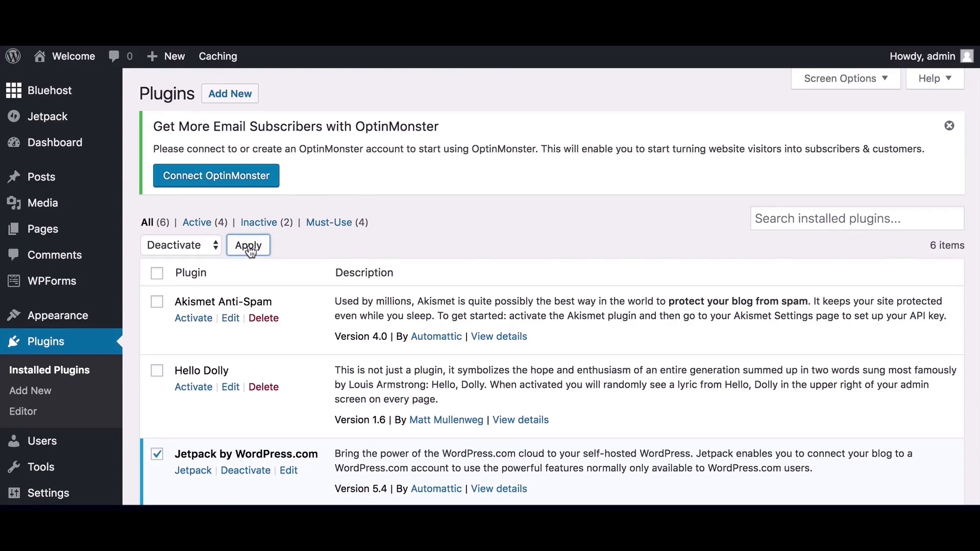
Bulk-delete those four plugins, leaving only Akismet Anti-Spam and Hello Dolly
scroll(167, 216, "down", 5)
left_click(157, 203)
left_click(157, 273)
left_click(156, 326)
left_click(157, 381)
scroll(174, 307, "up", 5)
left_click(195, 192)
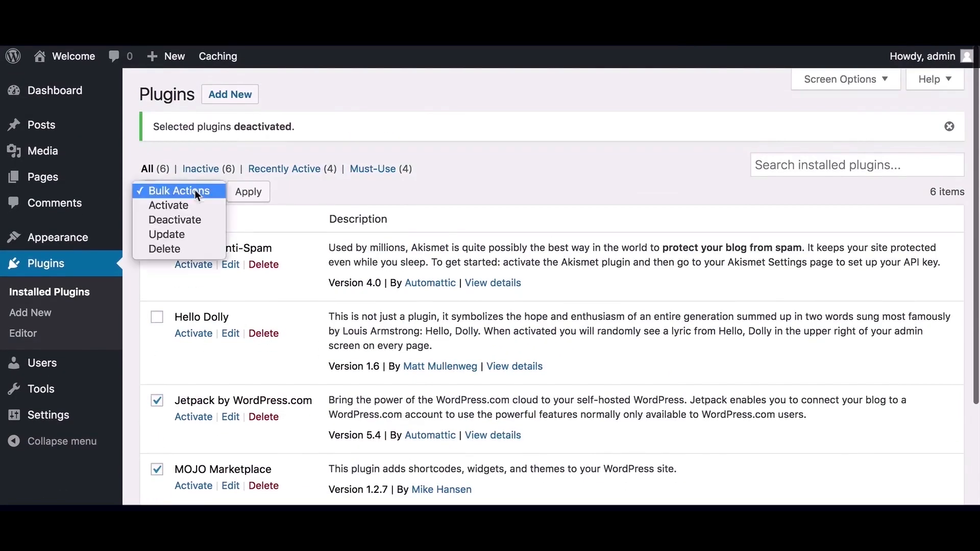
left_click(194, 248)
left_click(249, 192)
left_click(657, 120)
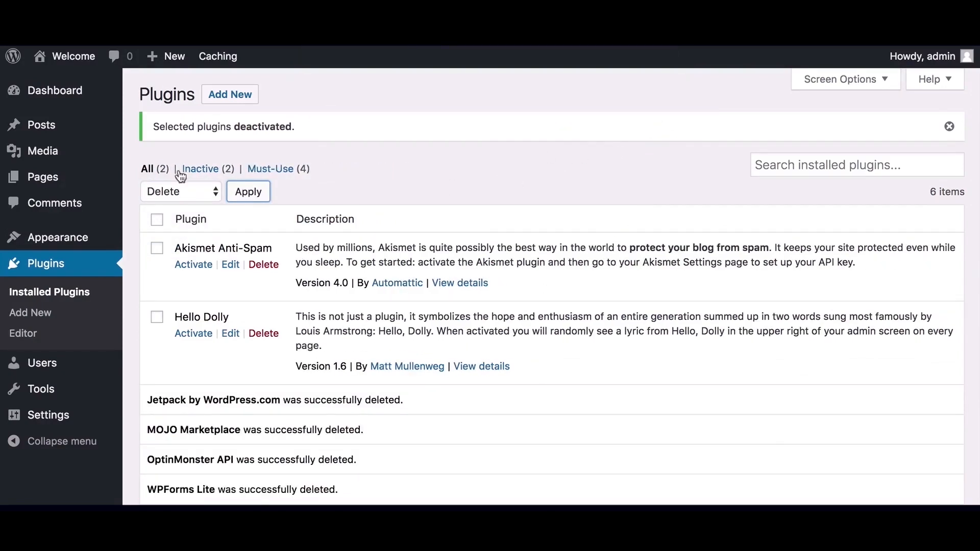
left_click(73, 102)
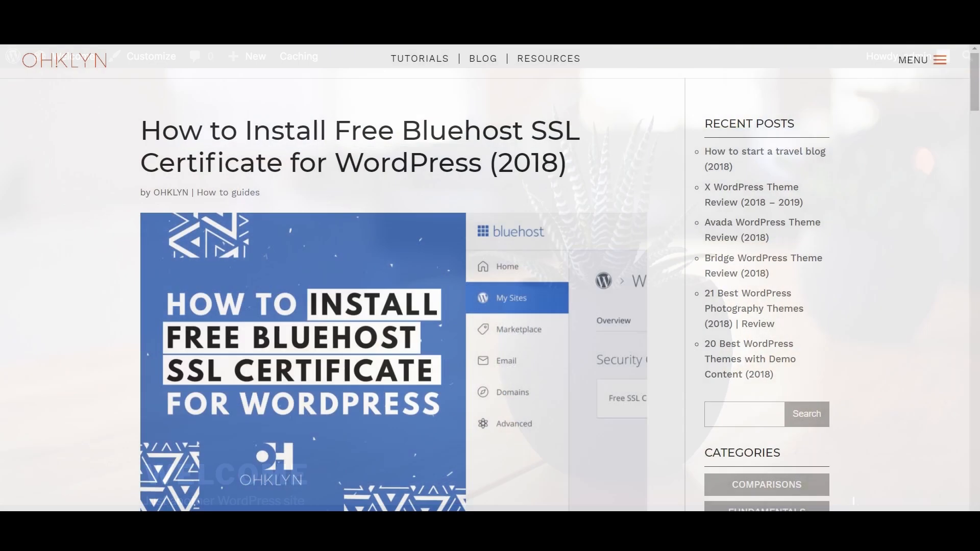
Scroll the OHKLYN SSL article down to 'Steps to install free Bluehost SSL'
scroll(507, 411, "down", 8)
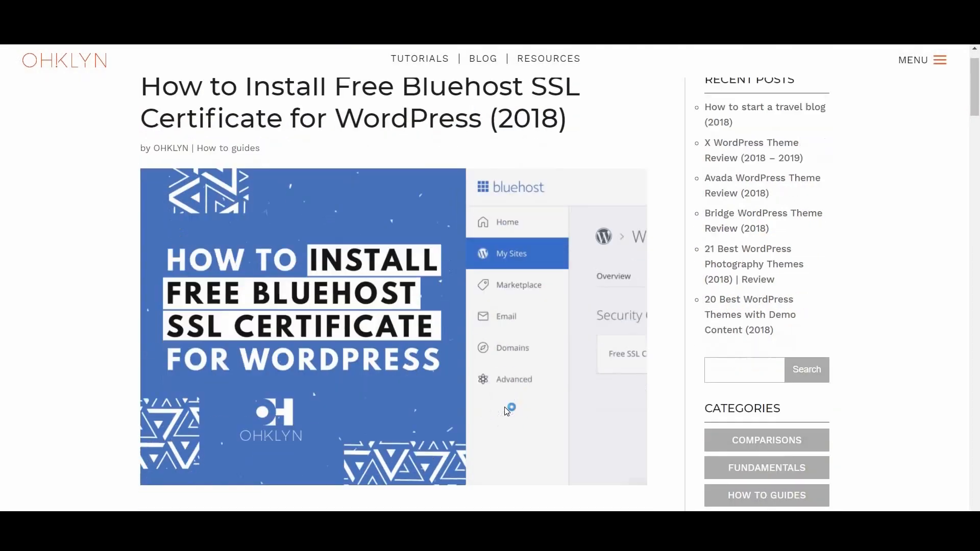
scroll(507, 411, "down", 5)
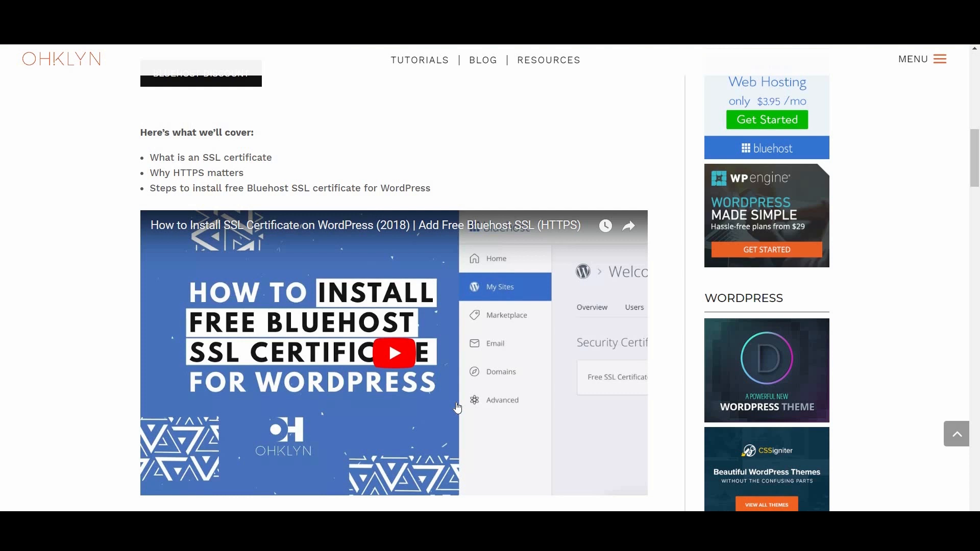
scroll(458, 408, "down", 7)
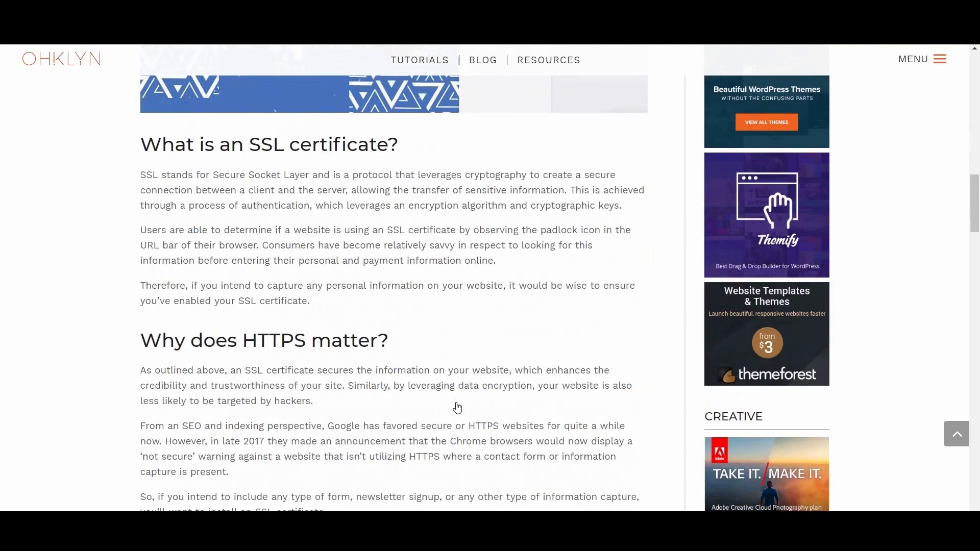
scroll(457, 408, "down", 5)
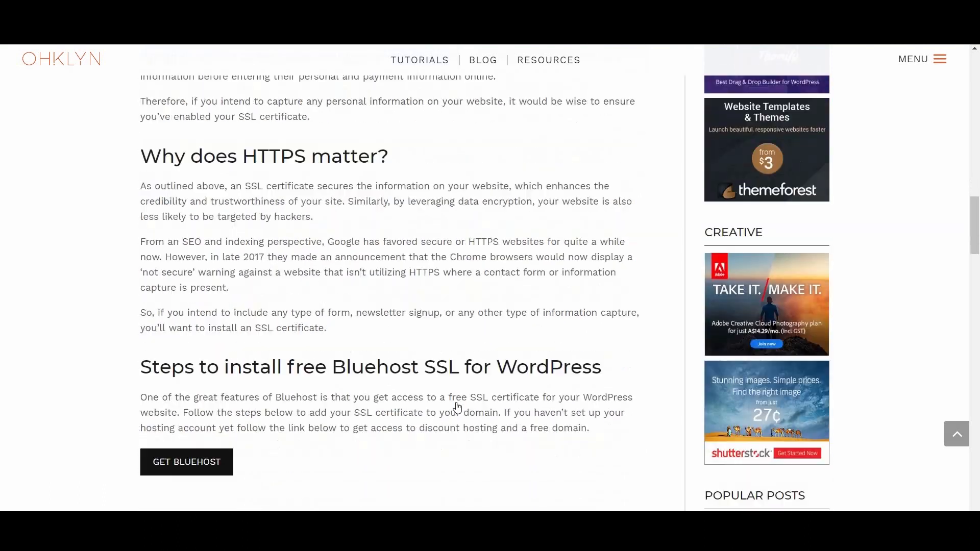
scroll(458, 407, "down", 4)
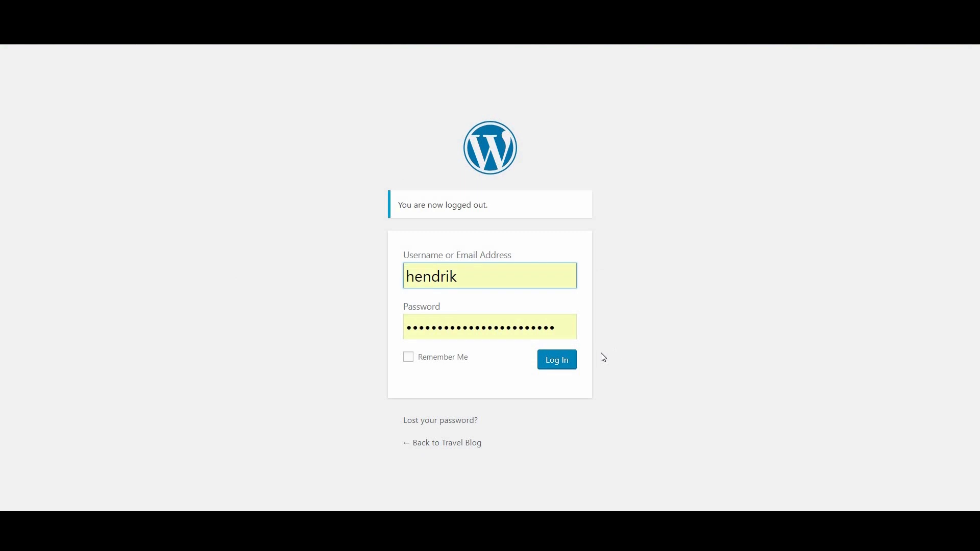
Sign in to the site admin and scroll through the 'coming soon' plugin search results
left_click(561, 364)
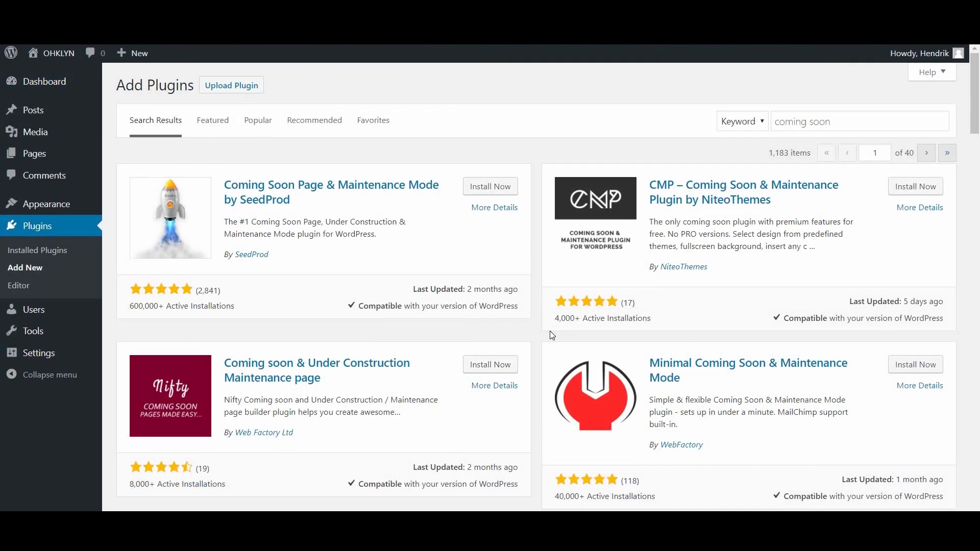
scroll(552, 335, "down", 7)
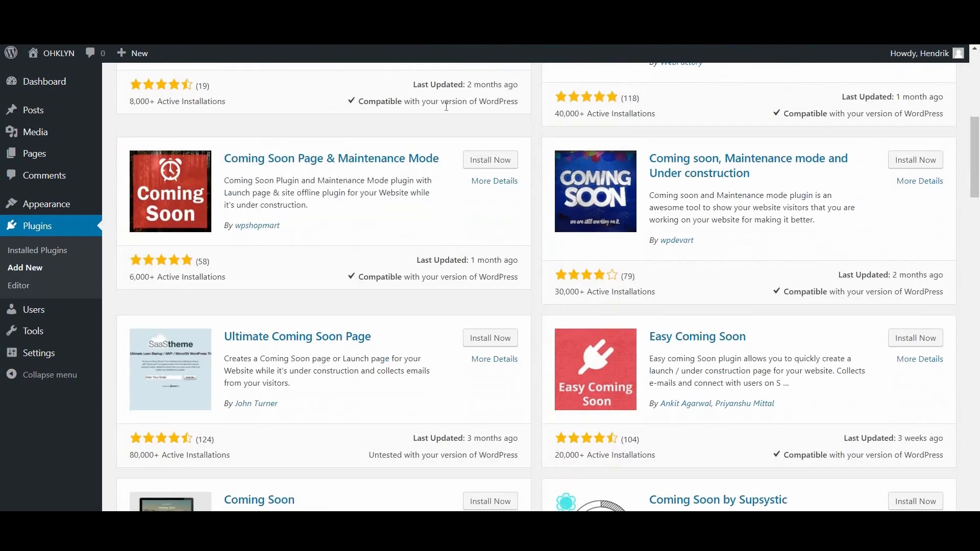
scroll(532, 359, "down", 5)
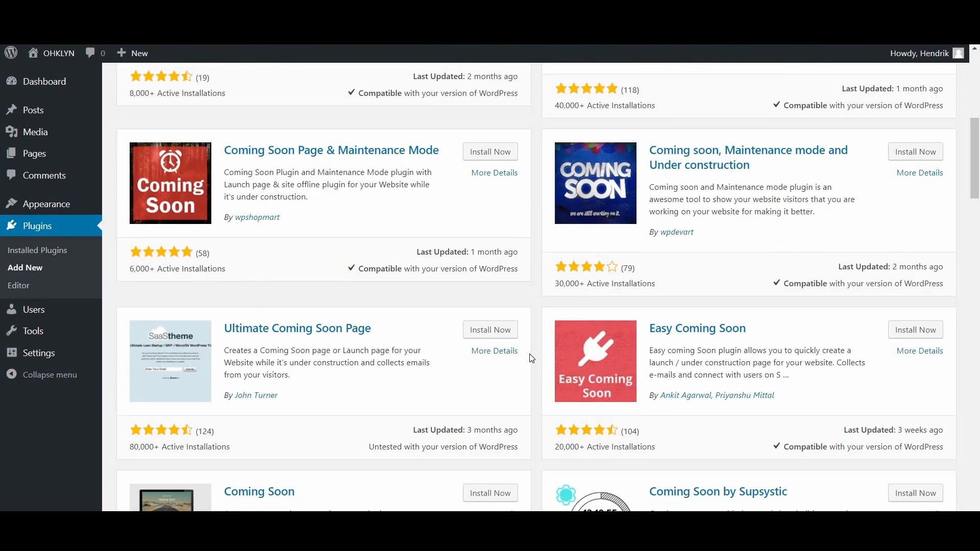
scroll(532, 359, "down", 4)
scroll(531, 359, "down", 3)
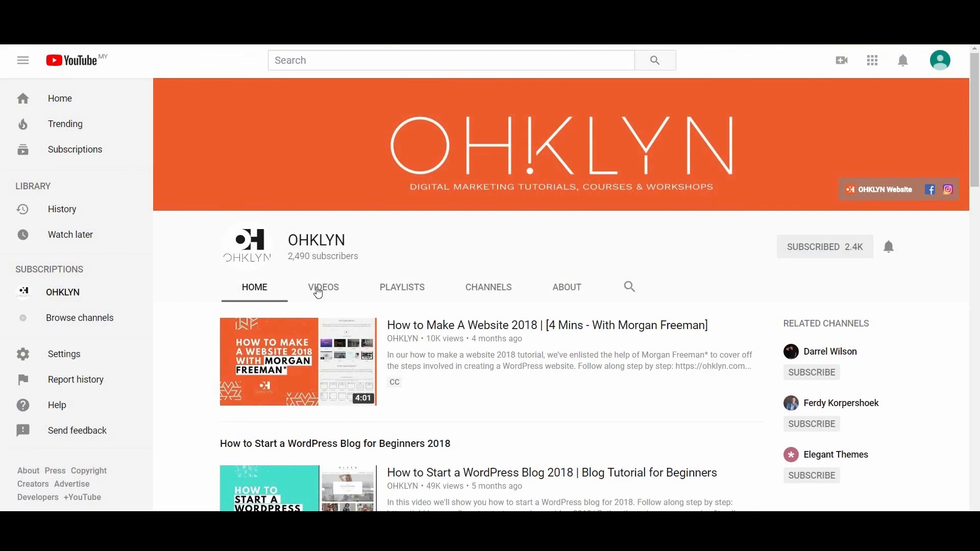
Show the OHKLYN channel's VIDEOS tab and scroll the uploaded video grid
left_click(318, 293)
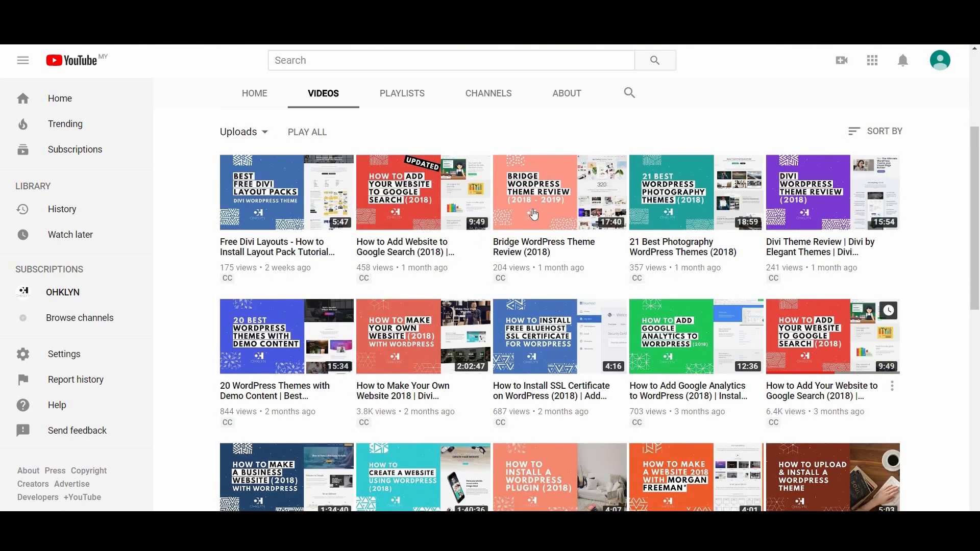
scroll(550, 420, "down", 3)
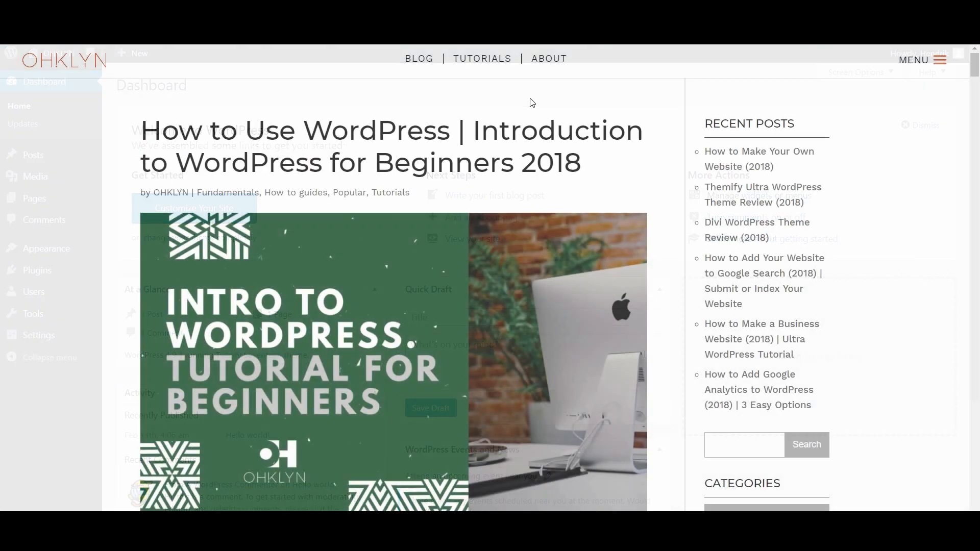
Scroll the 'How to Use WordPress' article down to 'Overview of the WordPress Dashboard'
scroll(472, 320, "down", 8)
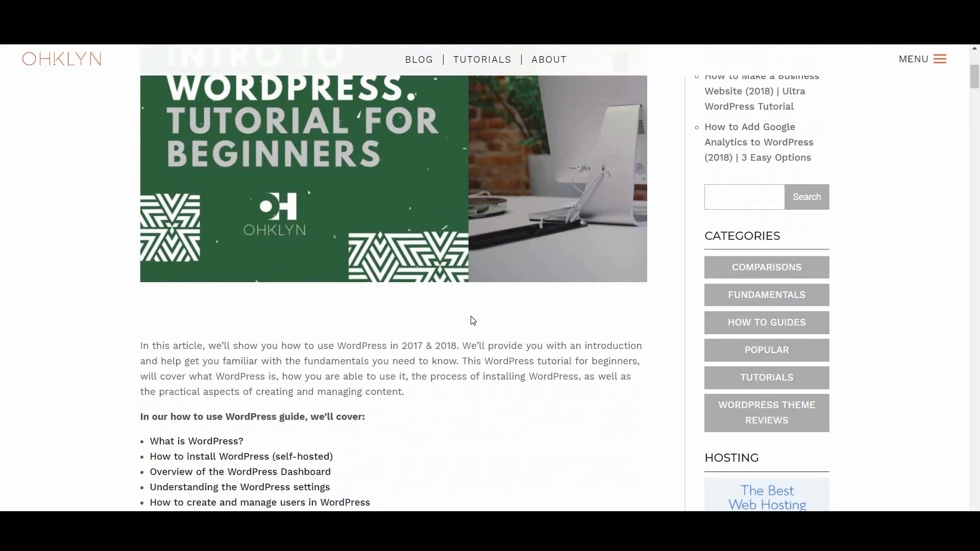
scroll(472, 320, "down", 6)
scroll(472, 320, "down", 4)
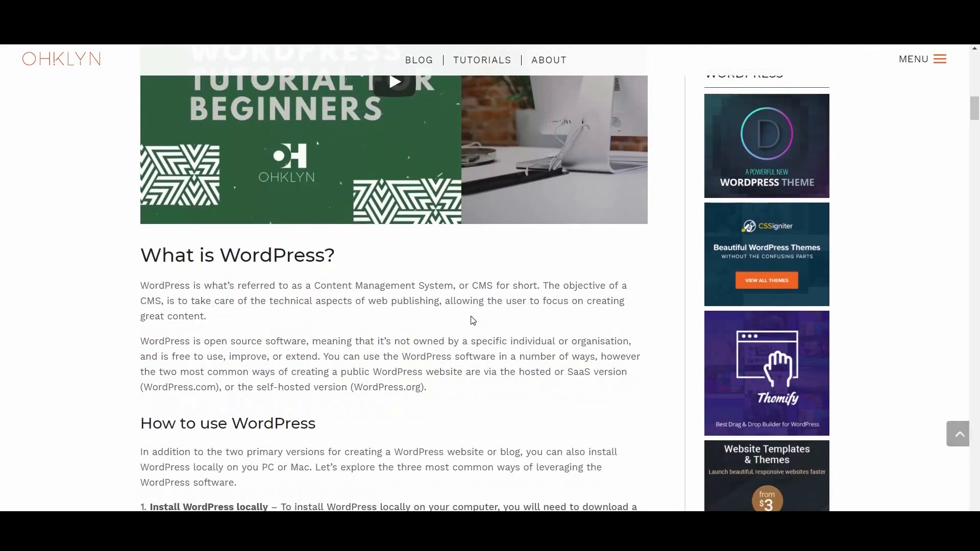
scroll(472, 320, "down", 7)
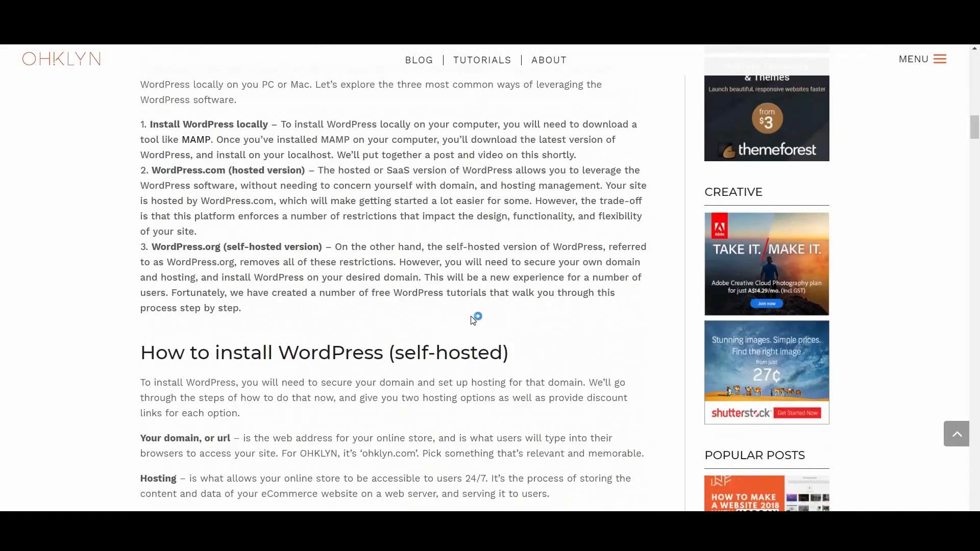
scroll(471, 320, "down", 8)
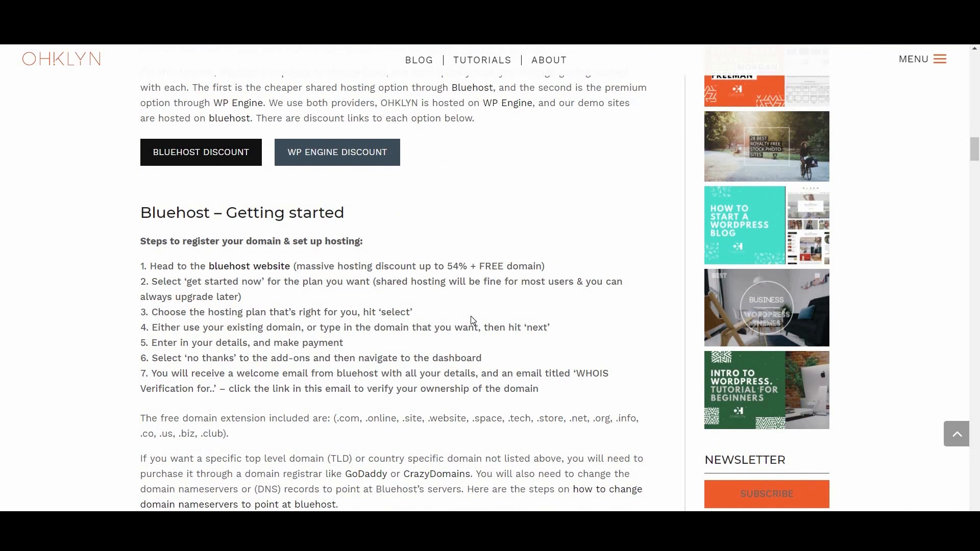
scroll(472, 320, "down", 9)
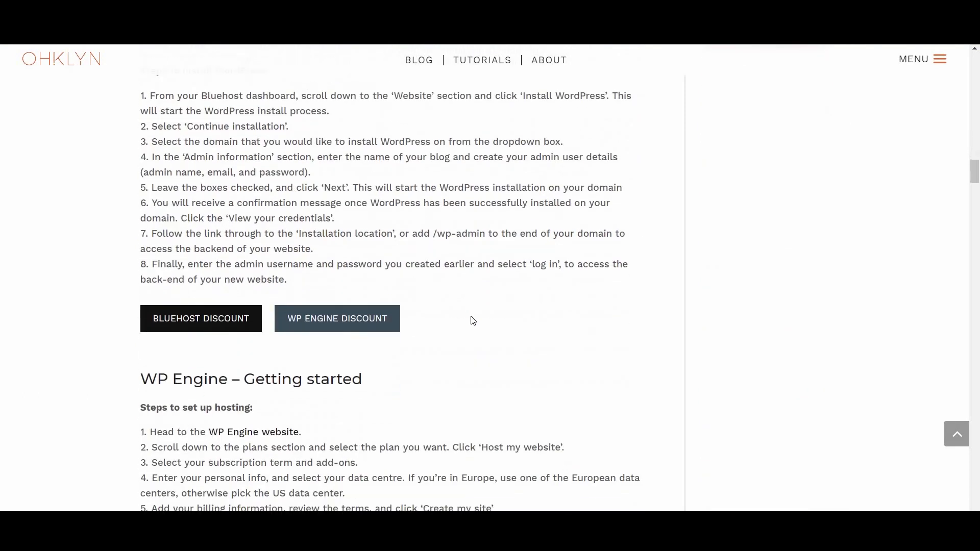
scroll(473, 321, "down", 5)
scroll(473, 320, "down", 8)
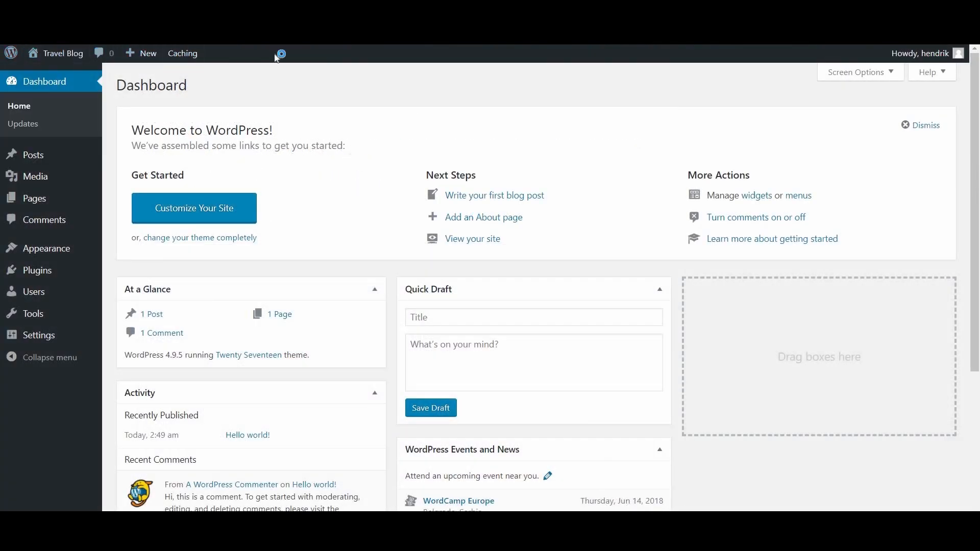
View the Travel Blog front page, then go back to the Dashboard and open Appearance > Themes
left_click(60, 56)
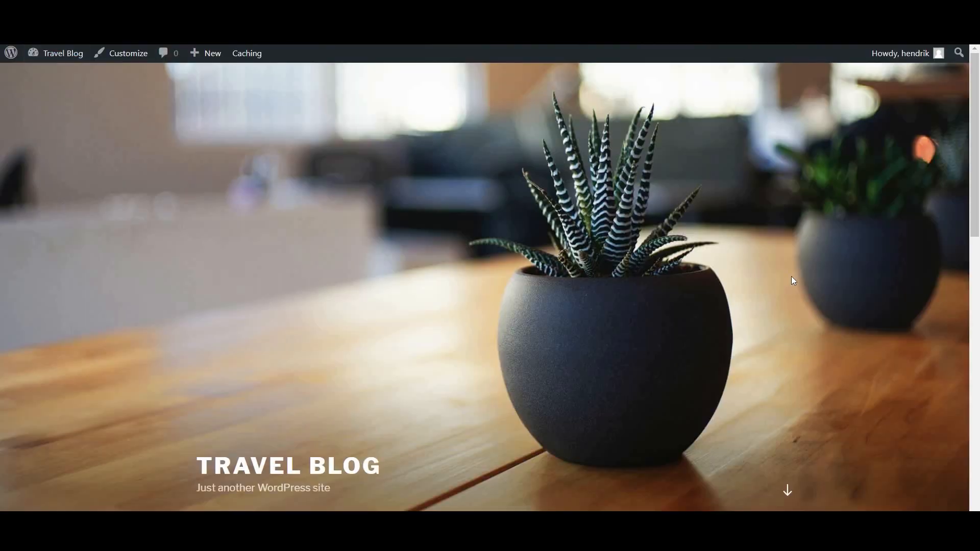
left_click(54, 54)
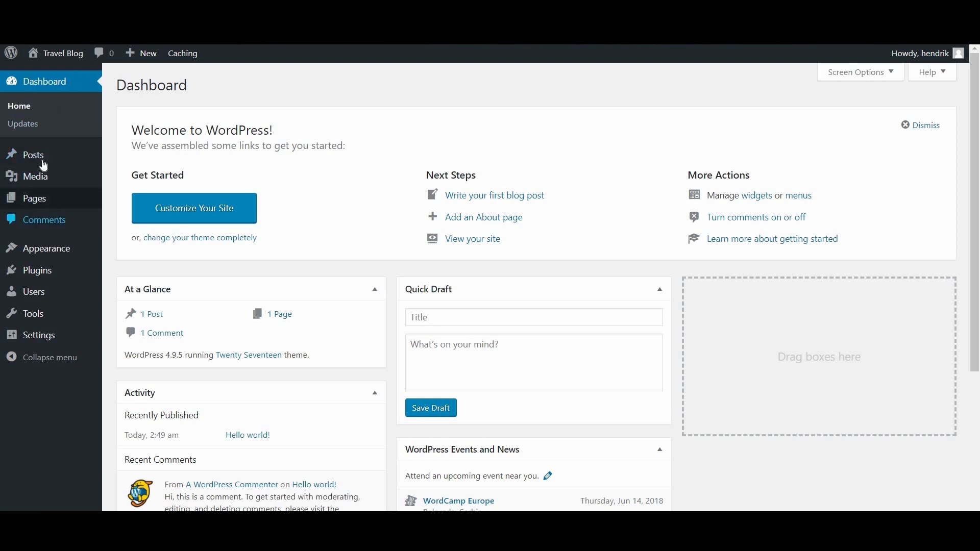
mouse_move(100, 312)
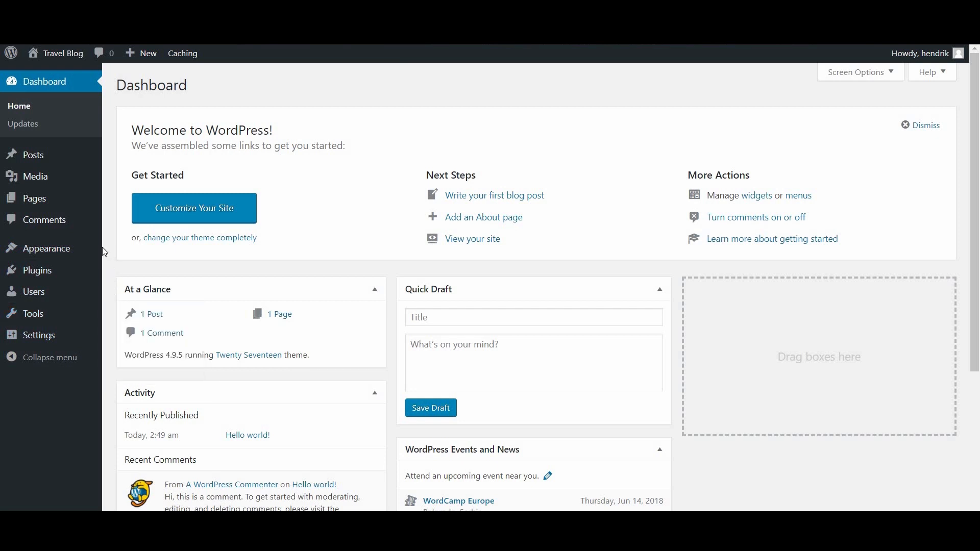
left_click(77, 100)
mouse_move(56, 153)
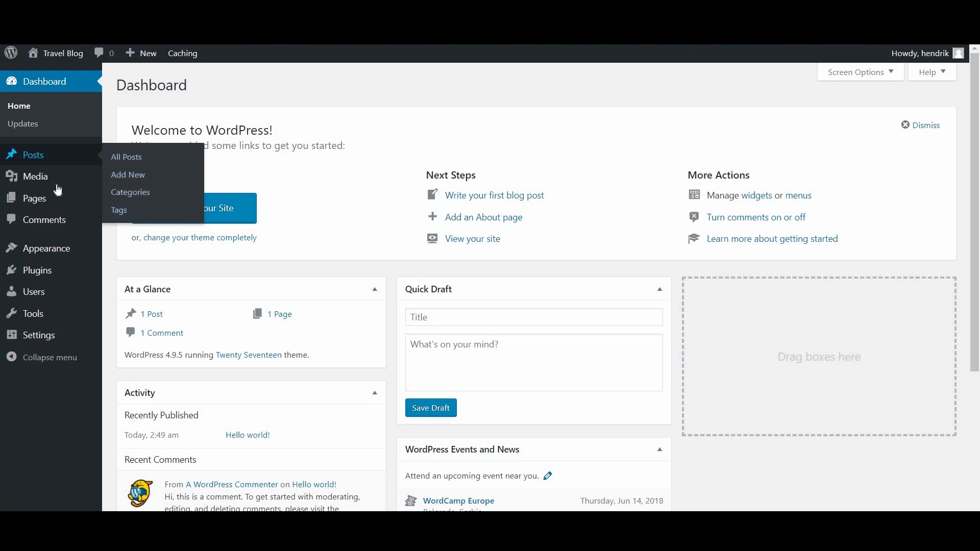
mouse_move(82, 200)
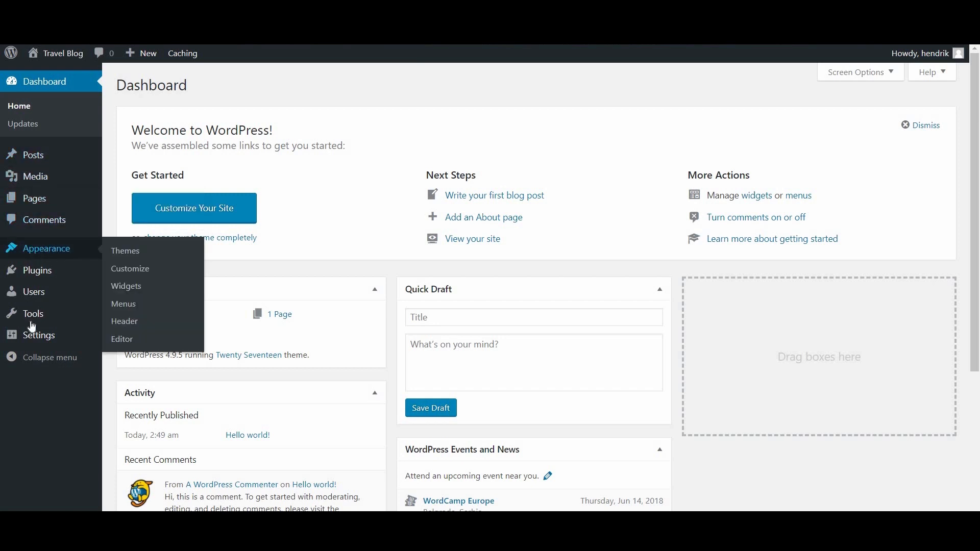
mouse_move(56, 254)
left_click(132, 258)
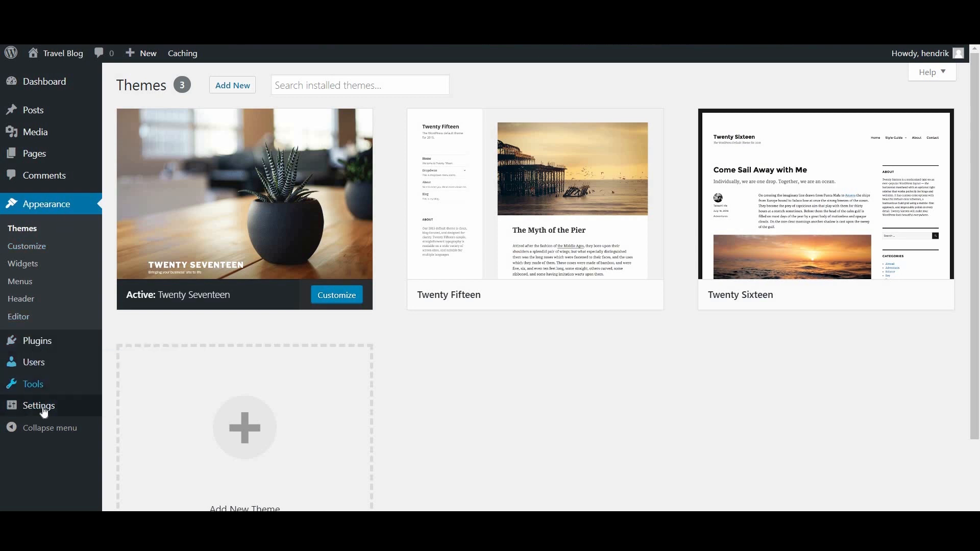
Open the Permalink Settings page from the Settings menu in the admin sidebar
mouse_move(45, 413)
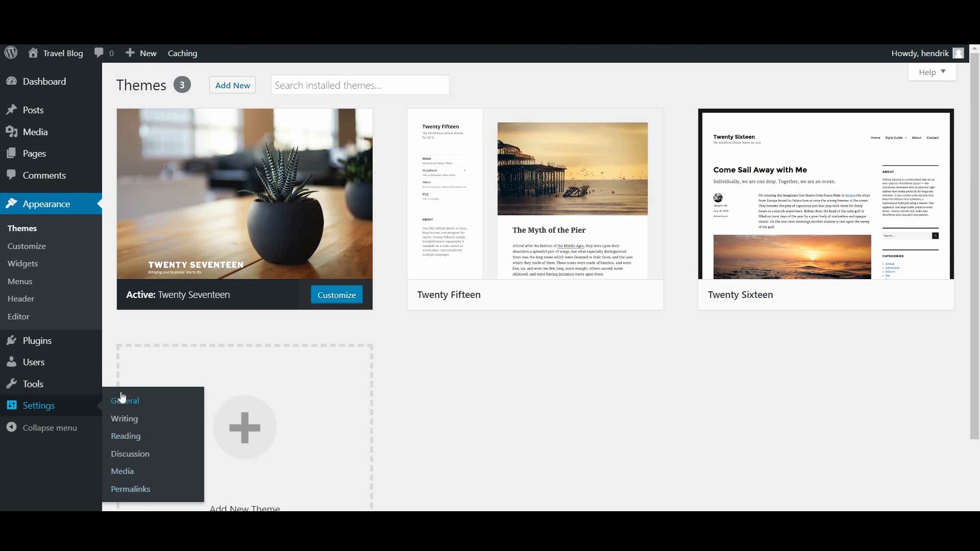
left_click(118, 390)
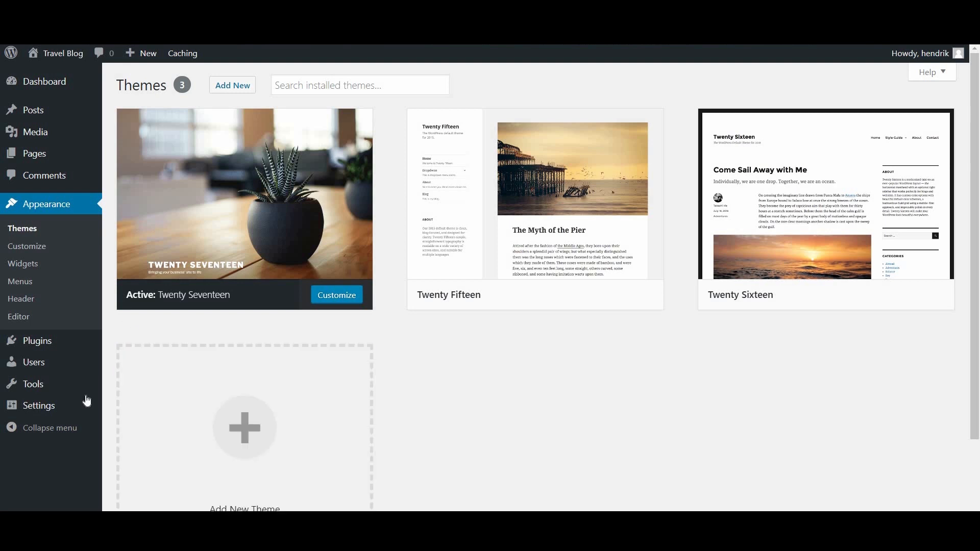
mouse_move(60, 405)
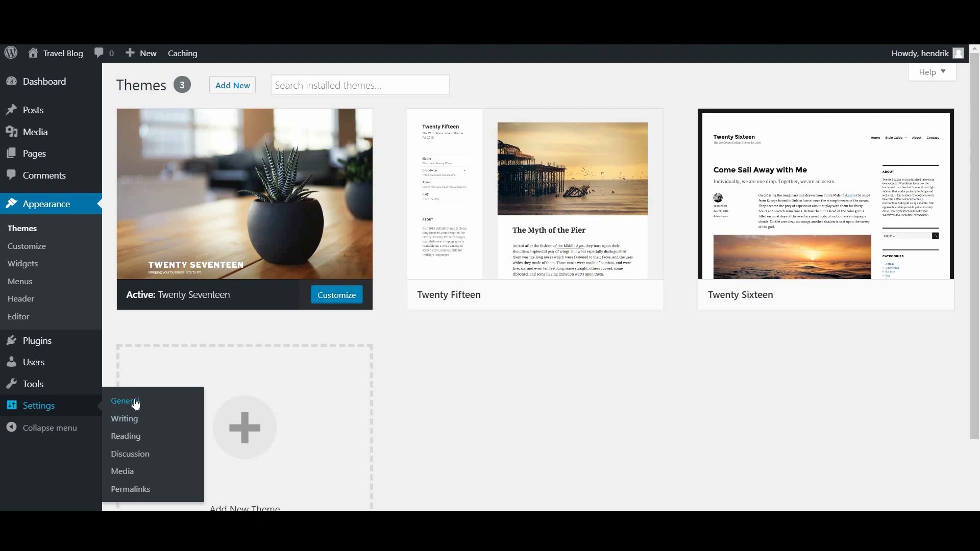
left_click(139, 491)
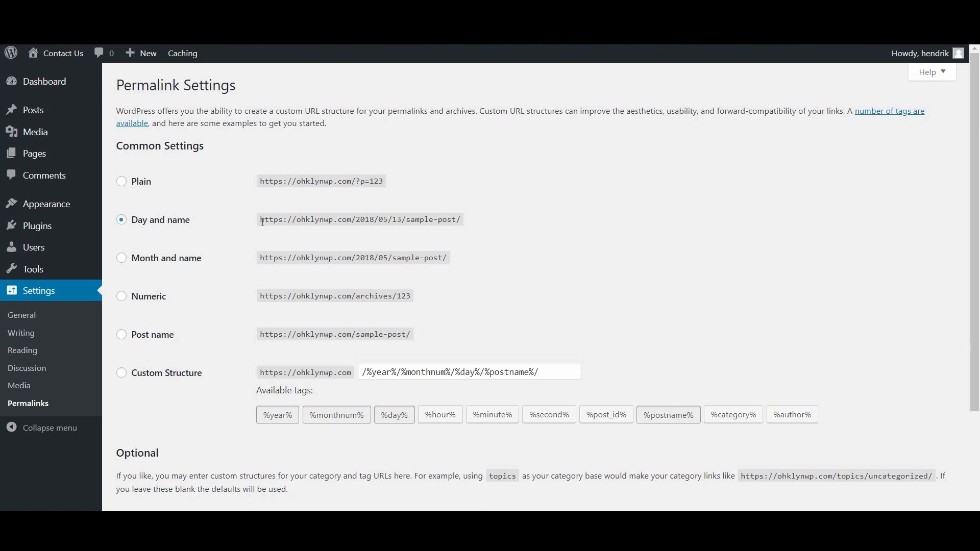
Change permalinks from Day and name to Post name (/%postname%/) and save the change
left_click_drag(259, 220, 491, 225)
left_click(491, 225)
left_click(137, 335)
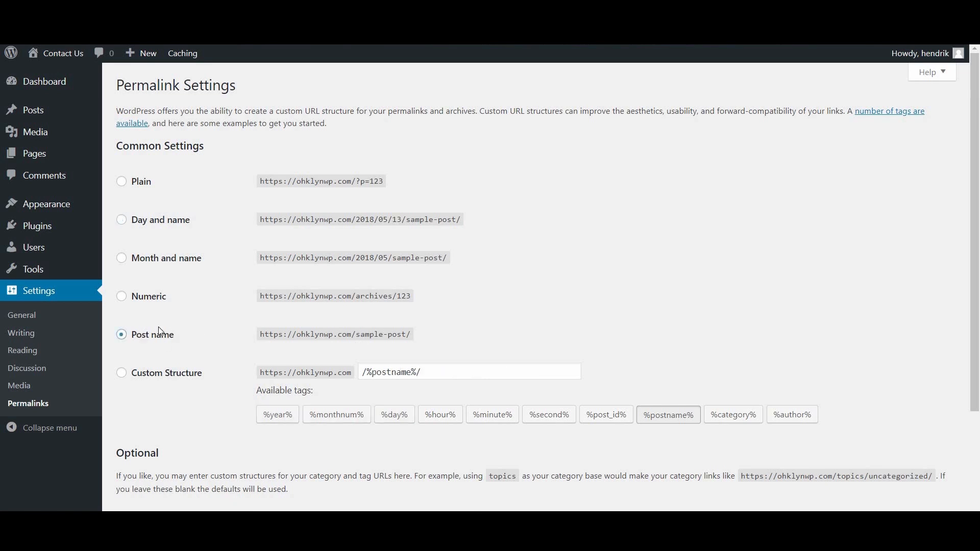
scroll(262, 258, "down", 1)
left_click_drag(378, 270, 415, 269)
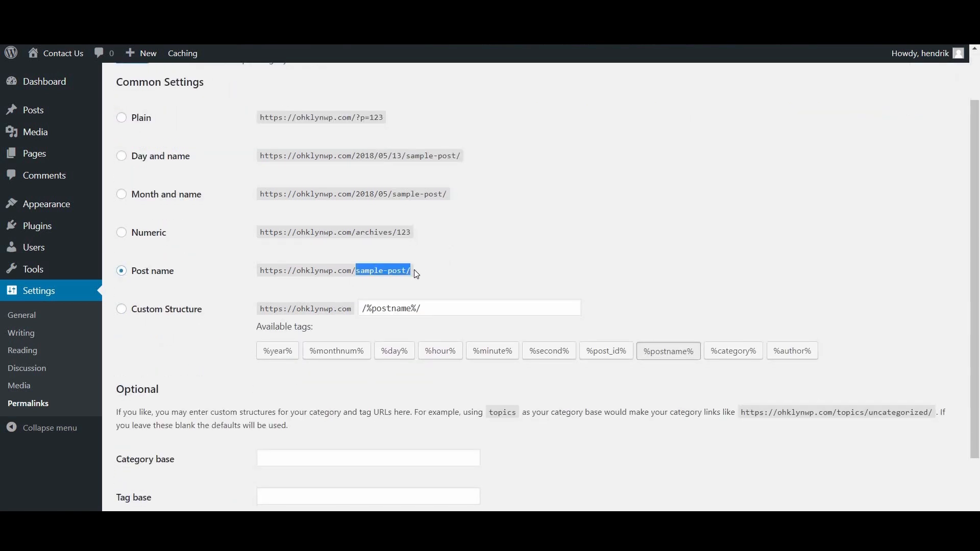
left_click(468, 280)
scroll(284, 354, "down", 1)
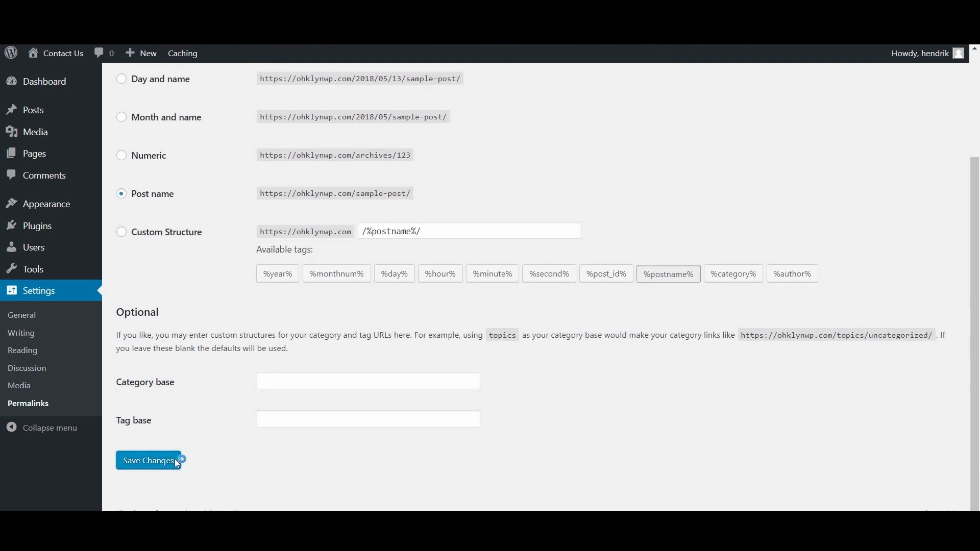
left_click(175, 461)
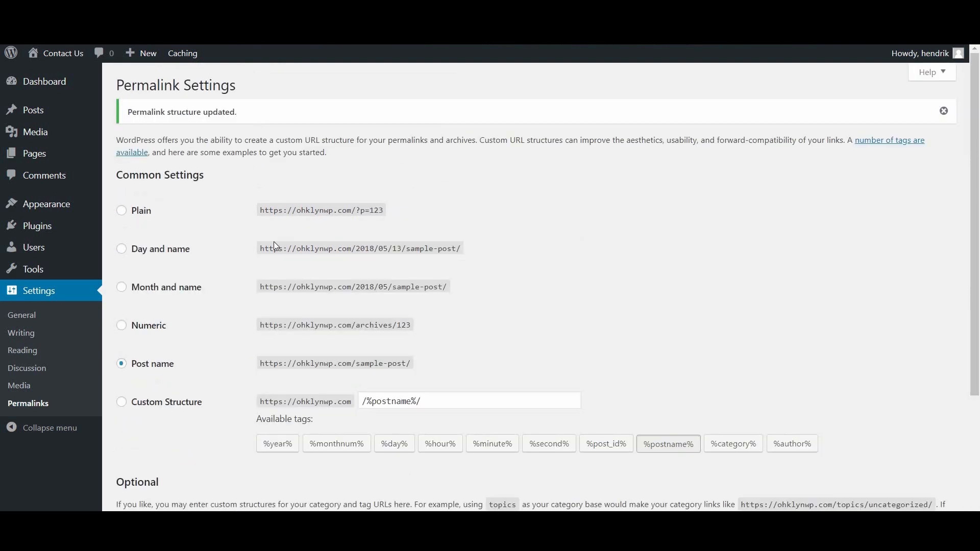
Show the permalink help panel, then hide it again
left_click(931, 72)
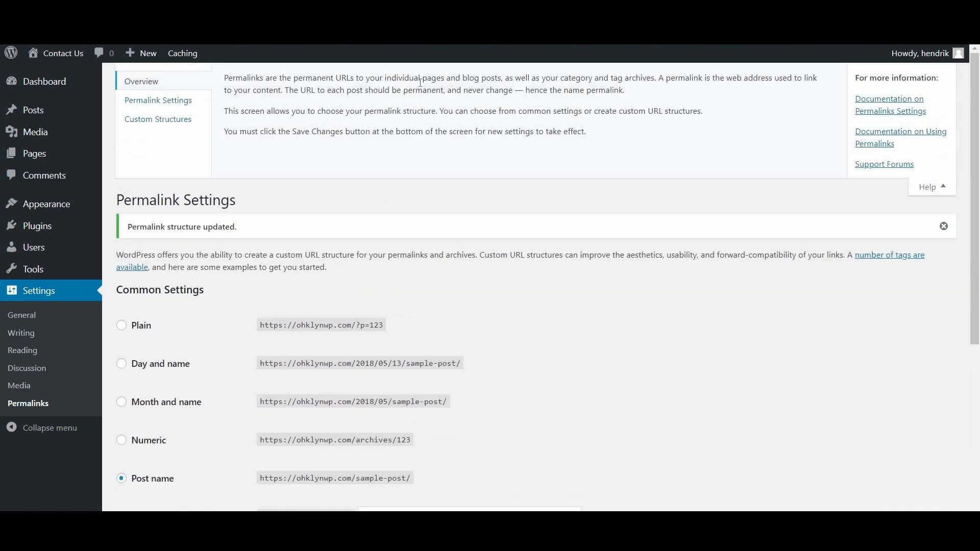
left_click(930, 188)
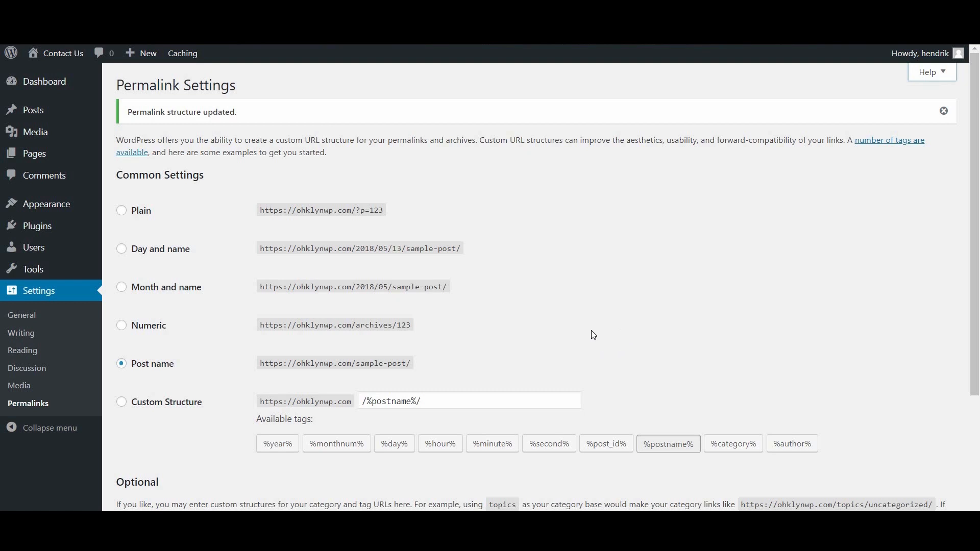
mouse_move(37, 250)
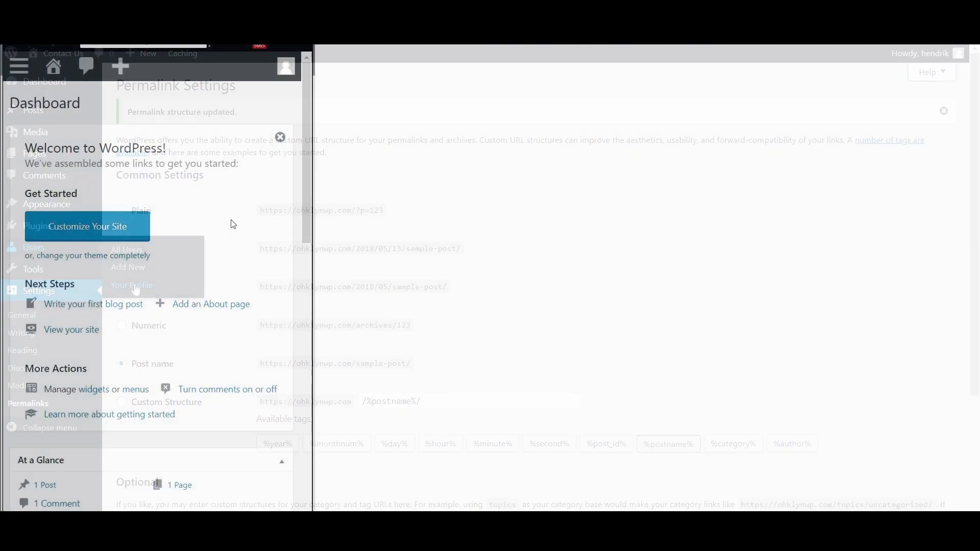
Check the admin and account menus, then maximize the browser to full width
left_click(18, 66)
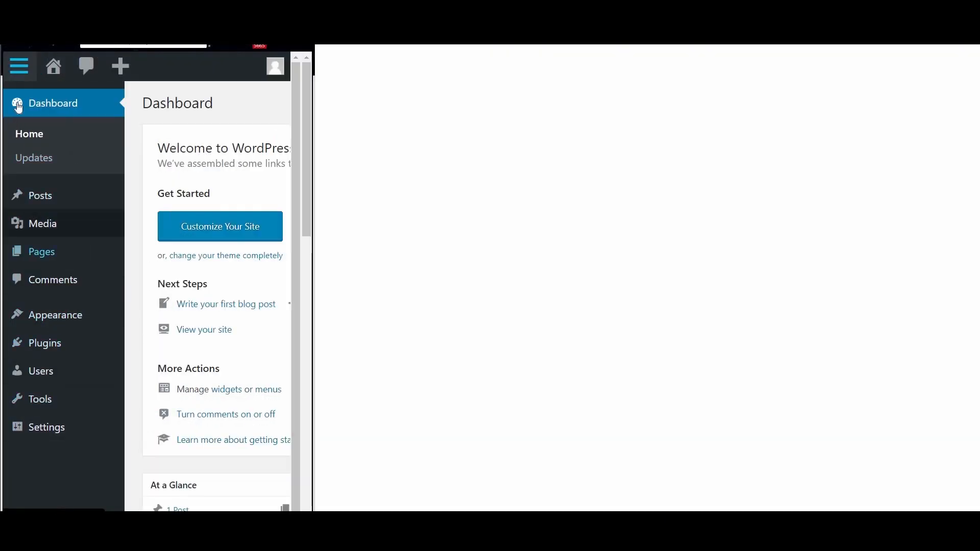
left_click(20, 72)
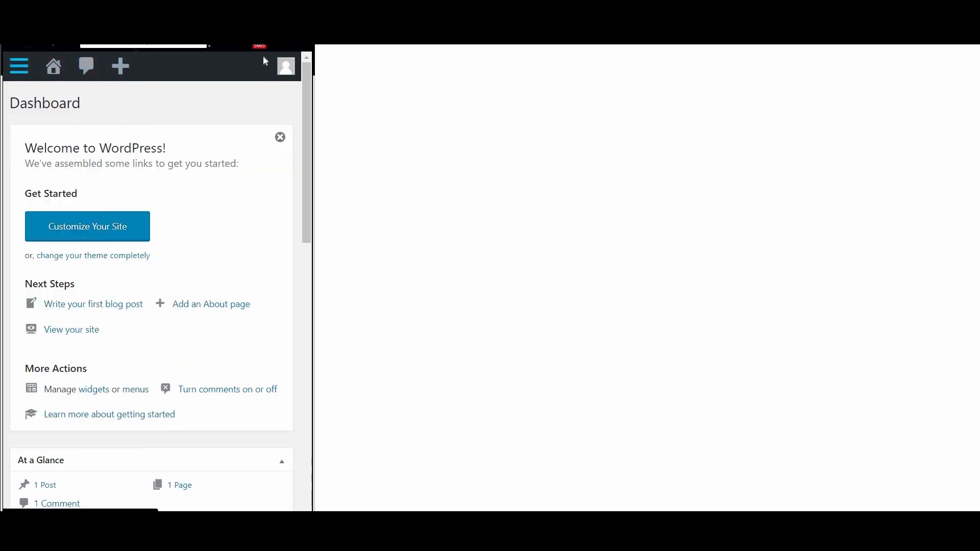
left_click(286, 67)
key("super+Up")
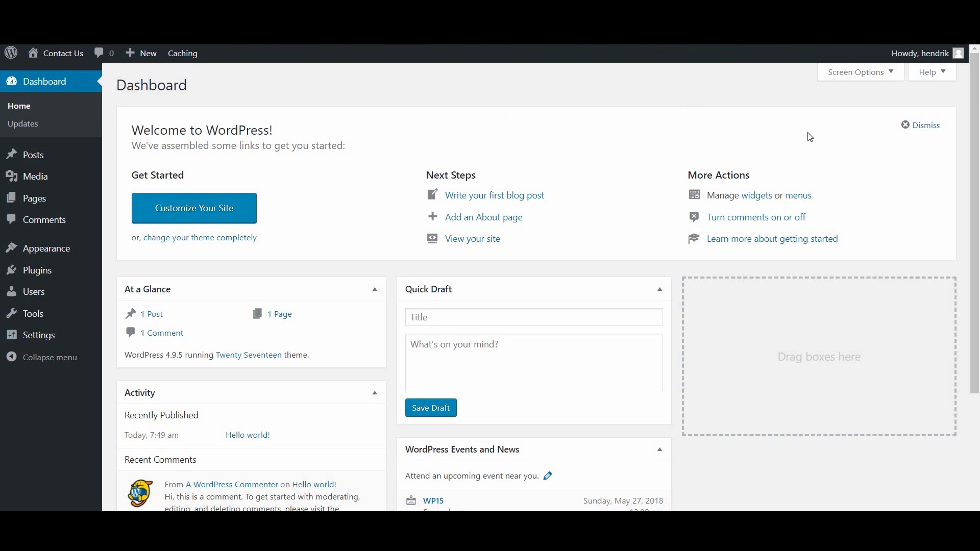
left_click(888, 77)
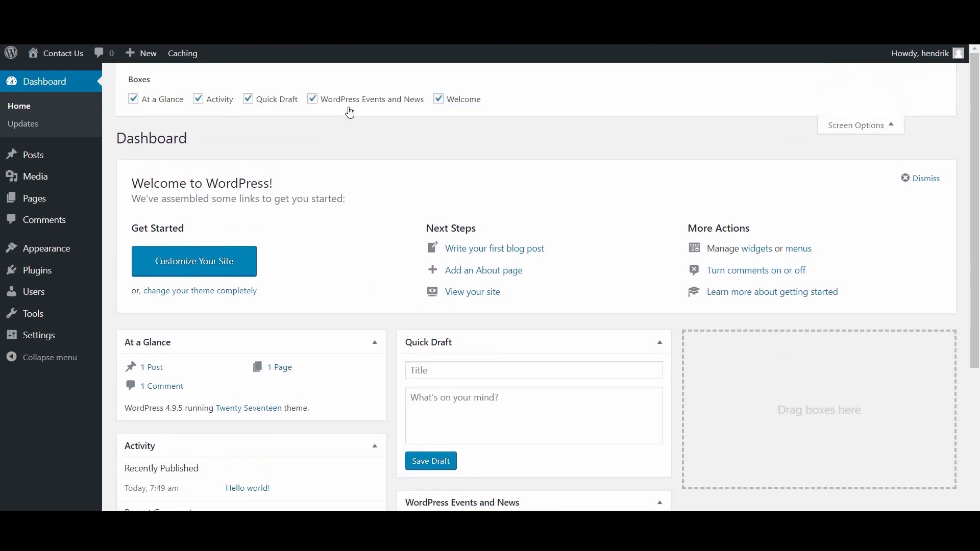
left_click(439, 100)
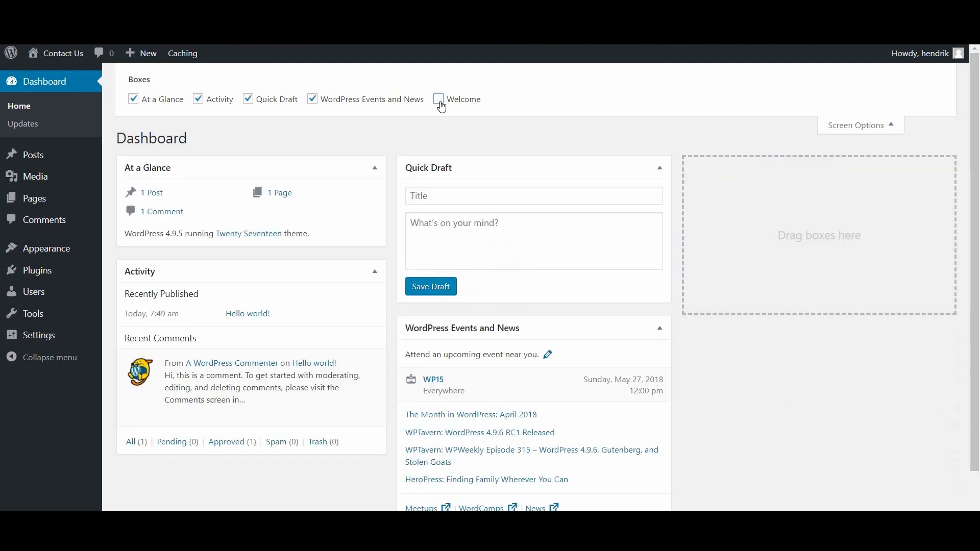
left_click(440, 101)
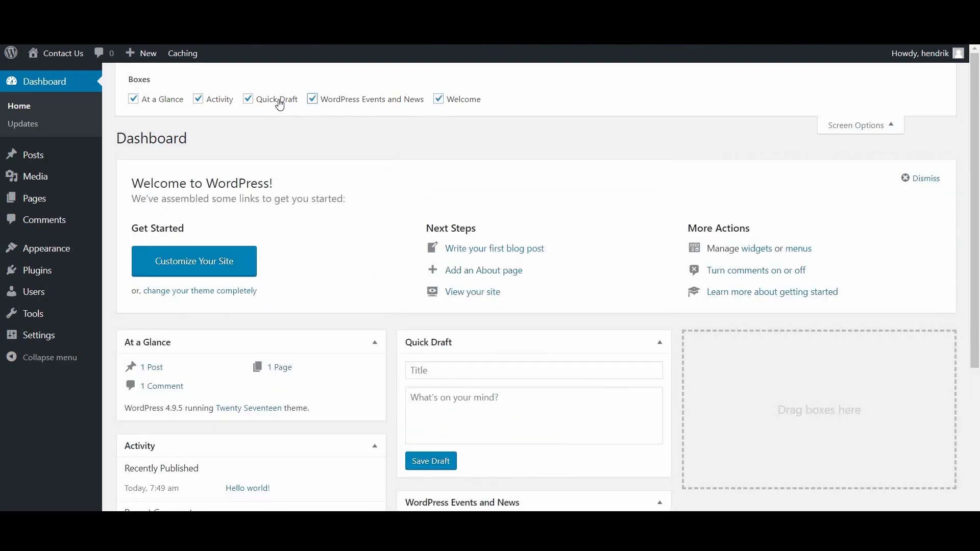
left_click(249, 100)
left_click(249, 100)
left_click(857, 127)
left_click(930, 82)
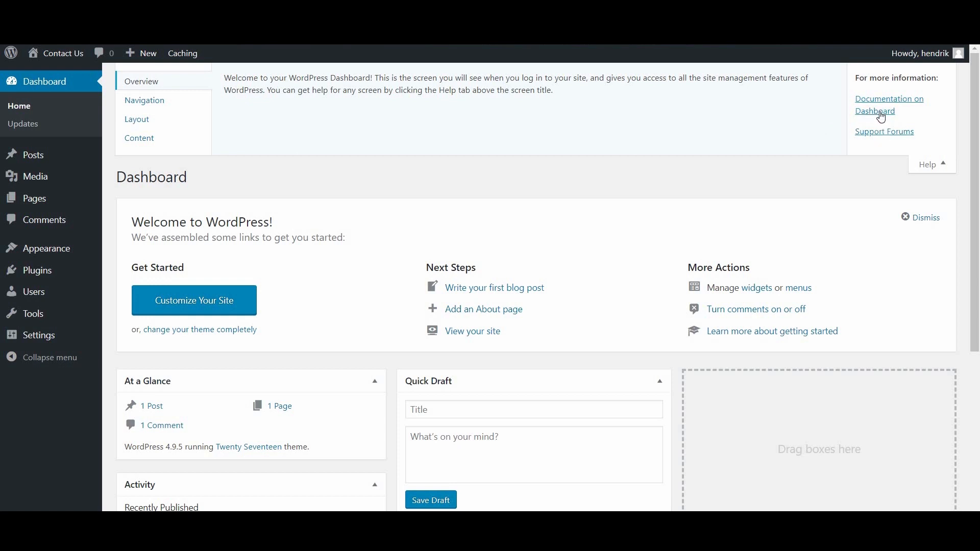
Collapse the Dashboard's help panel
left_click(933, 165)
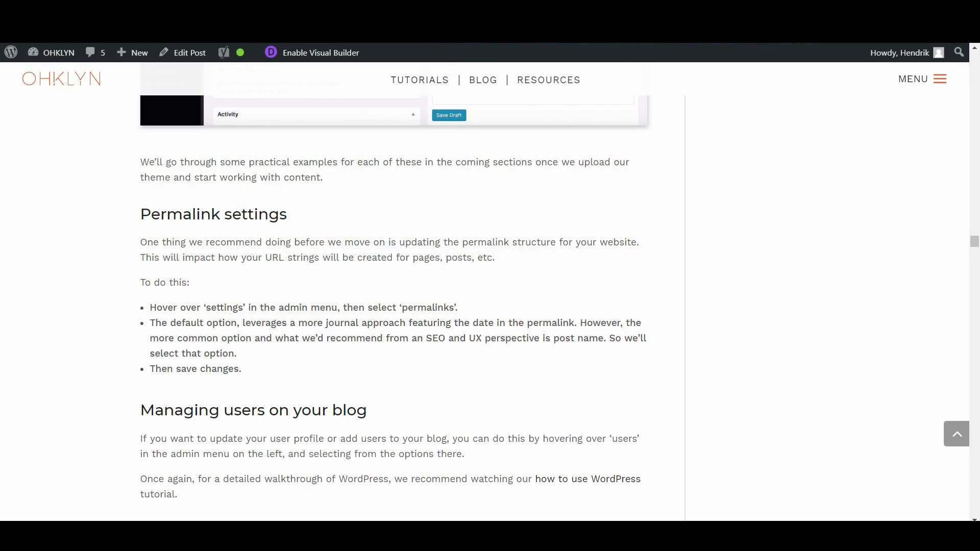
Scroll the OHKLYN article to Step 4 on installing a theme and follow its theme link
scroll(369, 247, "down", 6)
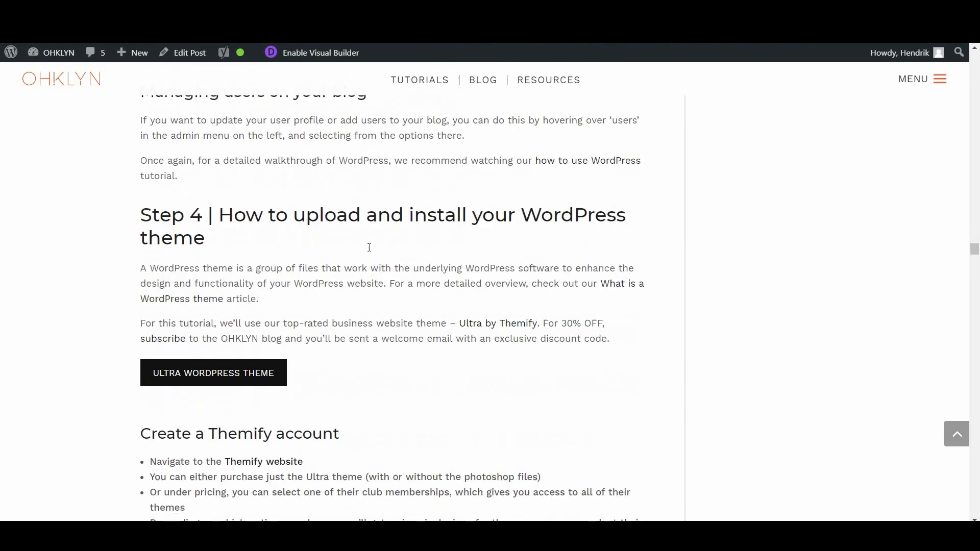
scroll(370, 247, "down", 1)
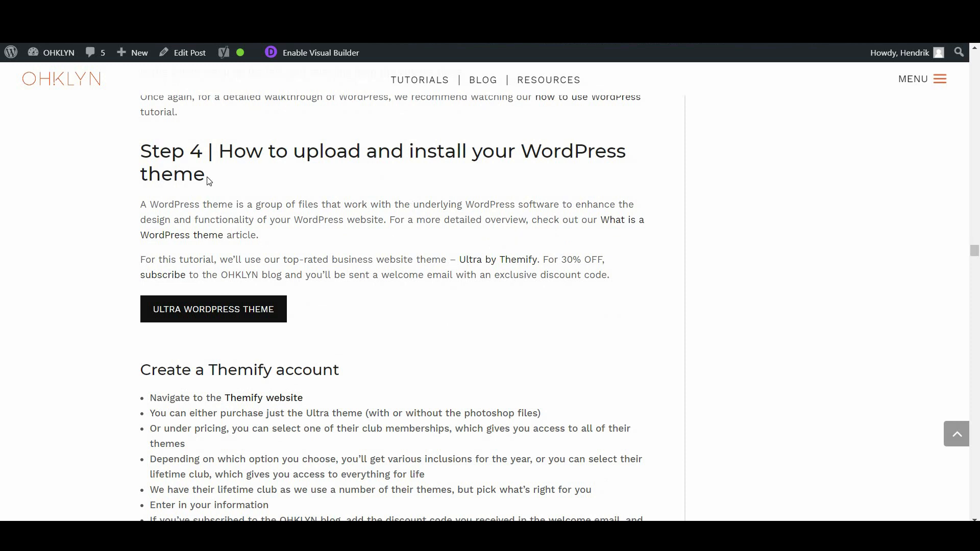
left_click(409, 300)
left_click(405, 302)
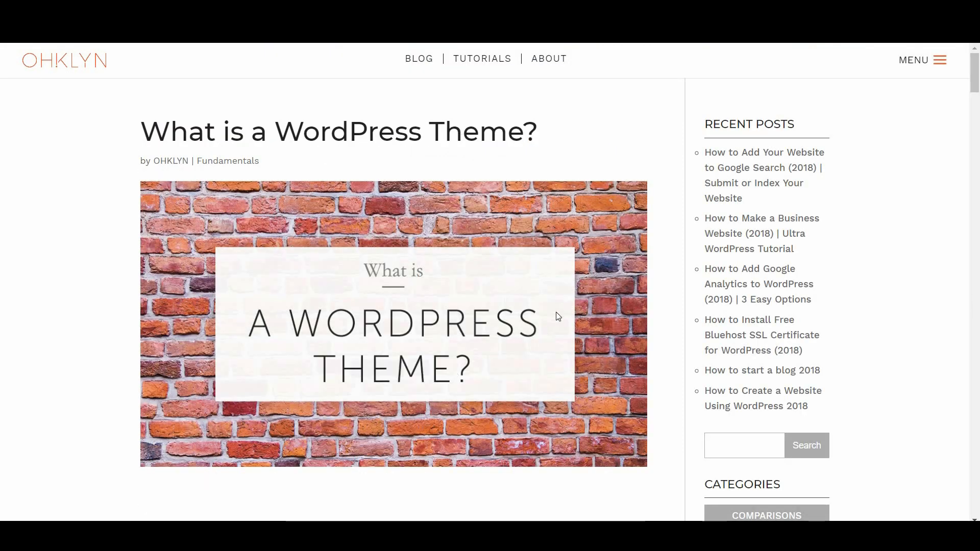
scroll(558, 316, "down", 7)
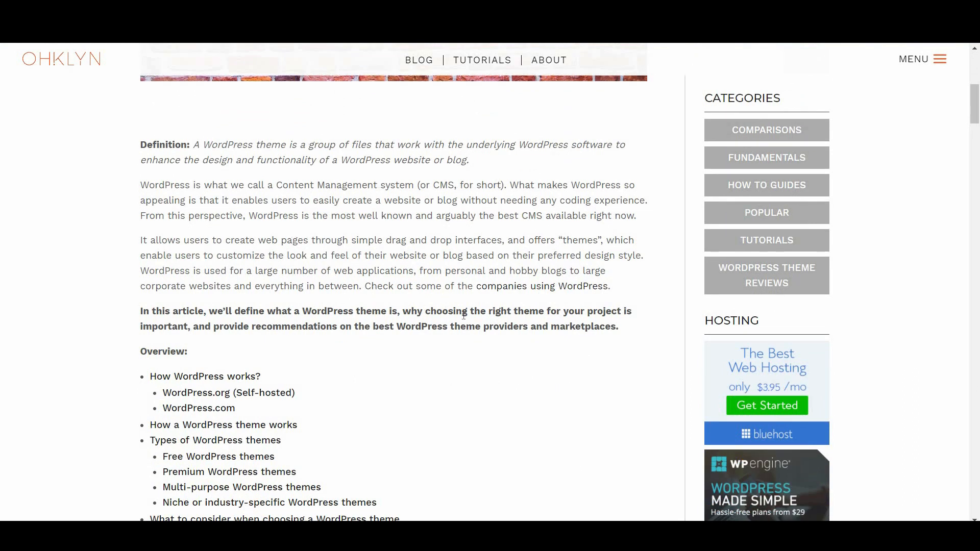
scroll(470, 314, "down", 4)
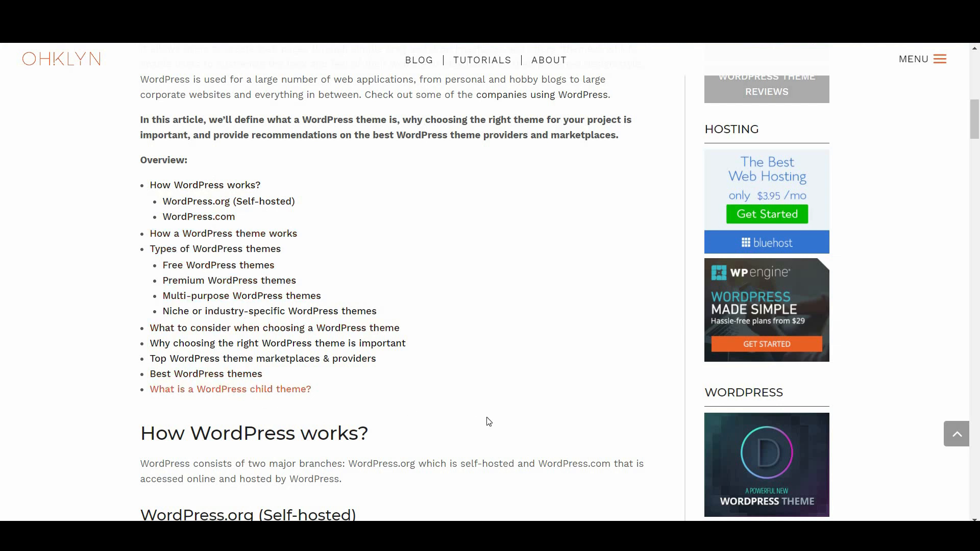
scroll(492, 421, "down", 9)
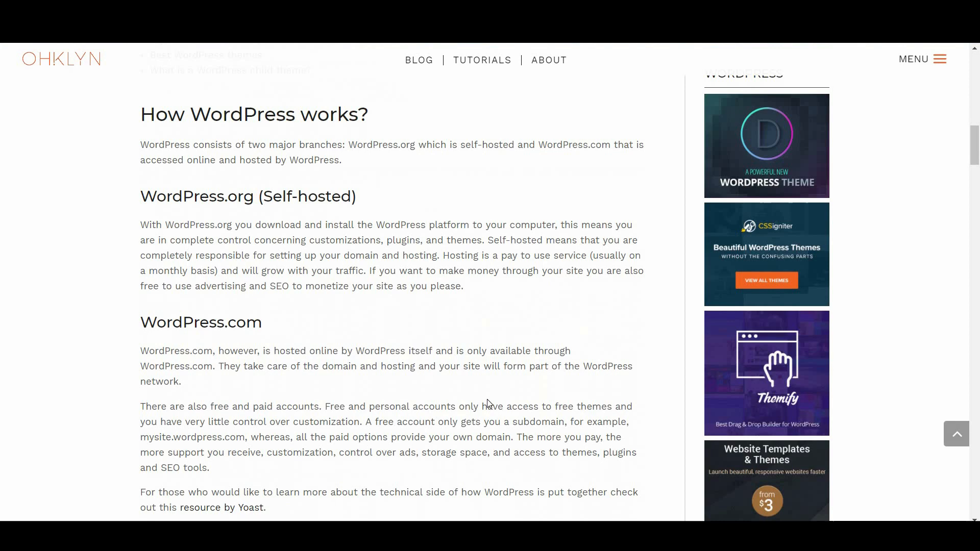
scroll(487, 399, "down", 2)
scroll(487, 399, "down", 4)
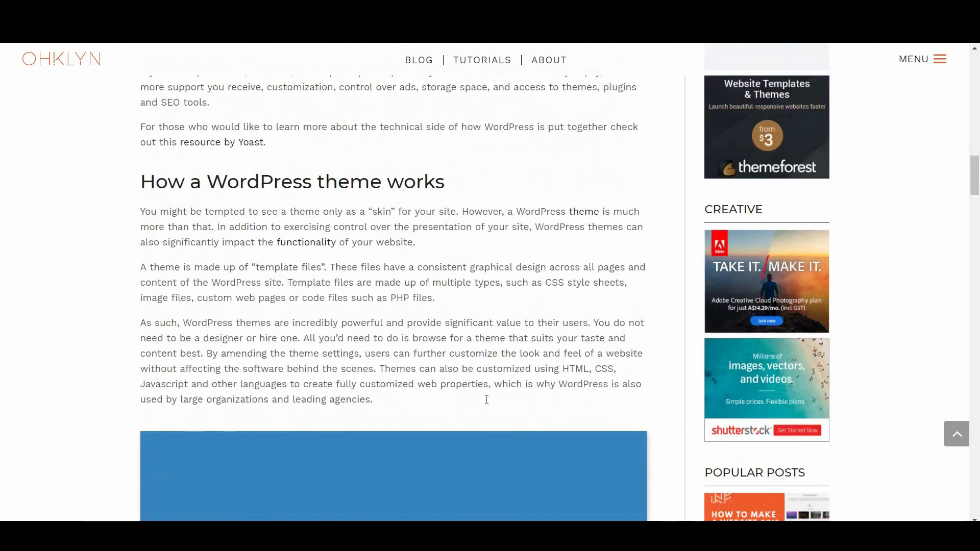
scroll(486, 400, "down", 9)
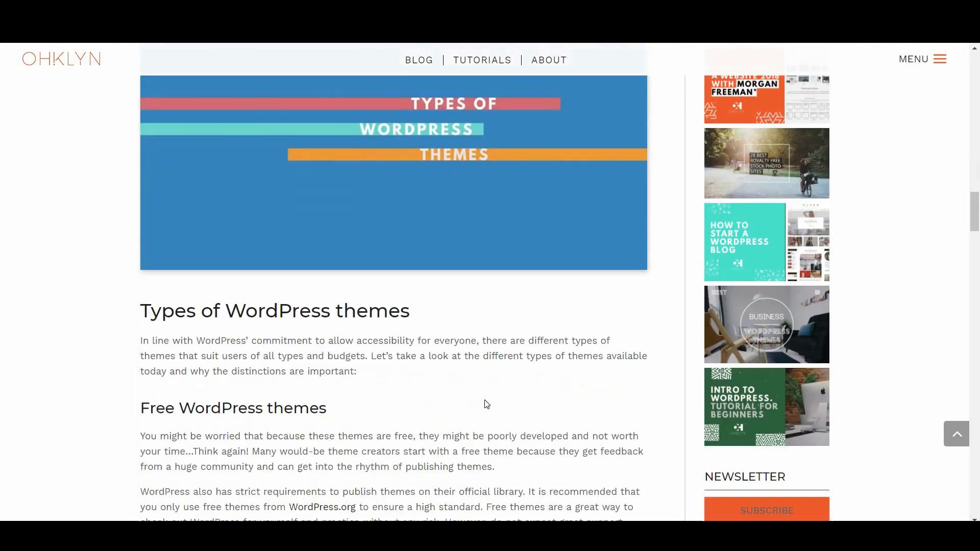
scroll(481, 398, "down", 2)
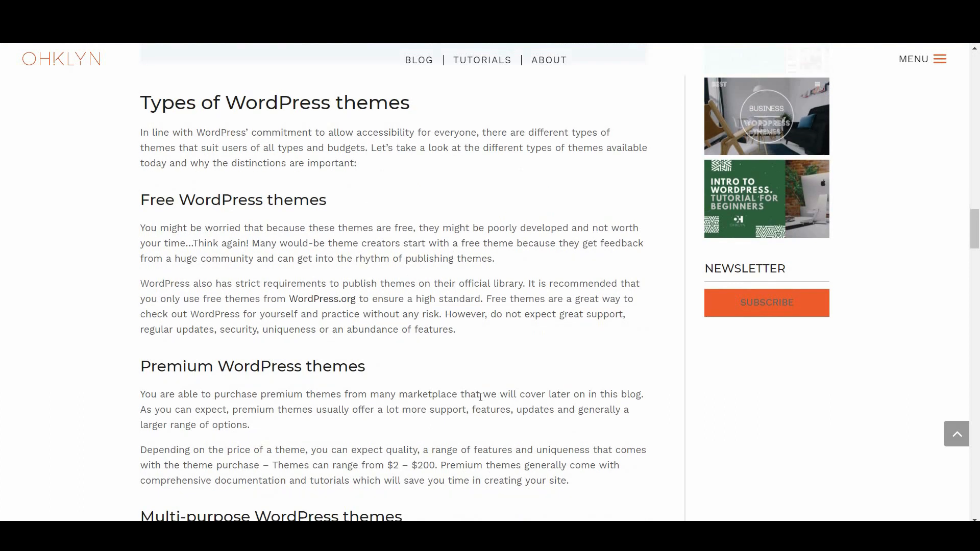
scroll(480, 398, "down", 10)
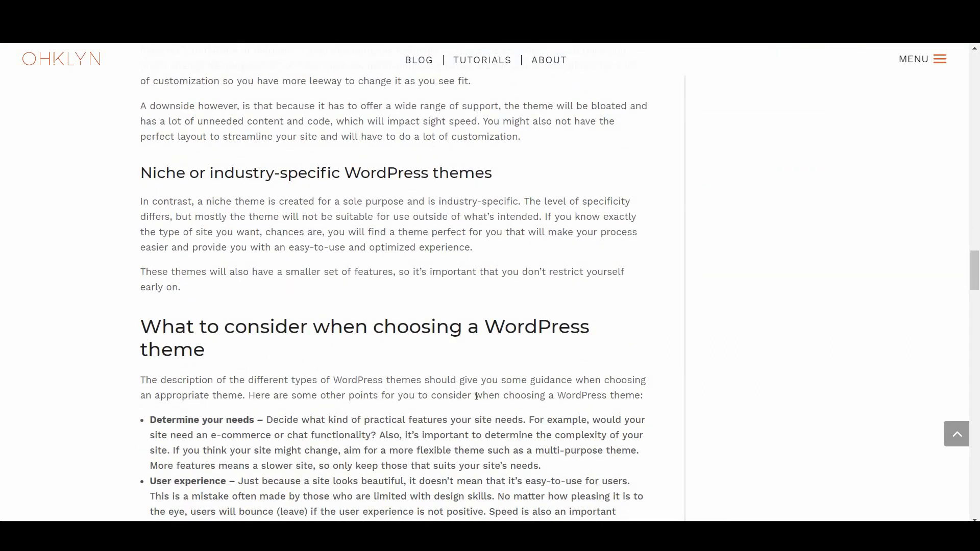
scroll(477, 396, "down", 4)
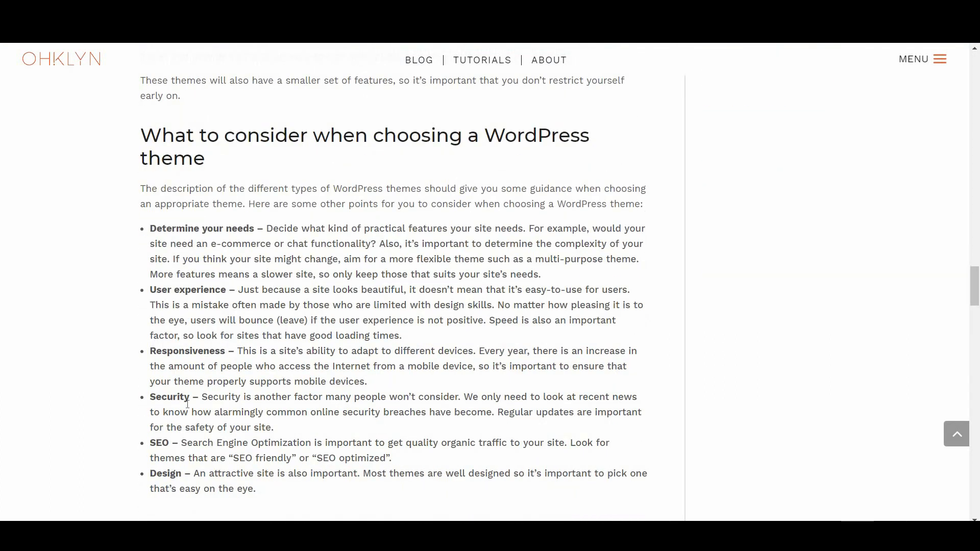
scroll(425, 395, "down", 8)
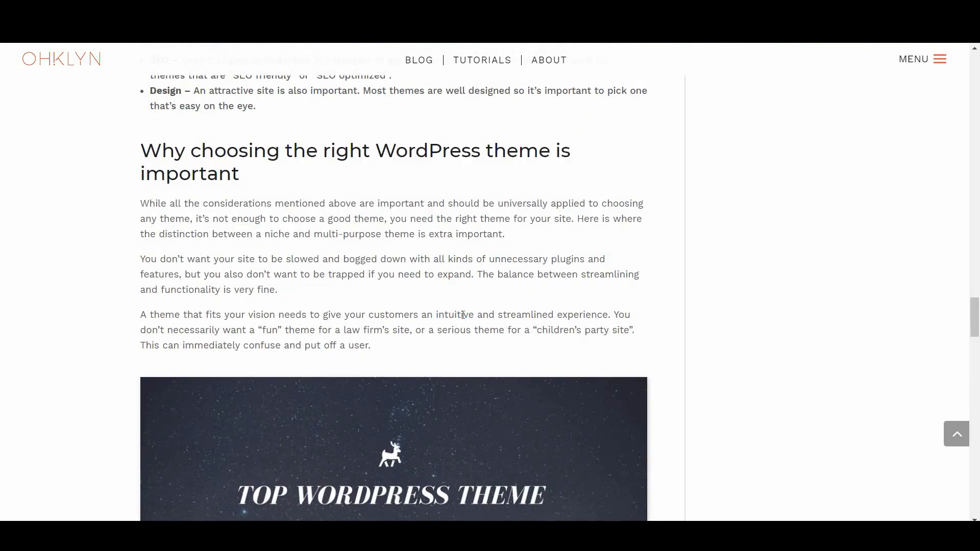
scroll(463, 315, "down", 5)
scroll(375, 179, "down", 6)
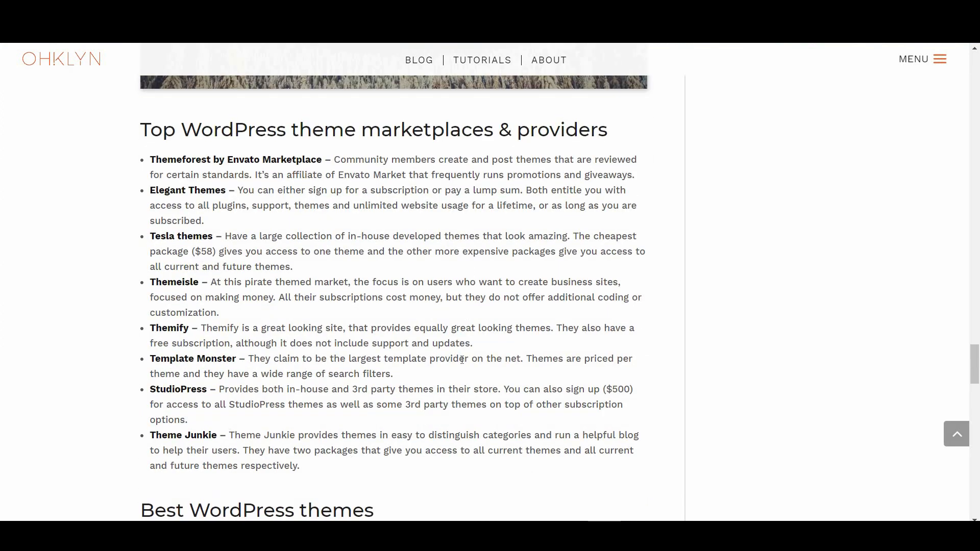
scroll(462, 360, "down", 6)
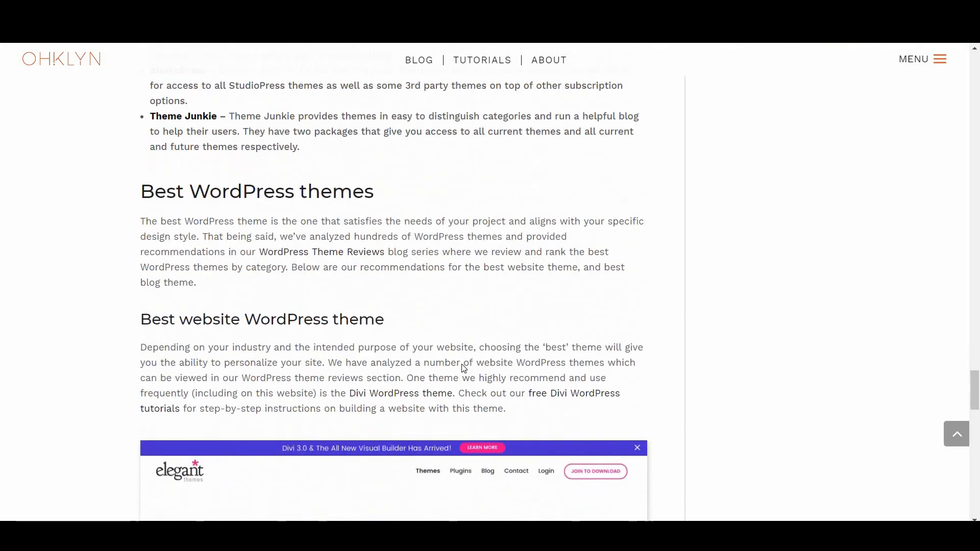
scroll(464, 368, "down", 1)
scroll(489, 343, "down", 7)
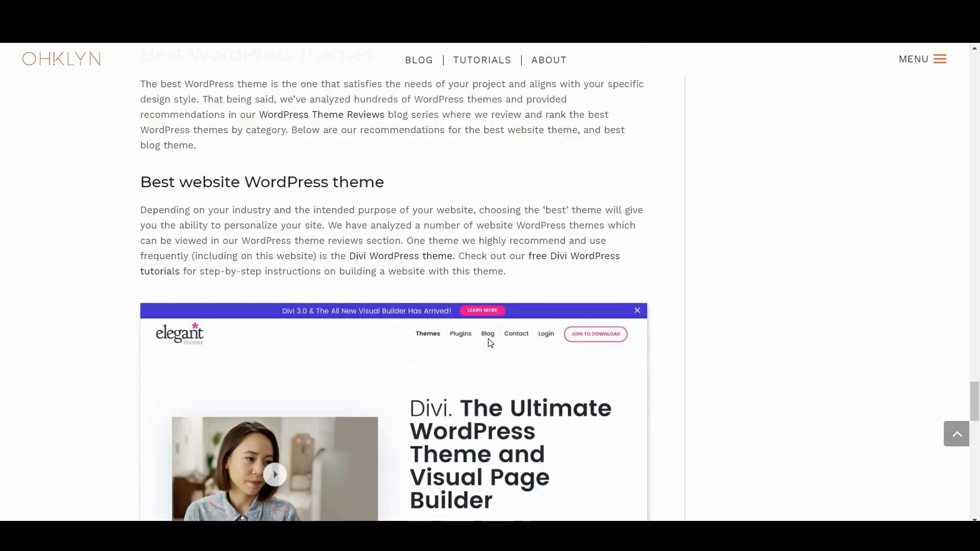
scroll(489, 343, "down", 8)
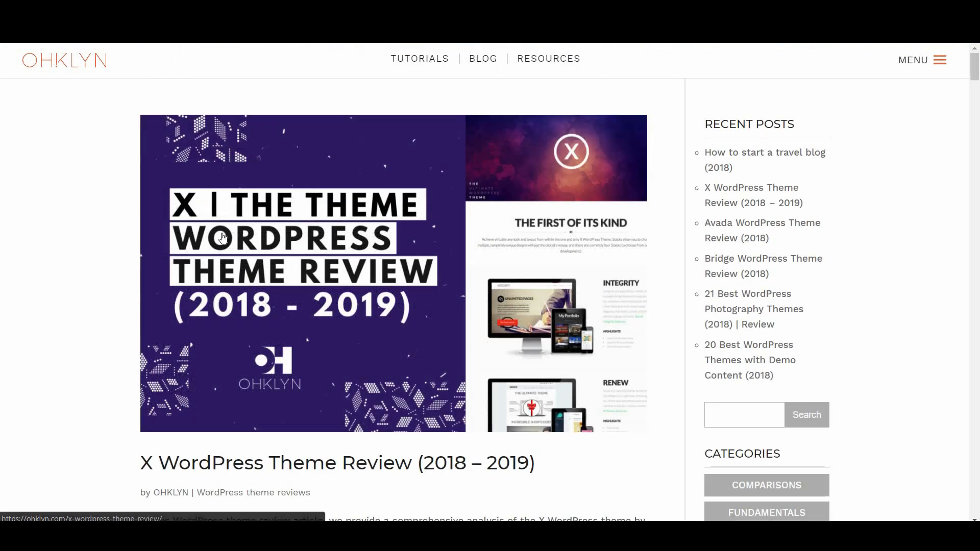
Scroll down through the OHKLYN blog post list
scroll(456, 338, "down", 6)
scroll(457, 338, "down", 7)
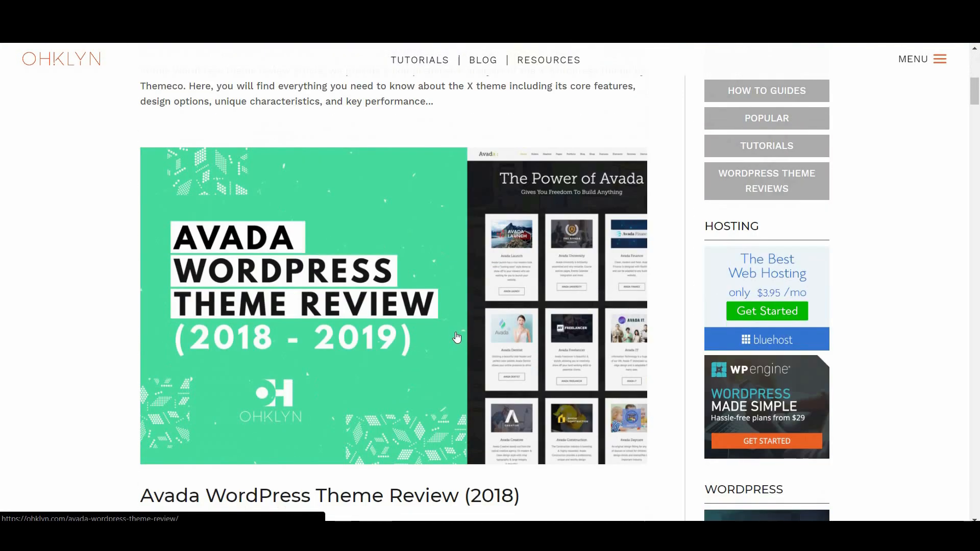
scroll(457, 338, "down", 7)
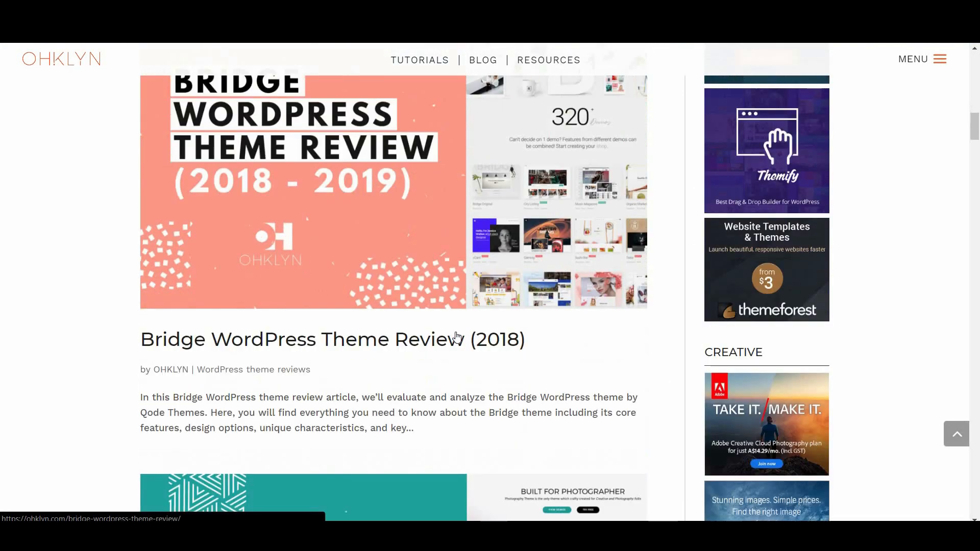
scroll(457, 338, "down", 4)
scroll(456, 337, "down", 10)
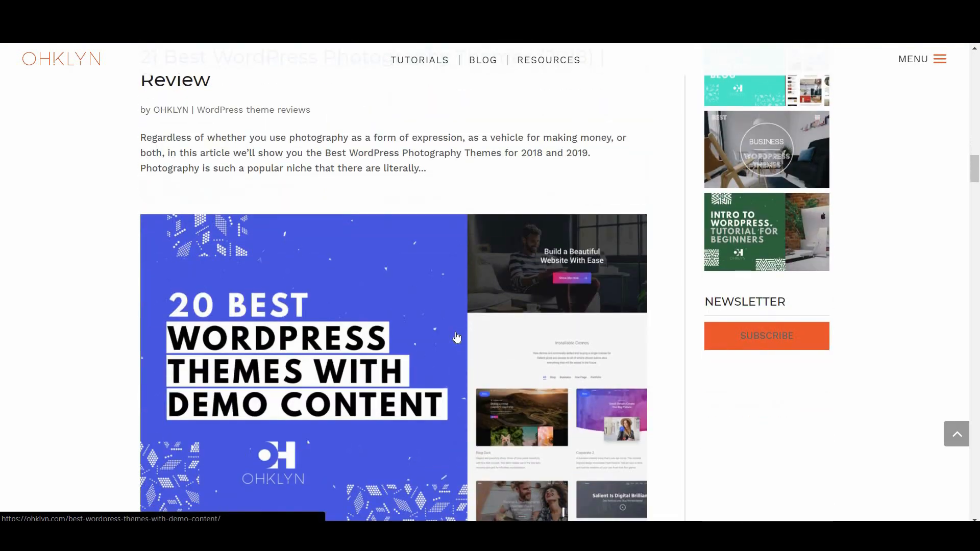
scroll(457, 337, "down", 8)
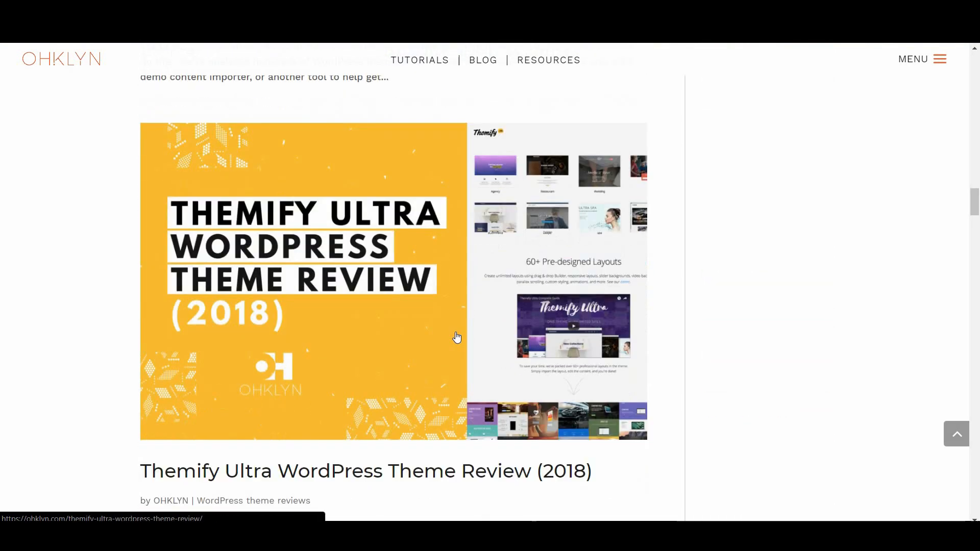
scroll(849, 96, "down", 5)
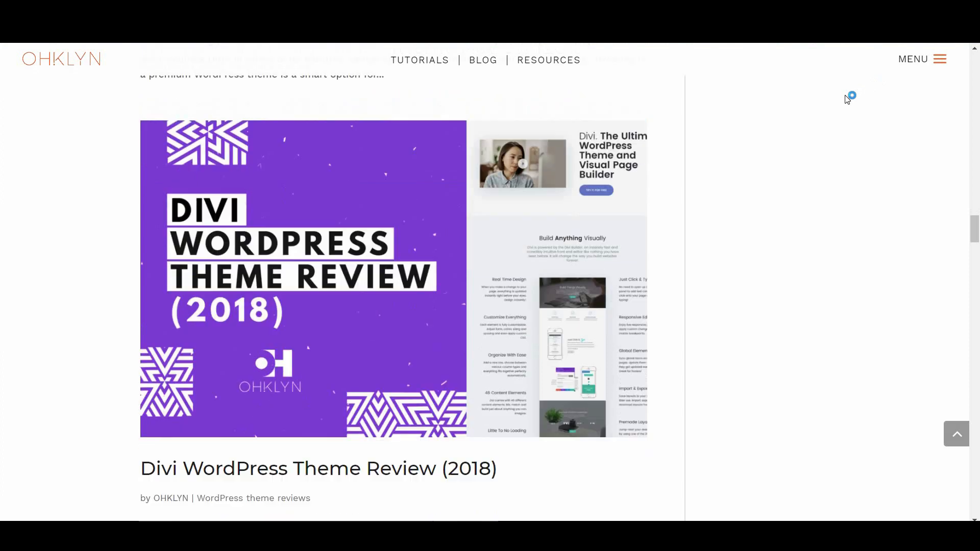
Go to the Blog > WordPress Theme Reviews category and browse its listing
left_click(919, 67)
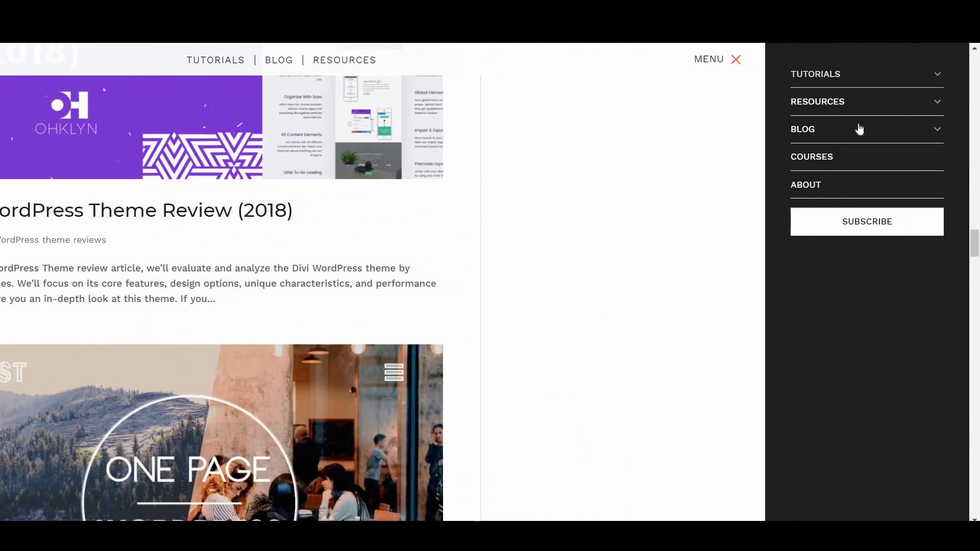
left_click(857, 135)
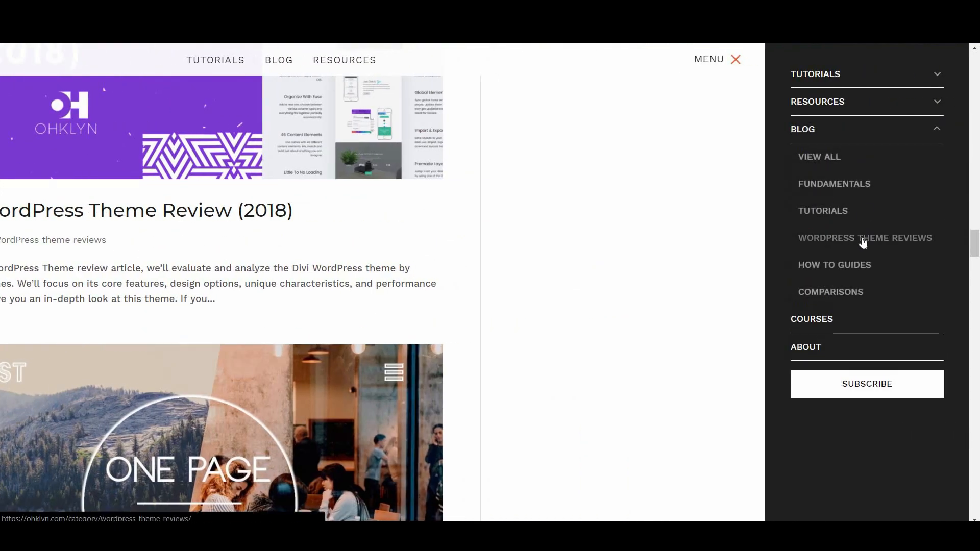
left_click(819, 238)
left_click(737, 60)
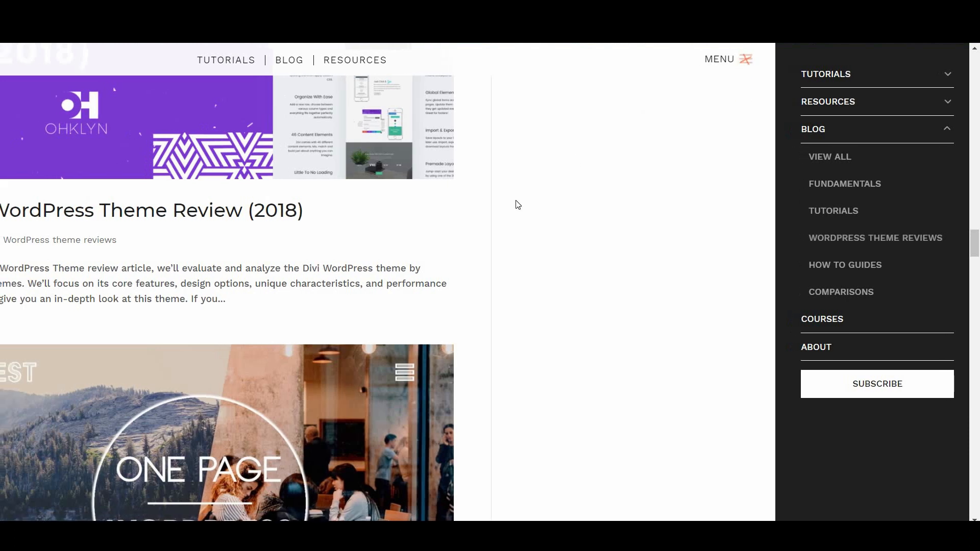
scroll(422, 306, "down", 15)
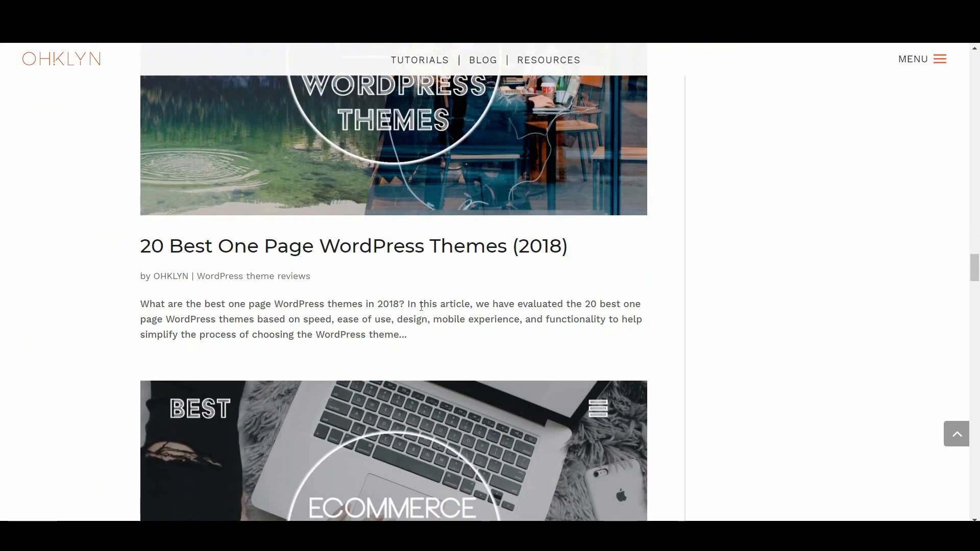
scroll(422, 305, "down", 13)
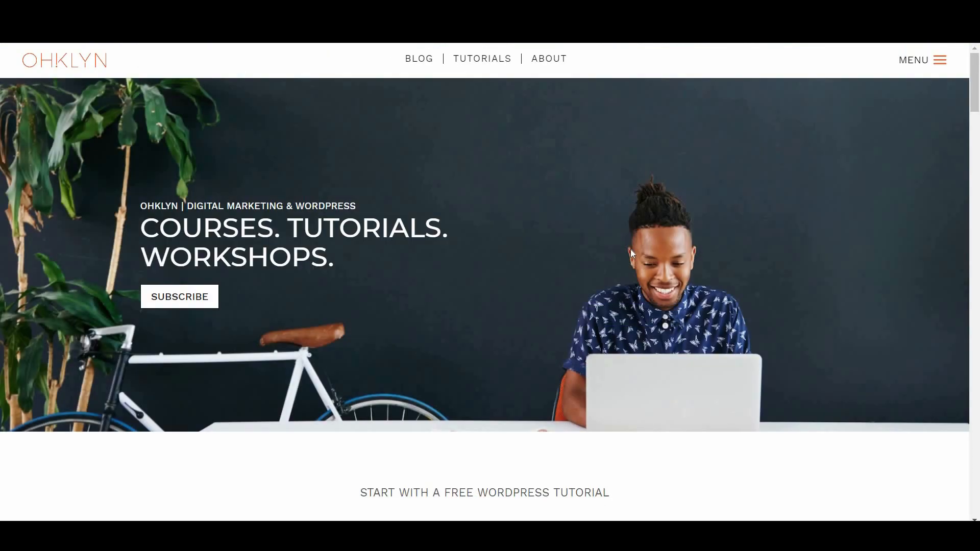
Open 'How to Make a Portfolio Website' and follow its VIEW THEME link to Ultra
left_click(196, 302)
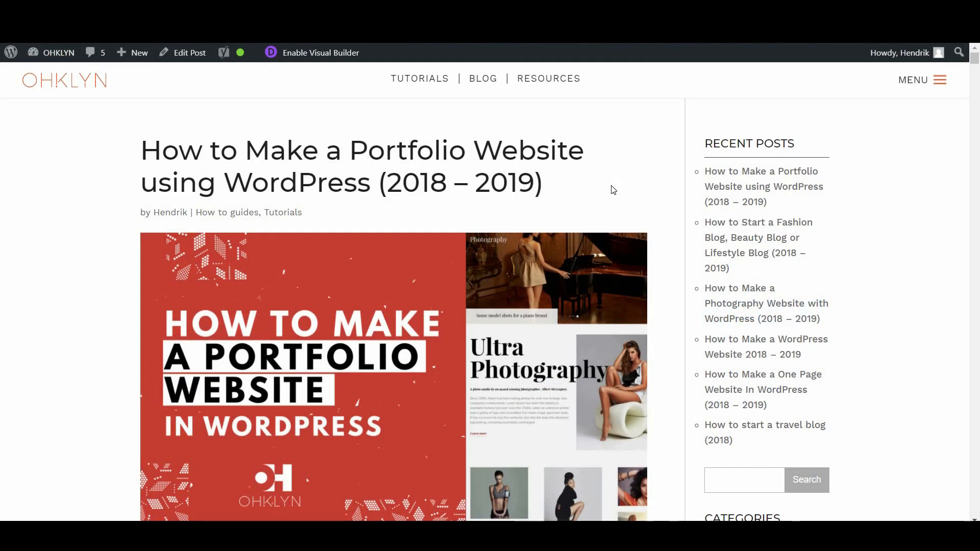
scroll(351, 384, "down", 6)
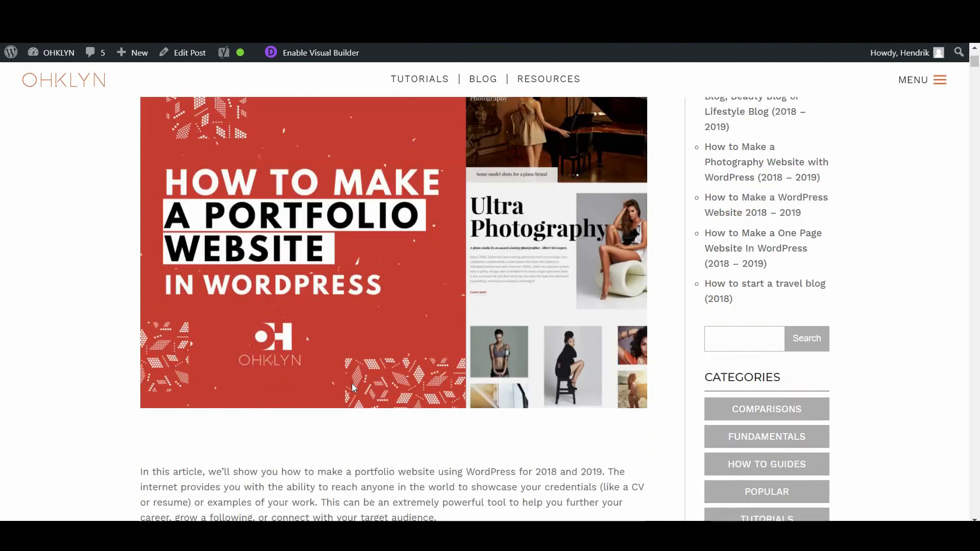
scroll(351, 380, "down", 3)
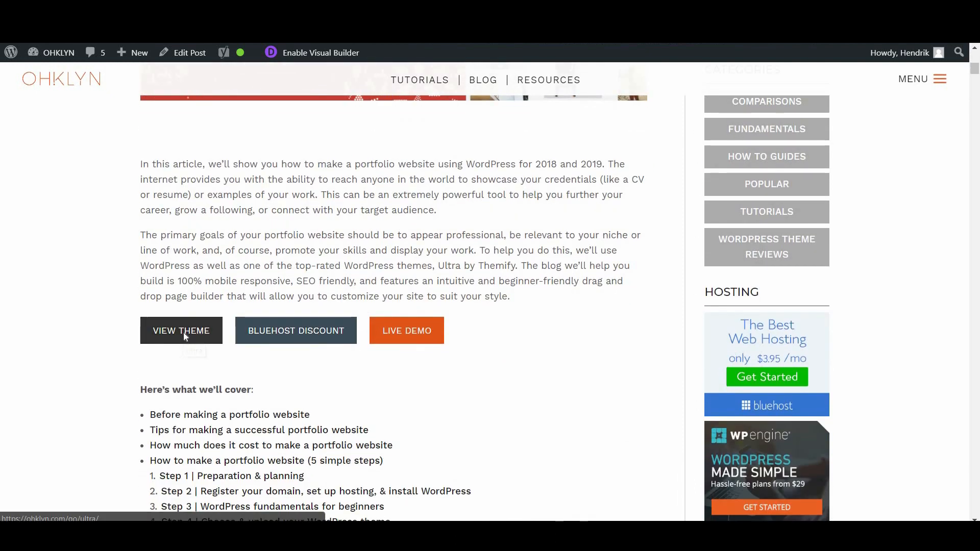
left_click(183, 332)
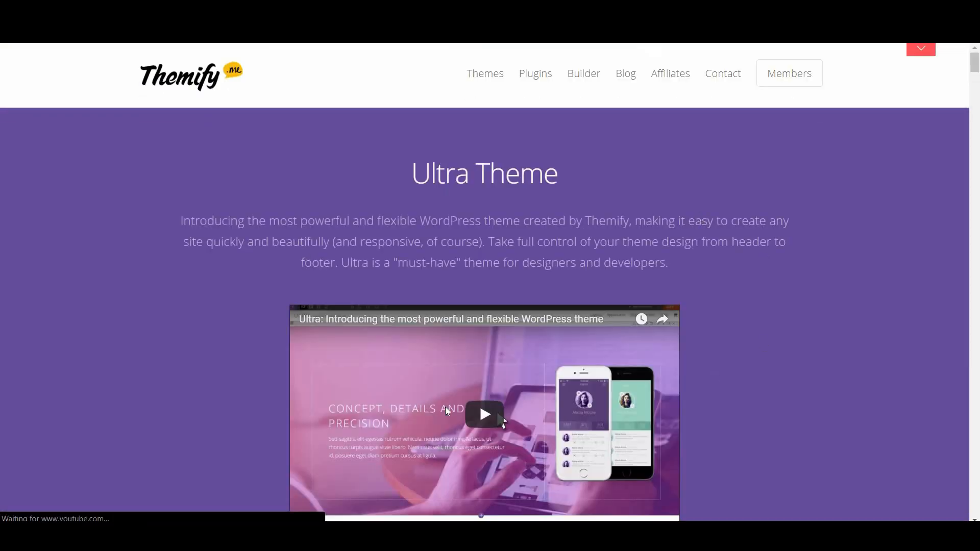
scroll(453, 398, "down", 6)
left_click(518, 222)
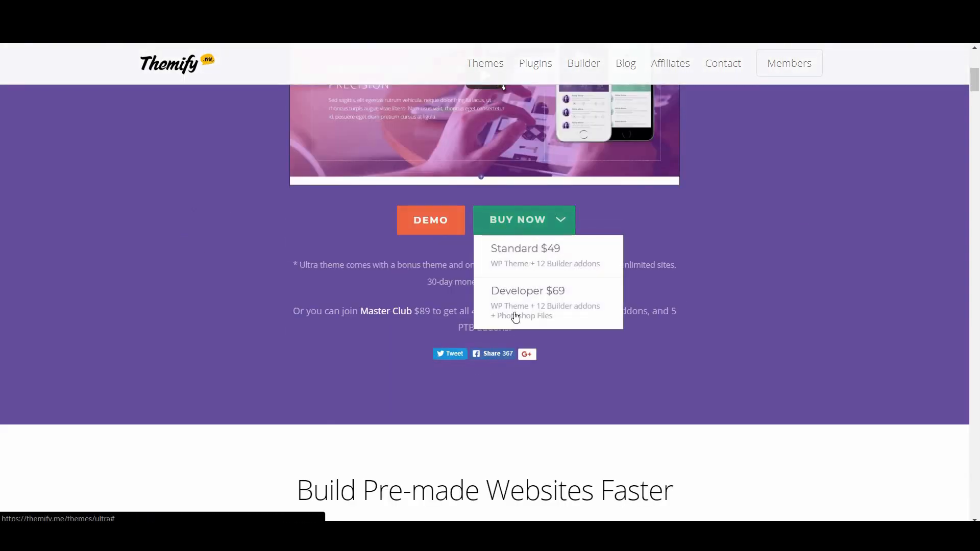
mouse_move(484, 65)
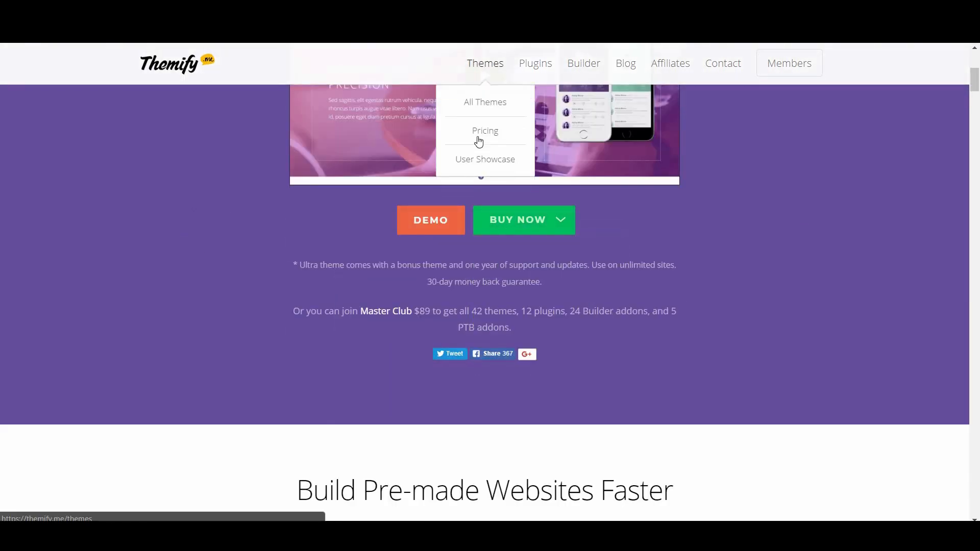
left_click(479, 142)
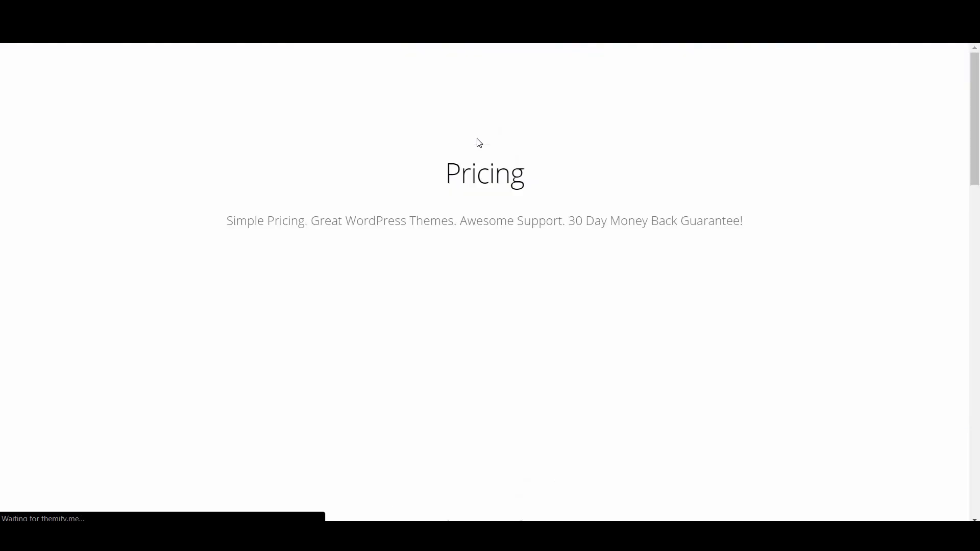
scroll(484, 263, "down", 2)
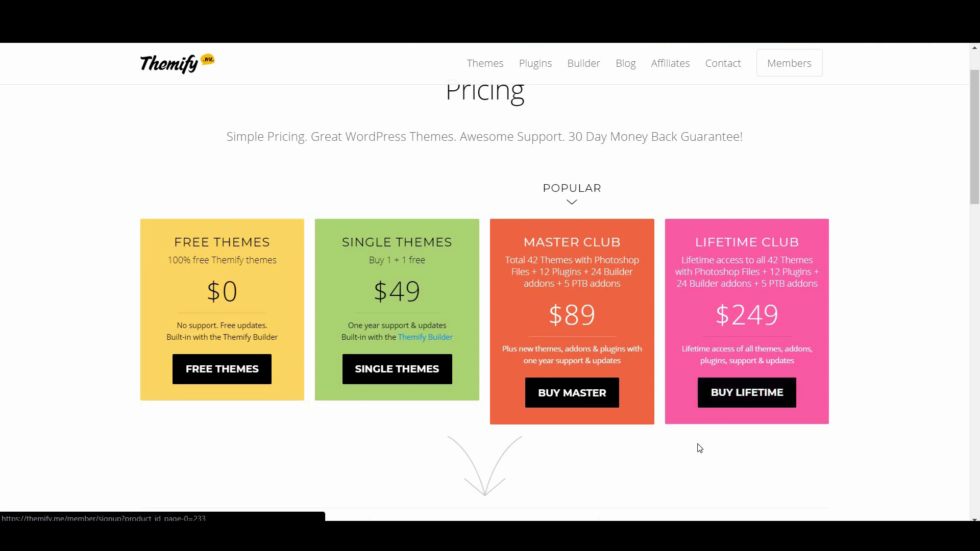
scroll(699, 448, "down", 5)
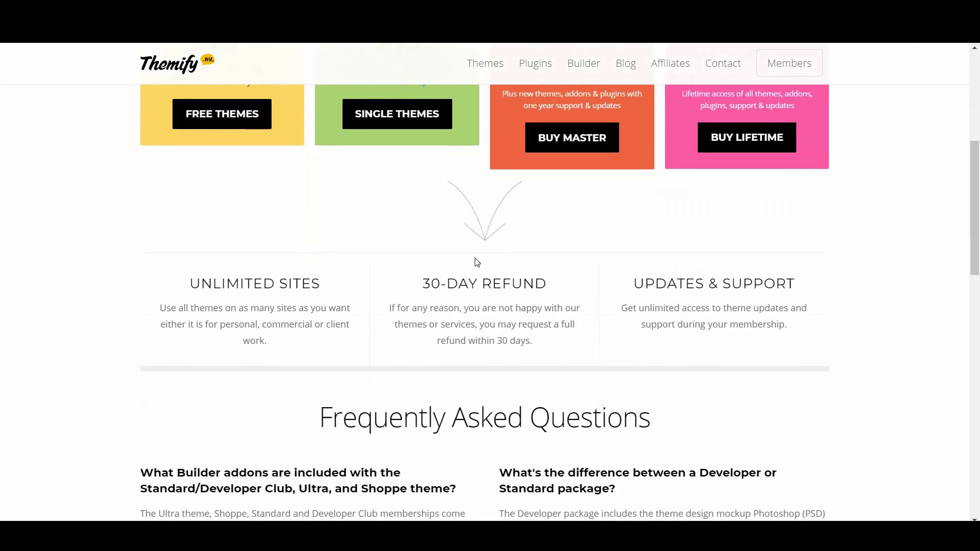
scroll(597, 421, "down", 5)
scroll(598, 421, "up", 6)
Sign up for the lifetime membership and download the Ultra Theme from the member Dashboard
left_click(710, 394)
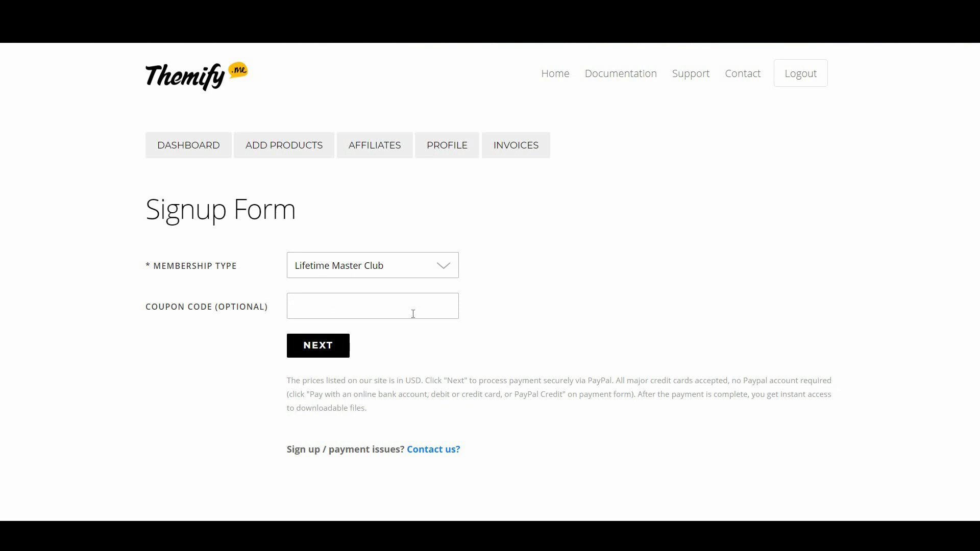
left_click(315, 356)
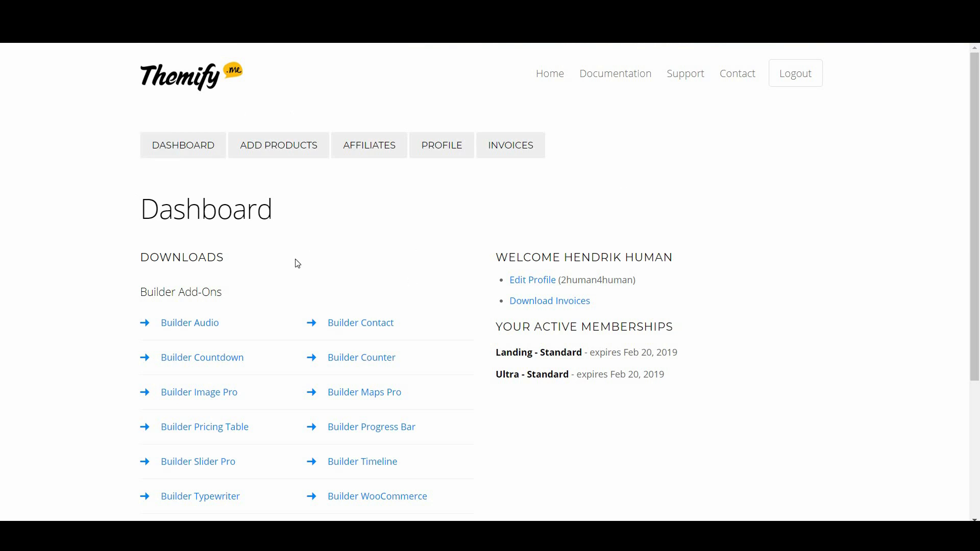
scroll(291, 274, "down", 4)
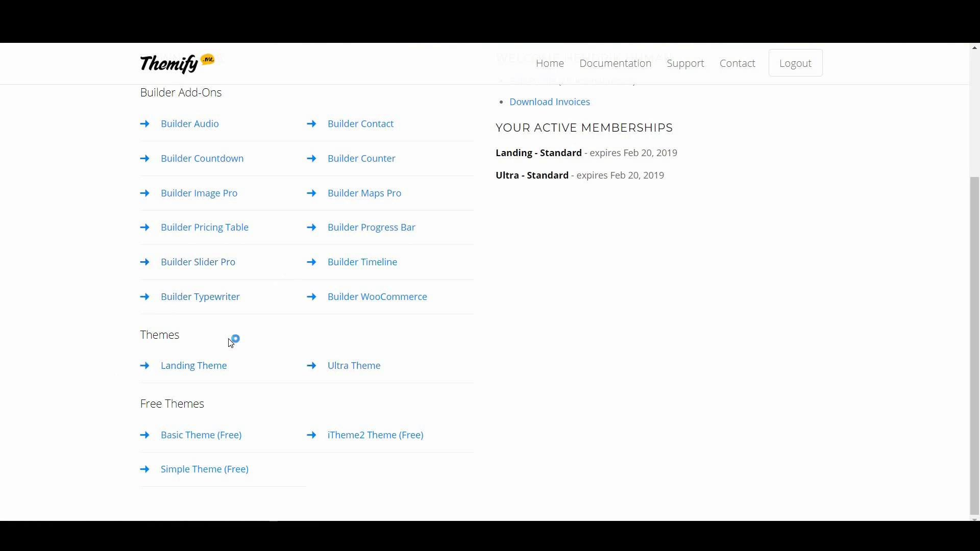
mouse_move(177, 335)
left_mouse_down()
mouse_move(142, 336)
mouse_move(172, 340)
left_mouse_up()
left_click(172, 340)
left_click(345, 366)
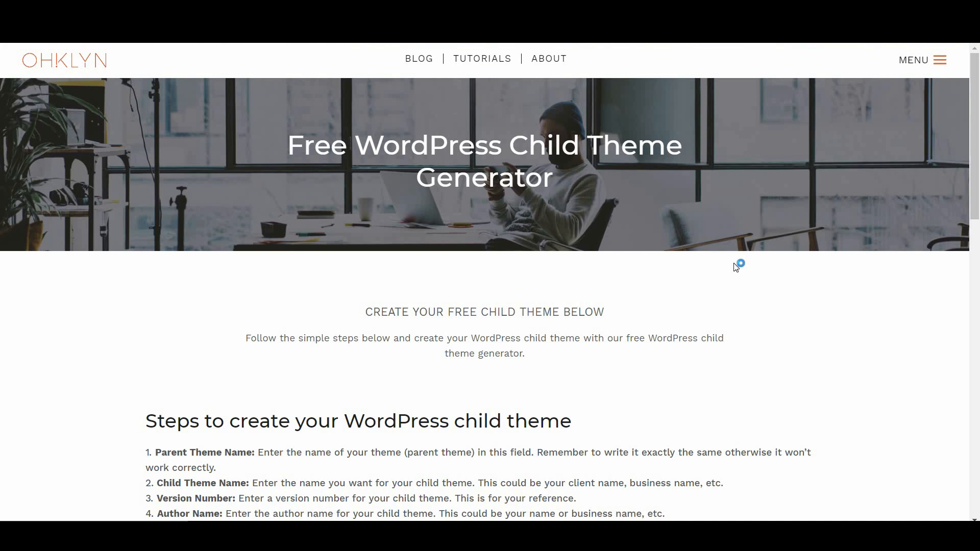
Scroll to the child theme generator form and view the Child Theme Configurator plugin details
scroll(517, 332, "down", 5)
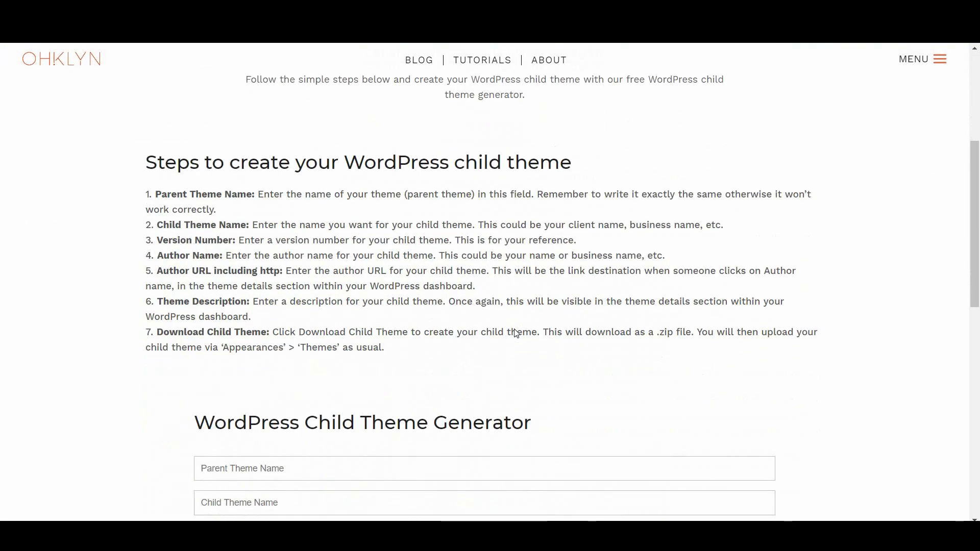
scroll(514, 329, "down", 5)
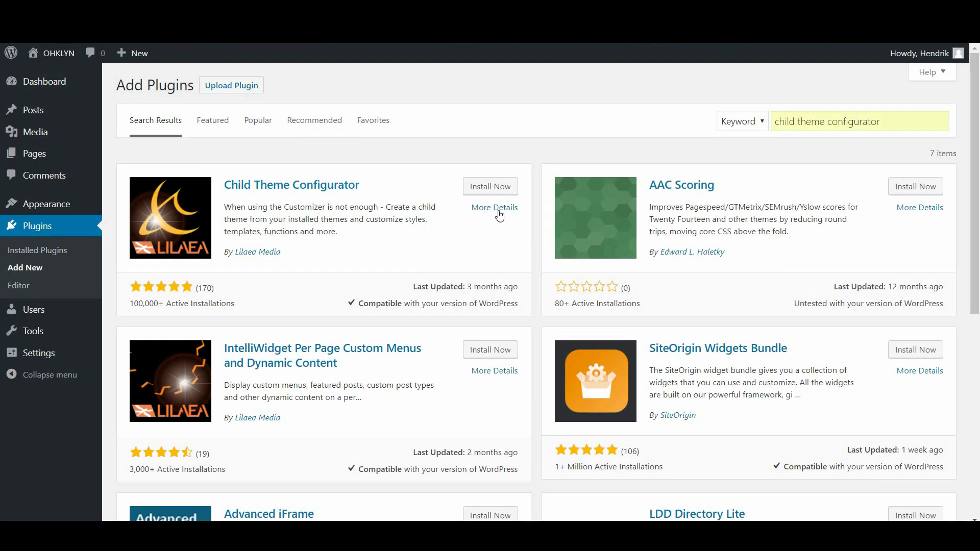
left_click(500, 215)
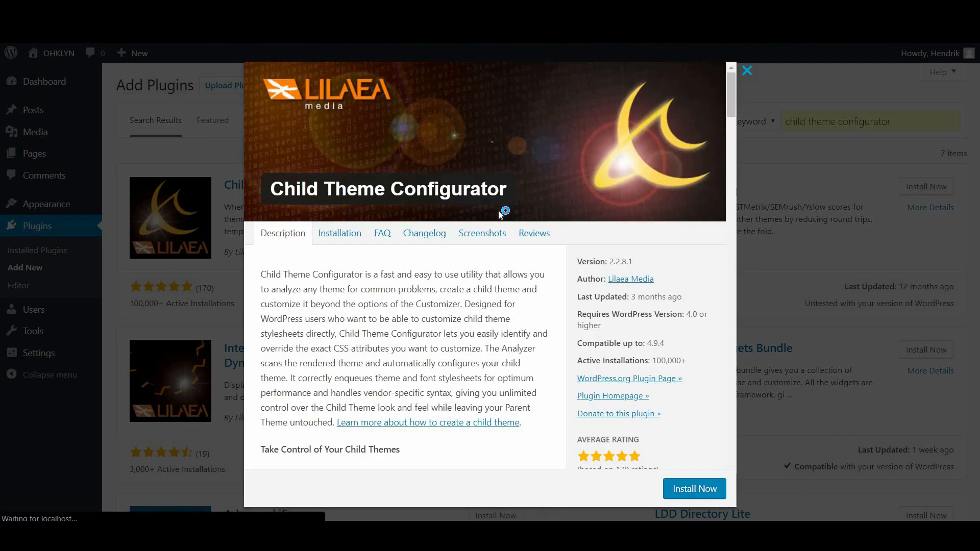
Install Child Theme Configurator, then open the Upload Theme form under Appearance > Themes > Add New
left_click(700, 490)
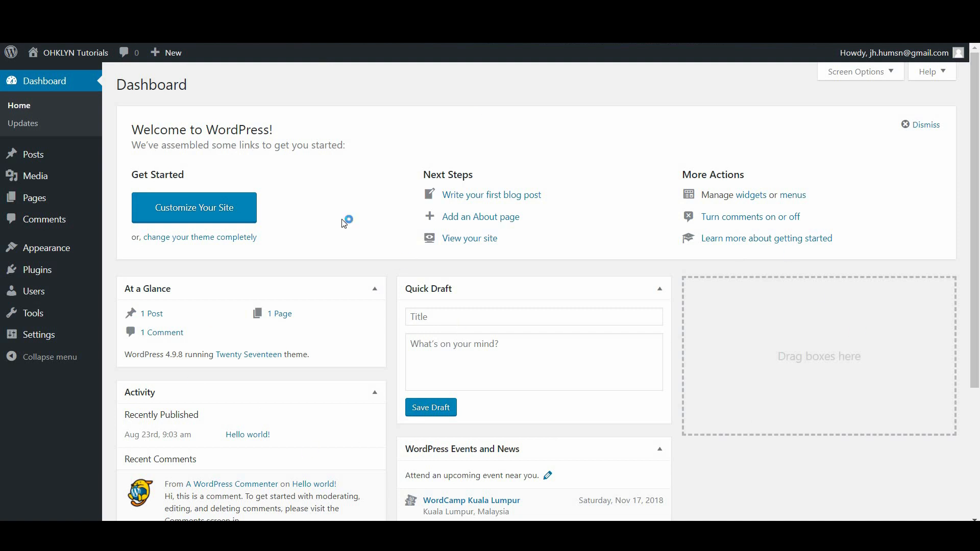
mouse_move(81, 249)
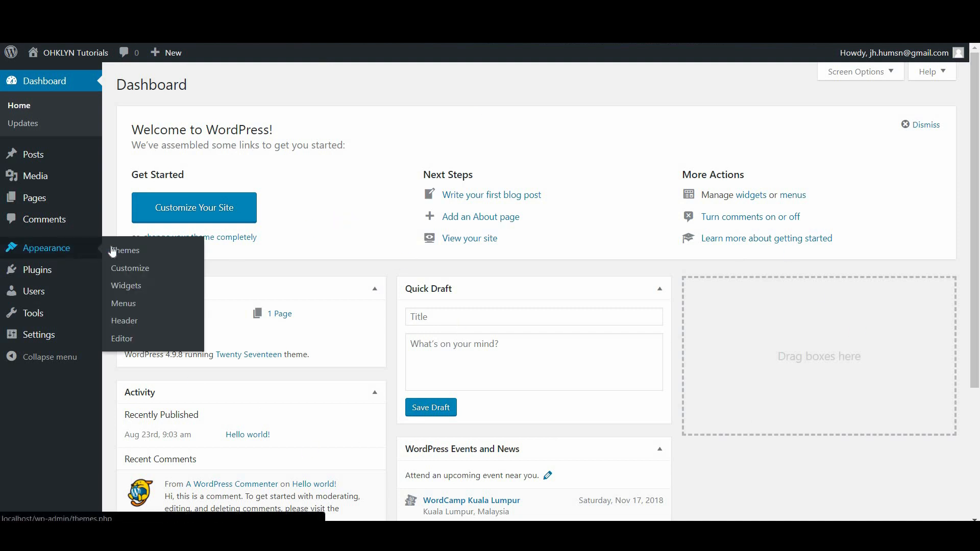
left_click(142, 255)
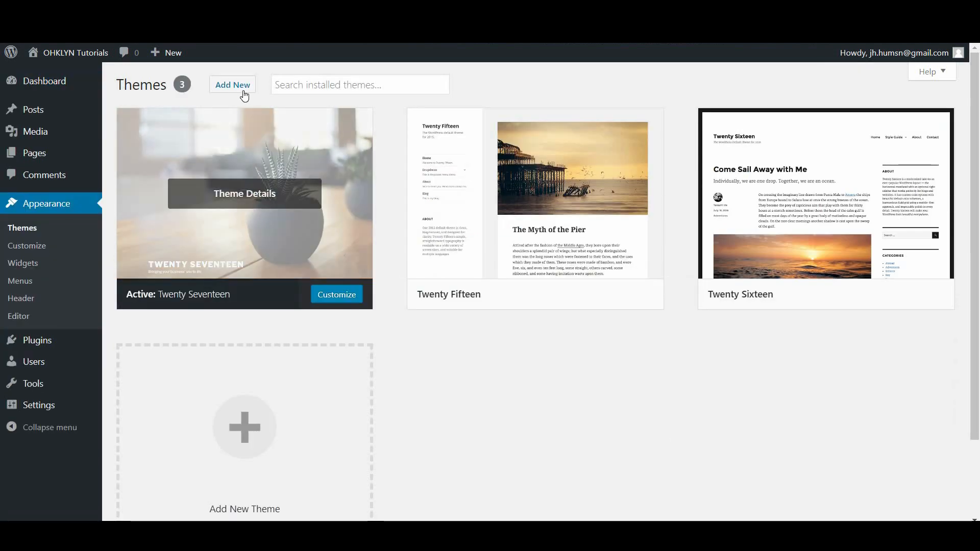
left_click(235, 85)
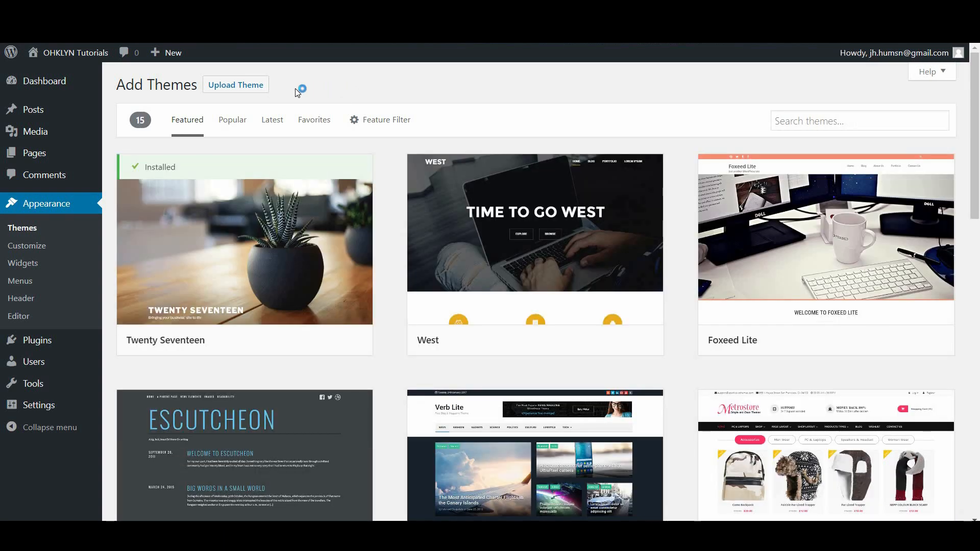
left_click(237, 92)
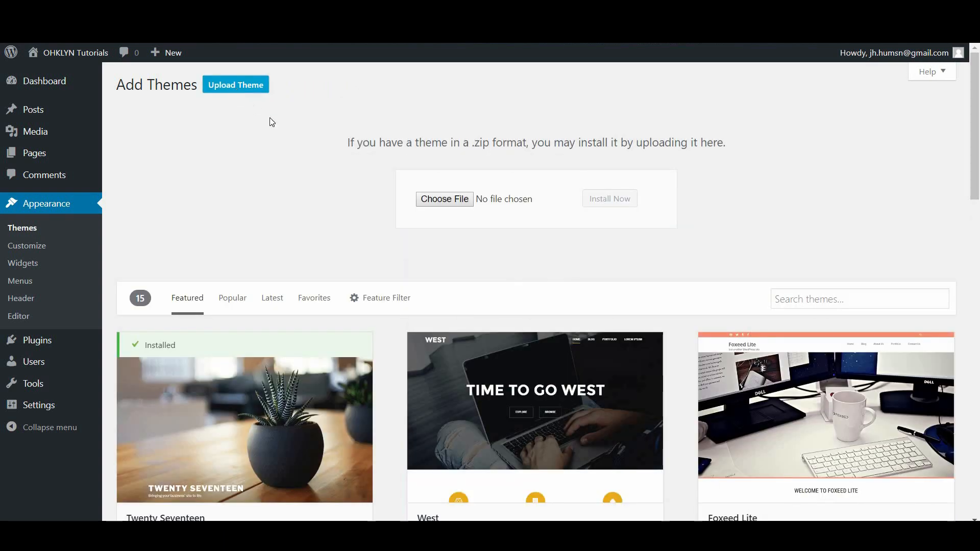
Upload themify-ultra.zip as a new theme, install it, and activate Themify Ultra
left_click(447, 200)
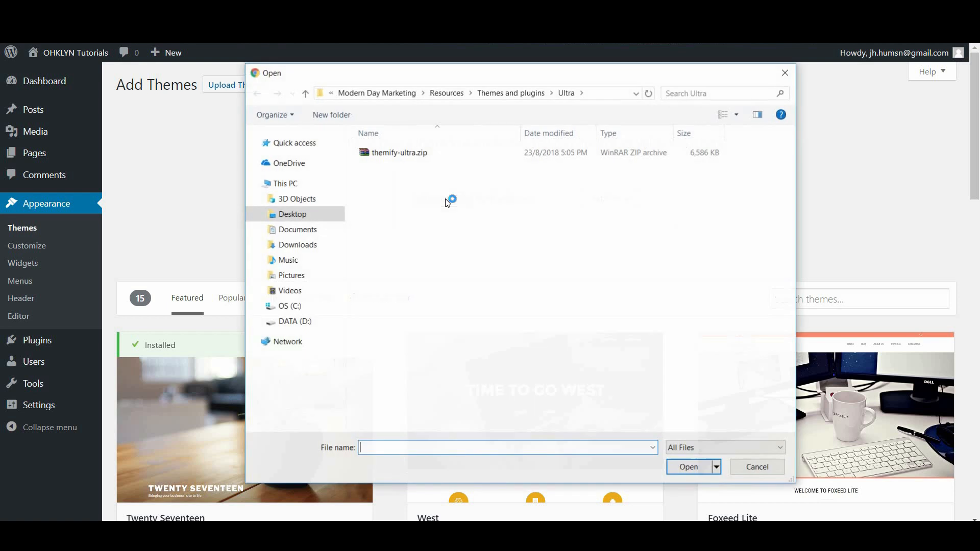
left_click(389, 153)
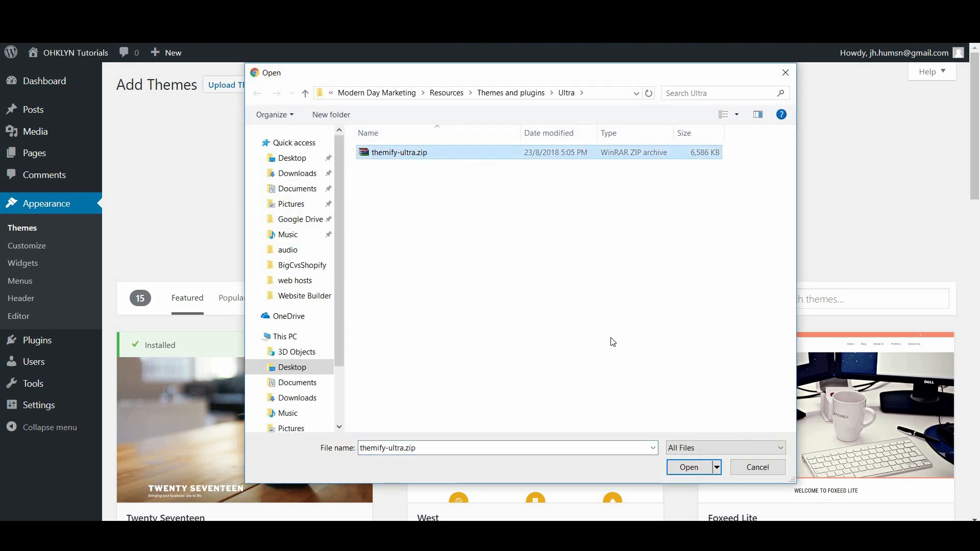
left_click(687, 469)
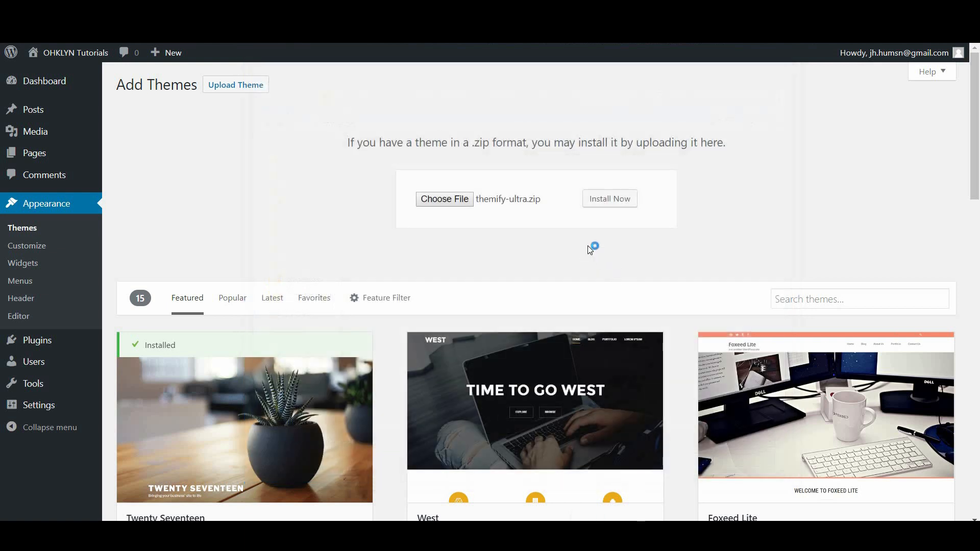
left_click(607, 204)
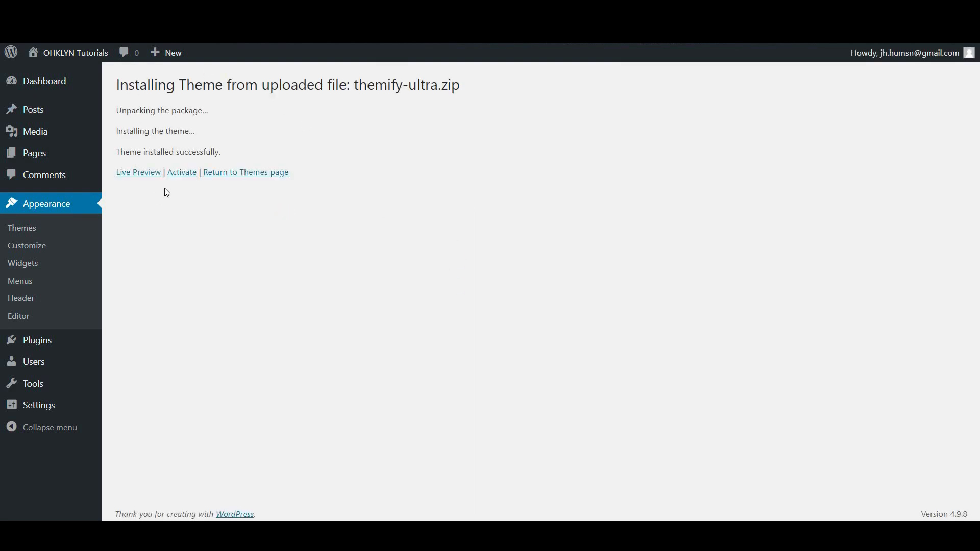
left_click(183, 178)
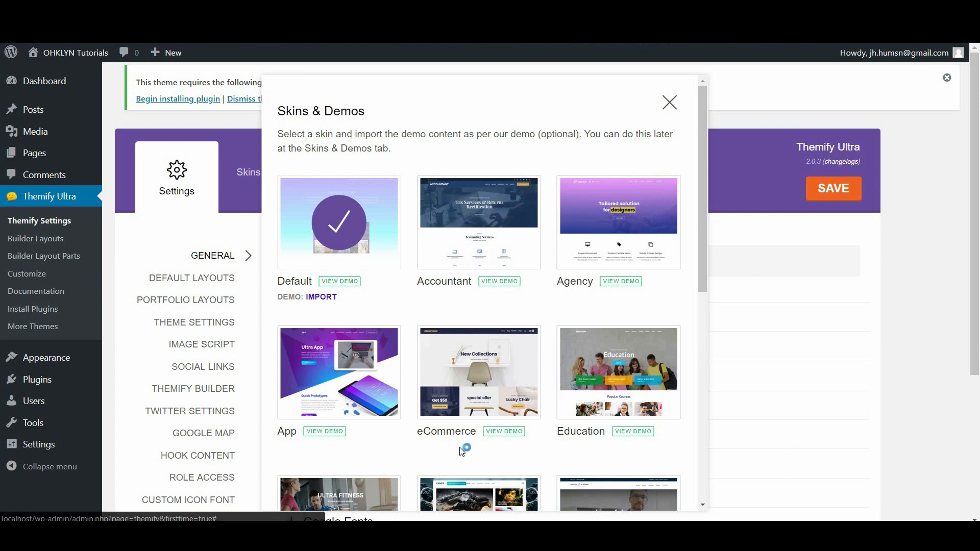
Dismiss the Skins & Demos popup and begin installing the required Themify Portfolio Posts plugin
left_click(669, 104)
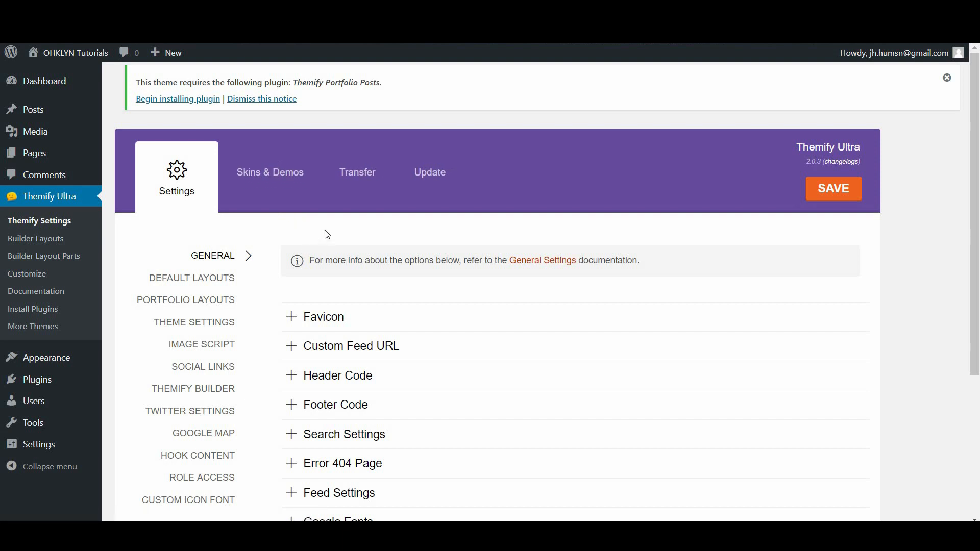
left_click(178, 100)
left_click(169, 104)
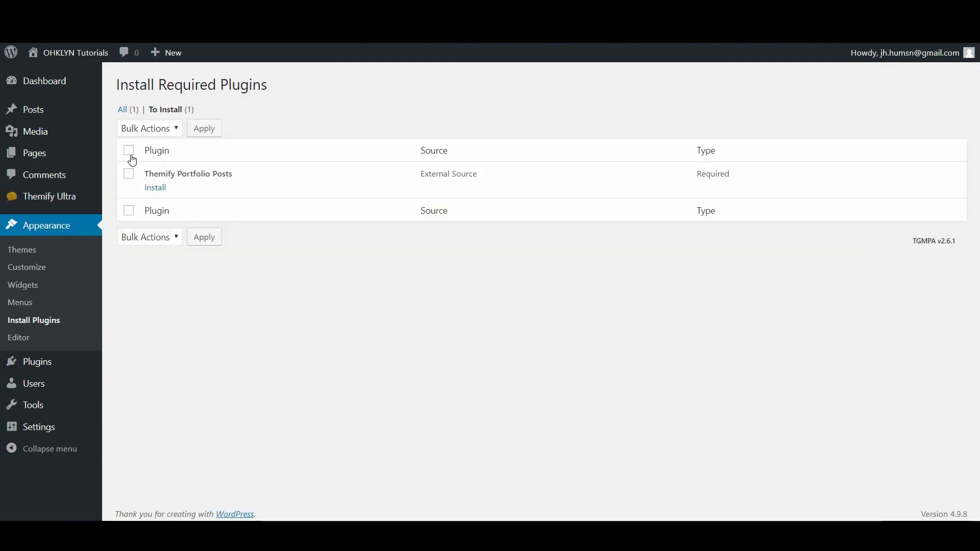
Bulk-install the required Themify Portfolio Posts plugin
left_click(129, 150)
left_click(153, 128)
left_click(153, 156)
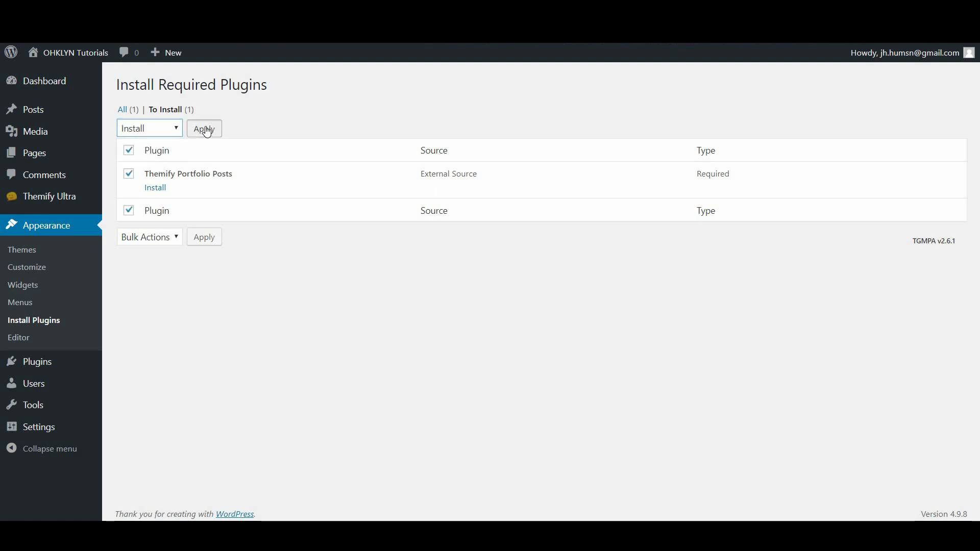
left_click(207, 132)
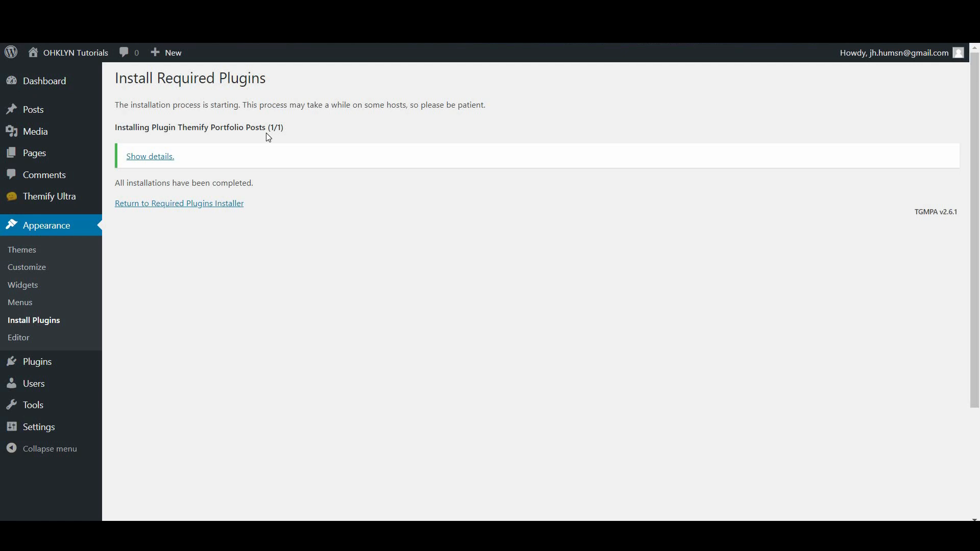
Bulk-activate Themify Portfolio Posts and return to the Themify Ultra settings
left_click(195, 204)
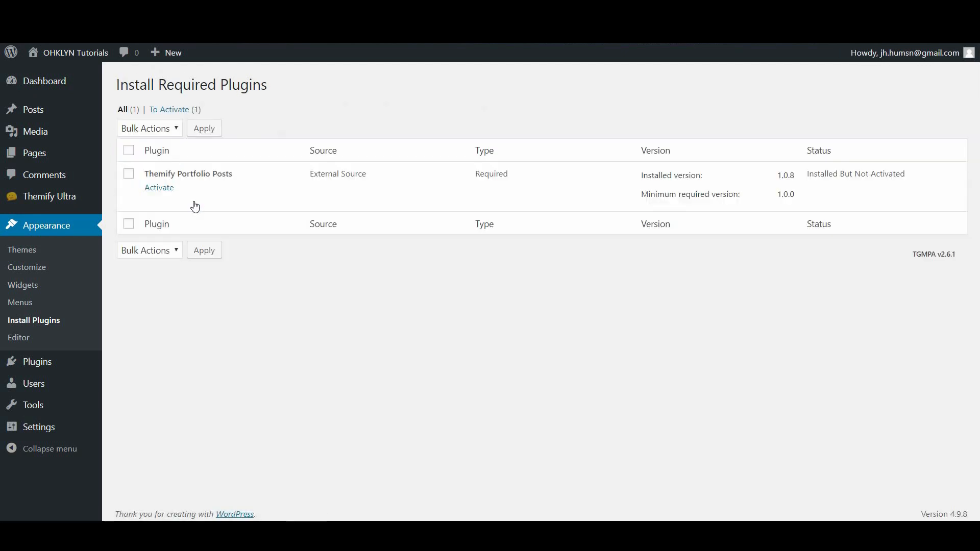
left_click(129, 153)
left_click(164, 132)
left_click(146, 183)
left_click(208, 134)
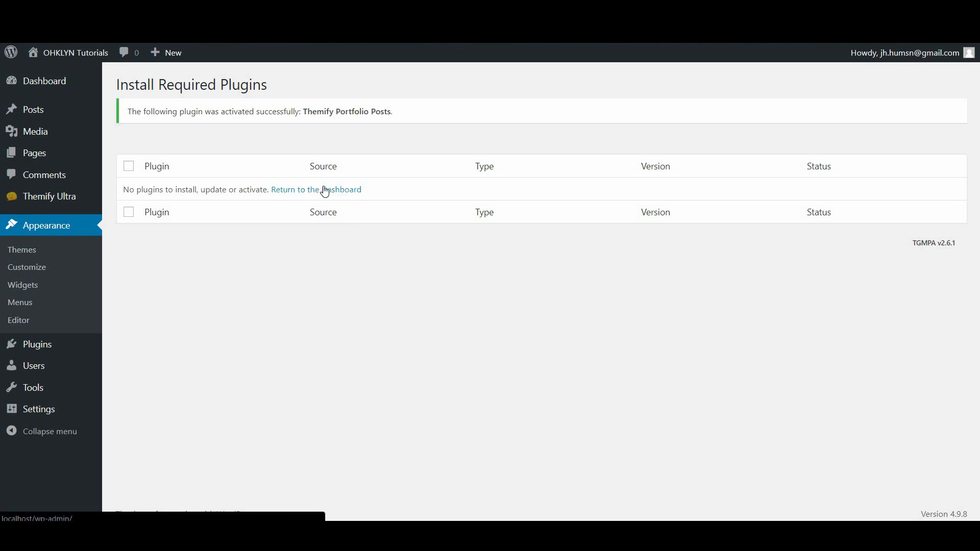
left_click(44, 202)
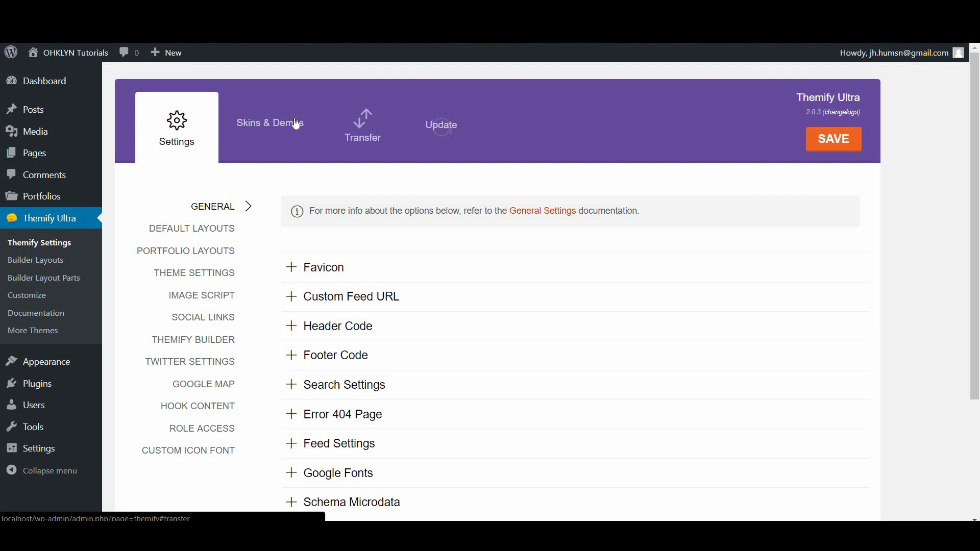
Look through the Themify Ultra settings tabs, leaving the theme version on Latest version
left_click(276, 128)
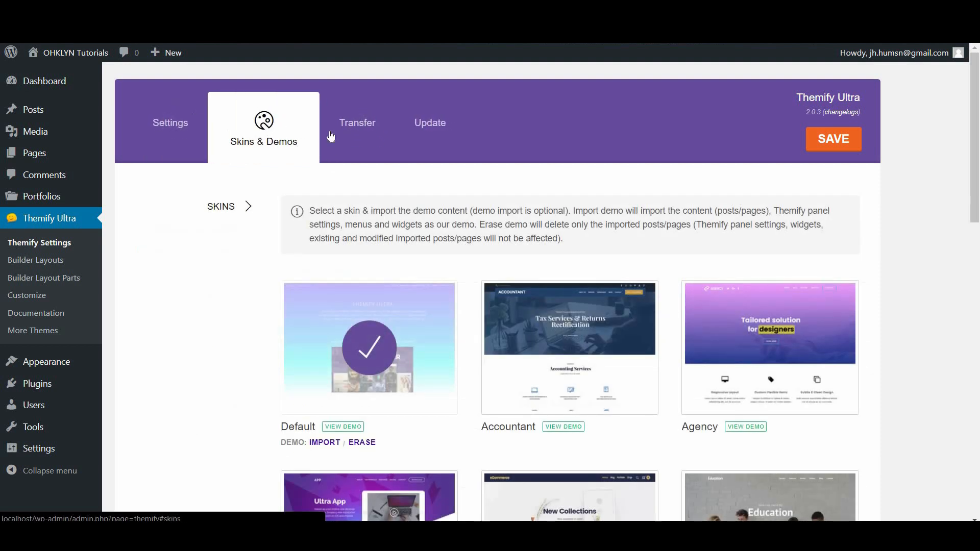
left_click(365, 131)
left_click(435, 125)
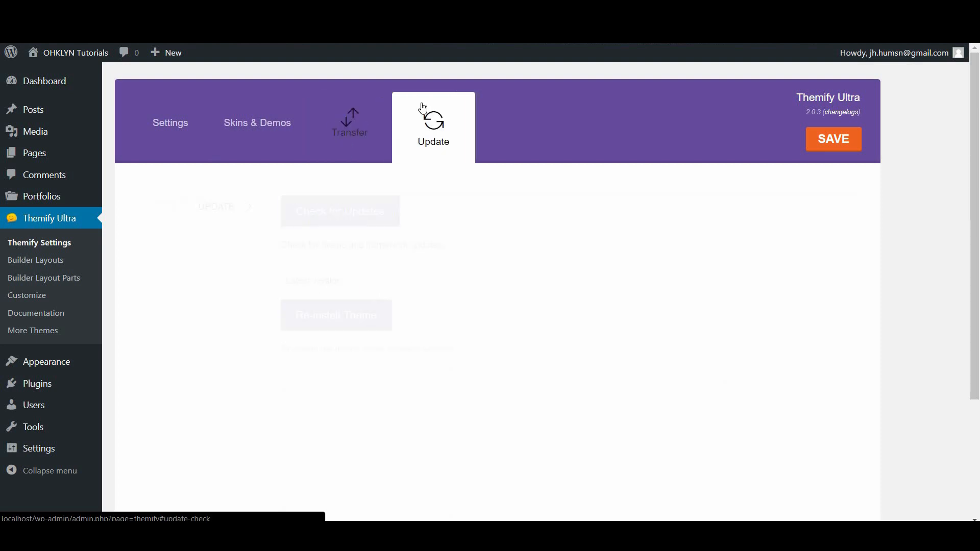
left_click(192, 134)
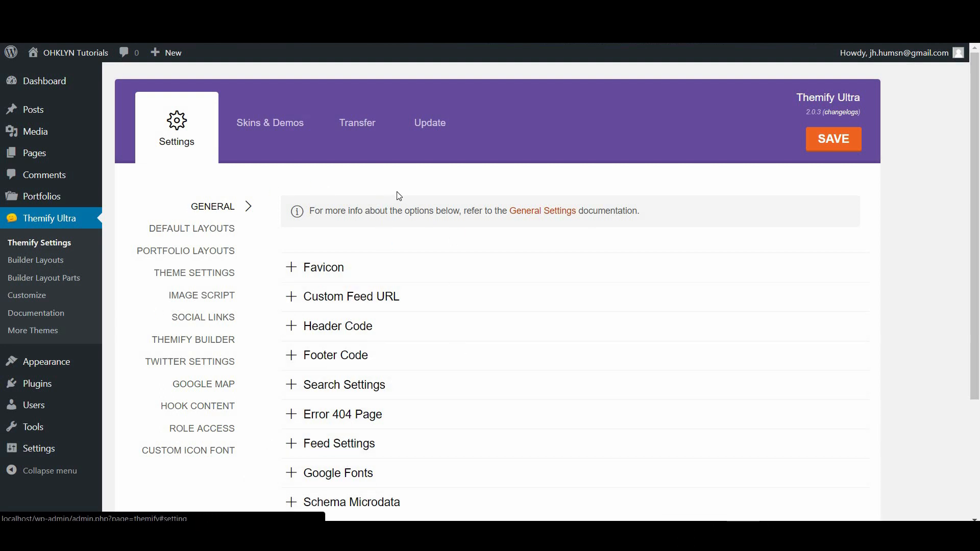
left_click(430, 125)
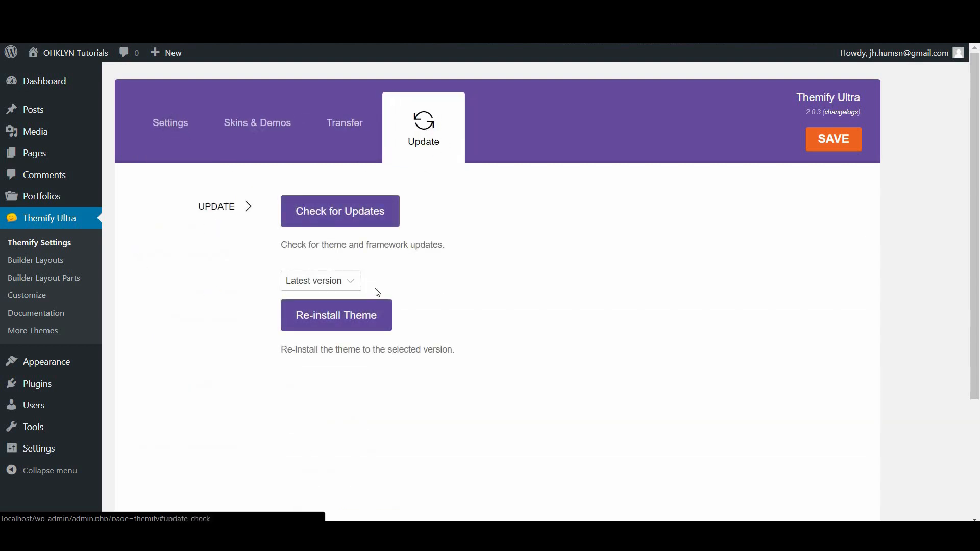
left_click(331, 283)
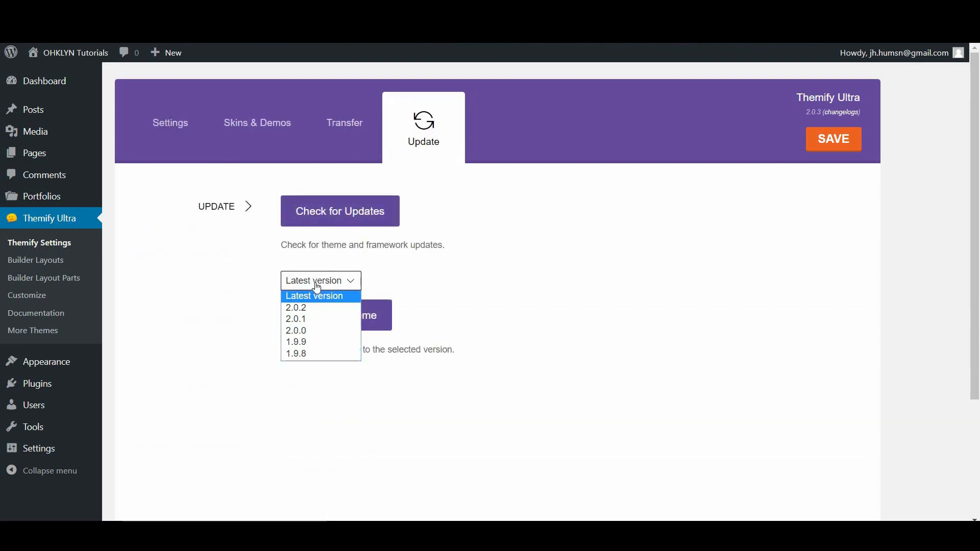
left_click(314, 292)
left_click(337, 131)
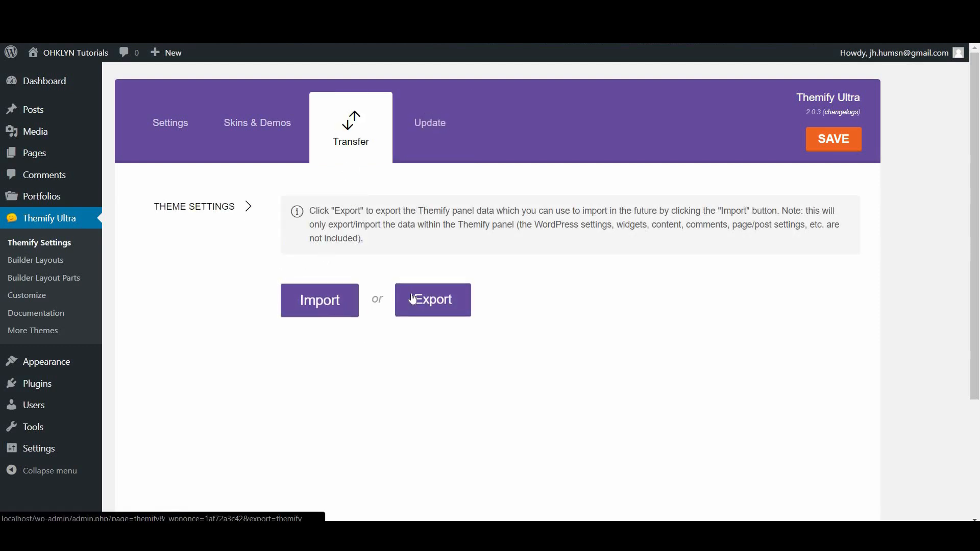
Browse the Skins & Demos tab's skin thumbnails from Accountant through Wedding
left_click(256, 125)
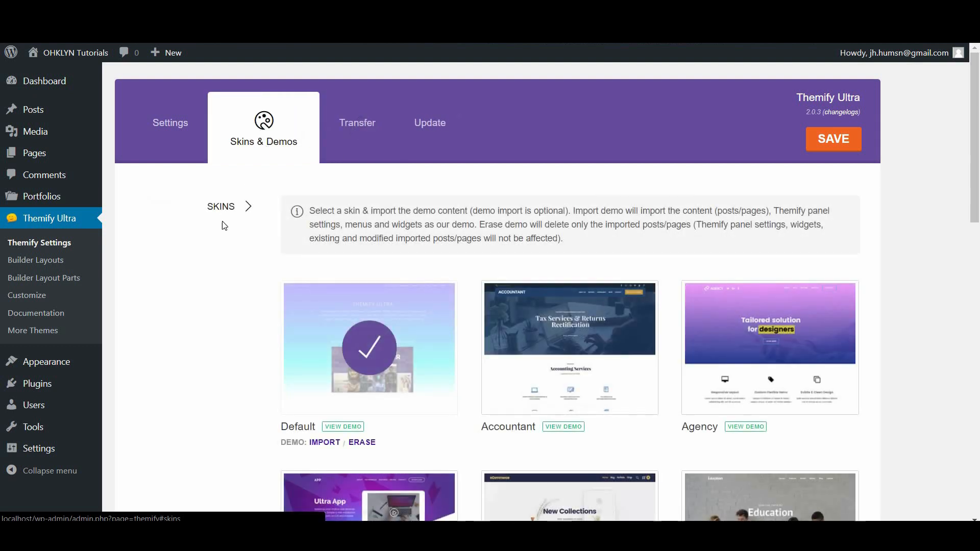
scroll(745, 238, "down", 1)
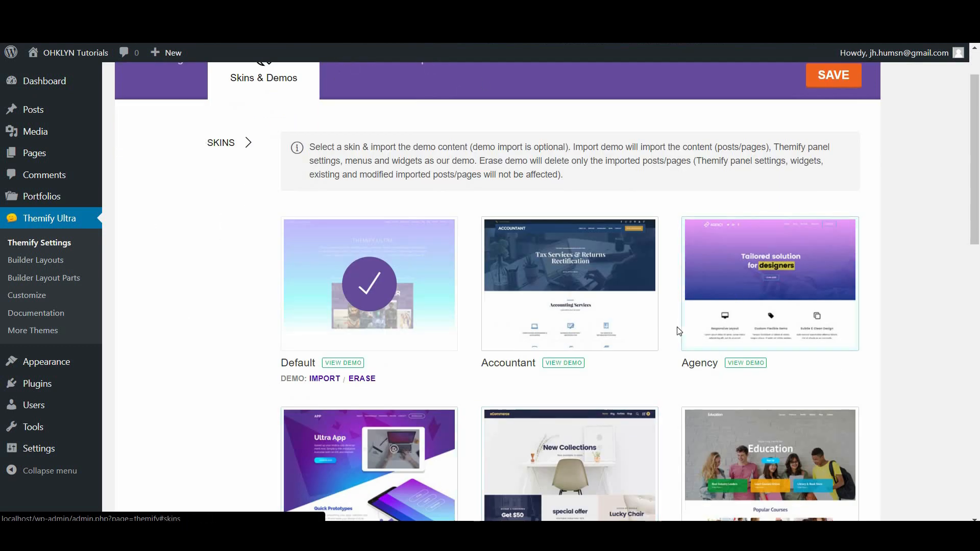
scroll(680, 330, "down", 5)
scroll(679, 330, "down", 7)
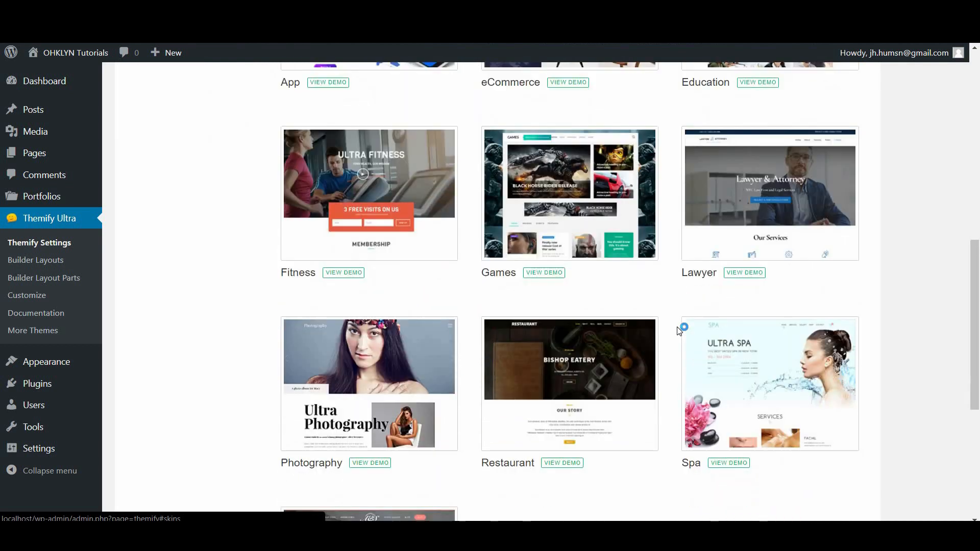
scroll(679, 330, "up", 5)
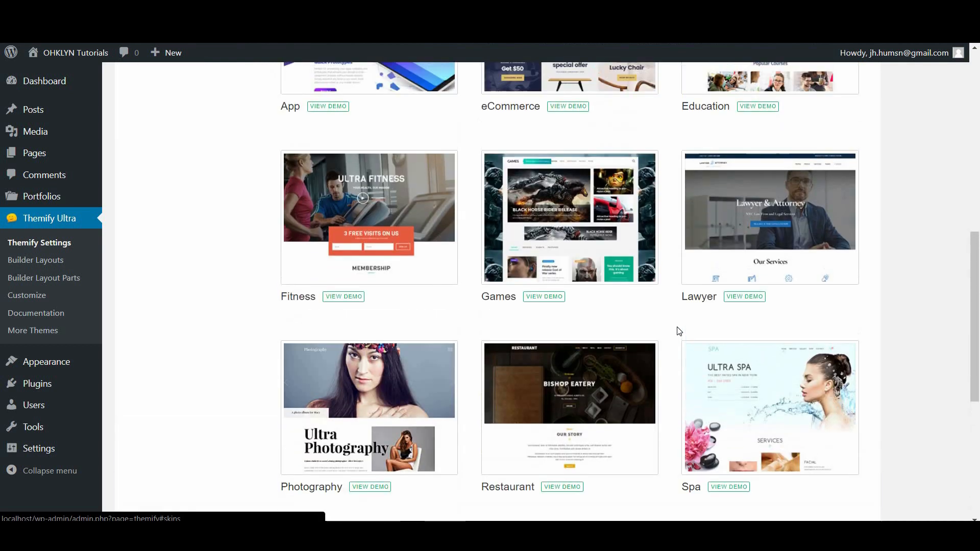
scroll(680, 330, "up", 4)
scroll(678, 328, "up", 4)
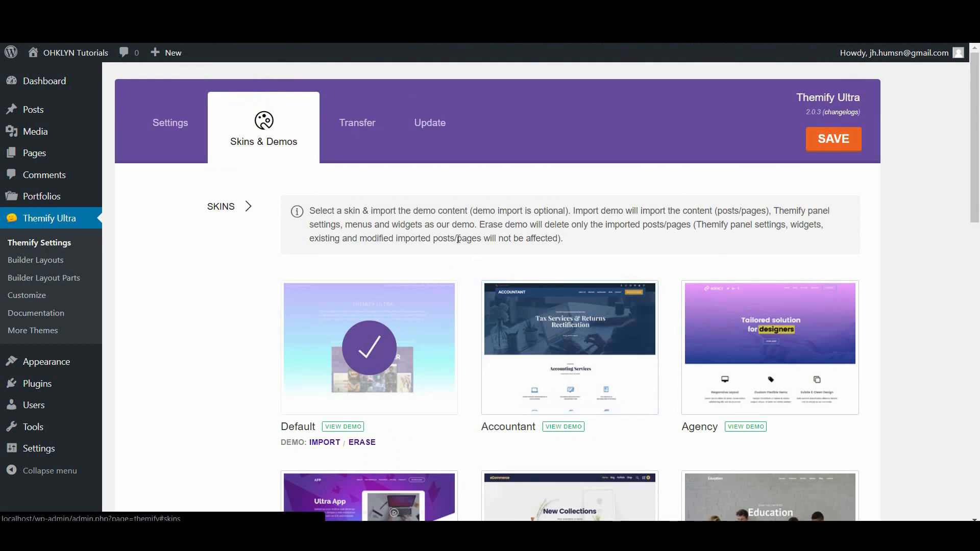
scroll(457, 239, "down", 1)
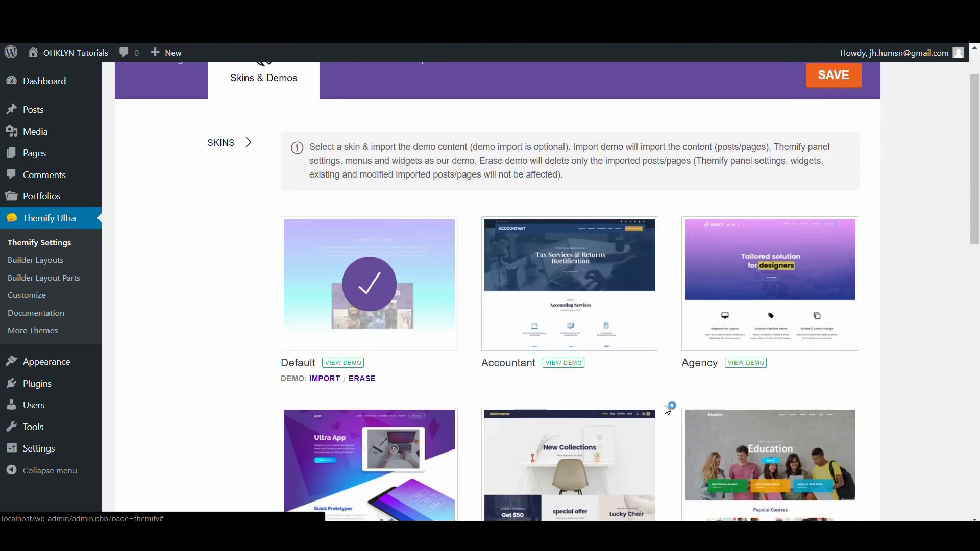
scroll(498, 383, "down", 8)
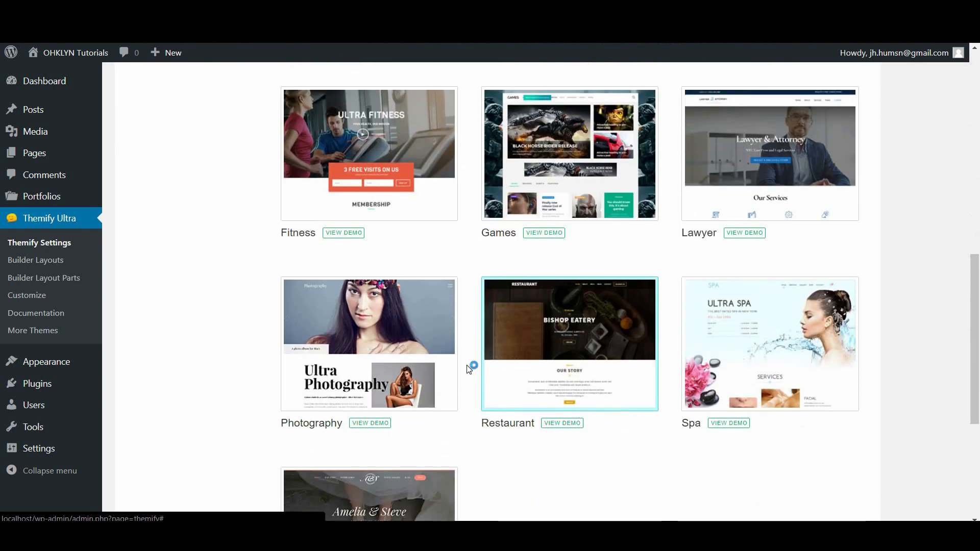
scroll(463, 381, "down", 3)
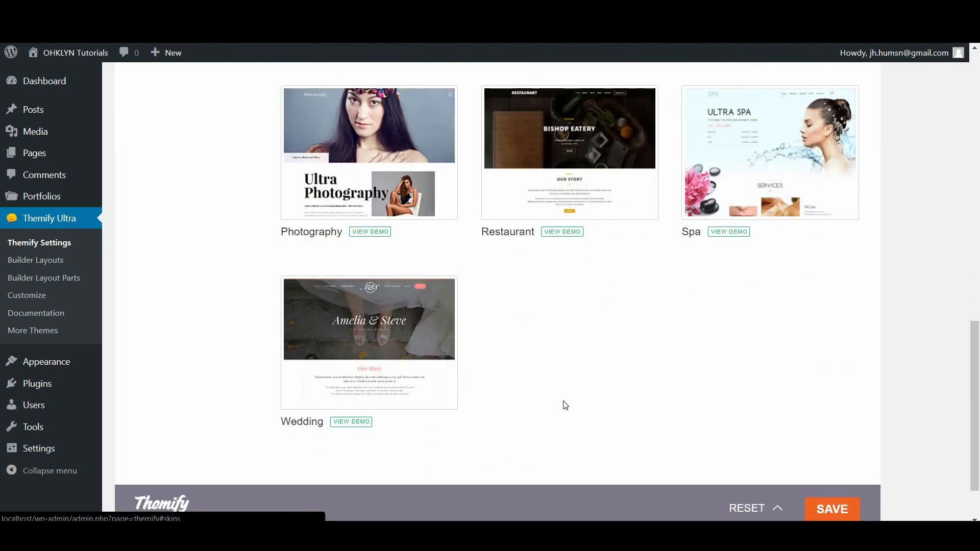
scroll(567, 382, "up", 1)
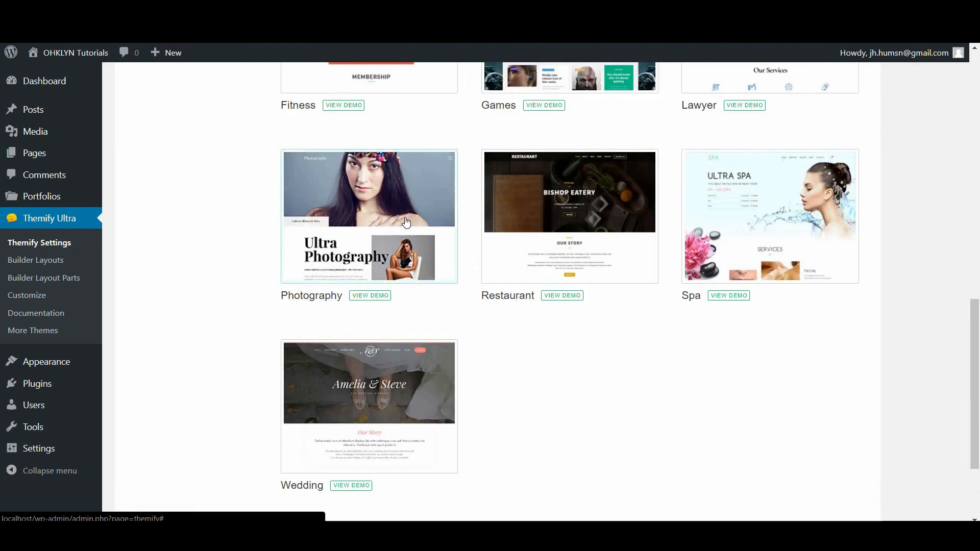
left_click(375, 298)
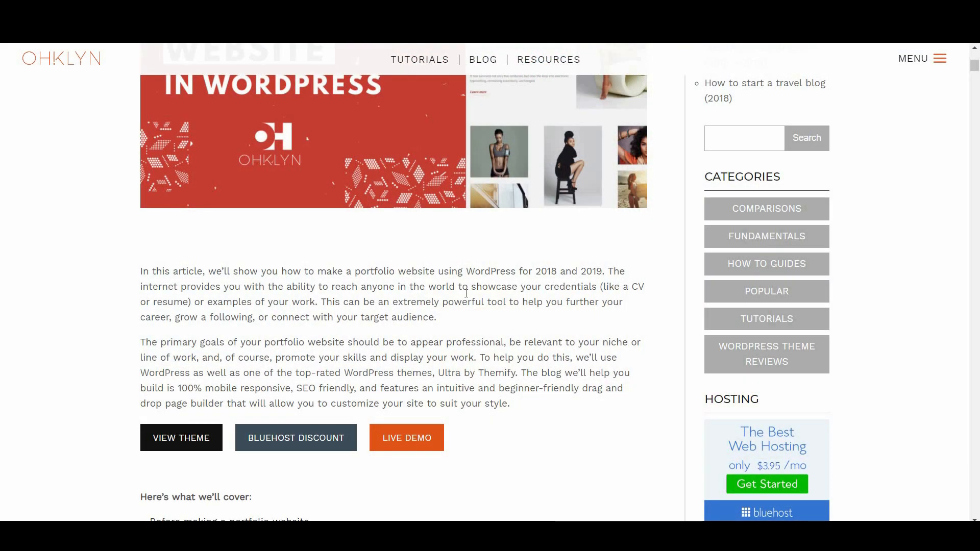
left_click(400, 443)
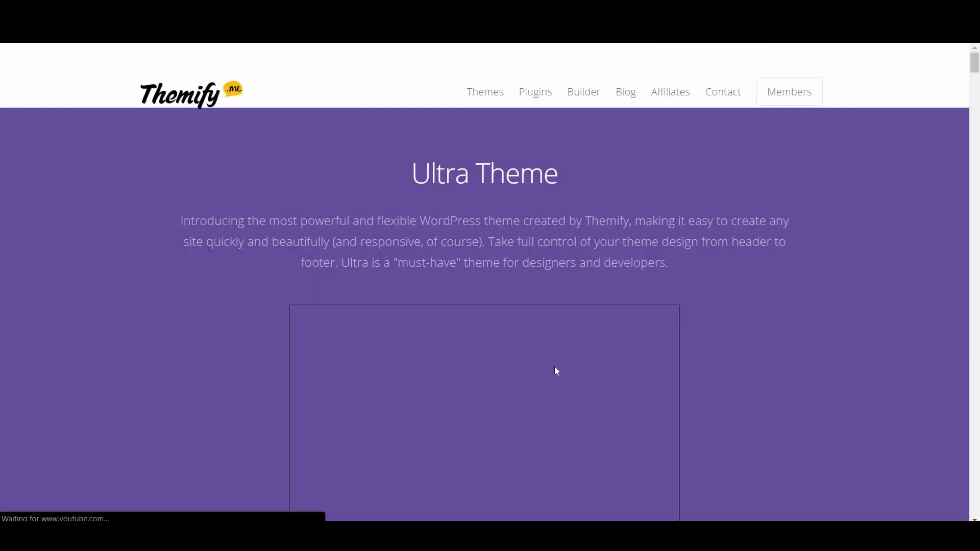
scroll(551, 359, "down", 12)
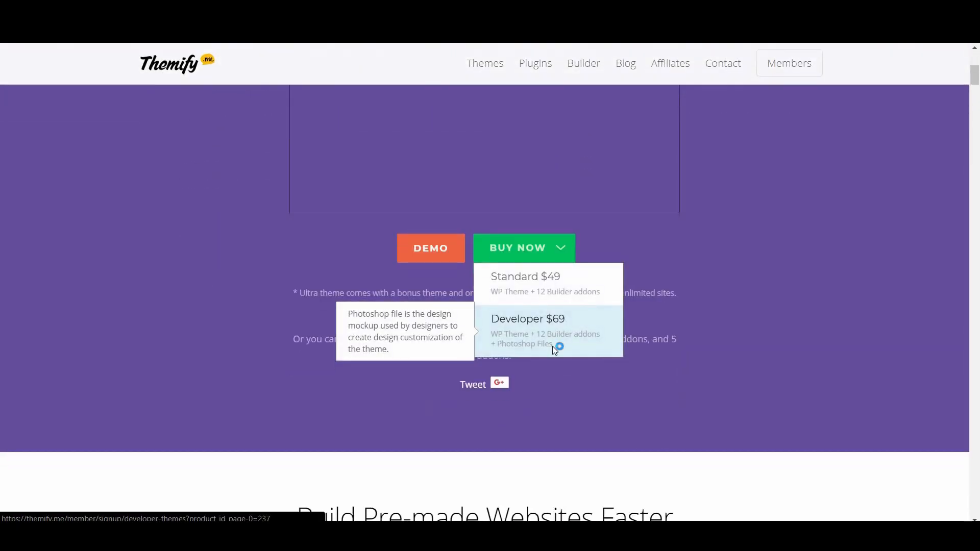
scroll(555, 351, "down", 7)
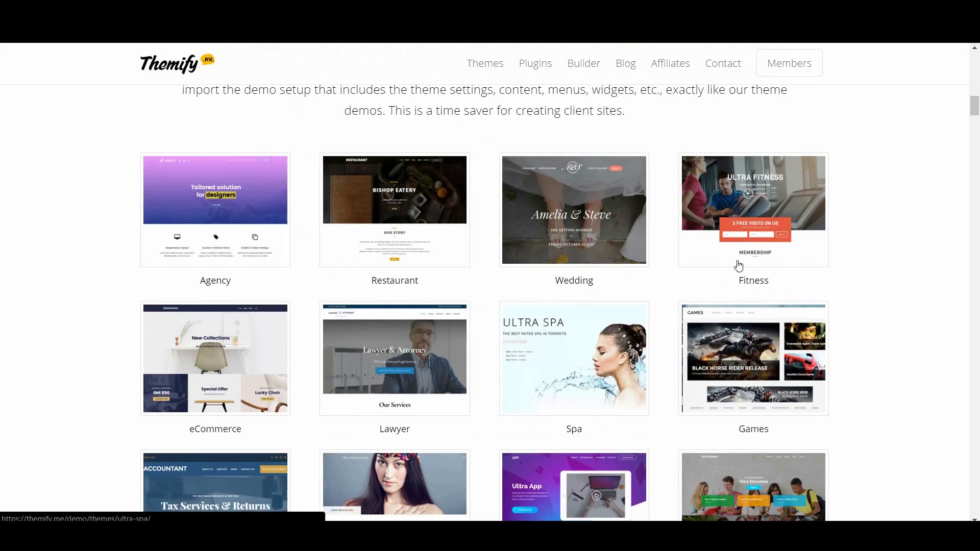
scroll(528, 429, "down", 5)
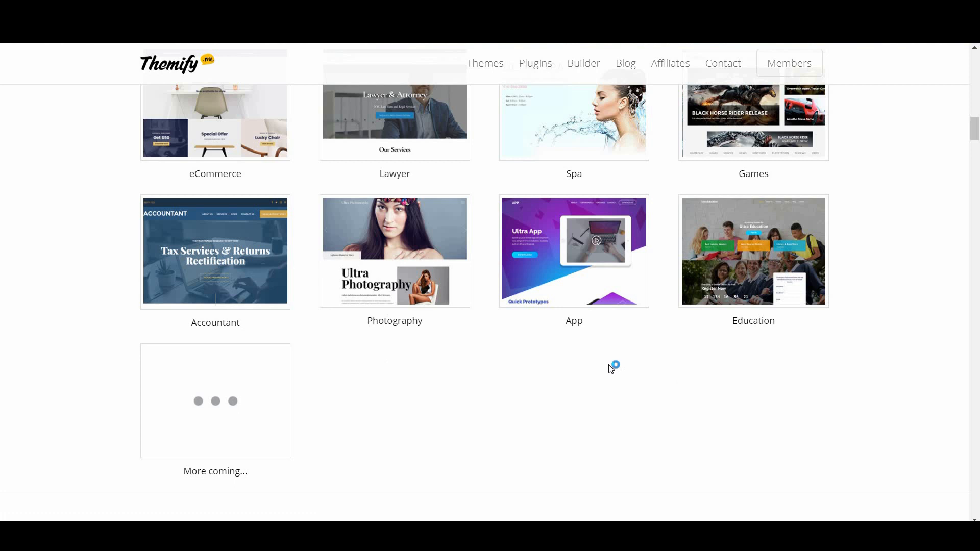
scroll(560, 407, "down", 6)
scroll(556, 407, "down", 8)
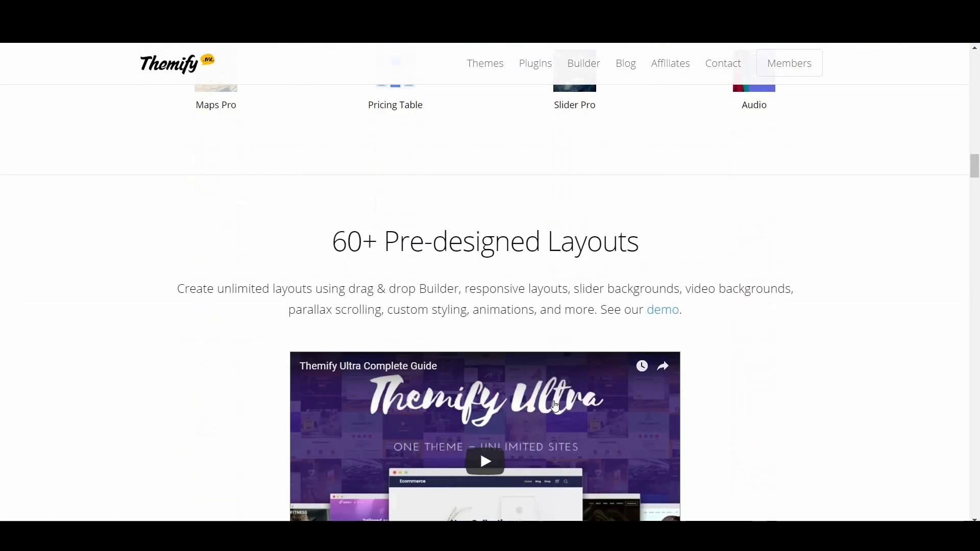
scroll(480, 437, "down", 8)
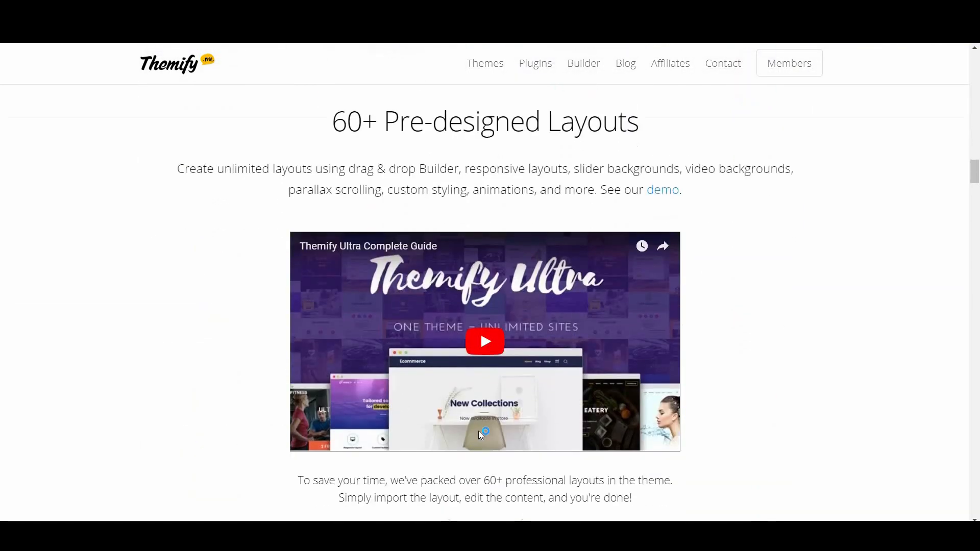
scroll(448, 434, "down", 6)
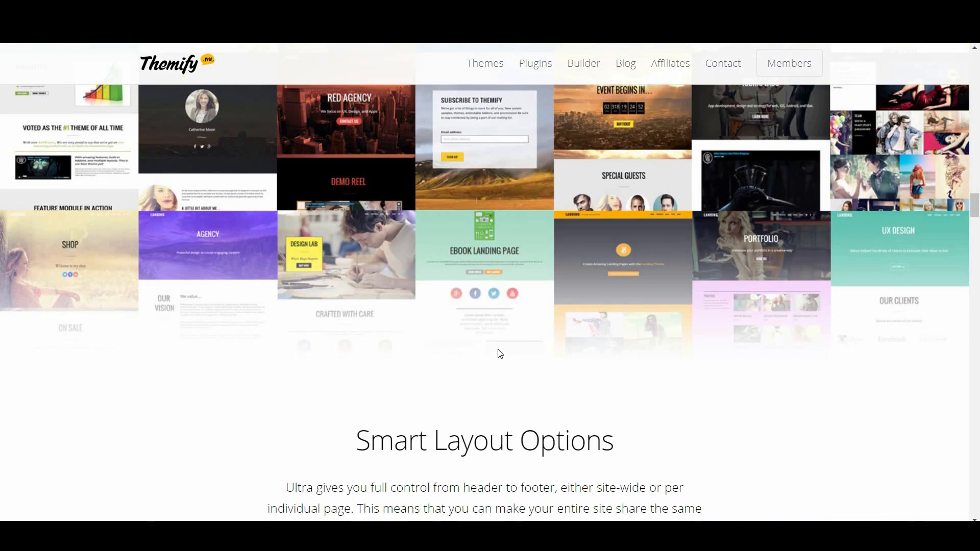
scroll(499, 351, "up", 3)
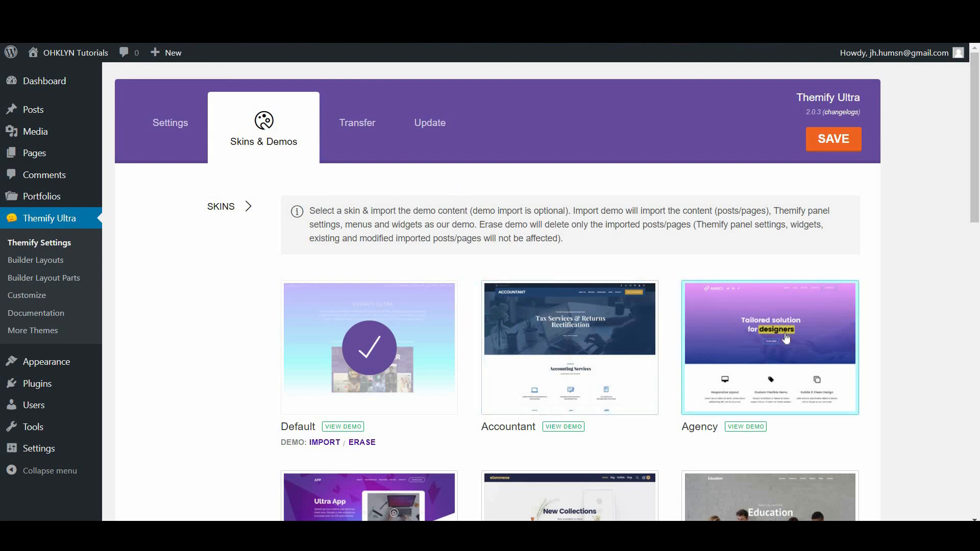
Try the Agency skin, then the App skin, saving each and reloading the site
left_click(798, 308)
left_click(830, 149)
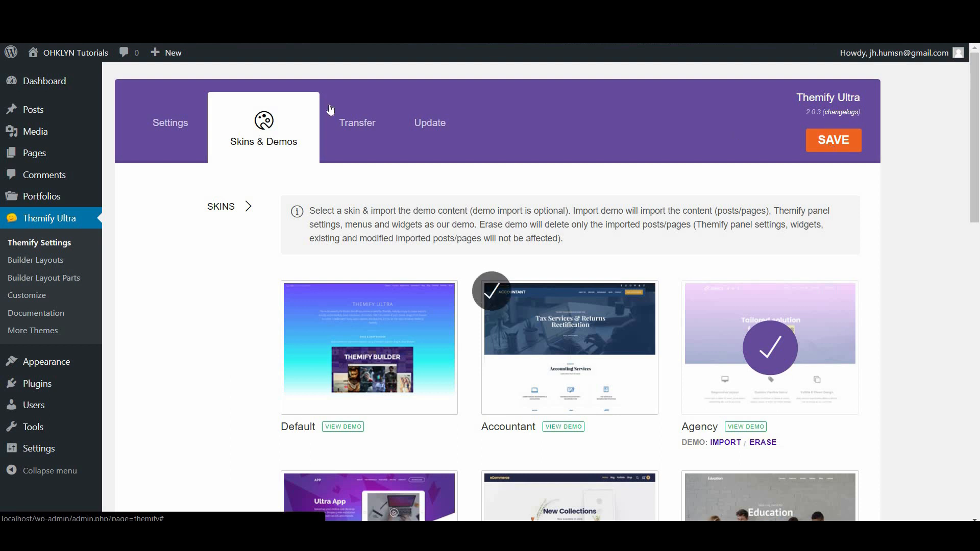
mouse_move(86, 58)
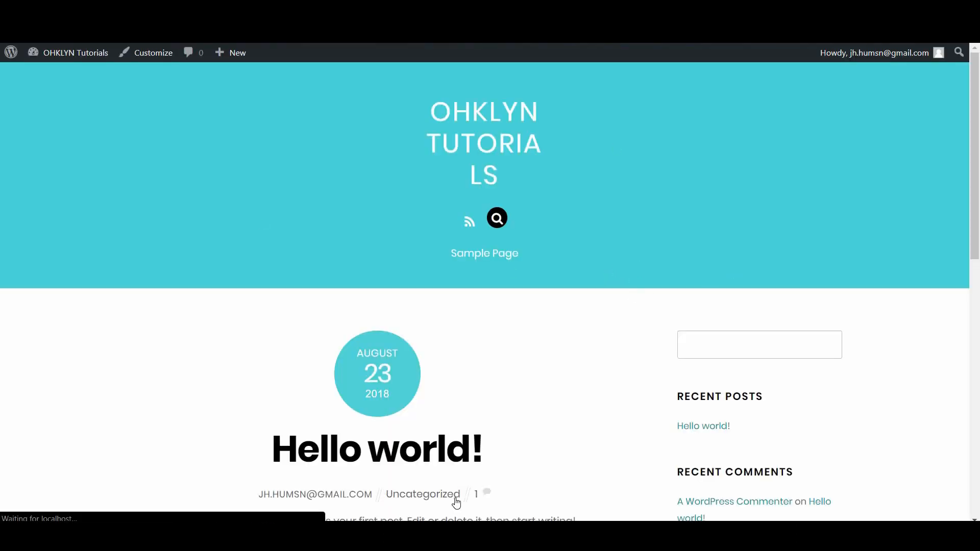
scroll(455, 376, "down", 7)
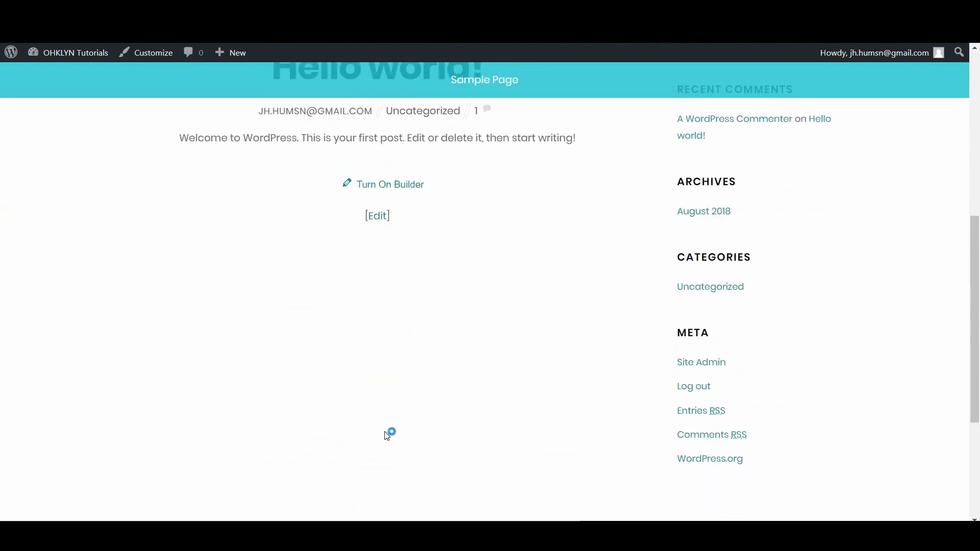
scroll(389, 433, "down", 3)
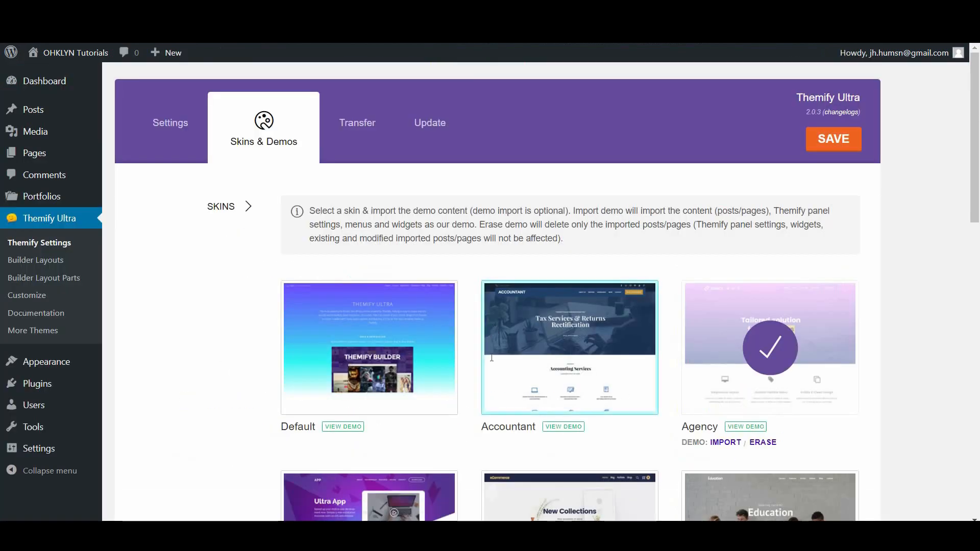
scroll(493, 330, "down", 7)
left_click(383, 190)
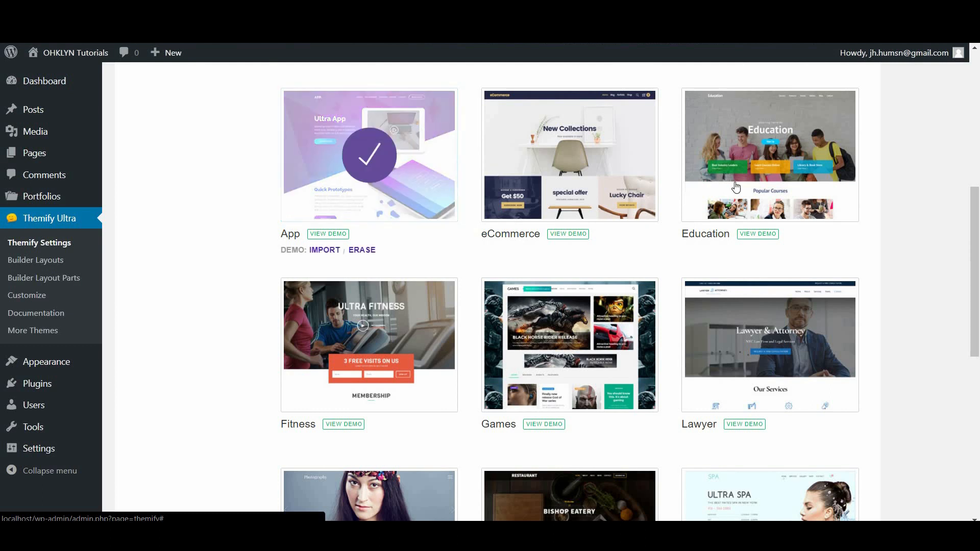
scroll(561, 230, "up", 7)
left_click(820, 146)
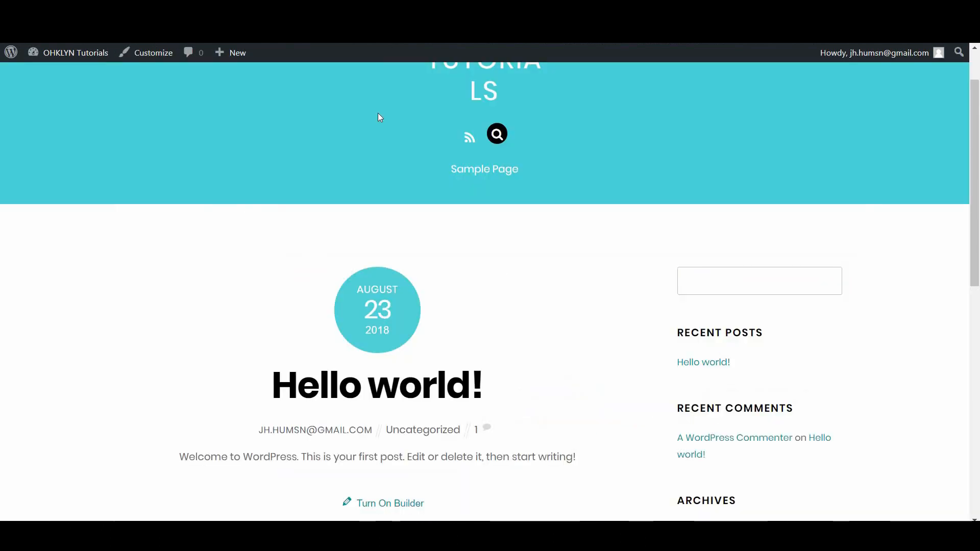
key("F5")
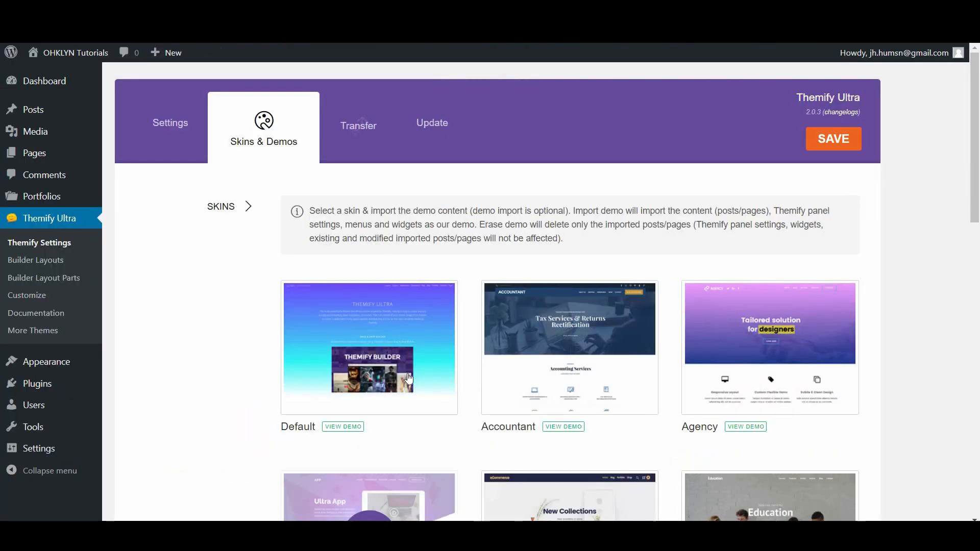
Select the Photography skin and start importing its demo content
scroll(411, 374, "down", 10)
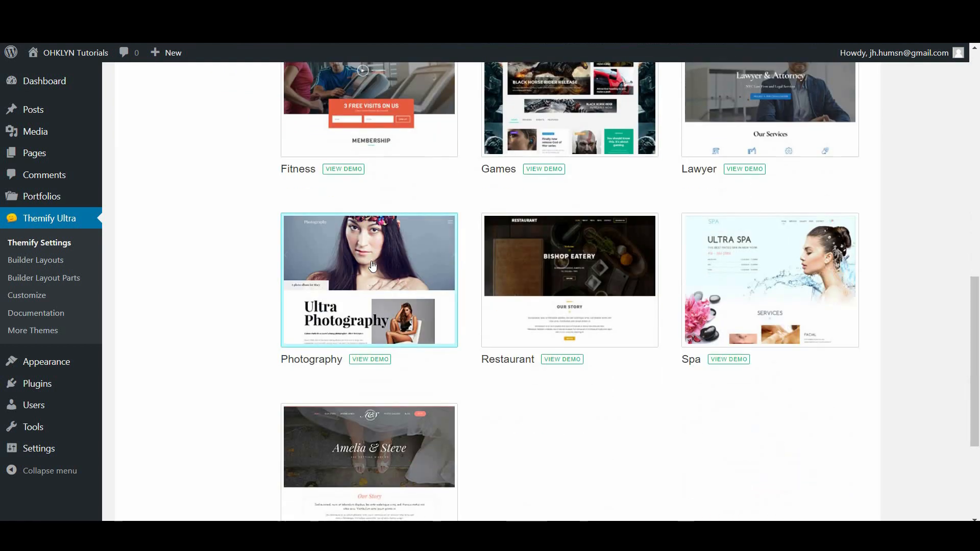
left_click(372, 265)
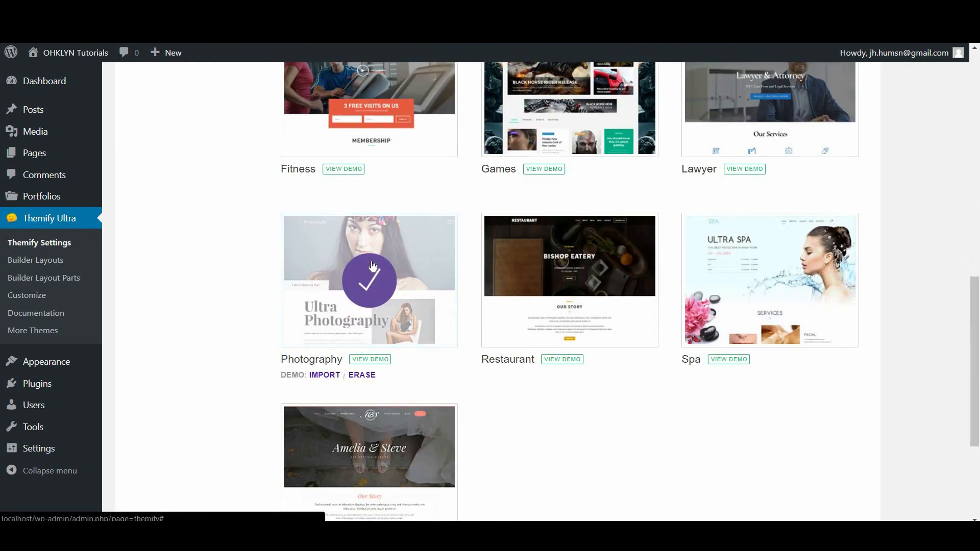
left_click(325, 376)
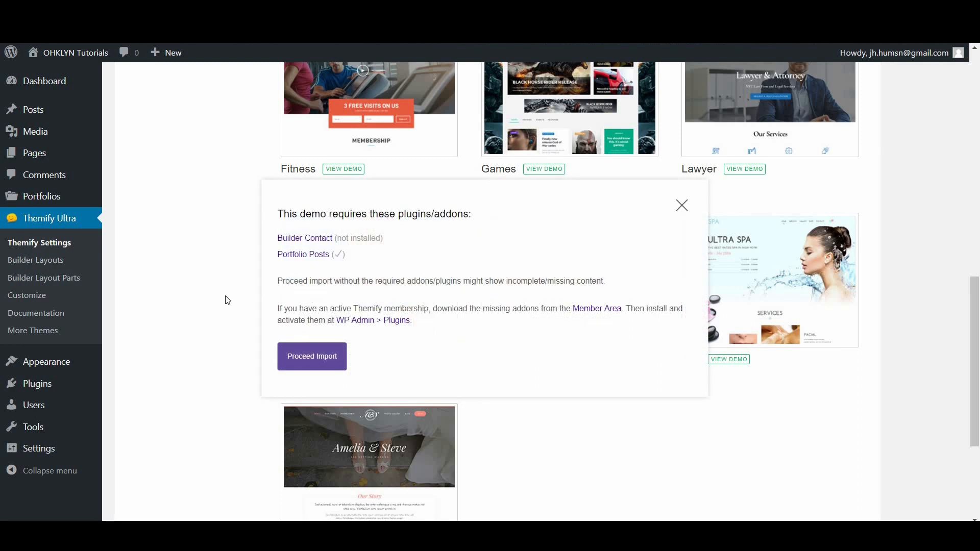
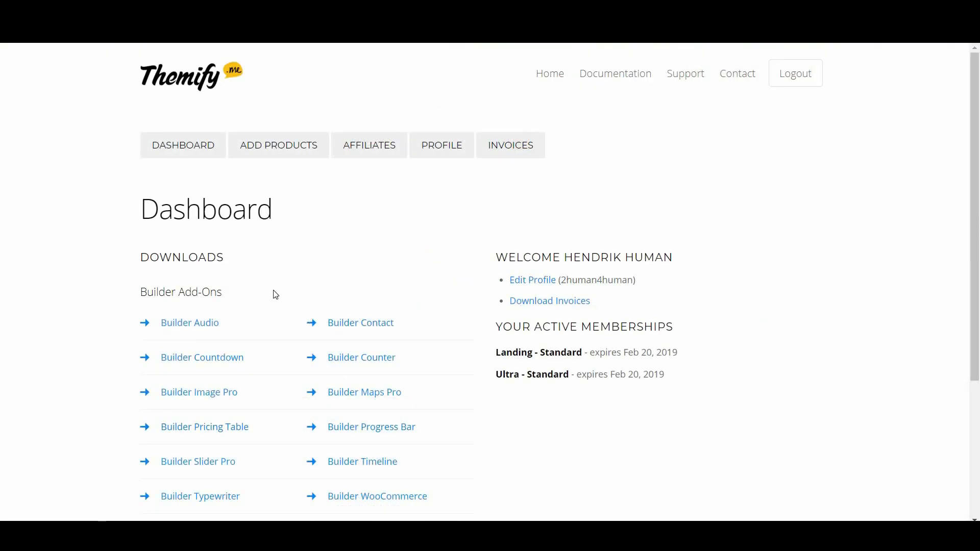
Download builder-contact.zip from the Builder Add-Ons list in the Themify member area
scroll(267, 311, "down", 1)
scroll(267, 311, "down", 2)
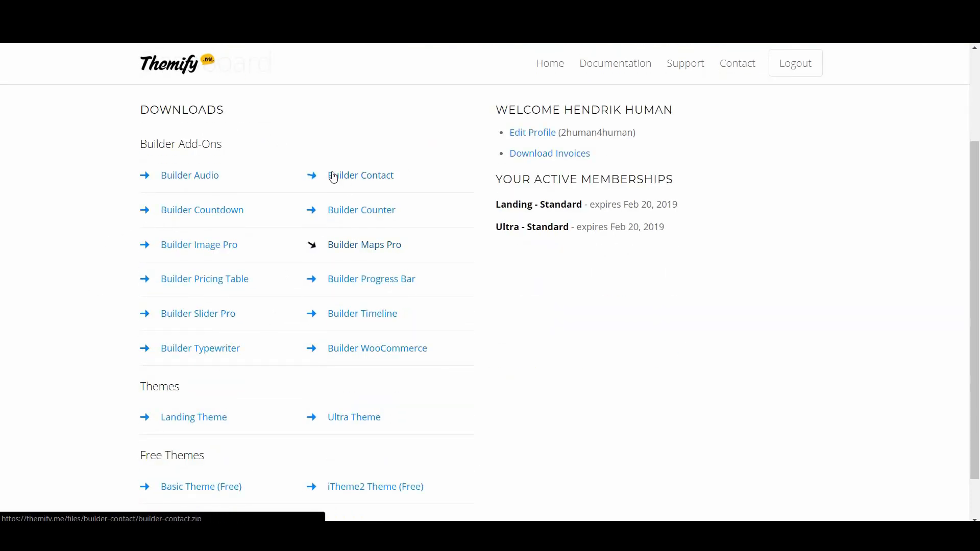
left_click(359, 183)
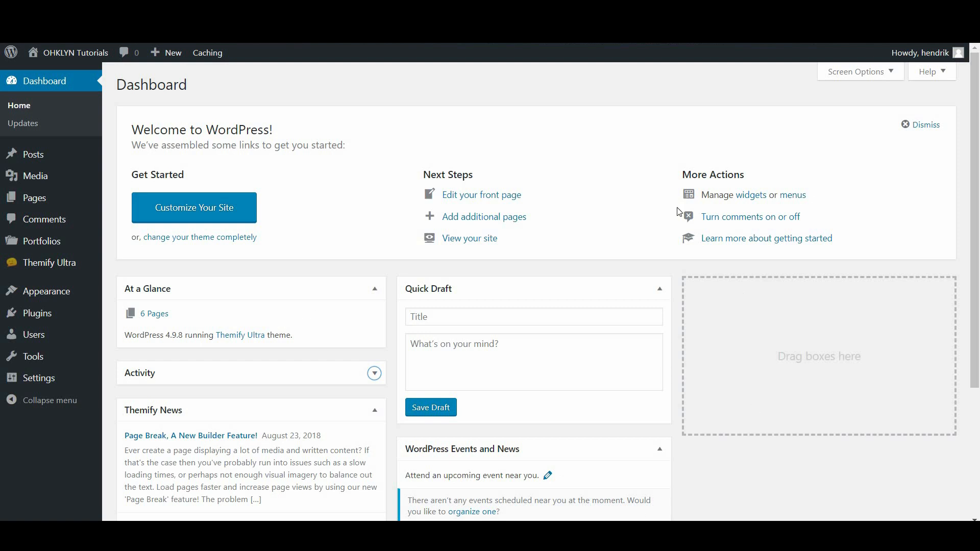
Upload builder-contact.zip from the Ultra - Plugins folder, install it and activate it
mouse_move(59, 317)
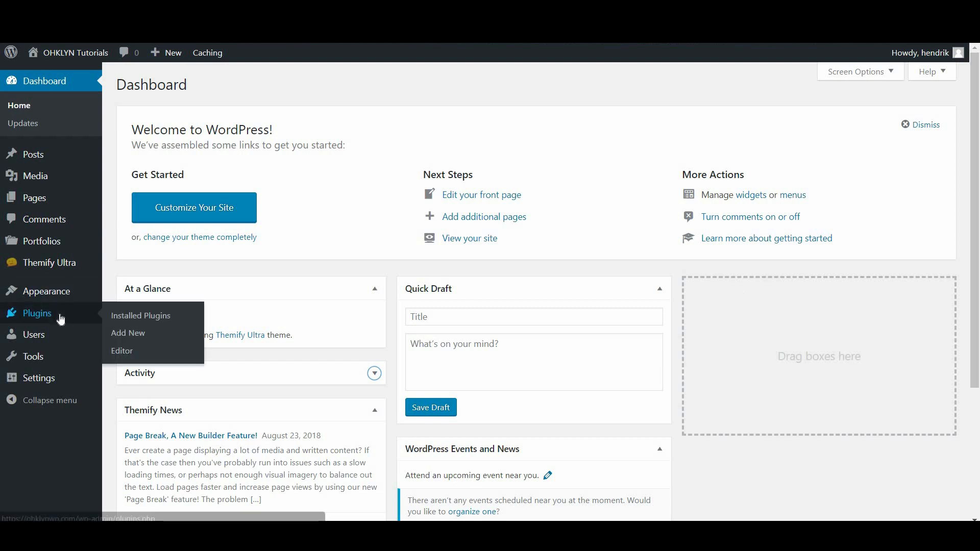
left_click(133, 338)
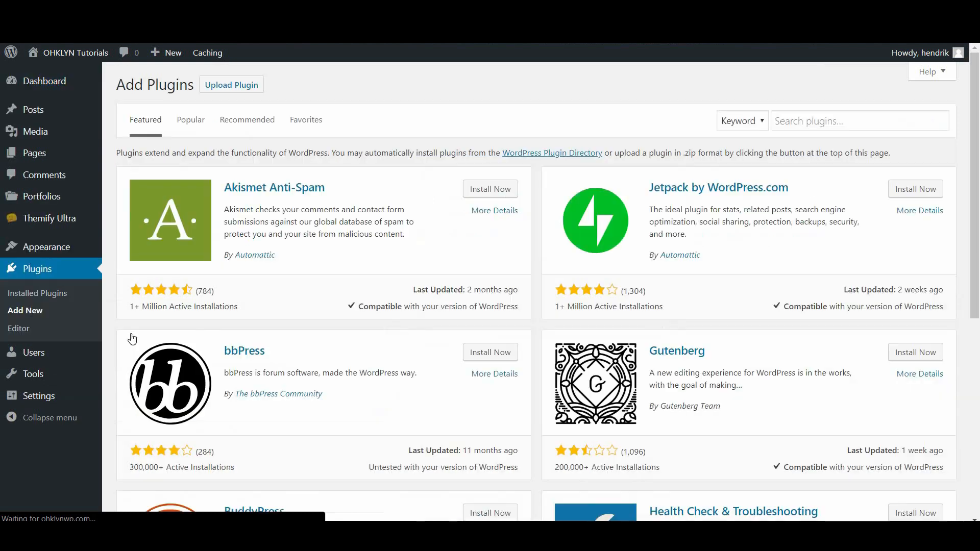
left_click(231, 87)
left_click(458, 202)
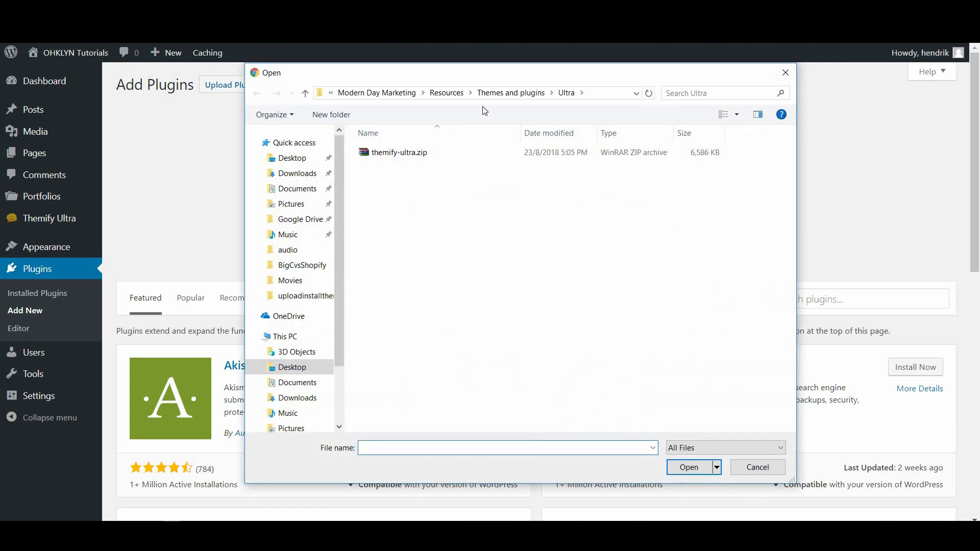
left_click(497, 93)
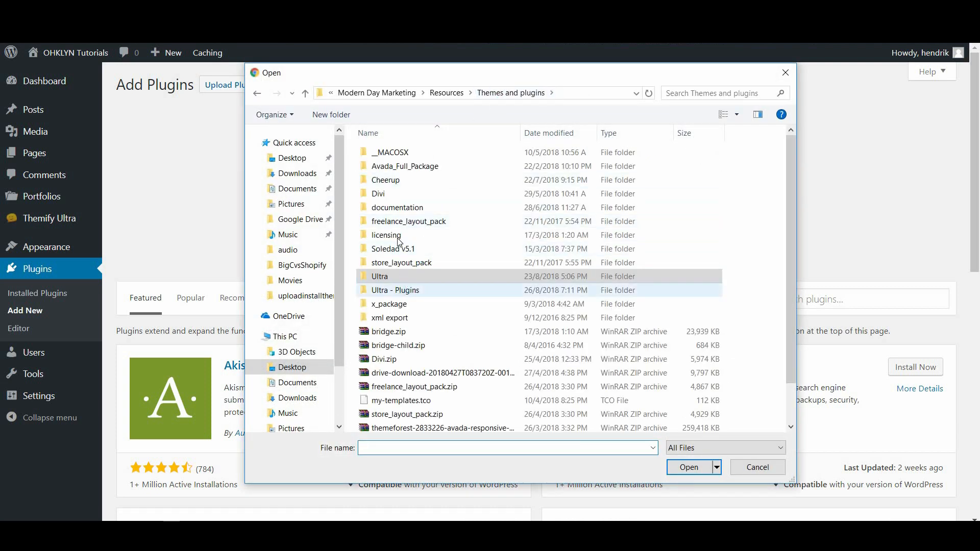
double_click(400, 290)
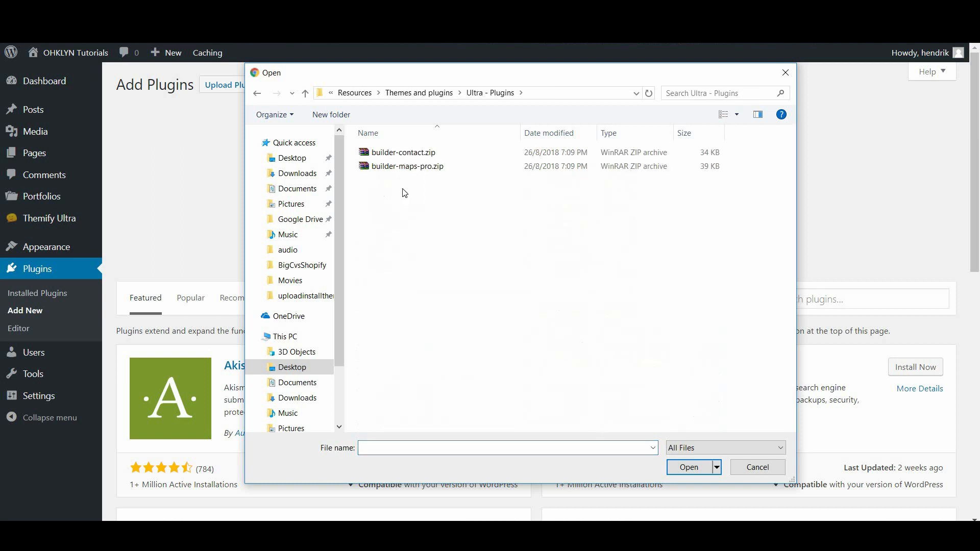
double_click(414, 157)
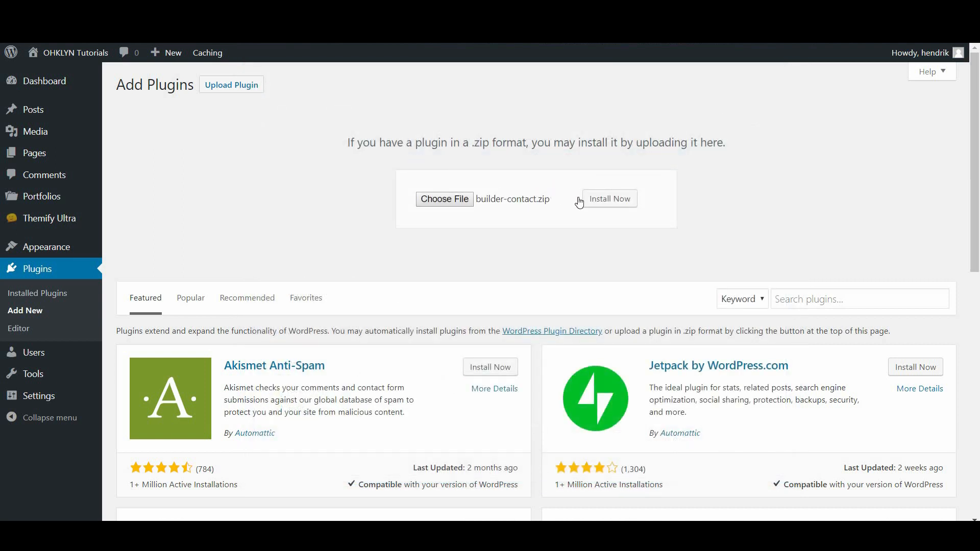
left_click(598, 204)
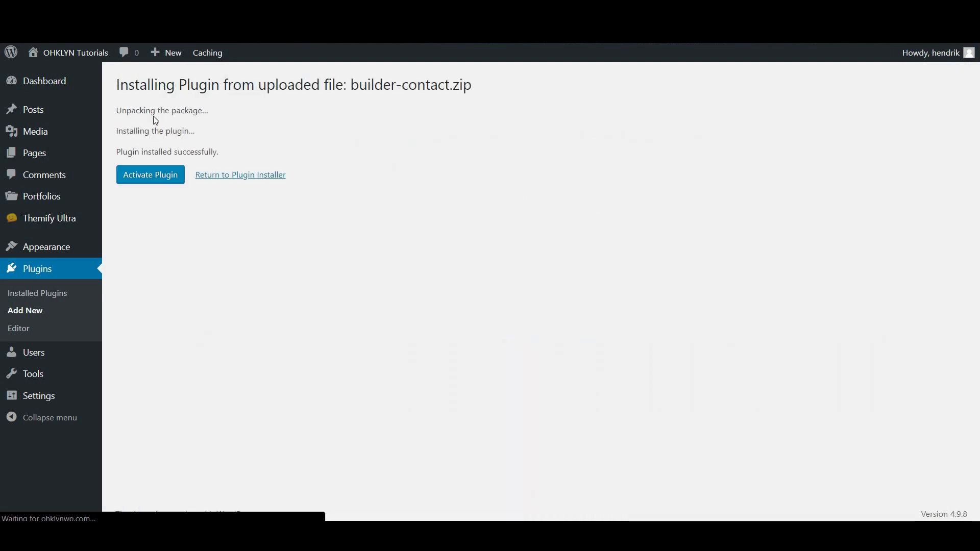
left_click(167, 184)
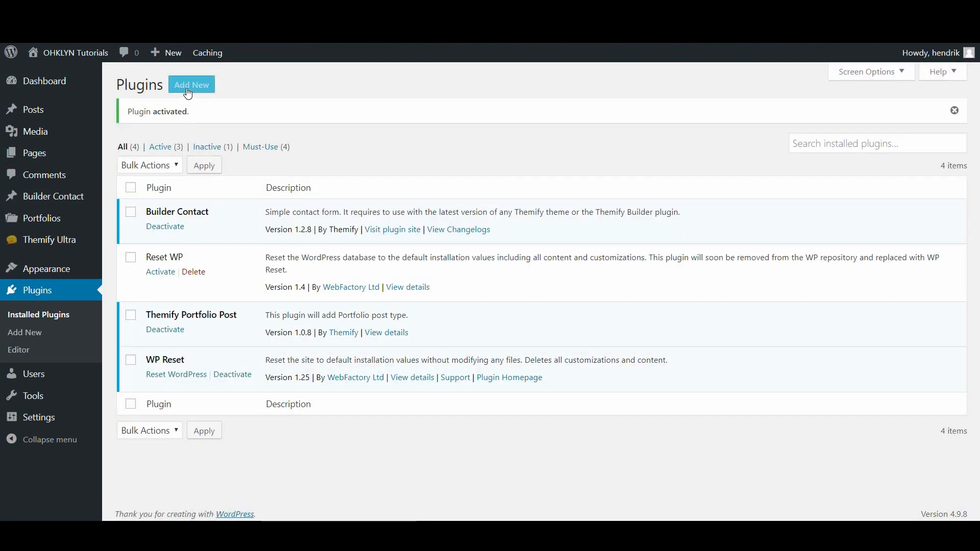
Start uploading the next plugin zip, builder-maps-pro.zip, via Add New
left_click(196, 91)
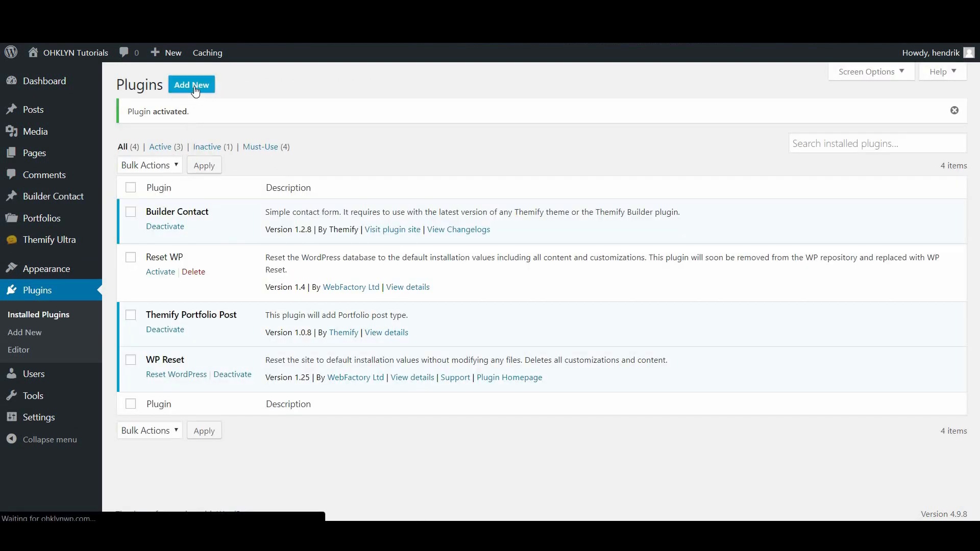
left_click(237, 91)
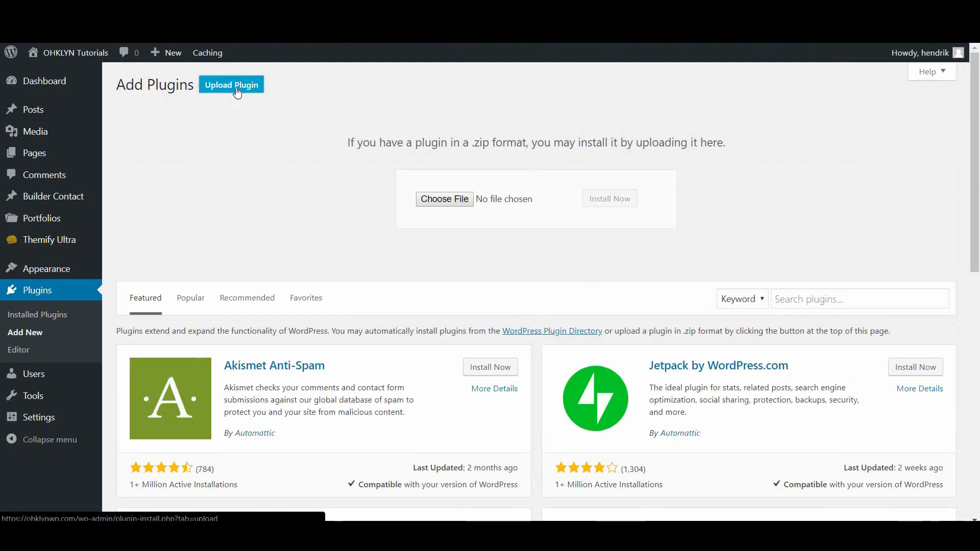
left_click(445, 197)
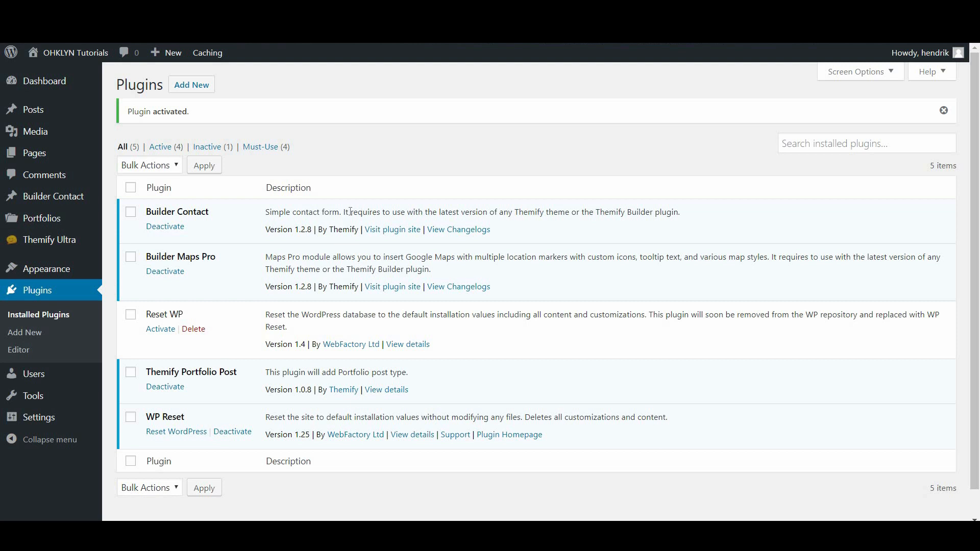
In Themify Settings' Skins & Demos, select the Photography skin and import its demo content
mouse_move(74, 244)
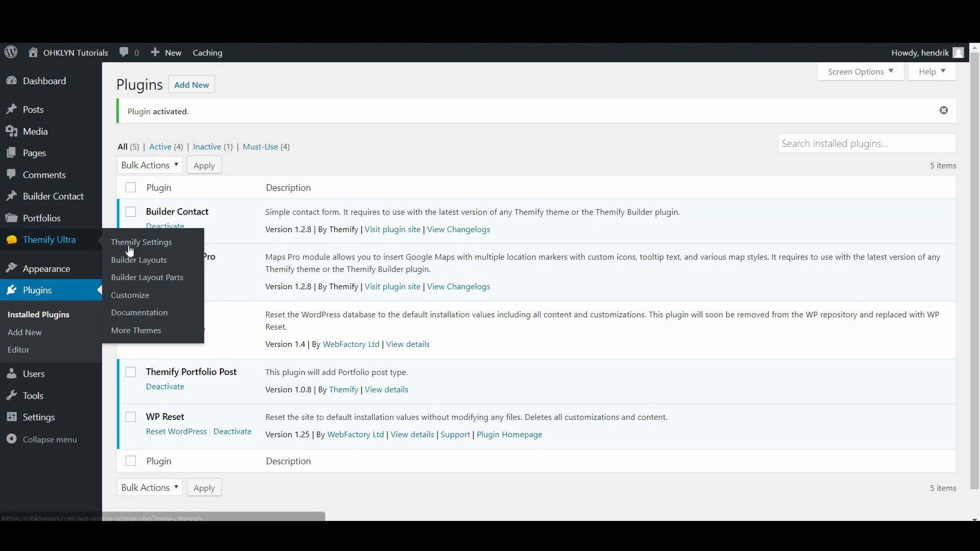
left_click(143, 252)
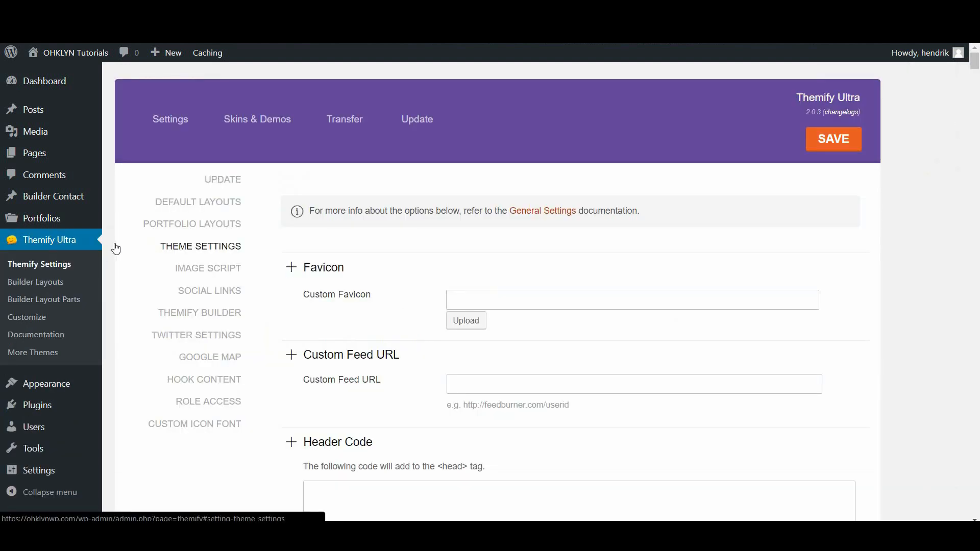
left_click(265, 128)
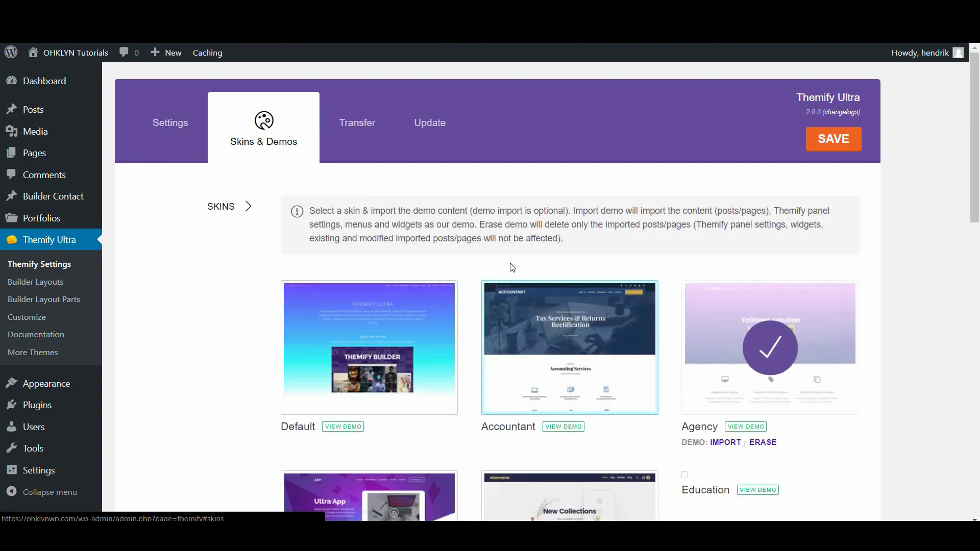
scroll(475, 288, "down", 11)
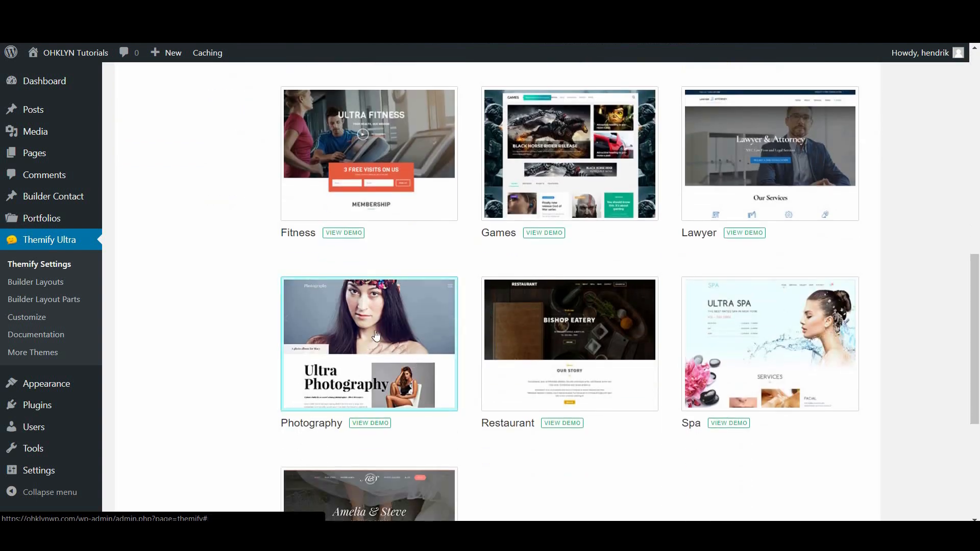
left_click(376, 335)
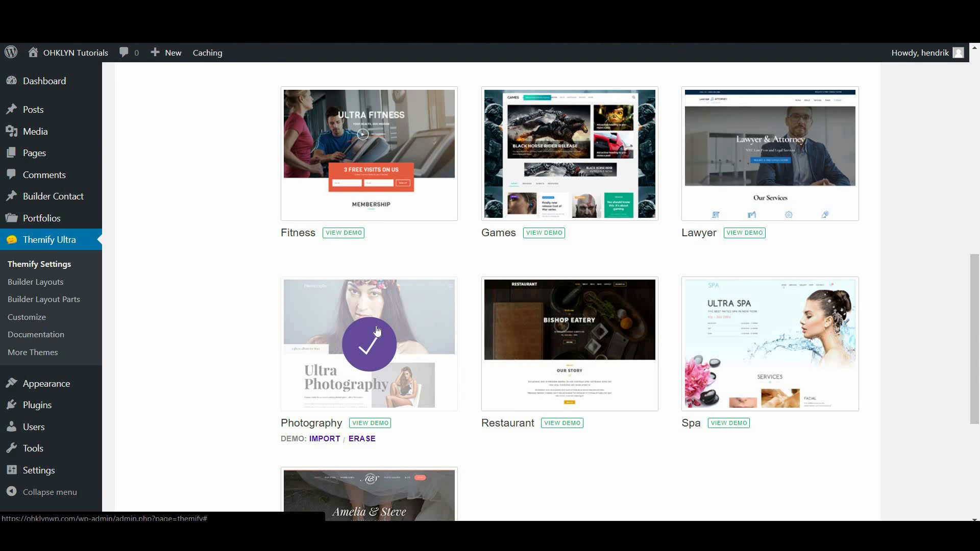
scroll(377, 330, "down", 1)
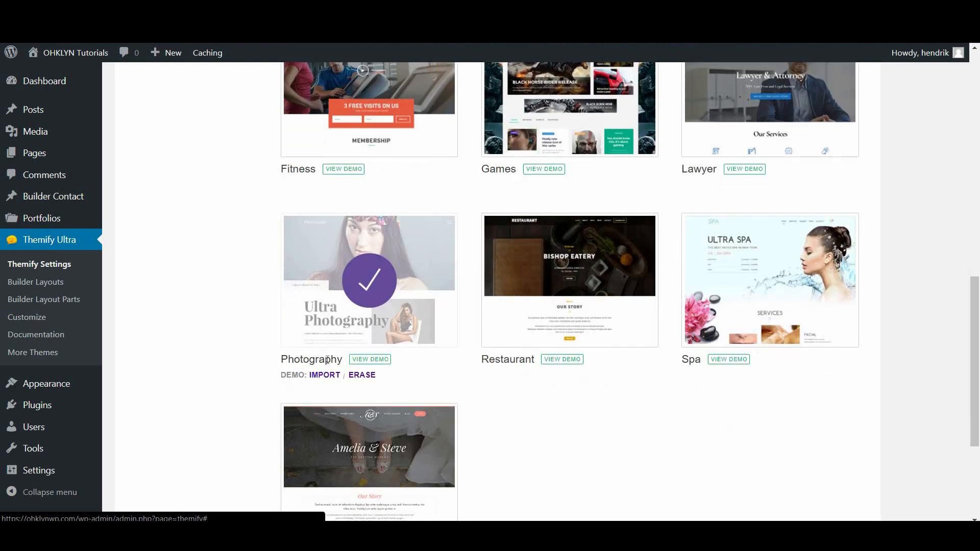
left_click(321, 376)
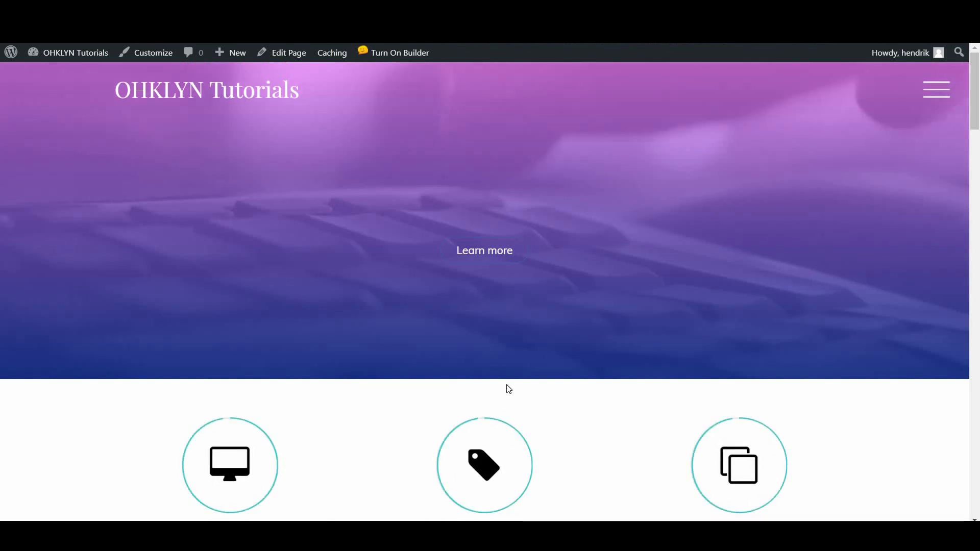
Scroll through the imported Photography demo homepage from top to bottom and back
scroll(509, 389, "down", 5)
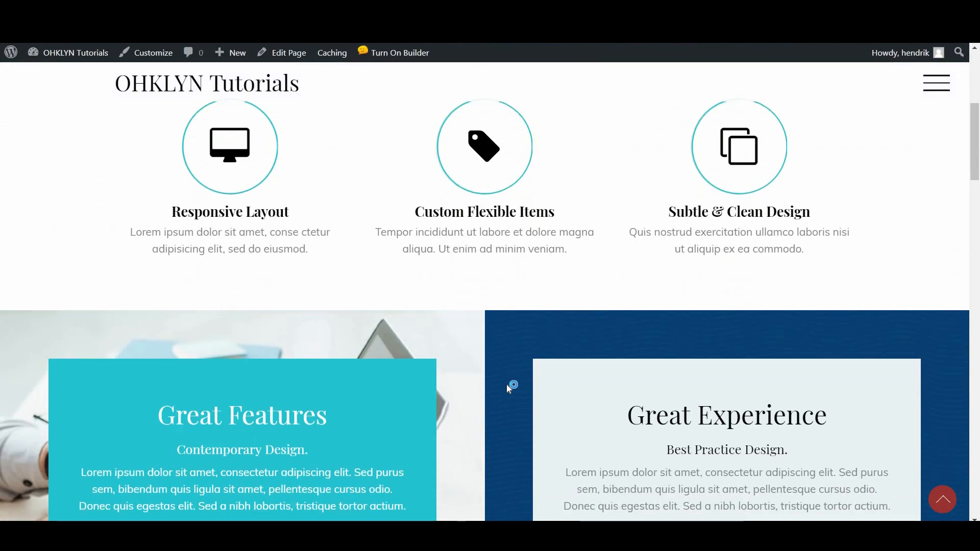
scroll(507, 385, "down", 5)
scroll(507, 384, "down", 5)
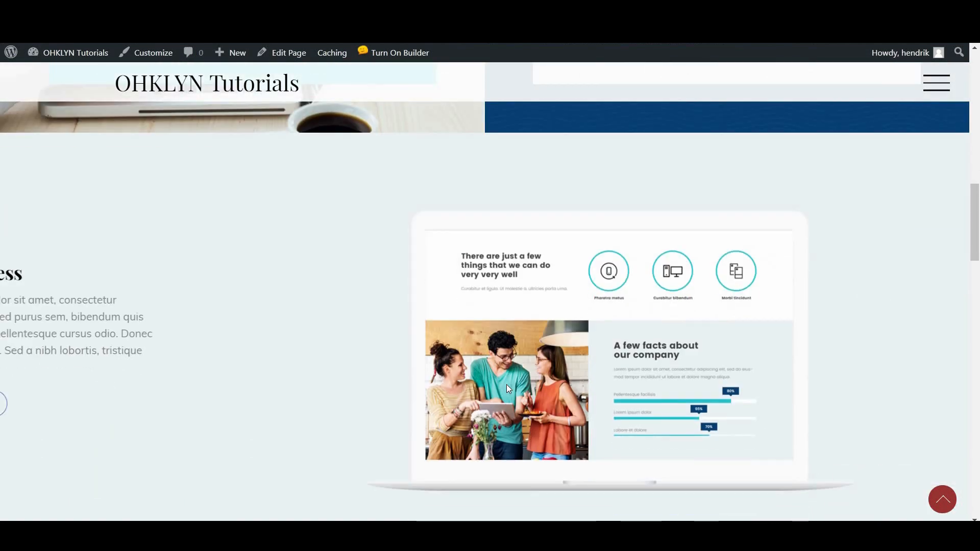
scroll(506, 384, "down", 7)
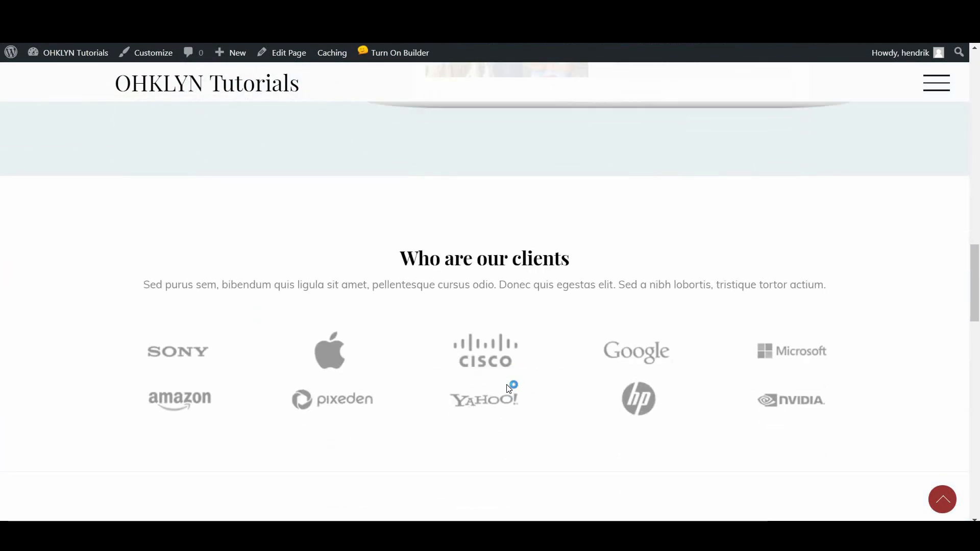
scroll(508, 389, "down", 7)
scroll(509, 389, "down", 3)
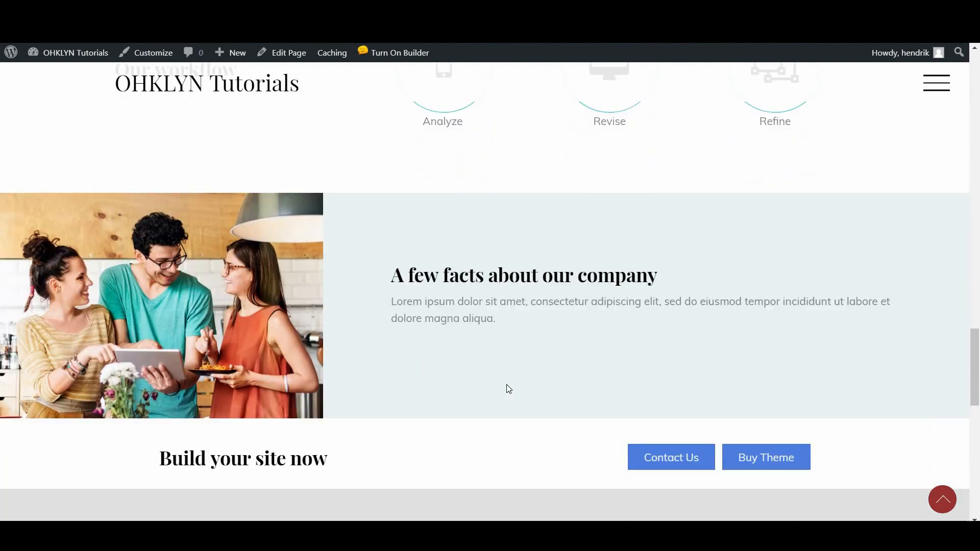
scroll(509, 389, "down", 2)
scroll(509, 389, "down", 6)
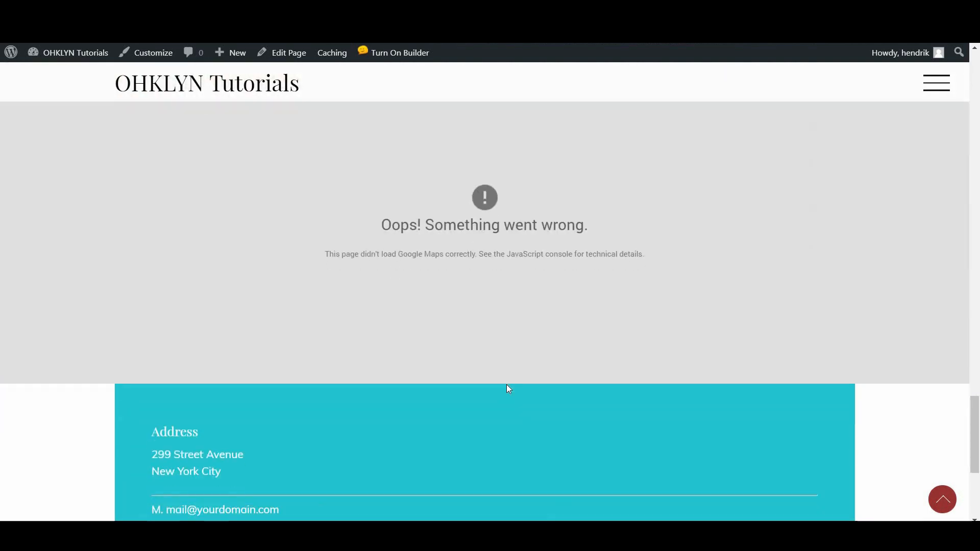
scroll(509, 388, "down", 5)
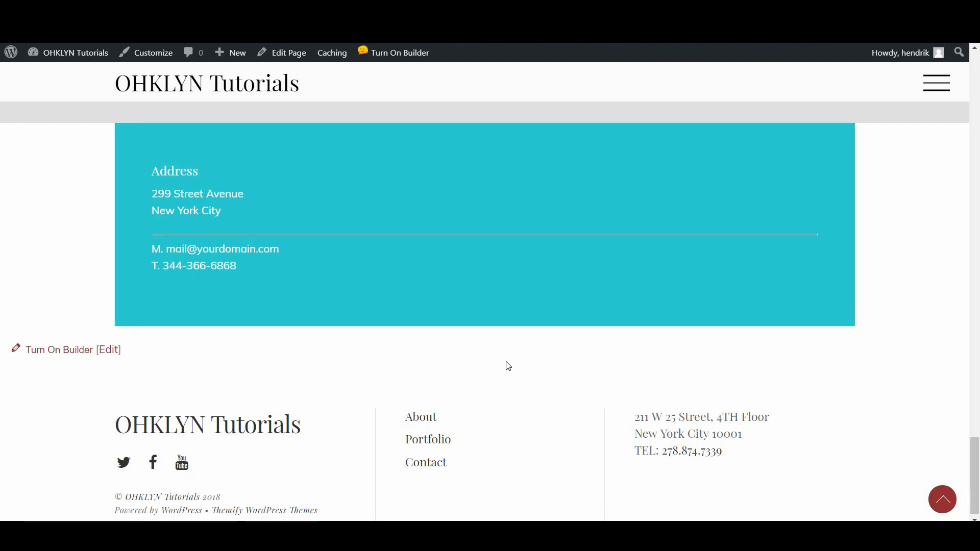
left_click_drag(976, 466, 973, 69)
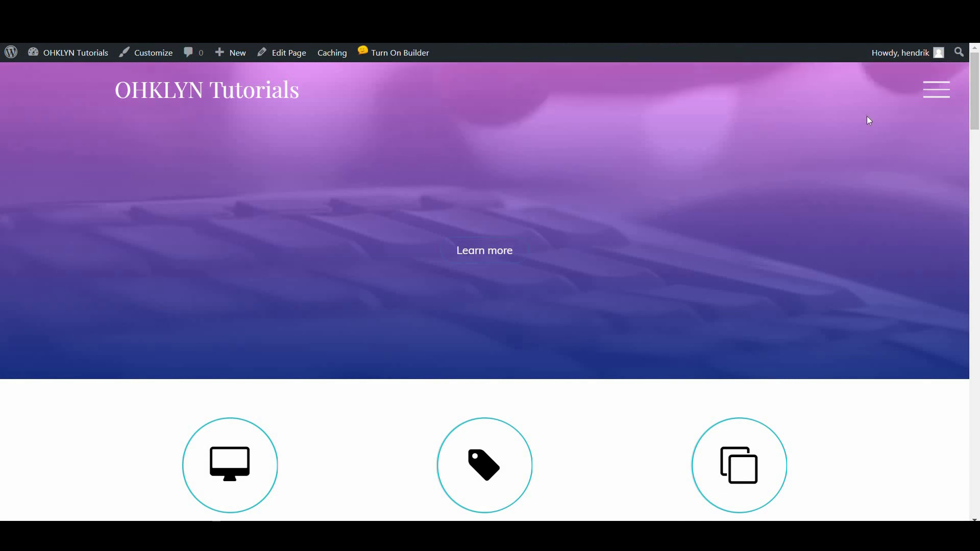
left_click_drag(974, 102, 973, 427)
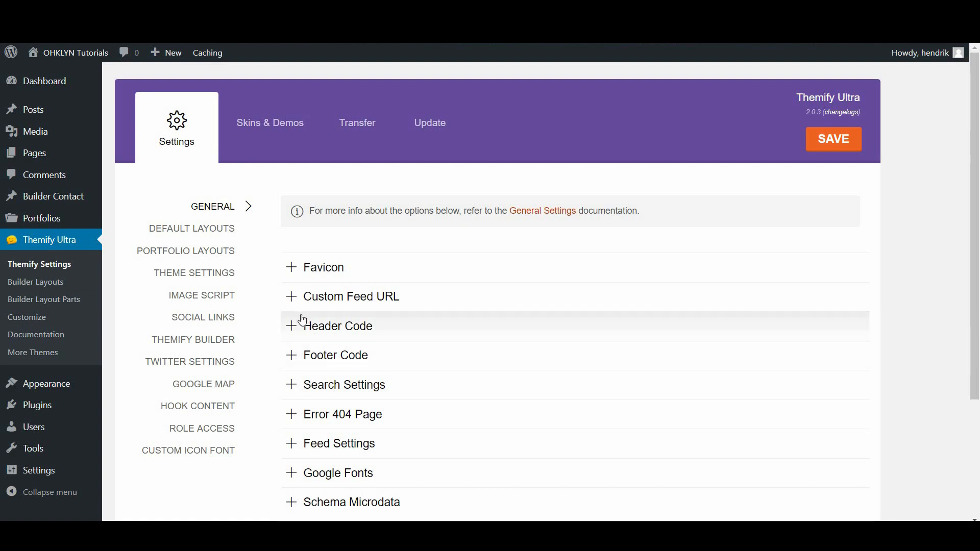
Paste the Google Map API key into the Google Map settings and save
left_click(223, 384)
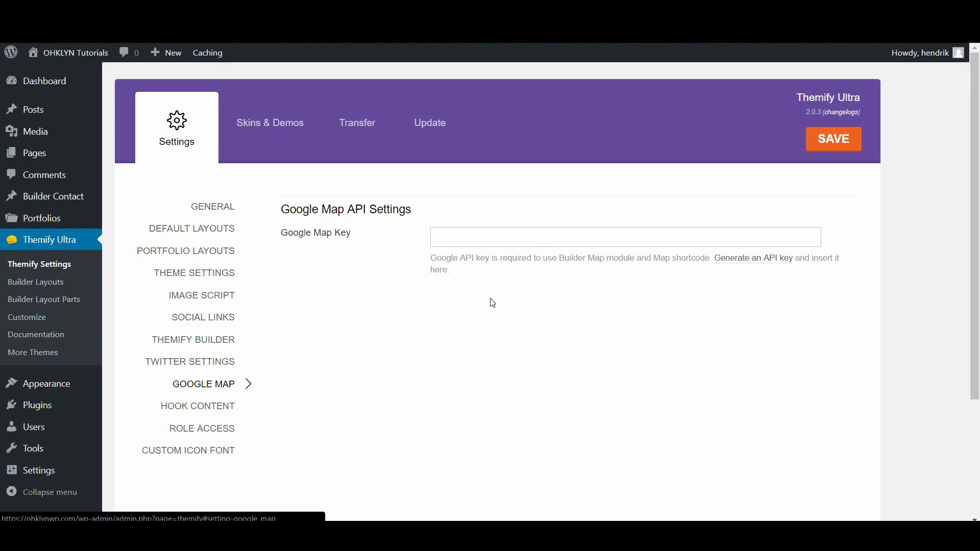
left_click(756, 260)
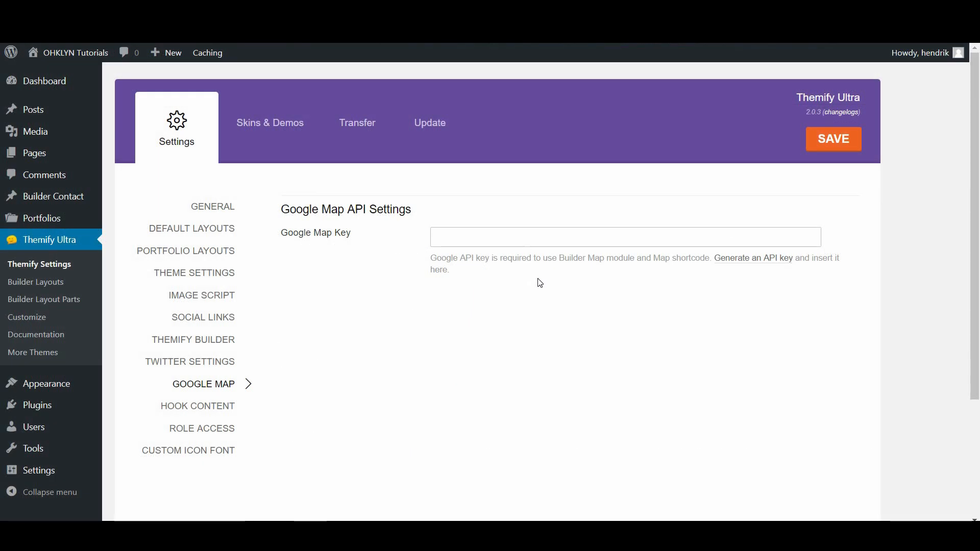
left_click(525, 240)
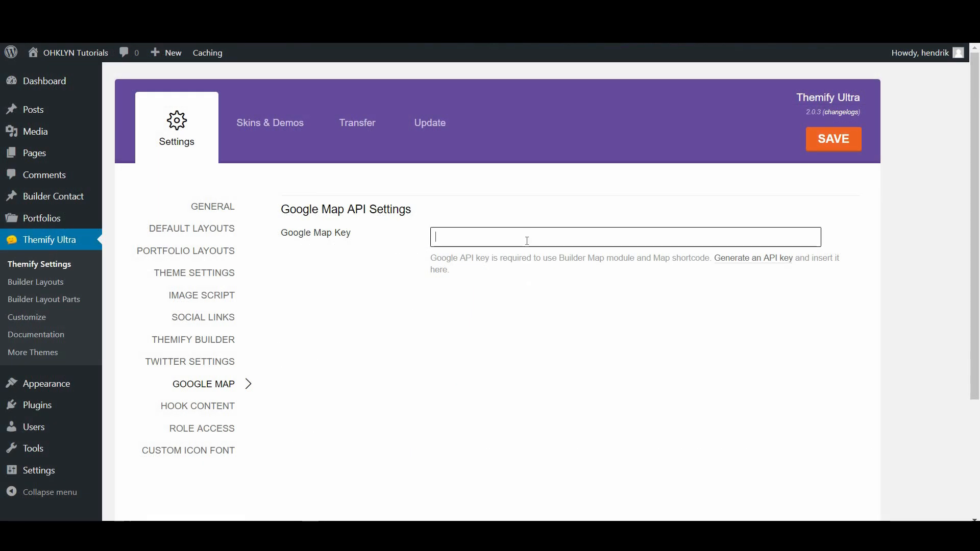
key("ctrl+v")
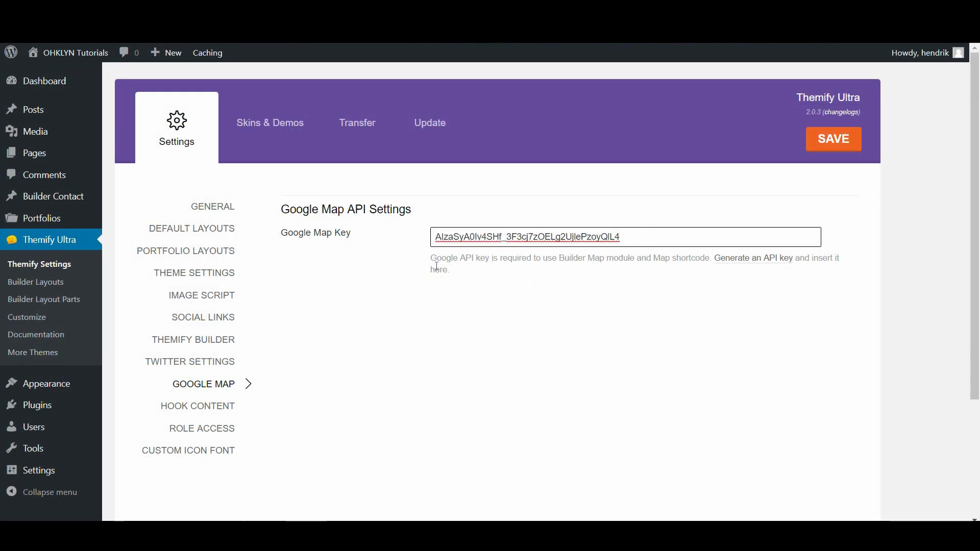
left_click(842, 143)
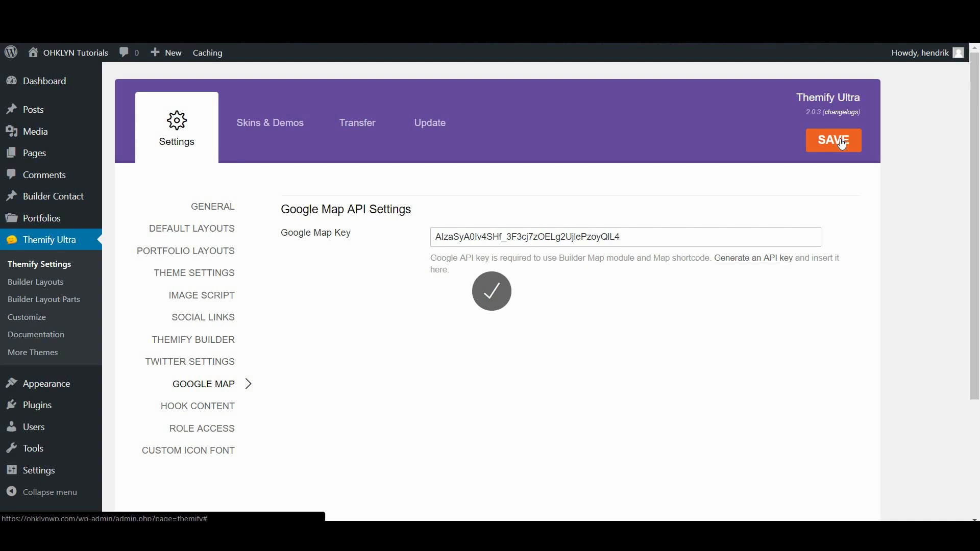
Reload the settings page and browse the Skins & Demos gallery
key("ctrl+Tab")
key("F5")
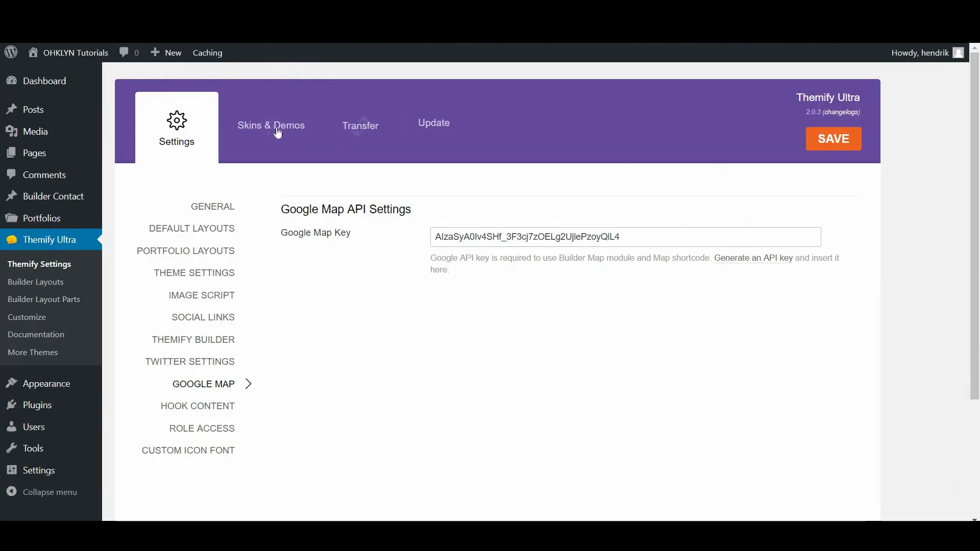
left_click(270, 123)
scroll(438, 448, "down", 7)
scroll(438, 448, "down", 8)
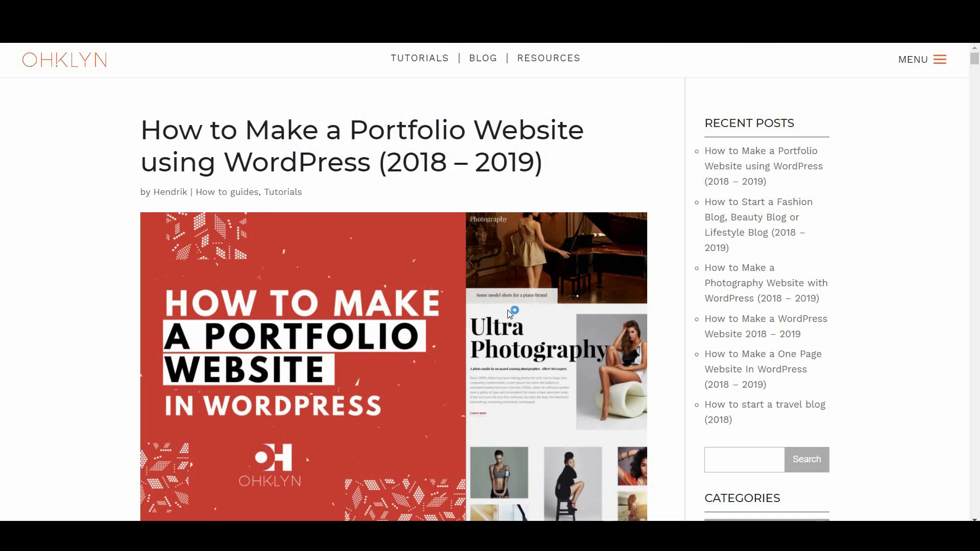
Follow the table of contents link to 'Step 5 | Customize your portfolio website'
scroll(417, 302, "down", 12)
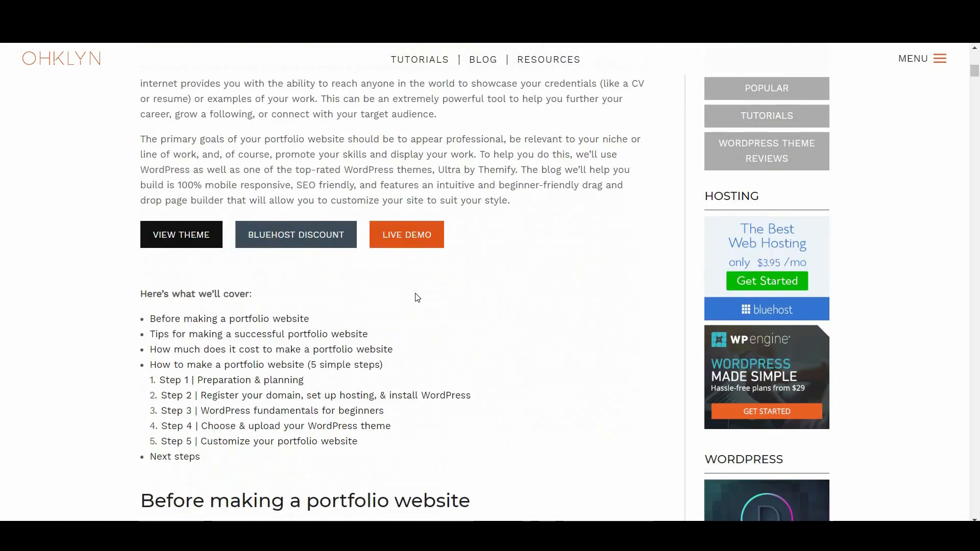
scroll(418, 298, "down", 1)
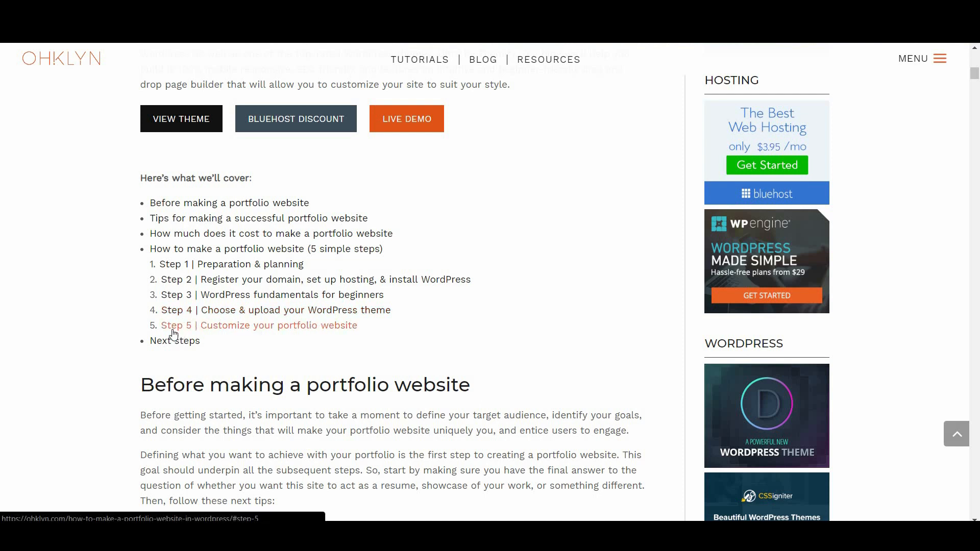
left_click(258, 328)
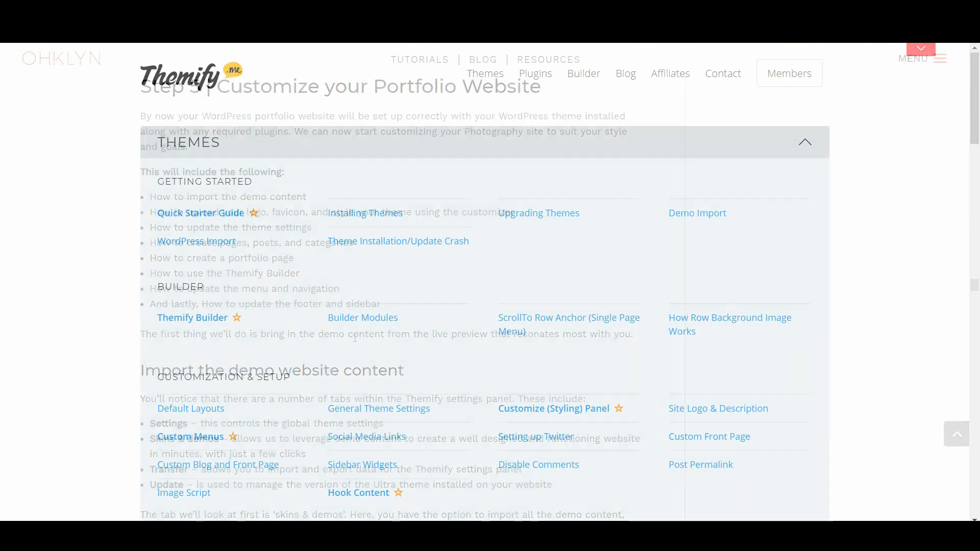
Open the Quick Starter Guide under Getting Started in the Themify documentation
scroll(529, 391, "down", 12)
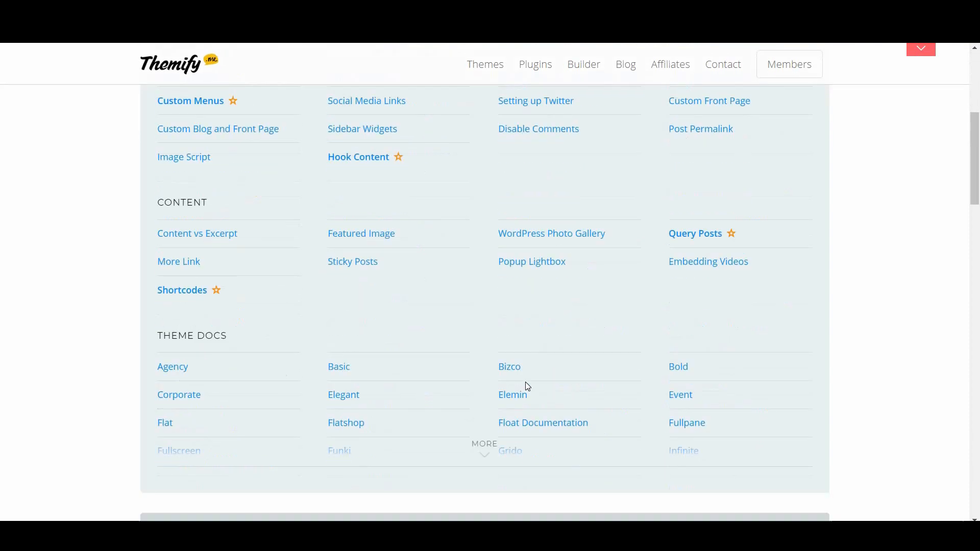
scroll(528, 387, "up", 15)
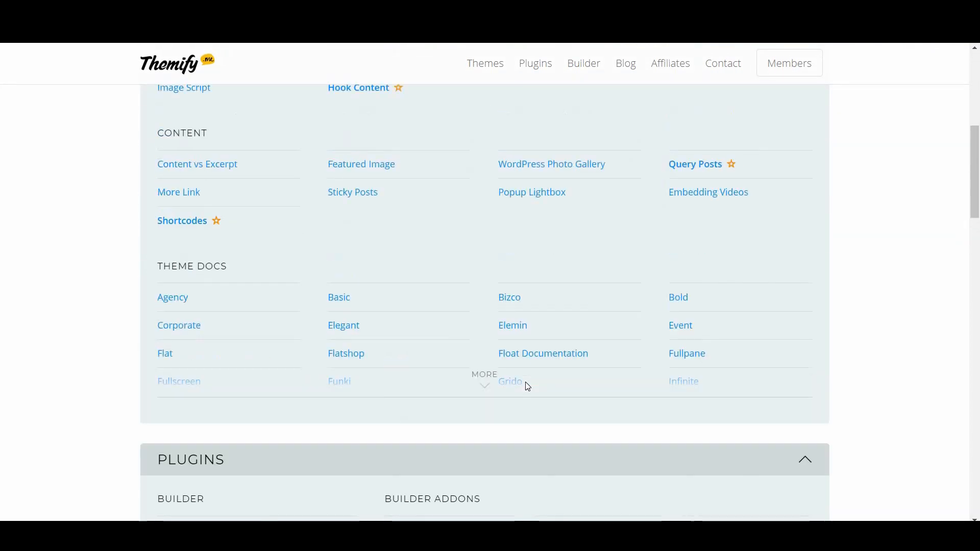
left_click(221, 127)
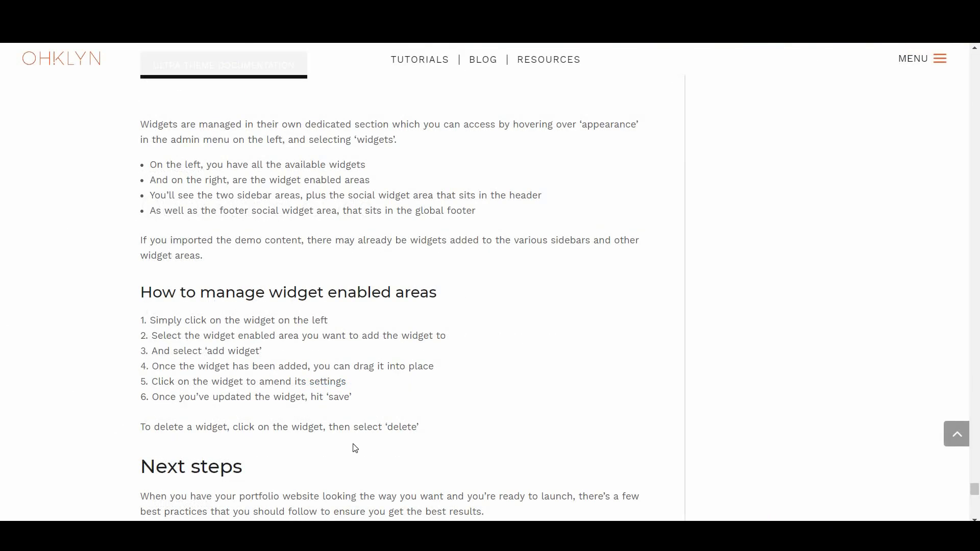
scroll(355, 448, "down", 6)
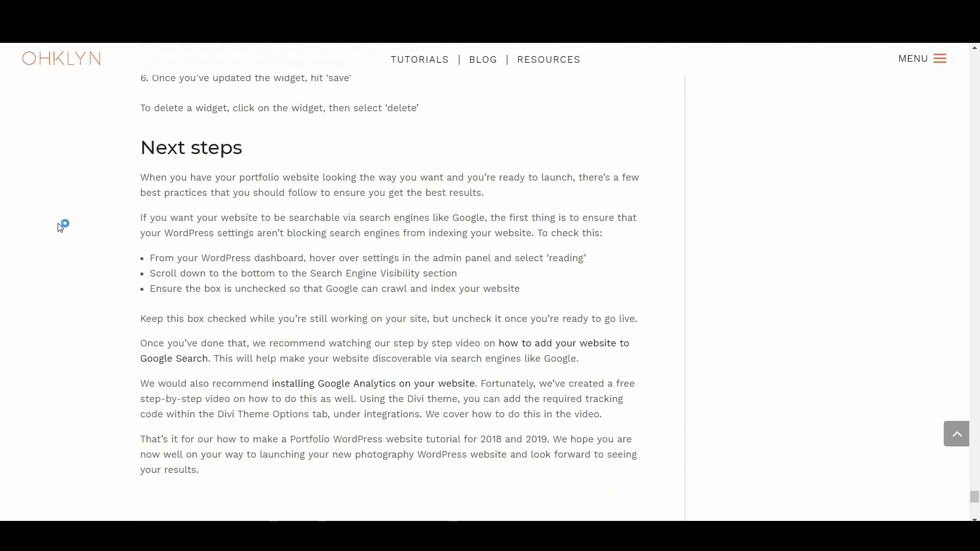
Open the Google Search and Google Analytics guides linked in the tutorial's Next steps
left_click(156, 365)
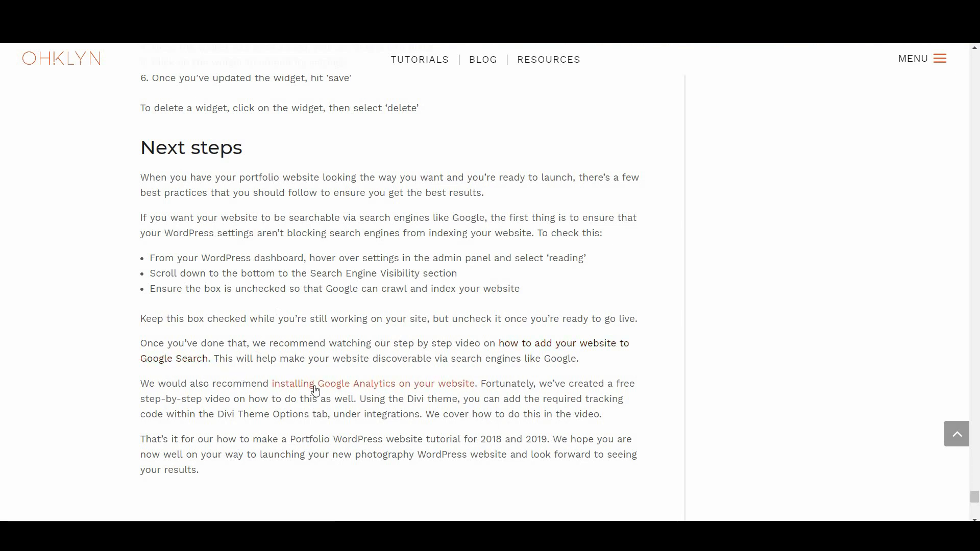
left_click(435, 383)
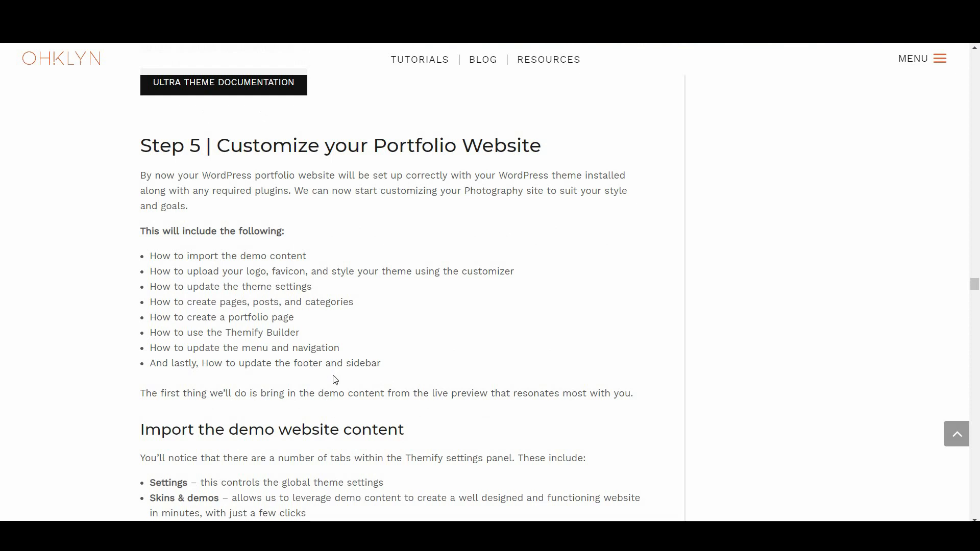
scroll(336, 379, "down", 15)
scroll(335, 379, "down", 4)
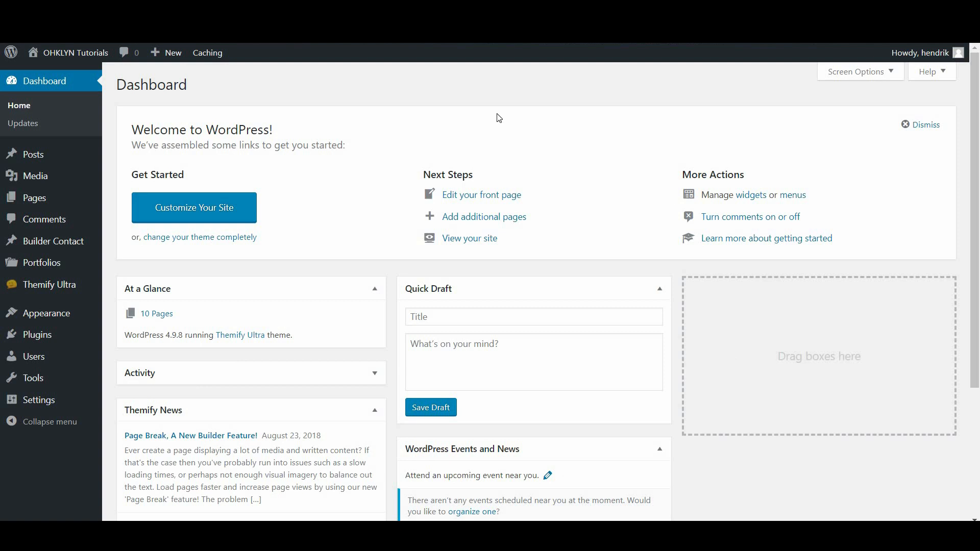
Open Themify Ultra > Themify Settings and look over the General options
mouse_move(79, 291)
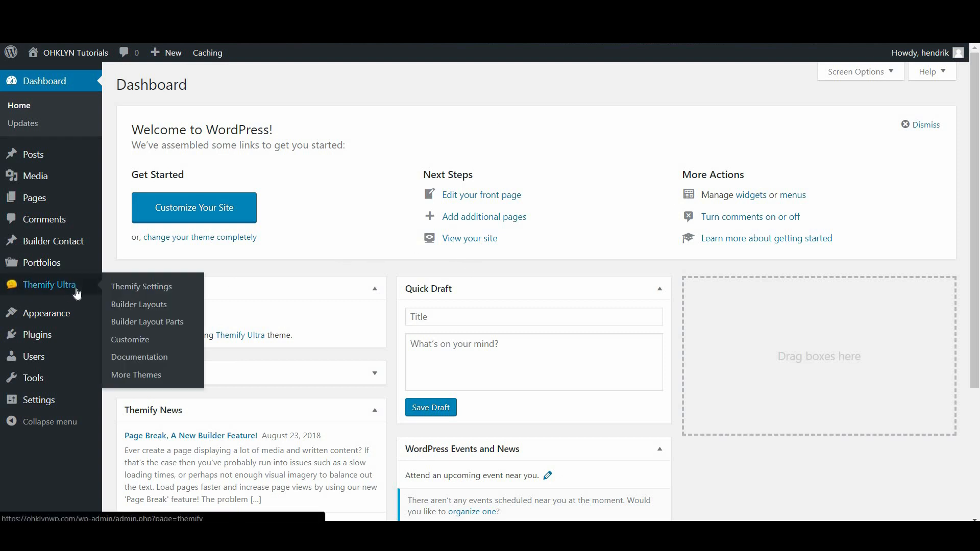
left_click(136, 294)
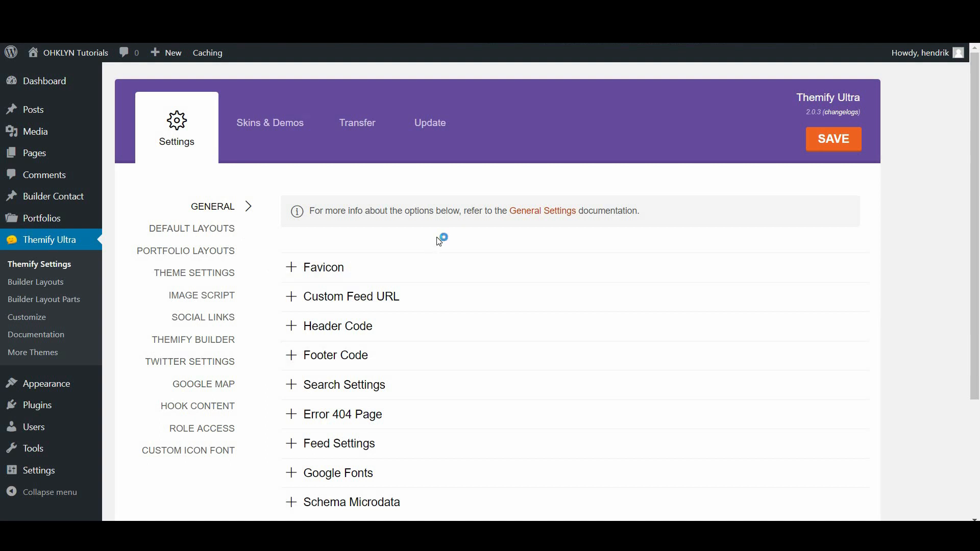
scroll(409, 428, "down", 3)
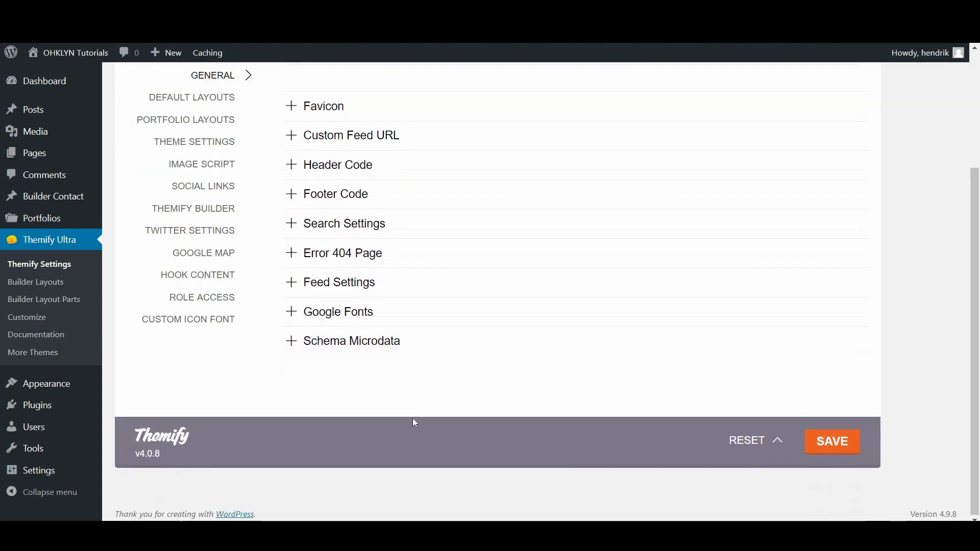
scroll(412, 419, "up", 3)
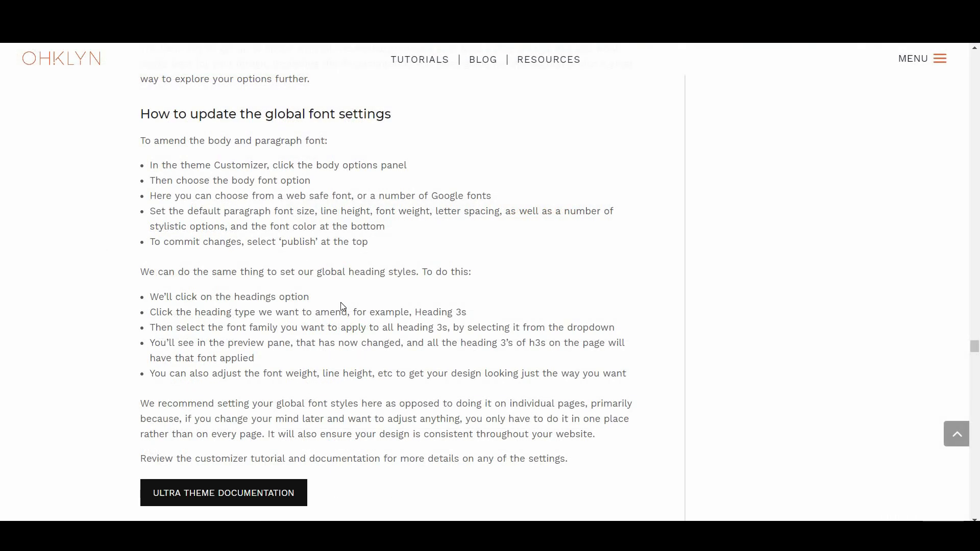
Open the Ultra Theme Documentation and scroll through its video guide and install steps
left_click(243, 502)
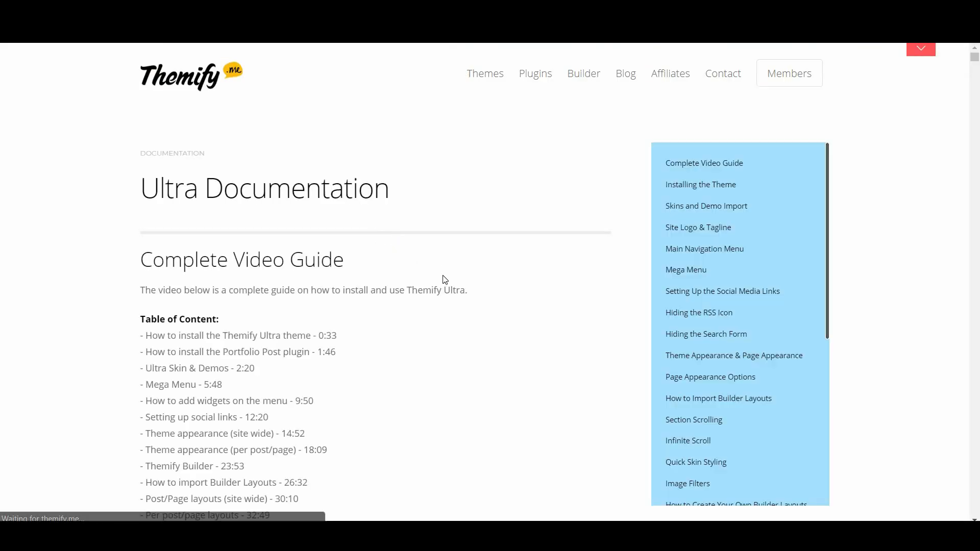
scroll(442, 280, "down", 6)
scroll(444, 274, "down", 3)
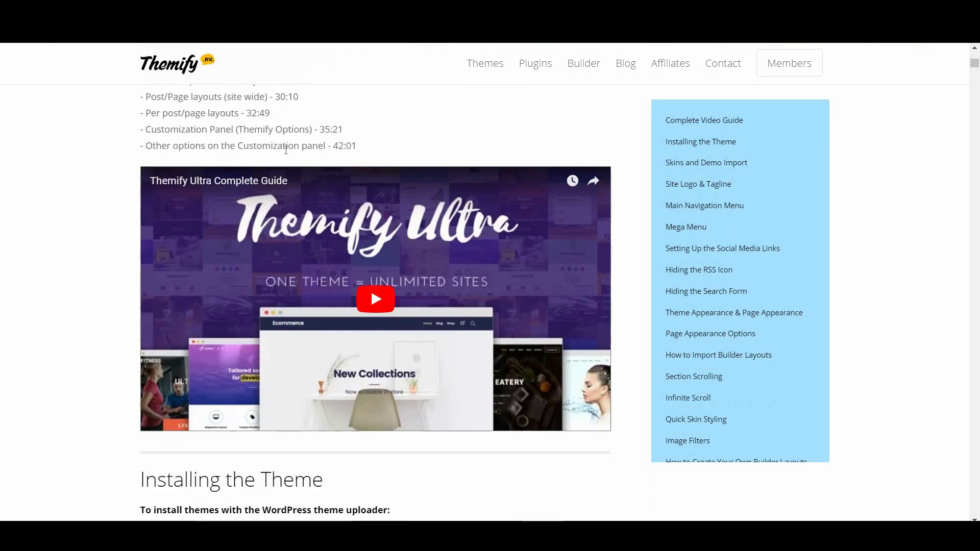
scroll(396, 420, "down", 5)
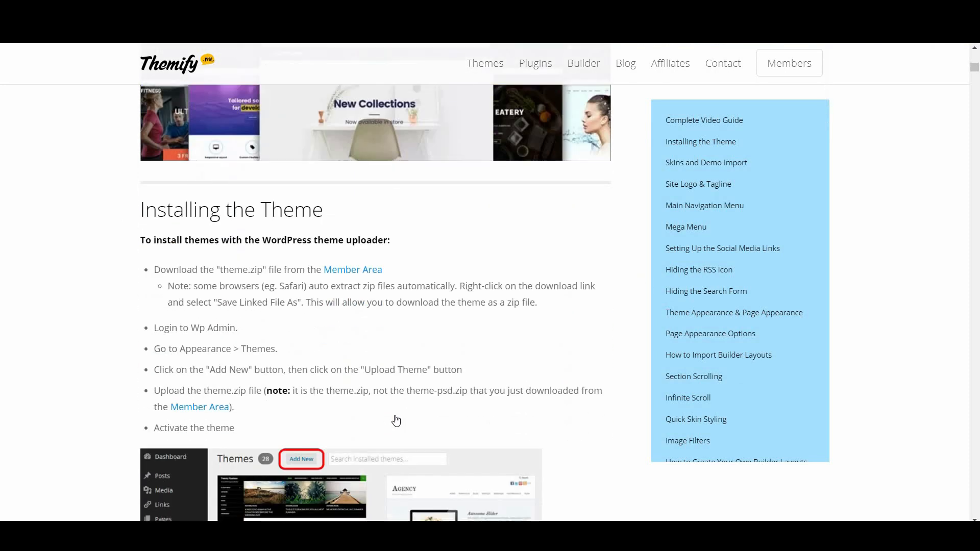
scroll(396, 421, "down", 6)
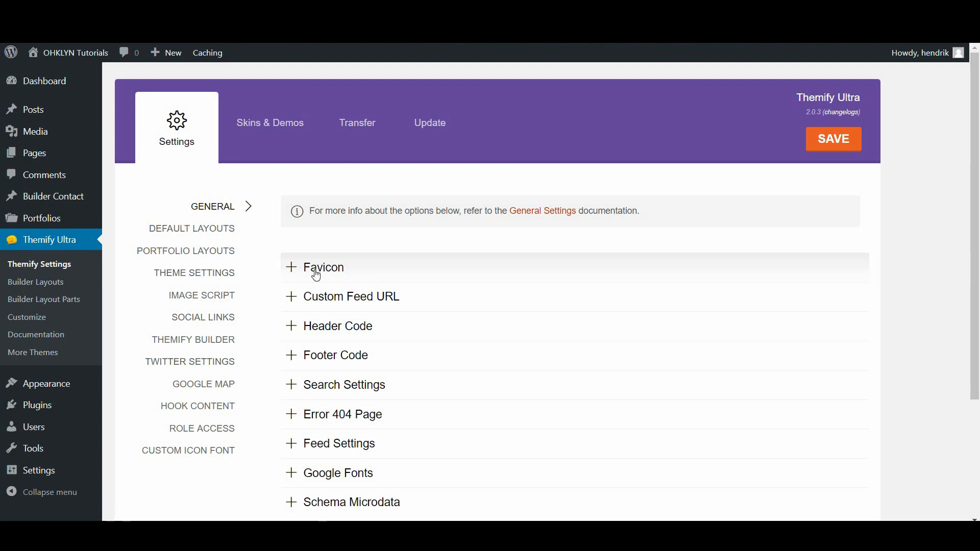
Upload triangleFavicon.png as the Themify Ultra custom favicon and save the settings
left_click(383, 280)
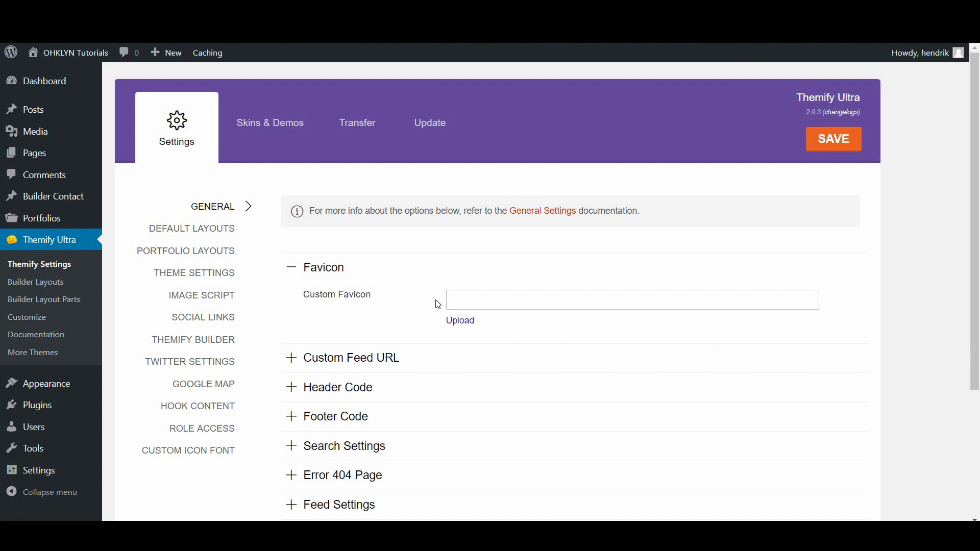
left_click(462, 323)
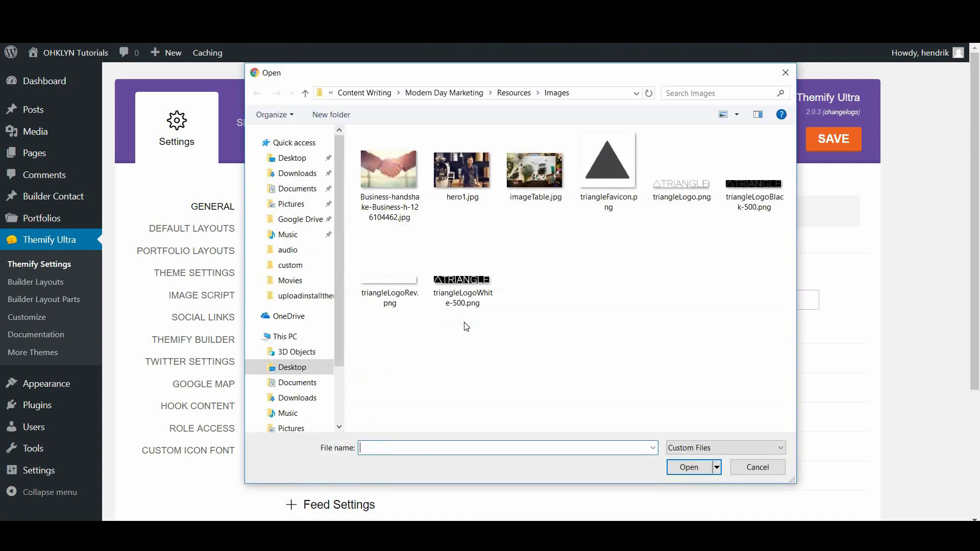
left_click(598, 175)
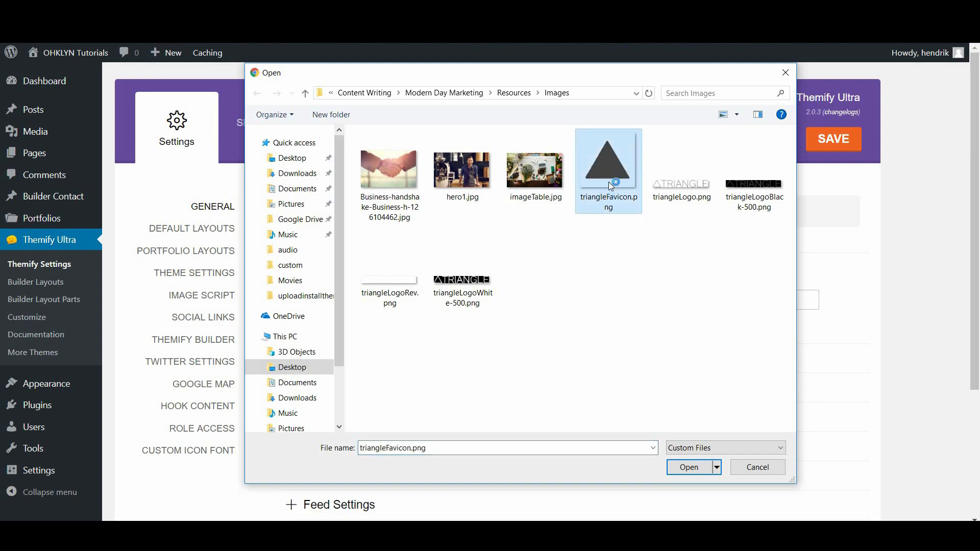
left_click(689, 467)
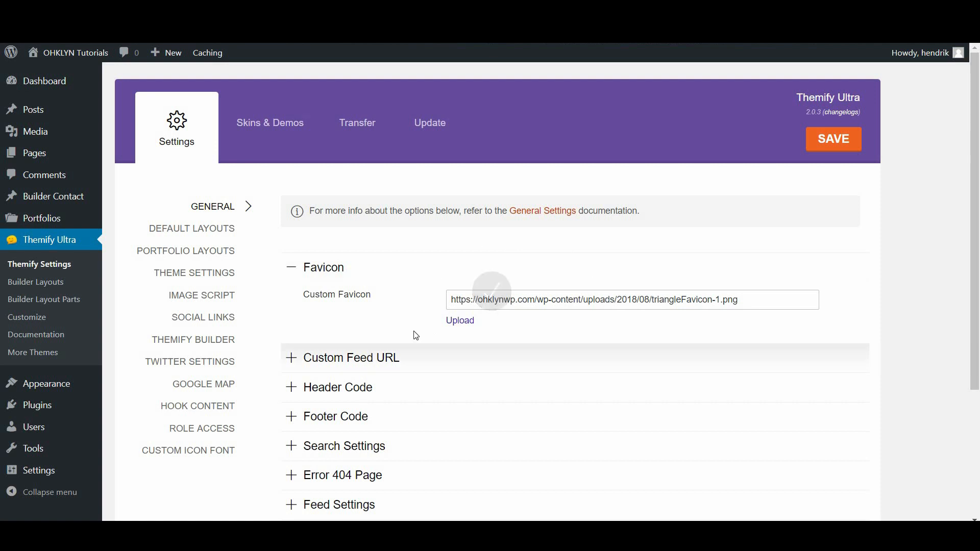
left_click(817, 149)
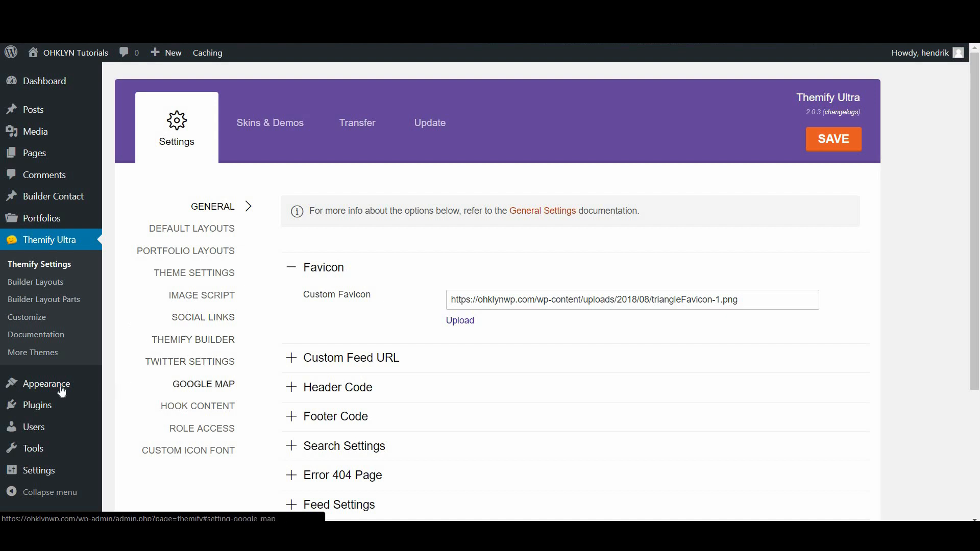
mouse_move(60, 389)
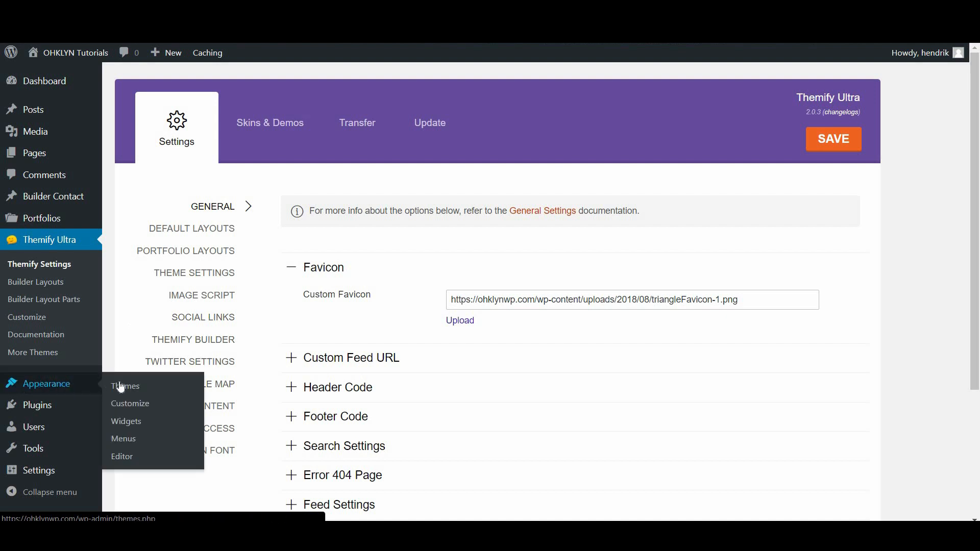
Open the Customizer's Themify Options panel in Basic mode, listing sections from Body to Custom CSS
left_click(137, 408)
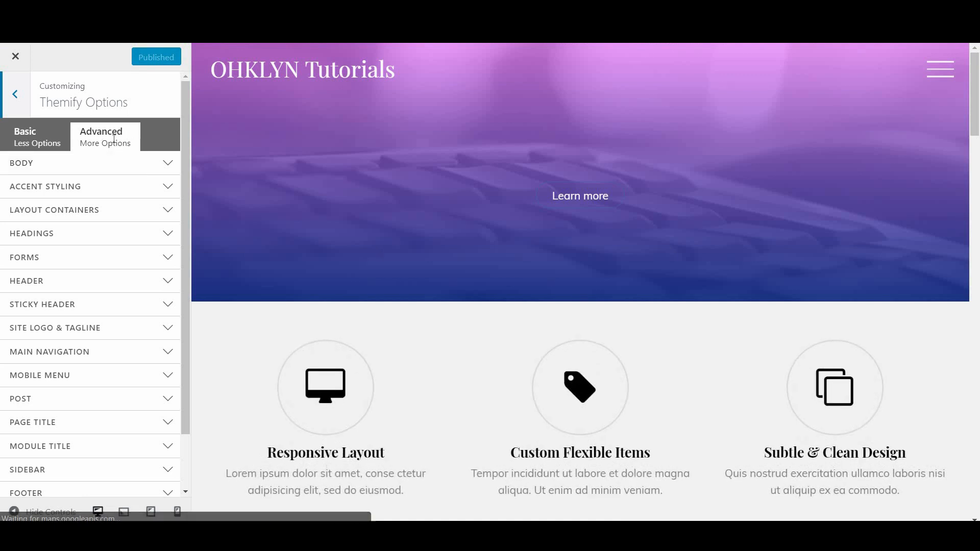
left_click(34, 143)
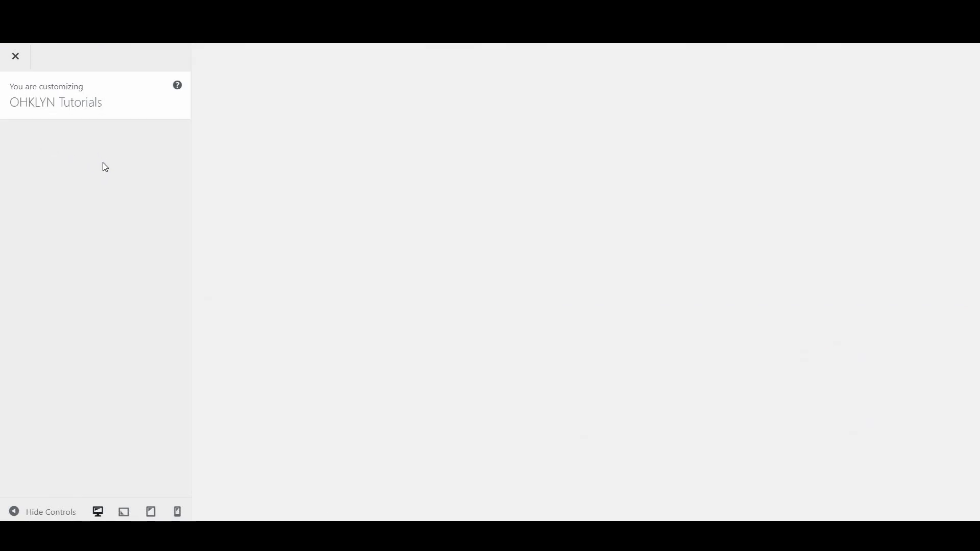
left_click(67, 302)
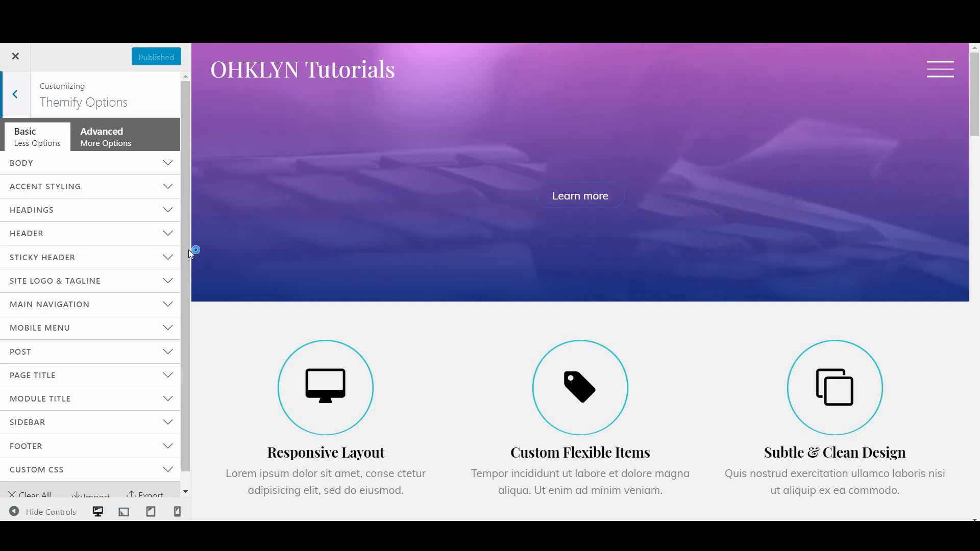
scroll(86, 400, "down", 1)
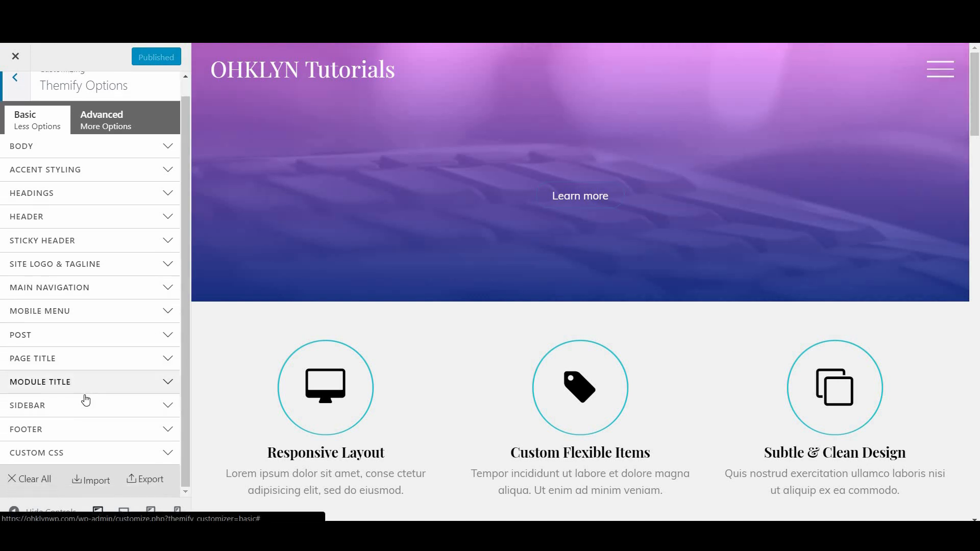
scroll(76, 434, "up", 1)
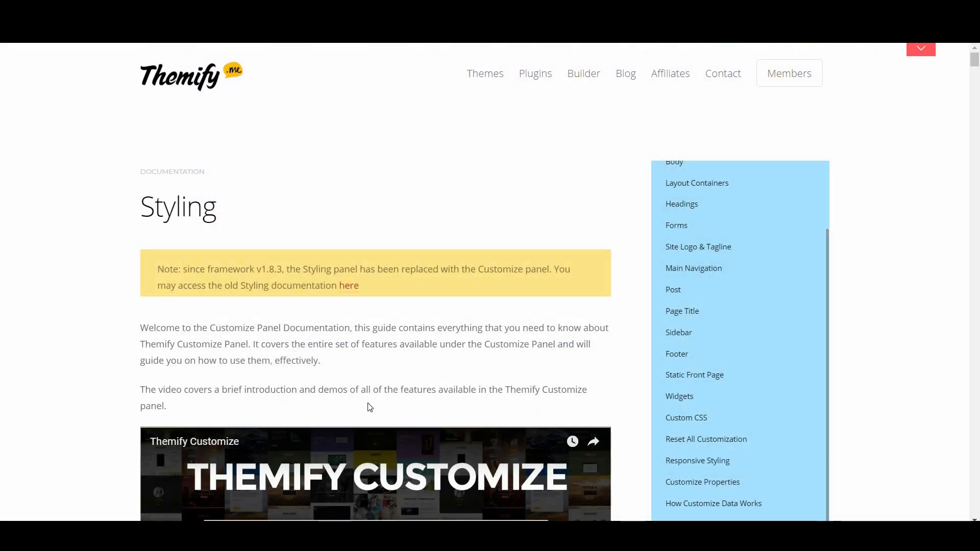
Scroll the Themify Customize Panel docs down to 'How to access Customize Panel'
scroll(368, 409, "down", 5)
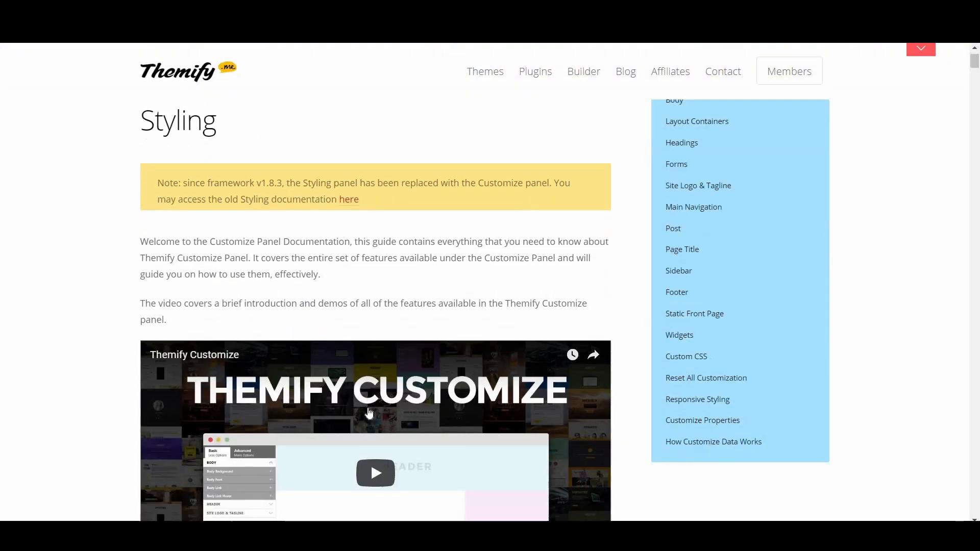
scroll(369, 412, "down", 7)
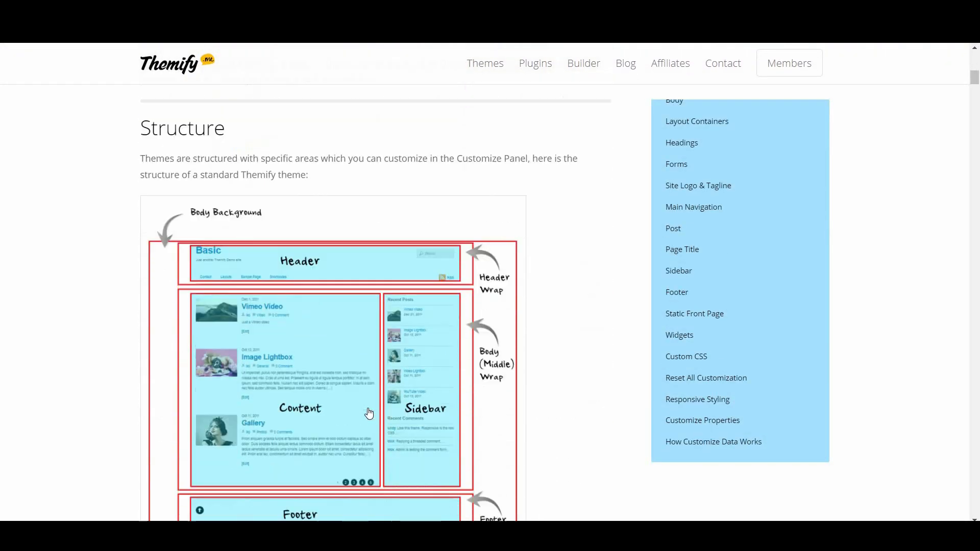
scroll(369, 414, "down", 8)
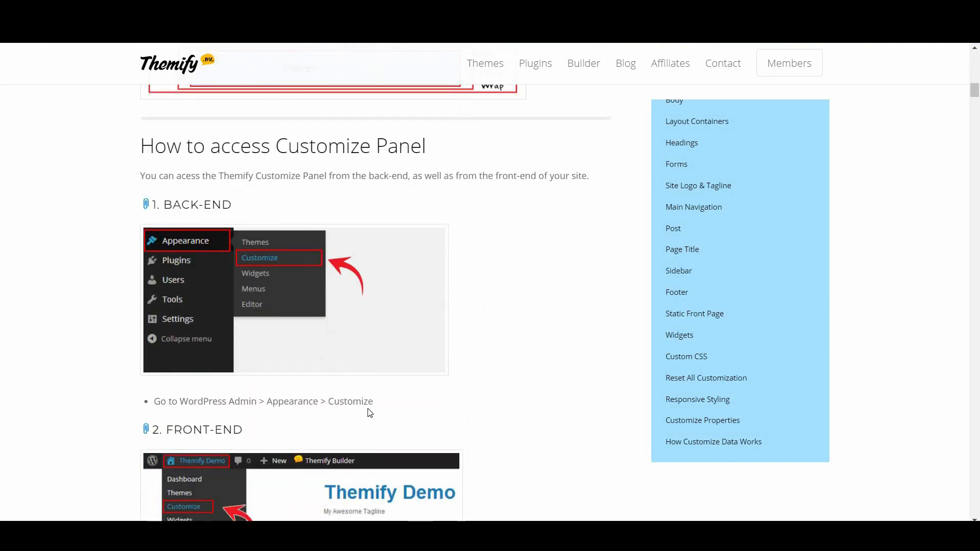
scroll(369, 412, "down", 10)
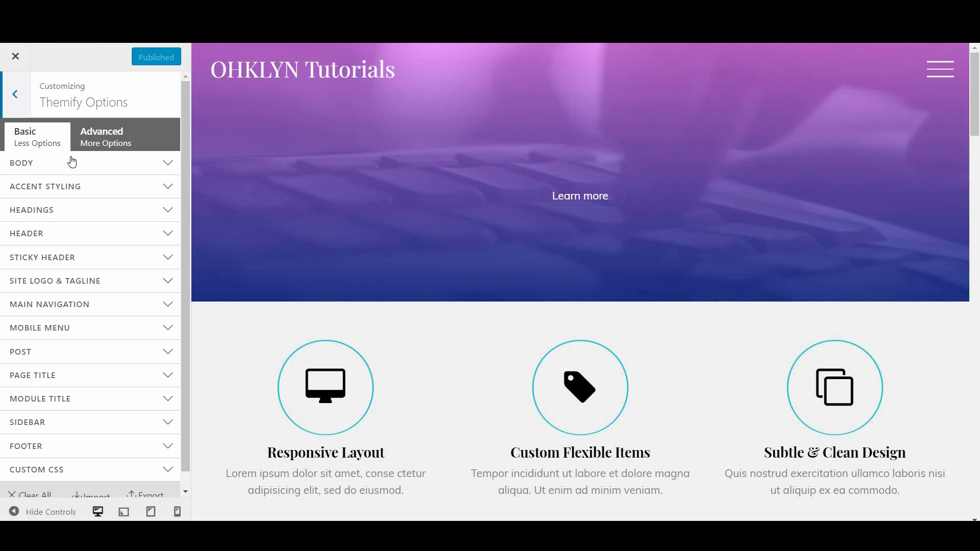
Switch the Site Logo option from the text site title to Logo Image
left_click(88, 280)
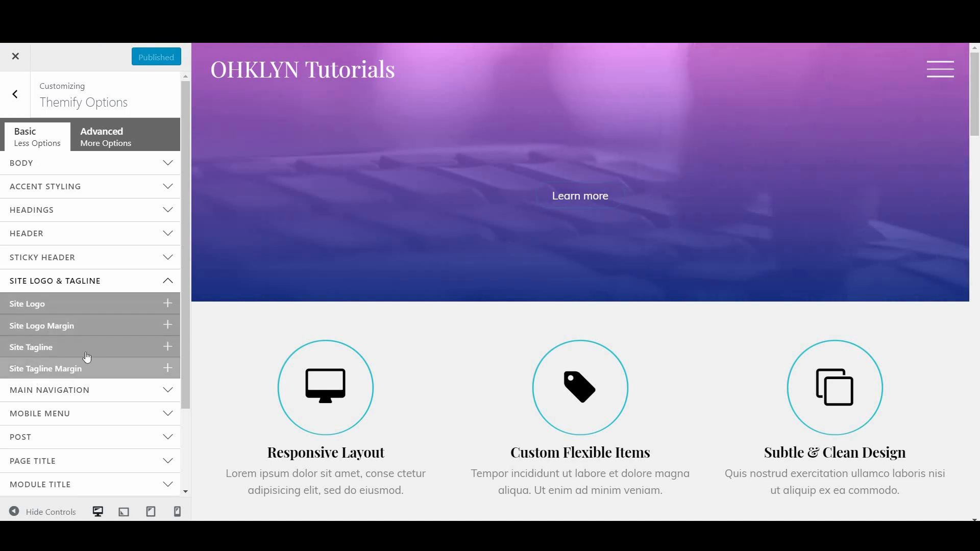
left_click(71, 306)
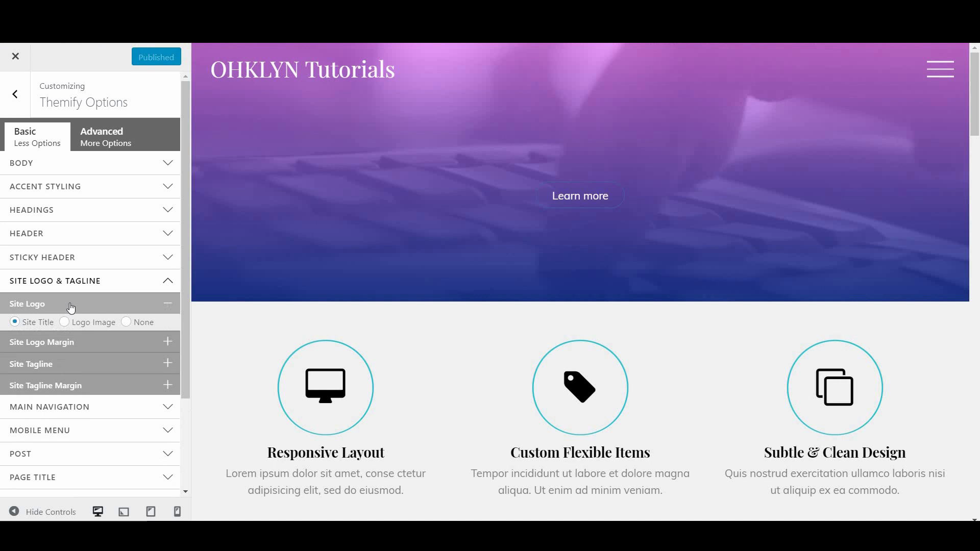
scroll(71, 308, "down", 2)
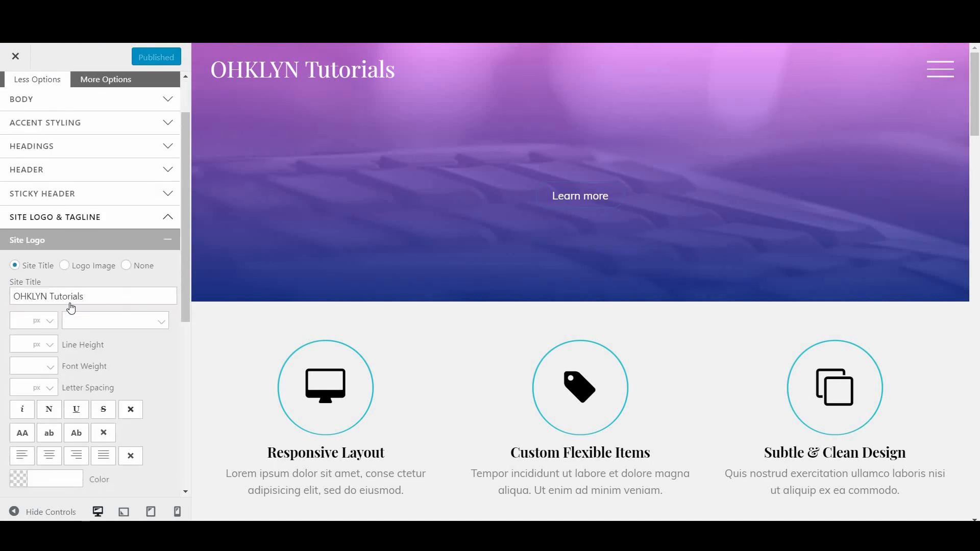
scroll(71, 307, "down", 2)
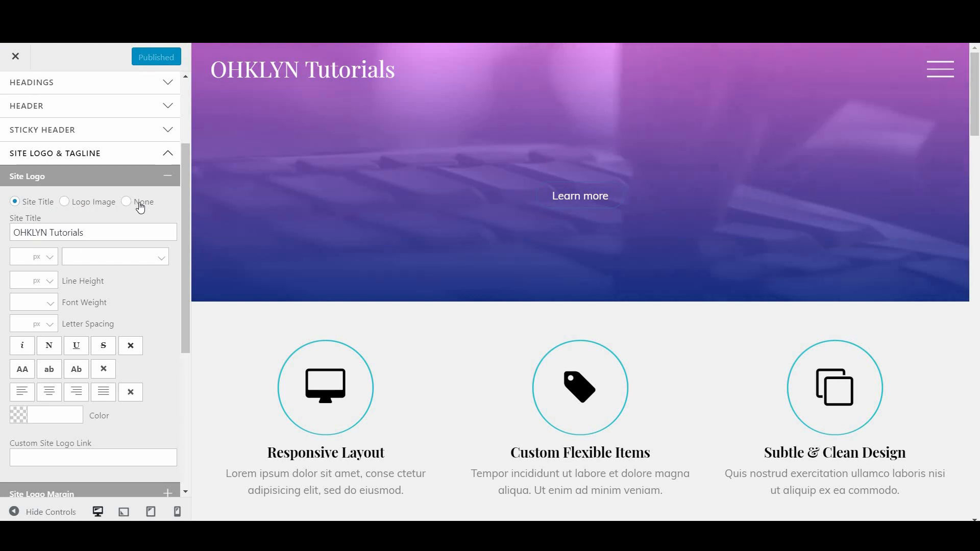
left_click(79, 204)
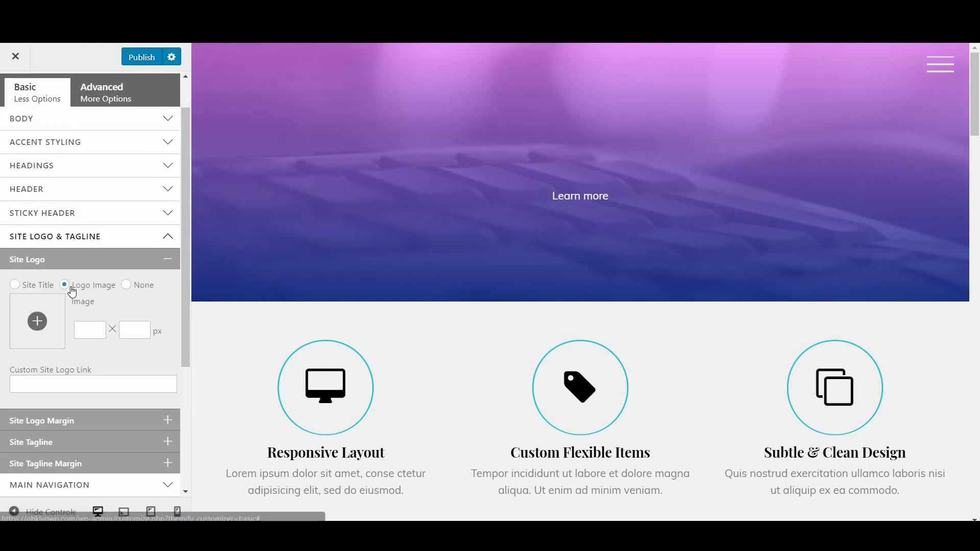
Upload triangleLogo.png and insert it as the site logo image
left_click(37, 321)
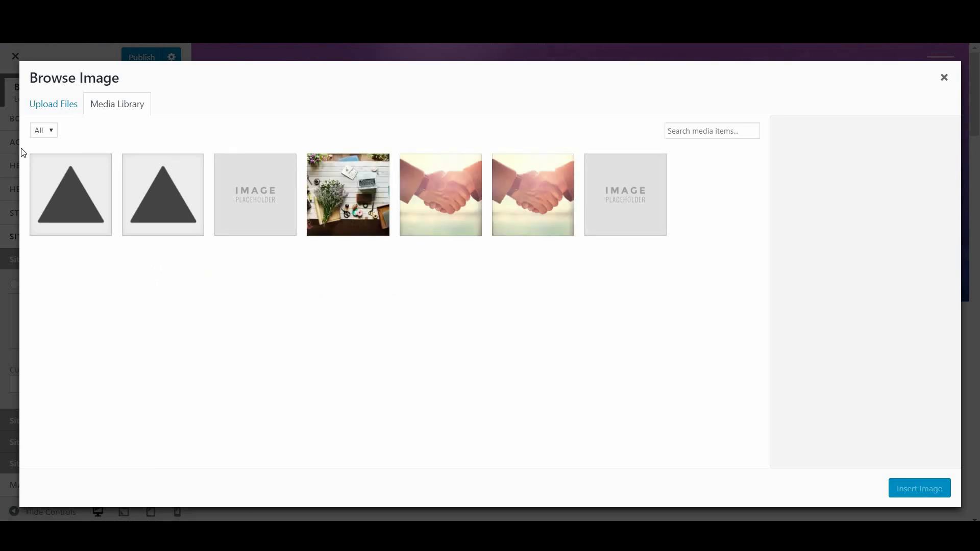
left_click(81, 111)
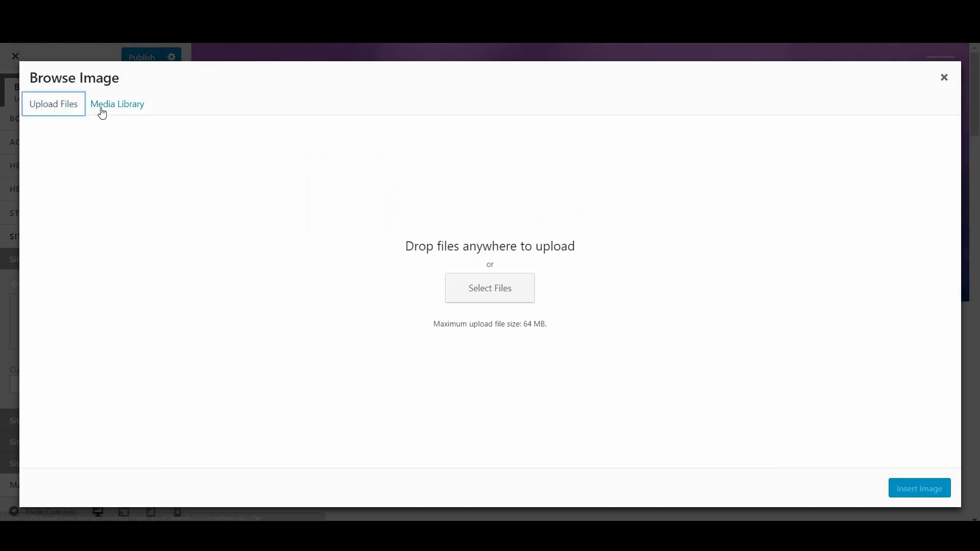
left_click(102, 107)
left_click(45, 107)
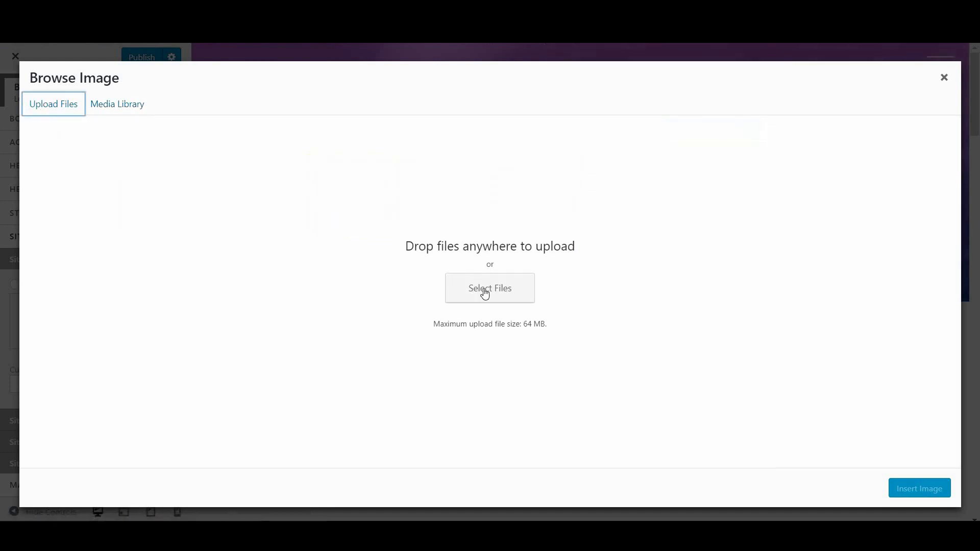
left_click(487, 293)
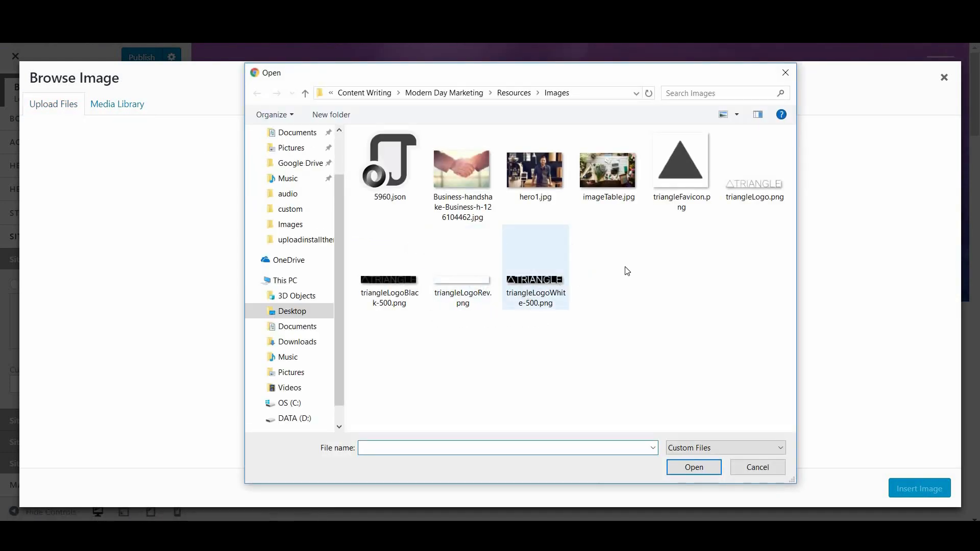
double_click(746, 194)
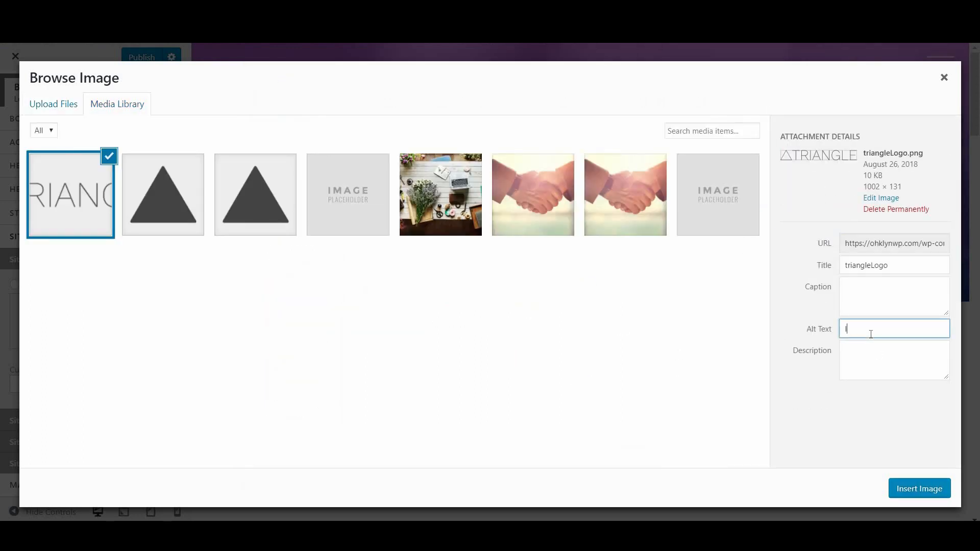
left_click(916, 498)
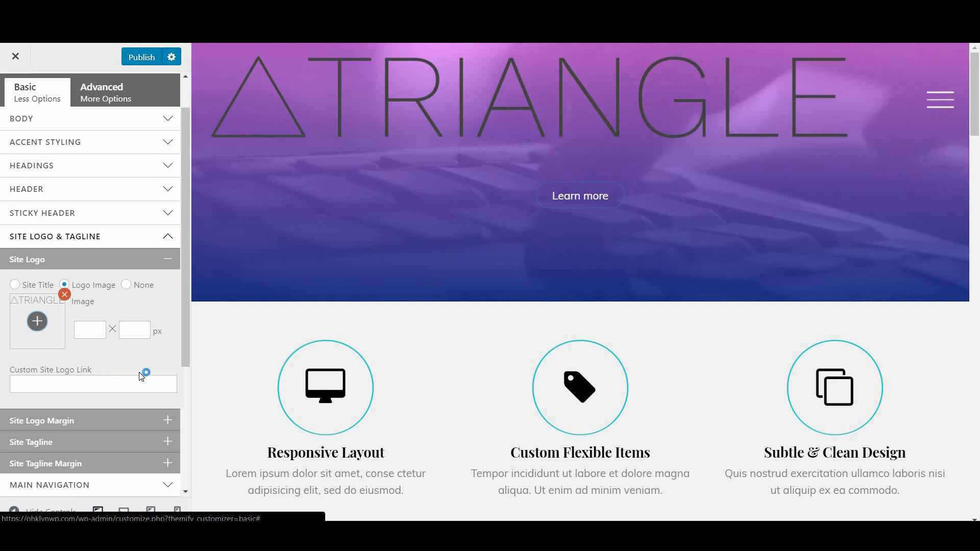
Set the logo width to 200 px and publish the change
left_click(92, 335)
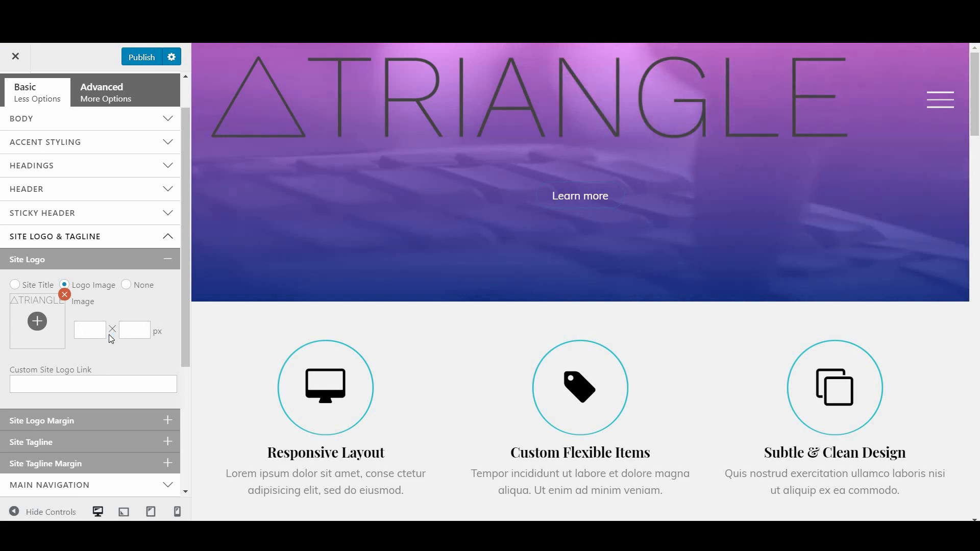
type("200")
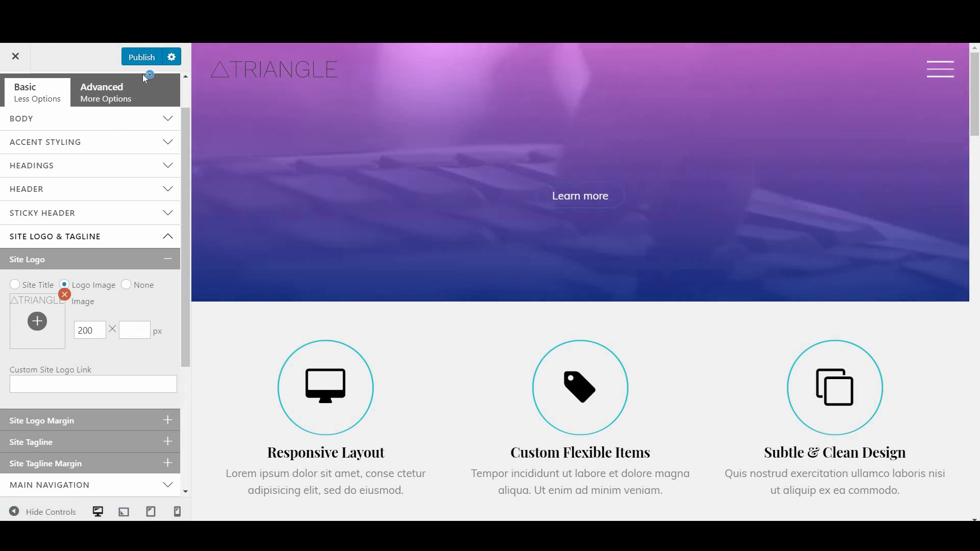
left_click(134, 53)
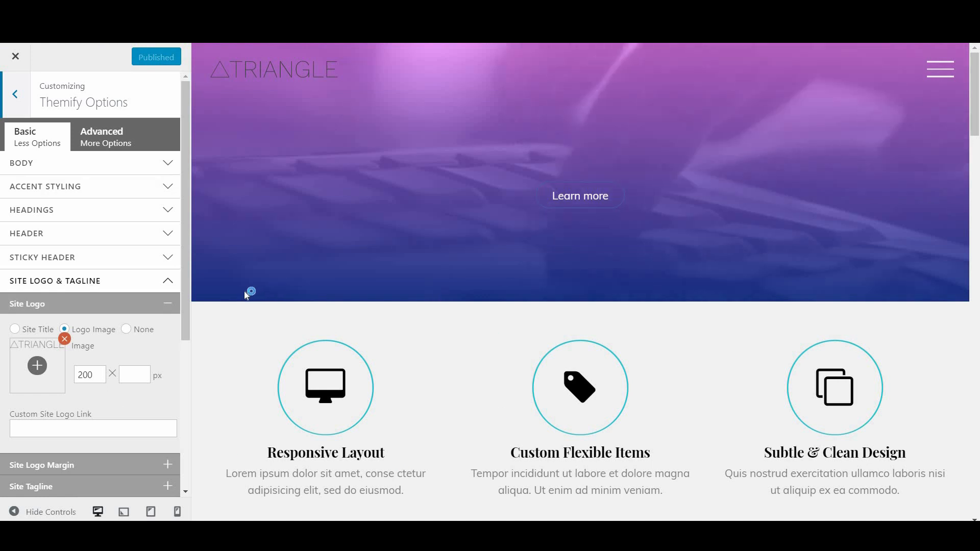
left_click(156, 310)
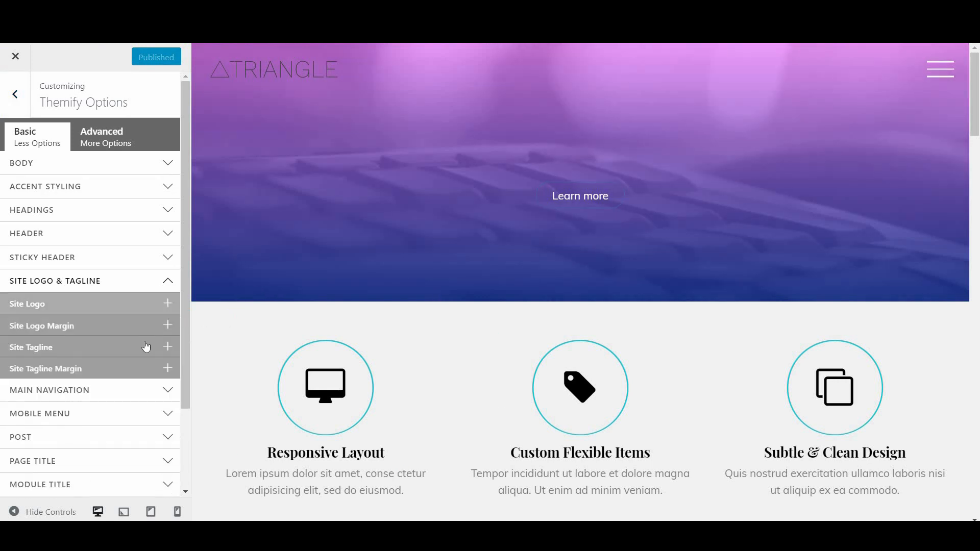
left_click(144, 346)
scroll(127, 392, "down", 1)
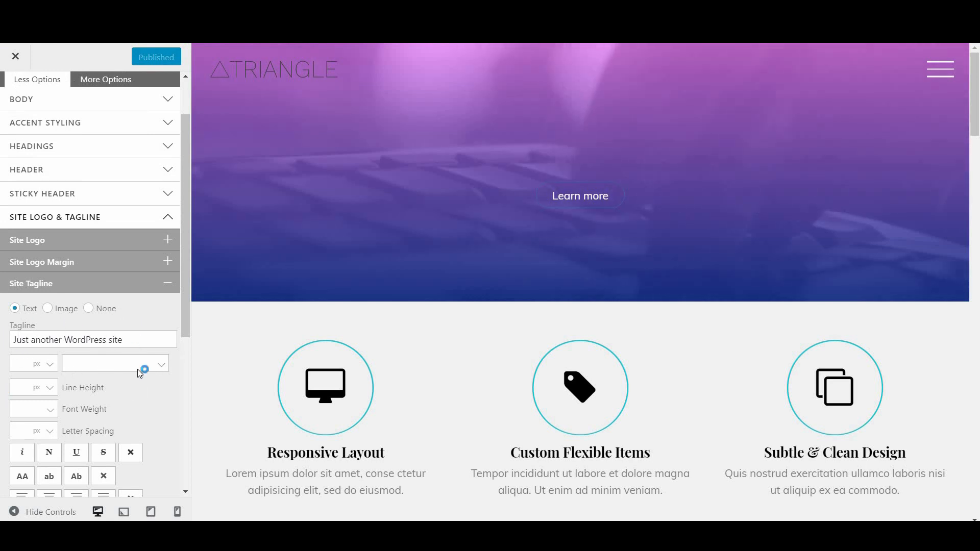
Set Site Tagline to None, publish, and collapse the Site Logo & Tagline section
left_click(102, 312)
scroll(103, 315, "down", 1)
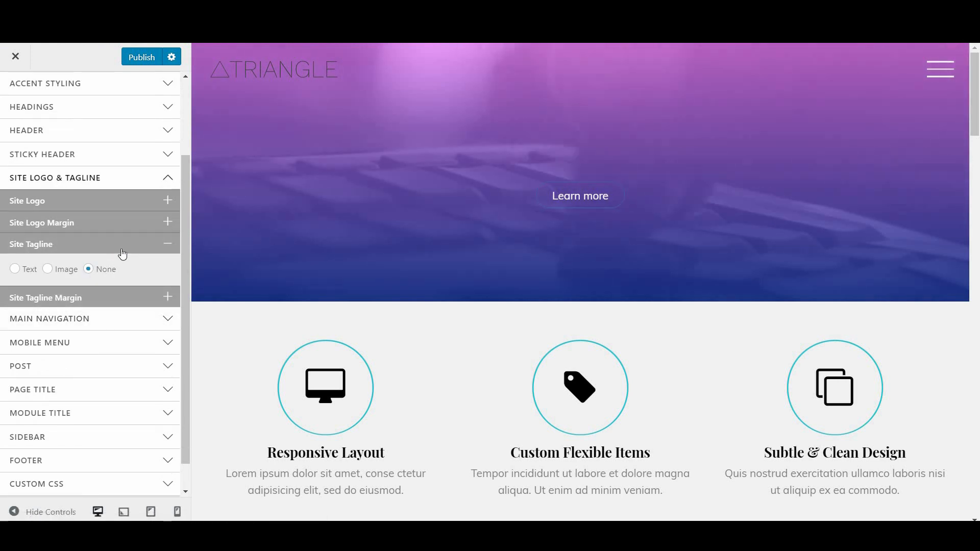
left_click(136, 58)
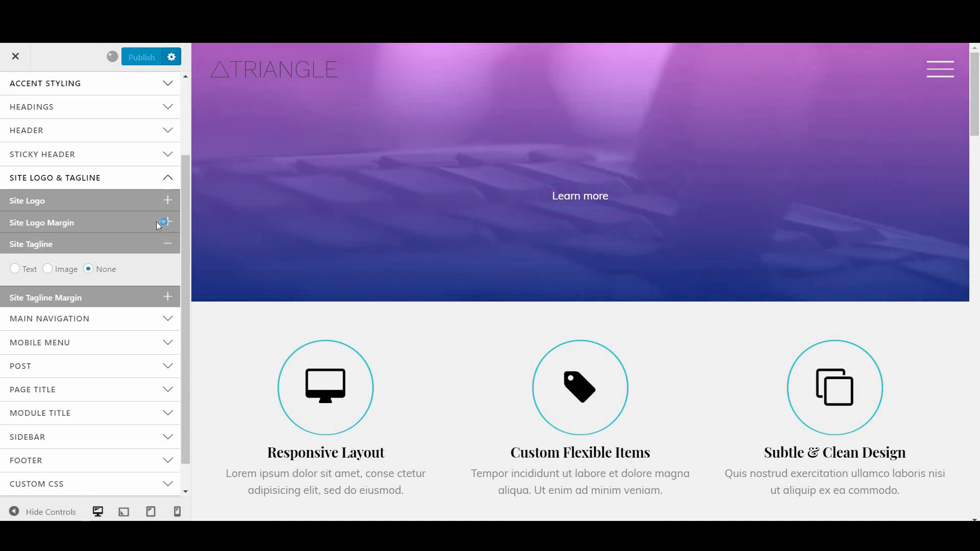
left_click(158, 246)
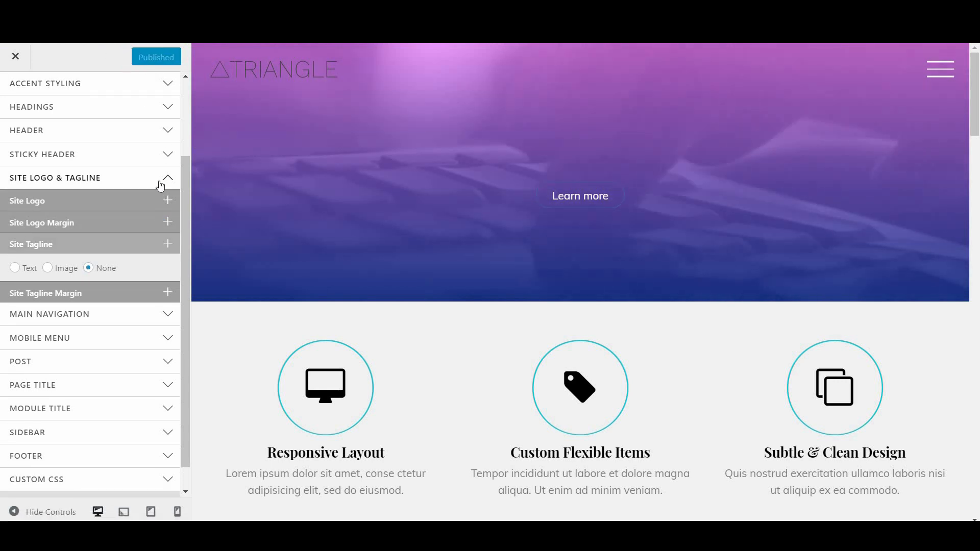
left_click(160, 186)
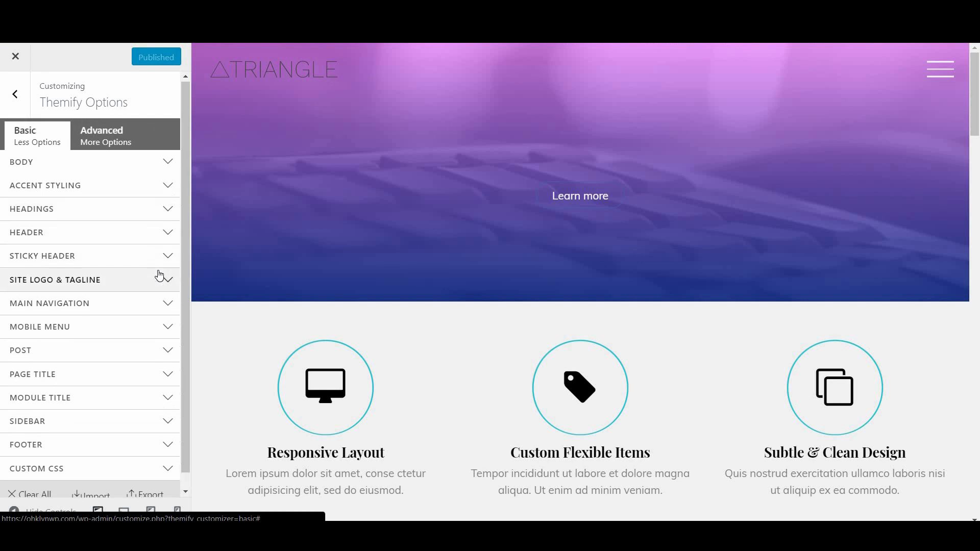
Set the Accent Styling accent font colour to #0ddadd, then collapse the section
left_click(117, 191)
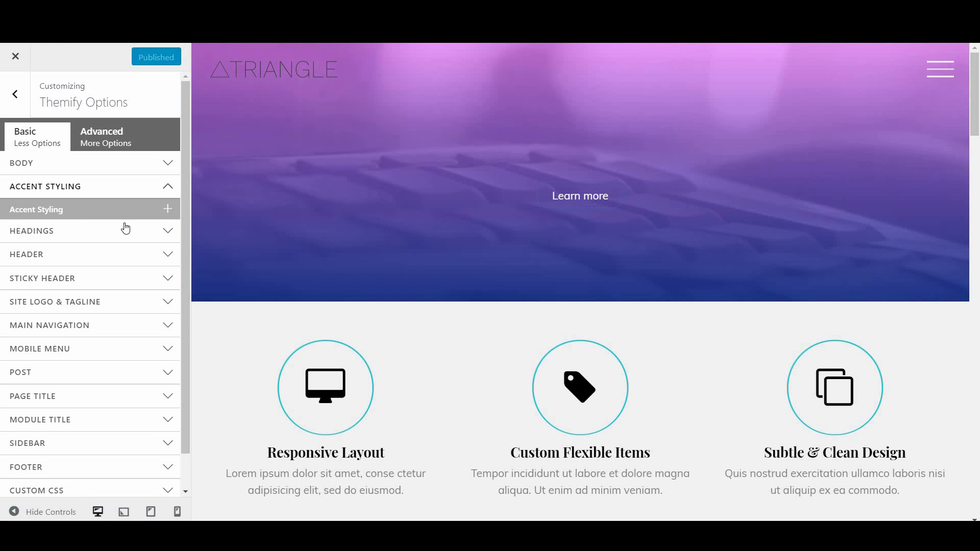
left_click(89, 214)
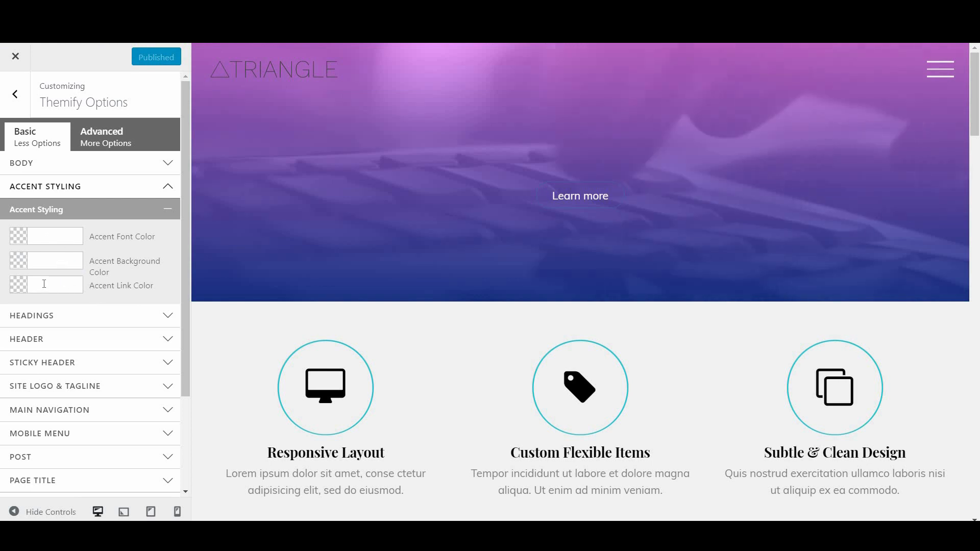
left_click(55, 235)
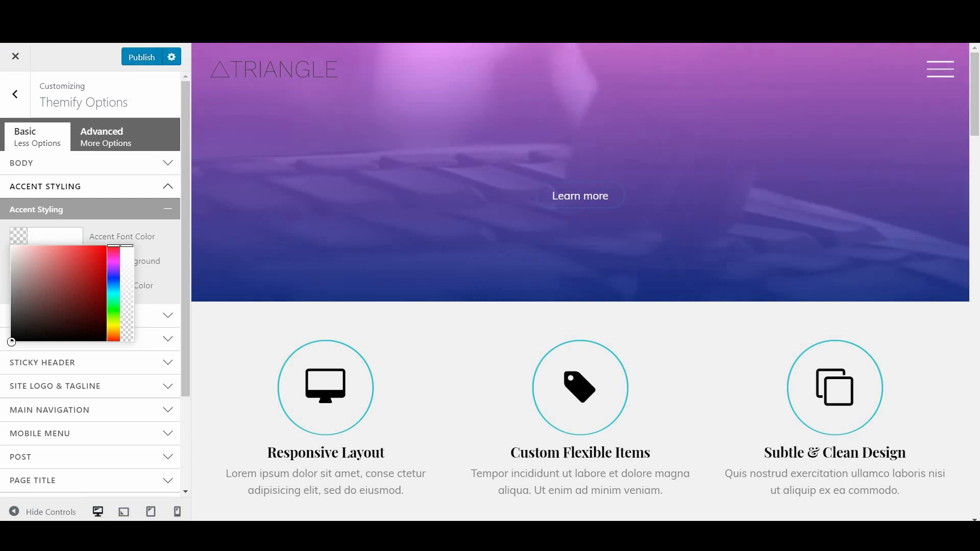
left_click_drag(85, 262, 75, 282)
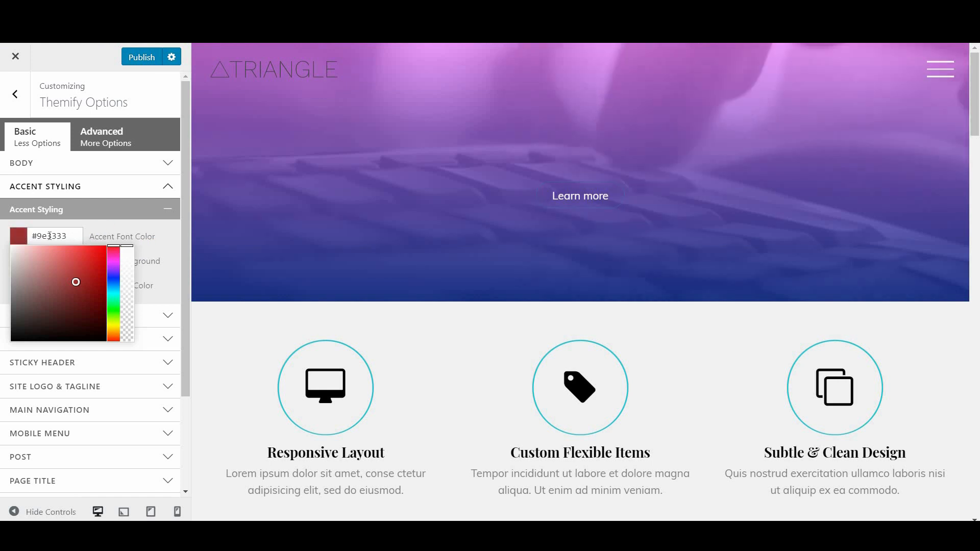
left_click_drag(49, 236, 67, 236)
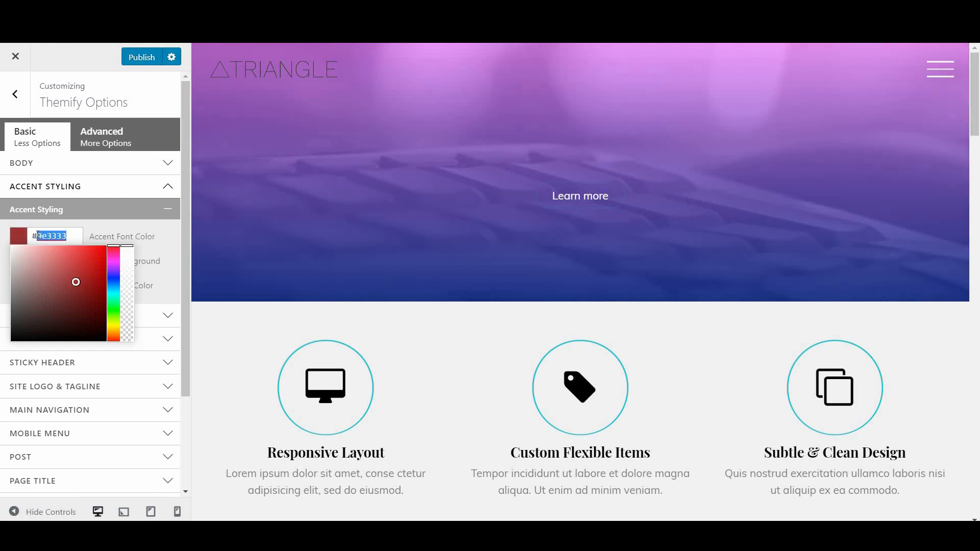
type("0ddadd")
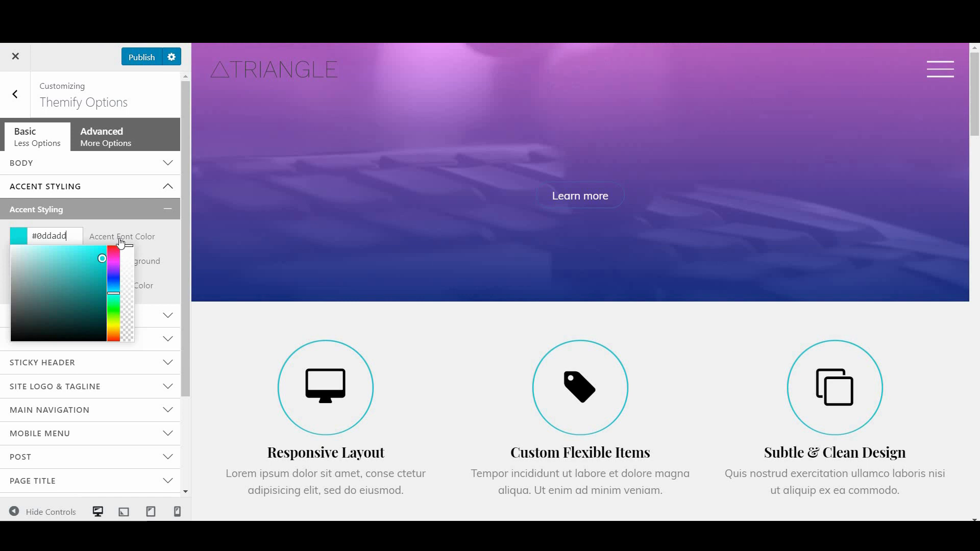
left_click(173, 244)
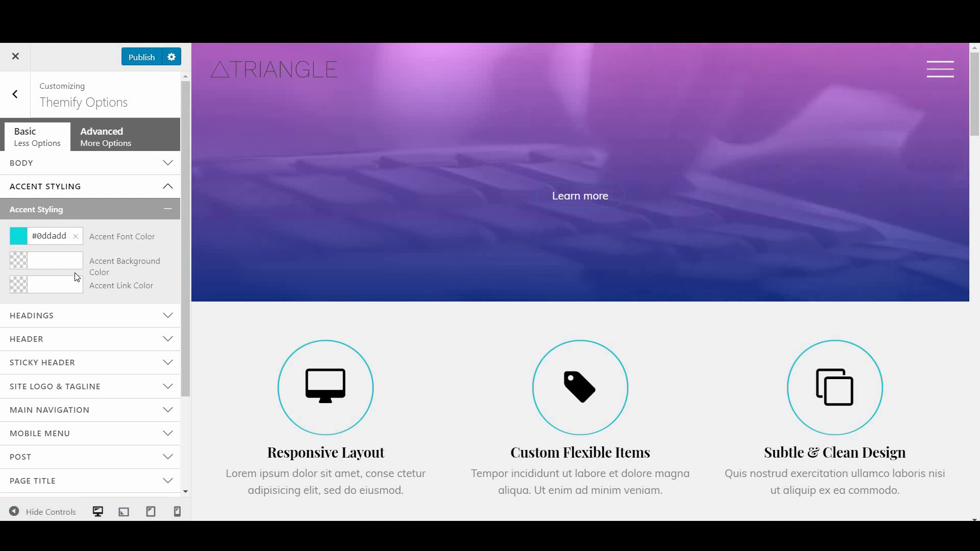
left_click(167, 214)
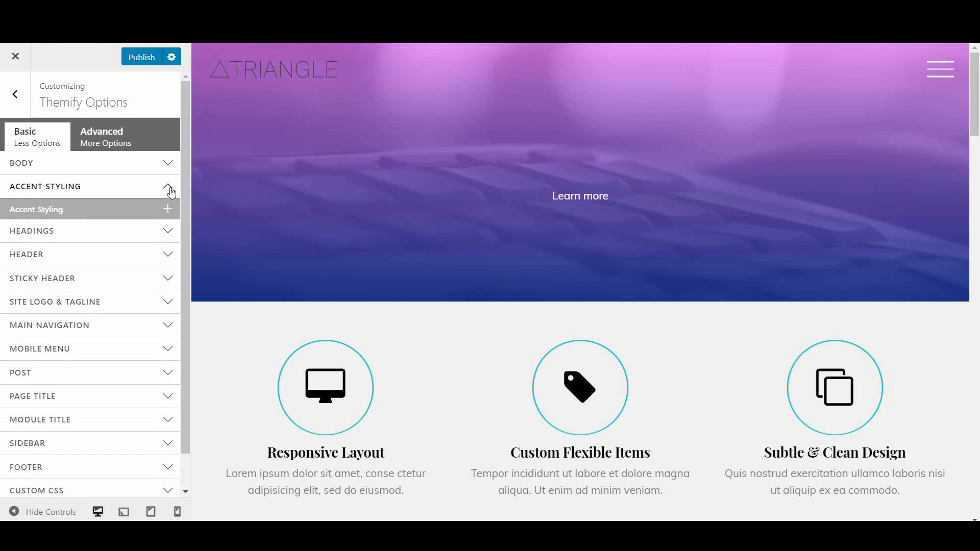
left_click(171, 193)
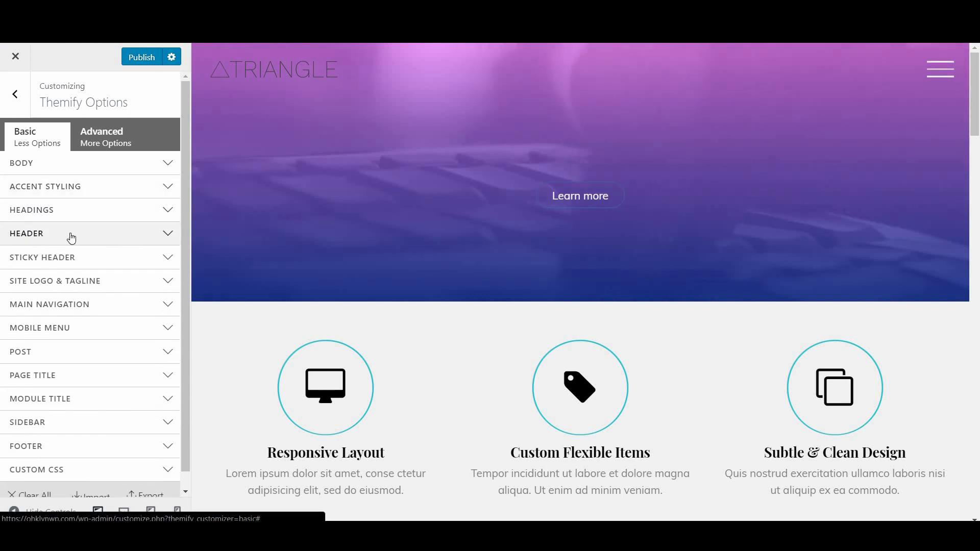
left_click(71, 236)
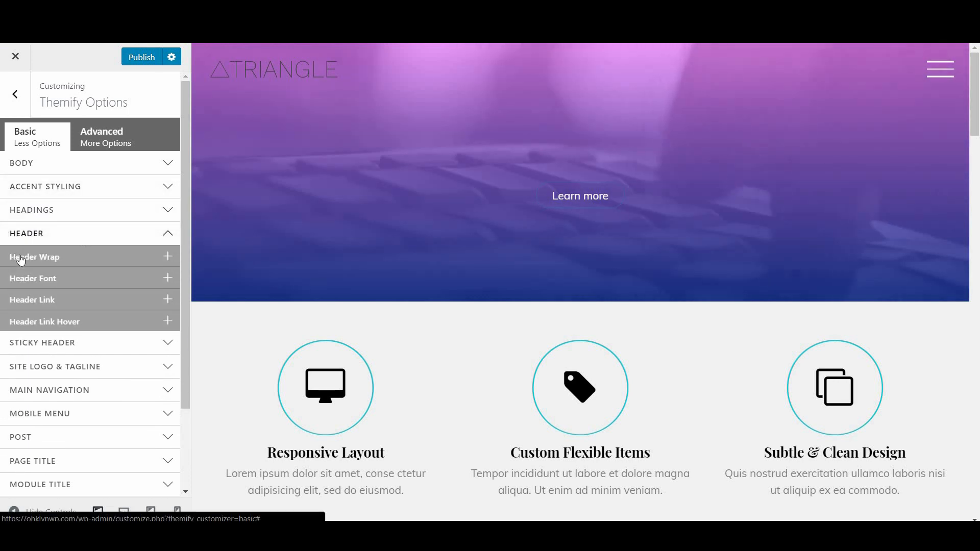
left_click(20, 258)
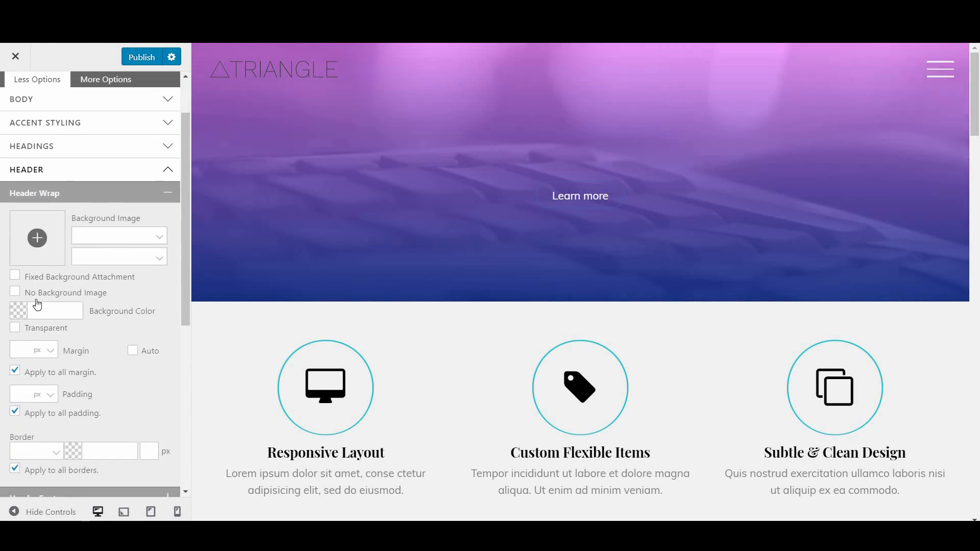
left_click(38, 314)
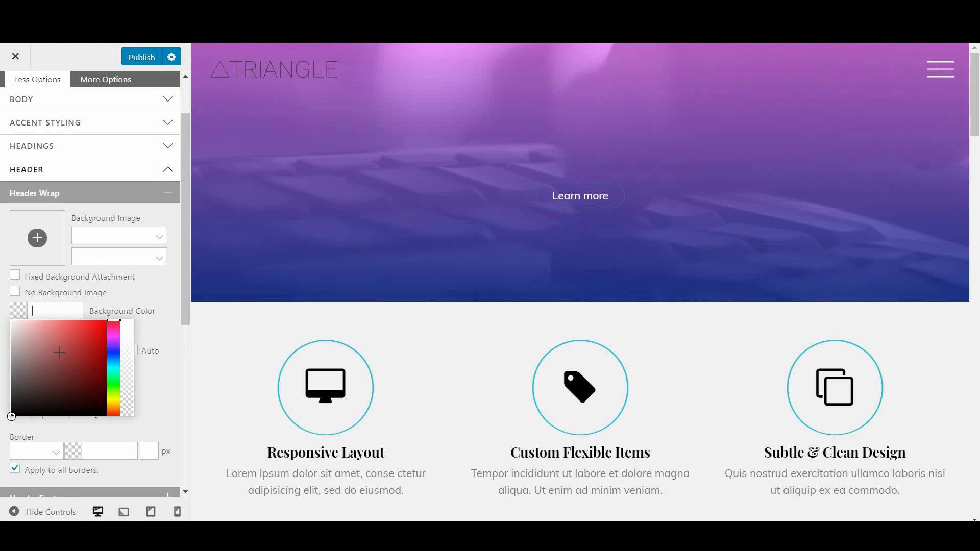
left_click(58, 335)
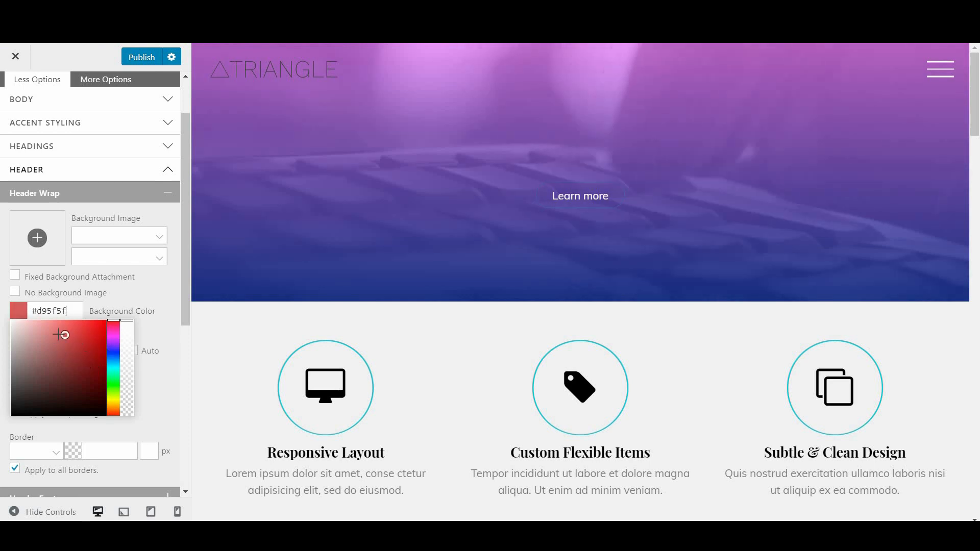
left_click(136, 297)
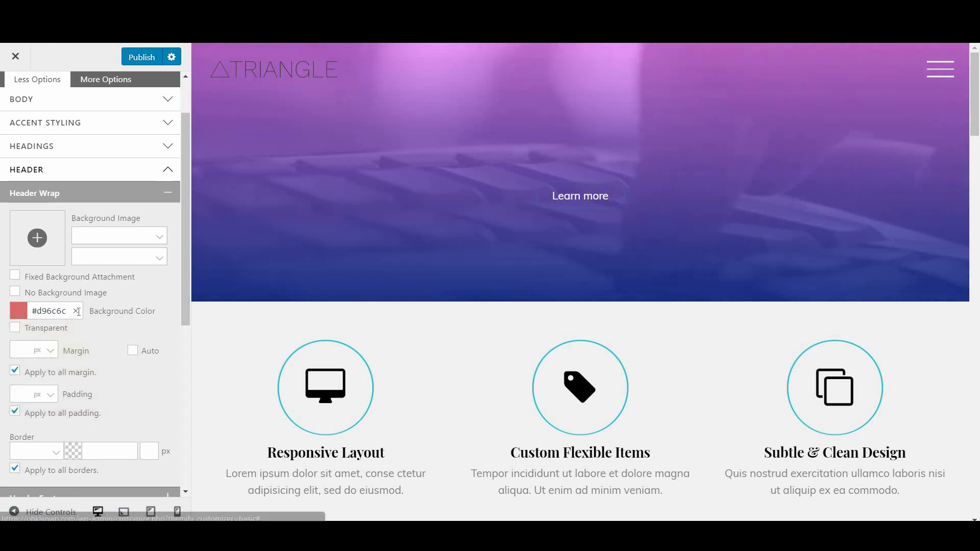
left_click(76, 311)
left_click(99, 194)
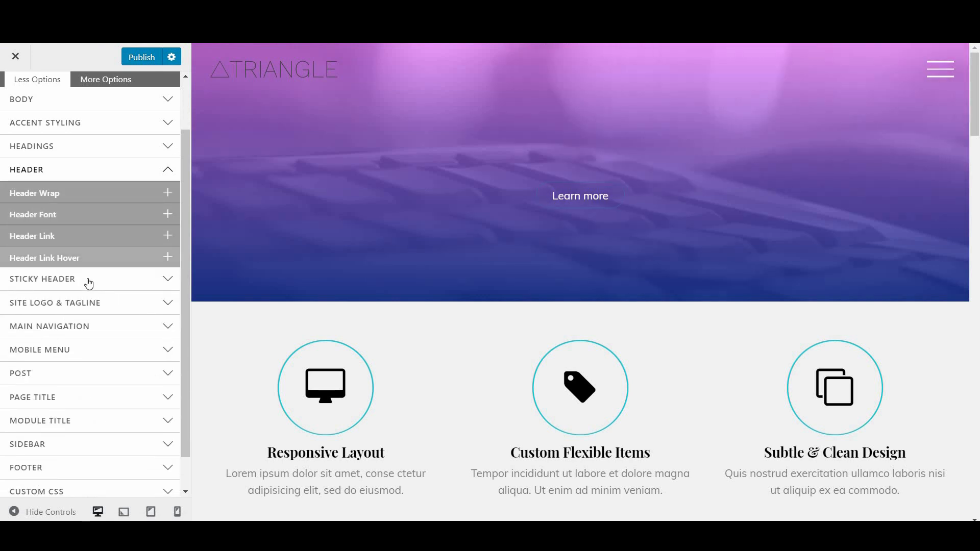
left_click(87, 280)
left_click(110, 239)
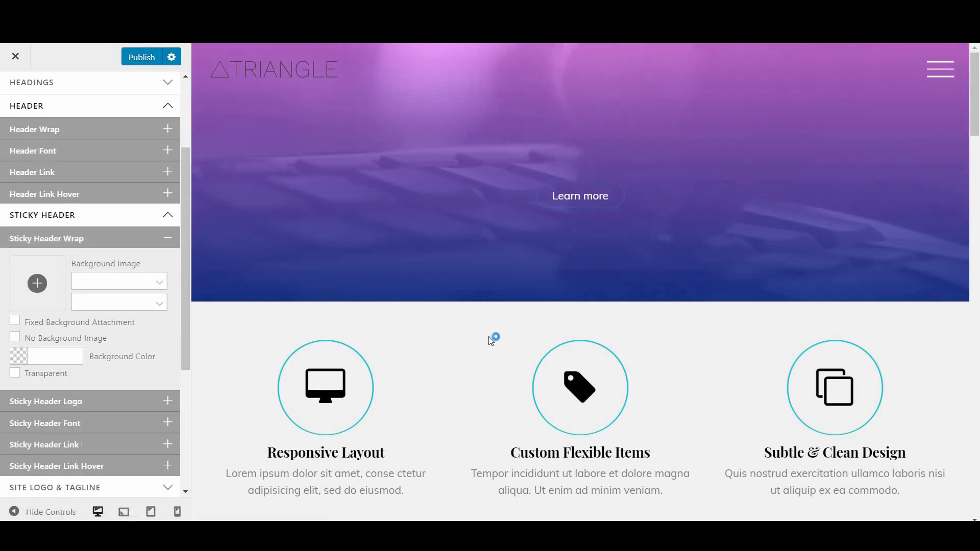
scroll(490, 339, "down", 10)
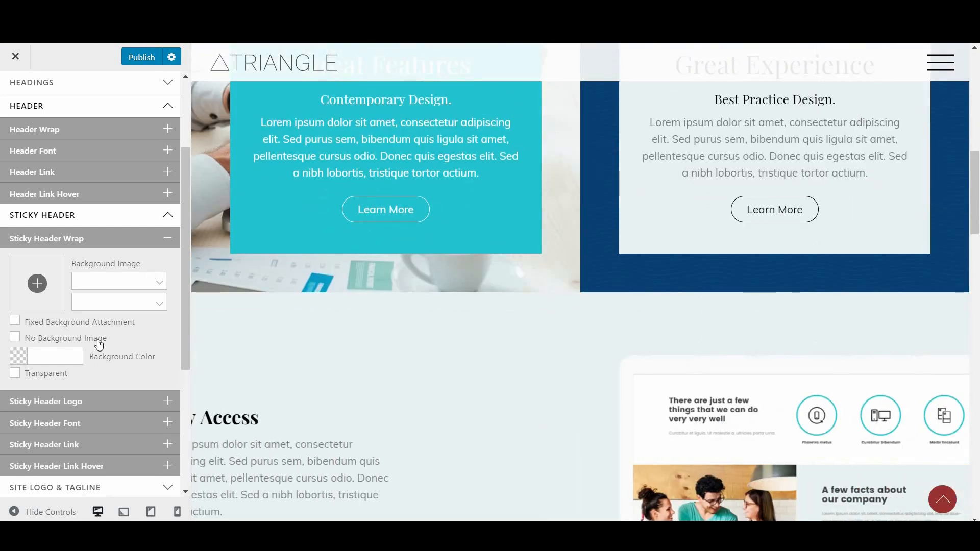
left_click(55, 356)
left_click(91, 299)
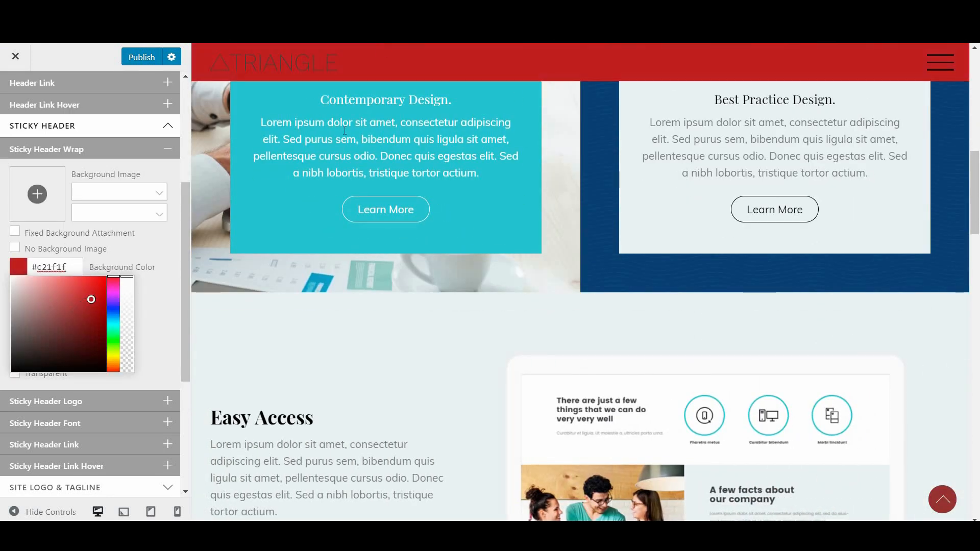
left_click(168, 321)
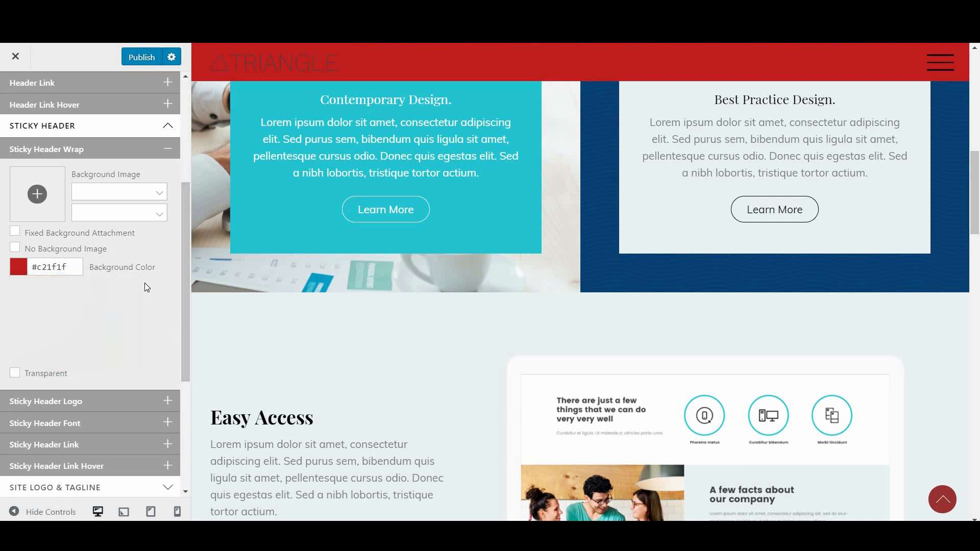
left_click(75, 267)
left_click(132, 152)
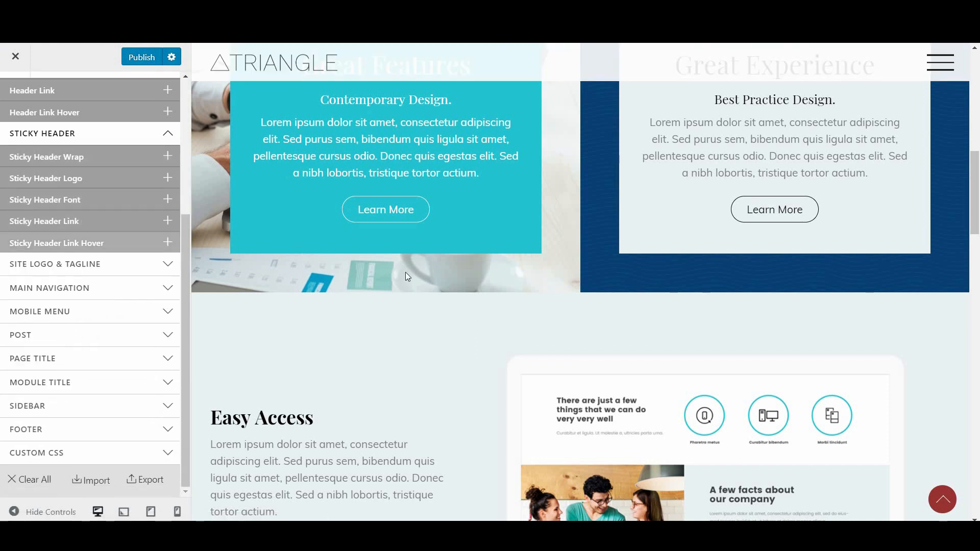
scroll(502, 284, "up", 5)
scroll(503, 286, "up", 5)
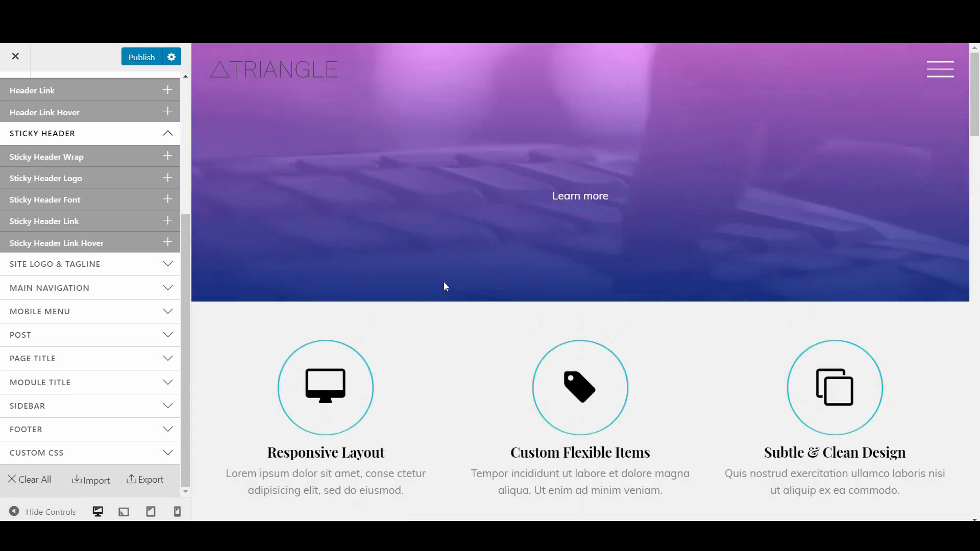
scroll(90, 256, "up", 4)
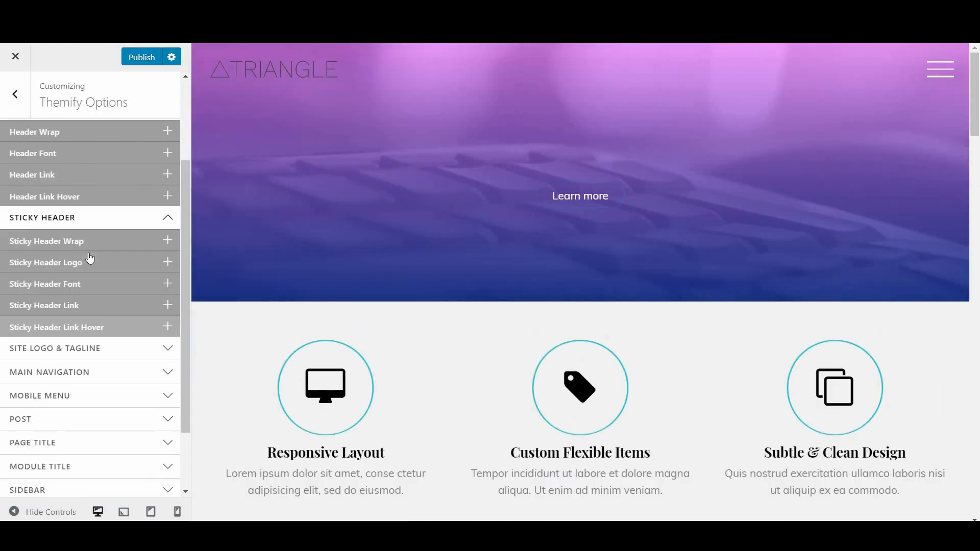
left_click(168, 349)
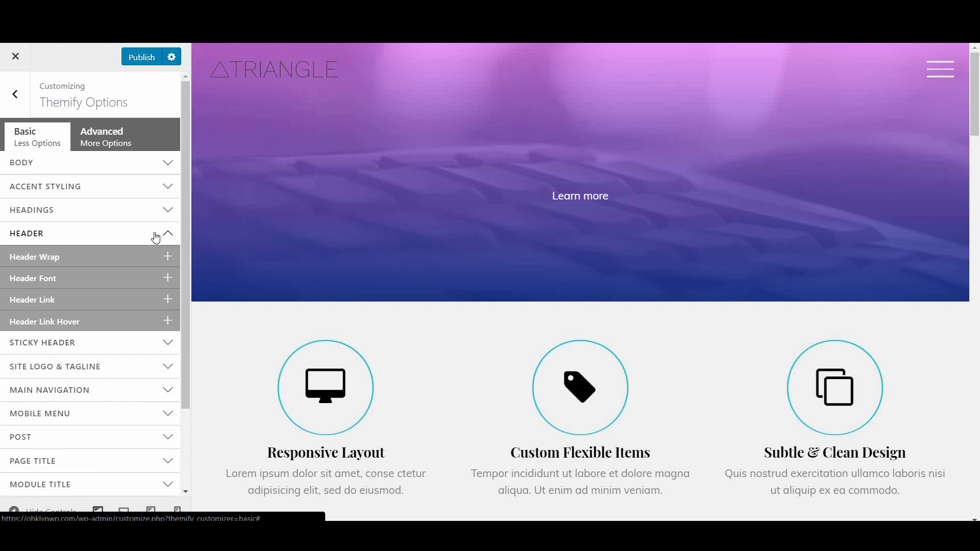
left_click(158, 236)
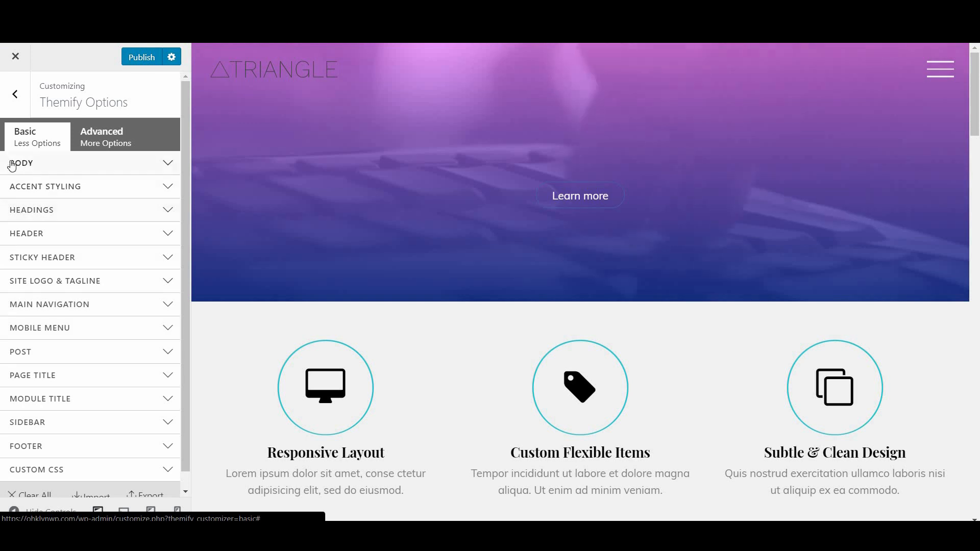
Expand Body Font settings and browse the font family list without choosing one
left_click(132, 171)
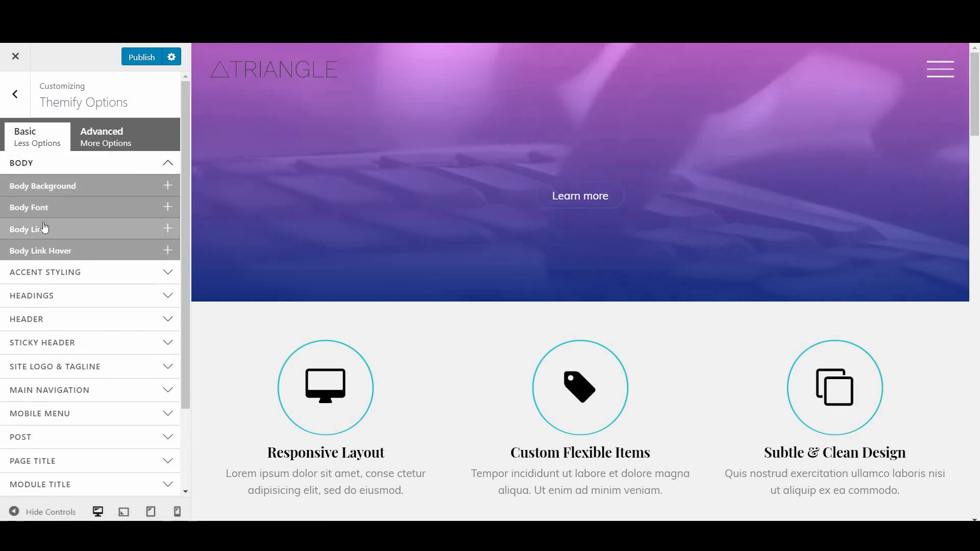
left_click(59, 212)
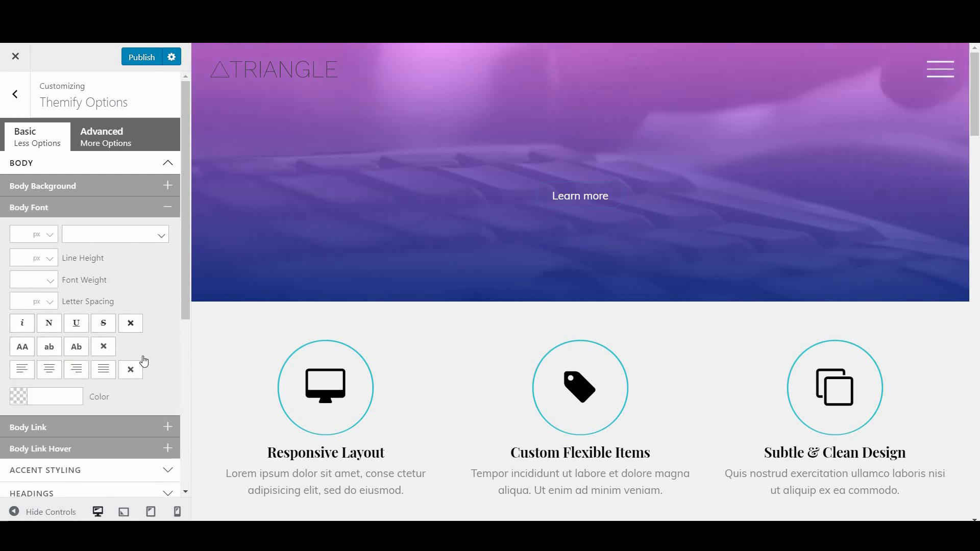
left_click(162, 237)
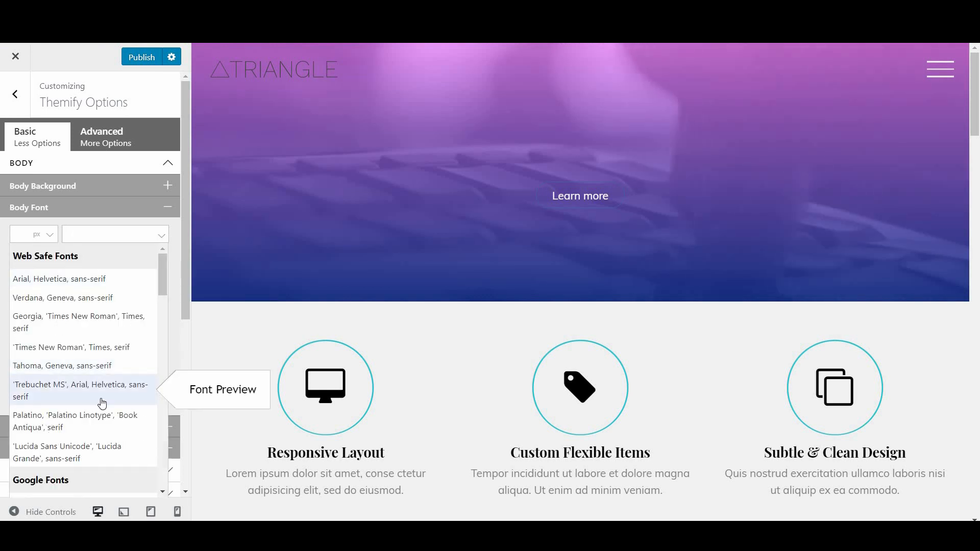
scroll(77, 434, "down", 4)
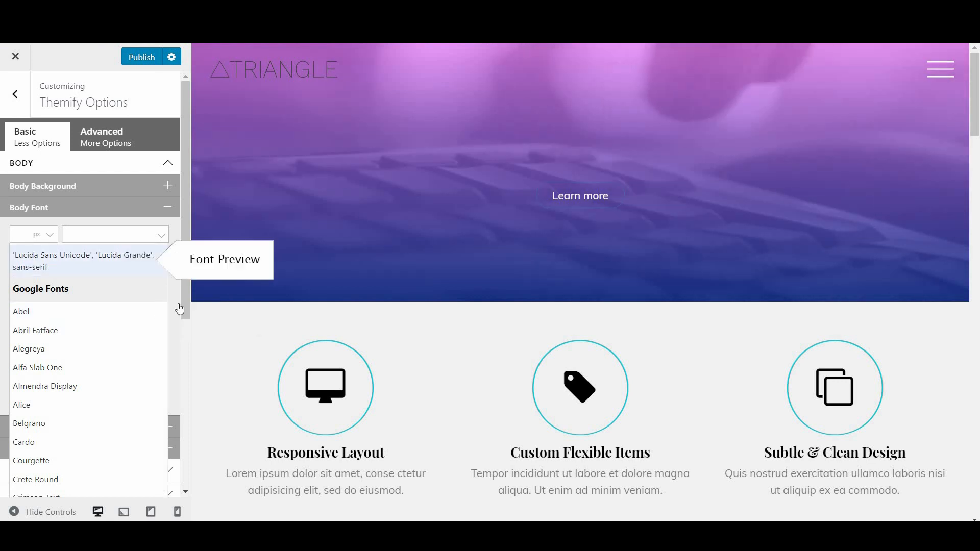
left_click(176, 340)
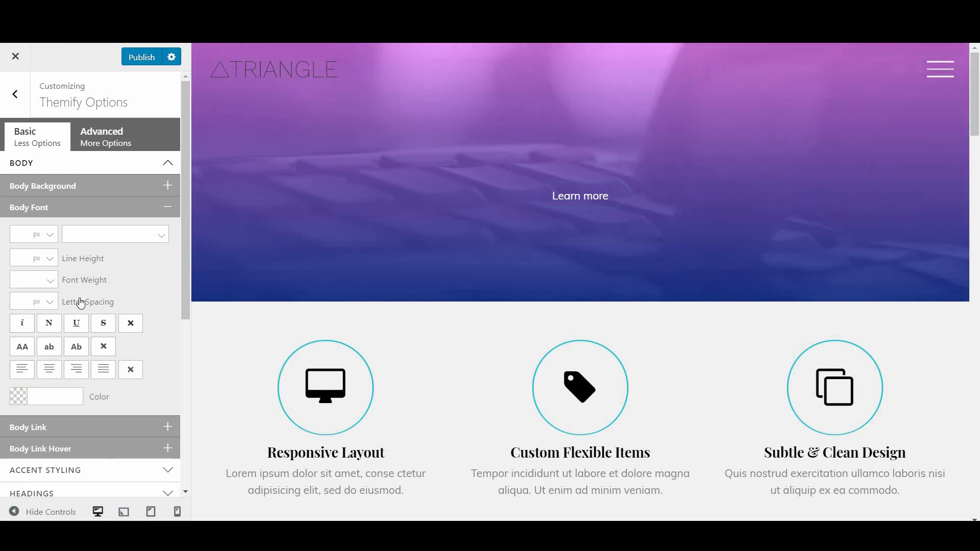
Trial a red body colour and strikethrough, then collapse Body and expand Headings
left_click(68, 398)
left_click(103, 333)
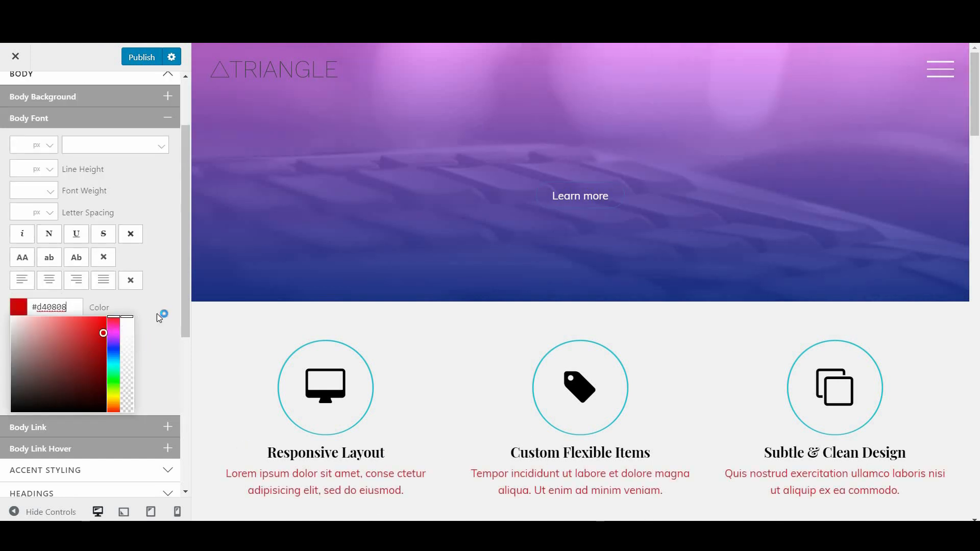
left_click(97, 310)
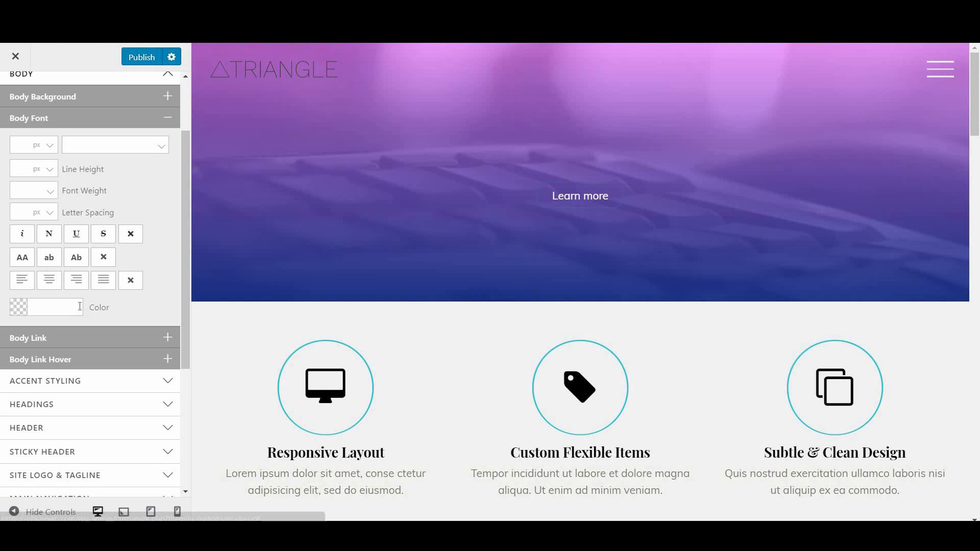
left_click(104, 240)
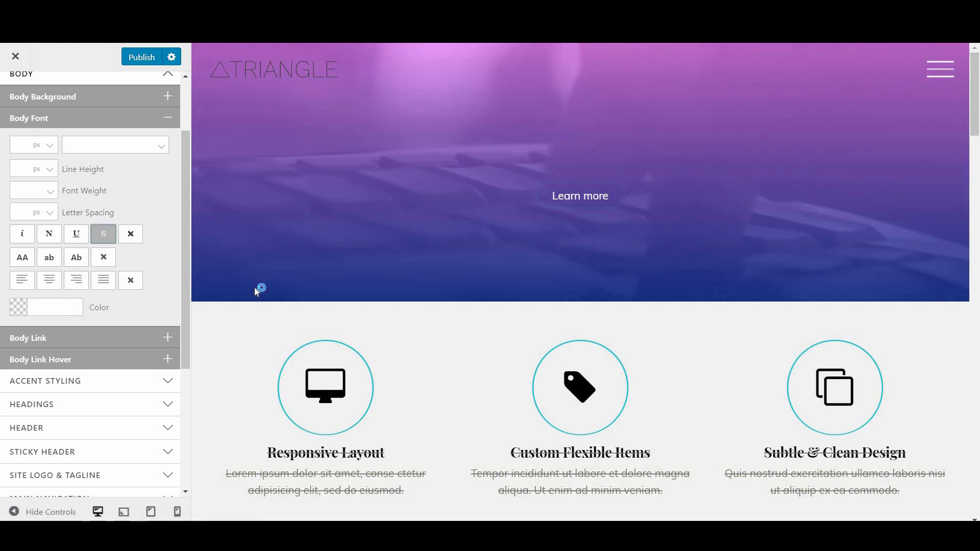
scroll(404, 369, "down", 5)
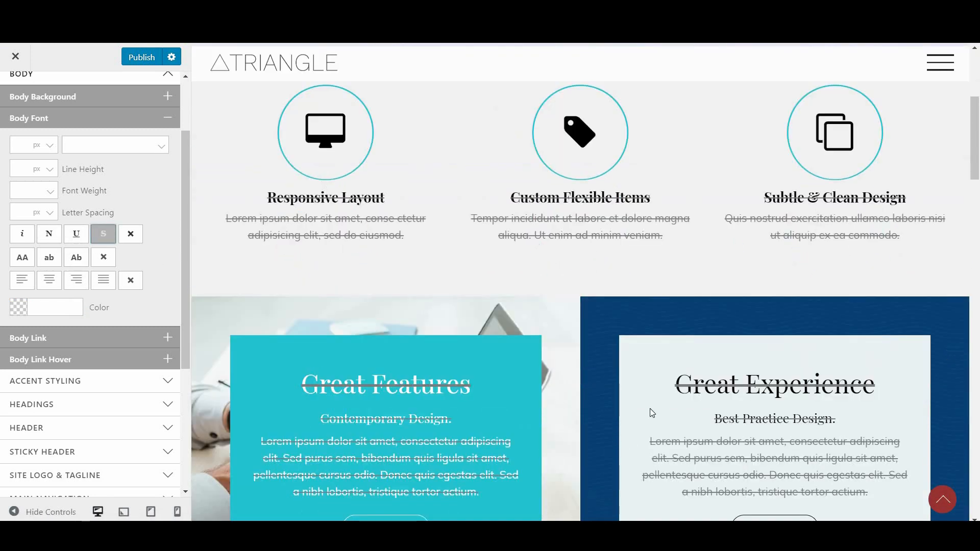
scroll(470, 214, "down", 4)
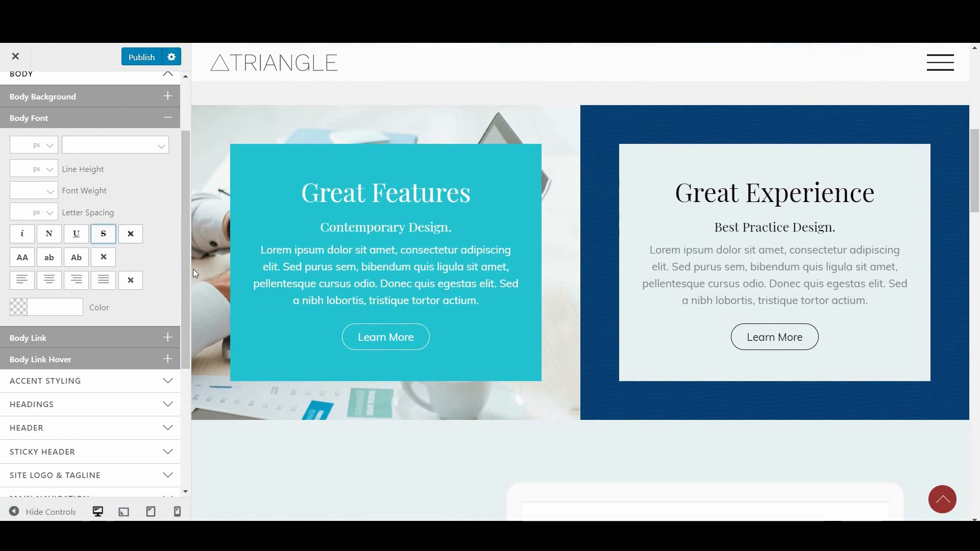
scroll(207, 274, "up", 8)
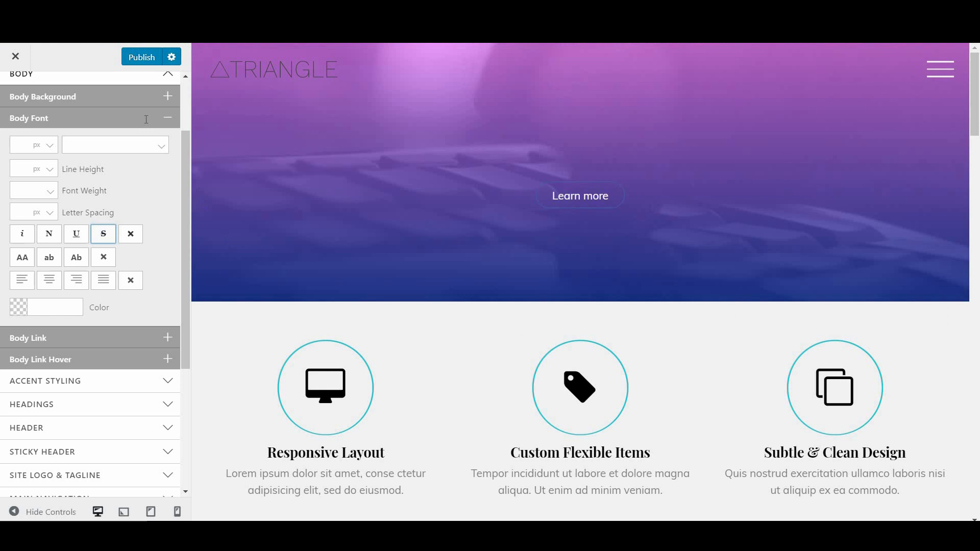
left_click(154, 75)
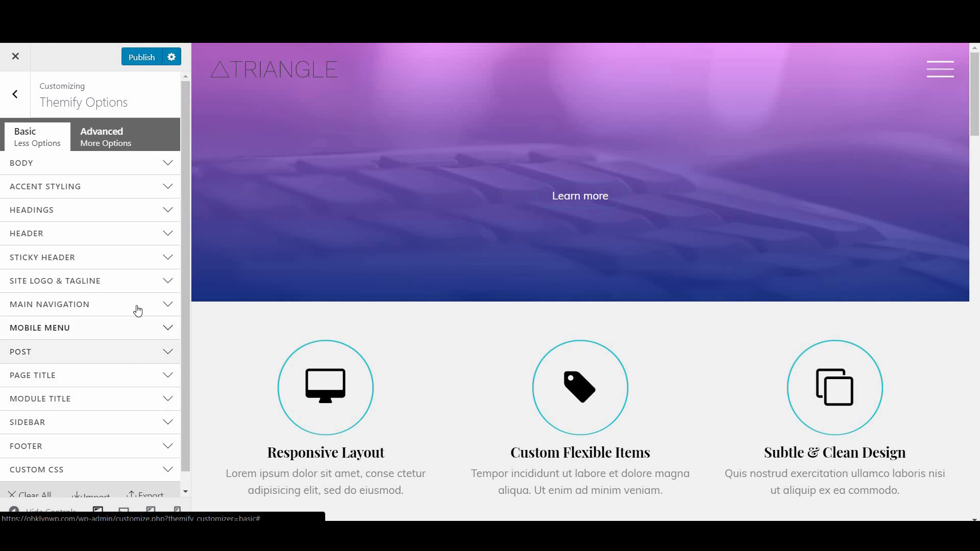
left_click(114, 217)
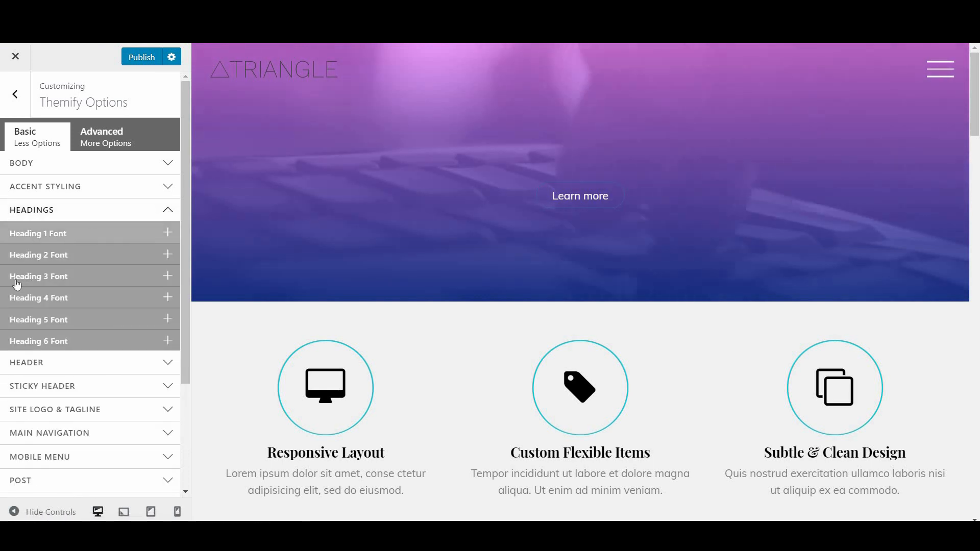
Inspect the Great Features heading to confirm it is an h2 tag
scroll(500, 397, "down", 5)
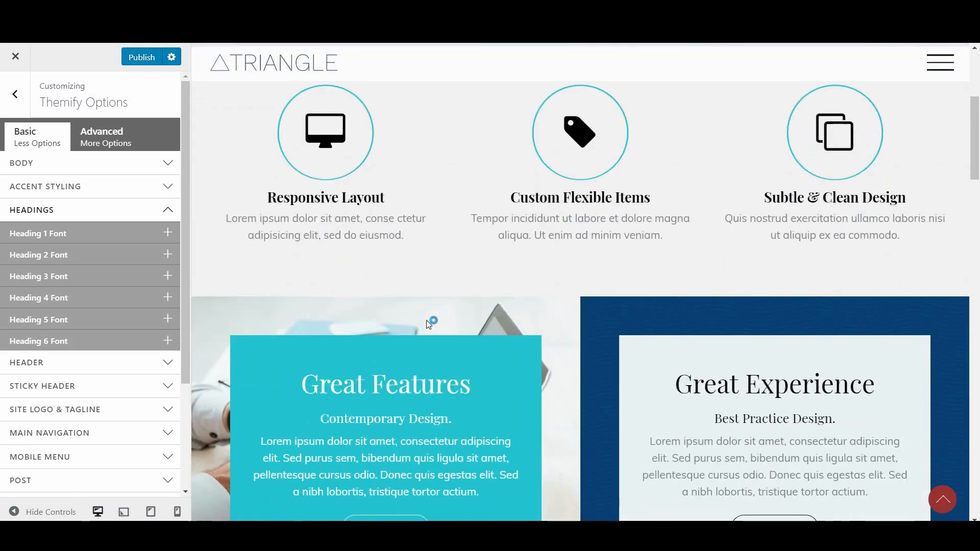
scroll(436, 303, "down", 3)
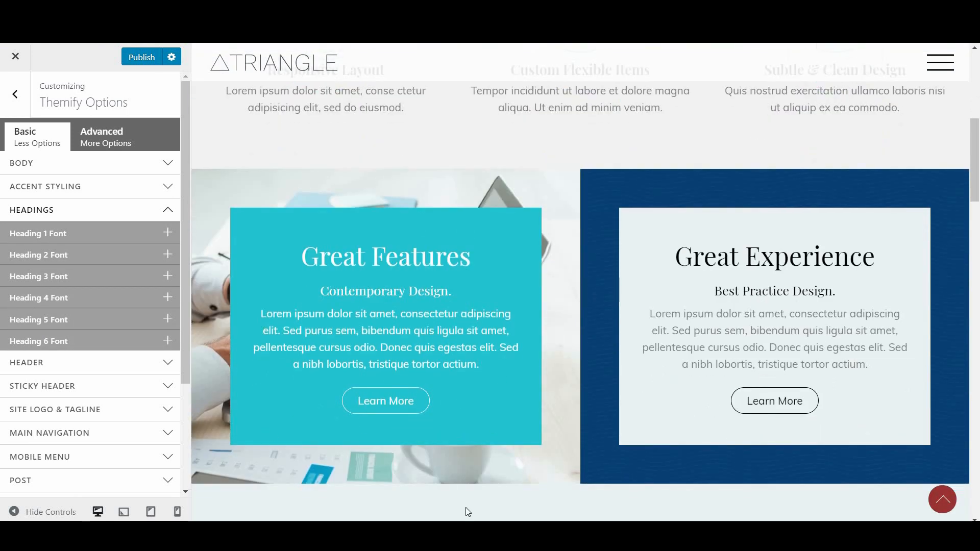
right_click(432, 258)
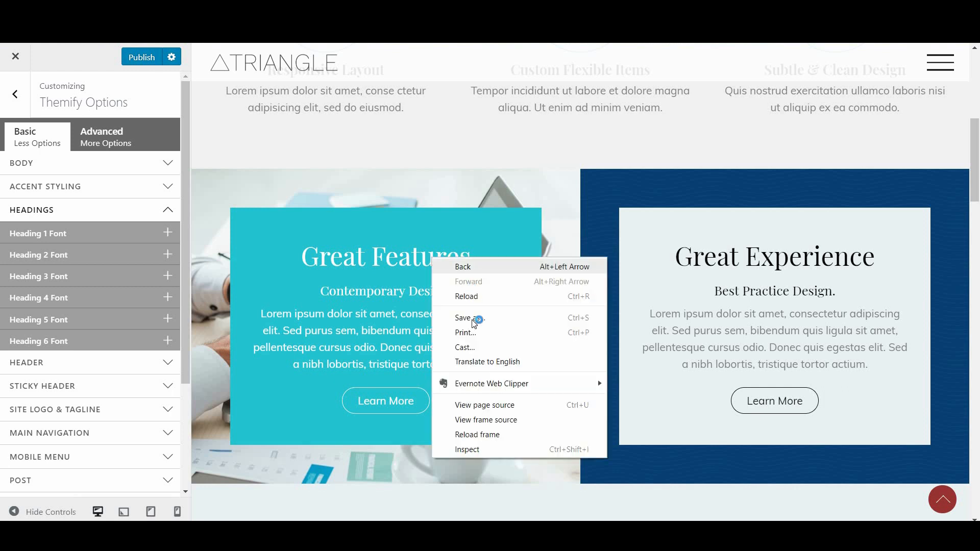
left_click(487, 452)
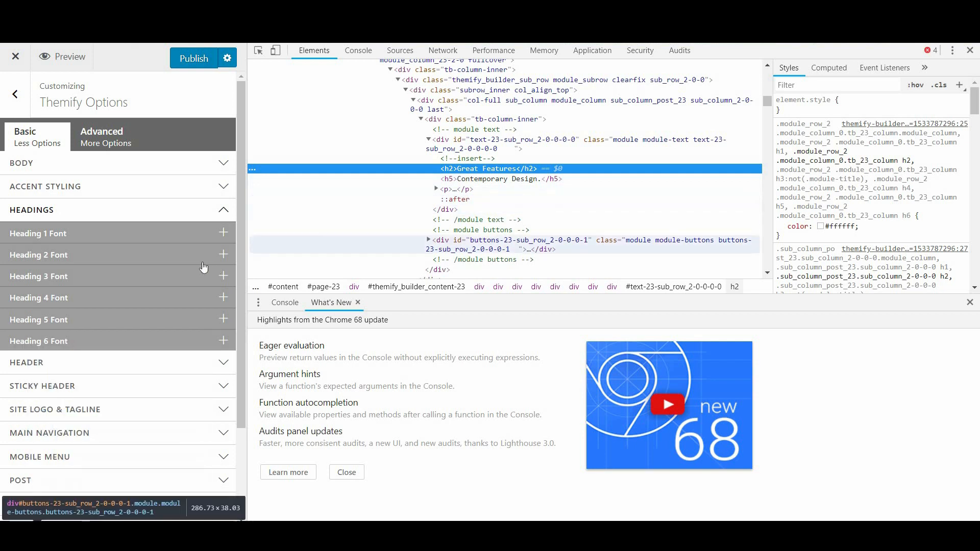
Set the Heading 2 font to Dancing Script and close DevTools
left_click(102, 259)
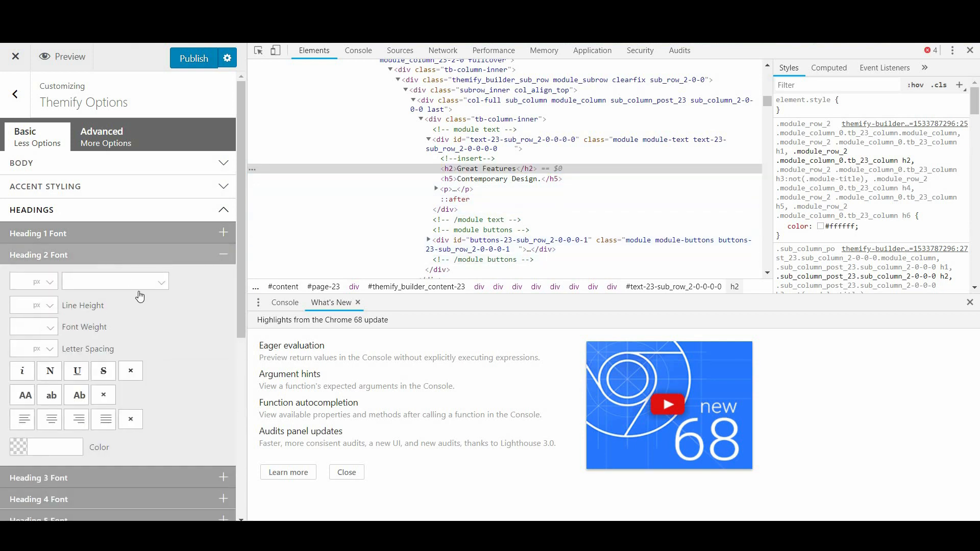
scroll(154, 317, "down", 1)
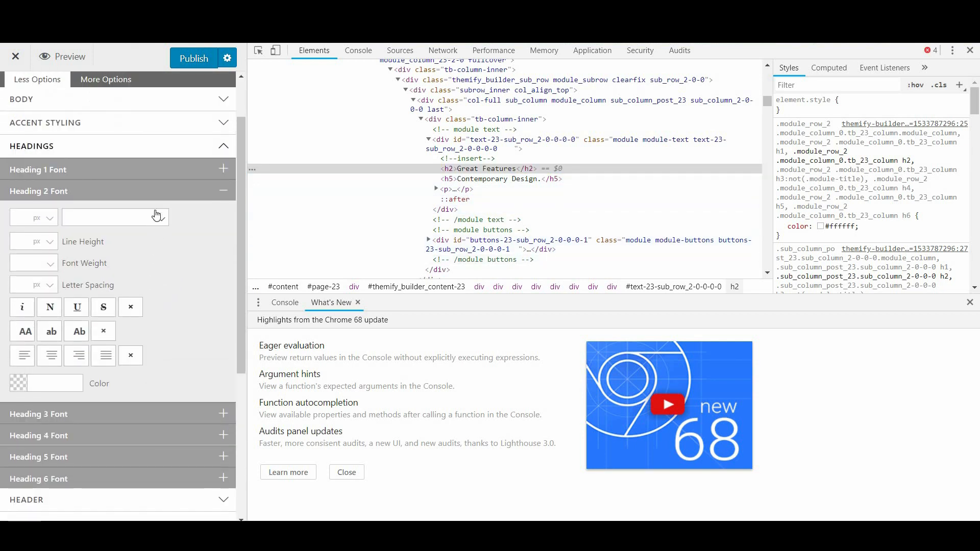
left_click(131, 220)
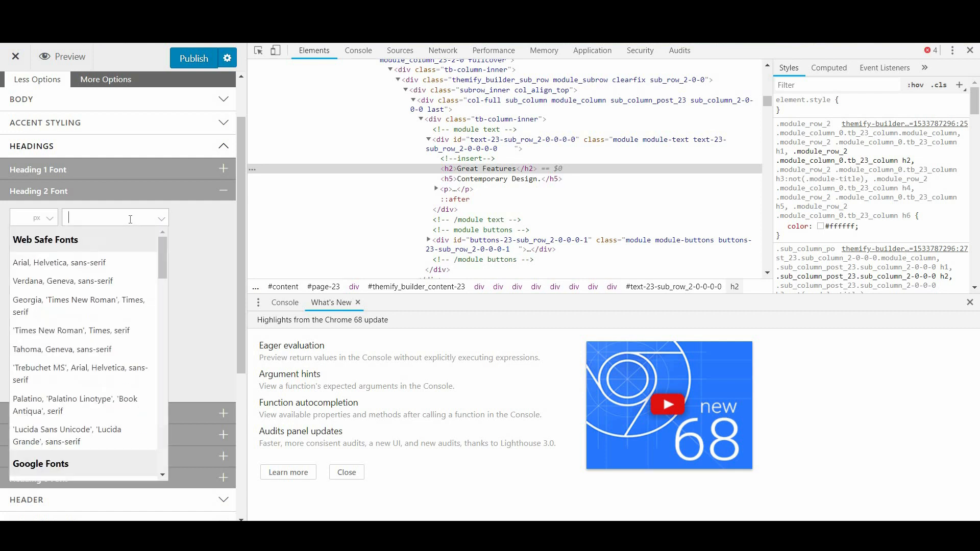
type("Dancin")
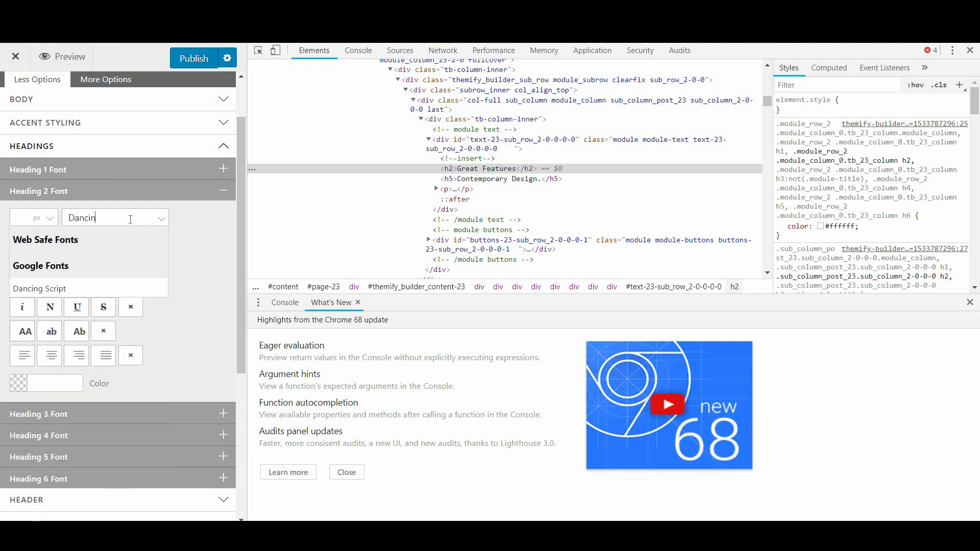
left_click(100, 288)
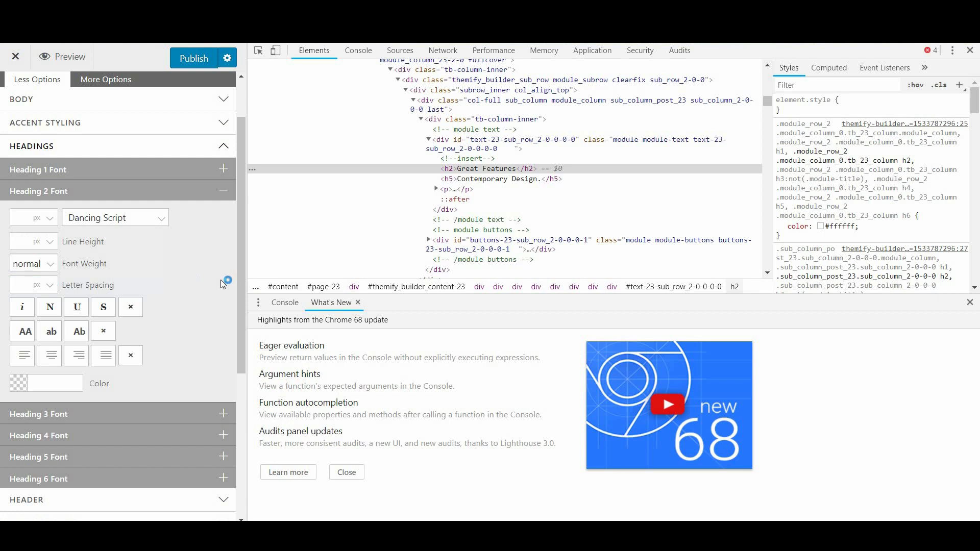
left_click(347, 472)
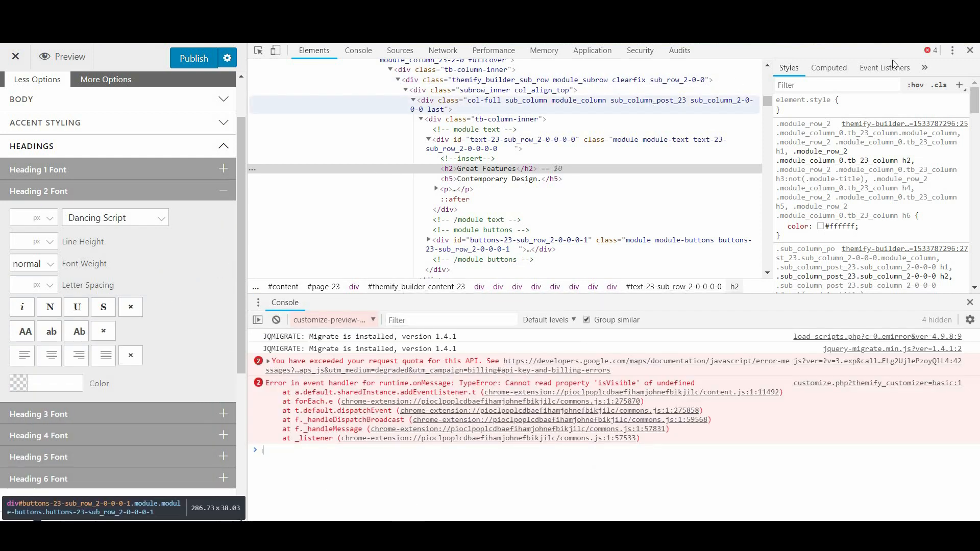
left_click(970, 50)
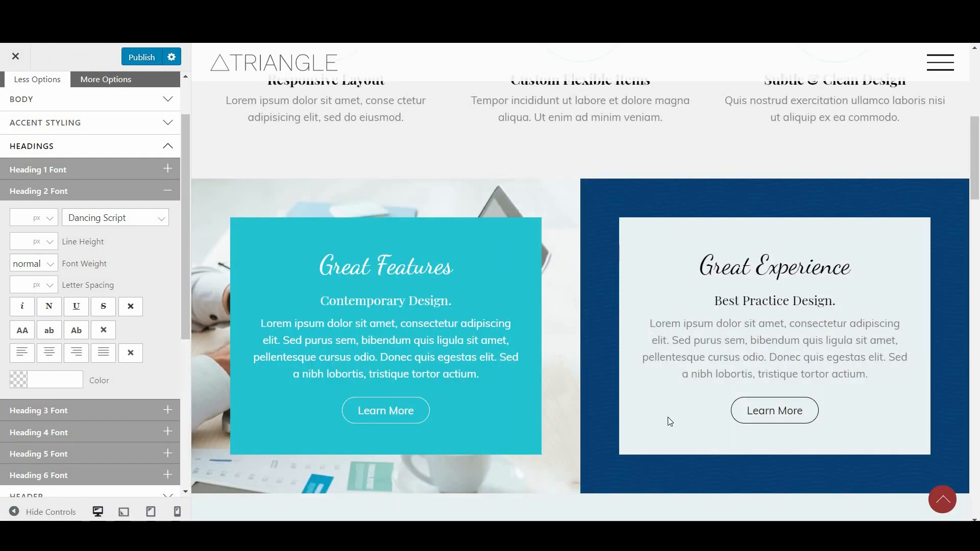
Try a bold Heading 2 font weight, then set it back to normal
scroll(670, 422, "down", 15)
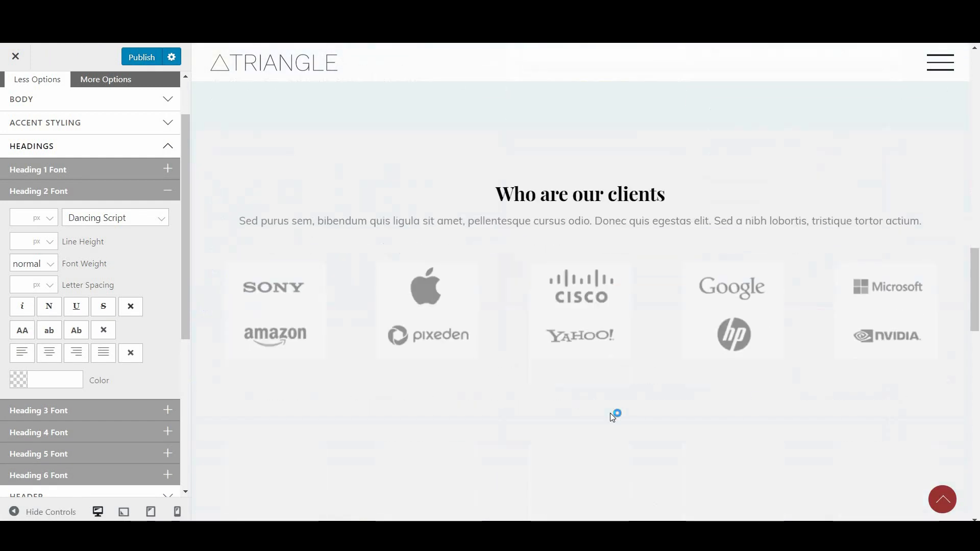
scroll(612, 417, "down", 12)
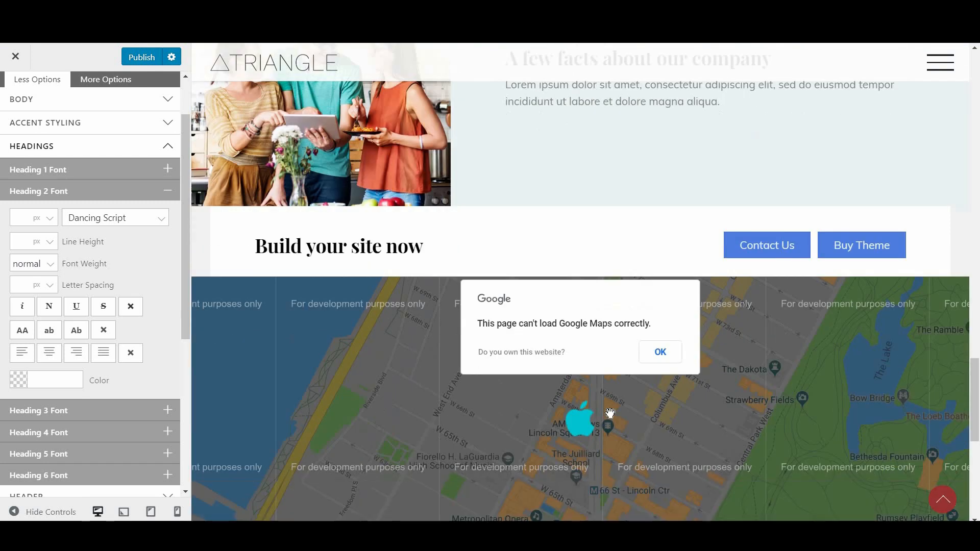
scroll(611, 413, "down", 5)
scroll(611, 414, "up", 10)
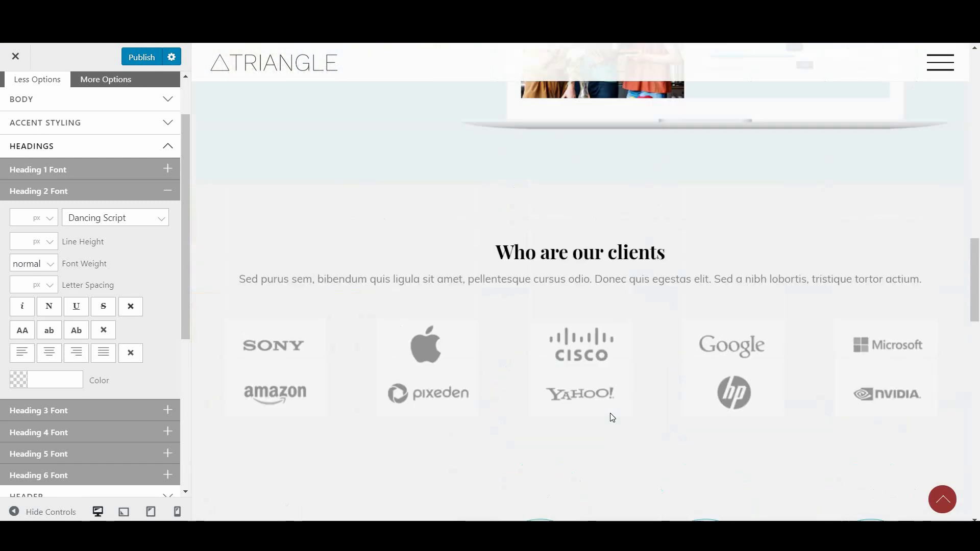
scroll(610, 412, "up", 12)
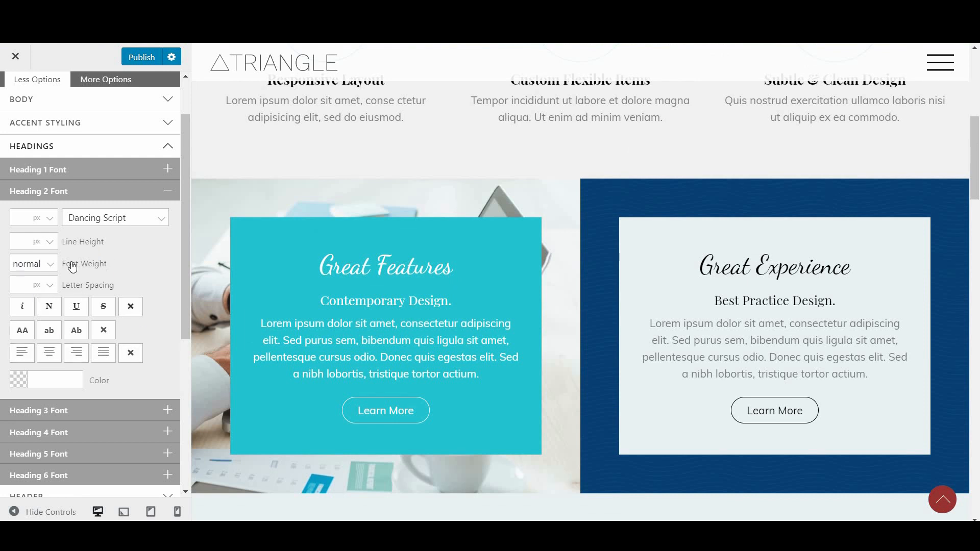
left_click(49, 264)
left_click(42, 293)
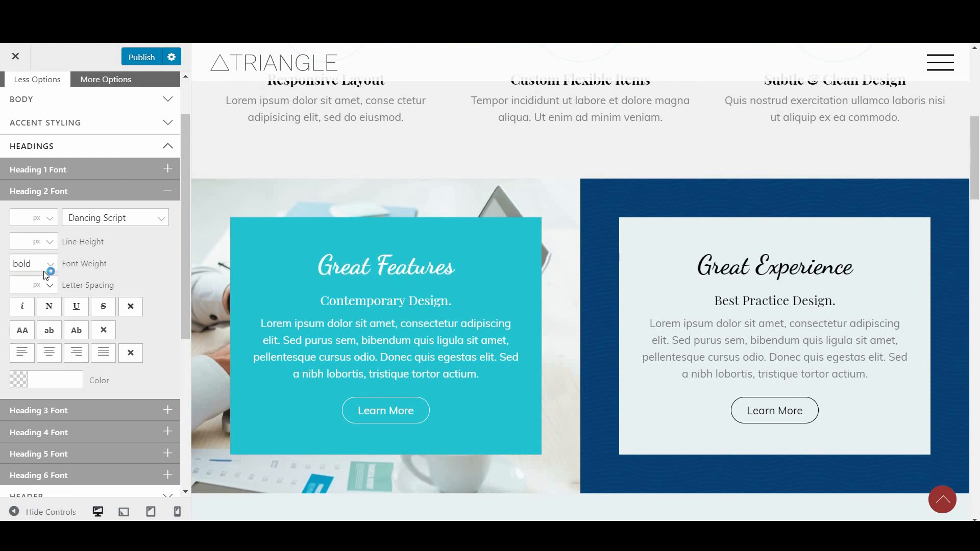
left_click(51, 266)
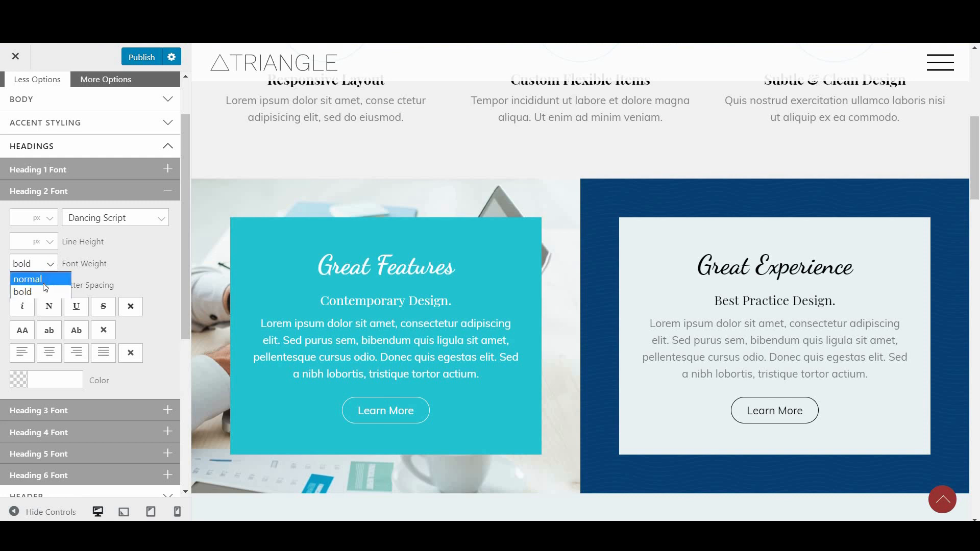
left_click(44, 279)
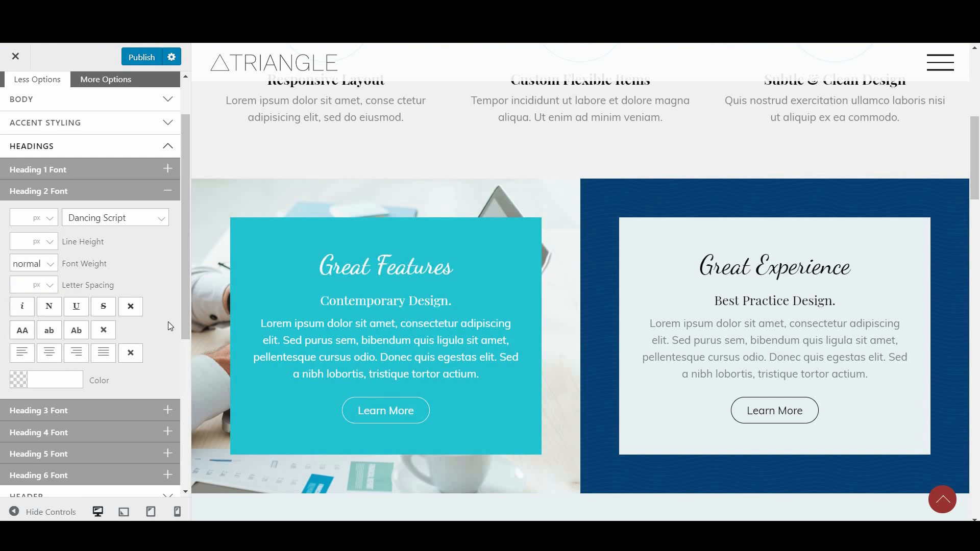
left_click(153, 218)
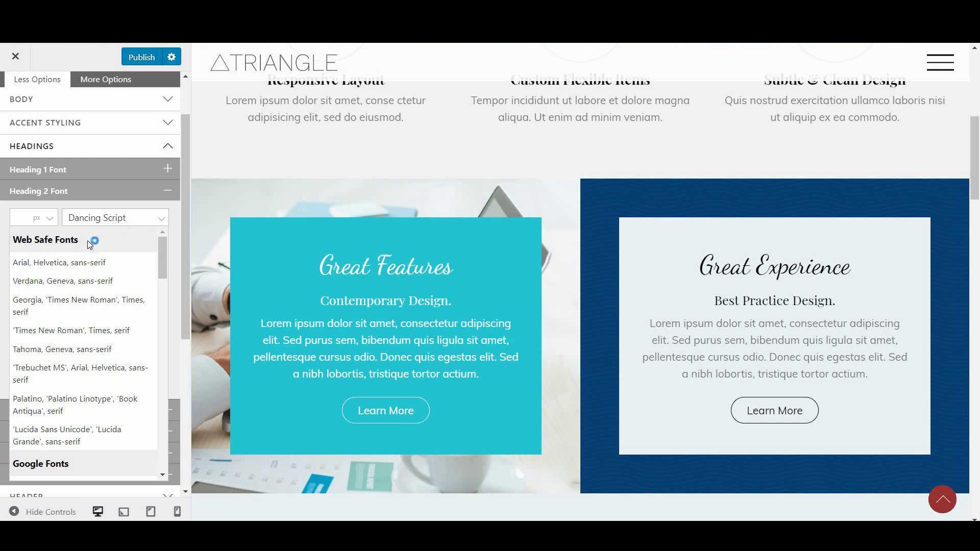
left_click(163, 220)
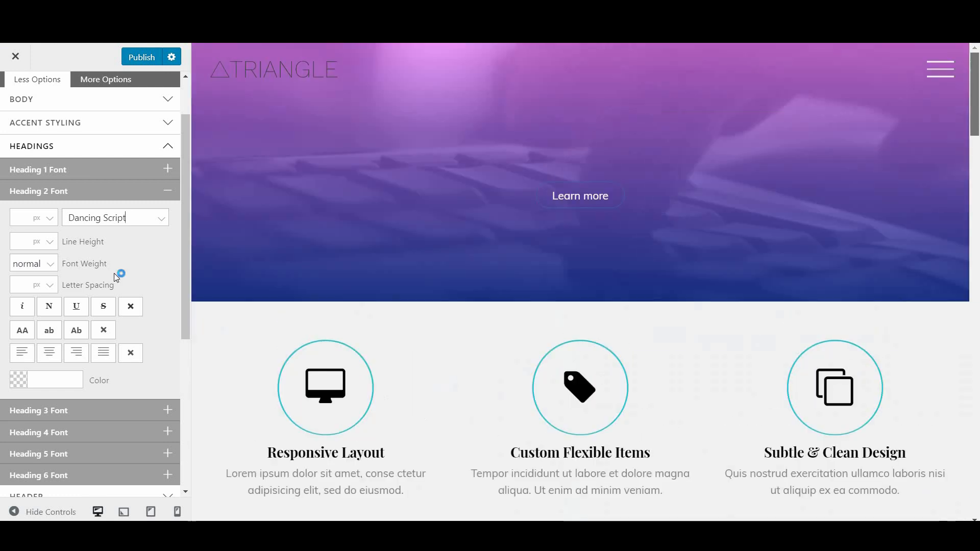
Collapse the Heading 2 Font and Headings sections and publish the changes
left_click(143, 191)
left_click(149, 148)
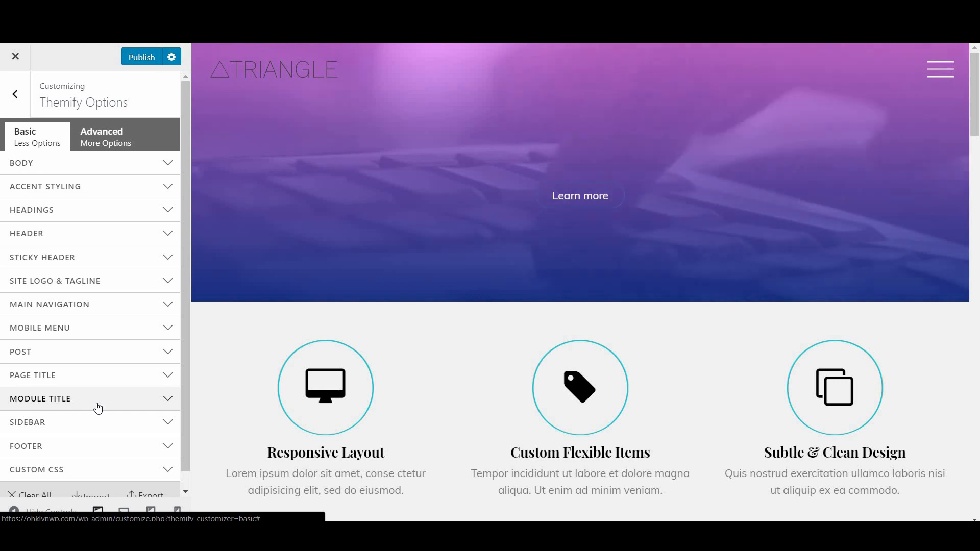
left_click(142, 61)
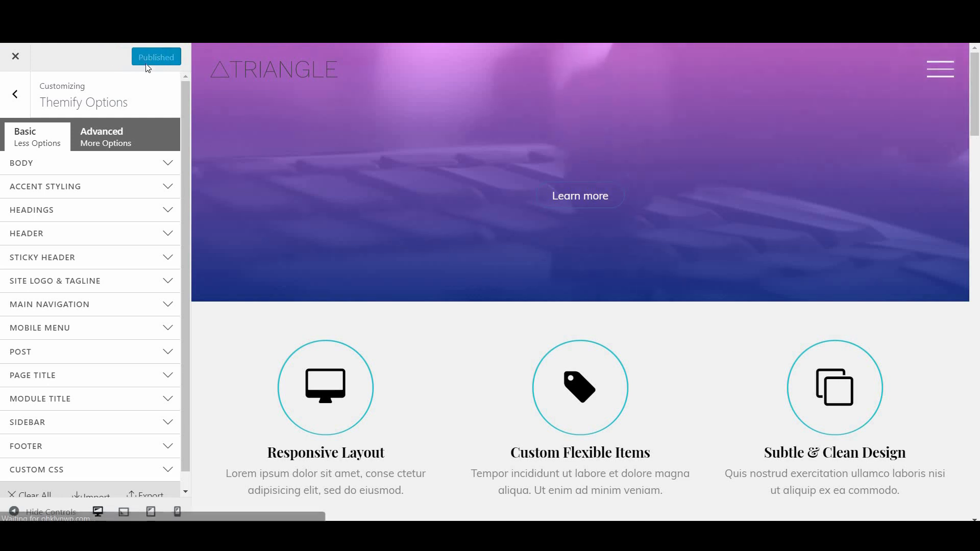
Close the theme customizer and scroll the OHKLYN article down to its font settings section
left_click(15, 56)
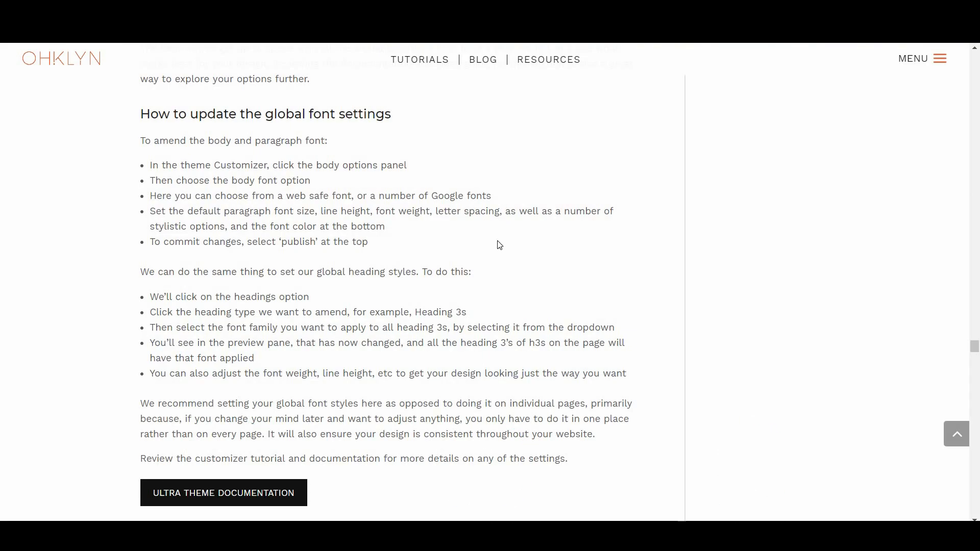
scroll(476, 258, "down", 10)
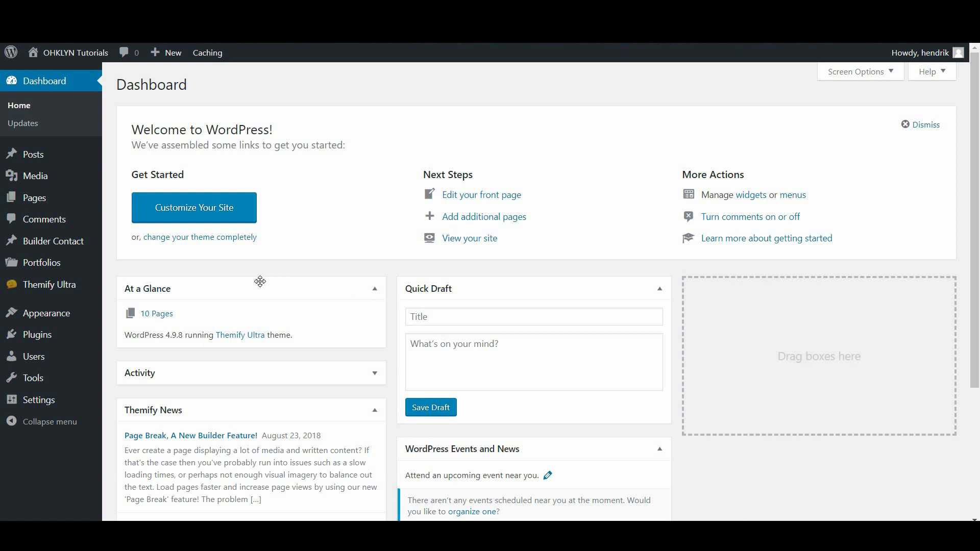
Open Themify Ultra settings and view each section from Default Layouts through Custom Icon Font
mouse_move(99, 288)
left_click(146, 287)
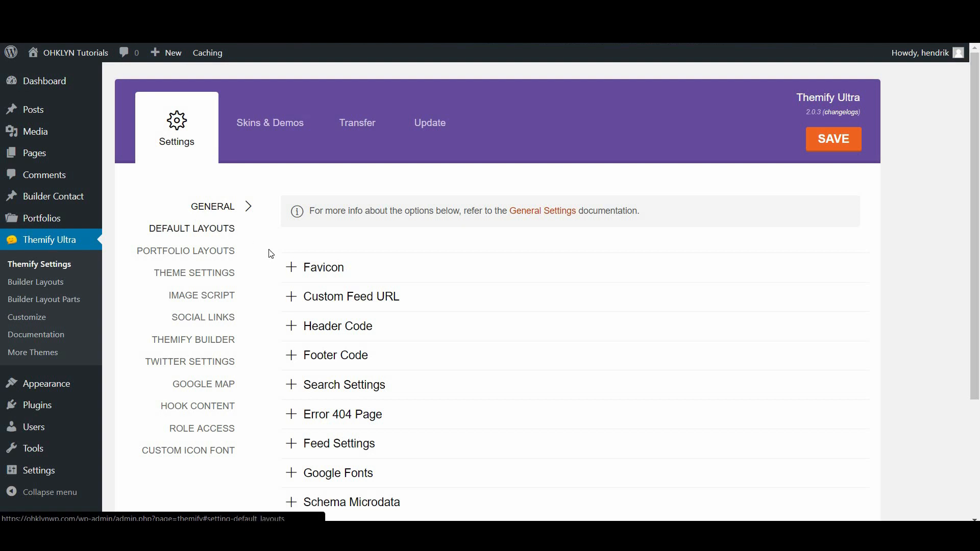
left_click(204, 235)
left_click(204, 251)
left_click(208, 276)
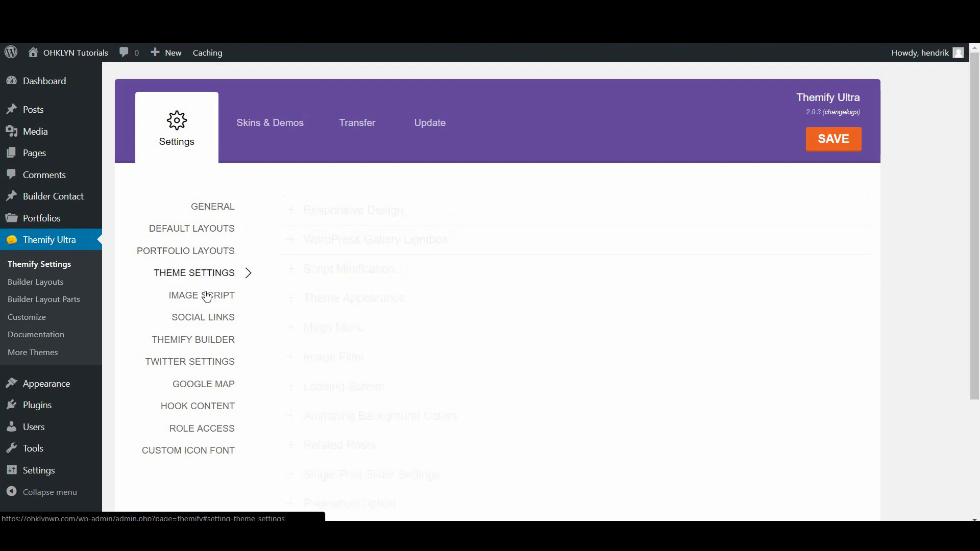
left_click(207, 322)
left_click(204, 341)
left_click(203, 362)
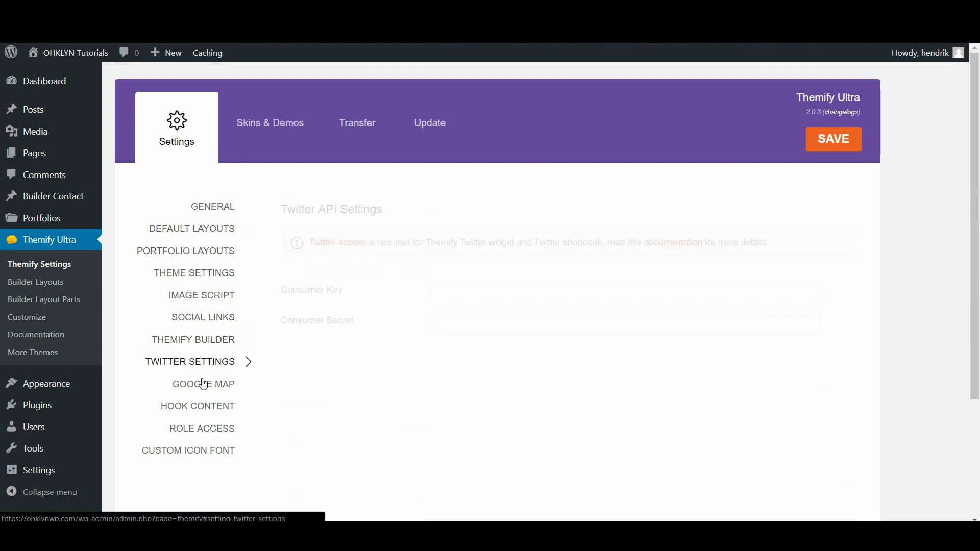
left_click(204, 384)
left_click(198, 406)
left_click(195, 430)
left_click(193, 450)
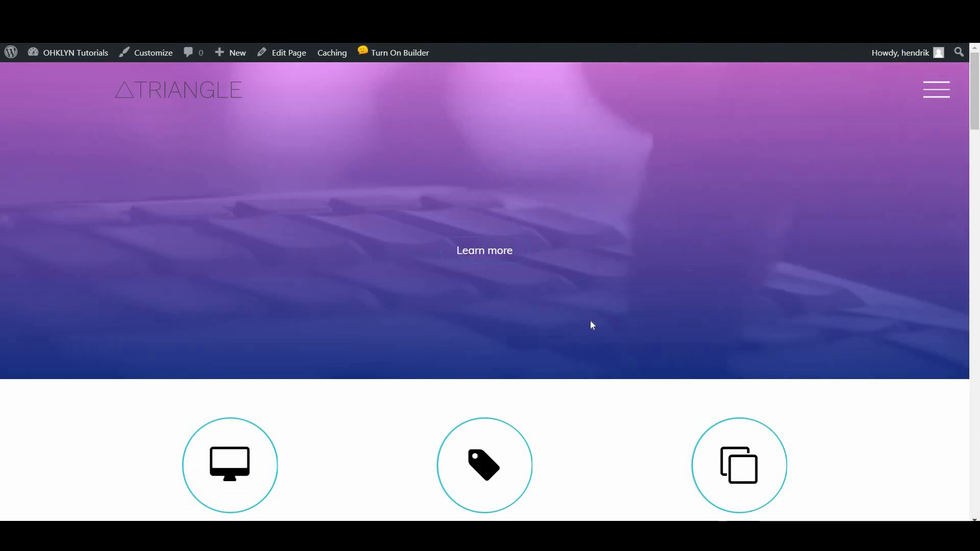
Scroll the Best Stereo Headphones demo post down to Related Posts and the Leave a Reply form
scroll(590, 321, "down", 6)
scroll(588, 323, "down", 5)
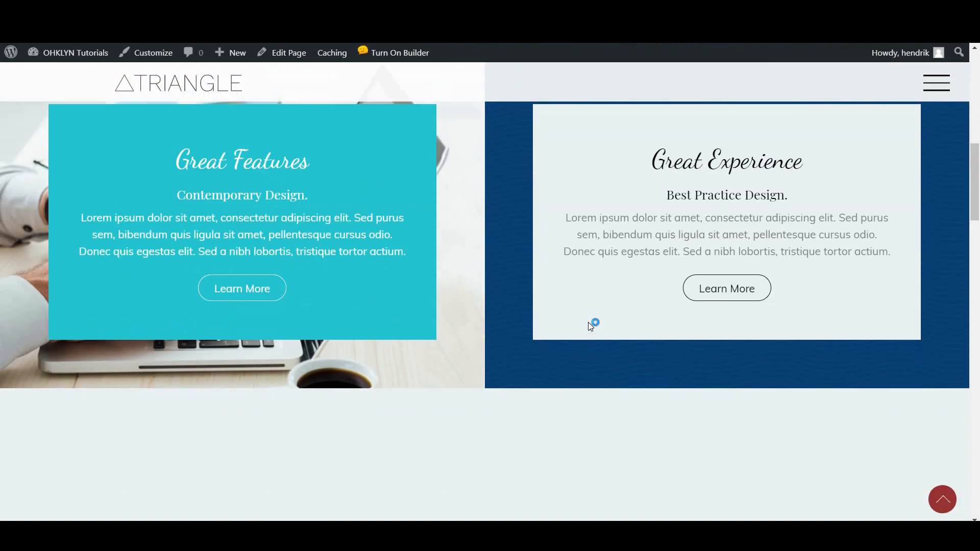
scroll(588, 323, "down", 5)
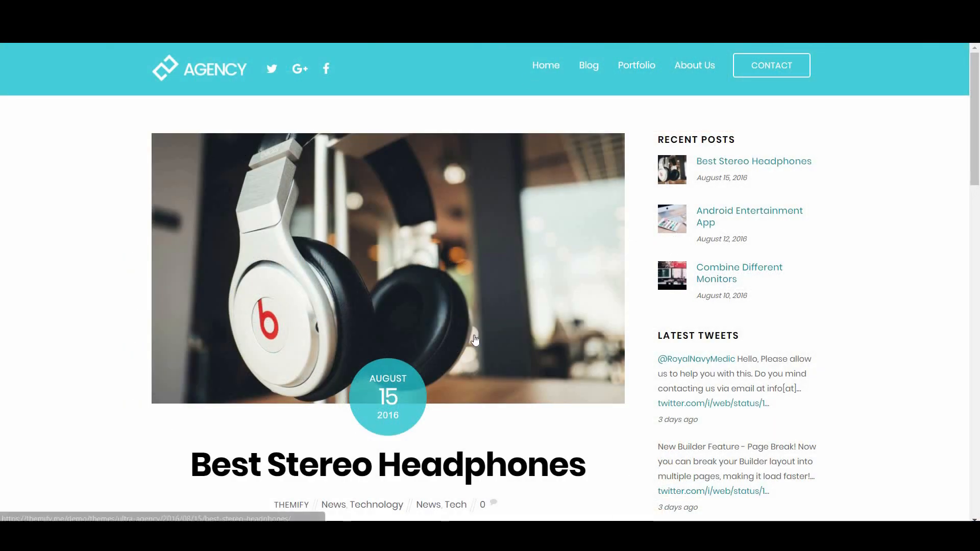
scroll(445, 369, "down", 3)
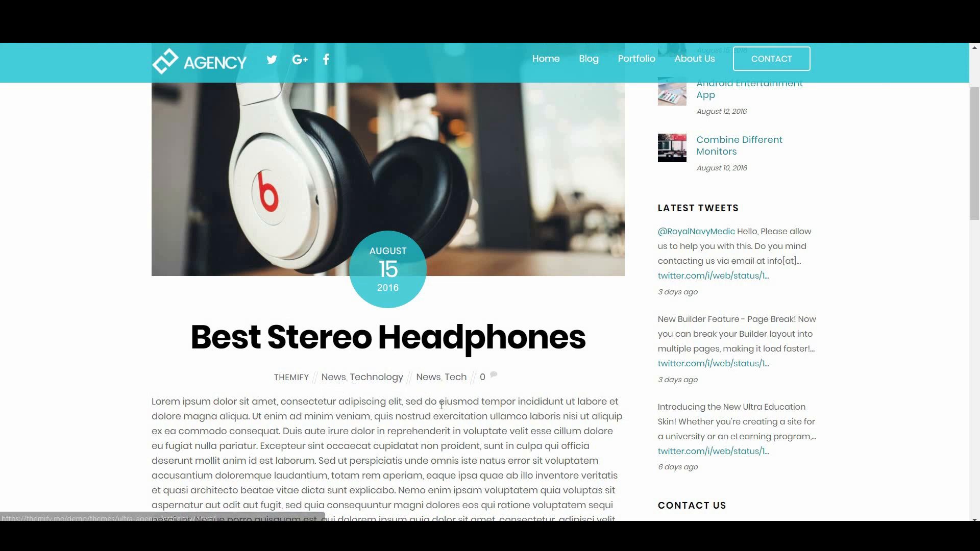
scroll(426, 395, "down", 4)
scroll(423, 398, "down", 3)
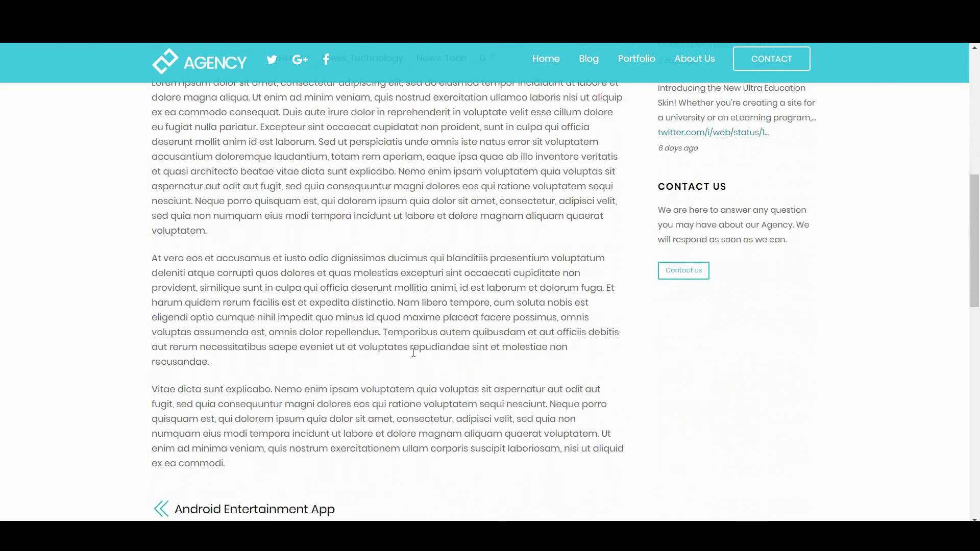
scroll(411, 374, "down", 5)
scroll(414, 353, "down", 8)
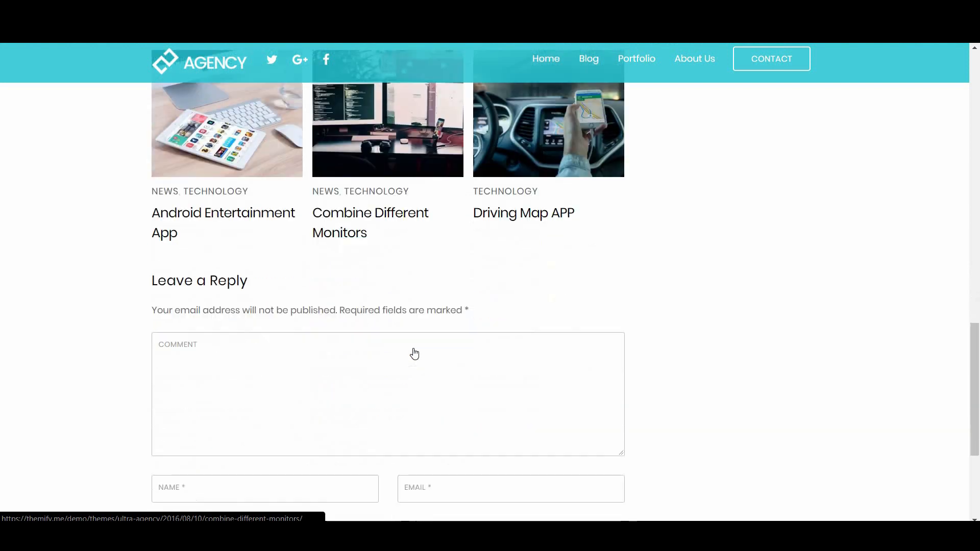
scroll(414, 353, "up", 9)
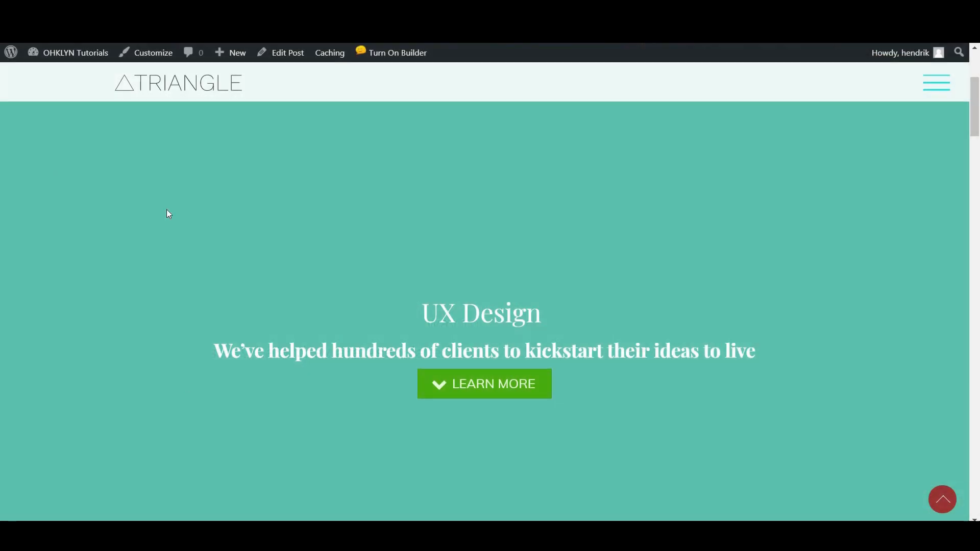
Scroll the Triangle homepage past the Our clients logo carousel to the Tablet App section
scroll(512, 442, "down", 8)
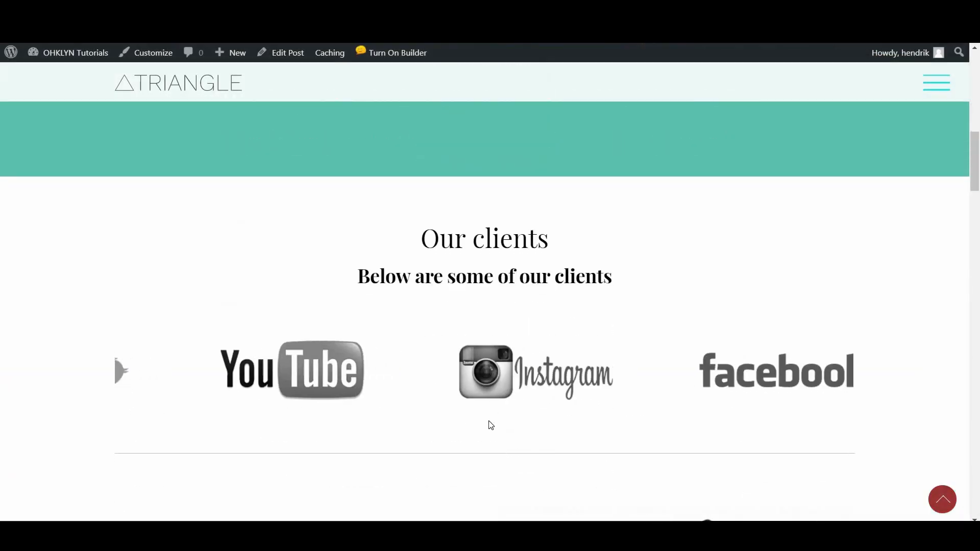
scroll(493, 423, "down", 5)
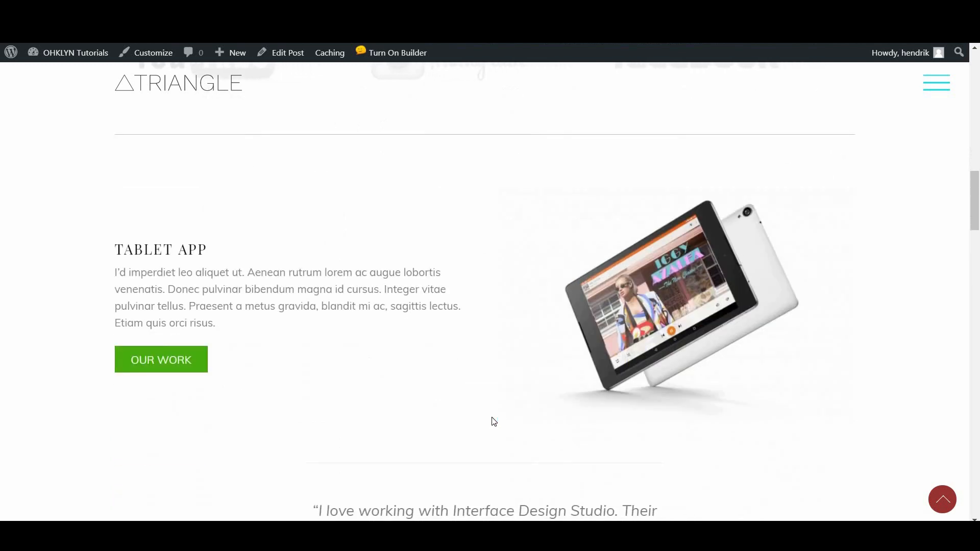
scroll(494, 421, "down", 5)
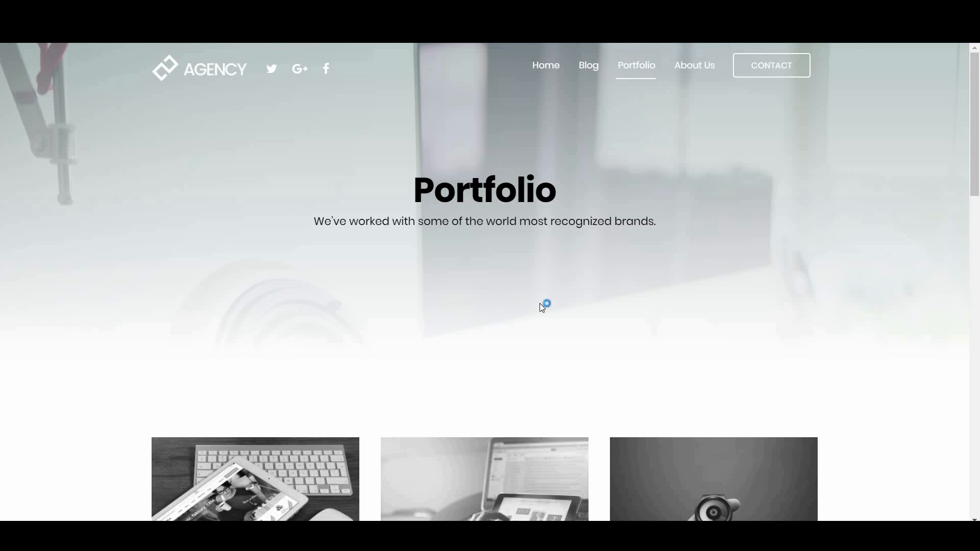
Browse the Agency demo's portfolio cards, reload the Portfolio page, and scroll down to its pagination
scroll(540, 302, "down", 4)
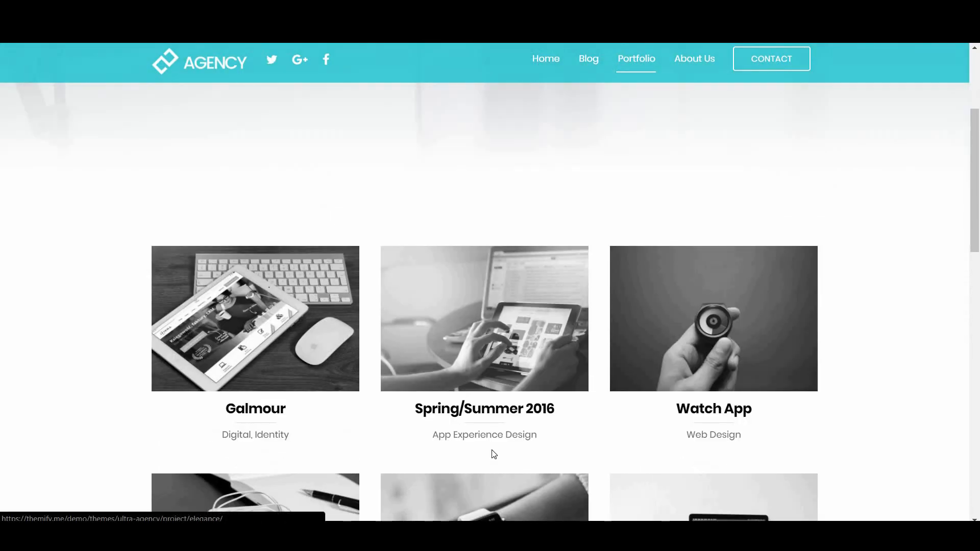
scroll(494, 454, "down", 5)
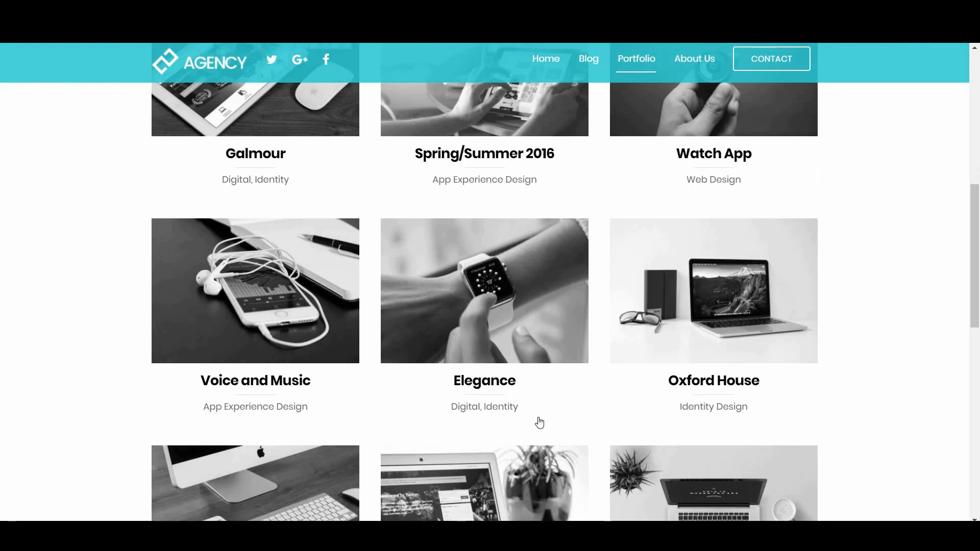
scroll(539, 423, "down", 4)
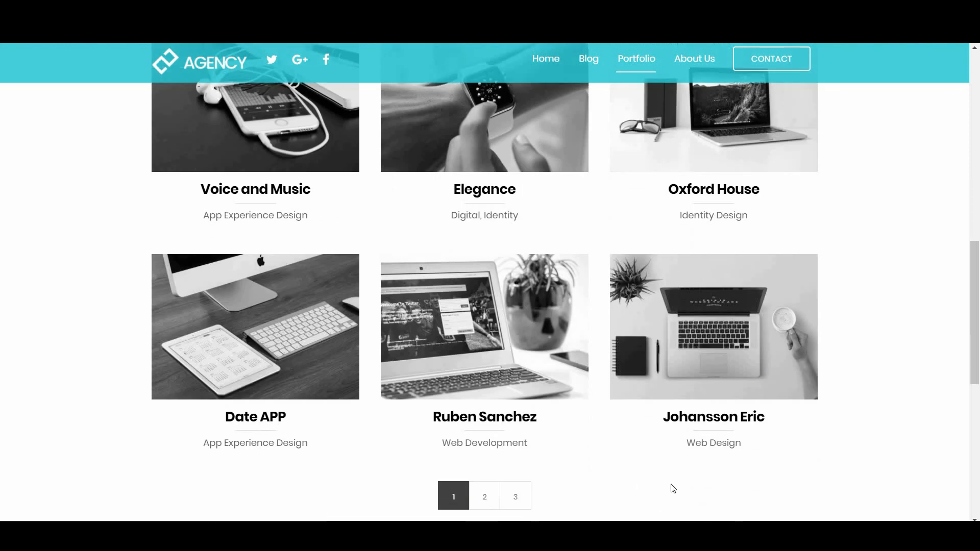
scroll(682, 476, "up", 13)
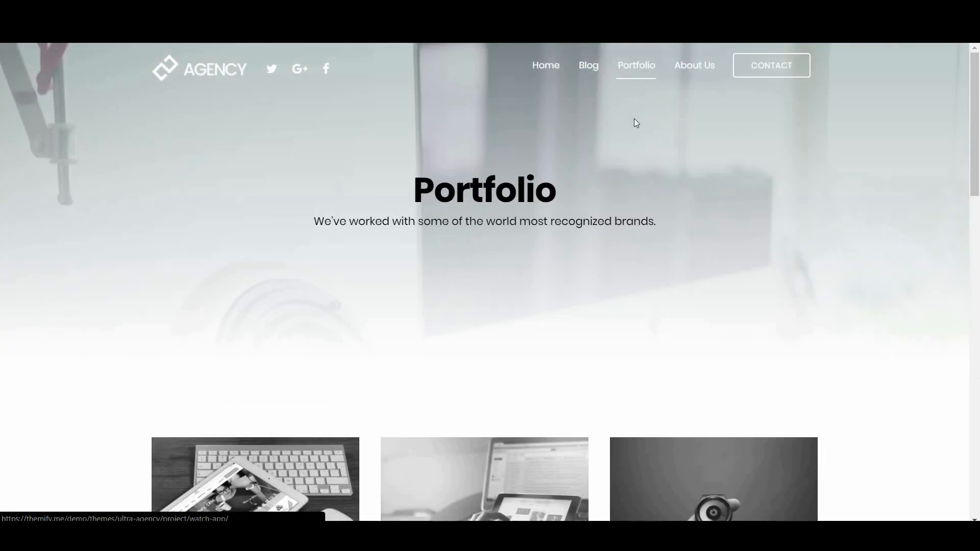
left_click(634, 73)
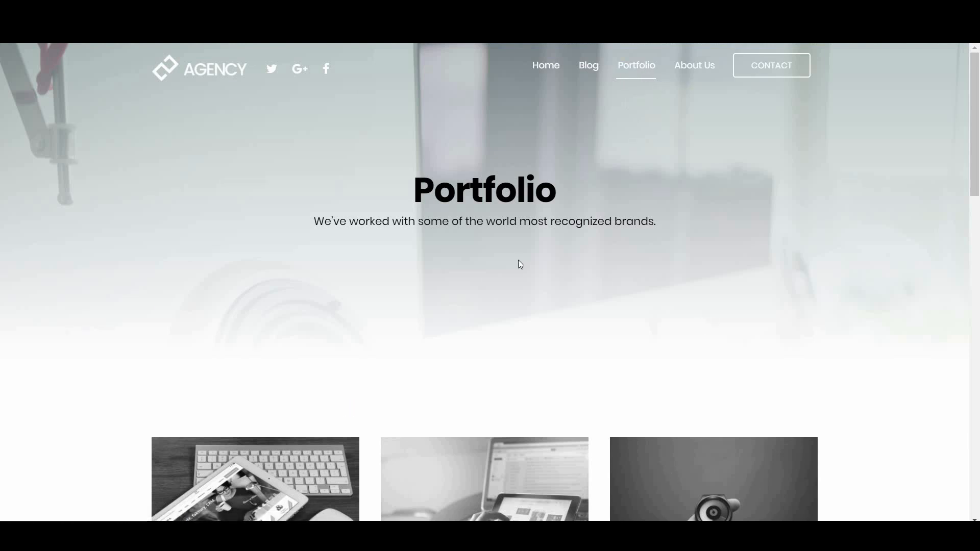
scroll(528, 269, "down", 4)
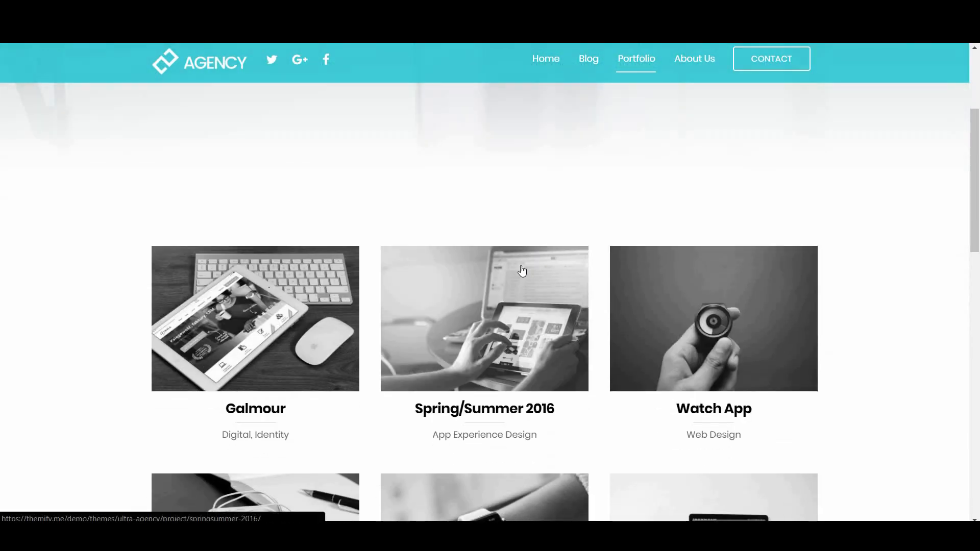
scroll(567, 399, "down", 5)
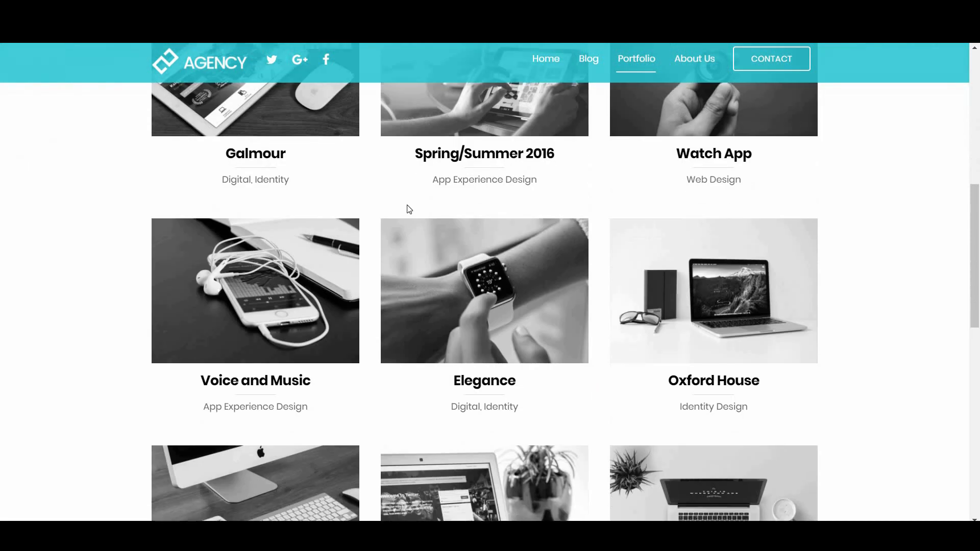
scroll(592, 468, "down", 6)
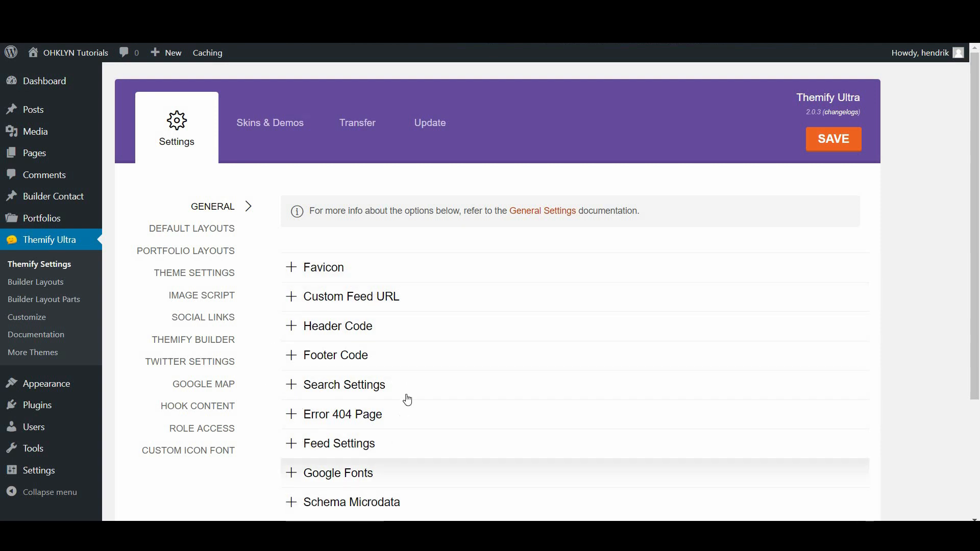
left_click(372, 334)
scroll(357, 418, "down", 1)
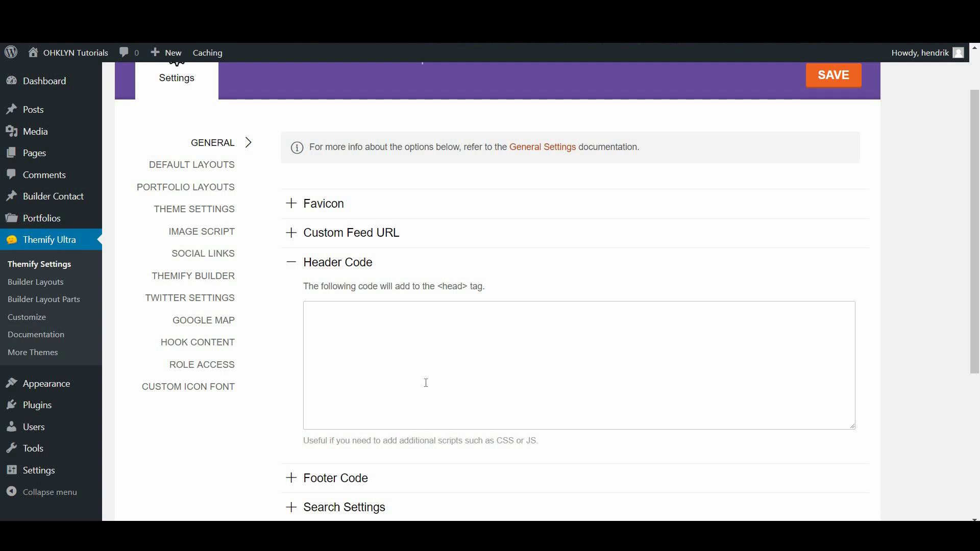
scroll(426, 383, "up", 2)
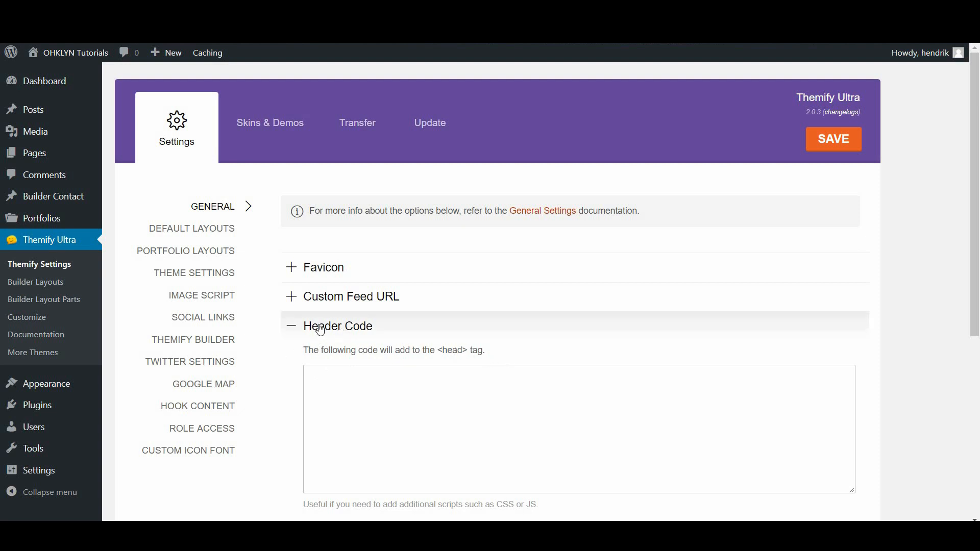
left_click(380, 327)
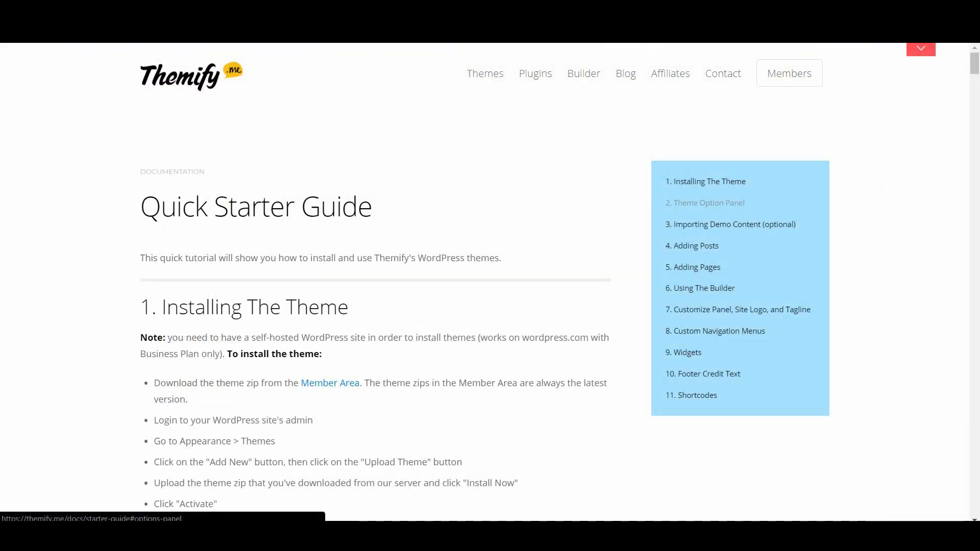
scroll(384, 369, "down", 14)
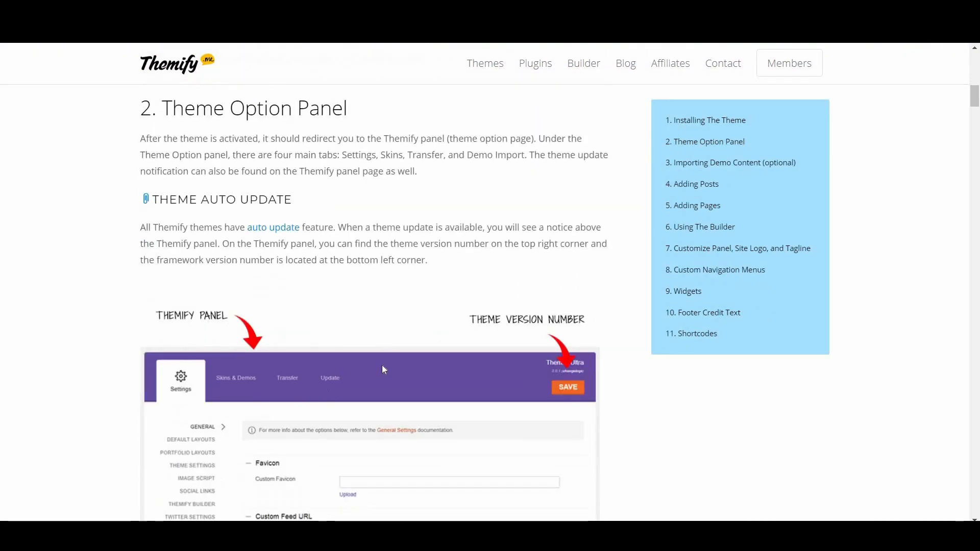
Scroll the Themify docs to 2. Theme Option Panel, then show the Default Layouts settings
scroll(382, 365, "down", 12)
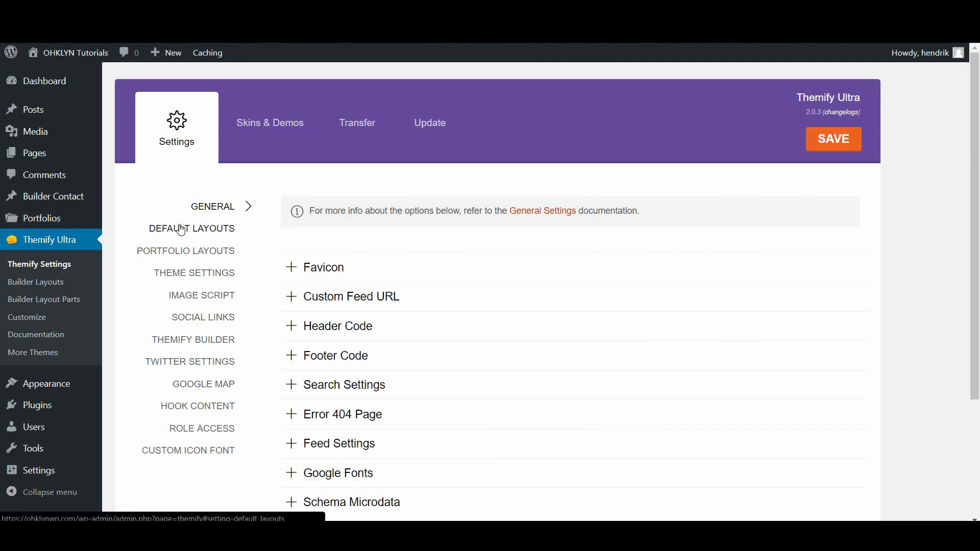
left_click(181, 229)
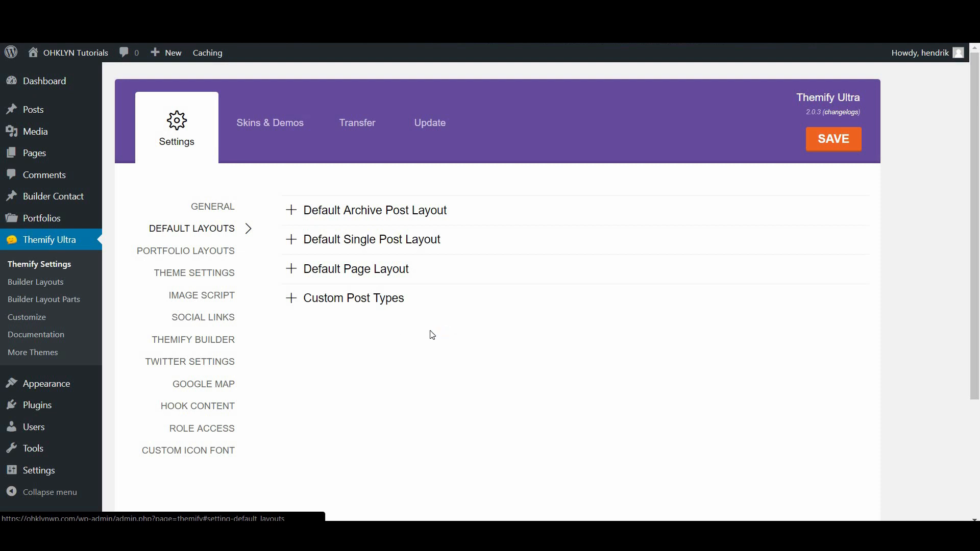
Set the default page layout to No Sidebar, Hide Title Yes and comments disabled, then save
left_click(394, 272)
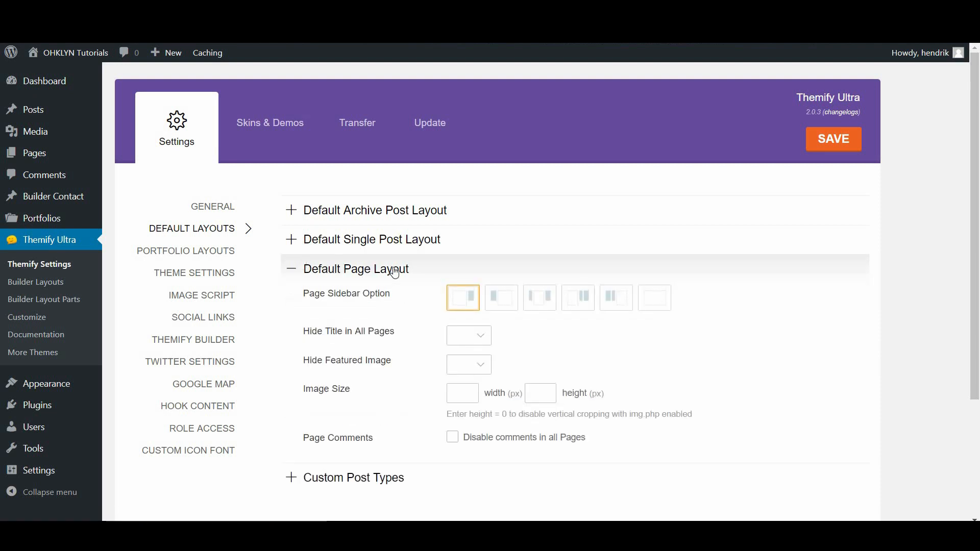
left_click(653, 305)
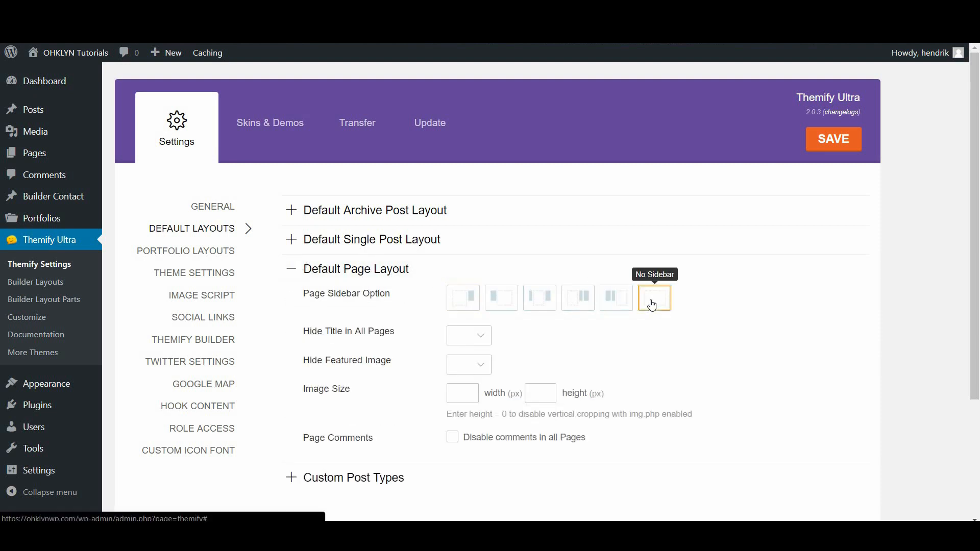
left_click(459, 336)
left_click(457, 361)
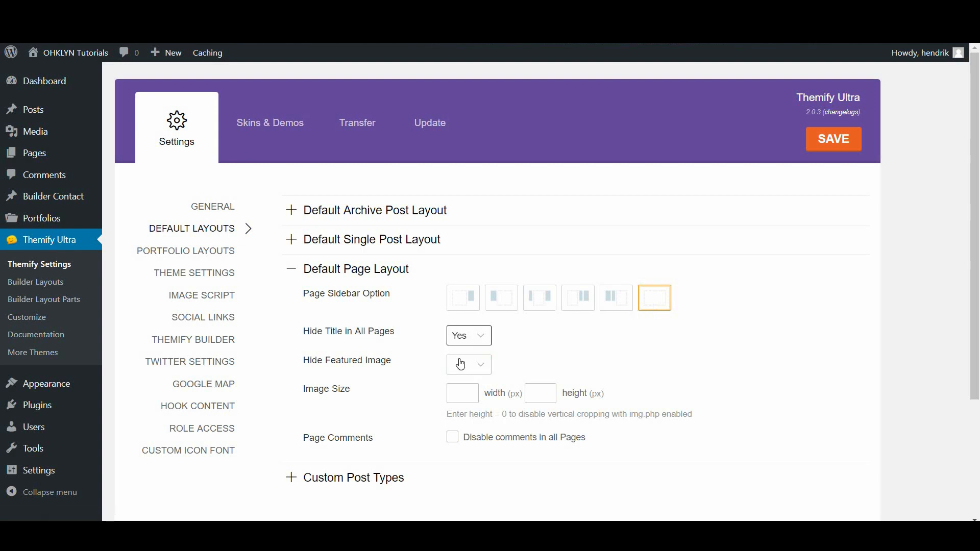
left_click(450, 444)
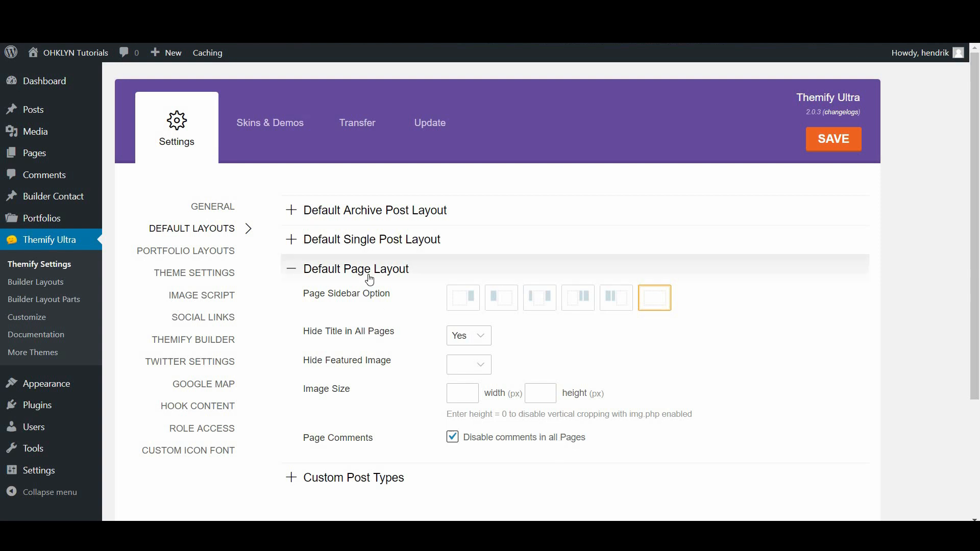
left_click(833, 144)
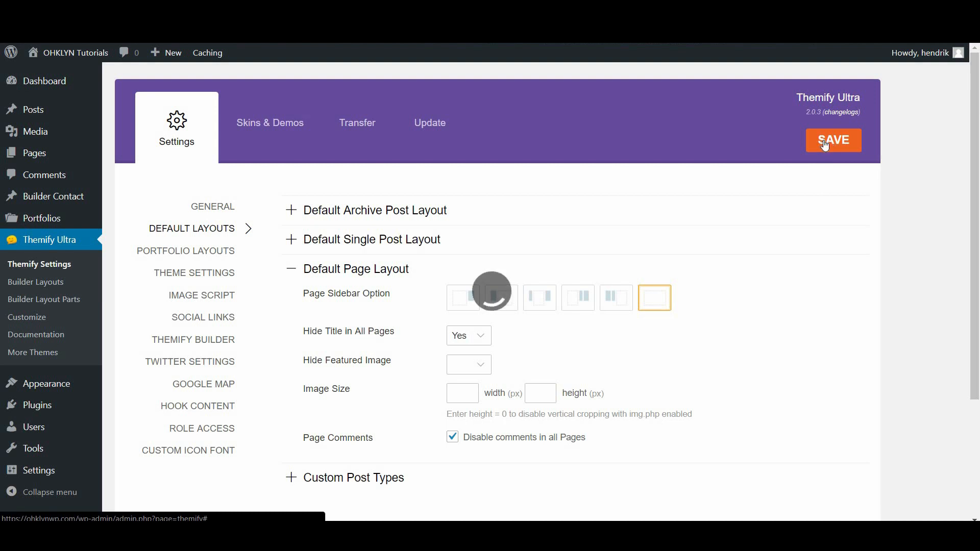
left_click(222, 252)
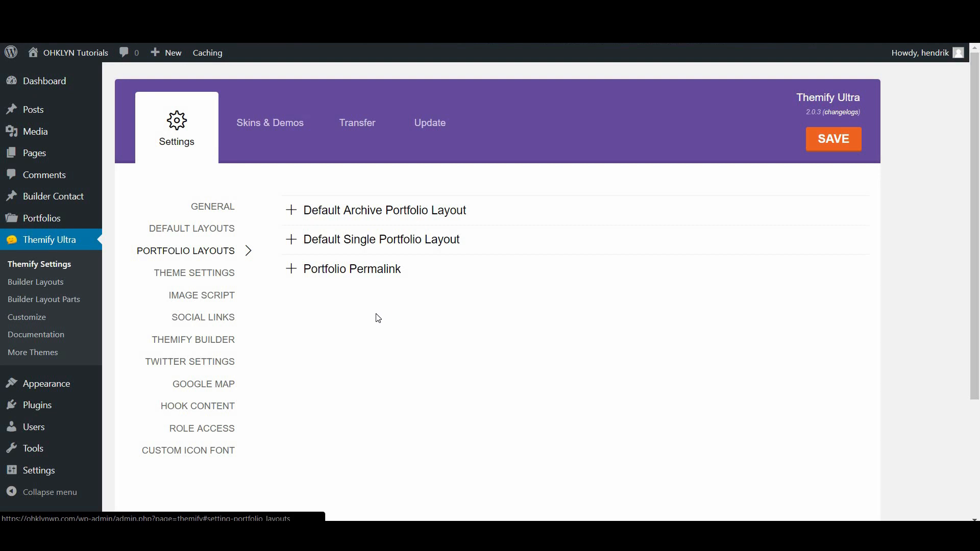
Give the portfolio archive a right sidebar, Auto Tiles layout and Excerpt display content, then save
left_click(370, 218)
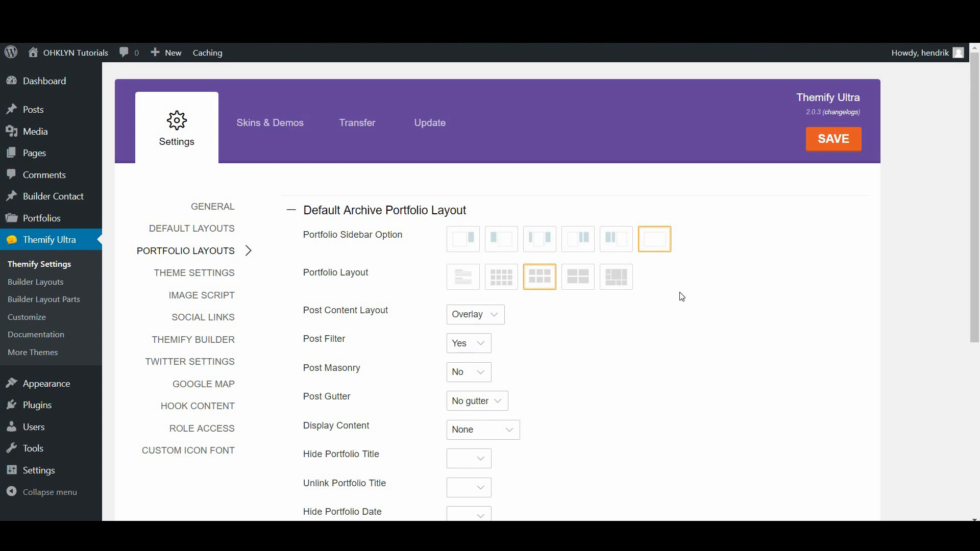
left_click(467, 250)
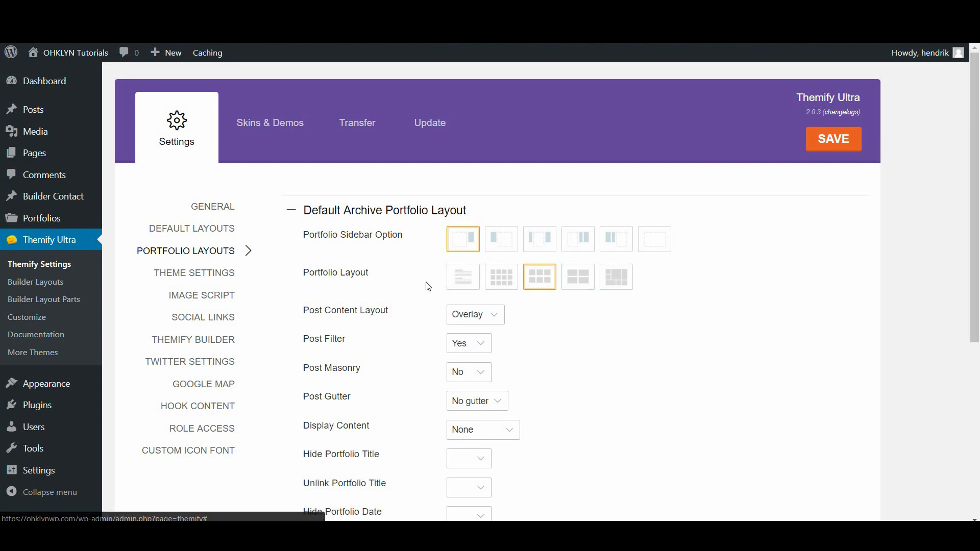
left_click(620, 287)
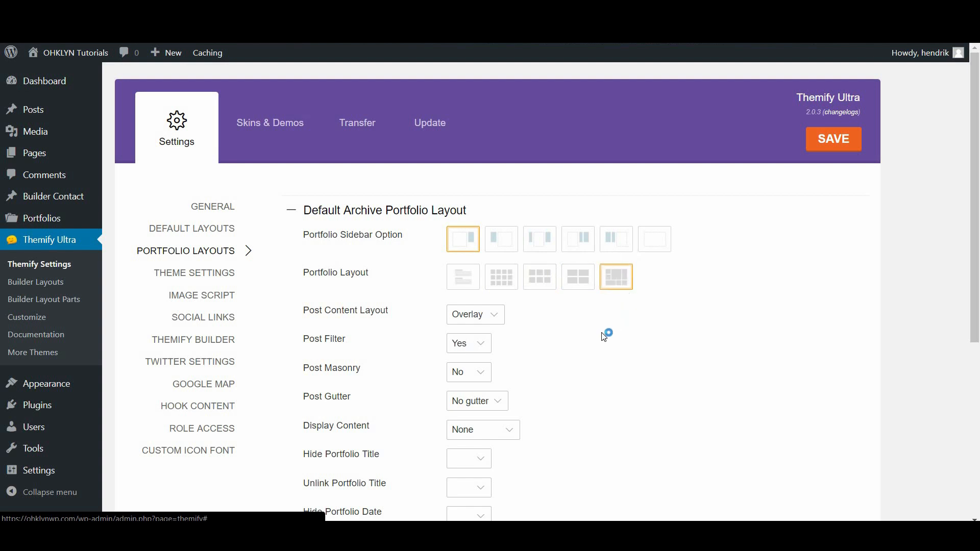
scroll(546, 364, "down", 3)
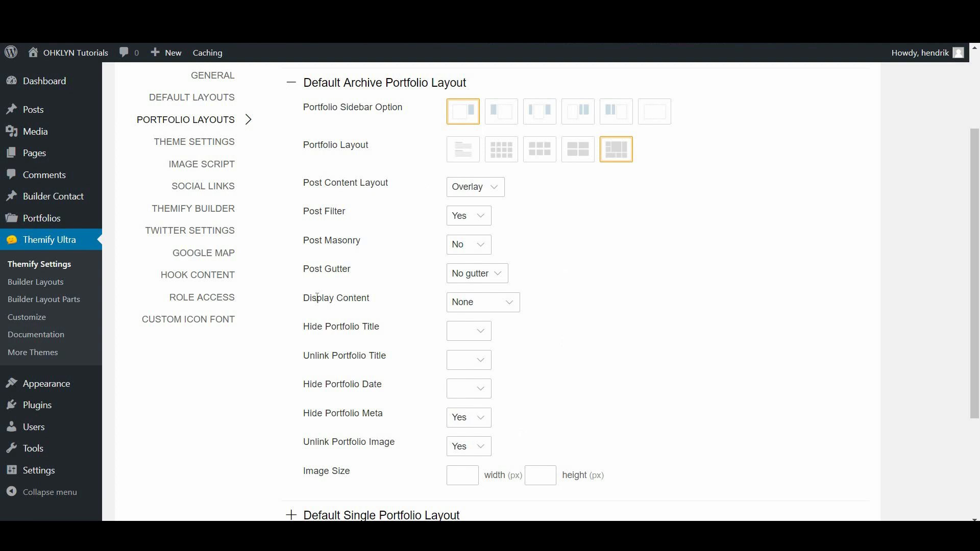
left_click(488, 306)
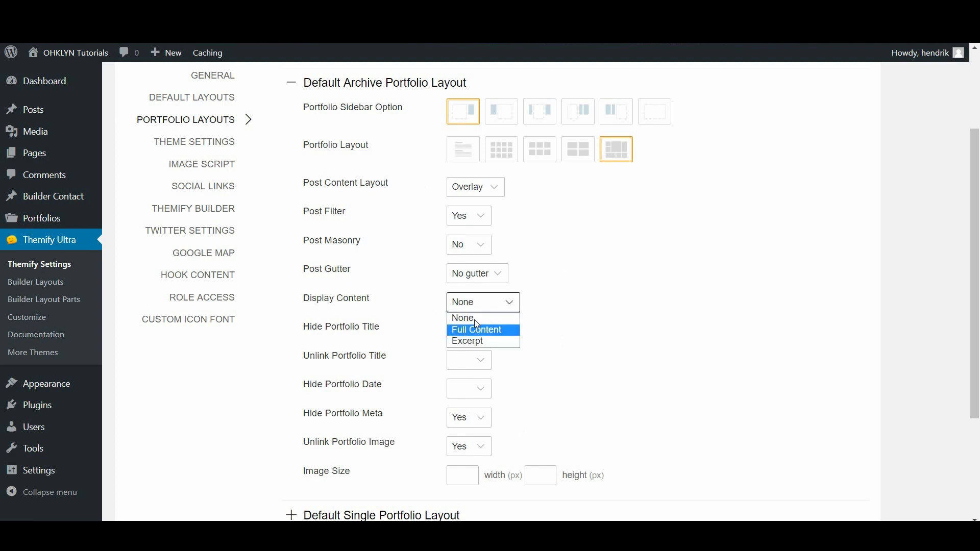
left_click(479, 343)
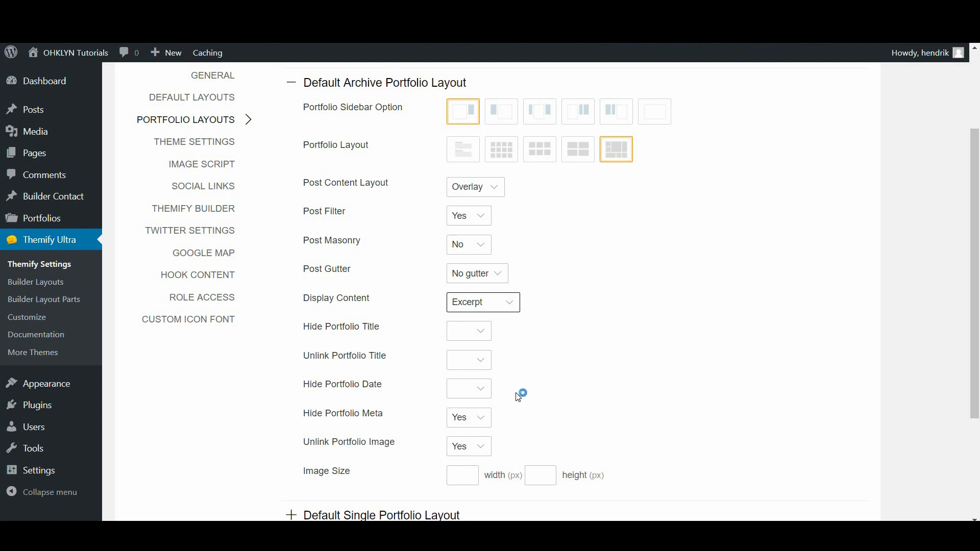
scroll(532, 397, "up", 3)
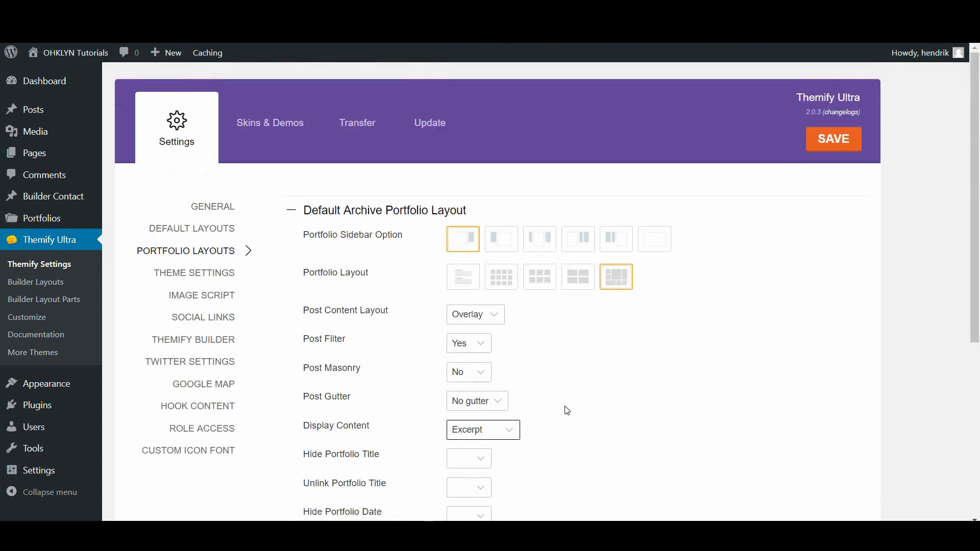
left_click(824, 144)
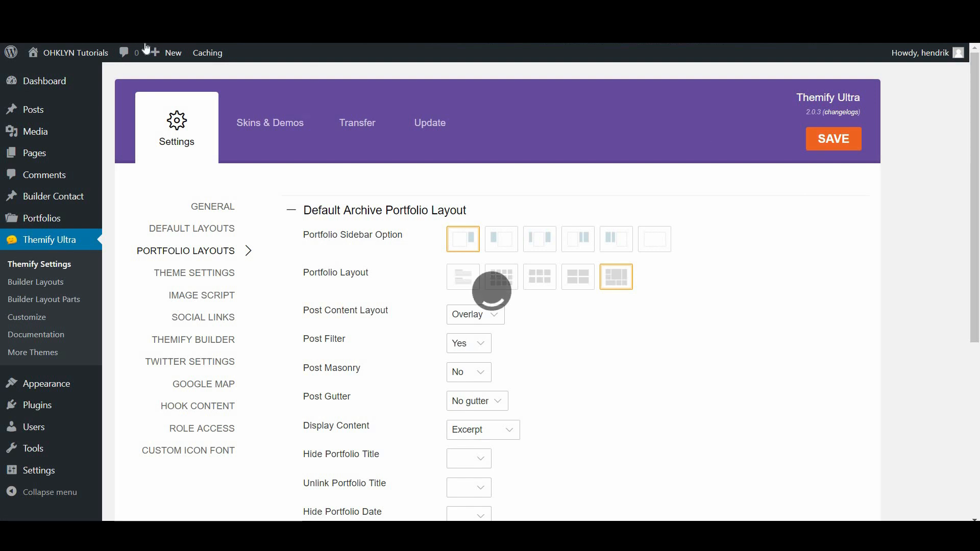
left_click(93, 62)
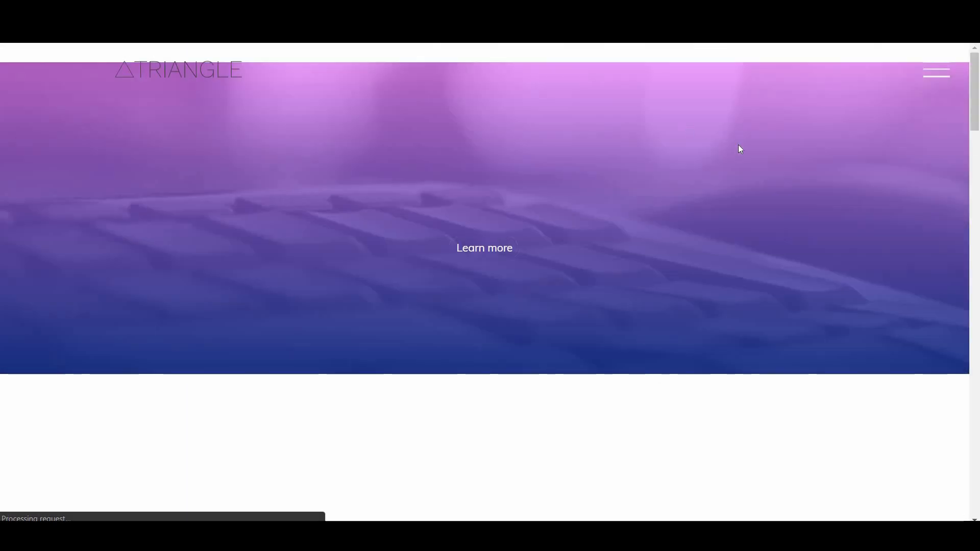
Go to the live site's Portfolio page through the full-screen menu and scroll its grid
left_click(934, 75)
left_click(481, 345)
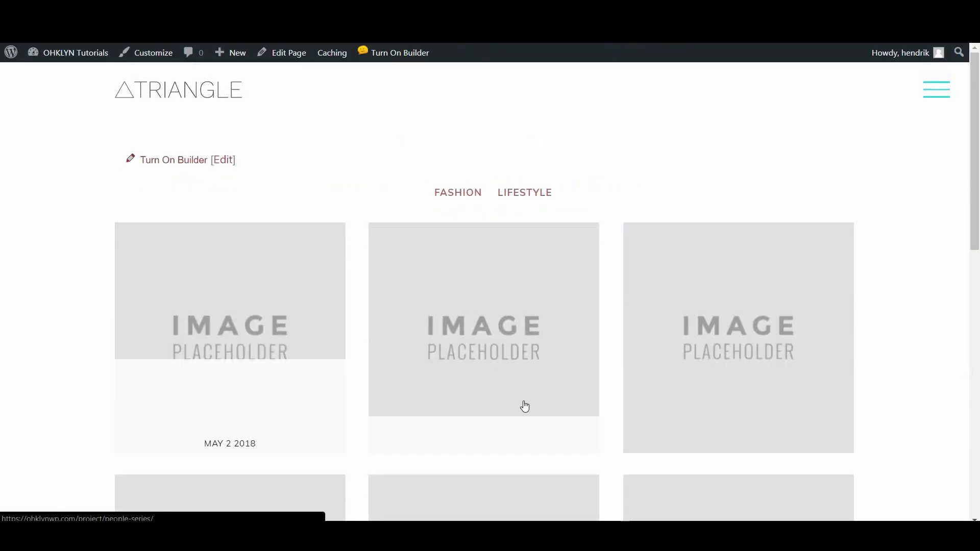
scroll(523, 405, "down", 6)
scroll(542, 399, "down", 2)
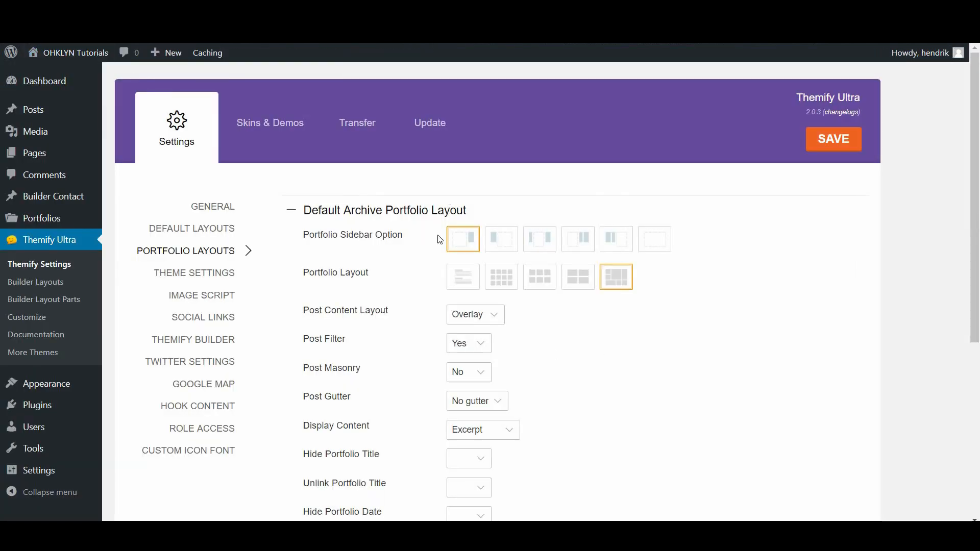
Expand the Default Single Portfolio Layout options and preview the Working Spirit portfolio item
left_click(426, 218)
left_click(416, 241)
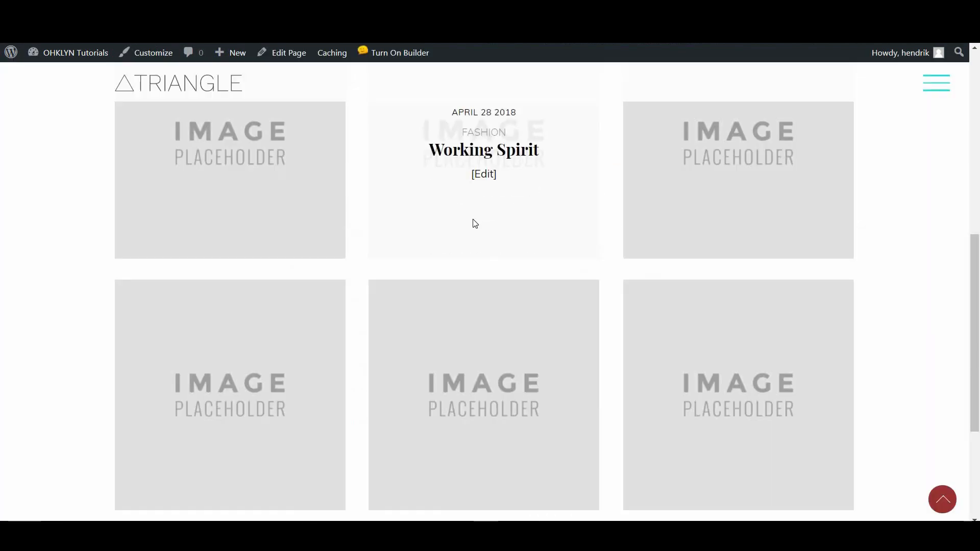
left_click(474, 224)
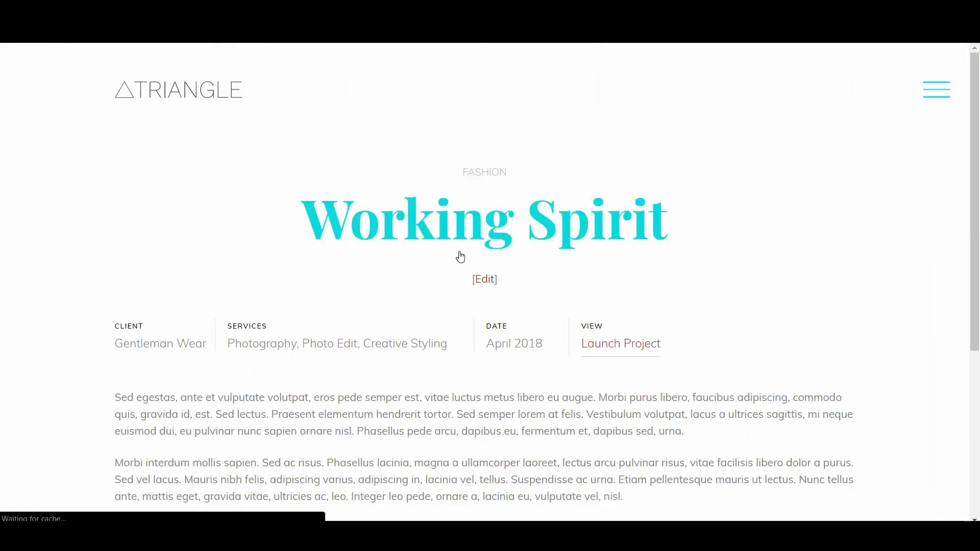
scroll(732, 369, "down", 5)
scroll(508, 201, "down", 5)
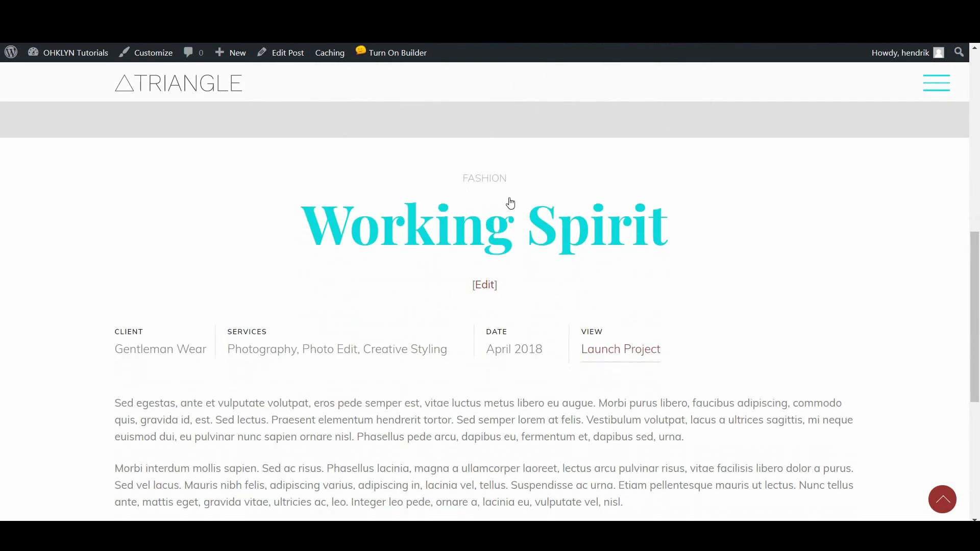
scroll(465, 237, "down", 4)
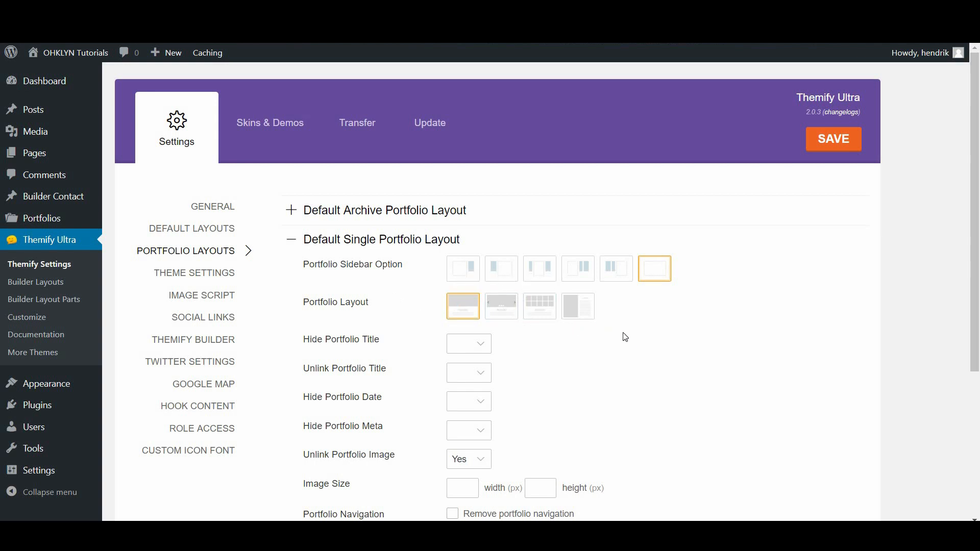
Collapse the Default Single Portfolio Layout options and bring up the Theme Settings section
scroll(546, 187, "down", 4)
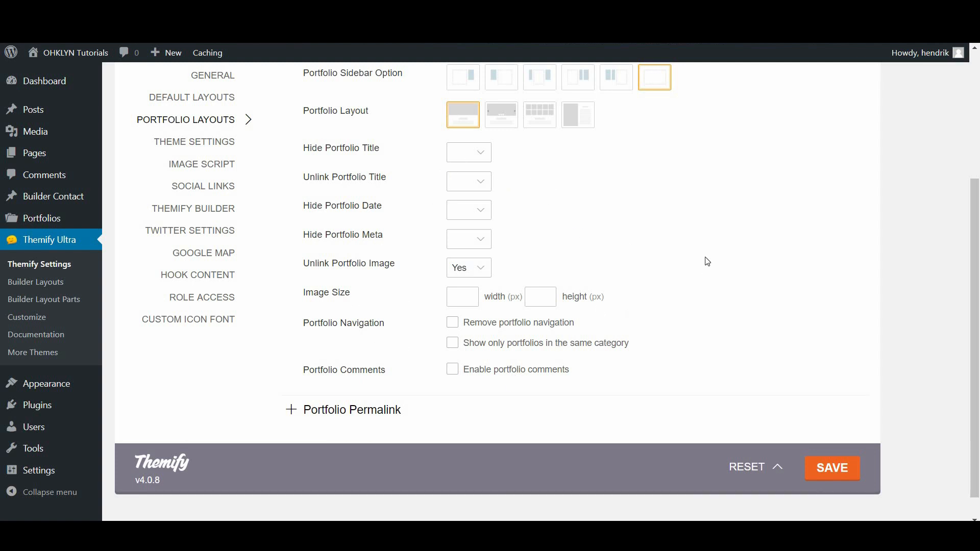
scroll(707, 261, "up", 3)
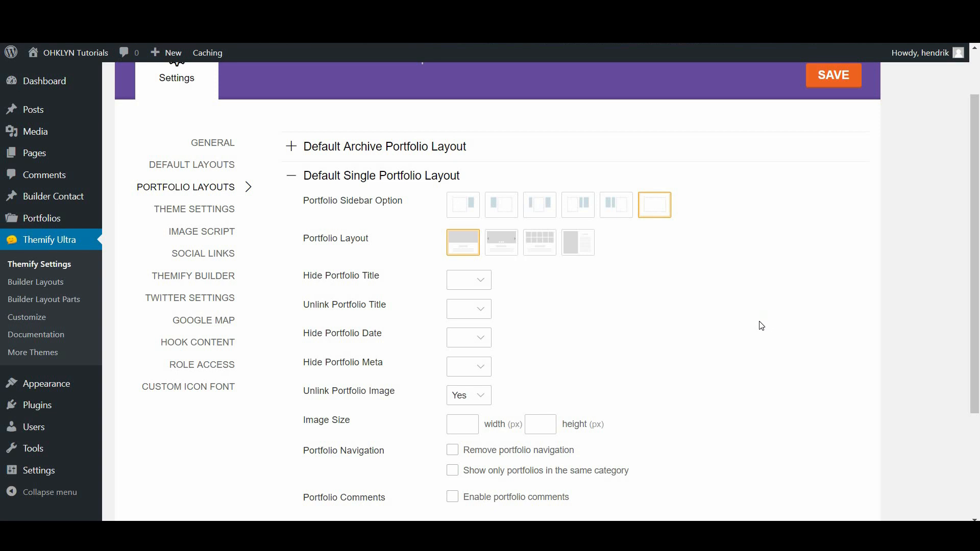
scroll(762, 326, "up", 2)
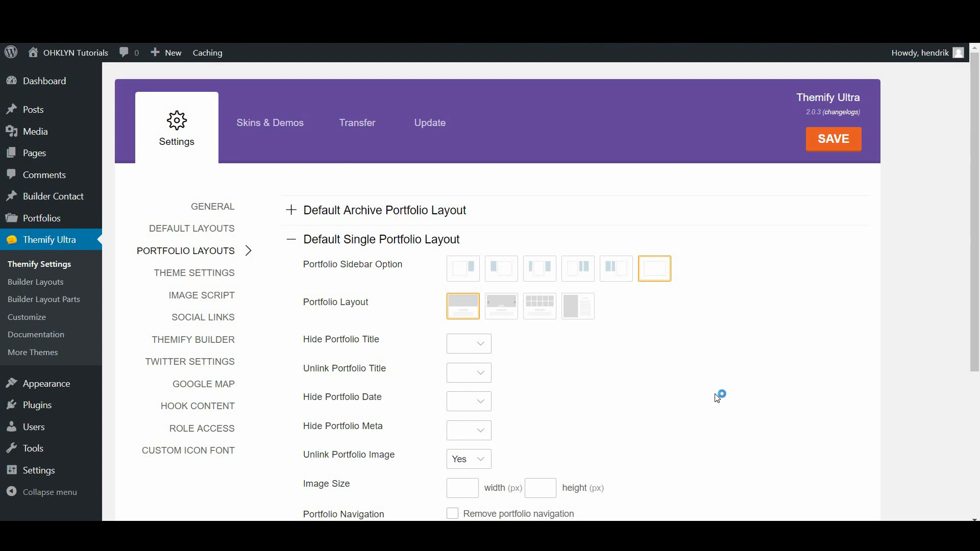
left_click(393, 248)
left_click(218, 283)
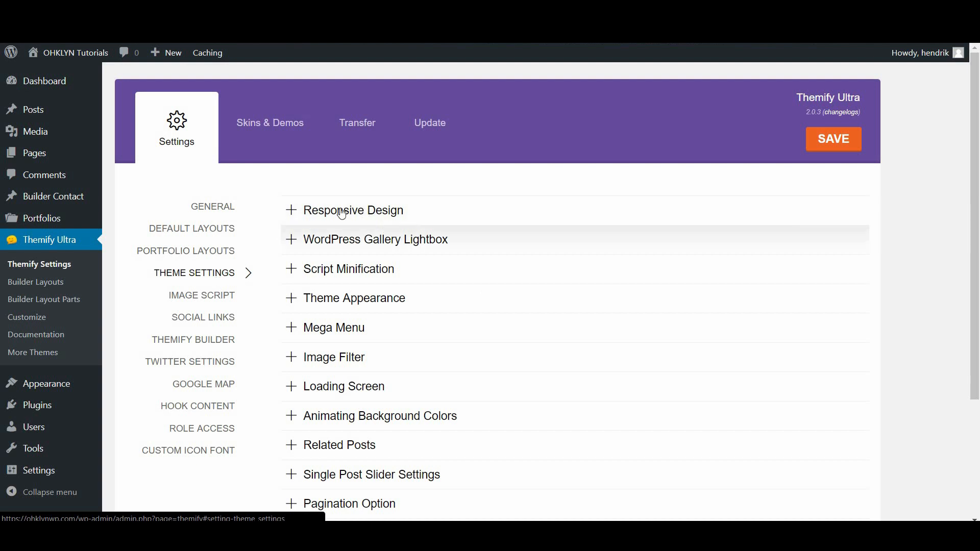
Glance over the Responsive Design breakpoints, then expand the Theme Appearance options
left_click(369, 215)
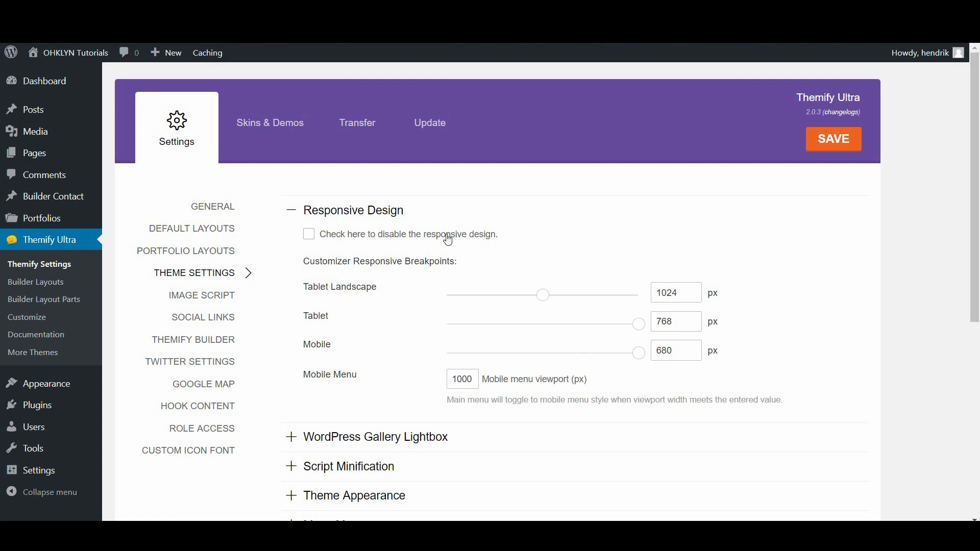
left_click(384, 217)
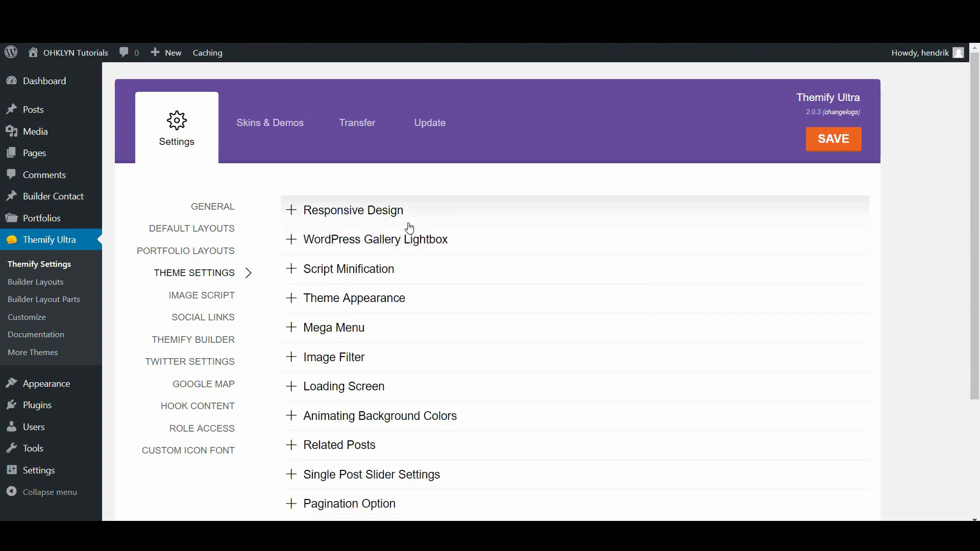
left_click(356, 306)
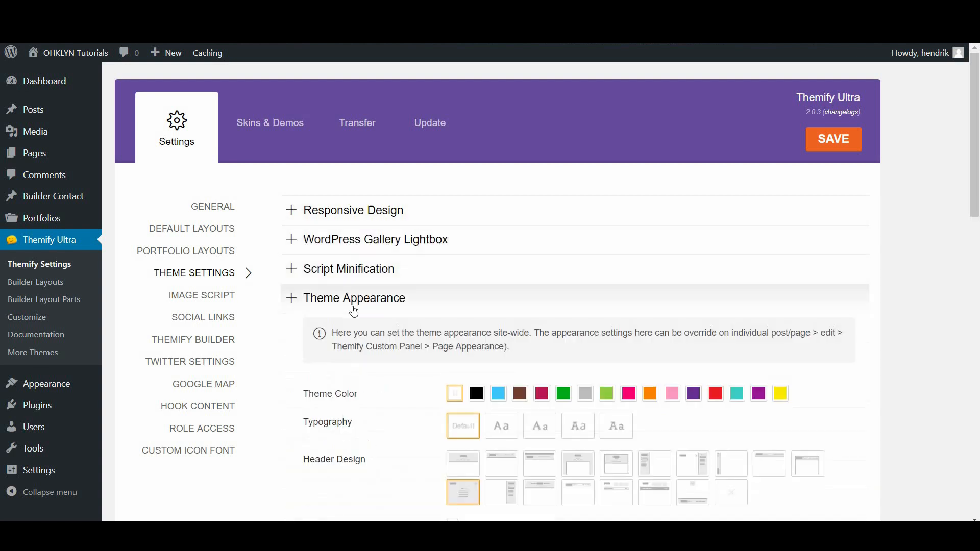
Apply and save the Header Min Bar design, then check its slide-out menu on the site
scroll(429, 352, "down", 3)
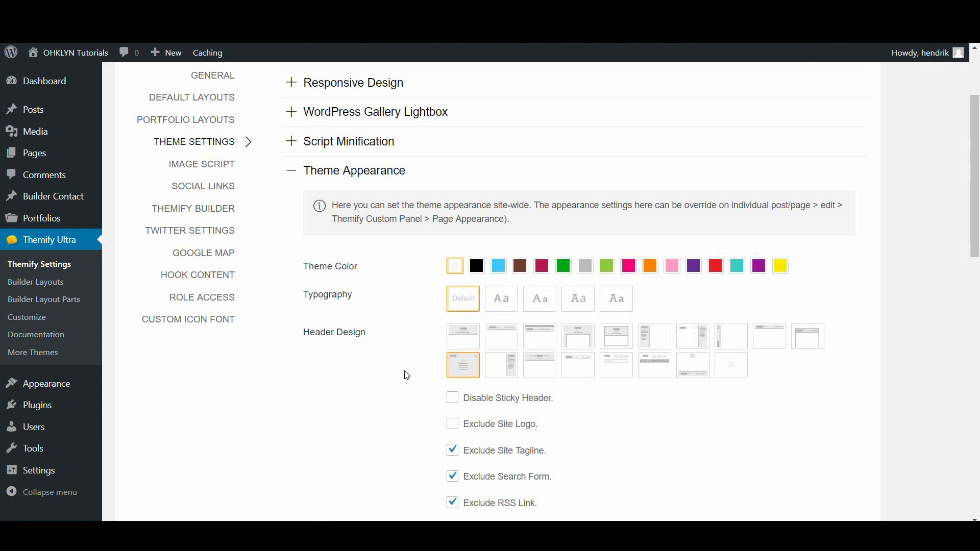
scroll(407, 375, "down", 2)
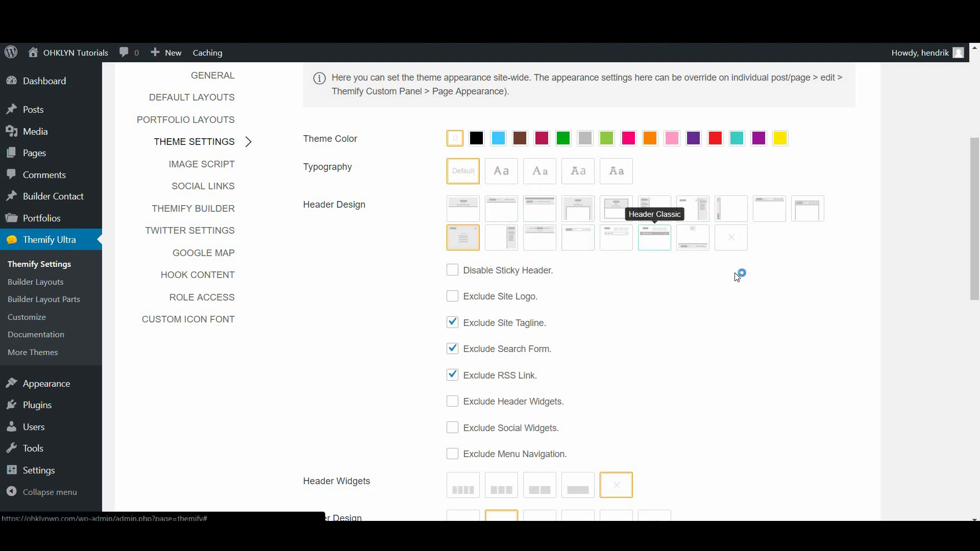
left_click_drag(978, 216, 978, 147)
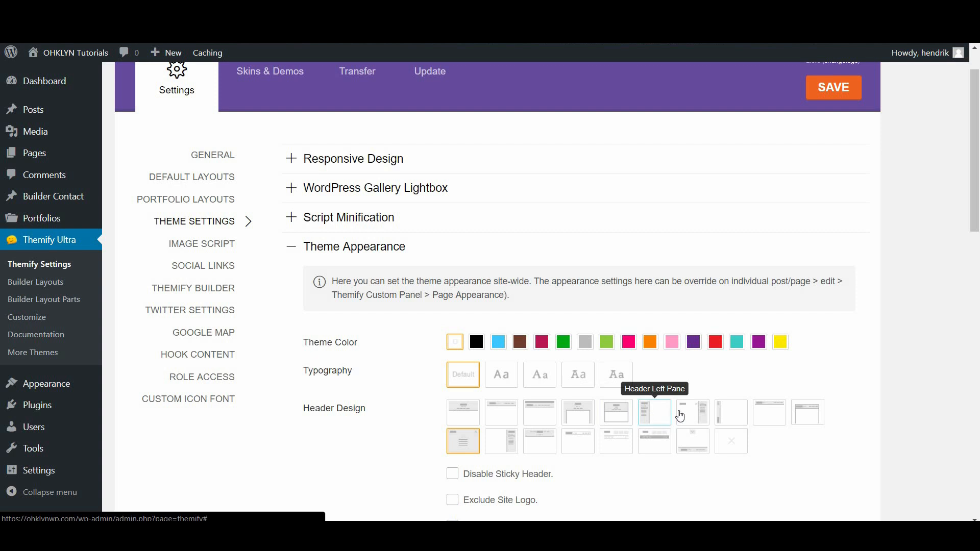
left_click(742, 416)
left_click(831, 91)
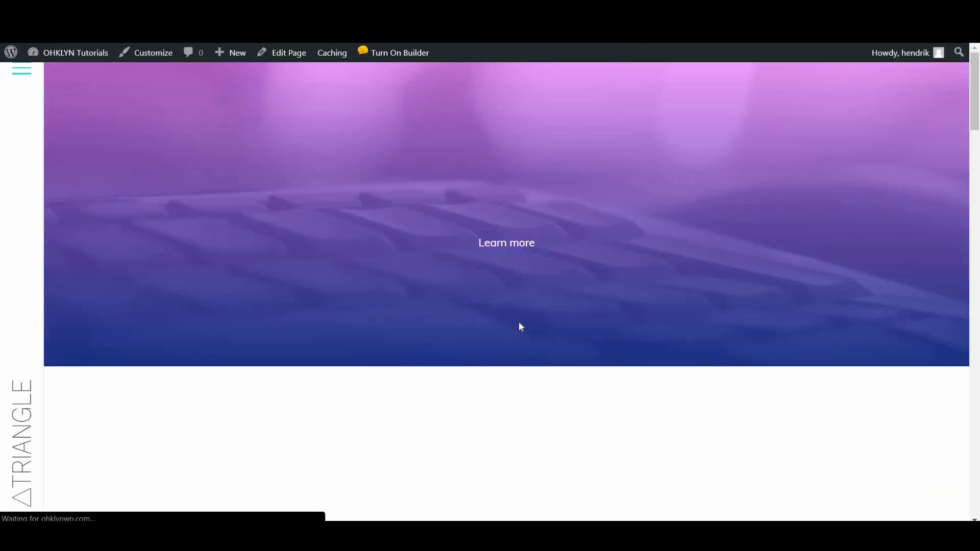
left_click(23, 73)
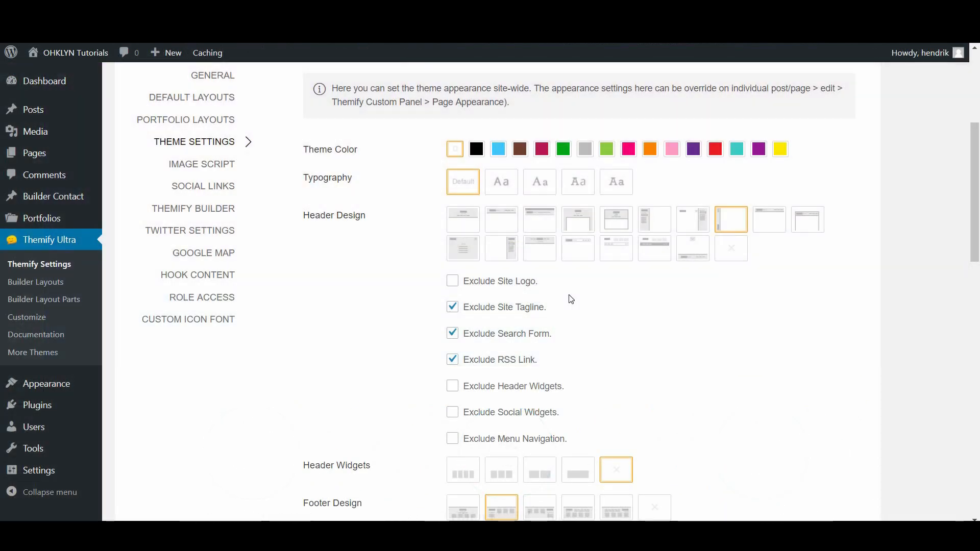
Compare Header Right Pane and settle on Header Overlay as the header design
left_click(465, 258)
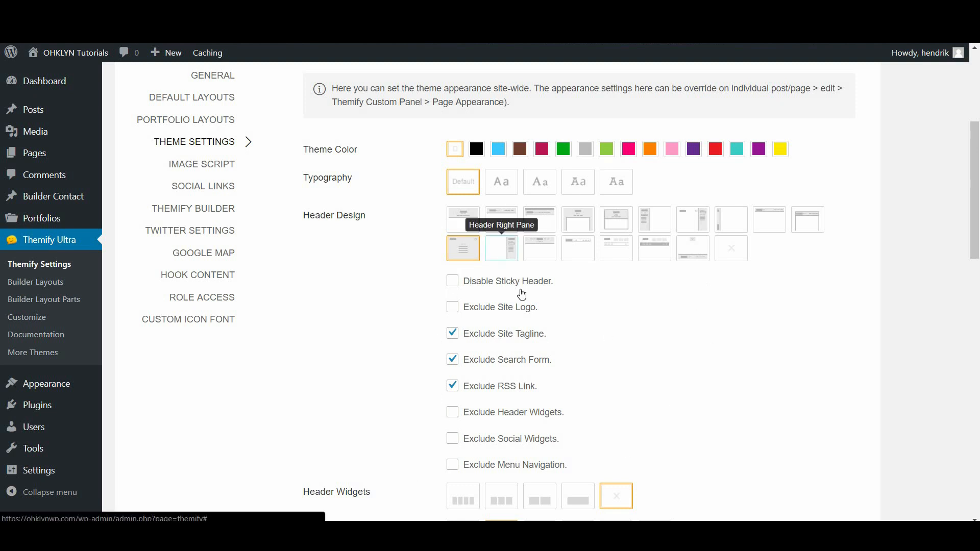
left_click(501, 257)
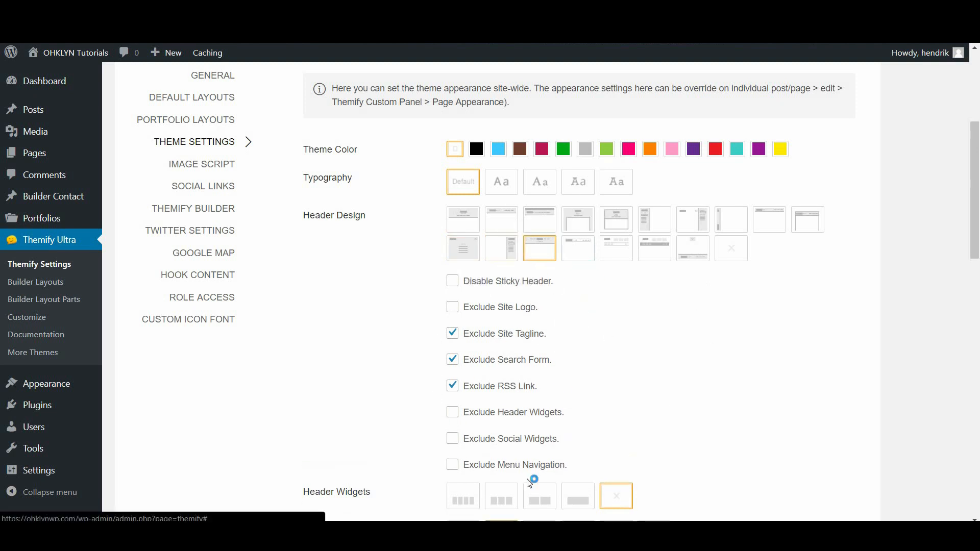
left_click(465, 250)
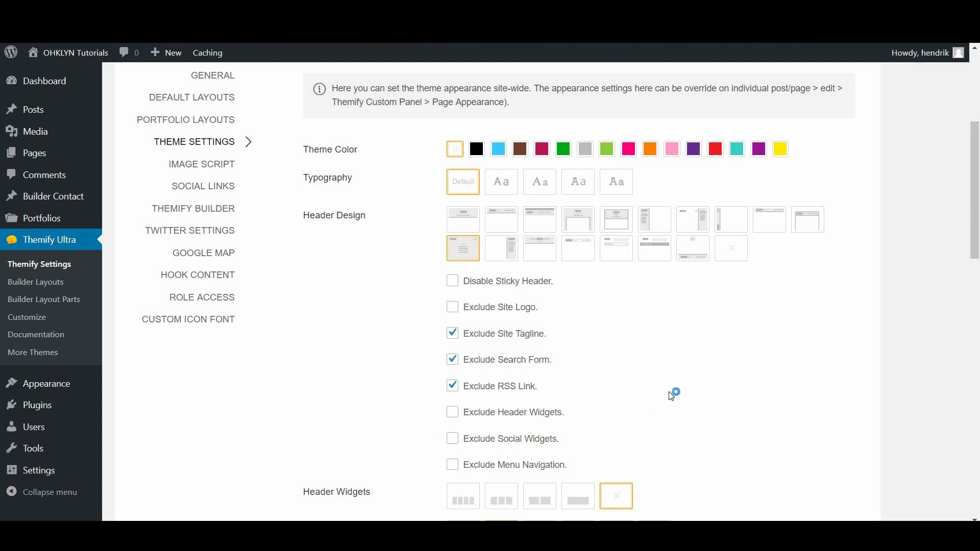
scroll(674, 396, "down", 5)
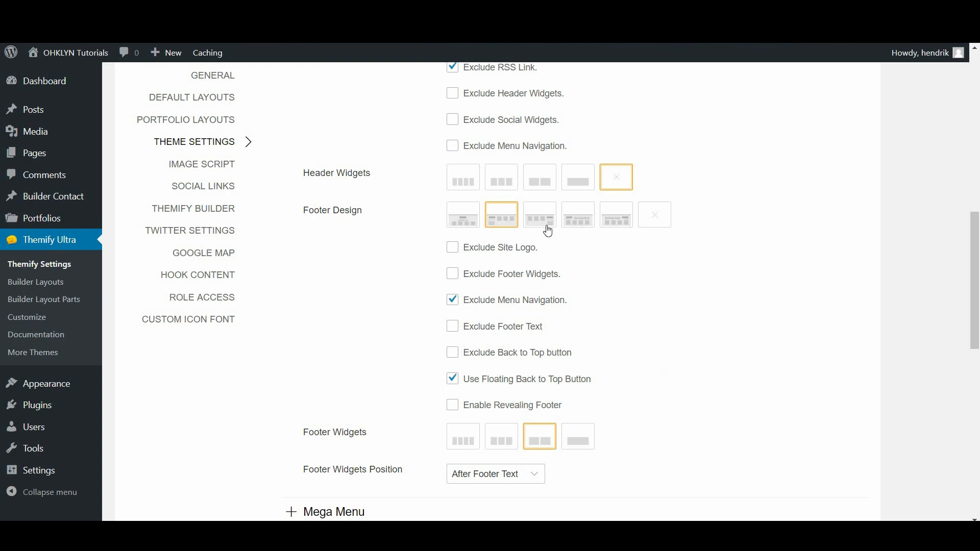
left_click(617, 217)
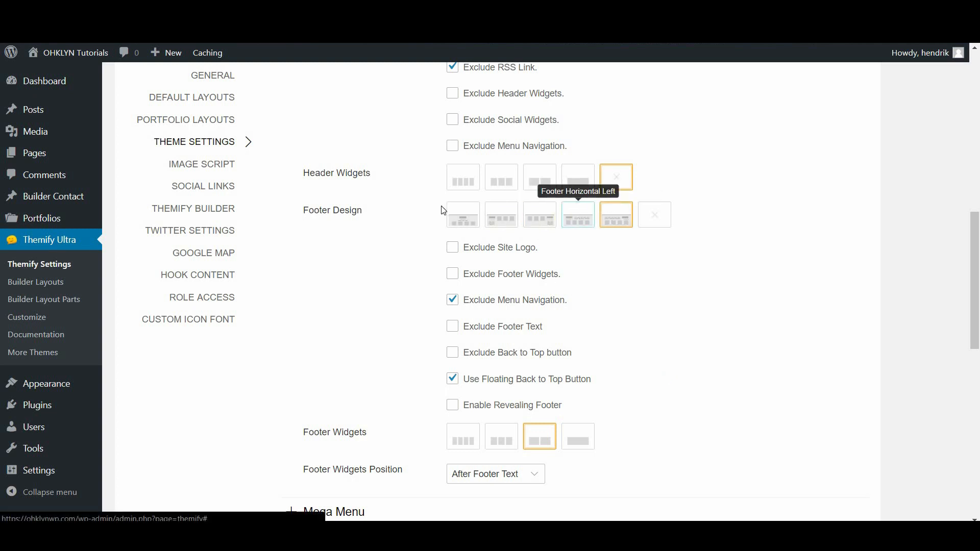
left_click(452, 213)
left_click(507, 233)
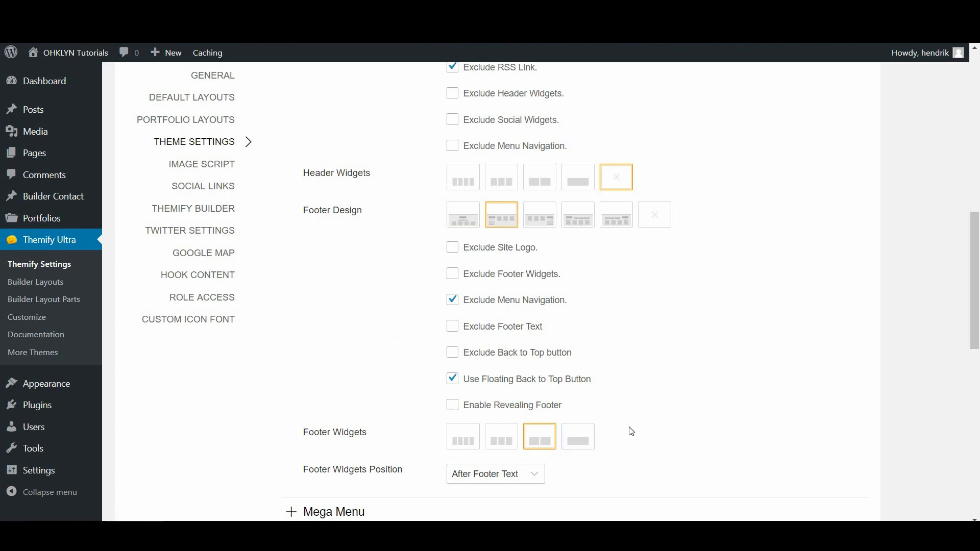
scroll(631, 431, "down", 3)
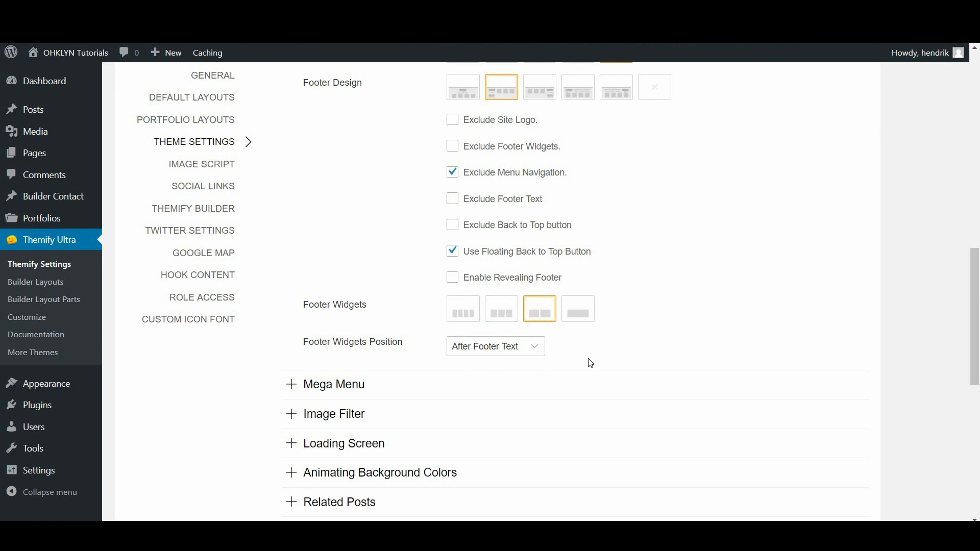
scroll(591, 363, "down", 4)
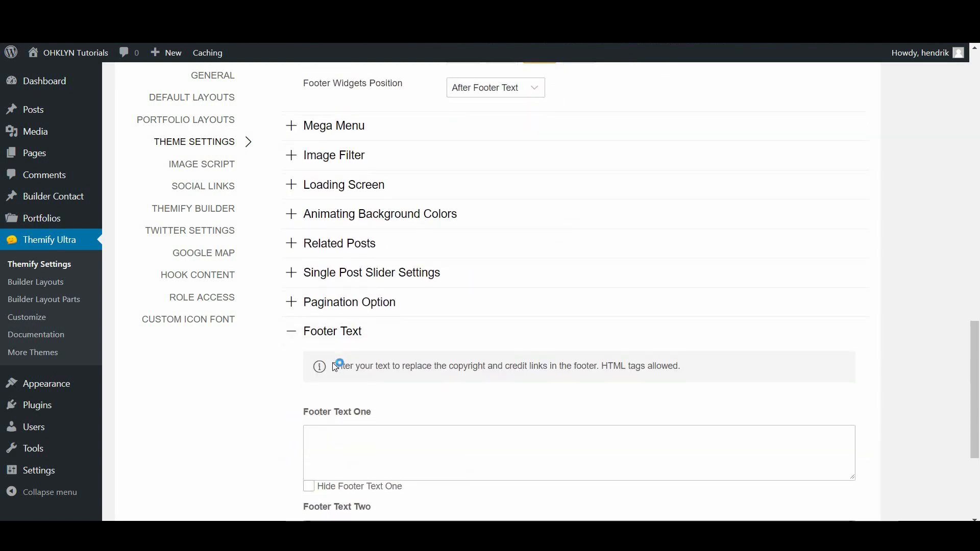
scroll(335, 367, "down", 3)
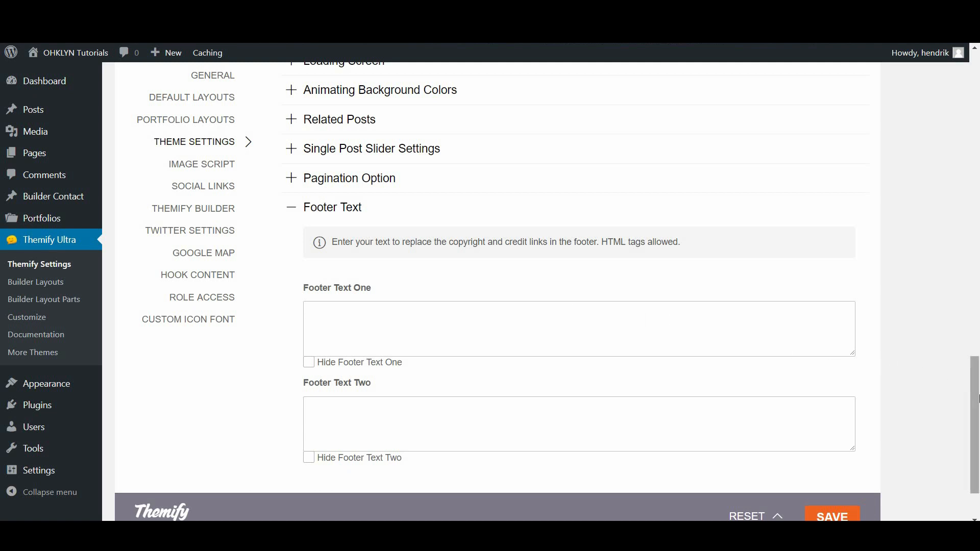
left_click_drag(974, 394, 975, 82)
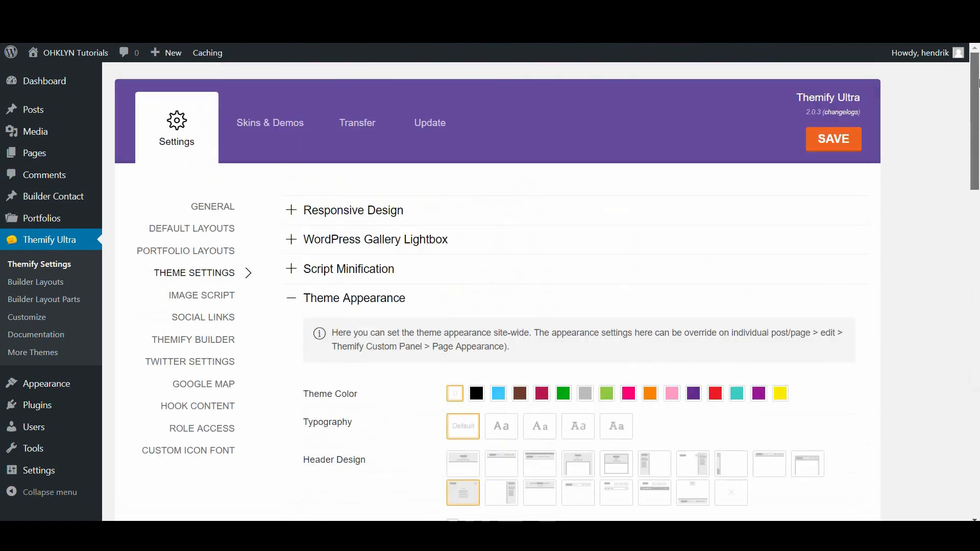
Open Social Links and scroll through the Twitter, Facebook and YouTube entries to Add Link
left_click(203, 318)
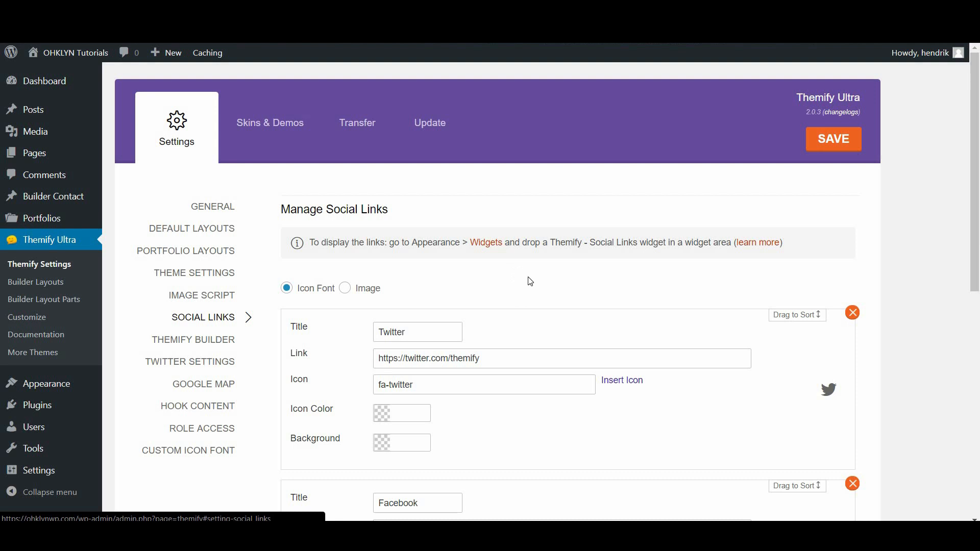
scroll(540, 304, "down", 1)
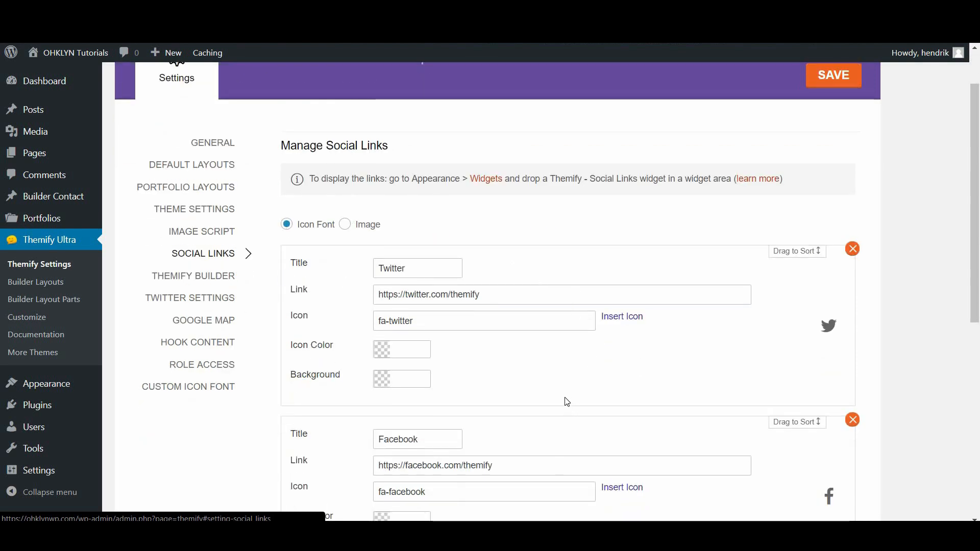
scroll(569, 402, "down", 1)
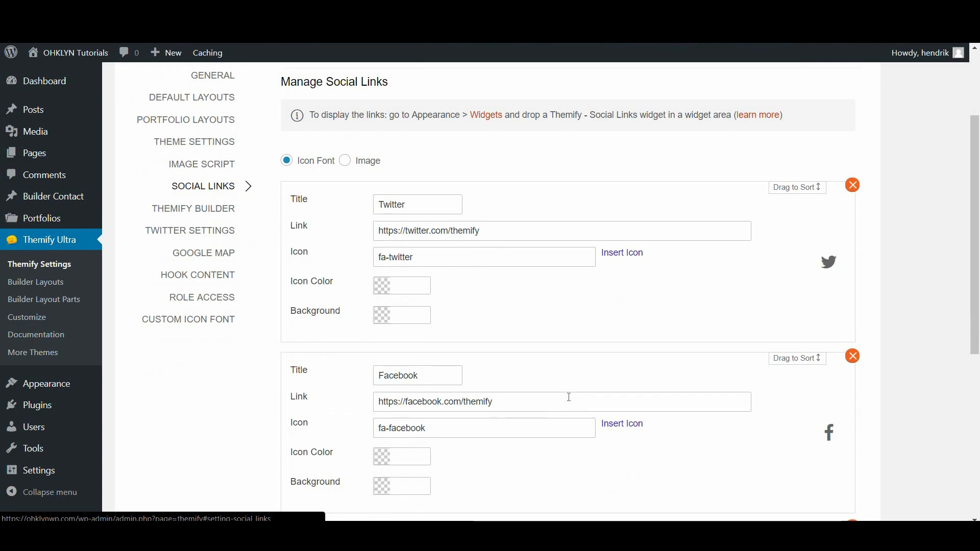
scroll(570, 397, "down", 5)
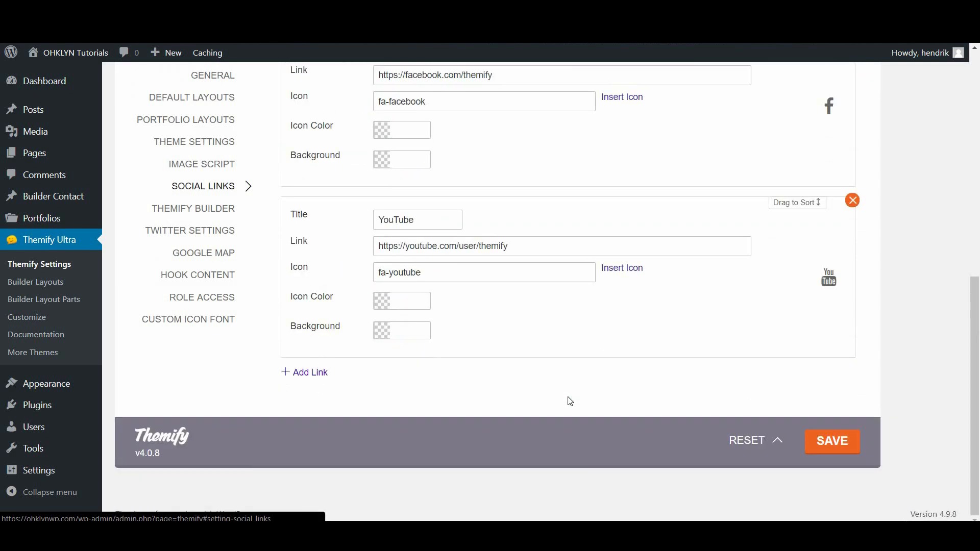
scroll(570, 402, "up", 7)
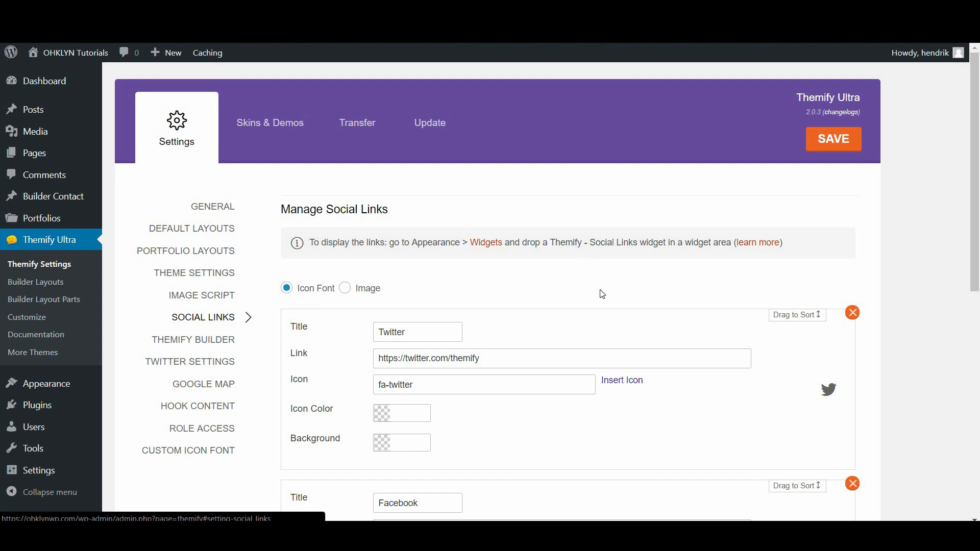
scroll(603, 294, "down", 9)
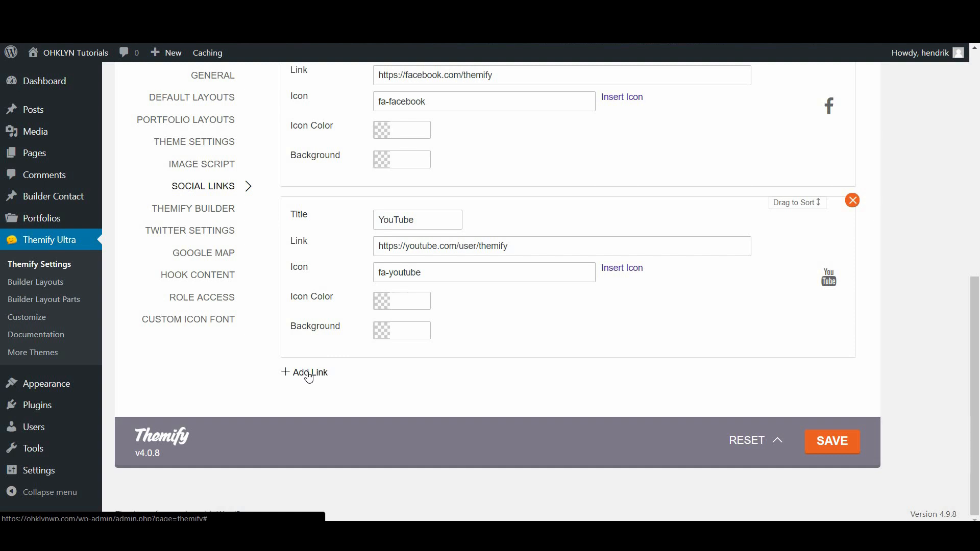
Add a new Instagram link entry and paste the company's Instagram profile address into it
left_click(309, 375)
scroll(407, 379, "down", 2)
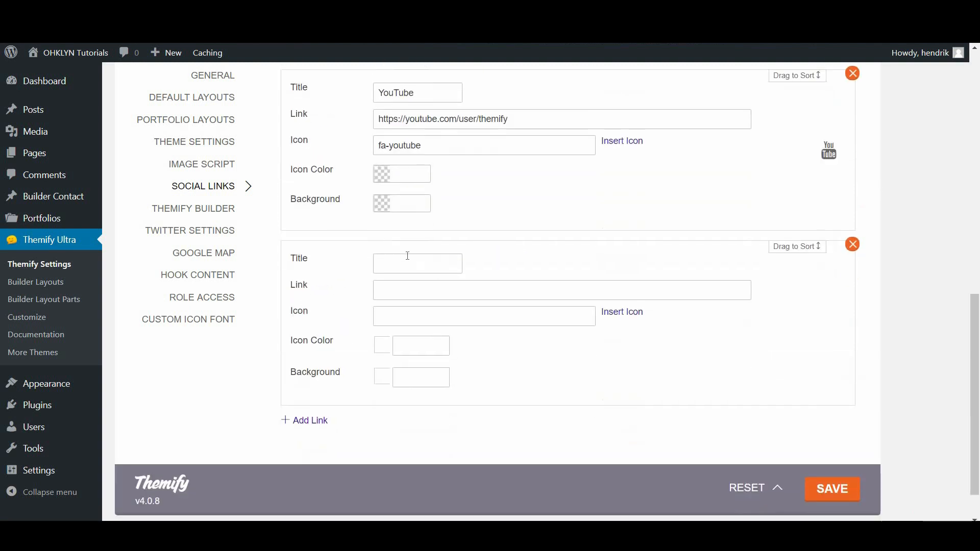
left_click(405, 258)
type("Instagram")
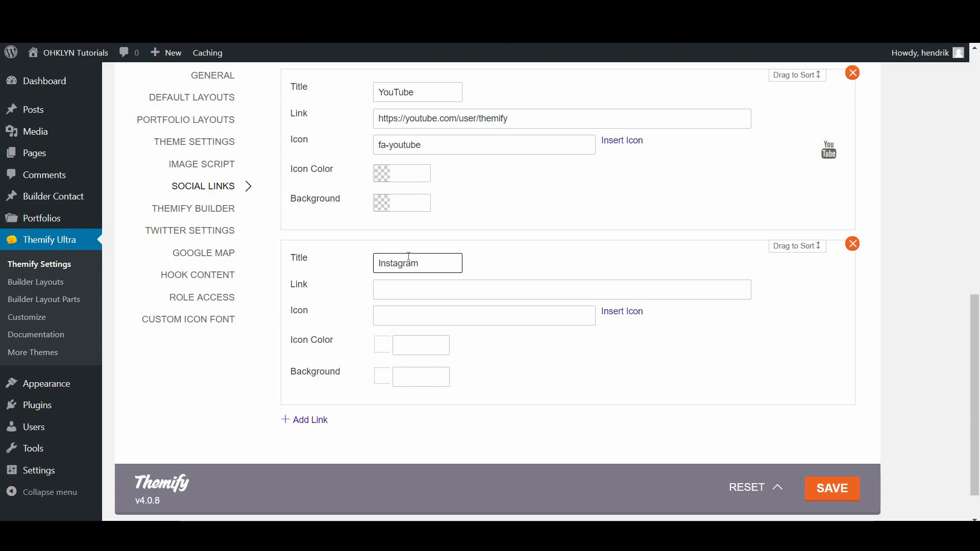
left_click(451, 296)
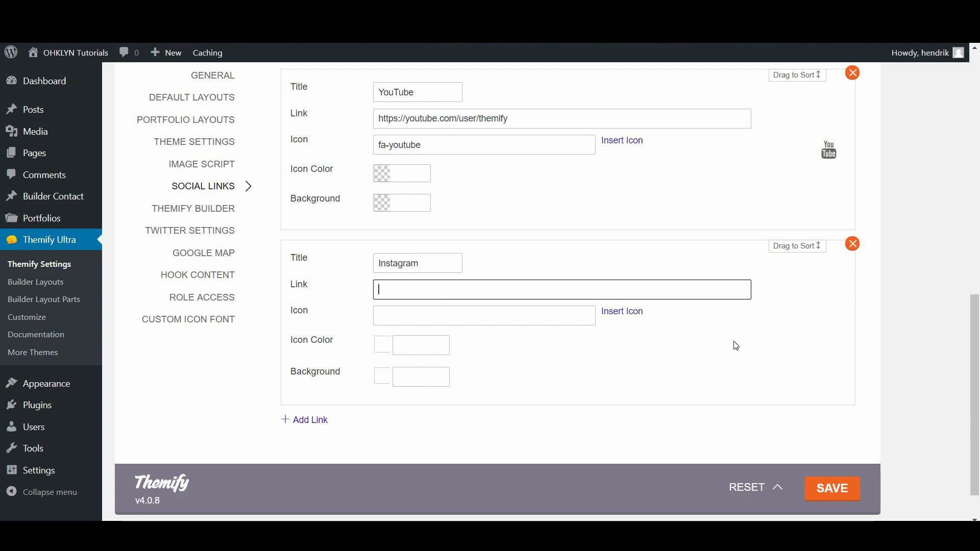
key("alt+Tab")
left_click(819, 34)
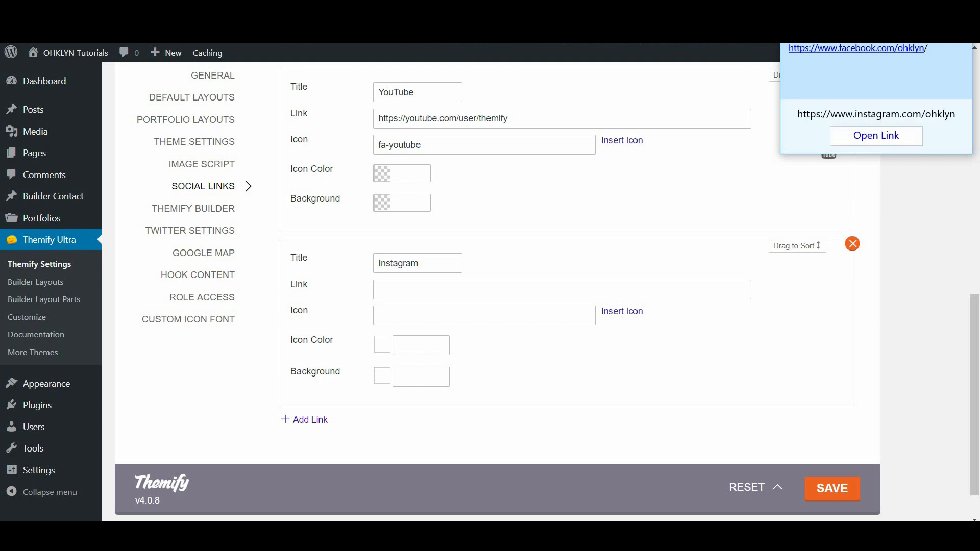
left_click(418, 294)
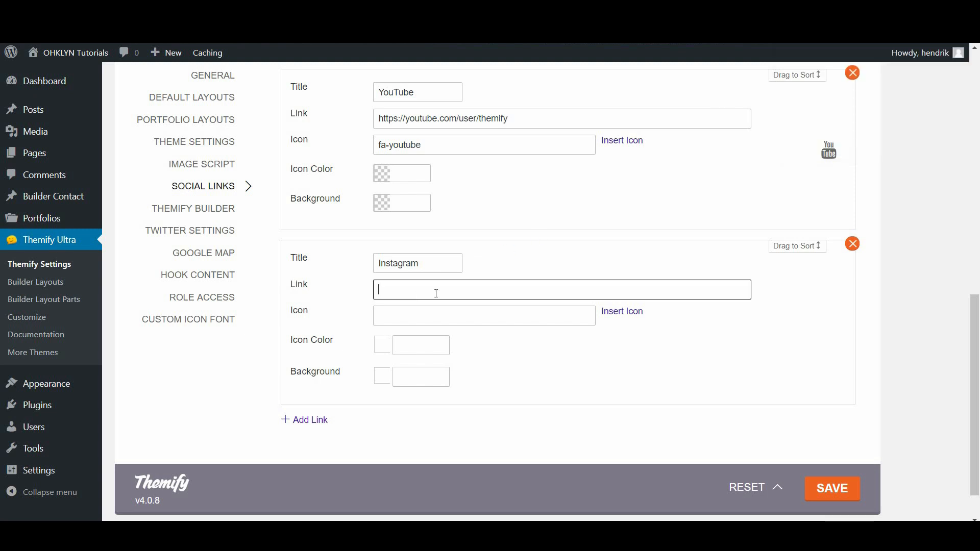
type("https://www.instagram.com/ohklyn/")
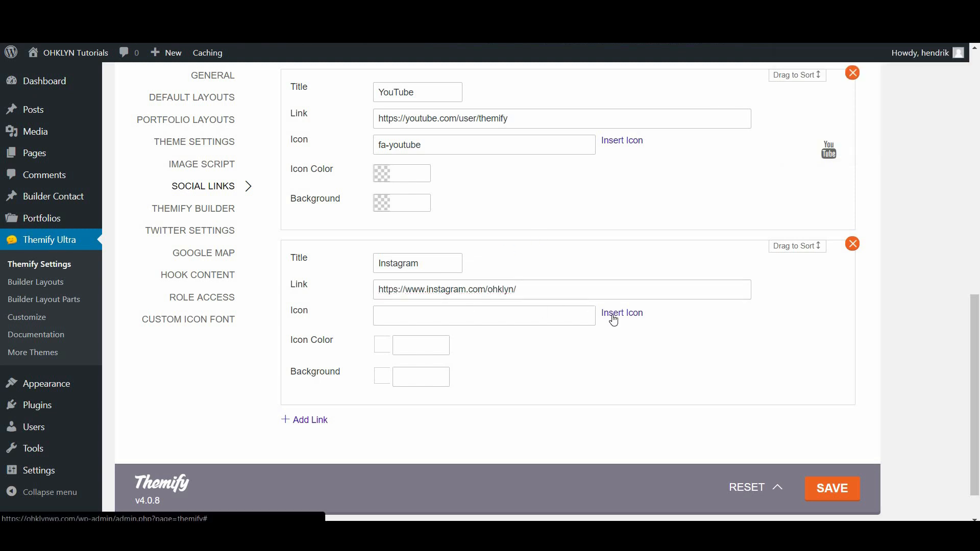
Give the Instagram entry the fa-instagram icon and place it above YouTube
left_click(614, 320)
left_click(681, 132)
type("Instagra")
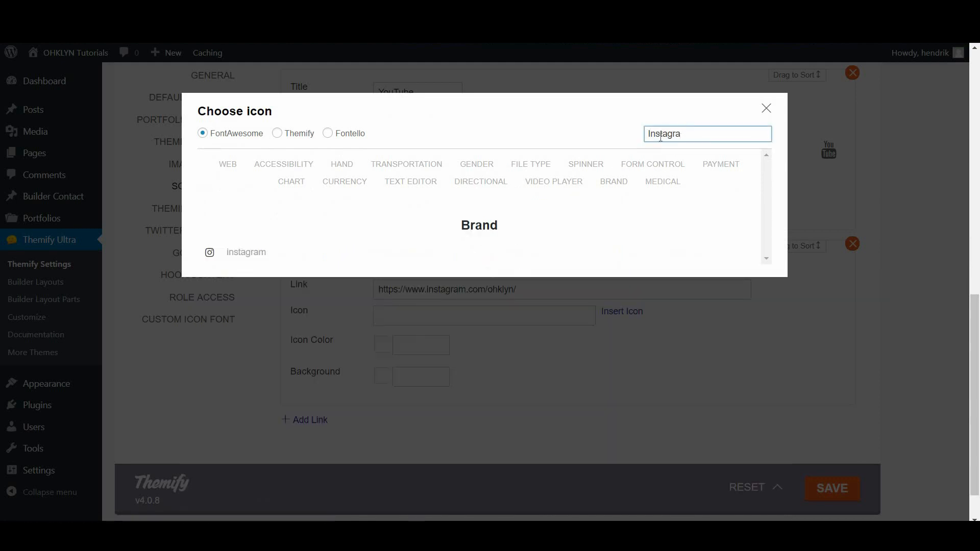
left_click(241, 254)
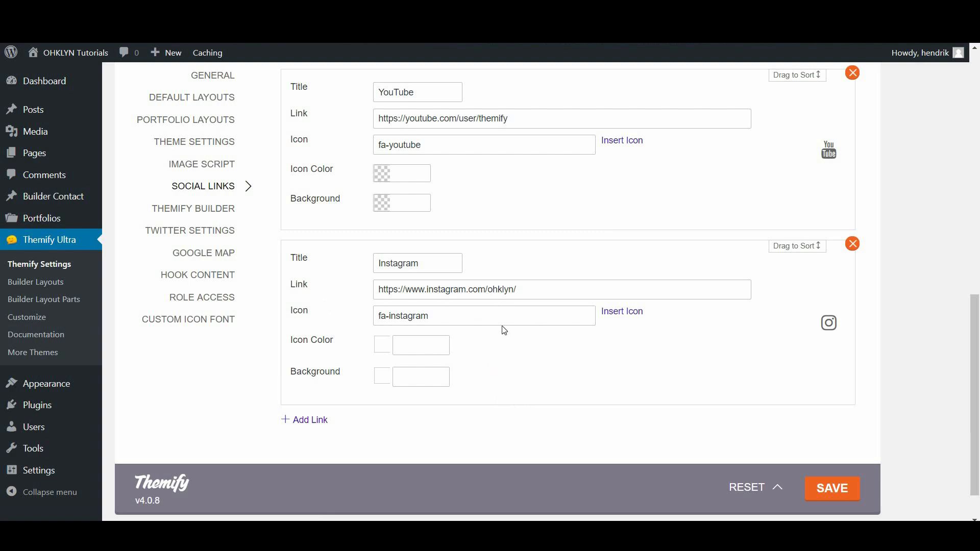
scroll(593, 337, "up", 3)
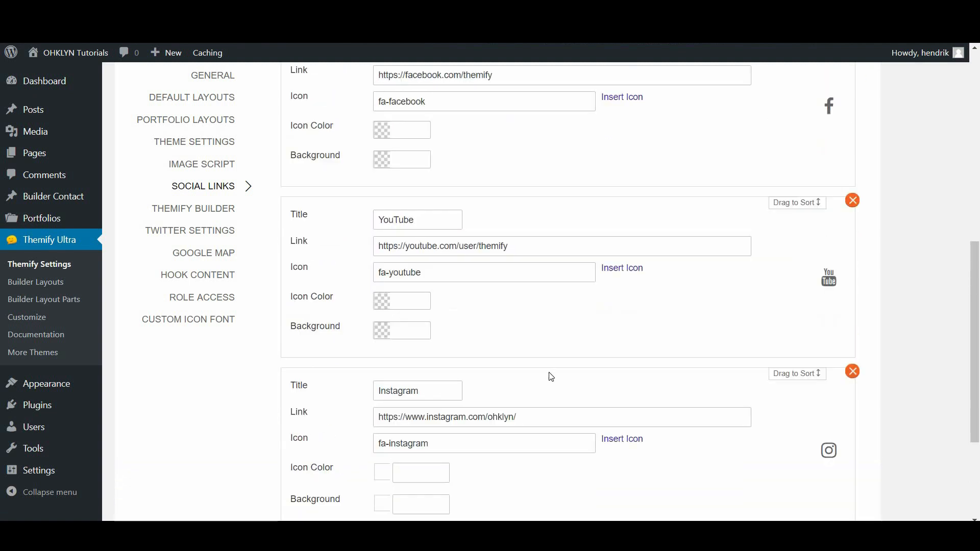
left_click_drag(777, 204, 794, 377)
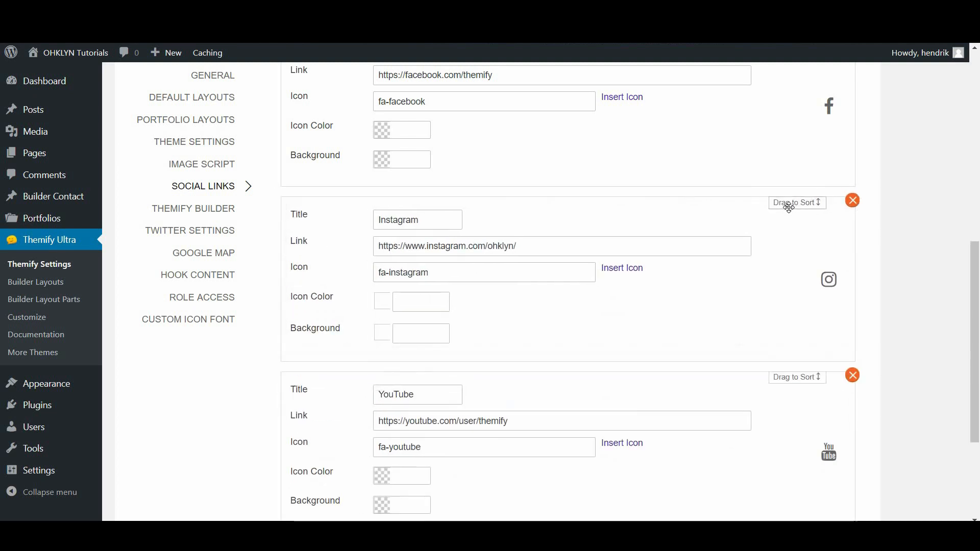
scroll(838, 328, "down", 4)
Save the social links and follow the live header's Instagram icon to the company's profile
left_click(831, 439)
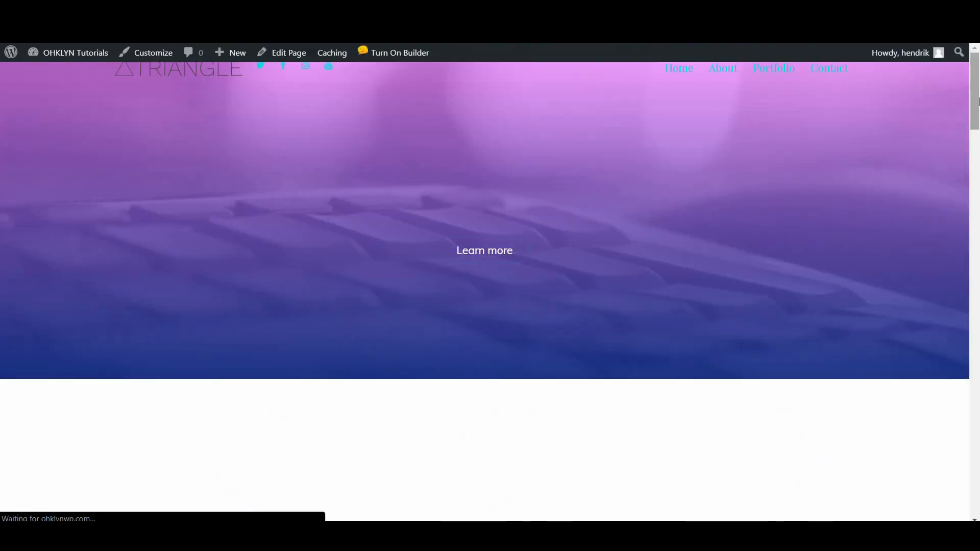
left_click_drag(973, 105, 972, 397)
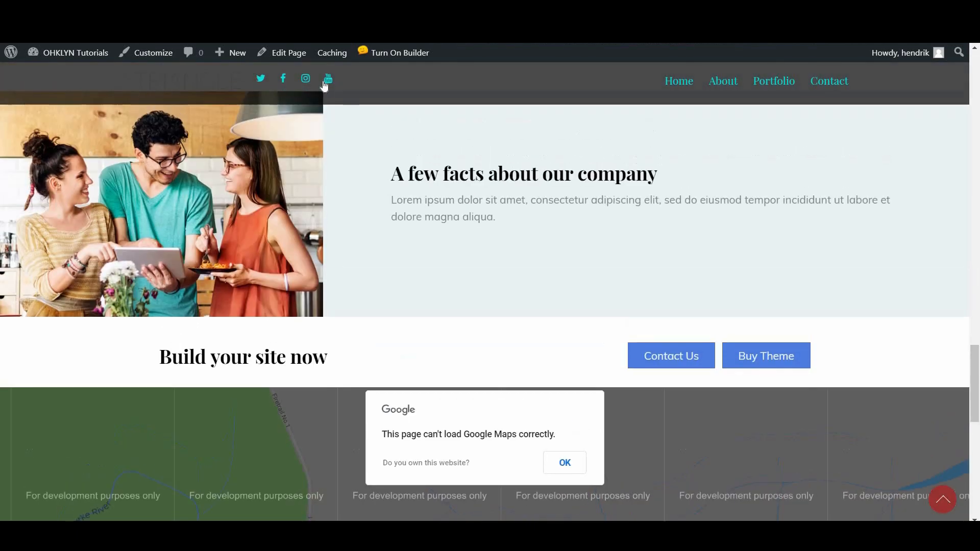
left_click(307, 80)
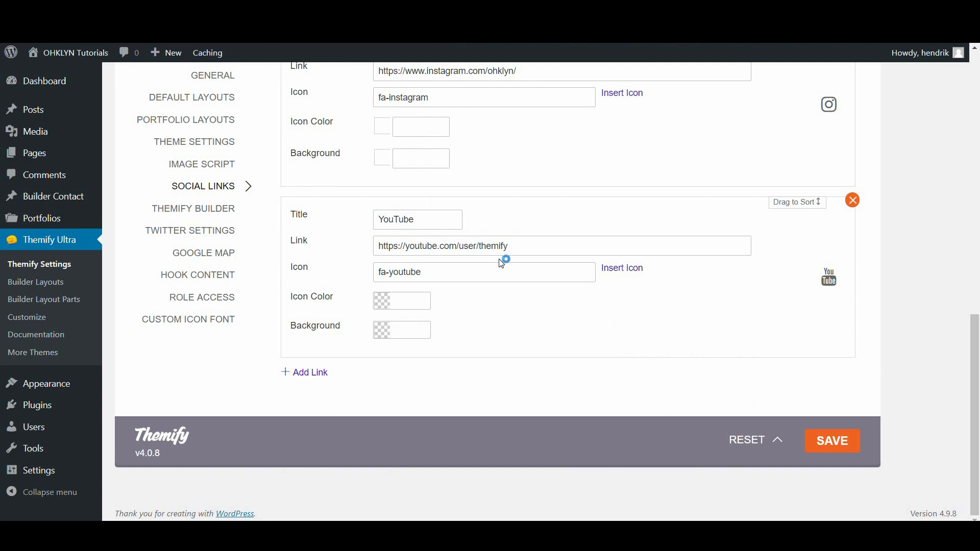
scroll(501, 264, "up", 3)
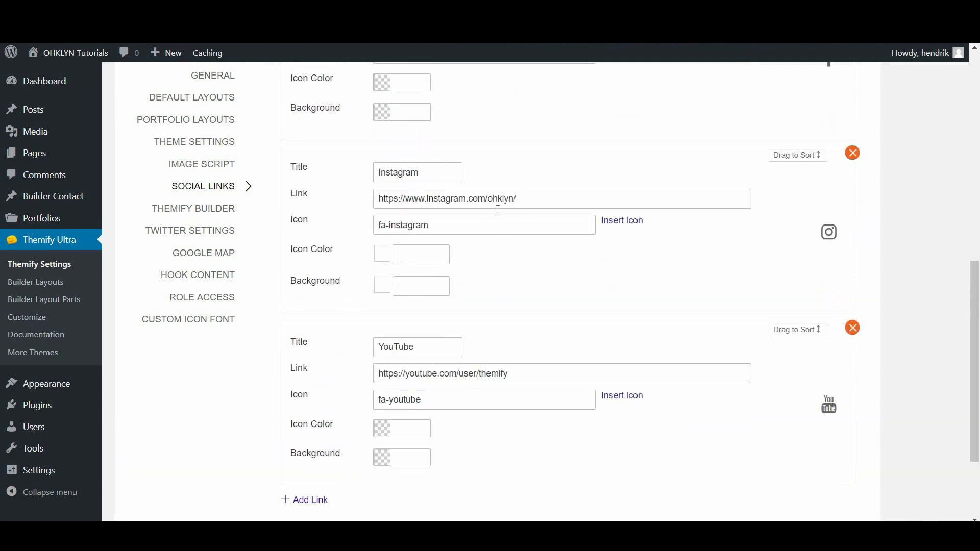
Re-save the Facebook, Instagram, YouTube link order and return to the Twitter entry at the top
scroll(648, 308, "down", 3)
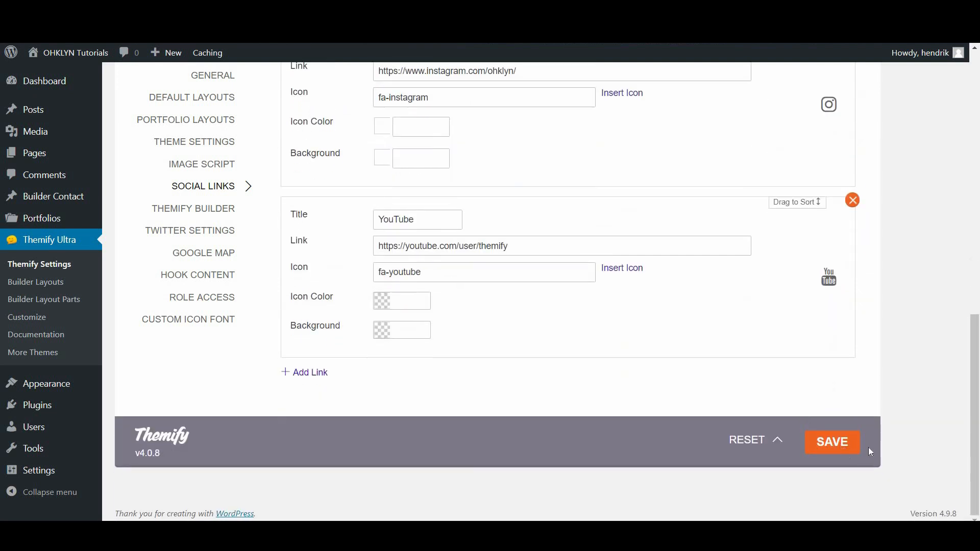
scroll(889, 313, "up", 2)
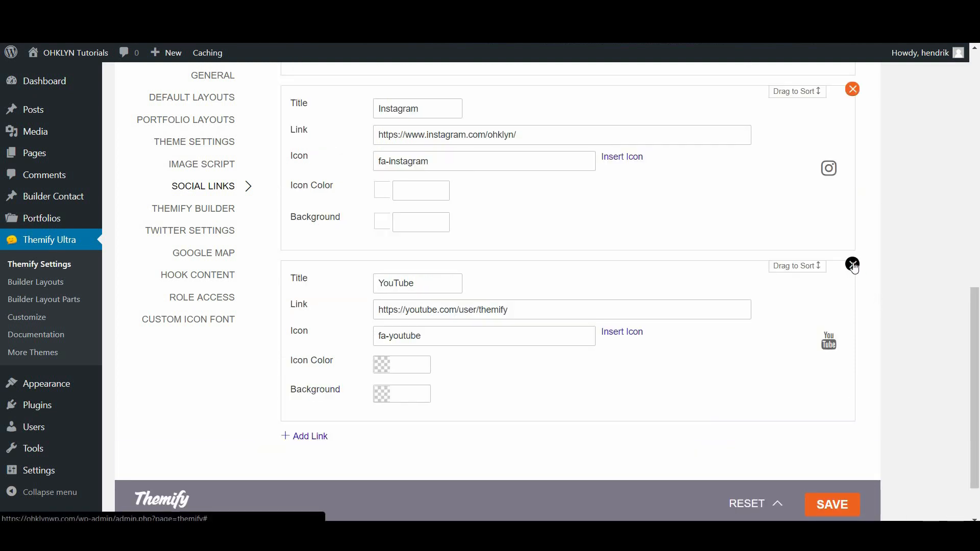
scroll(924, 366, "up", 3)
scroll(924, 365, "down", 4)
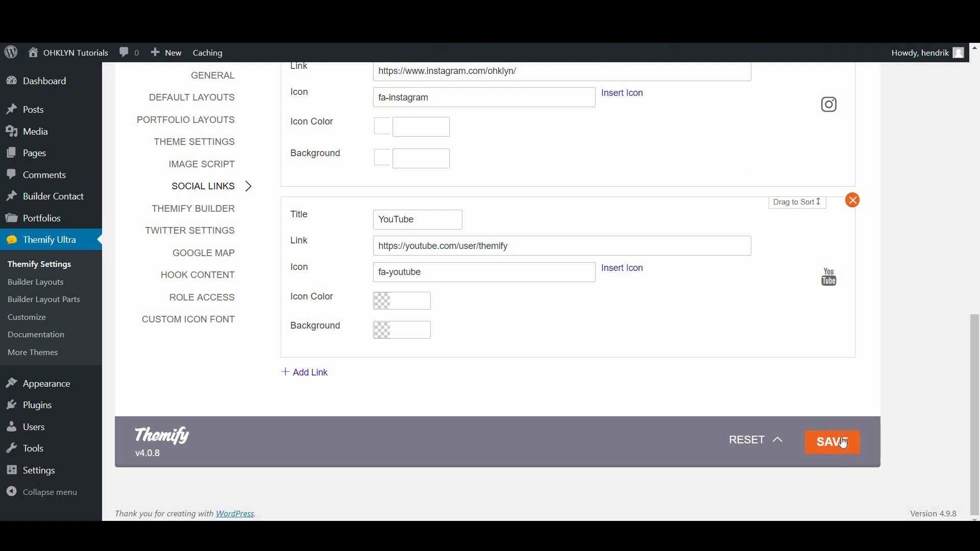
left_click(849, 450)
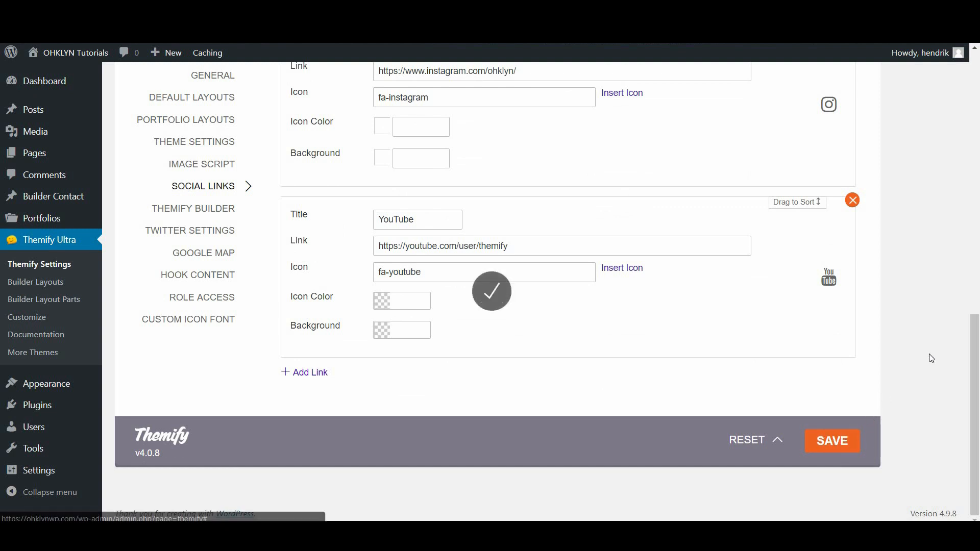
scroll(929, 354, "up", 3)
scroll(948, 369, "up", 10)
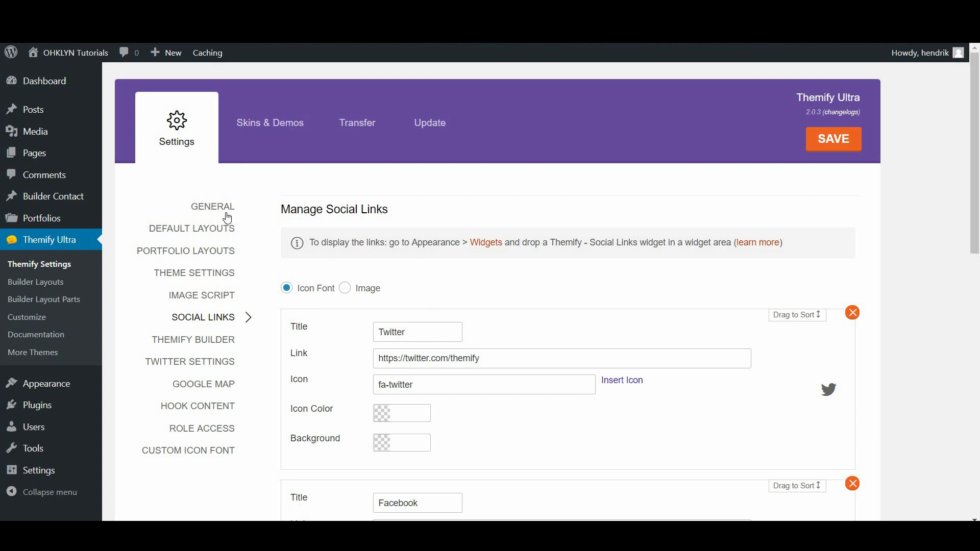
Step through General, Default Layouts and Portfolio Layouts, then scroll to the Social links tab section
left_click(205, 209)
left_click(199, 233)
left_click(193, 248)
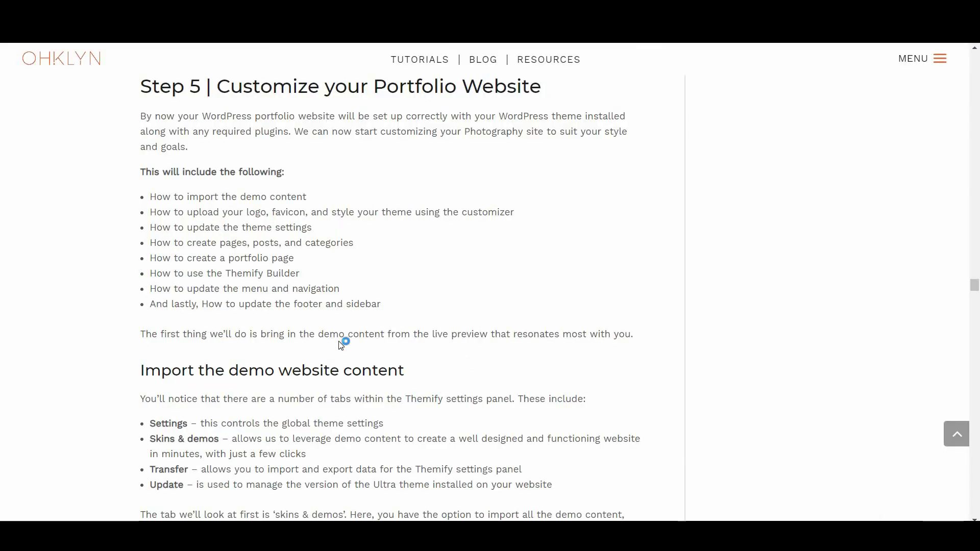
scroll(342, 342, "down", 10)
scroll(353, 359, "down", 20)
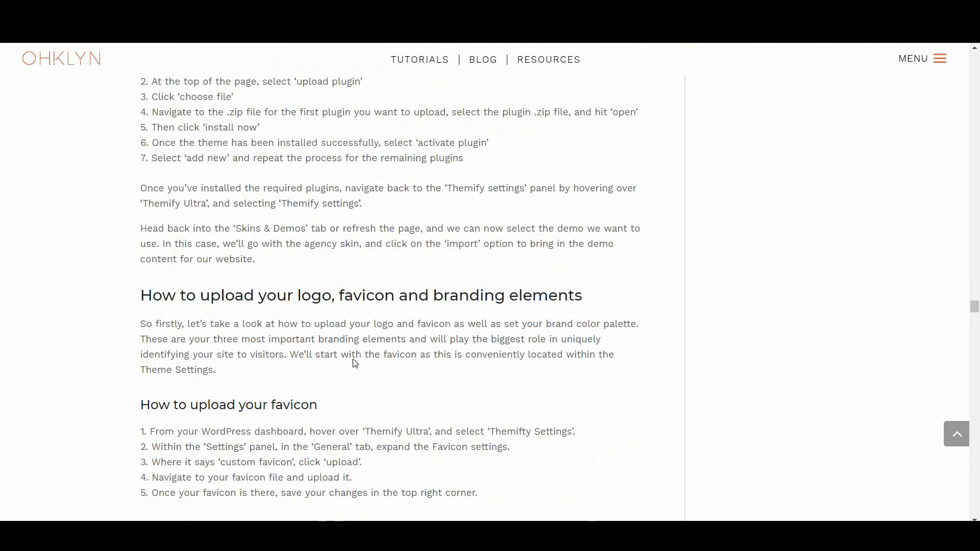
scroll(354, 360, "down", 20)
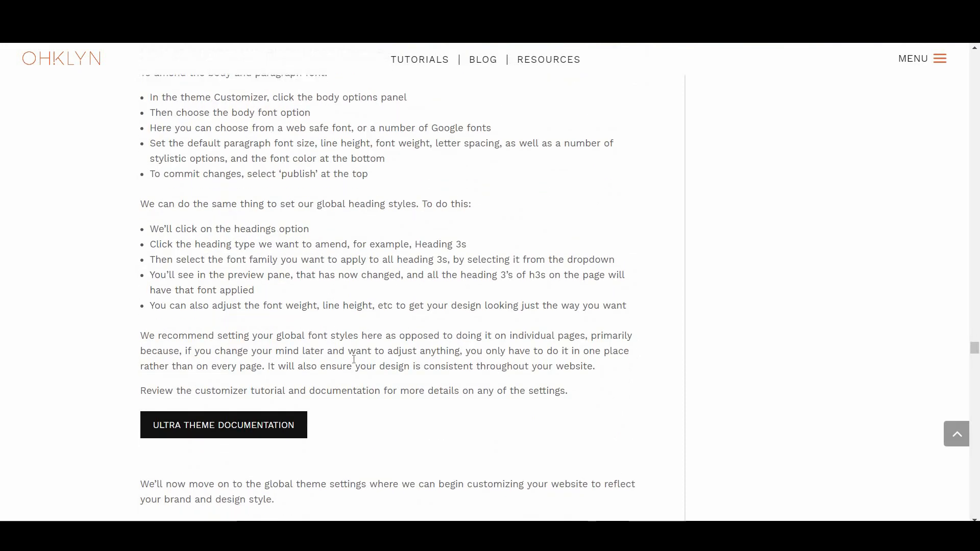
scroll(356, 363, "down", 15)
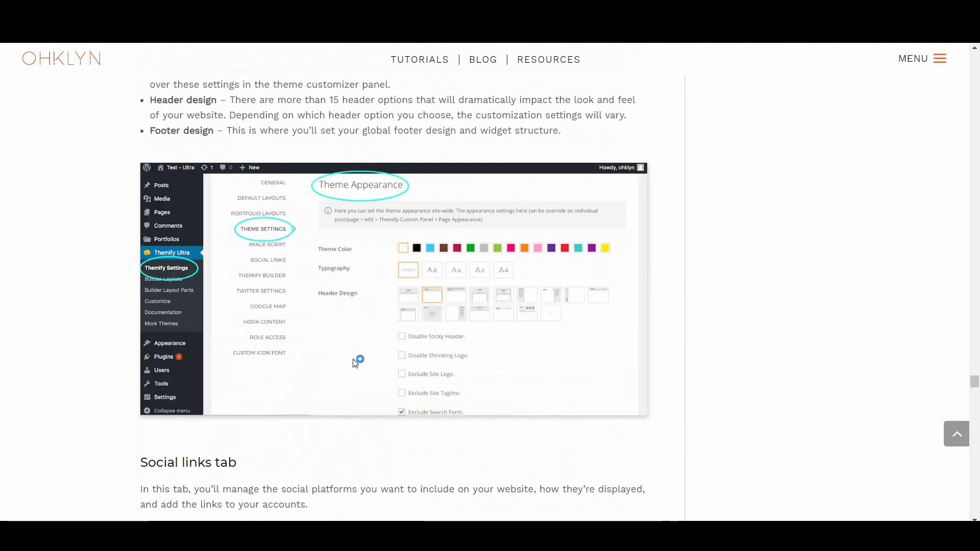
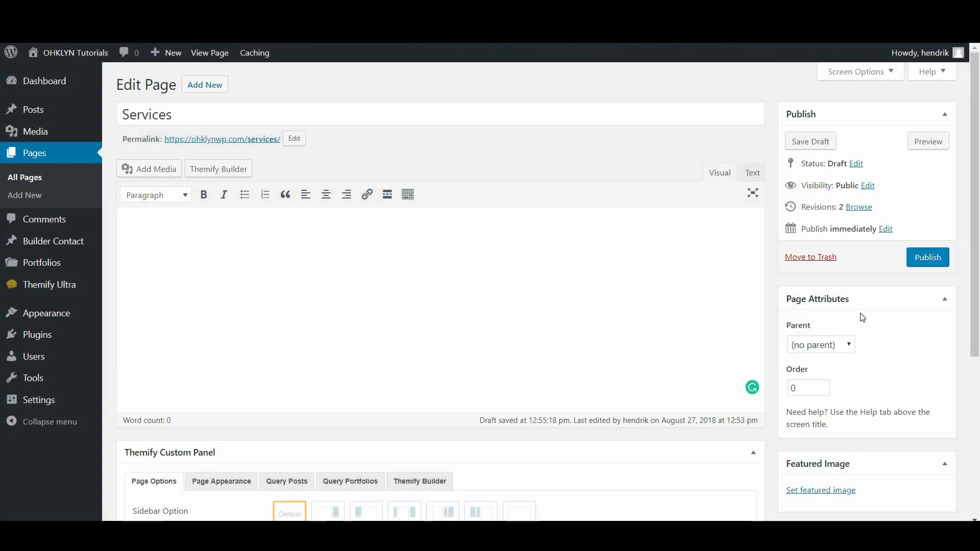
Leave the Services page's Parent set to (no parent)
left_click(834, 350)
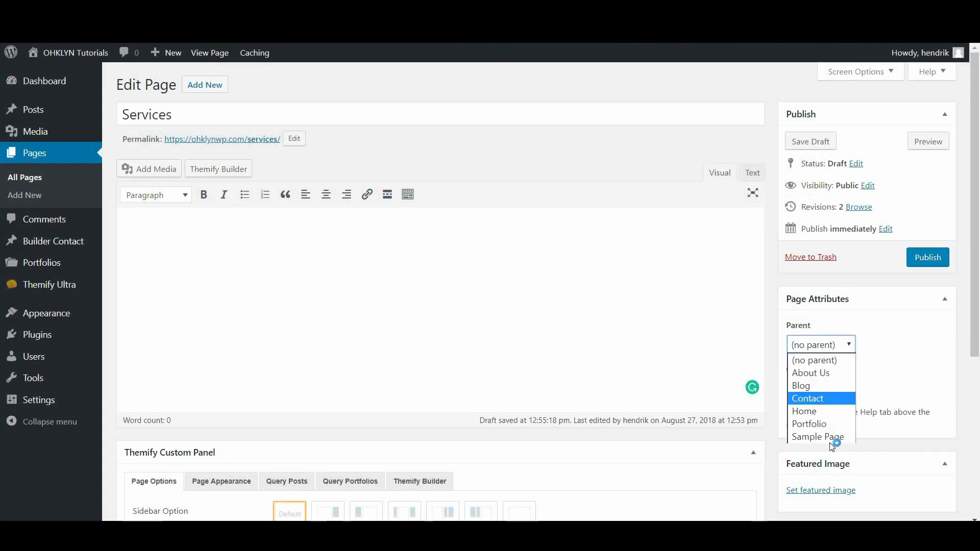
left_click(825, 360)
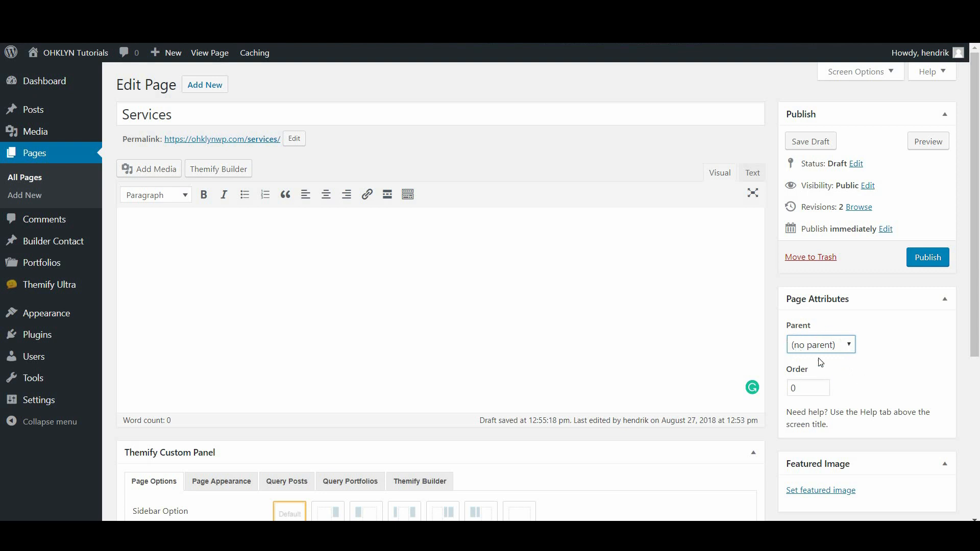
scroll(862, 377, "down", 5)
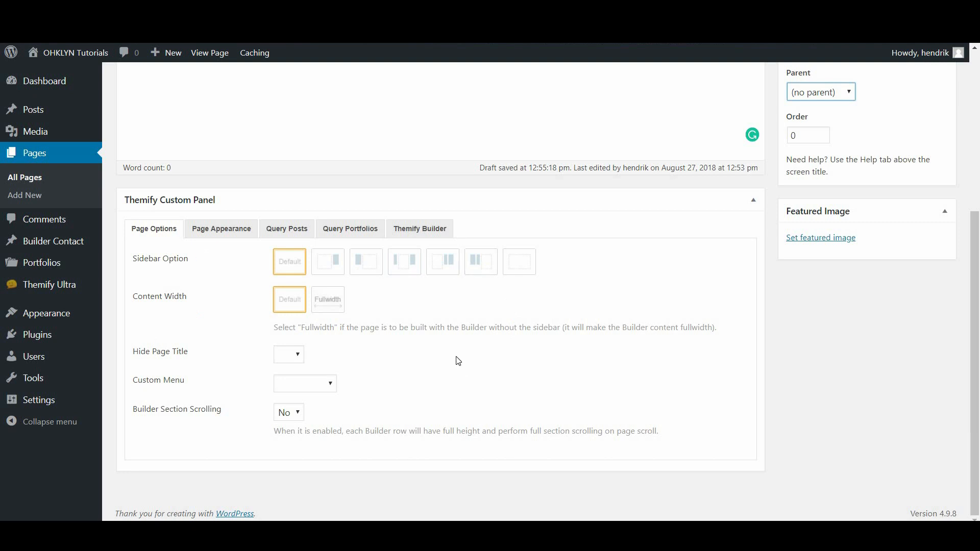
Set Page Options to No Sidebar, Fullwidth and Hide Page Title: Yes, then save the draft
left_click(221, 228)
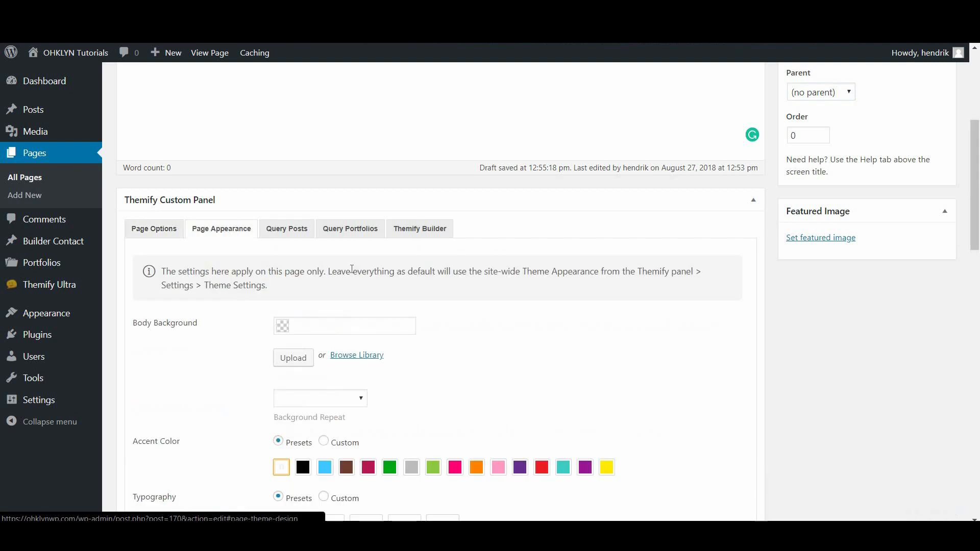
scroll(431, 398, "down", 3)
scroll(434, 311, "up", 3)
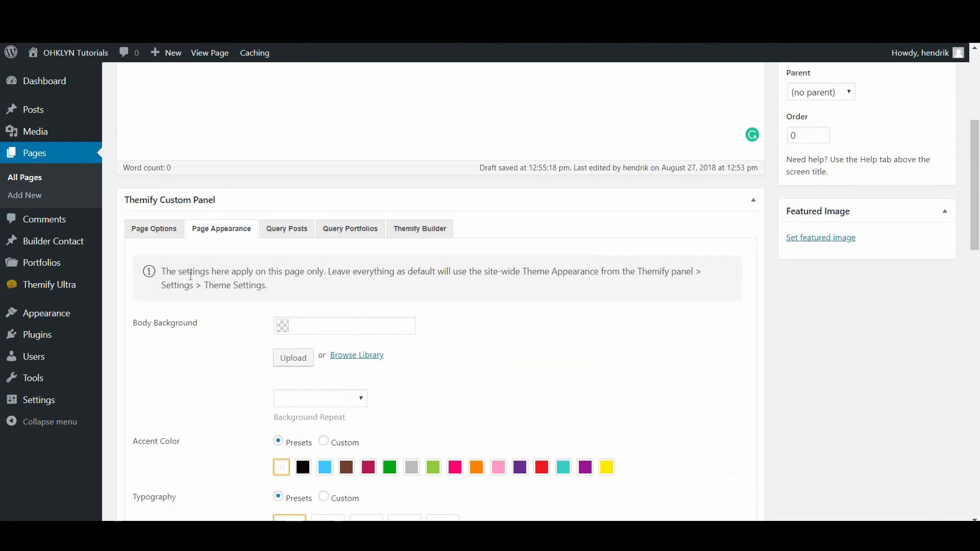
left_click(158, 228)
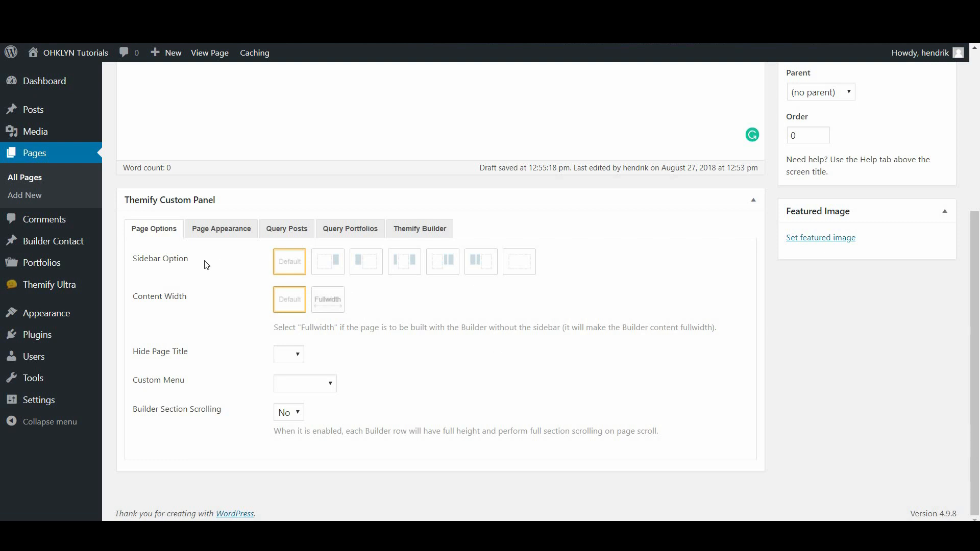
left_click(521, 271)
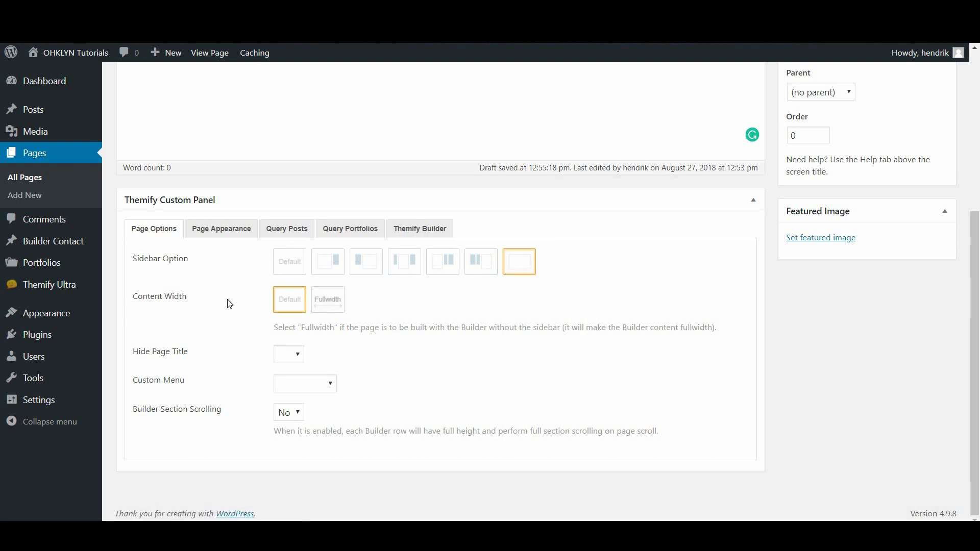
left_click(334, 304)
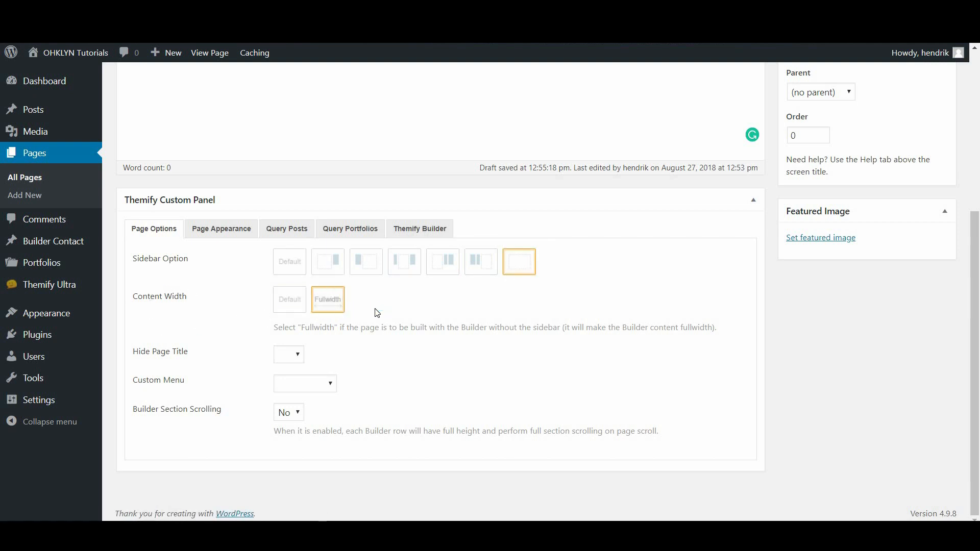
left_click(295, 356)
left_click(294, 388)
left_click(424, 377)
scroll(530, 389, "up", 5)
left_click(799, 142)
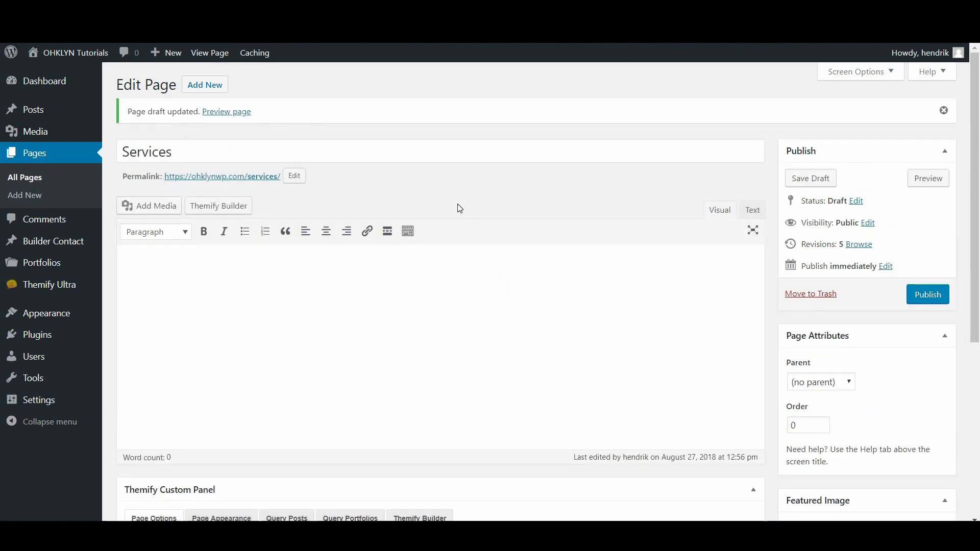
scroll(444, 271, "down", 5)
Search layouts for 'Service' and import Product/Service Landing, replacing the existing builder layout
left_click(431, 268)
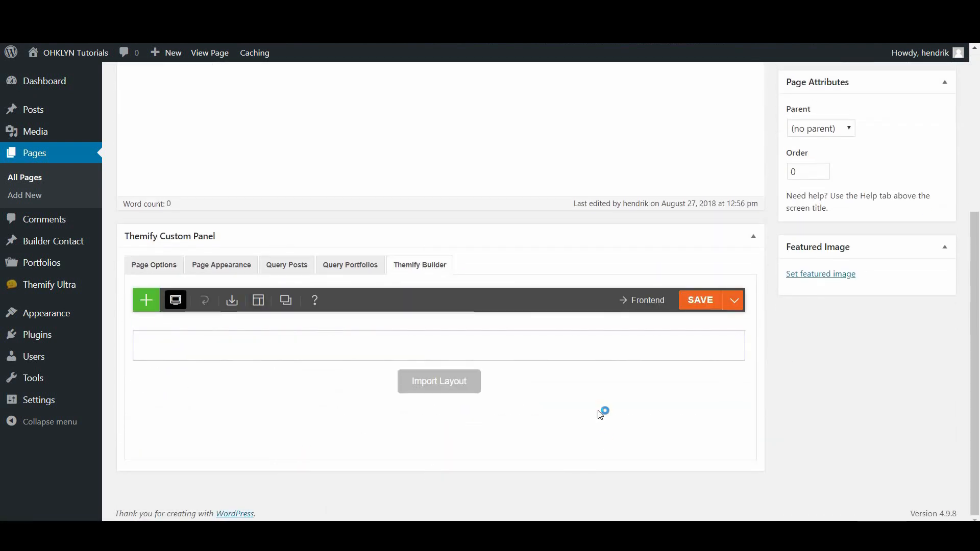
left_click(436, 389)
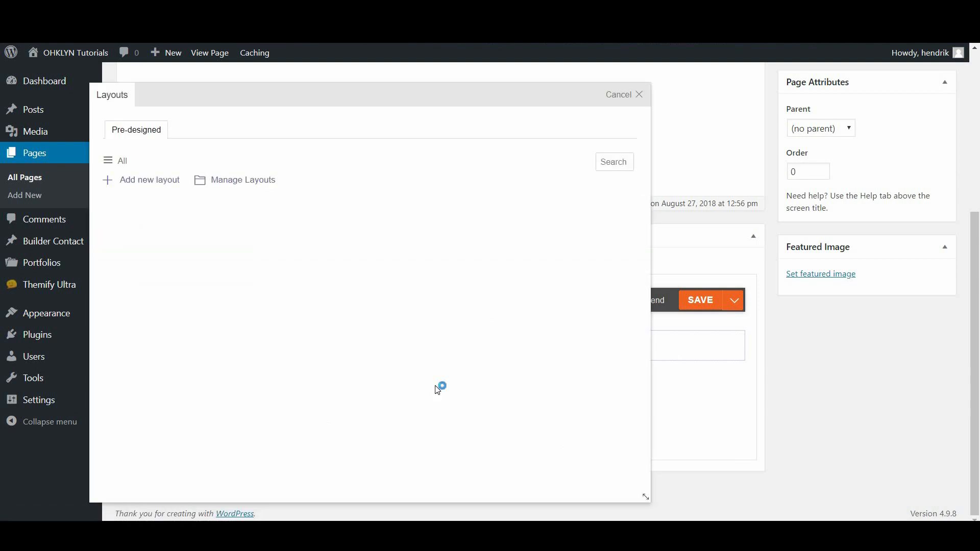
left_click(603, 160)
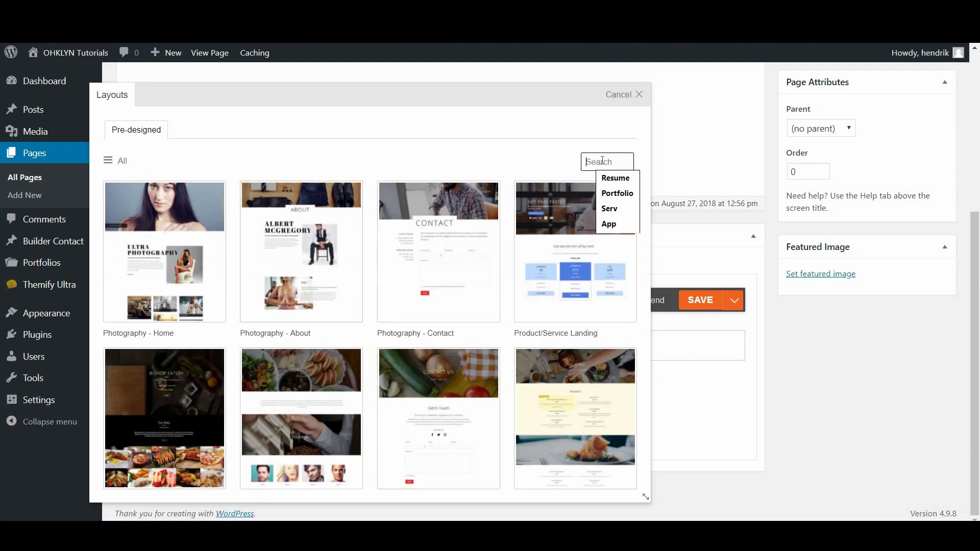
type("Service")
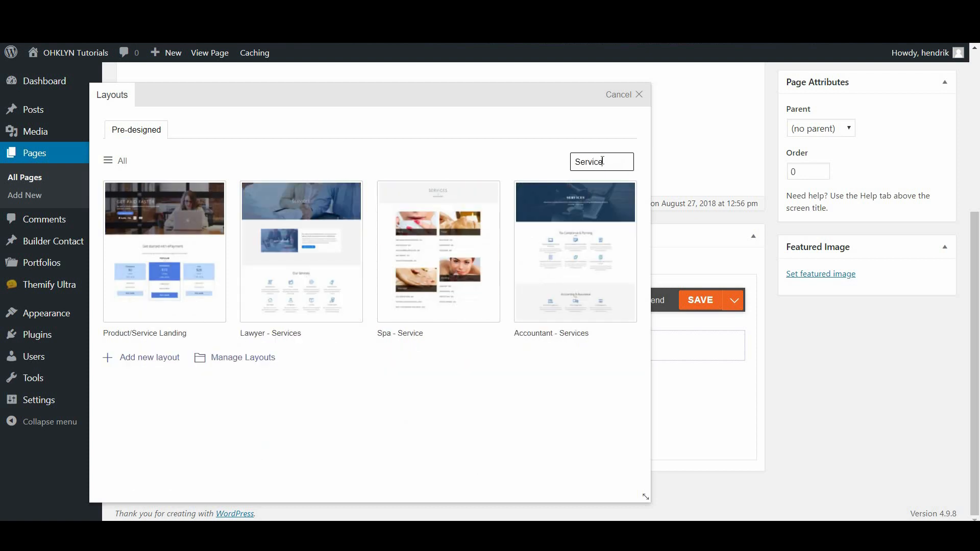
left_click(109, 161)
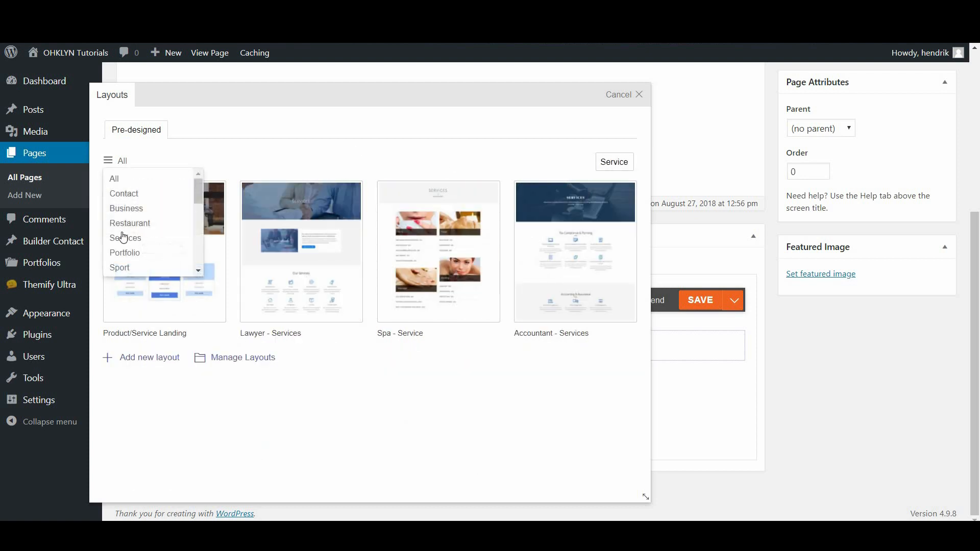
left_click(141, 178)
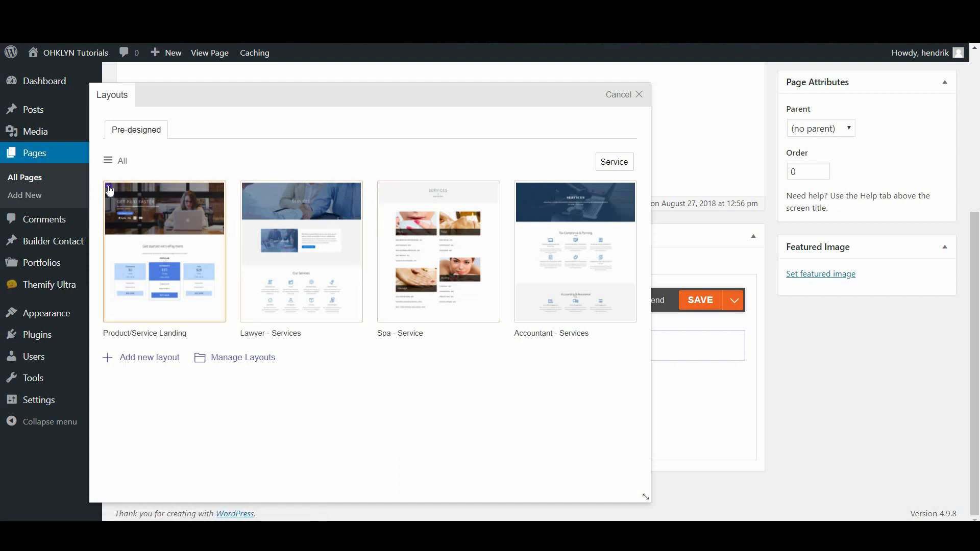
left_click(179, 255)
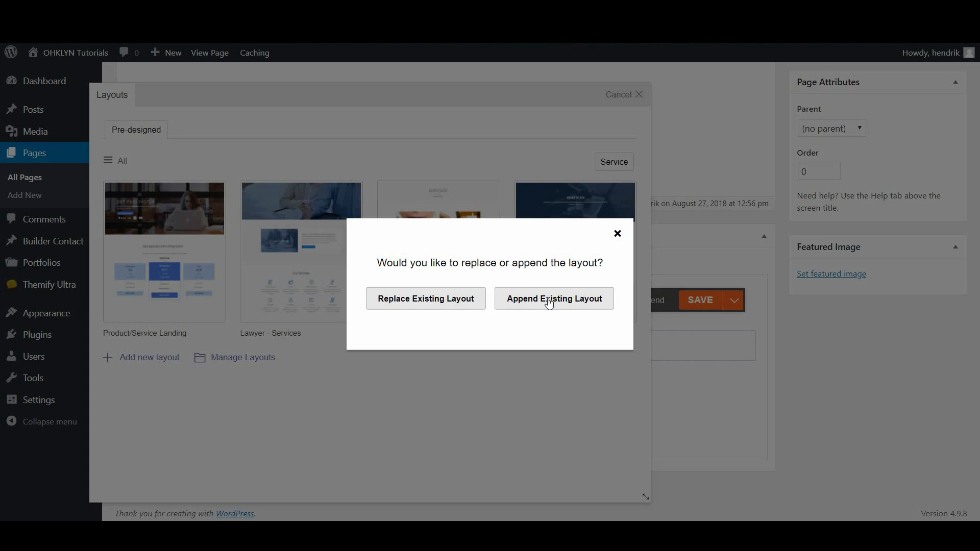
left_click(428, 301)
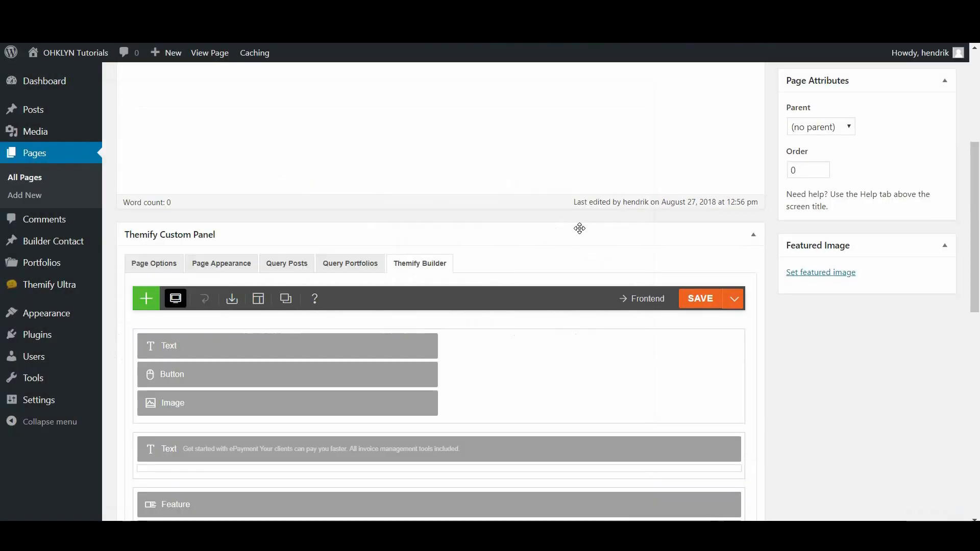
scroll(510, 284, "down", 2)
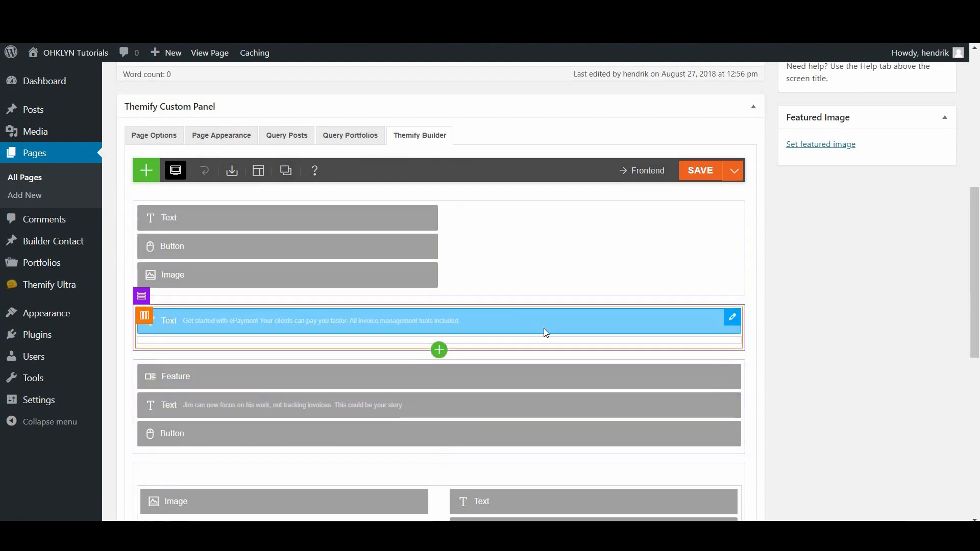
scroll(545, 333, "down", 4)
scroll(831, 156, "up", 10)
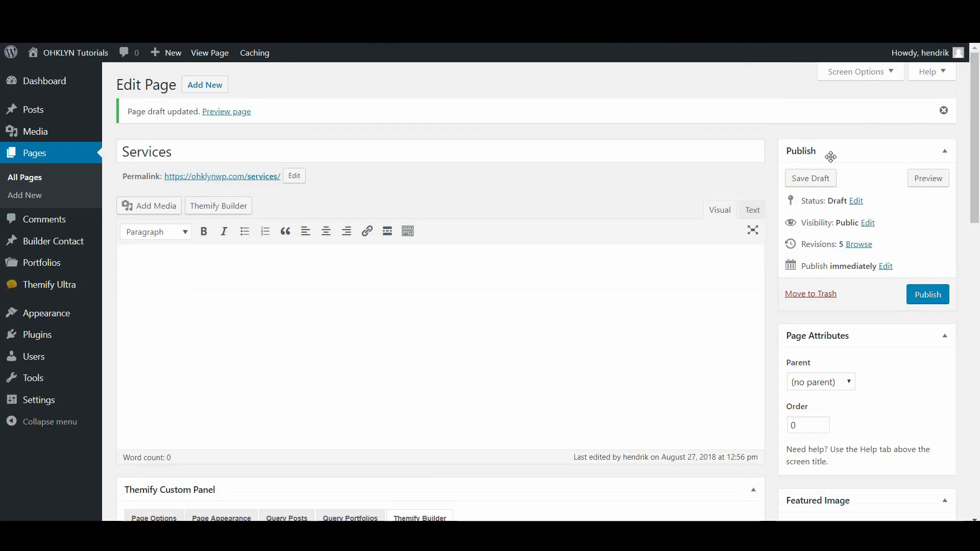
Save the Services draft with the imported layout and preview it on the site
left_click(792, 178)
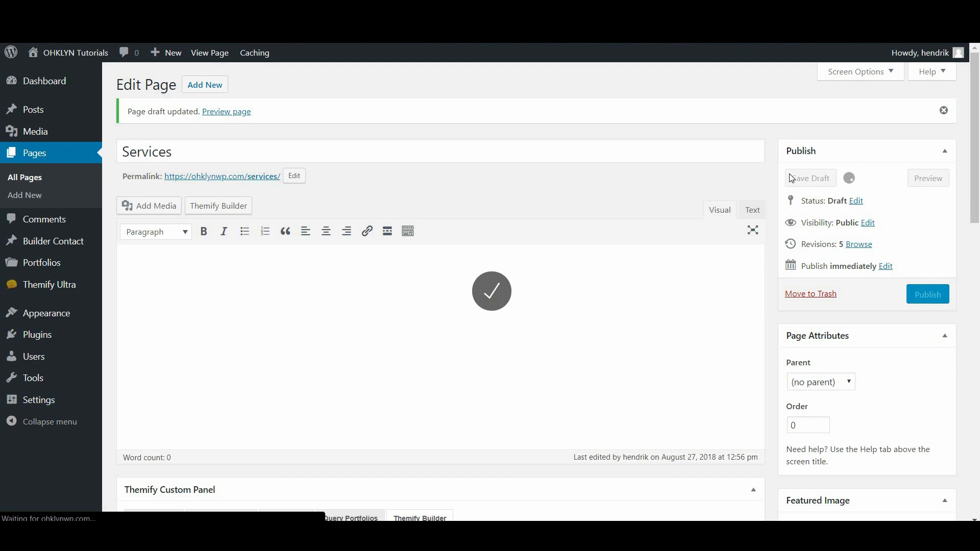
left_click(927, 184)
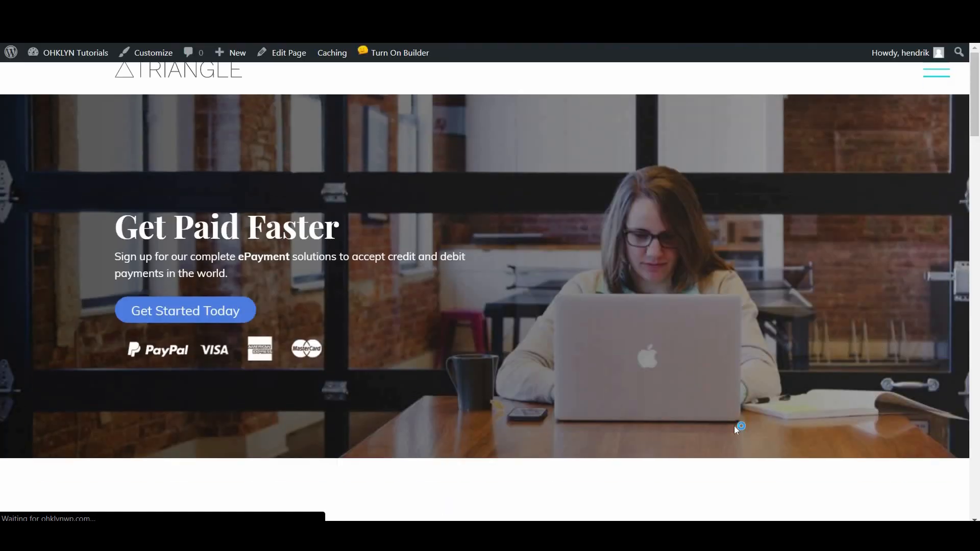
scroll(593, 337, "down", 6)
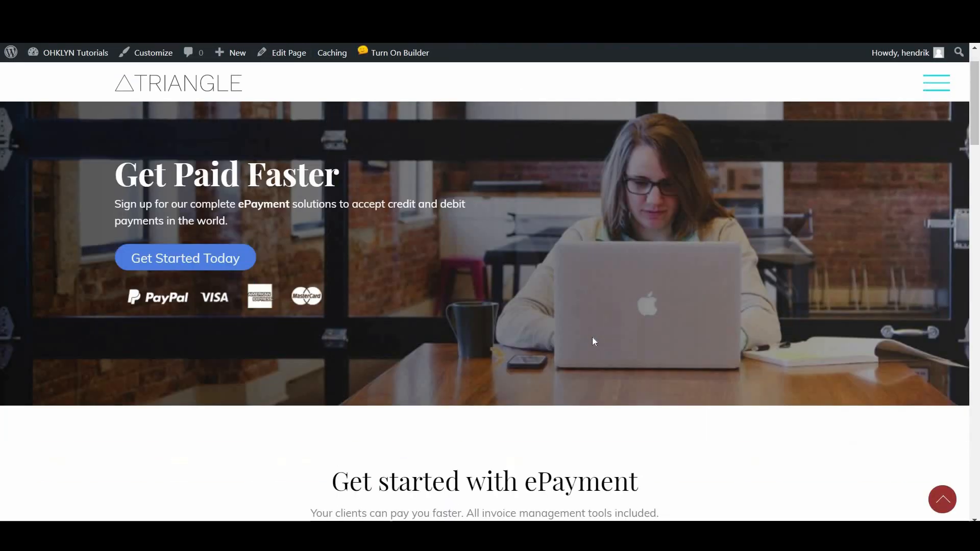
scroll(571, 365, "down", 4)
scroll(571, 364, "down", 5)
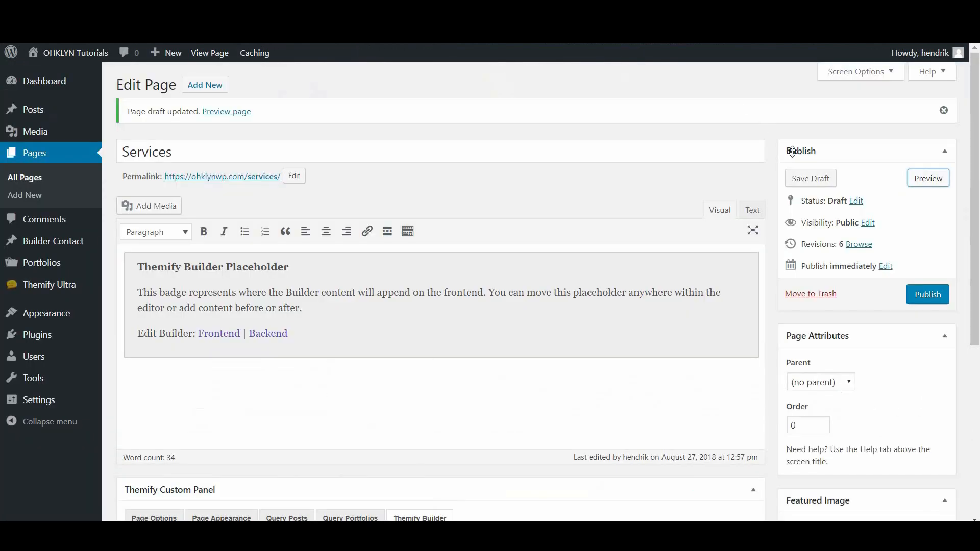
Save the Services draft again and switch to Themify Builder editing
left_click(811, 178)
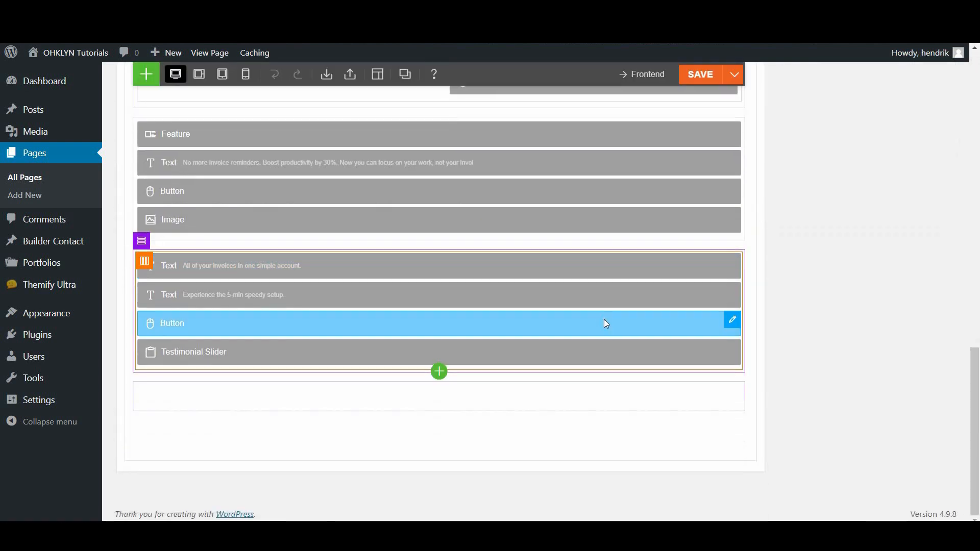
scroll(605, 322, "up", 15)
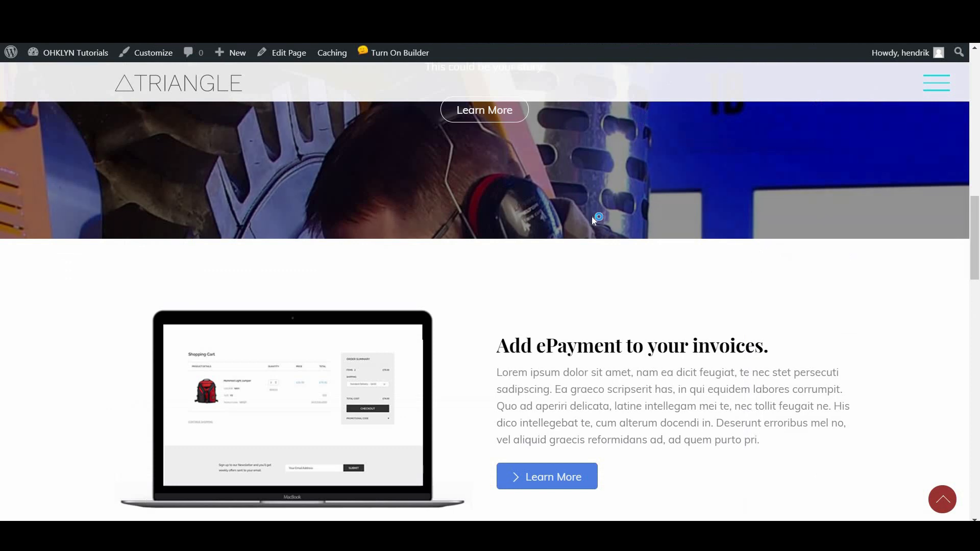
scroll(592, 217, "up", 10)
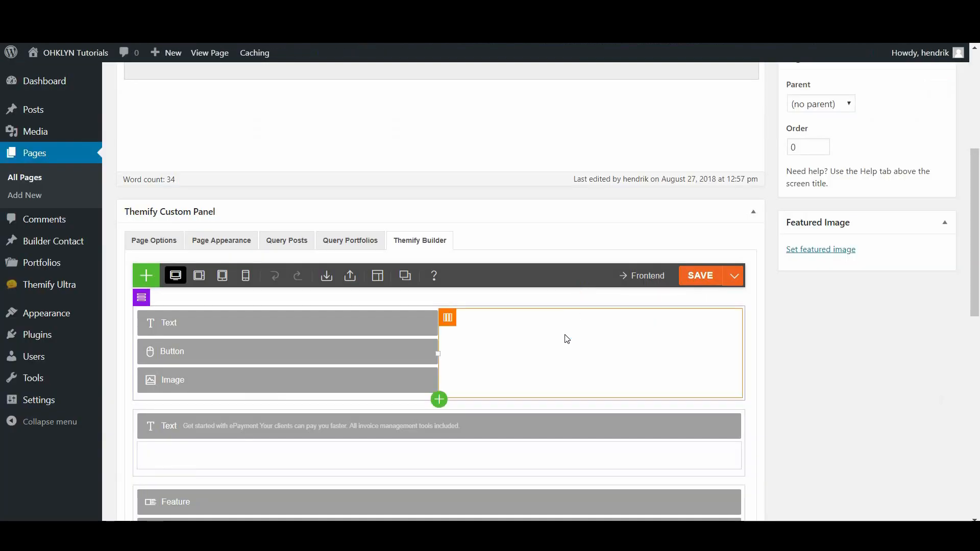
scroll(566, 336, "down", 3)
scroll(566, 337, "down", 1)
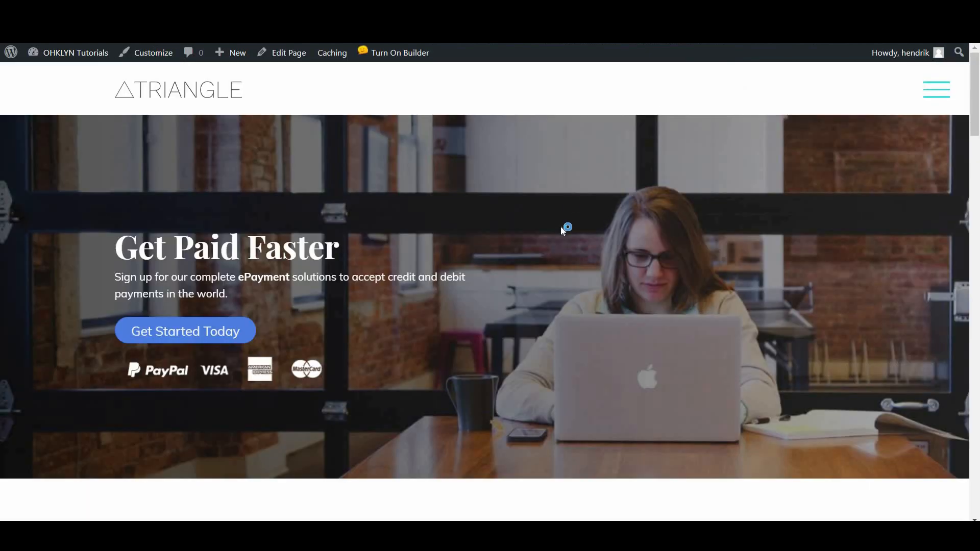
scroll(561, 229, "down", 5)
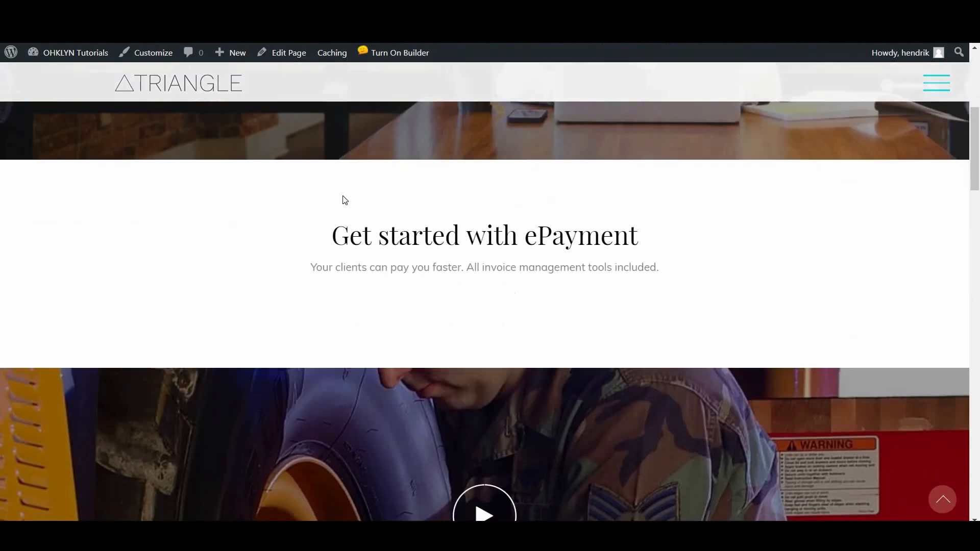
scroll(536, 475, "down", 5)
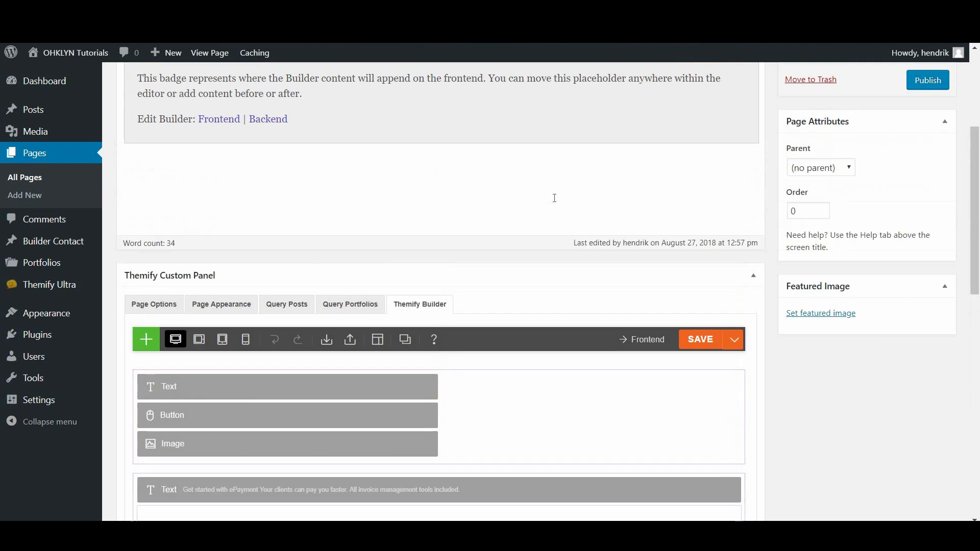
scroll(555, 198, "up", 5)
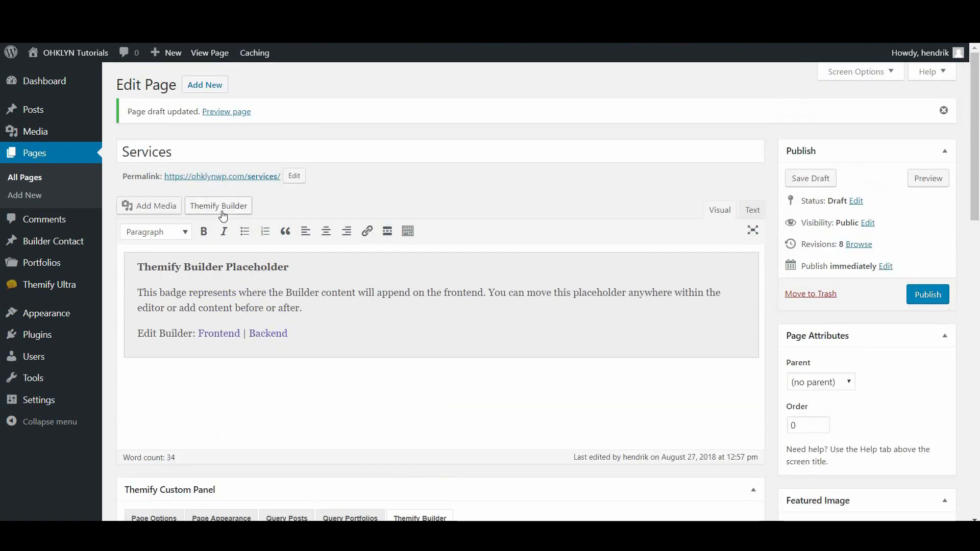
left_click(238, 213)
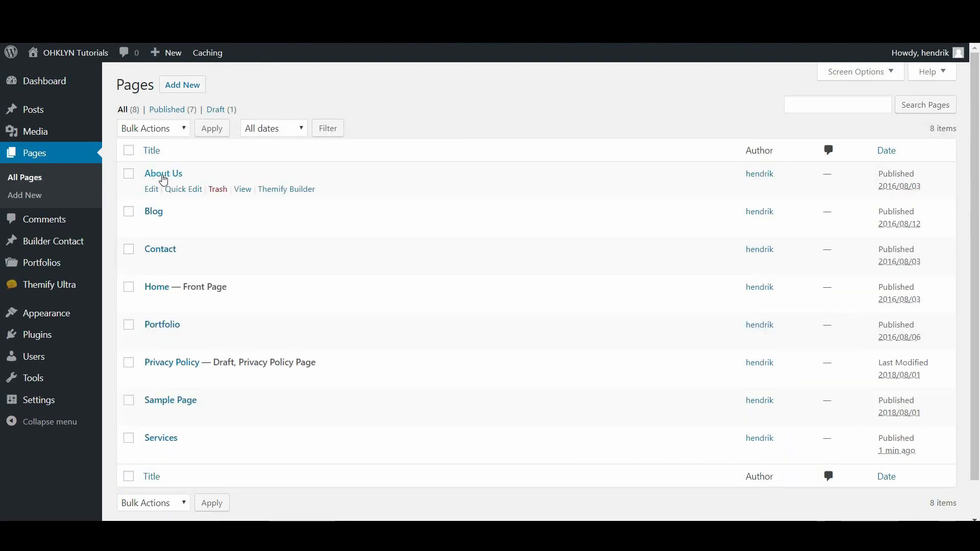
Retitle the About Us page to About with the slug 'about' and update it
left_click(151, 189)
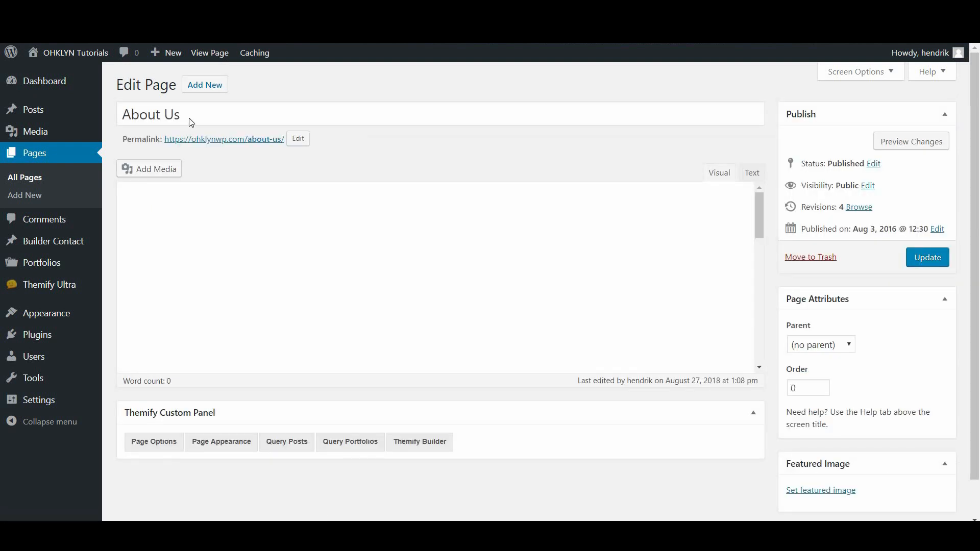
left_click(191, 114)
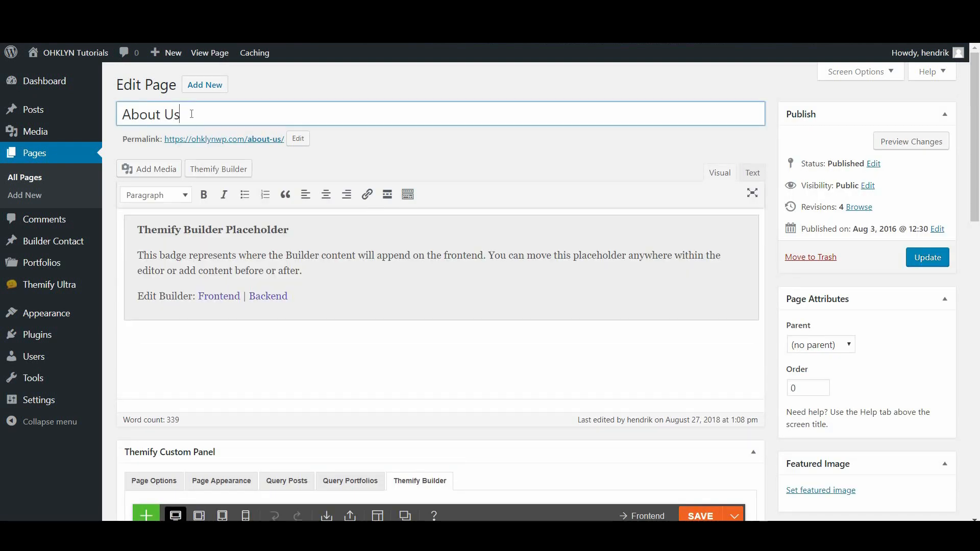
left_click(292, 138)
left_click(397, 140)
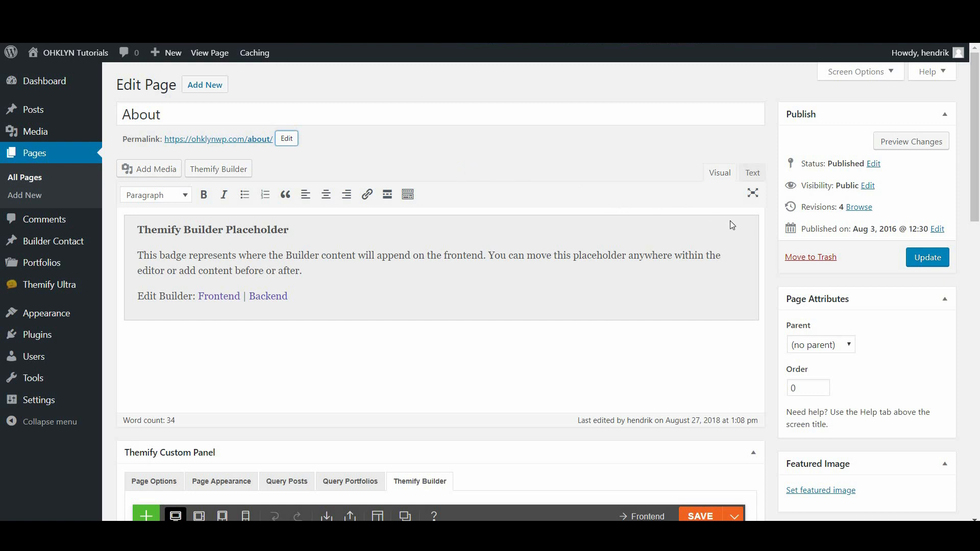
left_click(929, 259)
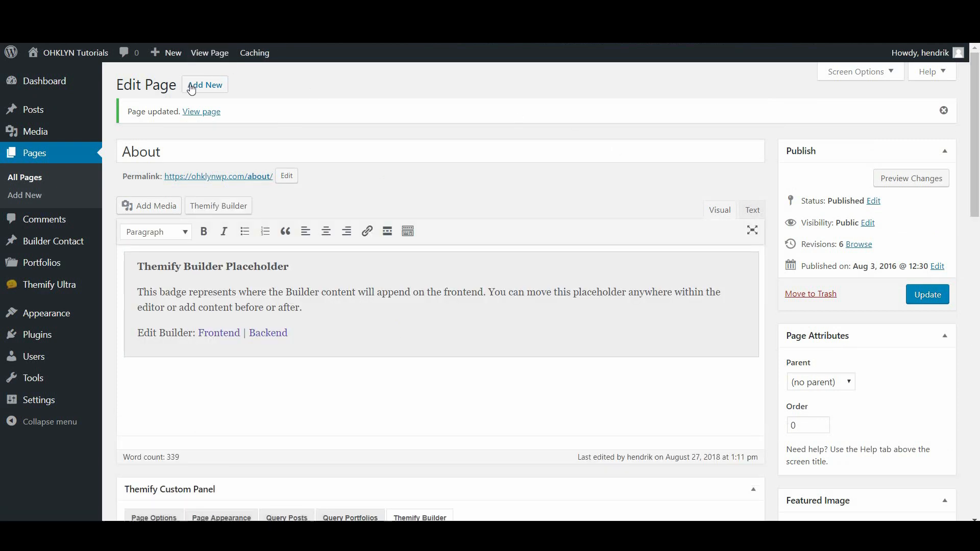
left_click(41, 180)
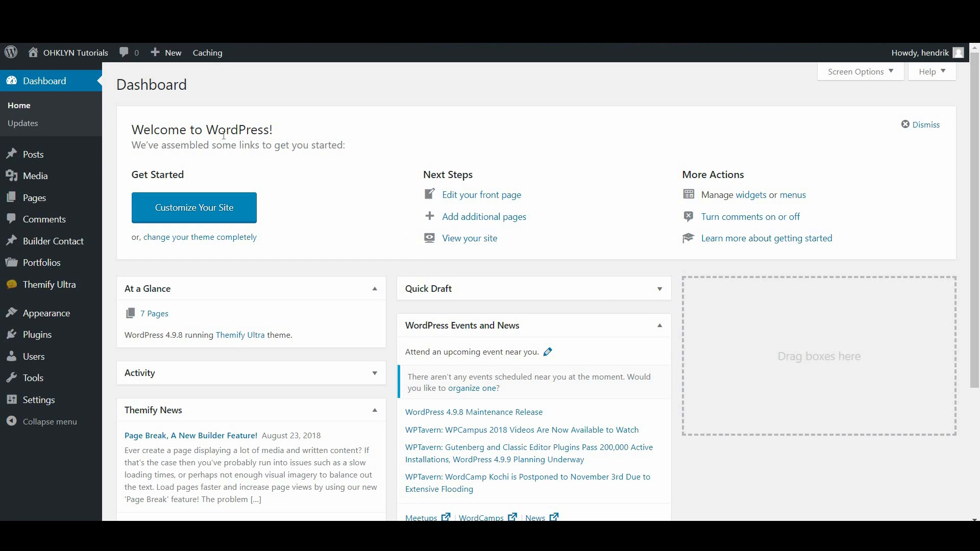
Add a post category named 'My Thoughts' with Parent left as None
mouse_move(38, 159)
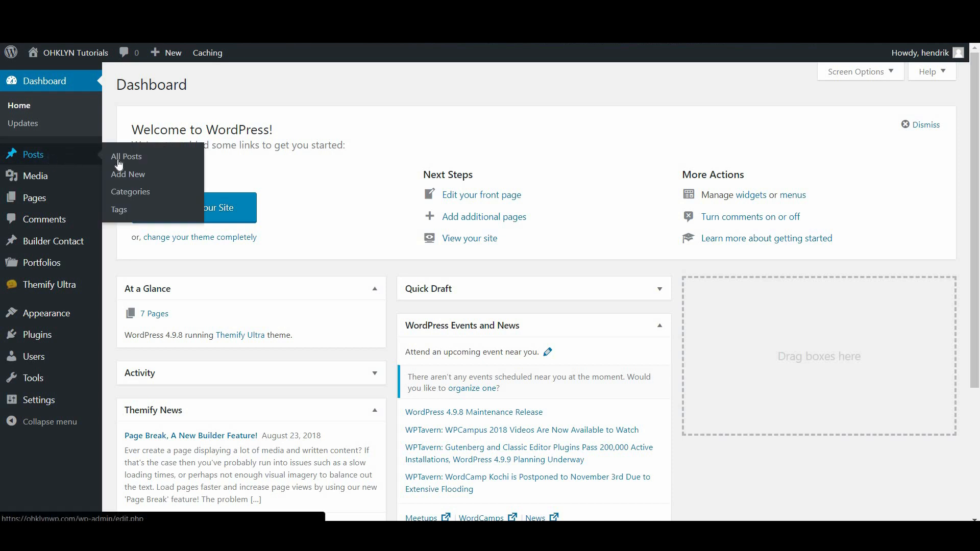
left_click(133, 196)
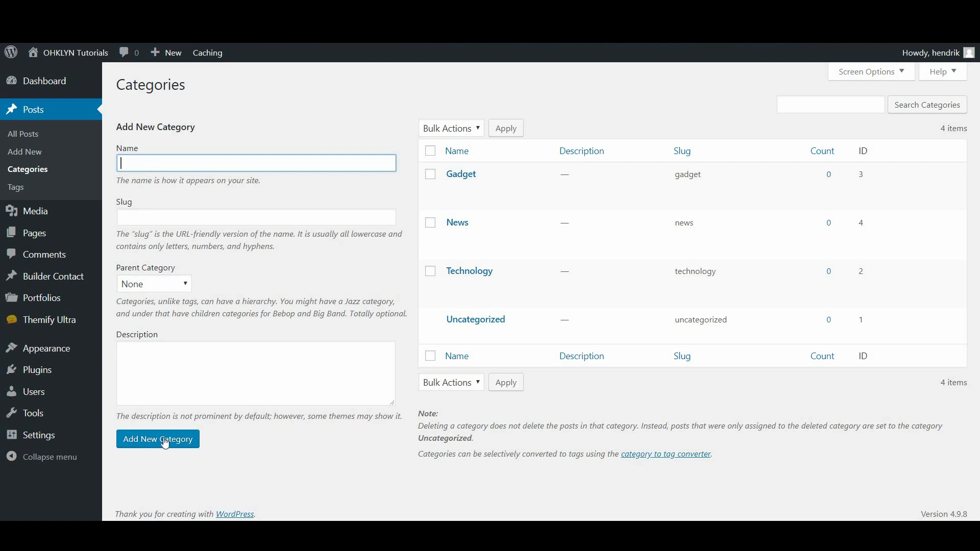
left_click(157, 165)
type("My Thoughts")
left_click(148, 287)
left_click(153, 299)
left_click(159, 447)
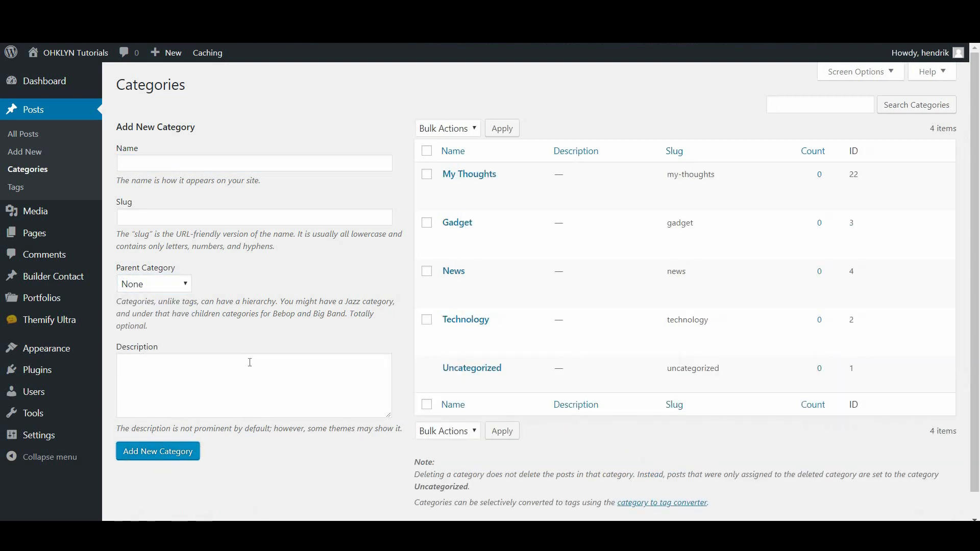
left_click(36, 159)
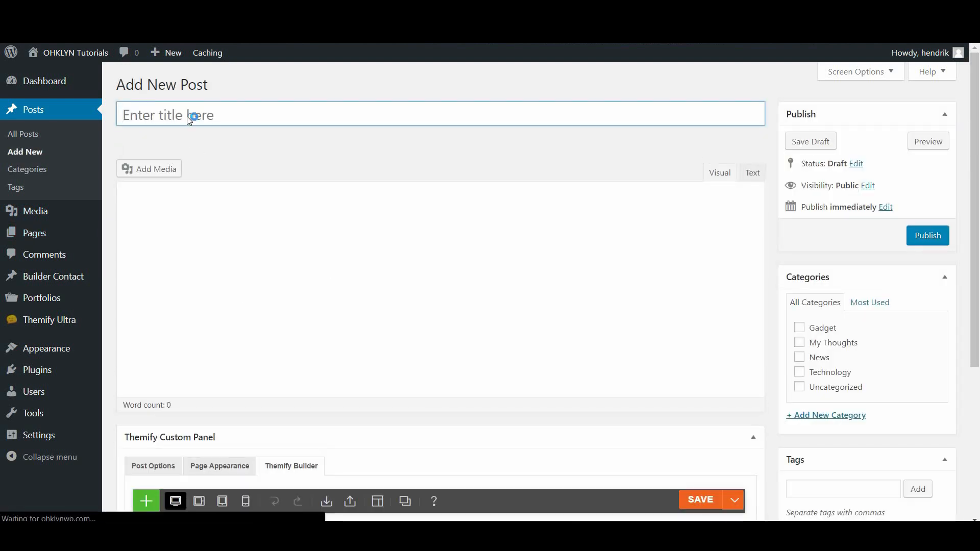
Title the new post 'My First Post' so it auto-saves as a draft
left_click(187, 112)
type("My ")
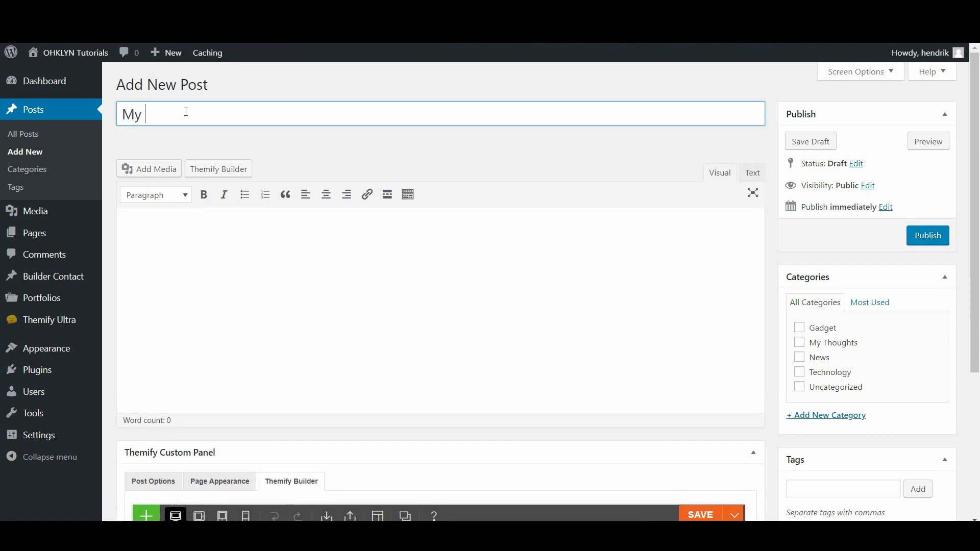
type("First Post")
left_click(410, 157)
File the post under My Thoughts and set the table-and-flowers photo as featured image
left_click(809, 343)
scroll(864, 432, "down", 5)
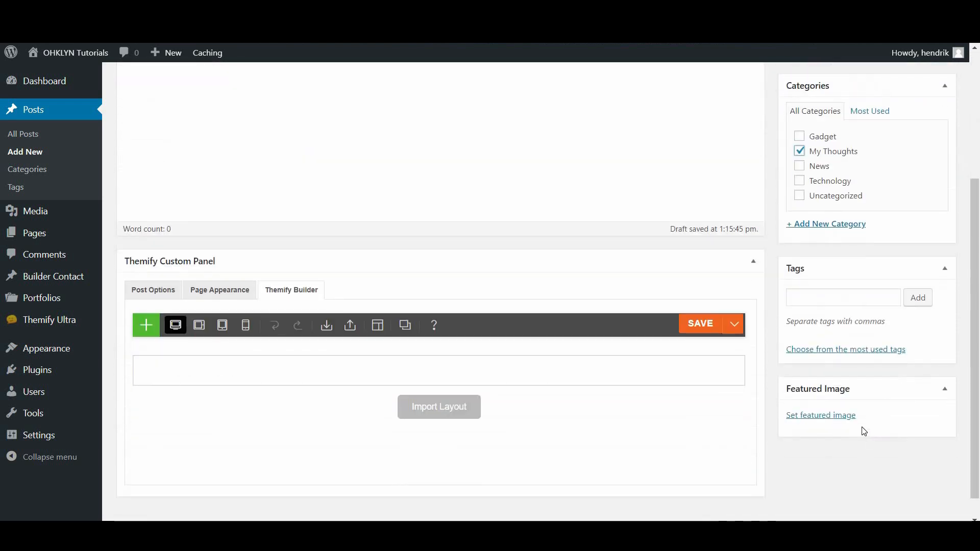
left_click(820, 416)
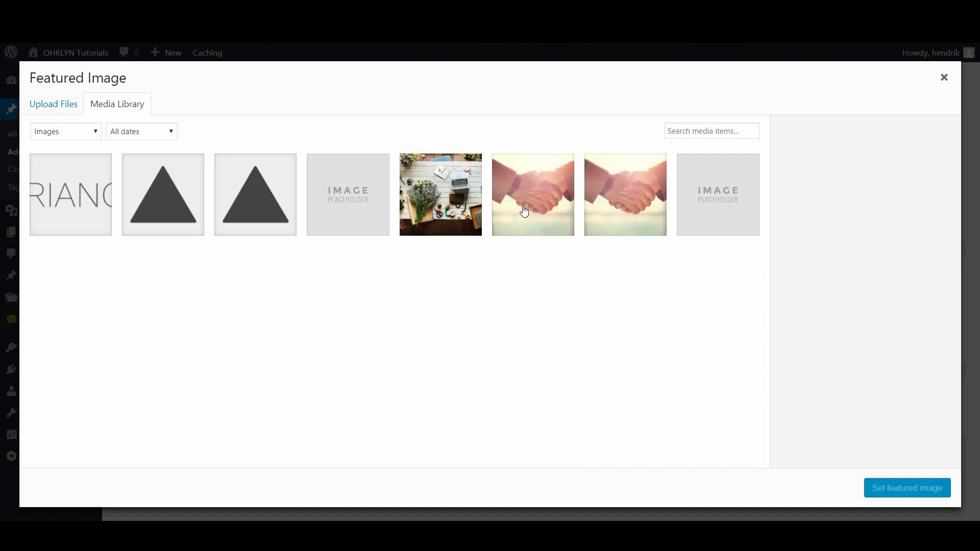
left_click(508, 209)
left_click(436, 198)
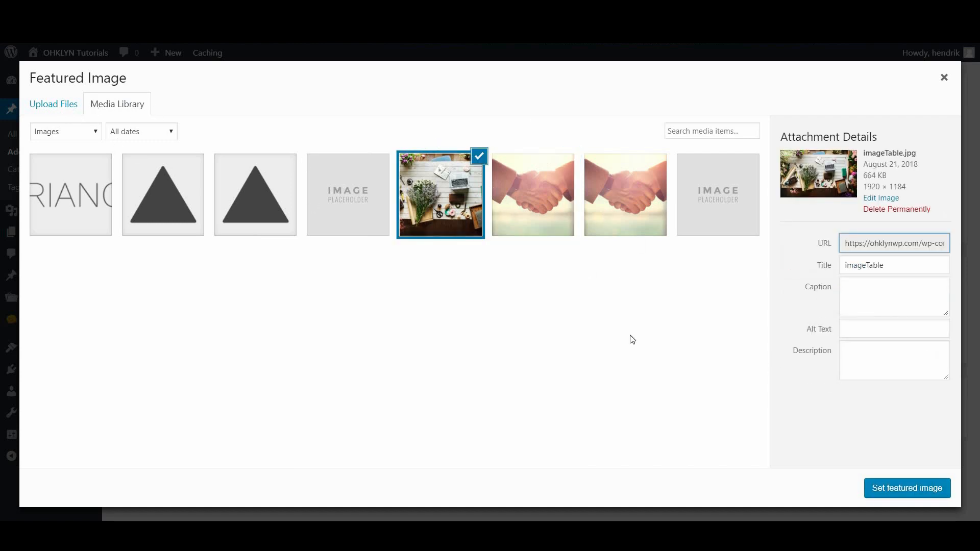
left_click(884, 498)
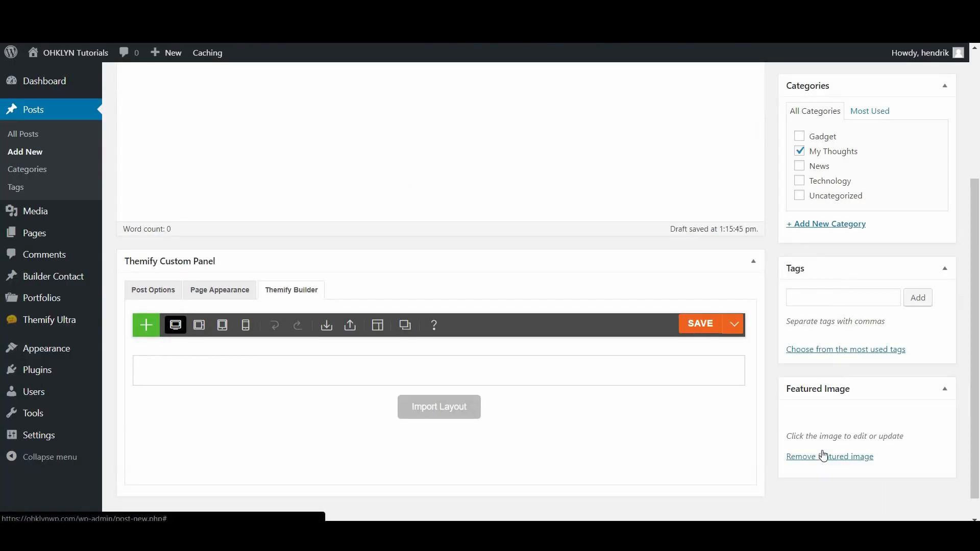
Publish My First Post
scroll(821, 463, "down", 1)
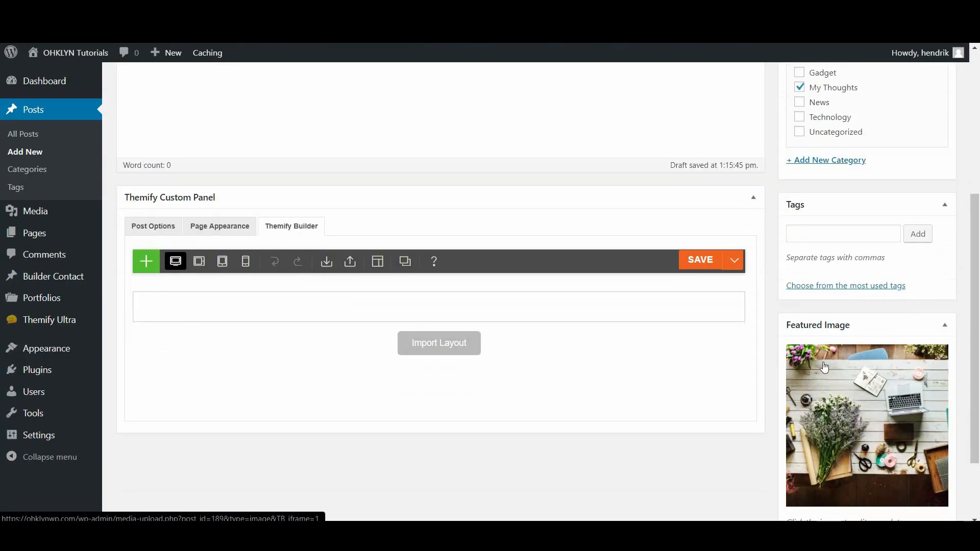
scroll(814, 357, "down", 1)
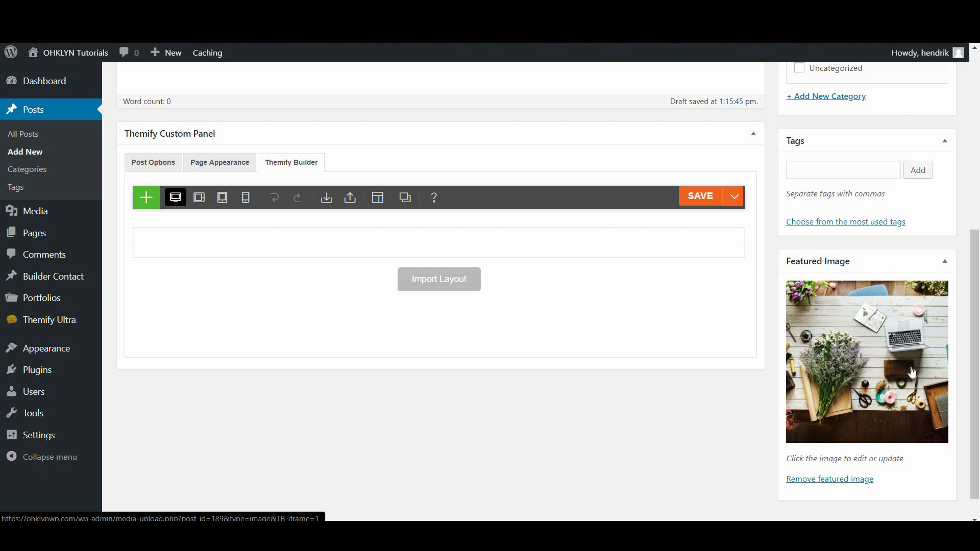
left_click_drag(973, 354, 967, 166)
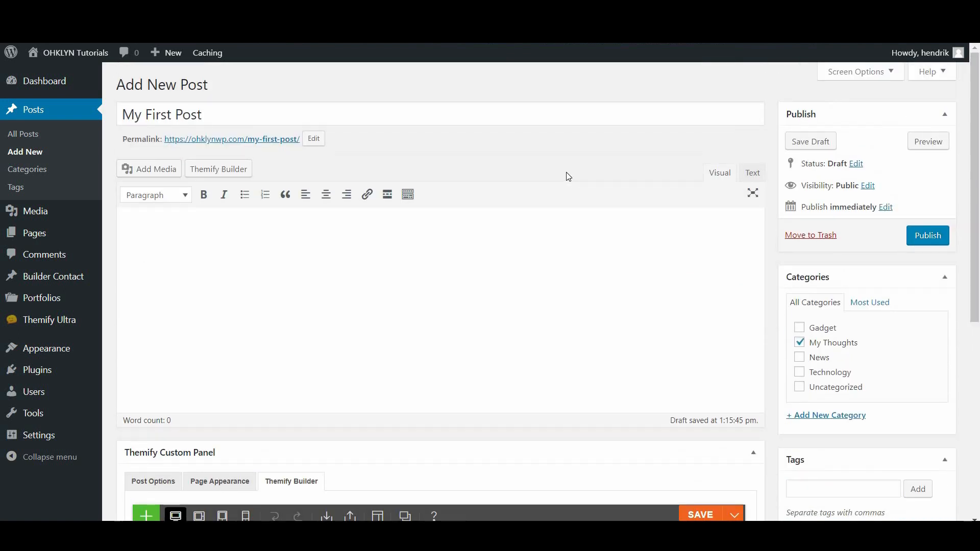
left_click(922, 240)
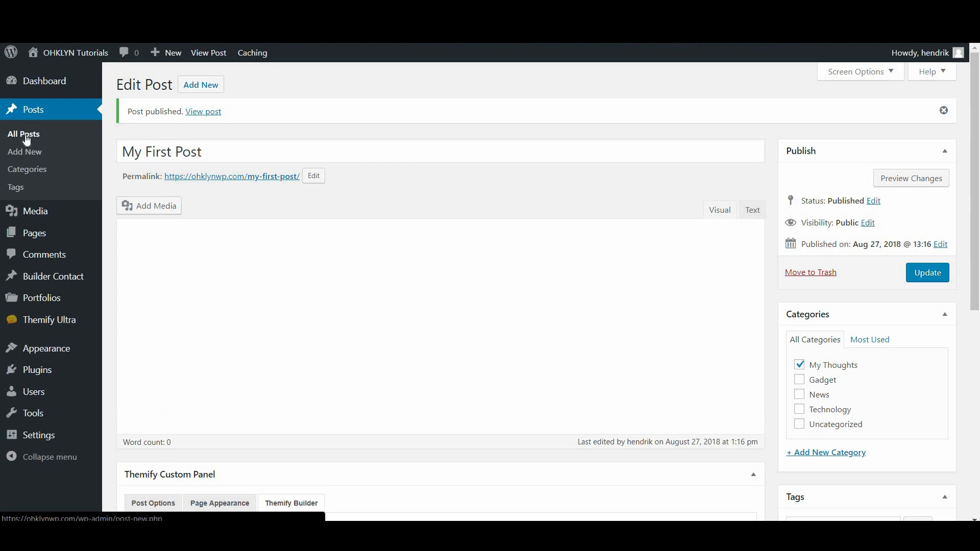
Scroll through the Themify section-scrolling docs and the OHKLYN Intro to WordPress tutorial
mouse_move(48, 234)
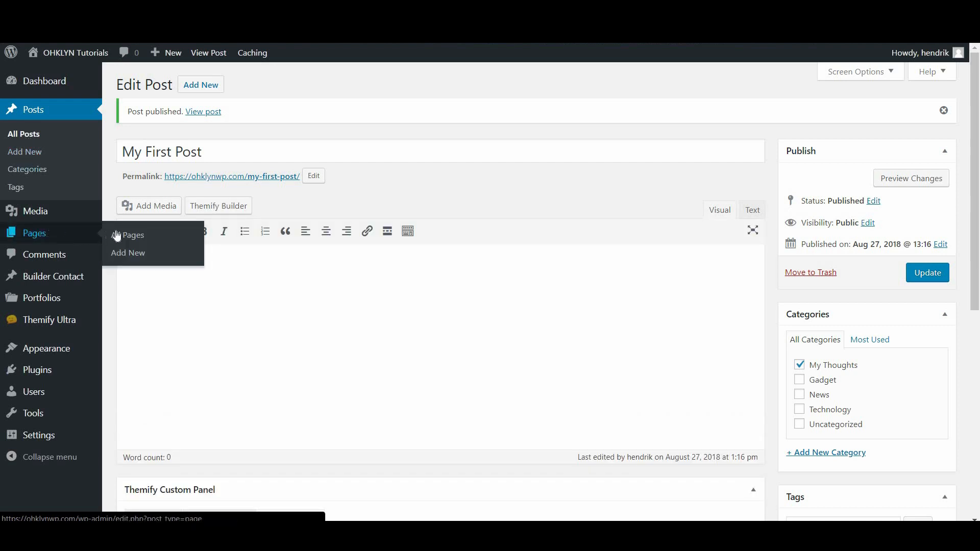
left_click(140, 238)
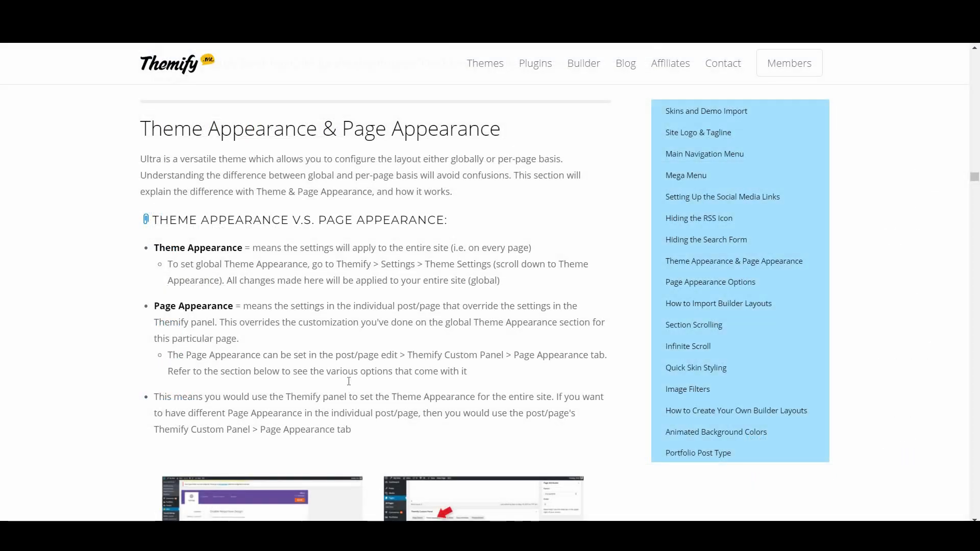
scroll(350, 384, "down", 5)
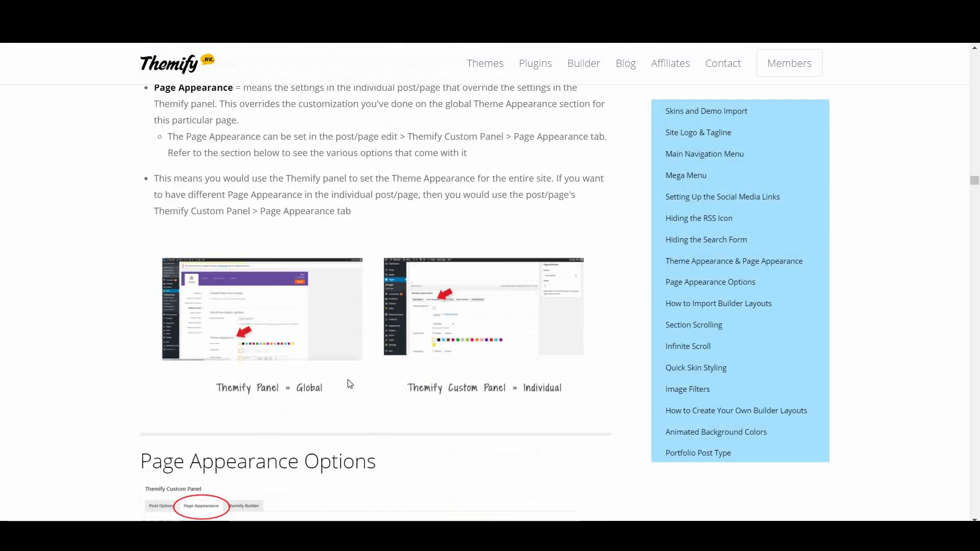
scroll(350, 384, "down", 8)
scroll(351, 384, "down", 15)
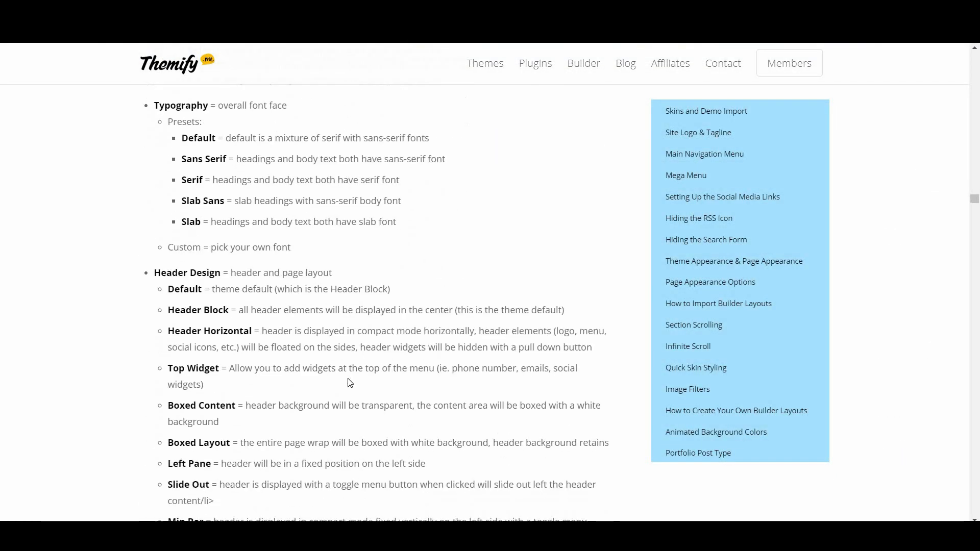
scroll(351, 384, "down", 10)
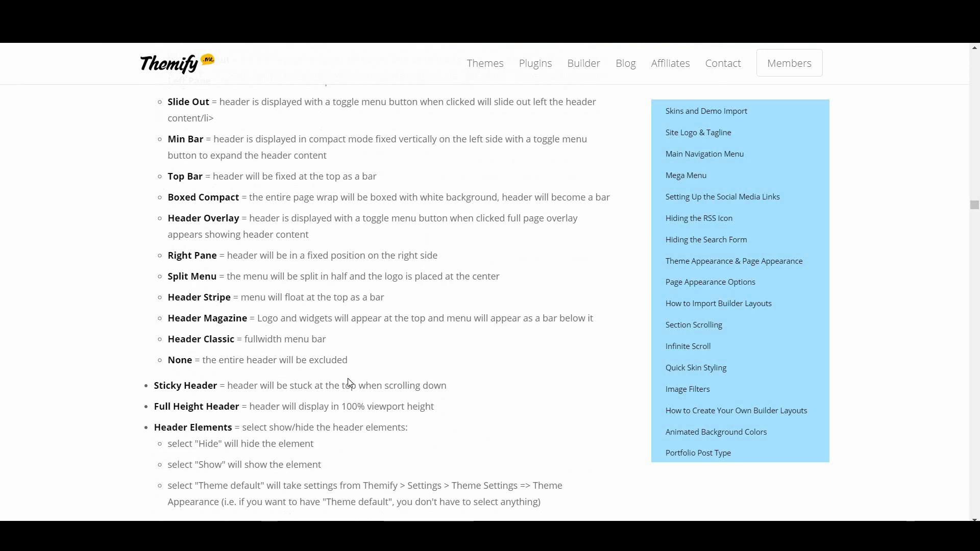
scroll(348, 379, "down", 12)
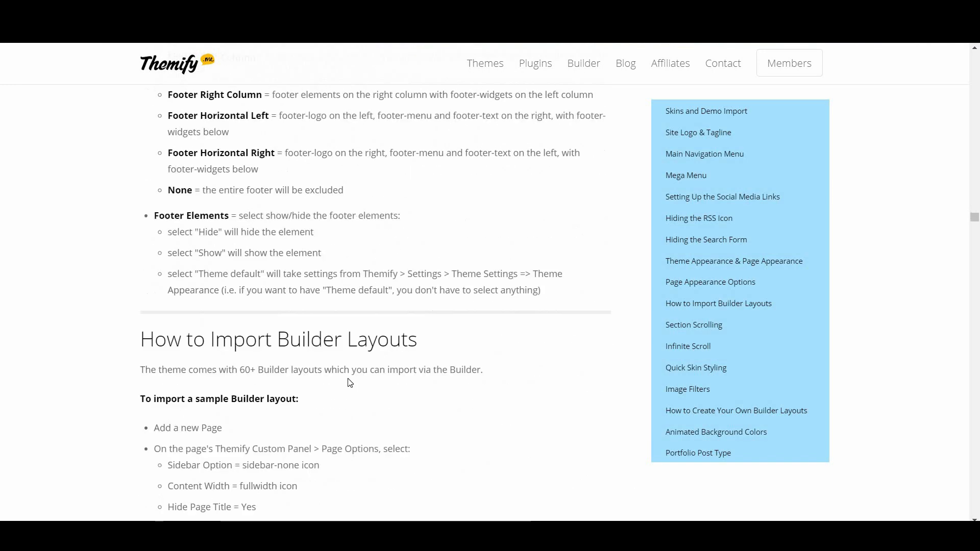
scroll(350, 384, "down", 9)
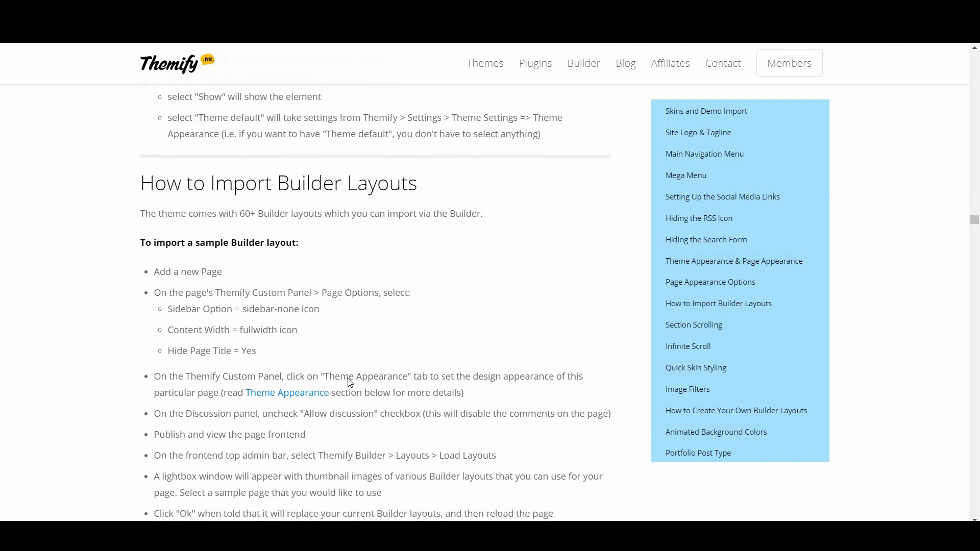
scroll(351, 384, "down", 13)
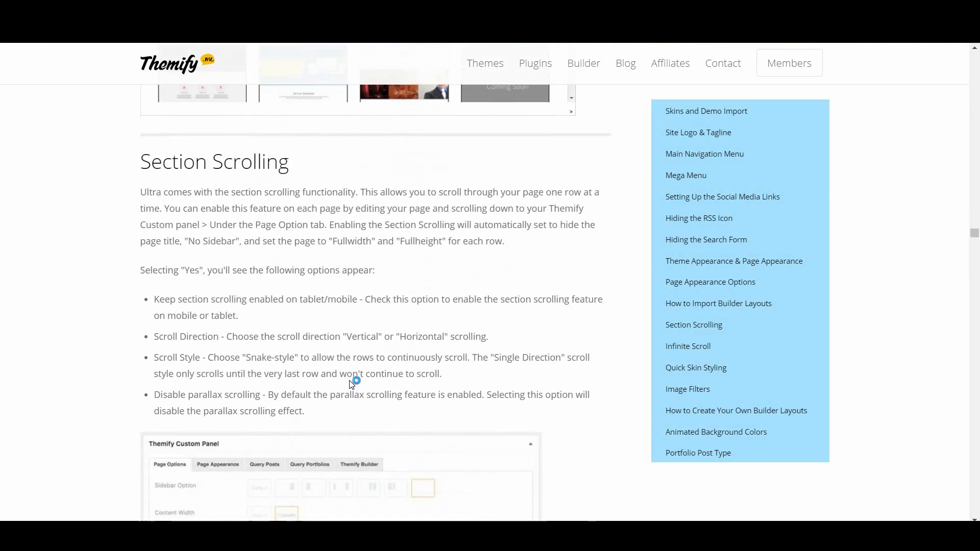
scroll(351, 384, "down", 3)
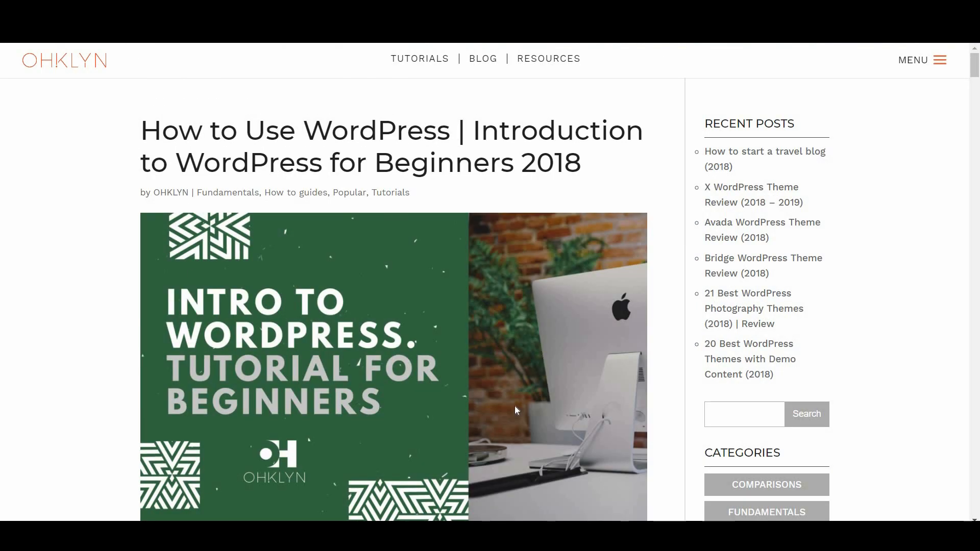
scroll(516, 409, "down", 3)
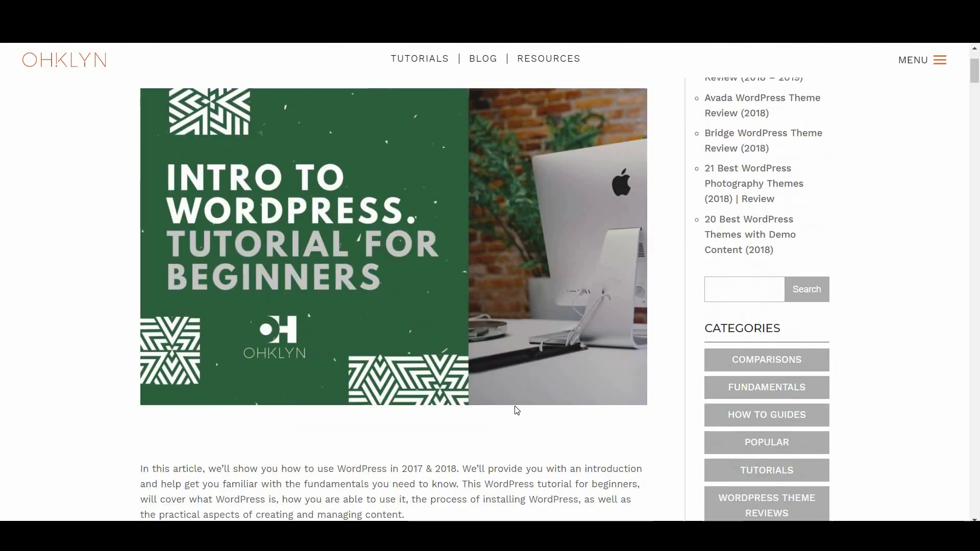
scroll(517, 410, "down", 11)
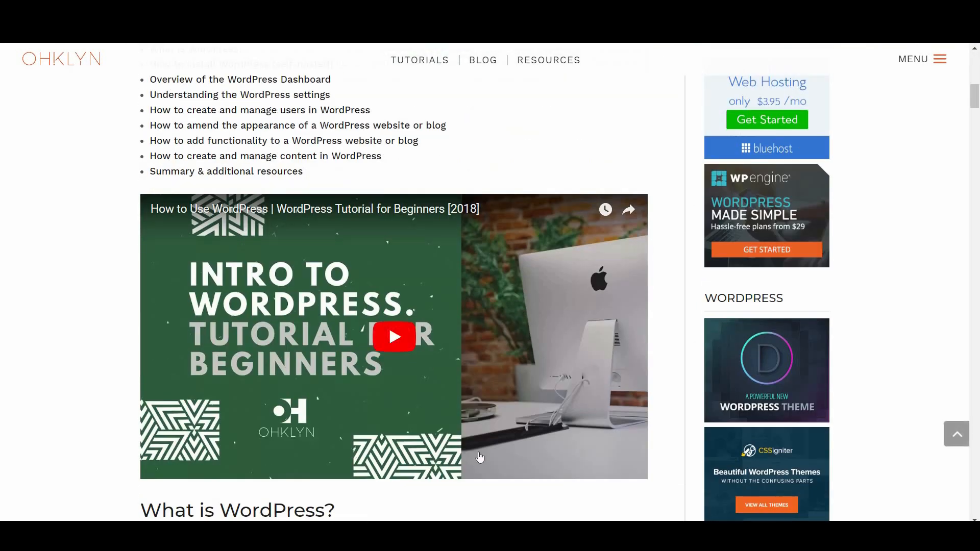
scroll(490, 442, "down", 8)
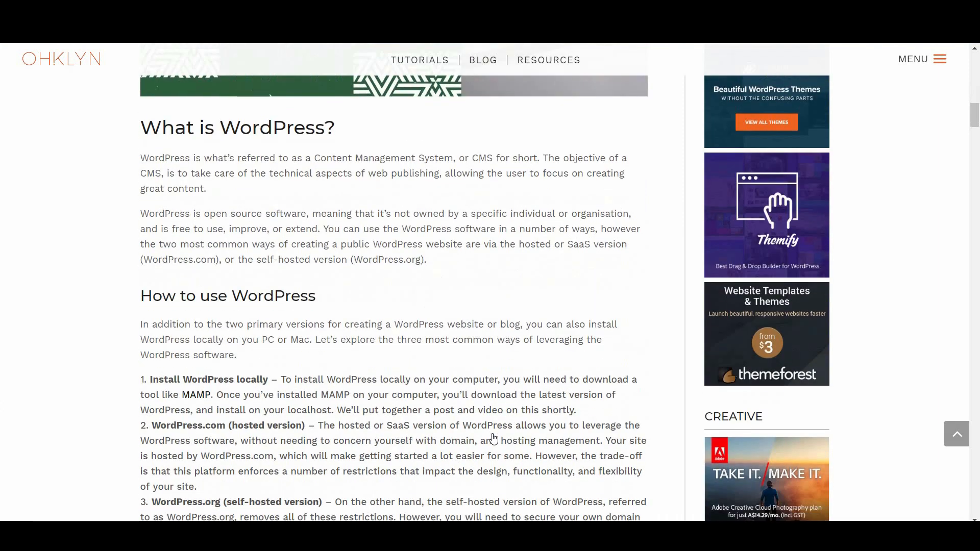
scroll(492, 439, "down", 9)
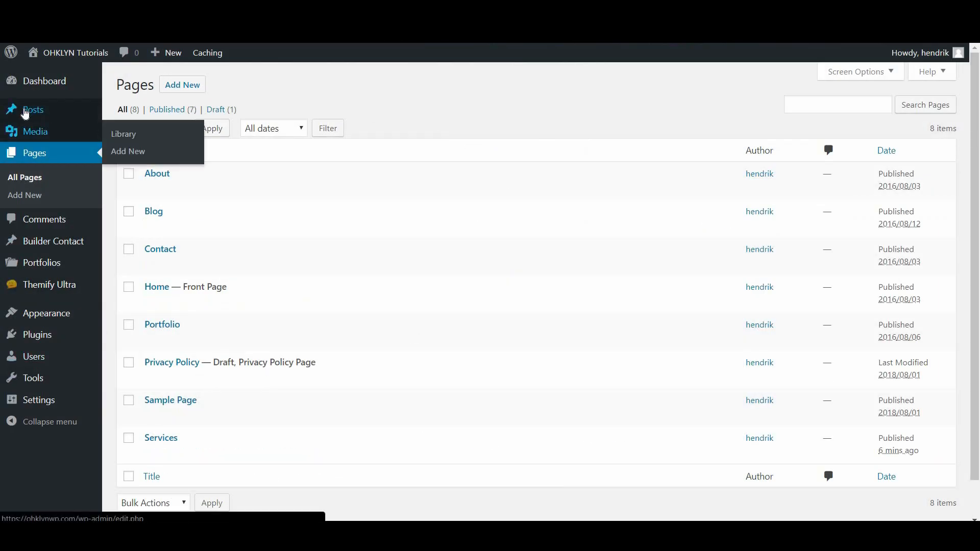
mouse_move(67, 110)
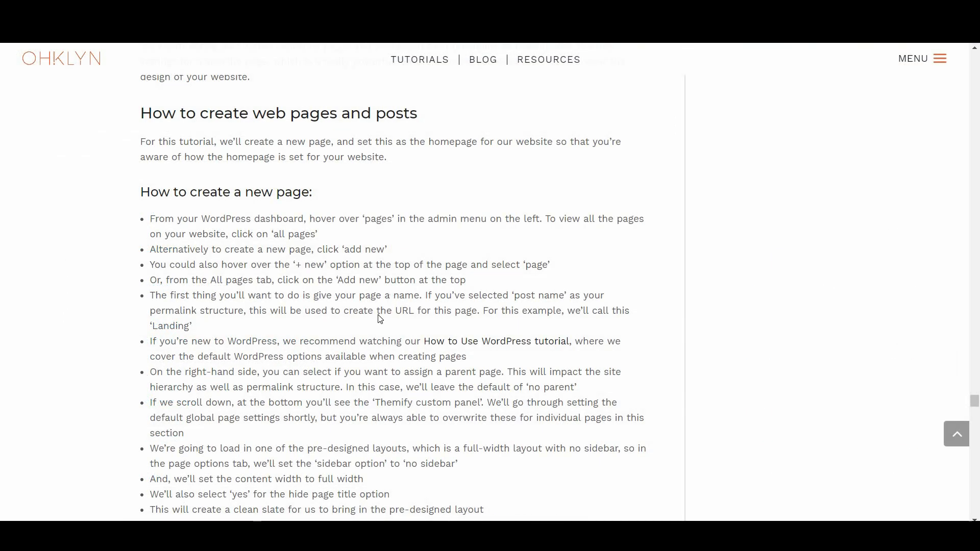
scroll(380, 320, "down", 7)
scroll(380, 319, "down", 8)
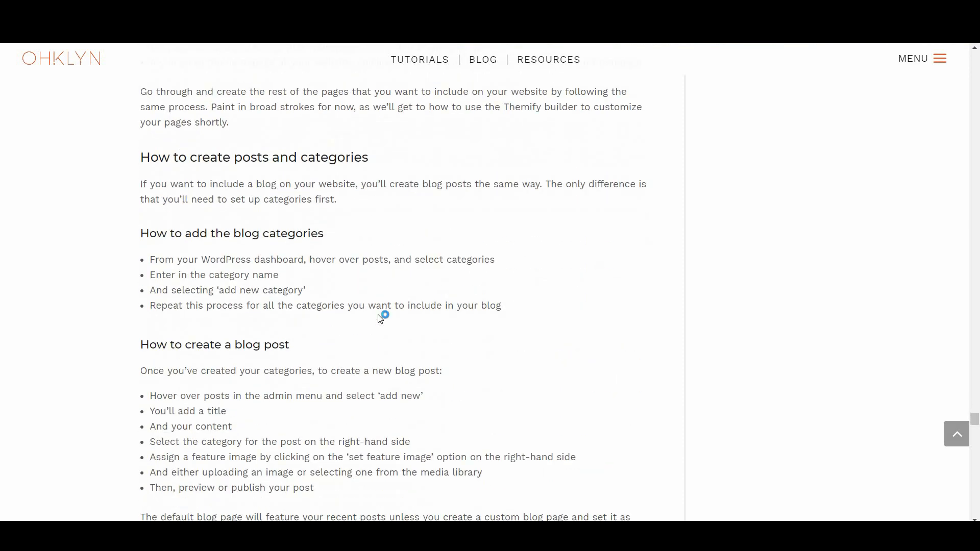
scroll(380, 320, "down", 9)
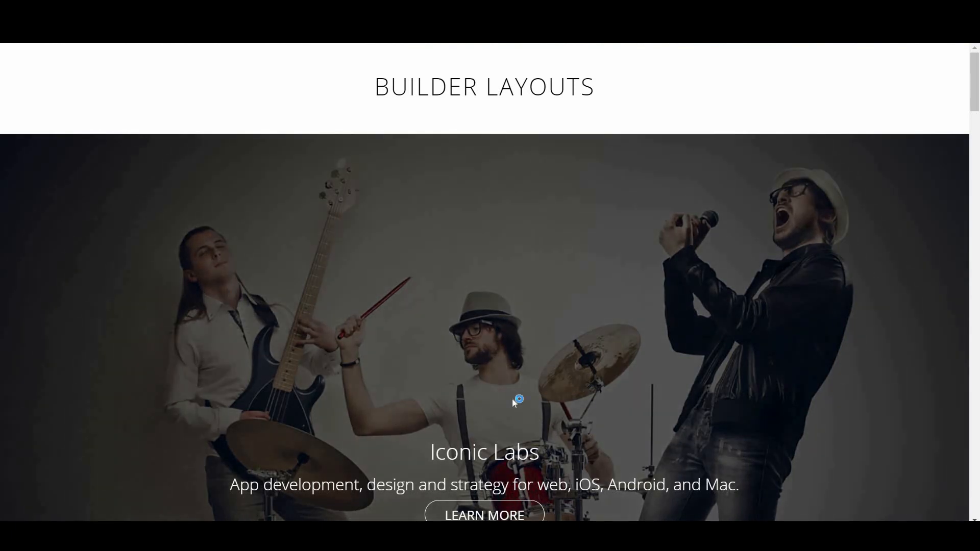
Browse the Iconic Labs demo and Builder Layouts gallery, moving to layouts page 2
scroll(512, 399, "down", 10)
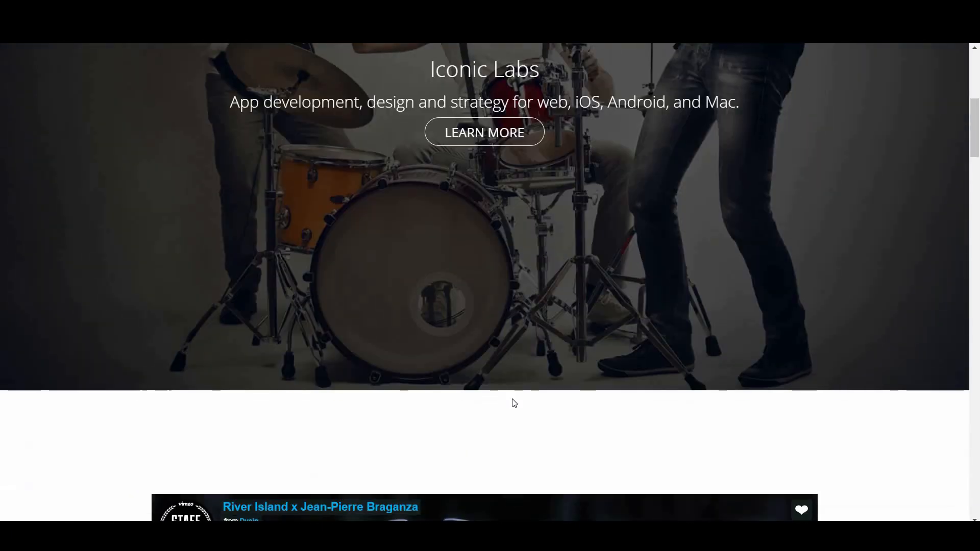
scroll(512, 403, "down", 5)
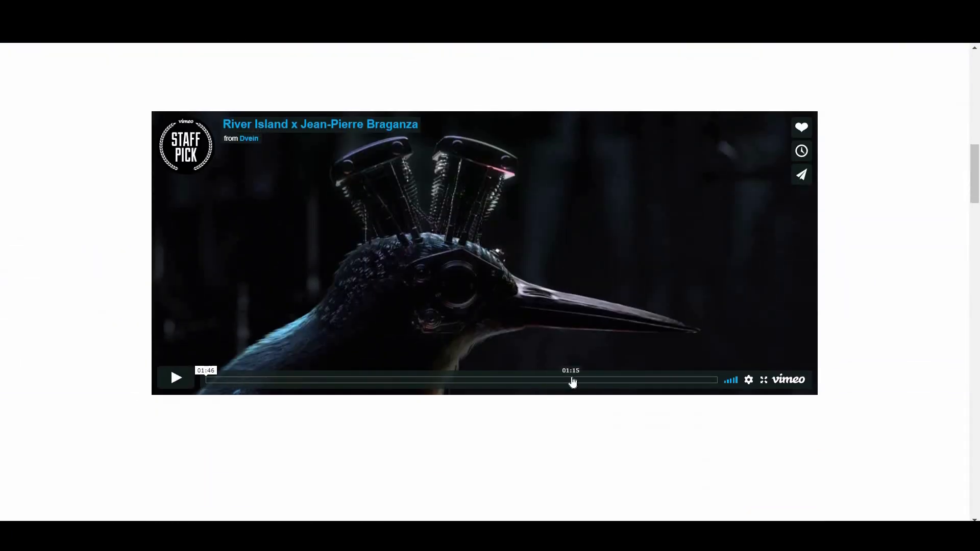
scroll(572, 381, "down", 9)
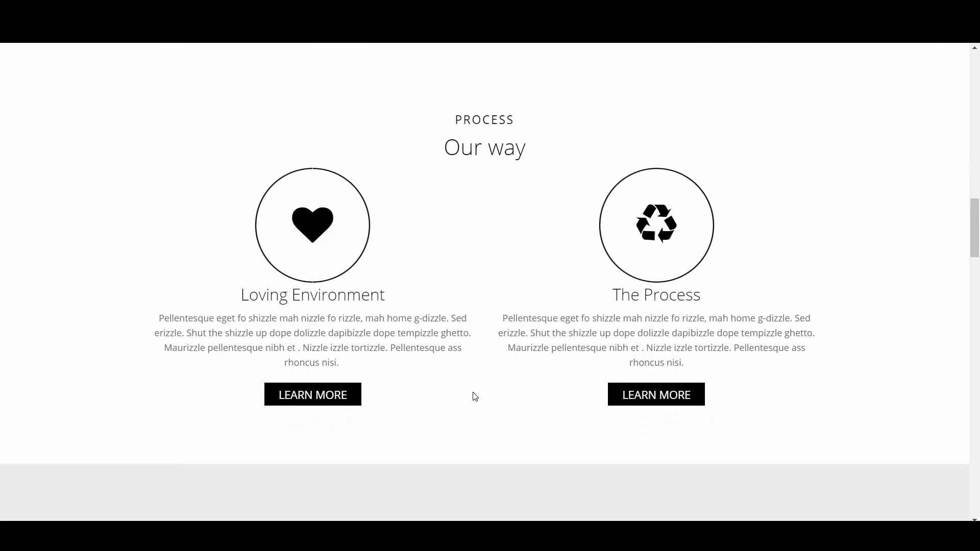
scroll(475, 397, "down", 9)
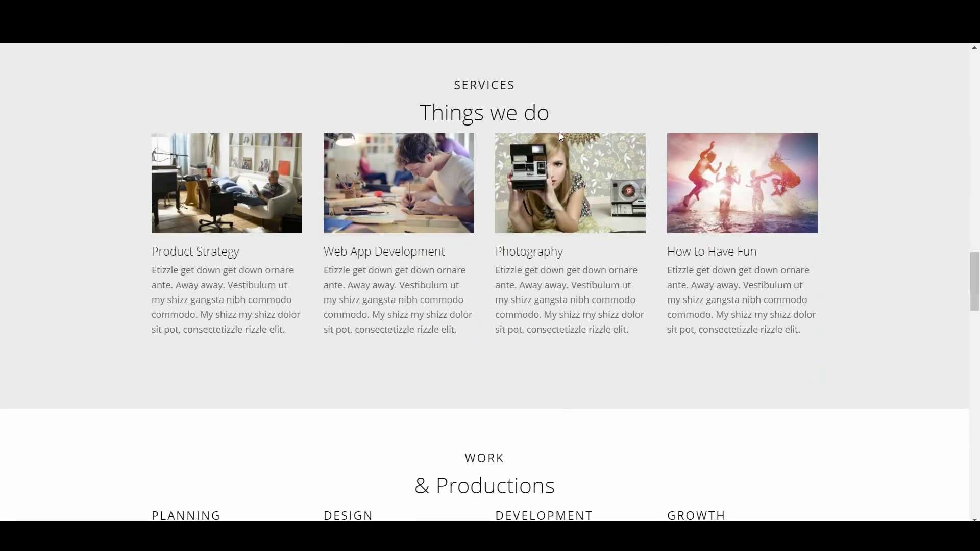
scroll(505, 374, "down", 1)
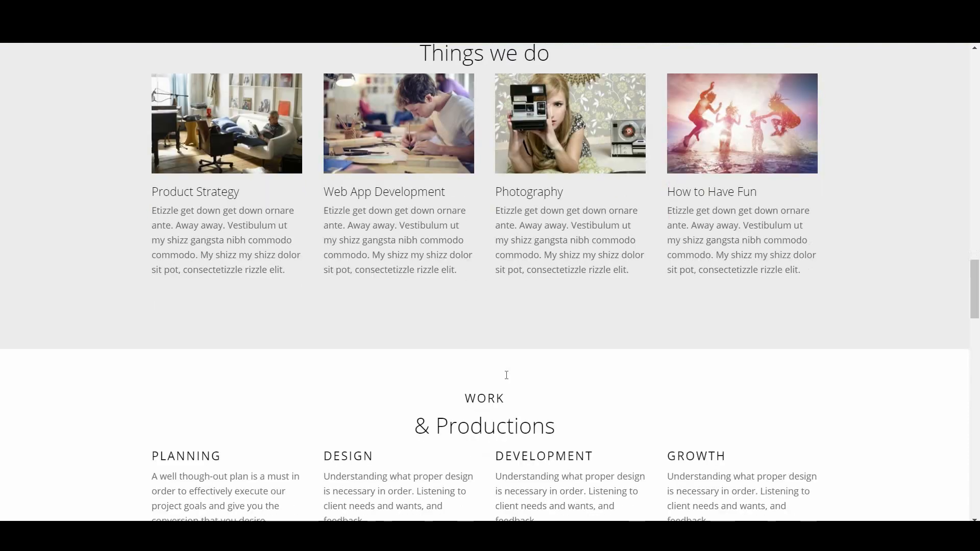
scroll(506, 375, "down", 5)
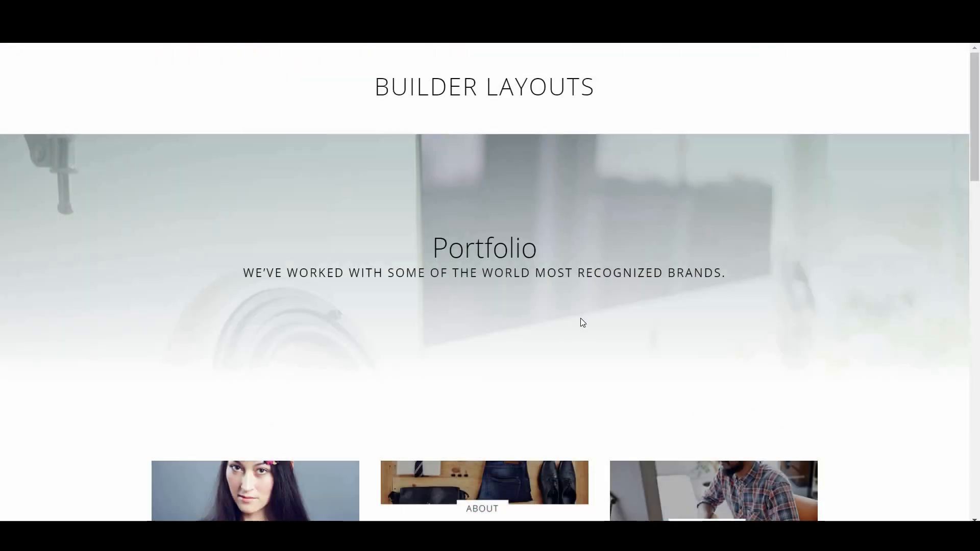
scroll(581, 319, "down", 5)
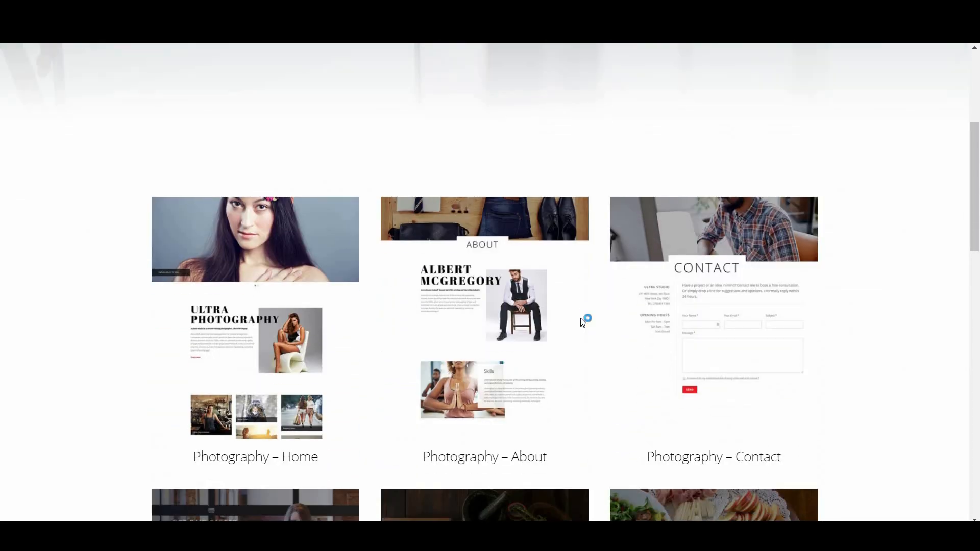
scroll(583, 322, "down", 4)
scroll(583, 322, "down", 4)
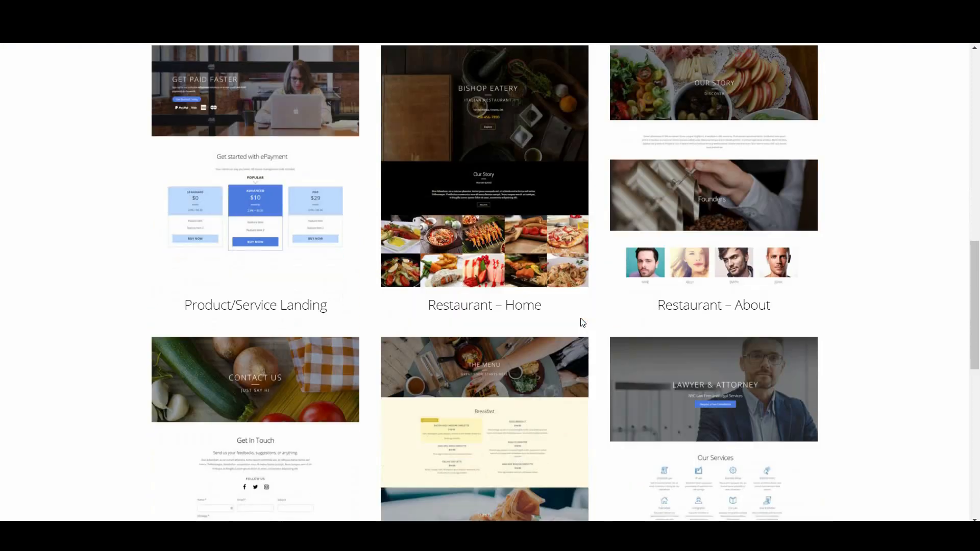
scroll(583, 323, "down", 3)
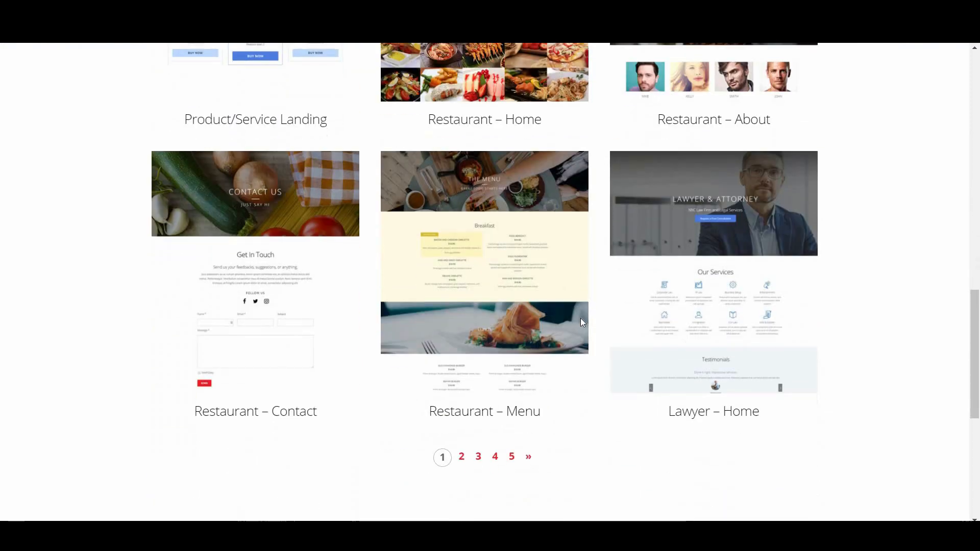
left_click(462, 459)
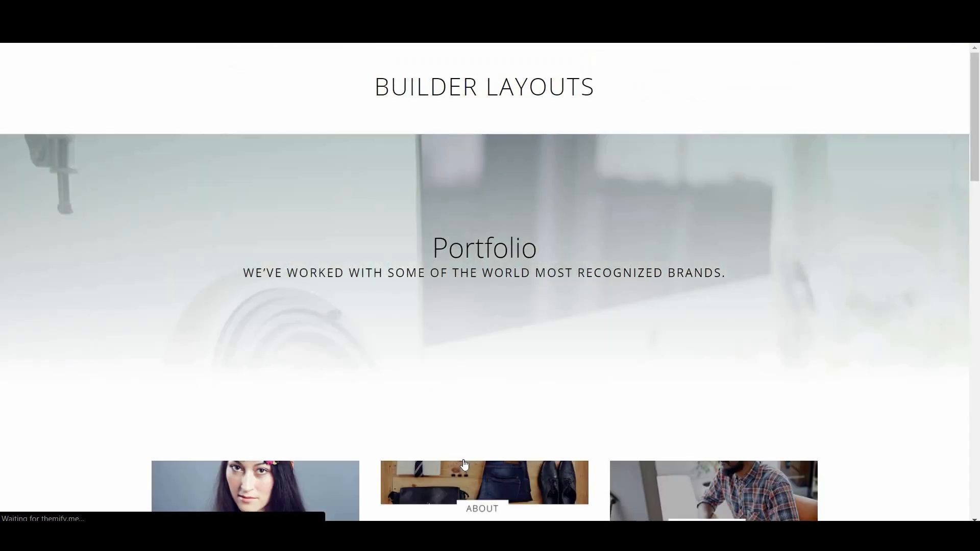
scroll(464, 464, "down", 2)
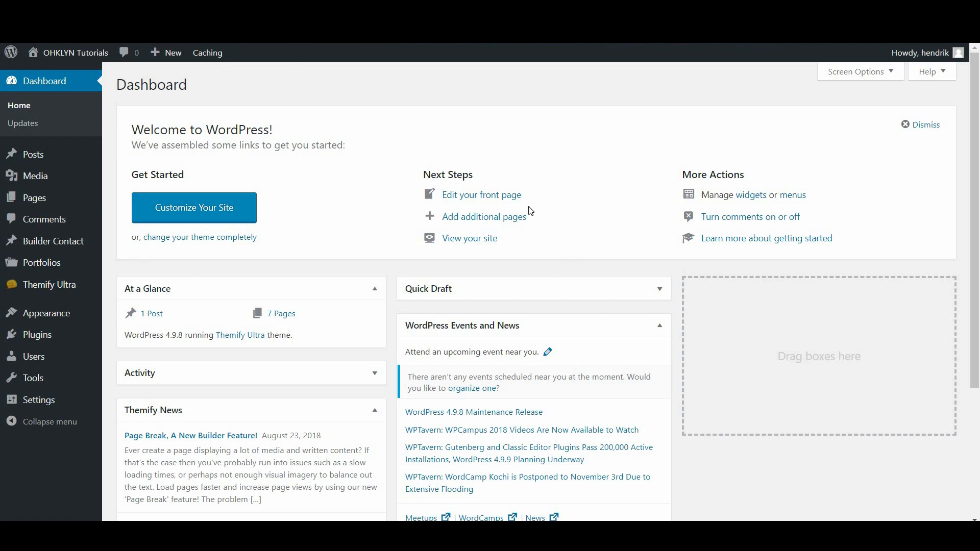
Scroll through the Portfolios list of 40 published portfolio items
left_click(68, 263)
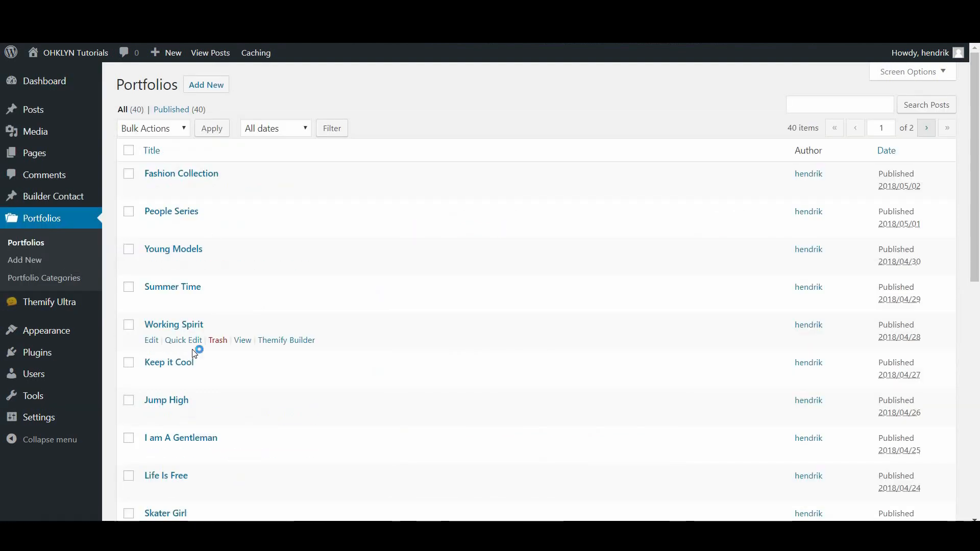
scroll(444, 367, "down", 4)
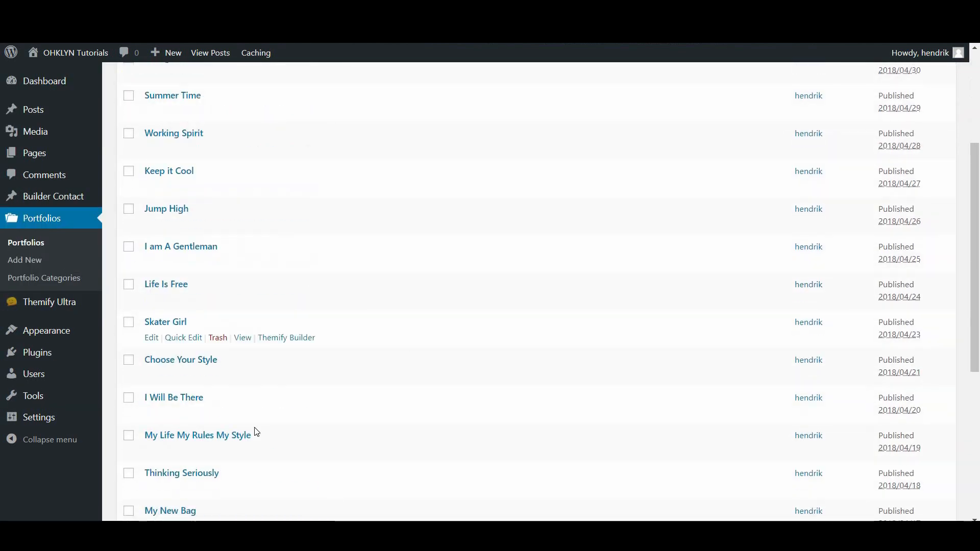
scroll(385, 488, "down", 1)
scroll(386, 488, "down", 3)
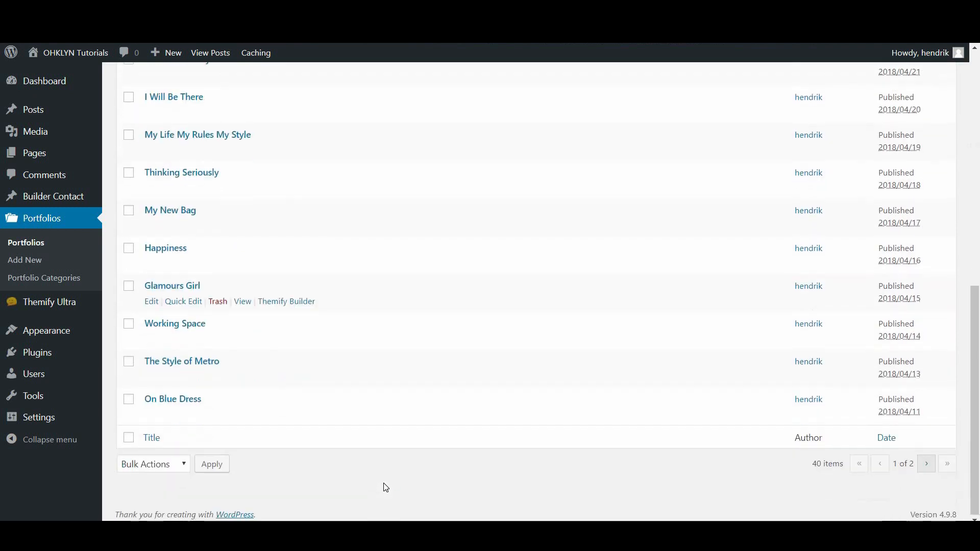
scroll(386, 488, "up", 7)
scroll(386, 488, "up", 2)
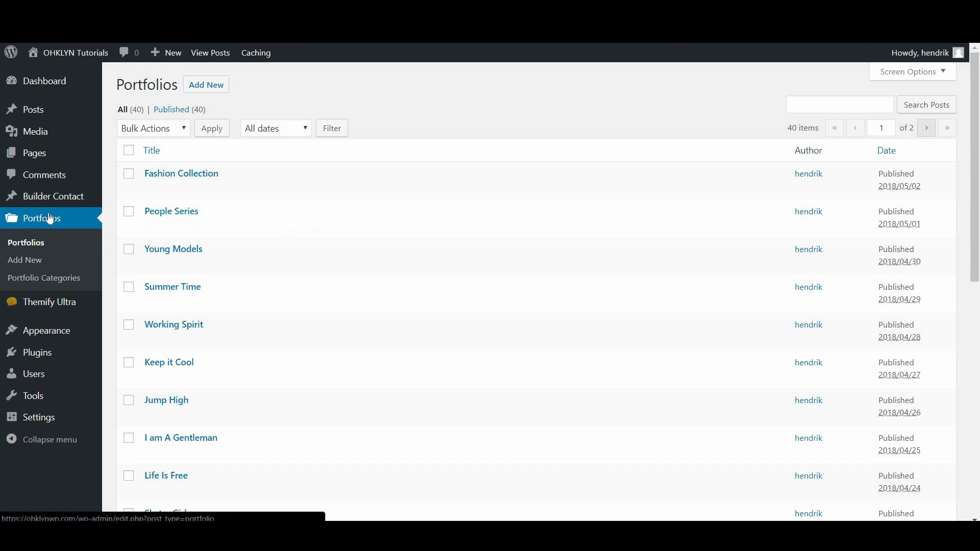
Add the first new portfolio category on the Portfolio Categories page
left_click(61, 286)
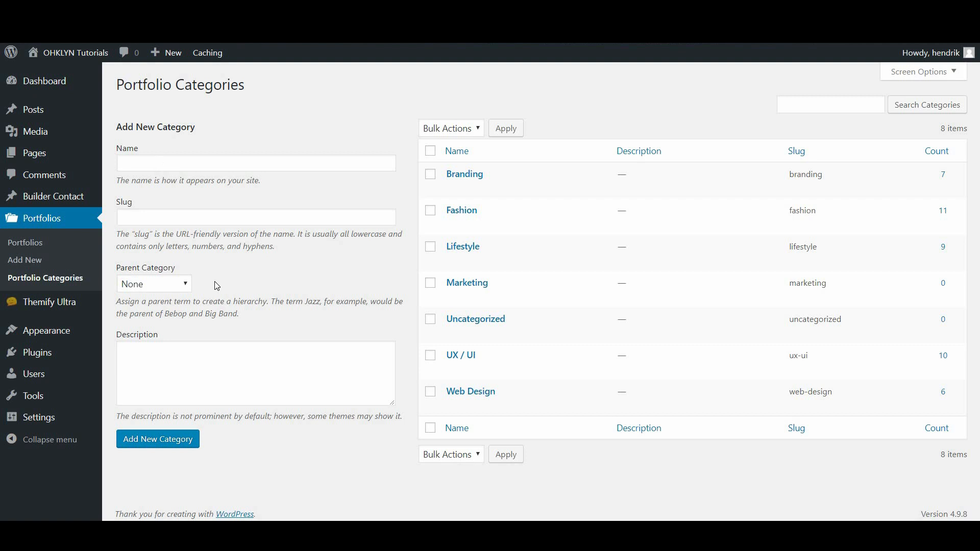
left_click(156, 167)
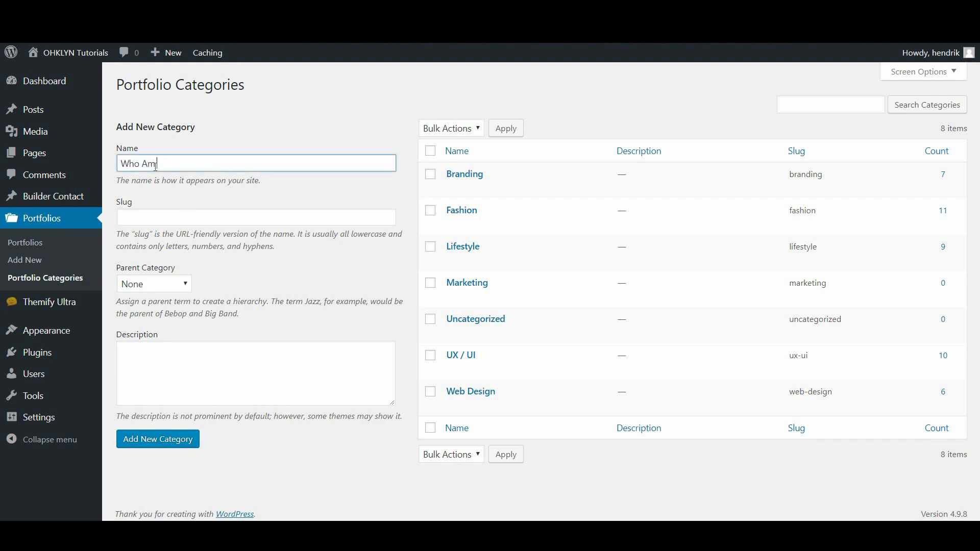
left_click(236, 282)
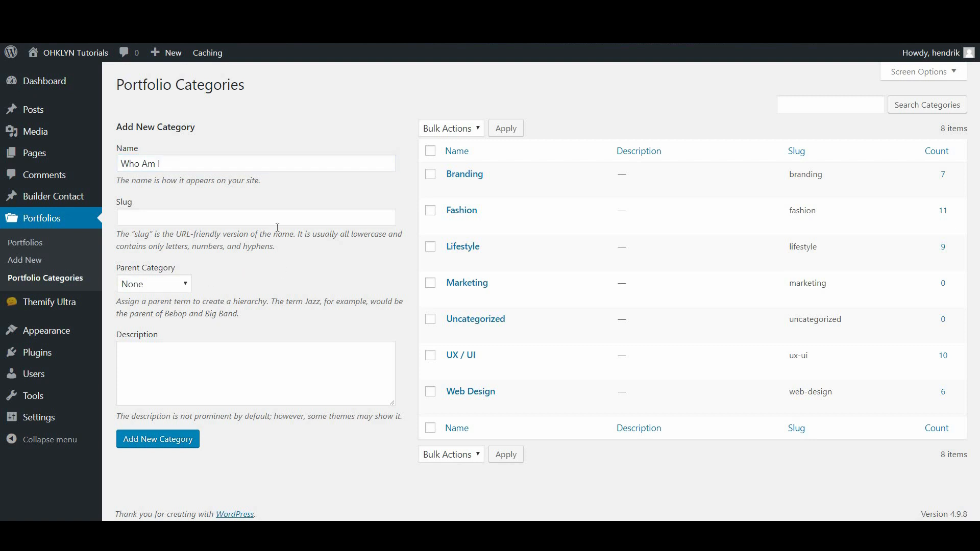
left_click(166, 440)
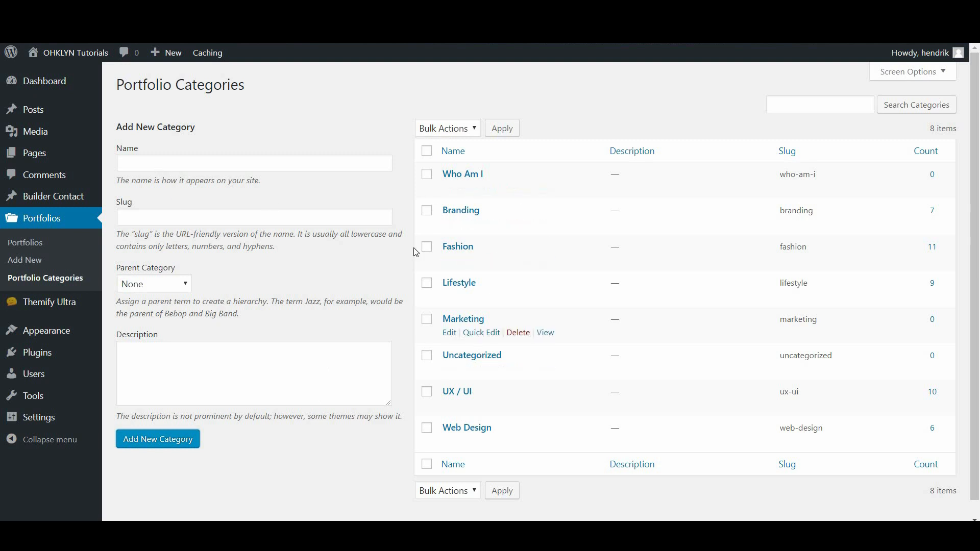
Add a second portfolio category with Branding selected as its parent
left_click(150, 165)
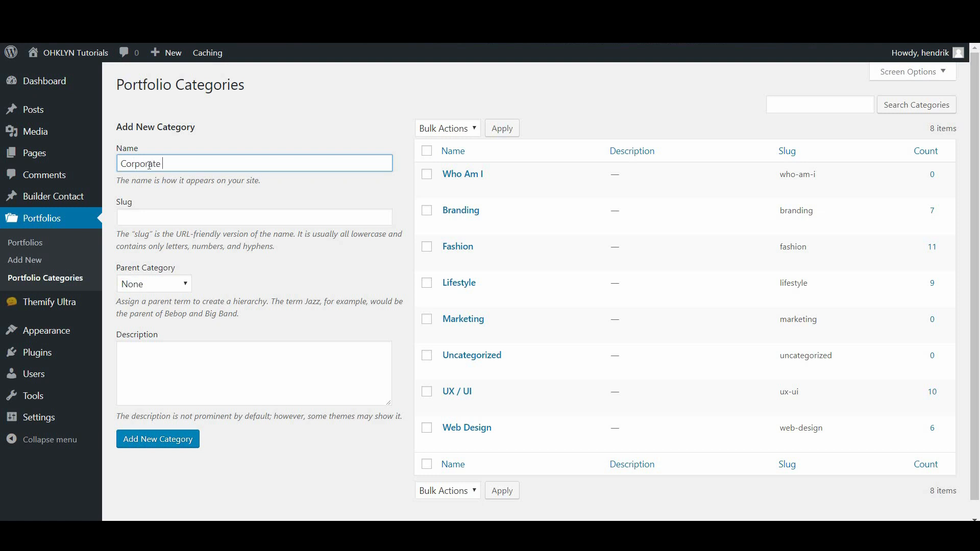
left_click(168, 287)
left_click(167, 320)
left_click(182, 441)
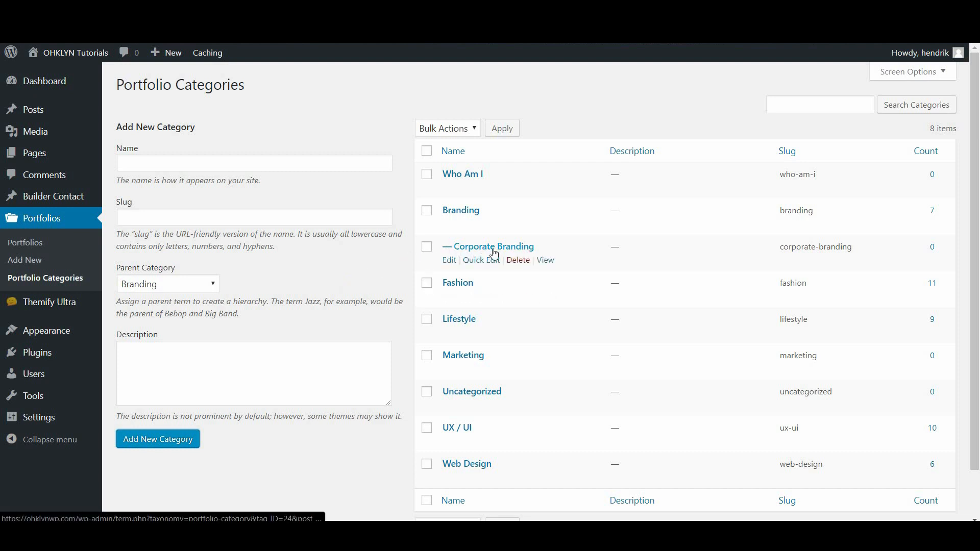
scroll(494, 254, "down", 1)
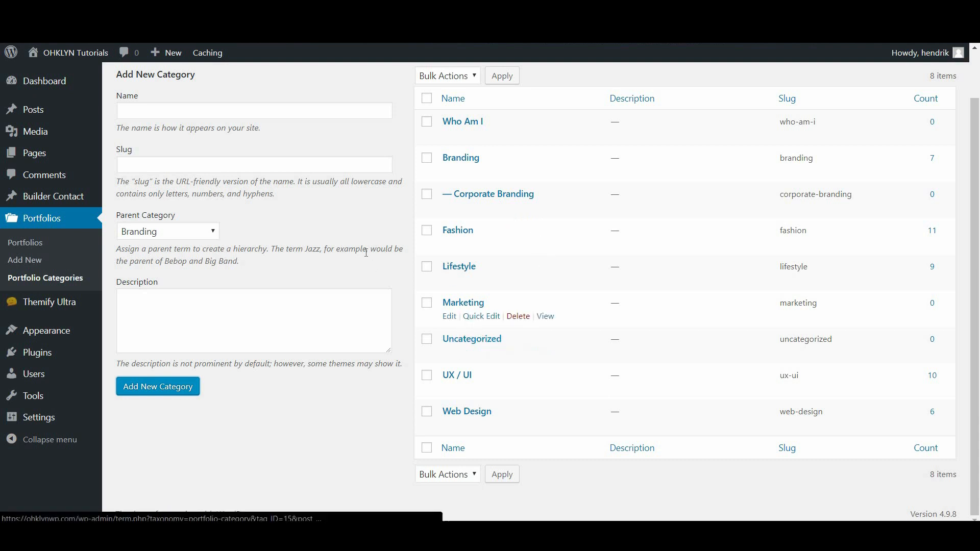
scroll(366, 258, "up", 1)
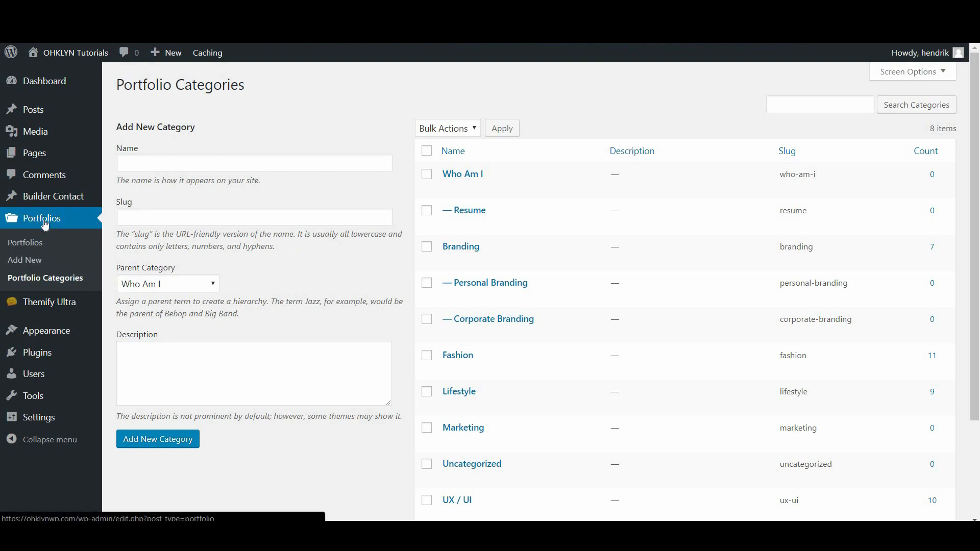
left_click(18, 265)
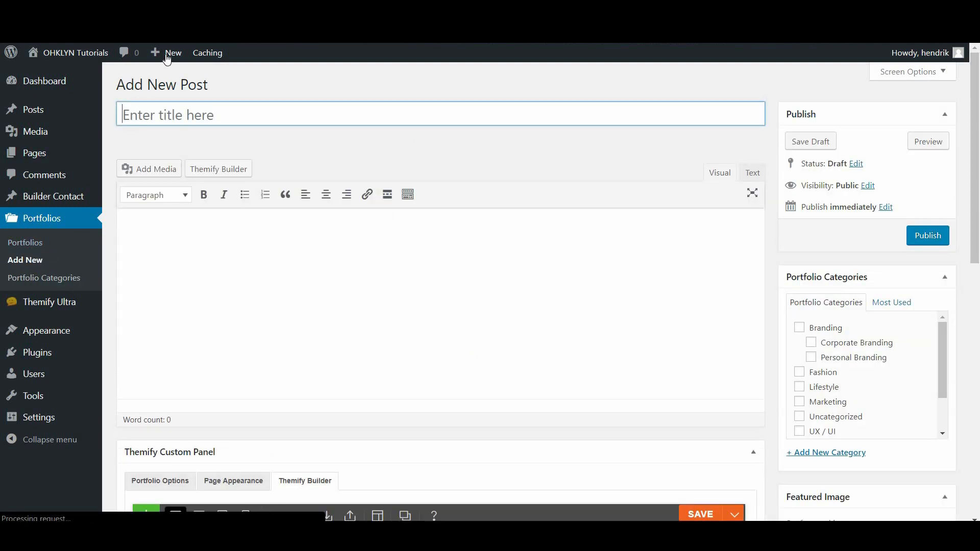
Title the new portfolio item 'Mobile Fashion App'
mouse_move(164, 57)
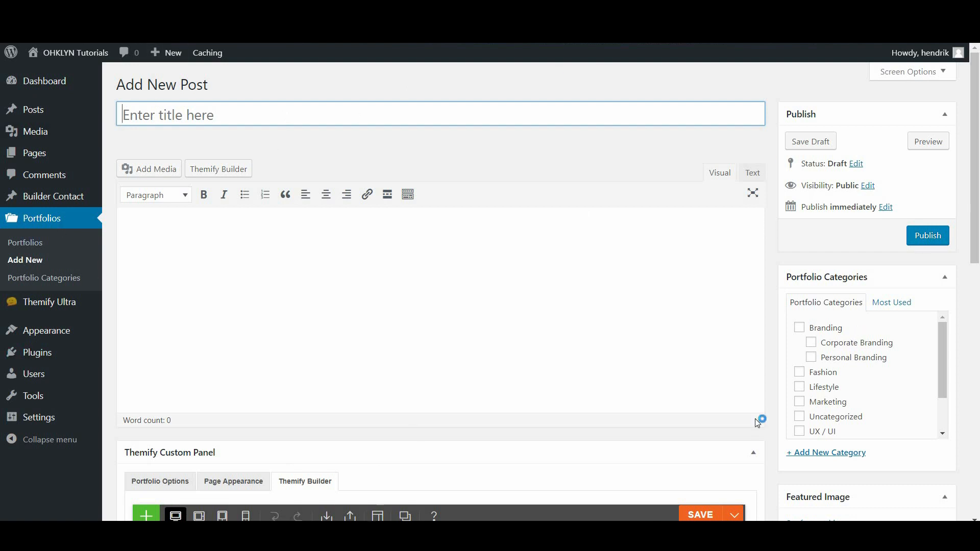
left_click(161, 117)
type("Mobile Fashion App")
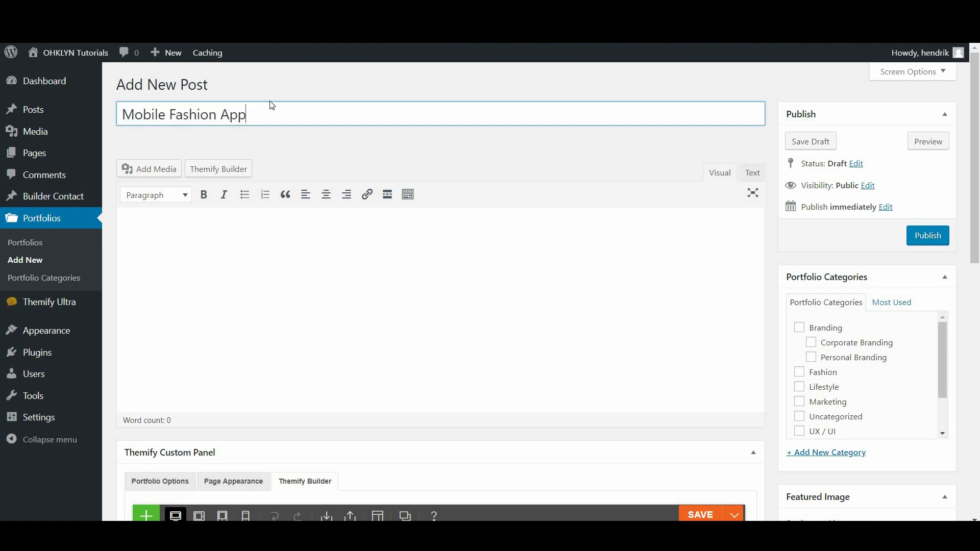
left_click(305, 327)
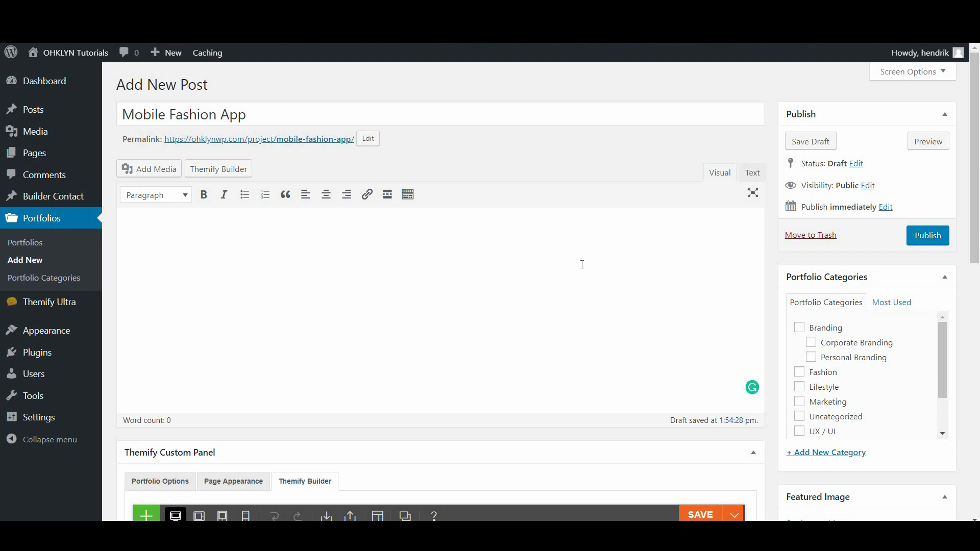
File the item under the UX / UI portfolio category
scroll(648, 368, "down", 2)
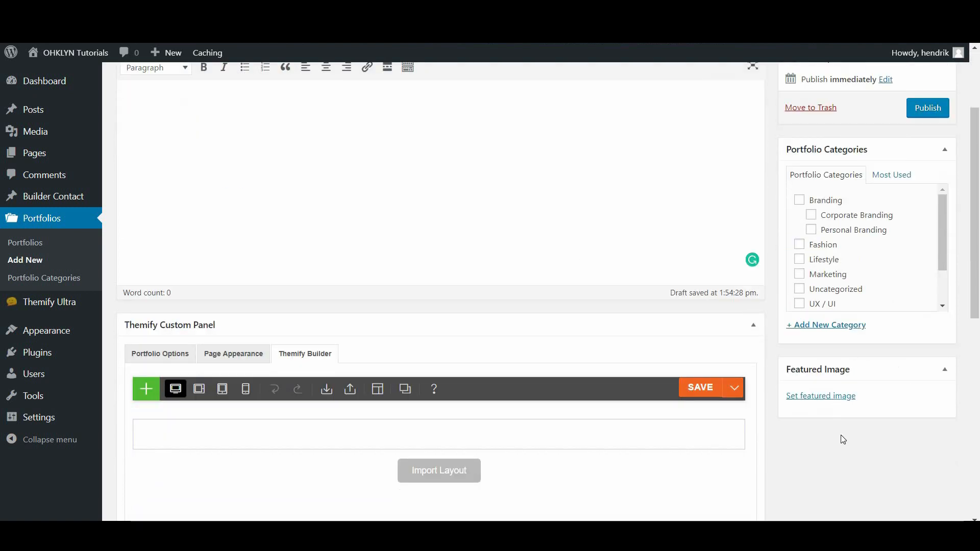
scroll(880, 362, "up", 1)
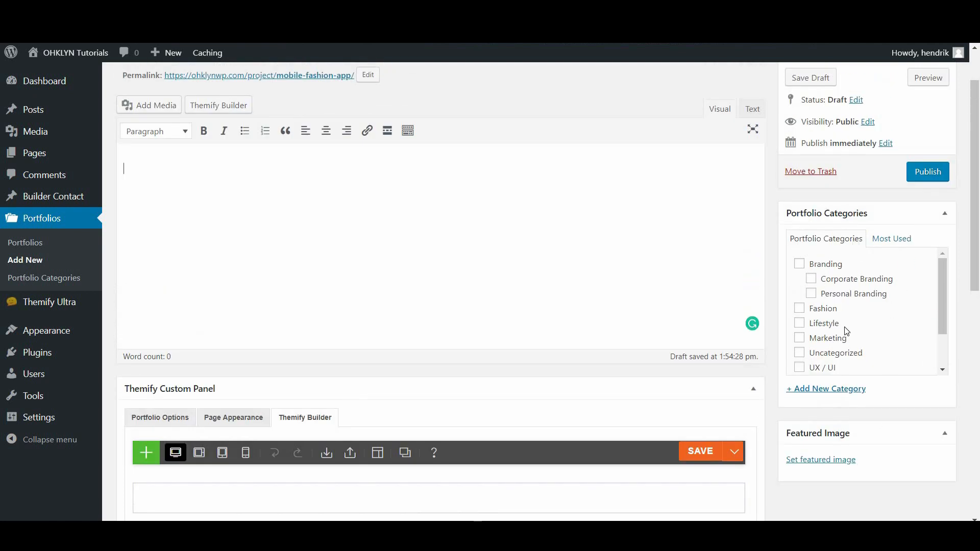
scroll(847, 331, "up", 1)
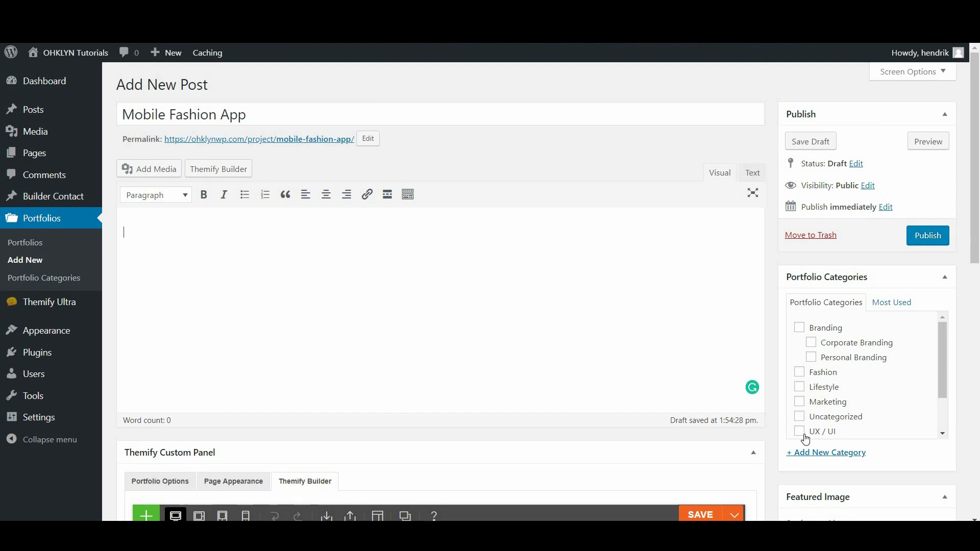
left_click(821, 434)
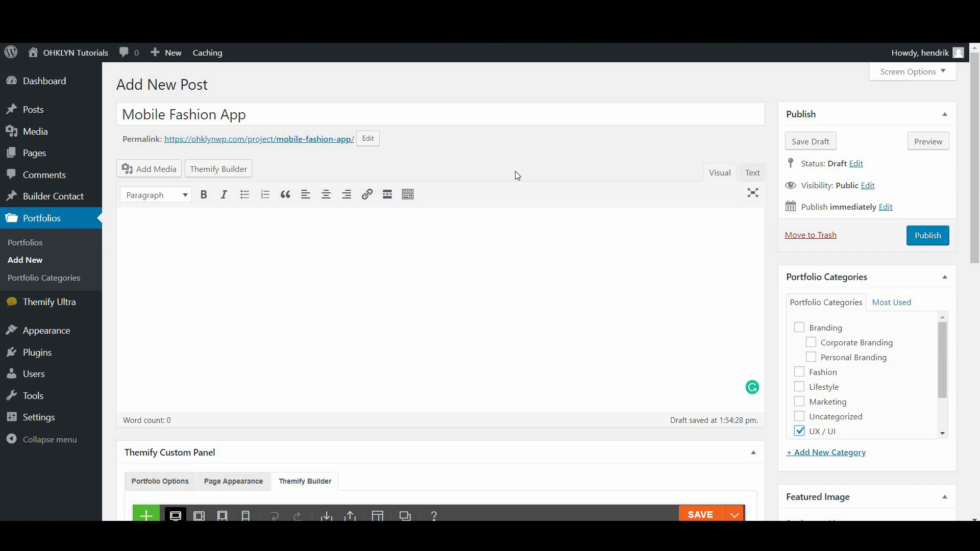
scroll(517, 173, "down", 5)
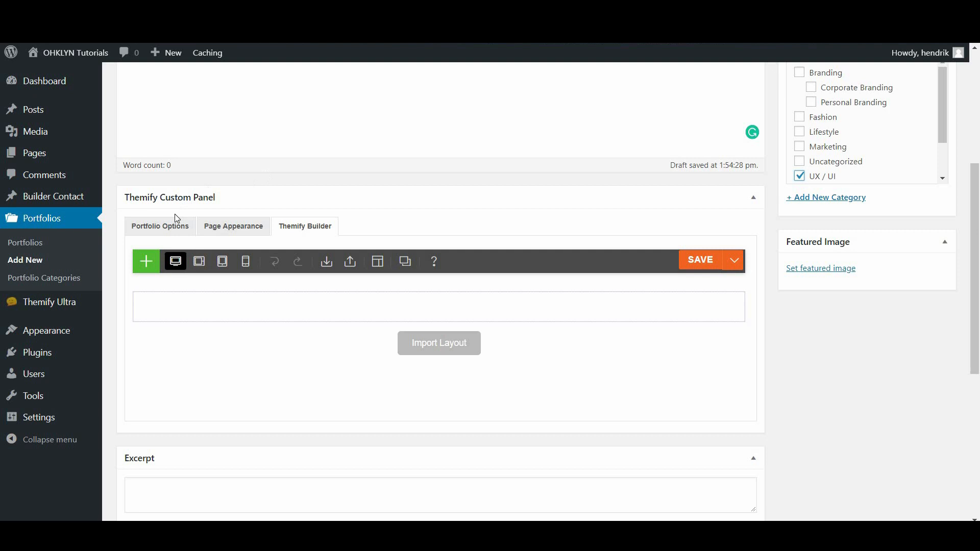
Set Mobile Fashion App's portfolio options to No Sidebar and Hide Post Title: Yes
left_click(153, 232)
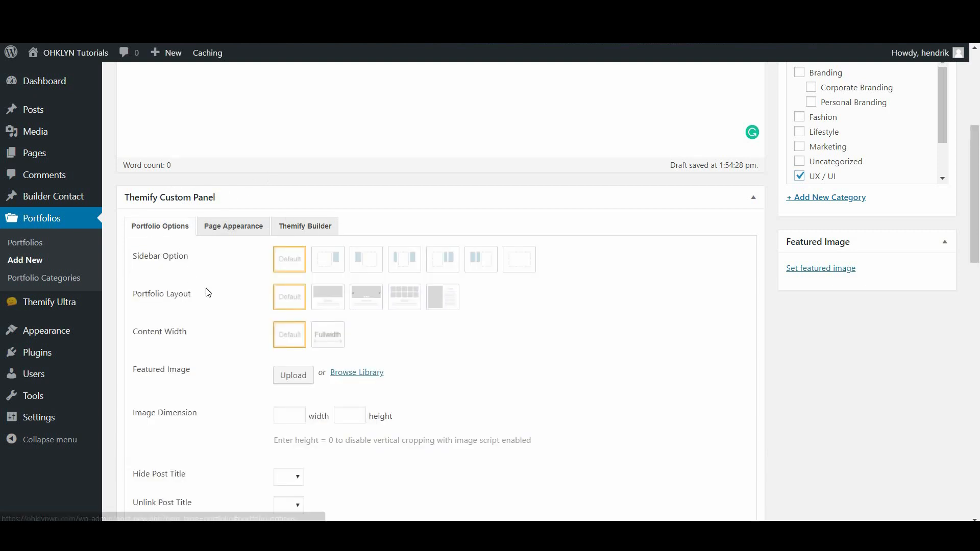
scroll(209, 286, "down", 3)
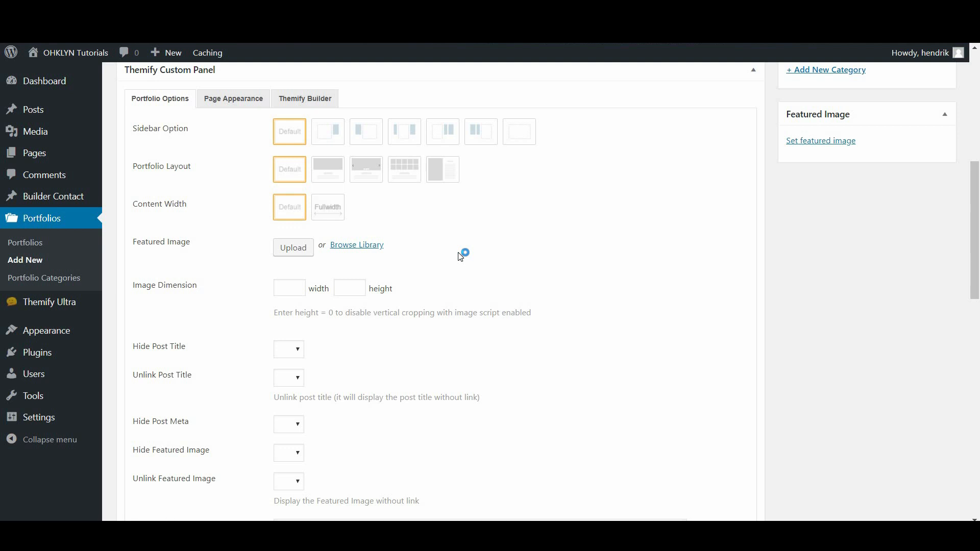
left_click(521, 135)
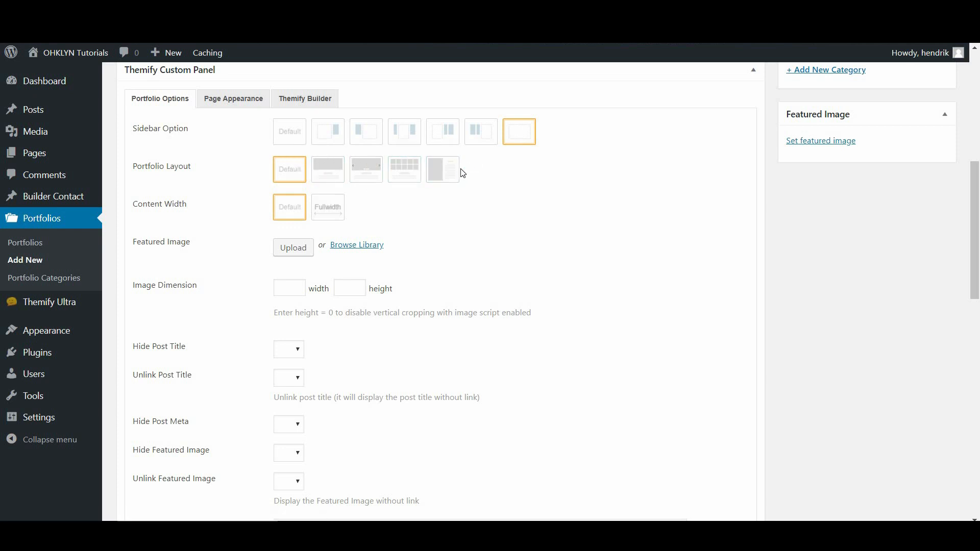
left_click(298, 354)
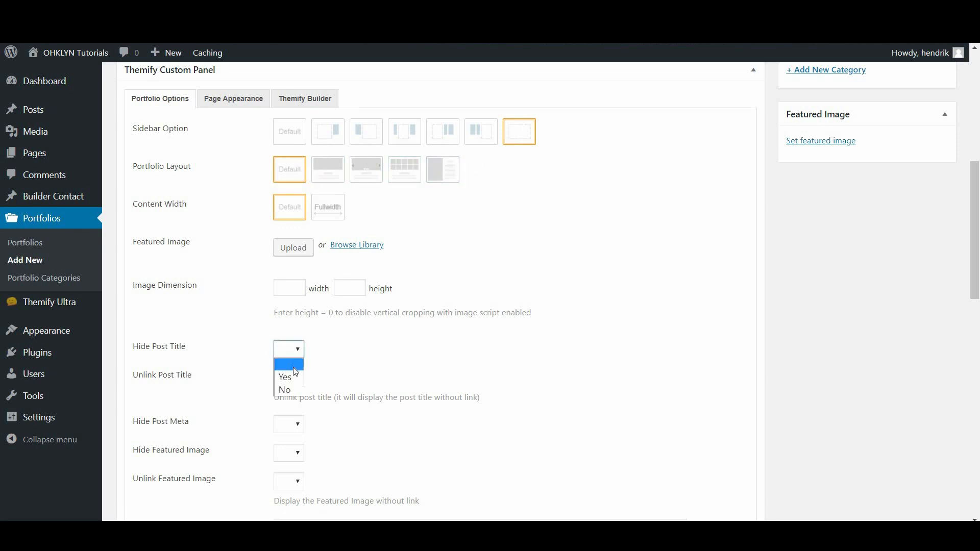
left_click(290, 377)
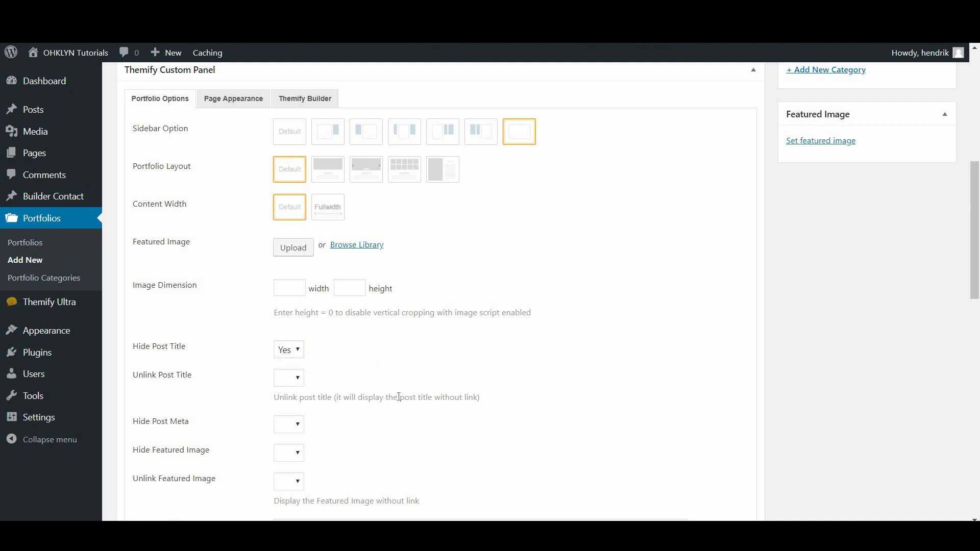
scroll(401, 396, "up", 6)
scroll(482, 393, "up", 1)
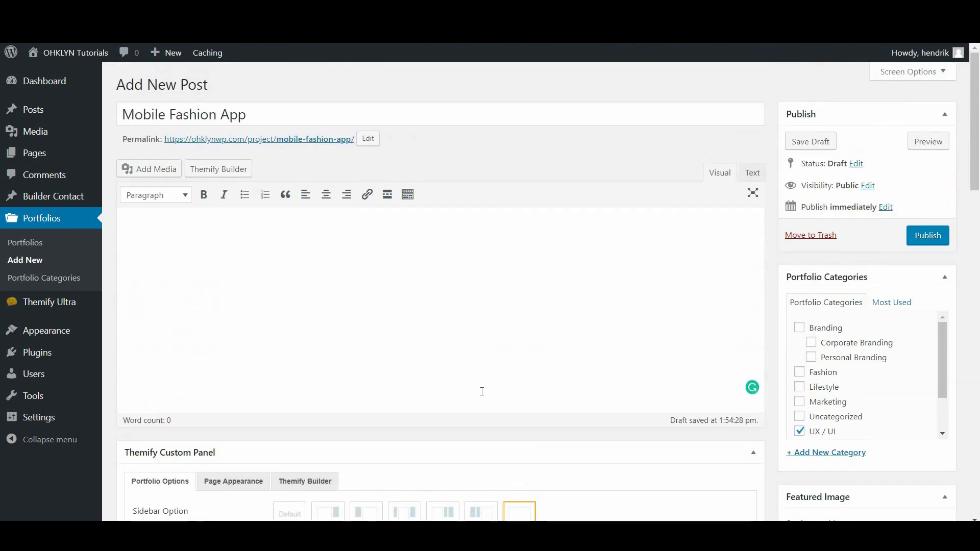
Save the draft and open Themify Builder's Load Layout library for it
left_click(800, 143)
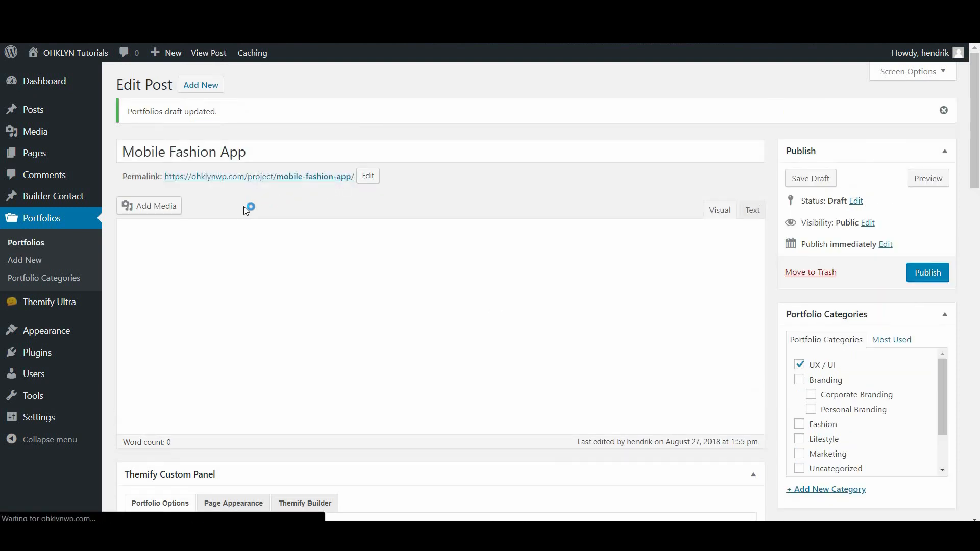
left_click(238, 209)
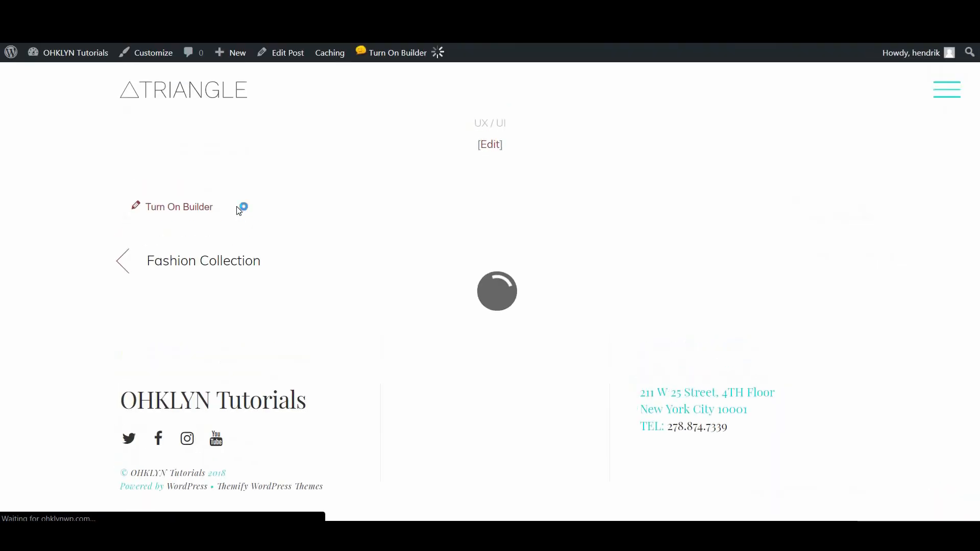
mouse_move(300, 57)
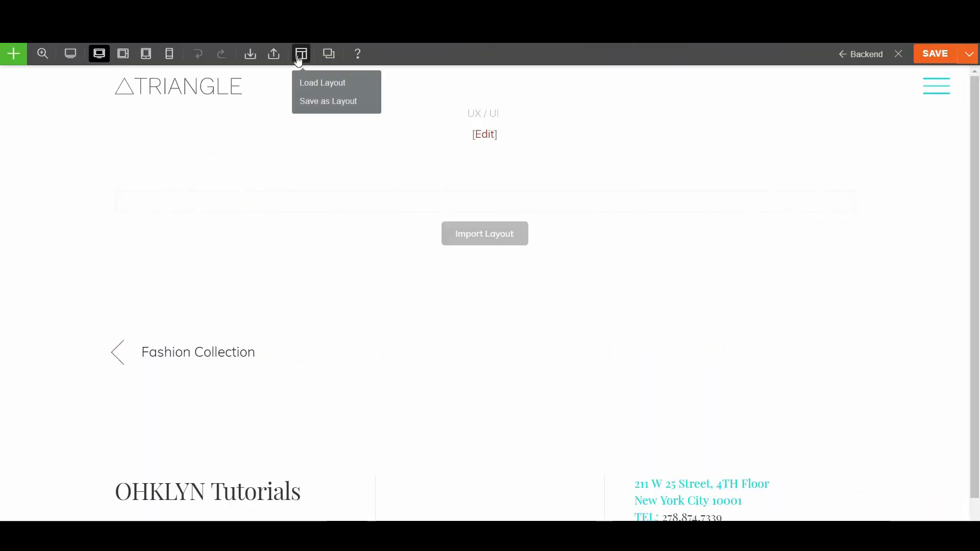
left_click(309, 86)
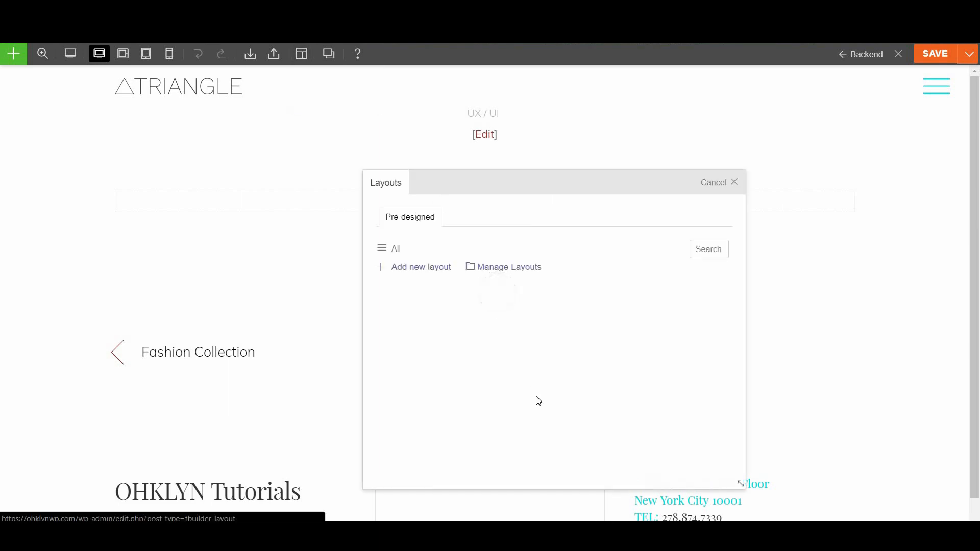
Filter layouts to Portfolio and preview the Personal Portfolio 2 and Personal Portfolio demos
left_click(699, 251)
left_click(704, 265)
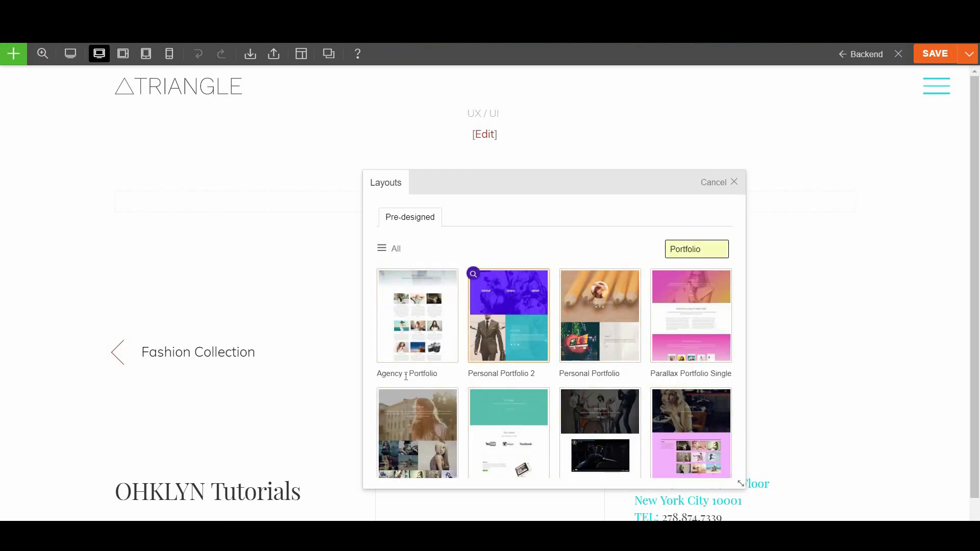
scroll(683, 442, "down", 2)
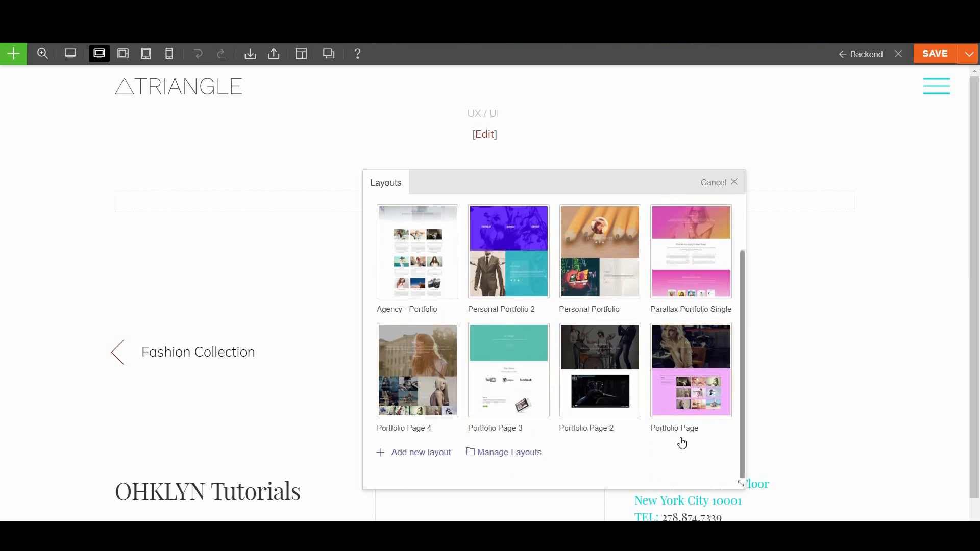
scroll(682, 442, "up", 2)
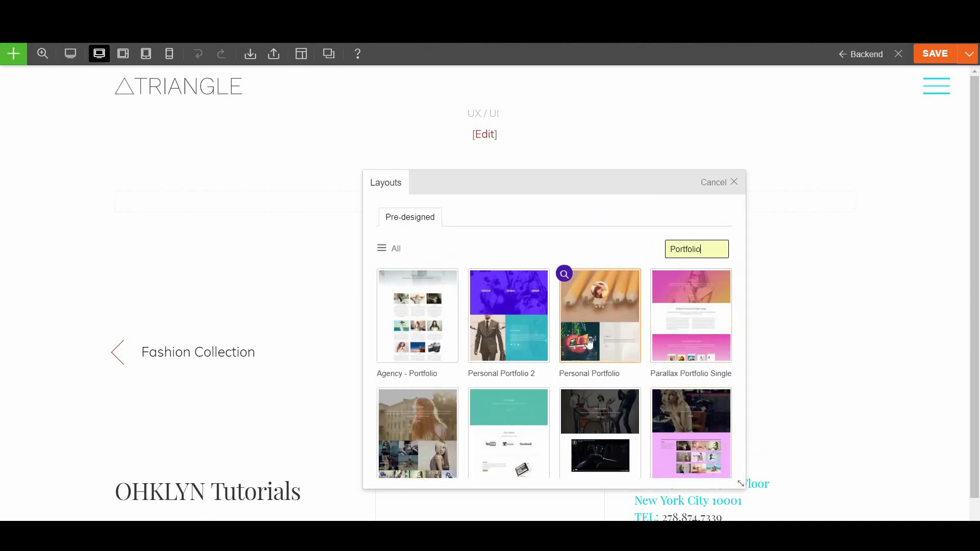
left_click(471, 275)
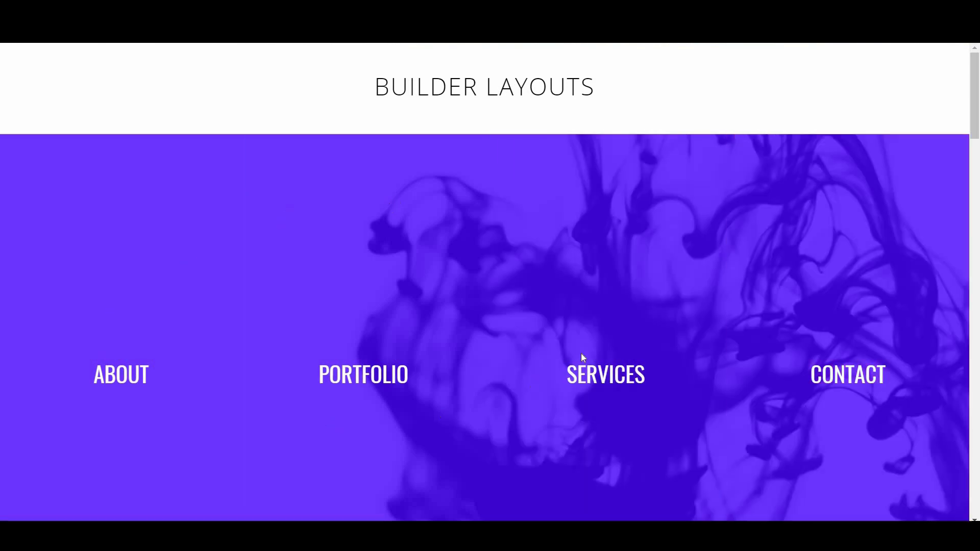
scroll(587, 350, "down", 6)
scroll(589, 350, "down", 10)
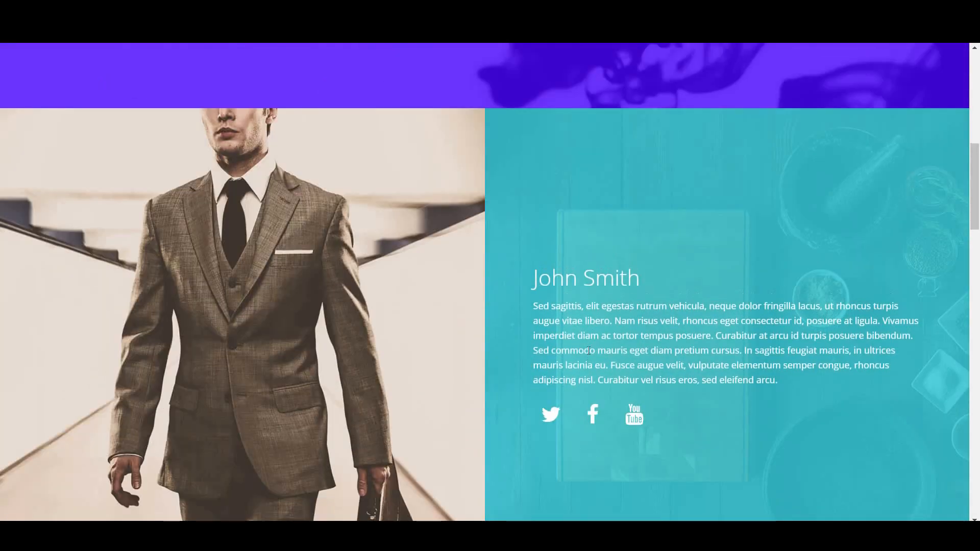
scroll(573, 338, "down", 12)
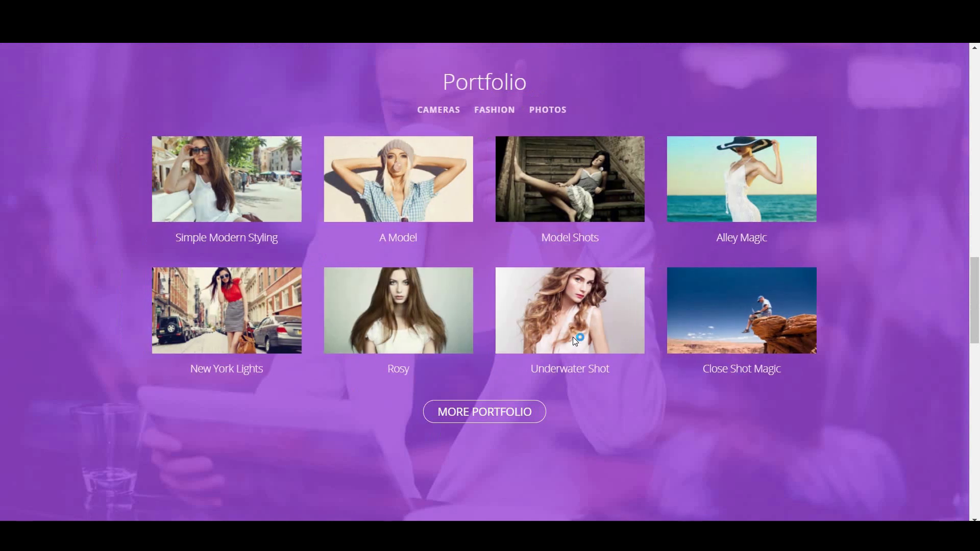
scroll(572, 339, "down", 8)
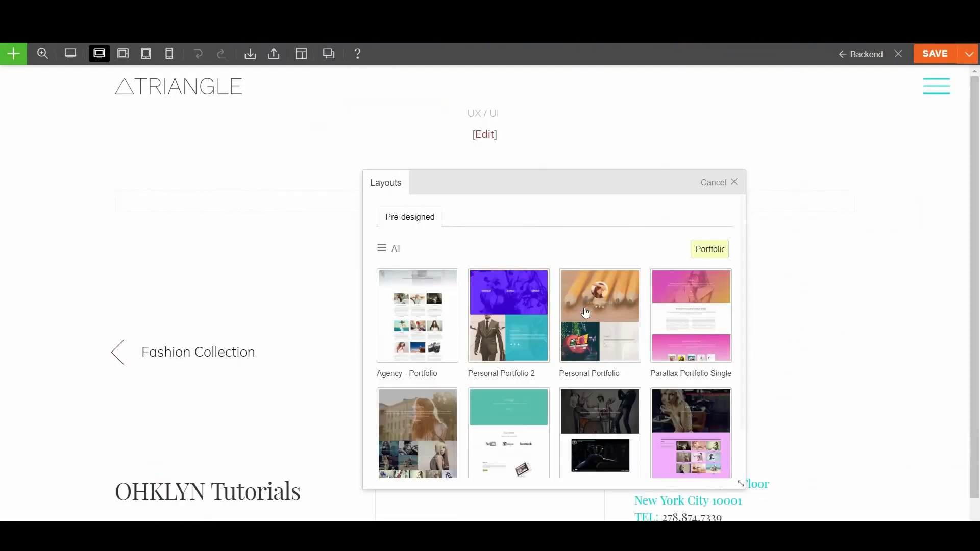
left_click(564, 274)
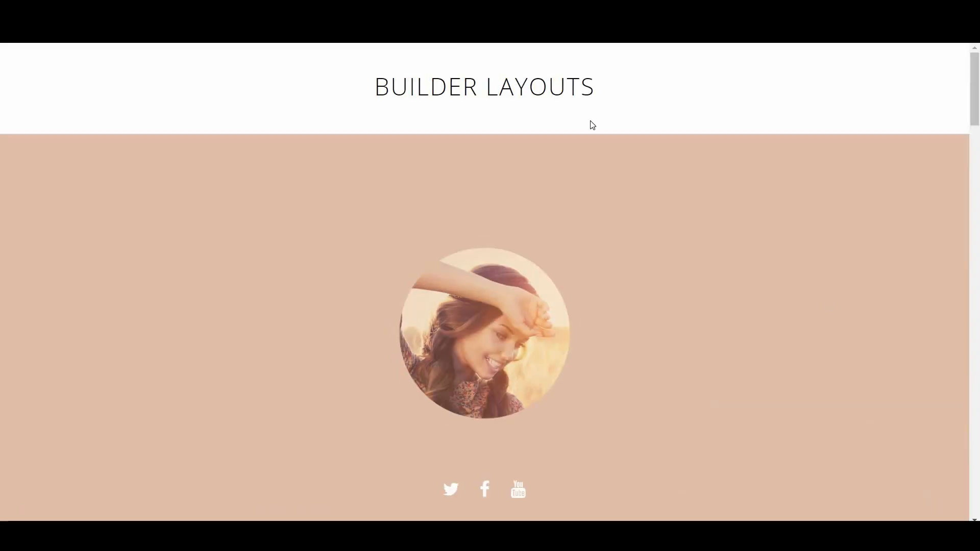
scroll(634, 391, "down", 15)
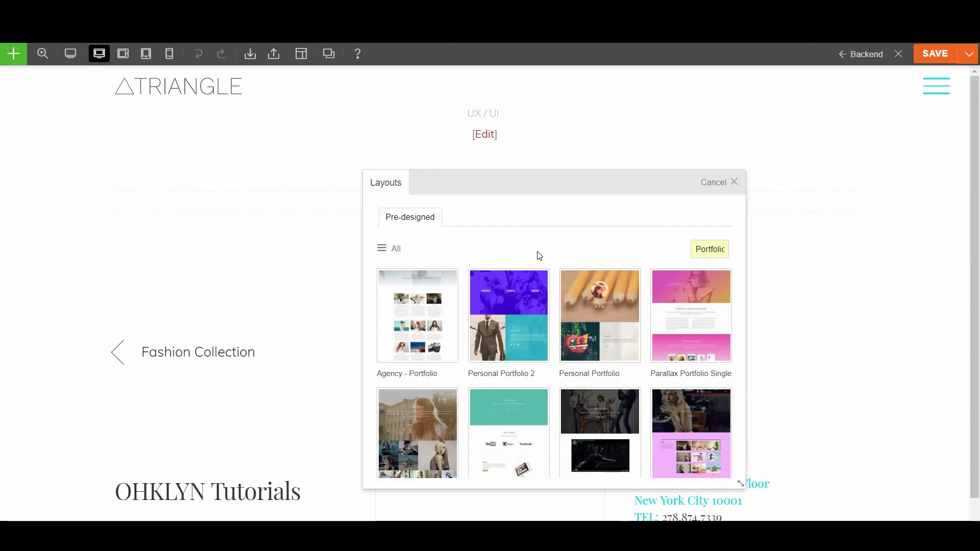
Preview Parallax Portfolio Single, then load it with Replace Existing Layout
left_click(657, 278)
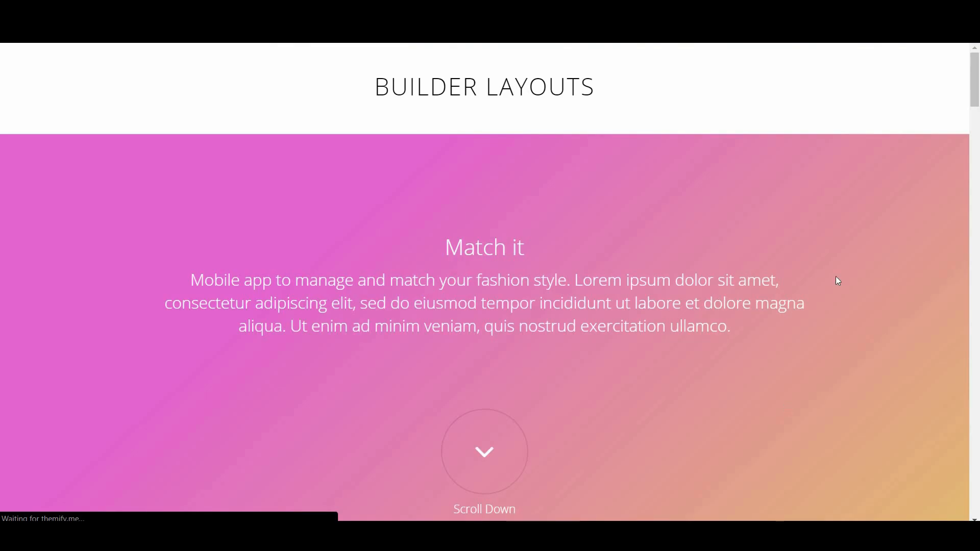
scroll(519, 375, "down", 5)
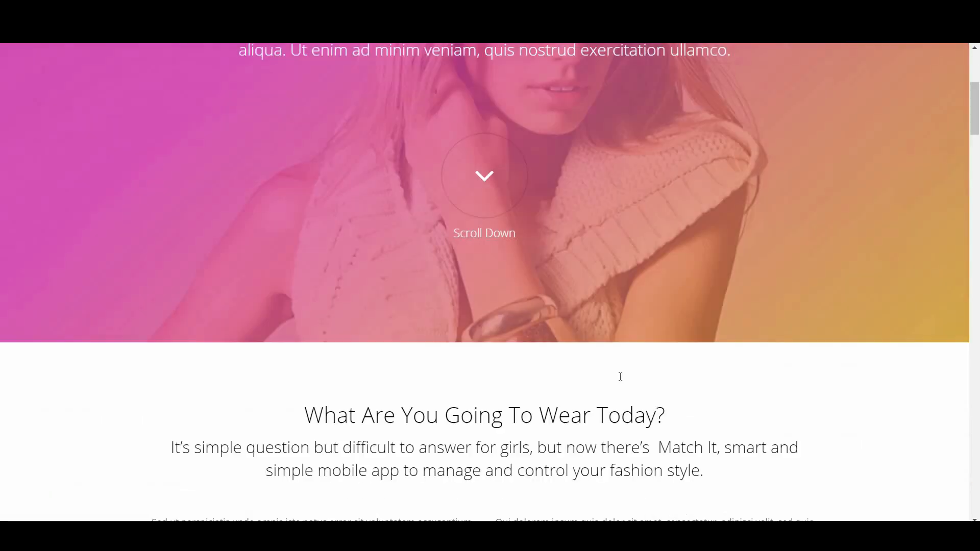
scroll(620, 377, "down", 3)
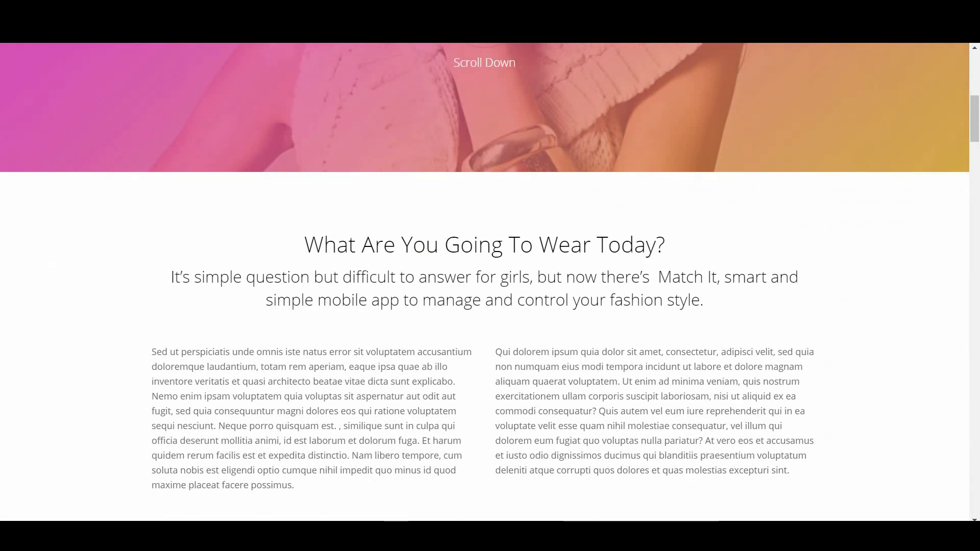
left_click(337, 8)
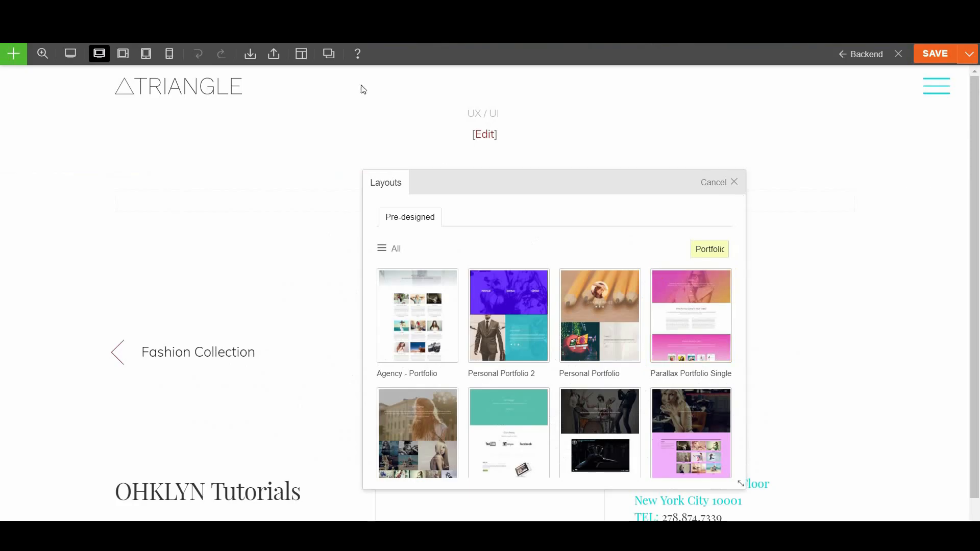
left_click(688, 321)
left_click(450, 307)
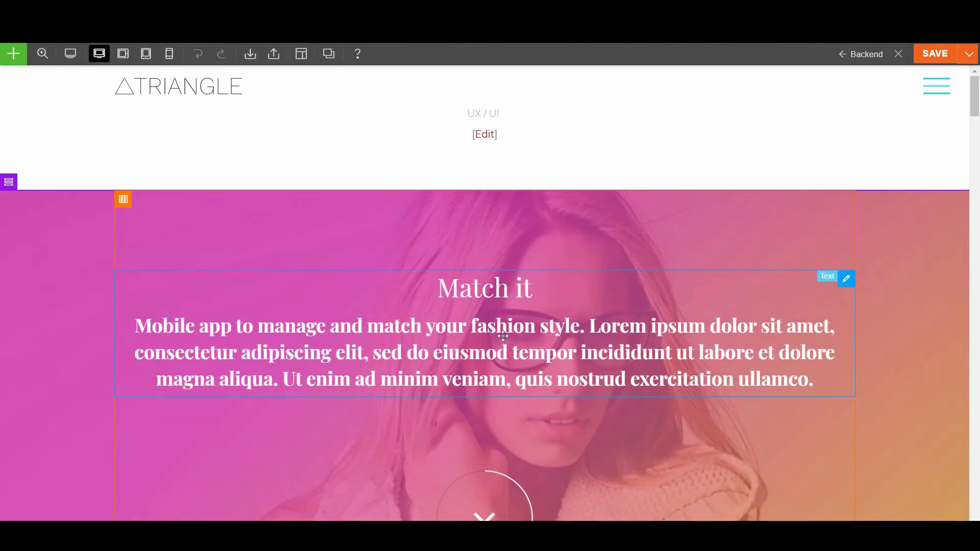
Save the Mobile Fashion App layout in Themify Builder and scroll through its sections
left_click(936, 53)
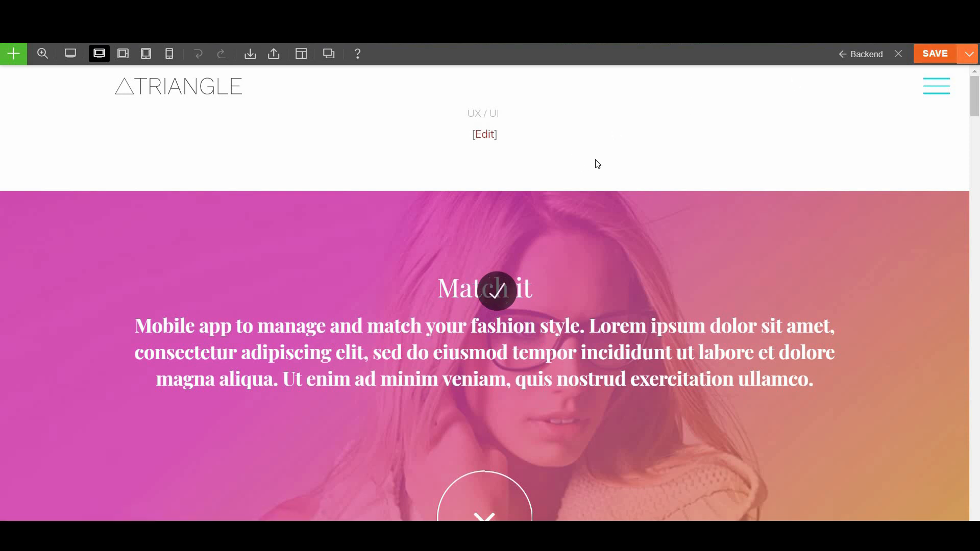
scroll(594, 333, "down", 8)
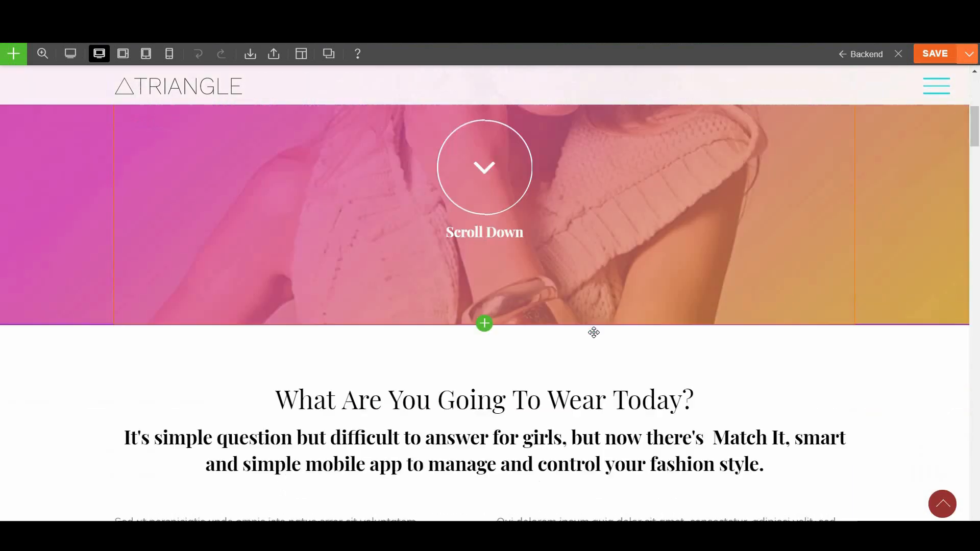
scroll(594, 333, "down", 8)
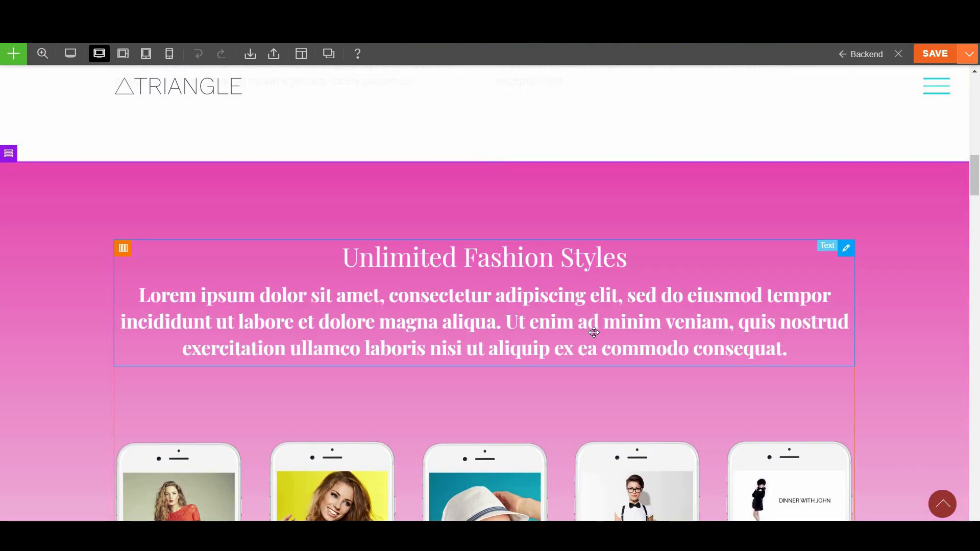
scroll(594, 332, "down", 5)
scroll(593, 333, "down", 5)
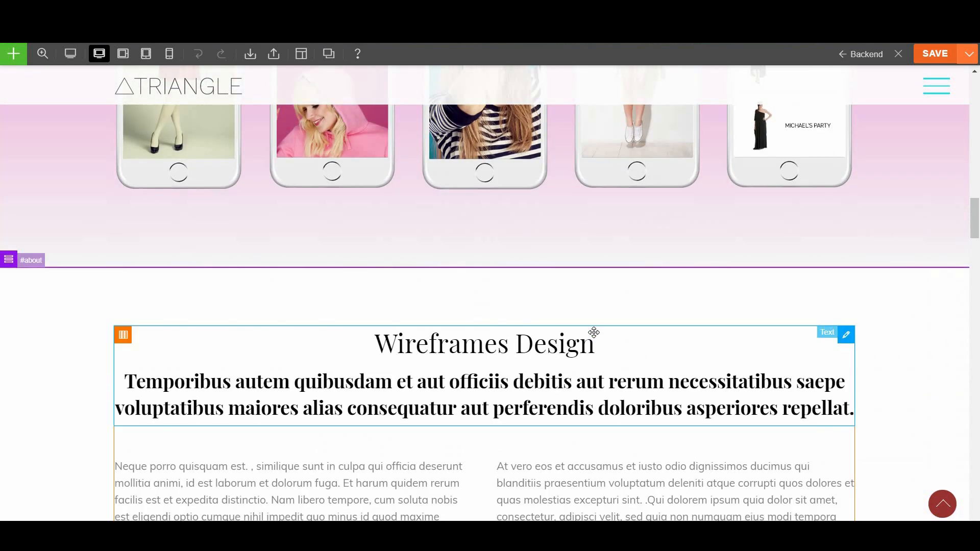
scroll(593, 332, "down", 6)
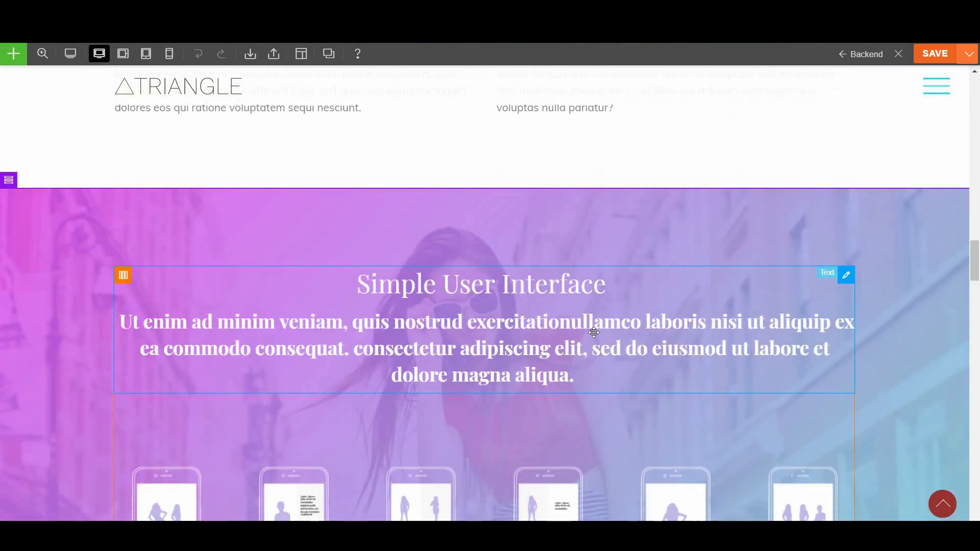
scroll(594, 332, "down", 8)
scroll(594, 332, "down", 4)
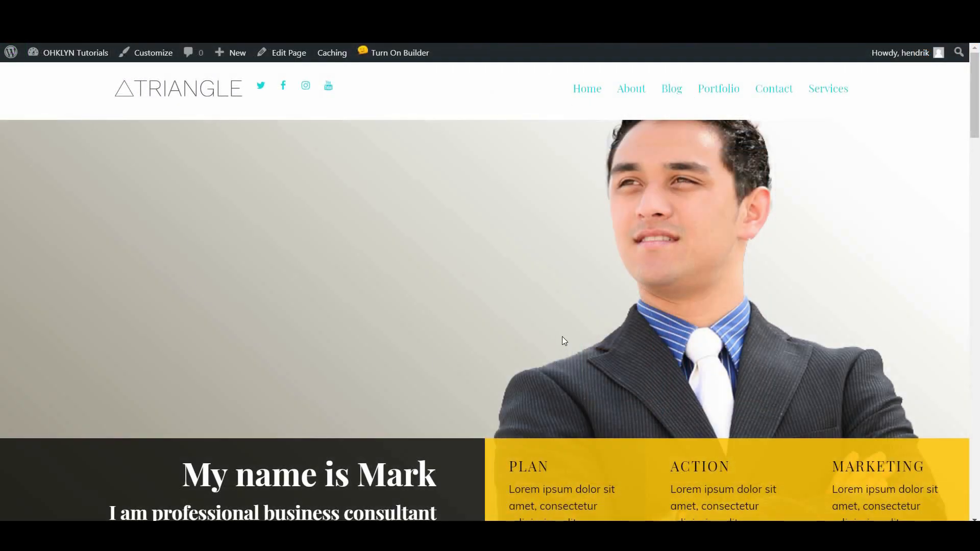
scroll(556, 343, "down", 6)
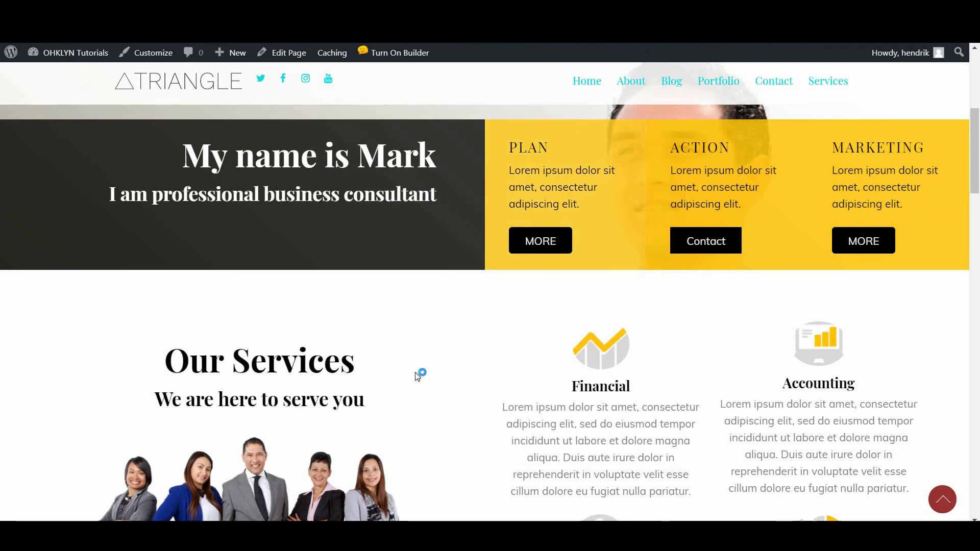
scroll(415, 372, "down", 8)
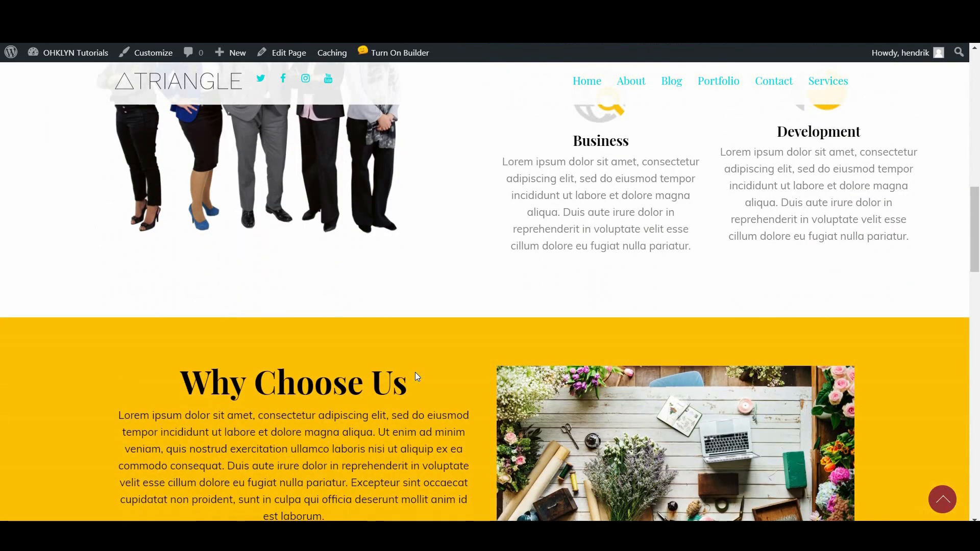
scroll(415, 373, "down", 5)
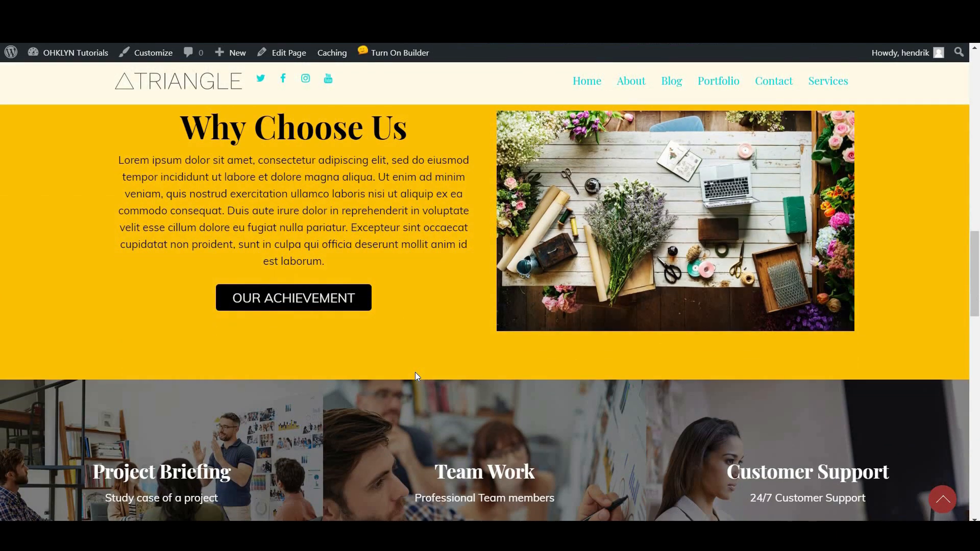
scroll(415, 373, "down", 5)
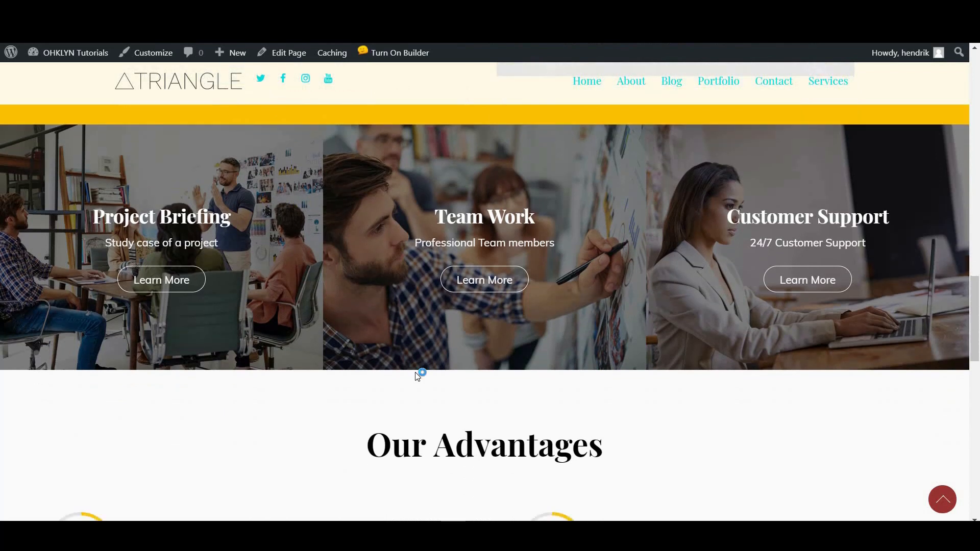
scroll(417, 376, "down", 6)
scroll(418, 376, "down", 9)
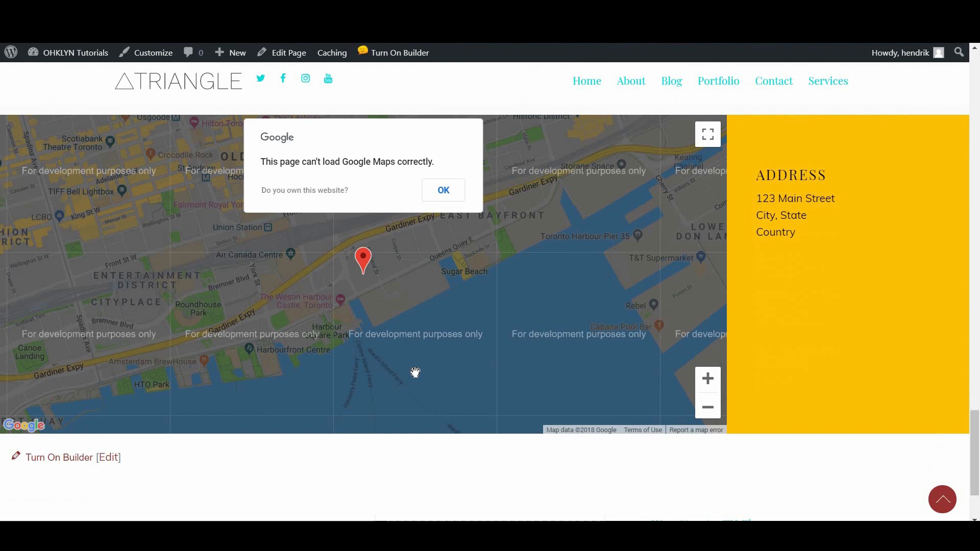
scroll(415, 373, "down", 2)
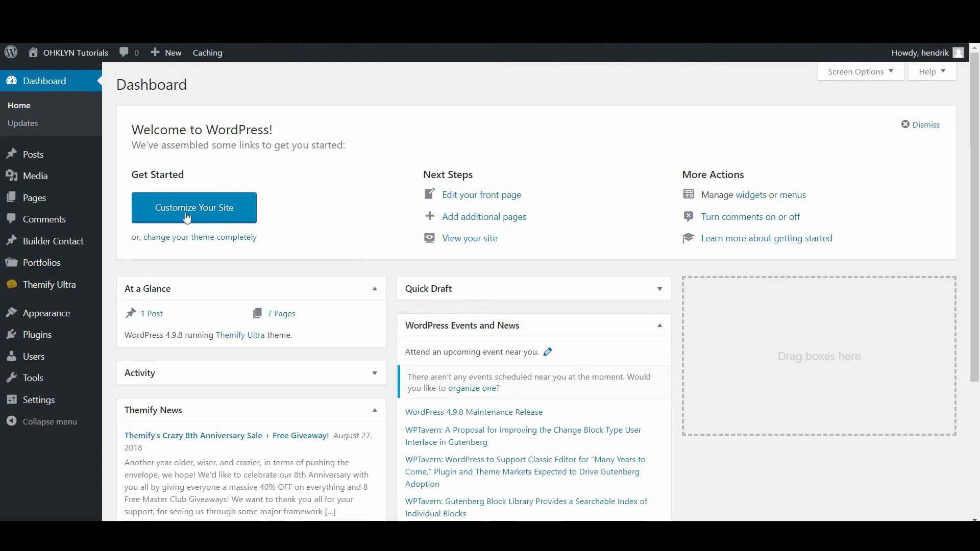
Trash the old Home page and start a new page titled 'Home'
left_click(139, 205)
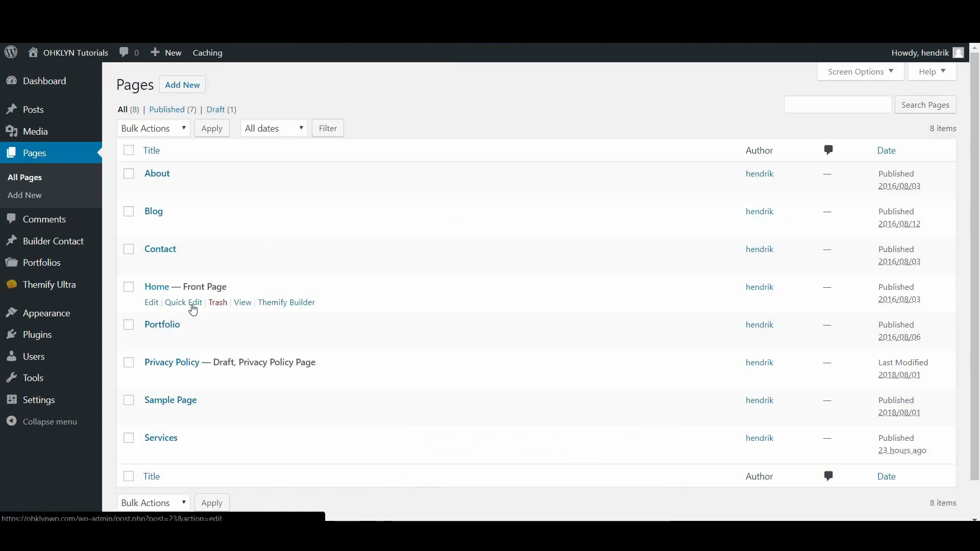
left_click(218, 303)
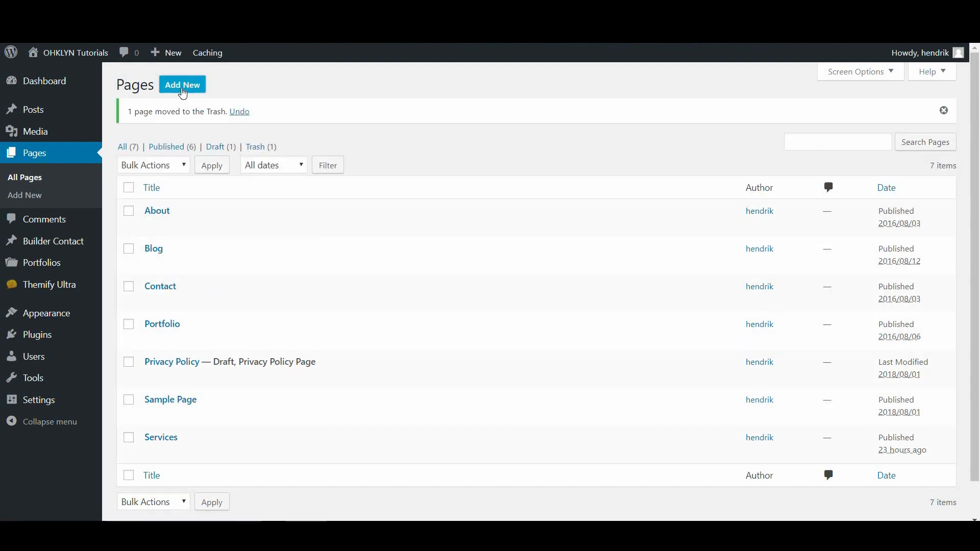
left_click(182, 85)
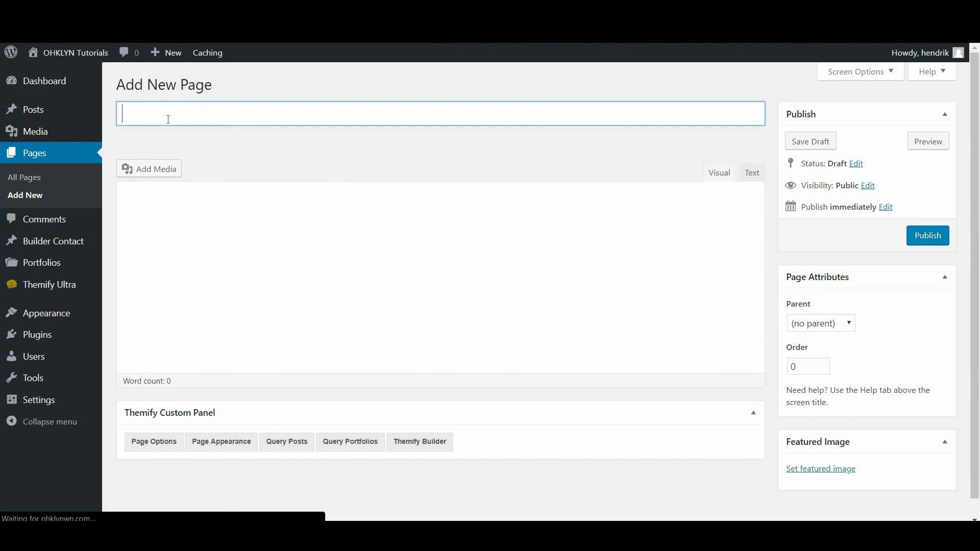
type("Ho")
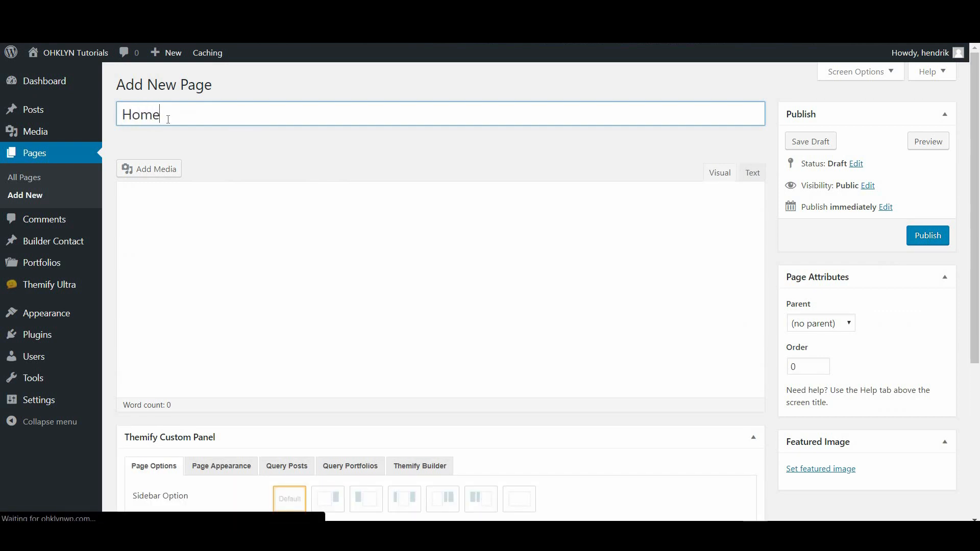
type("me")
Give the new Home page No Sidebar and a hidden title, and save it as a draft
scroll(453, 334, "down", 5)
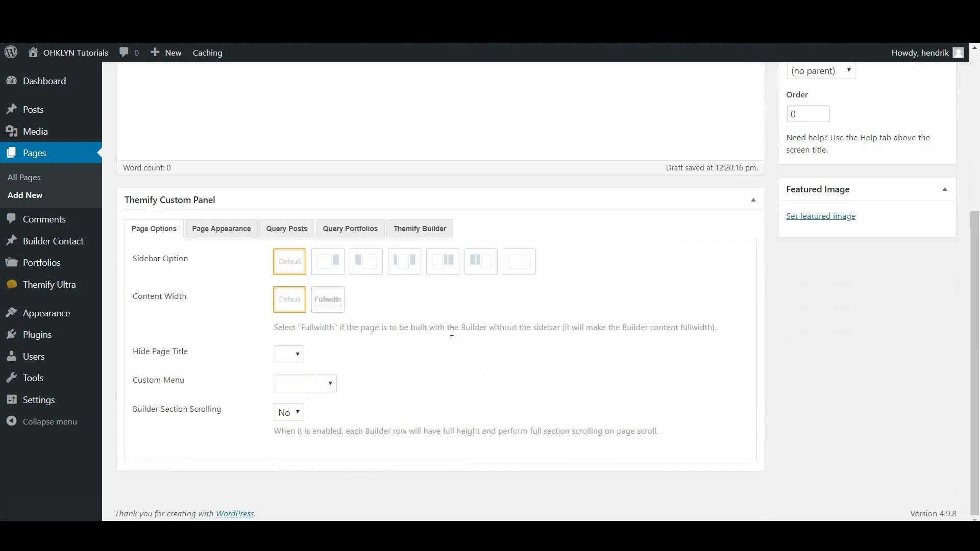
left_click(530, 265)
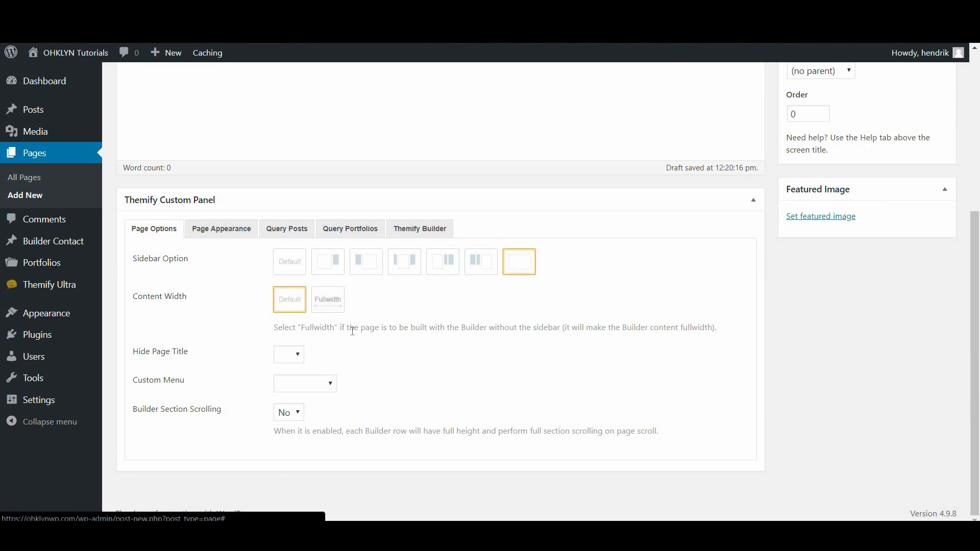
left_click(301, 360)
left_click(285, 379)
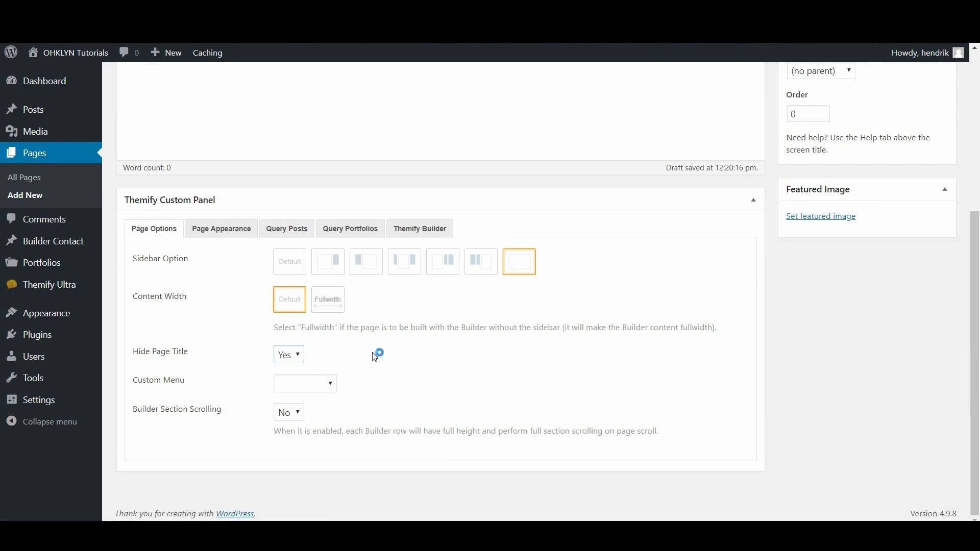
scroll(669, 442, "up", 5)
left_click(811, 141)
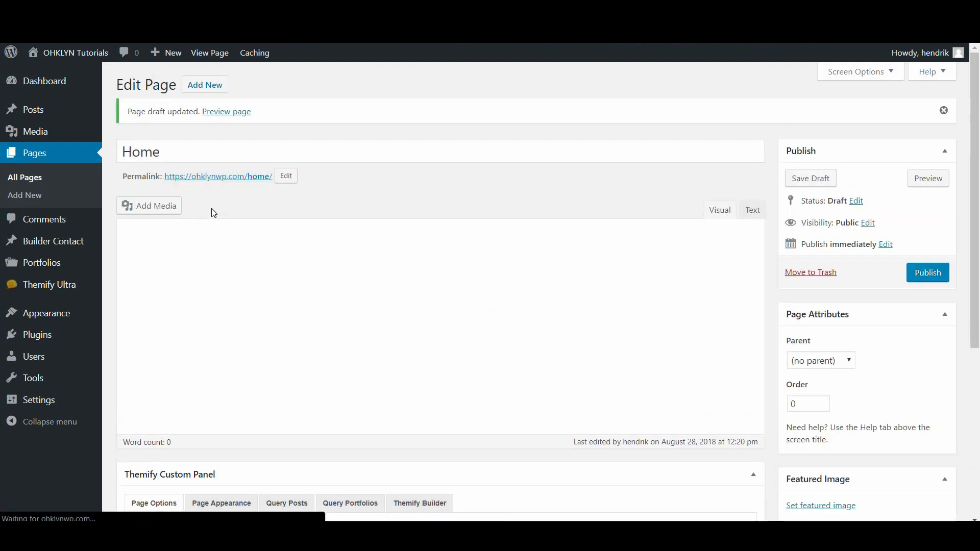
left_click(220, 210)
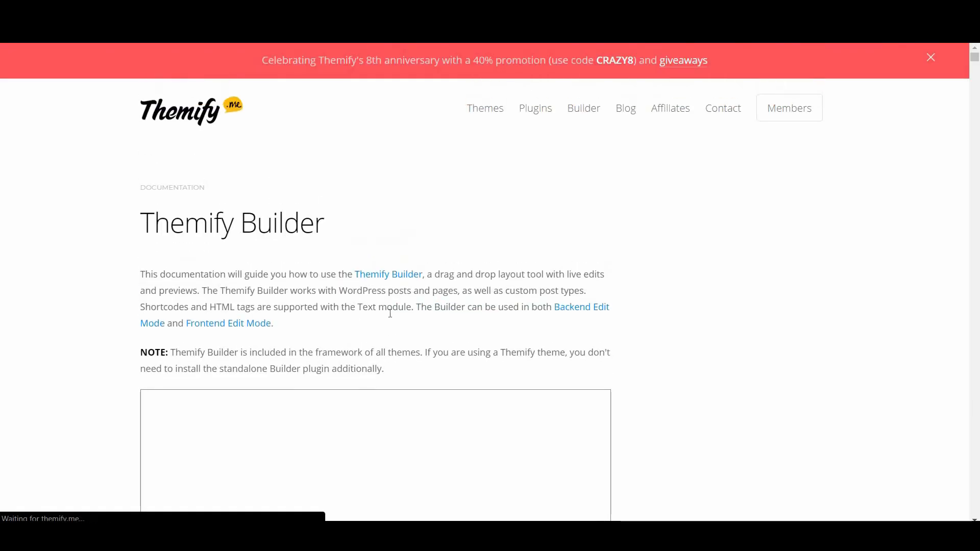
Scroll through the Builder documentation on edit modes, the toolbar and row/column options
scroll(390, 313, "down", 5)
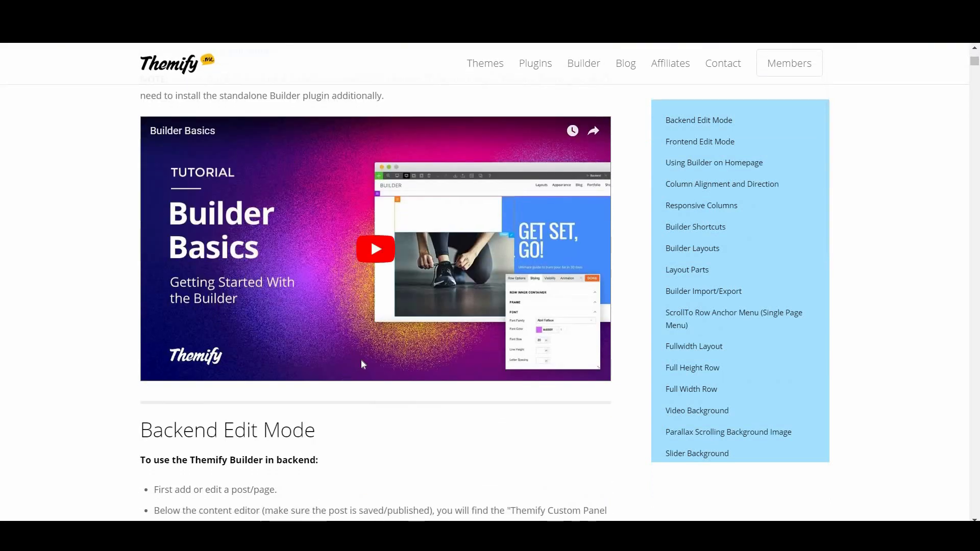
scroll(361, 363, "down", 3)
scroll(362, 364, "down", 3)
scroll(360, 360, "down", 9)
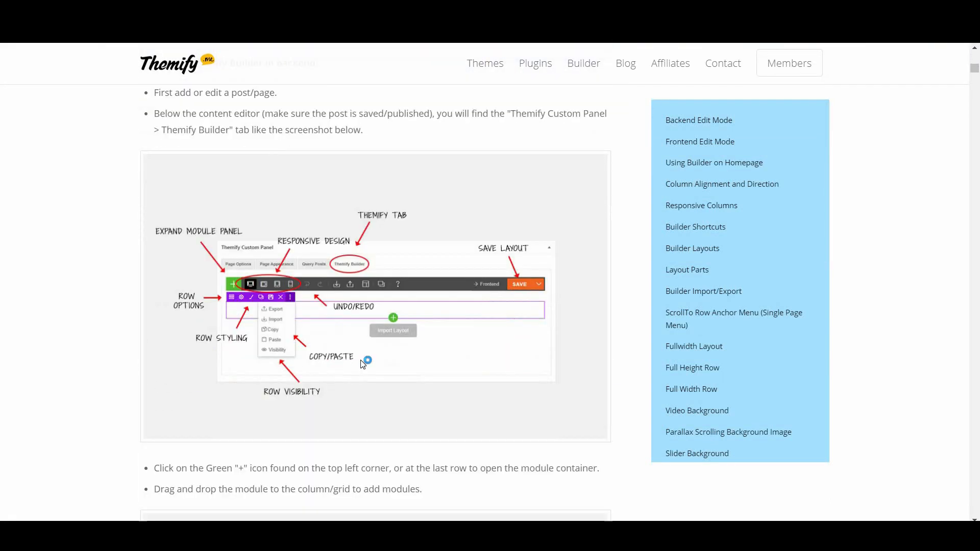
scroll(362, 366, "down", 6)
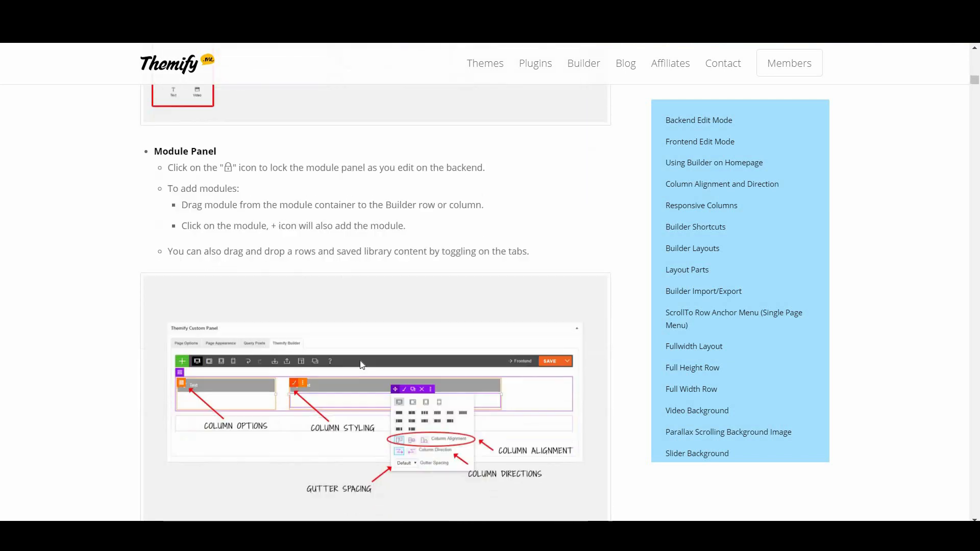
scroll(362, 363, "down", 7)
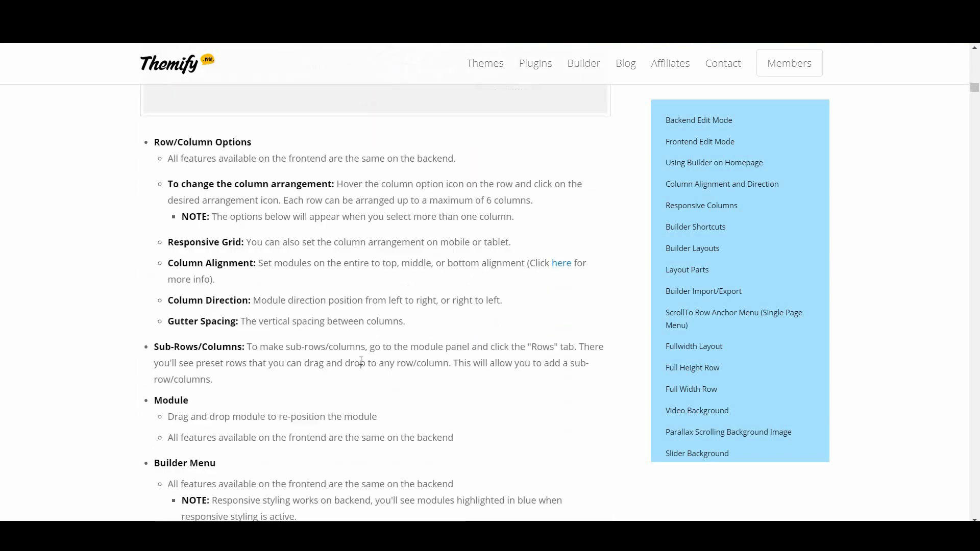
scroll(362, 366, "down", 8)
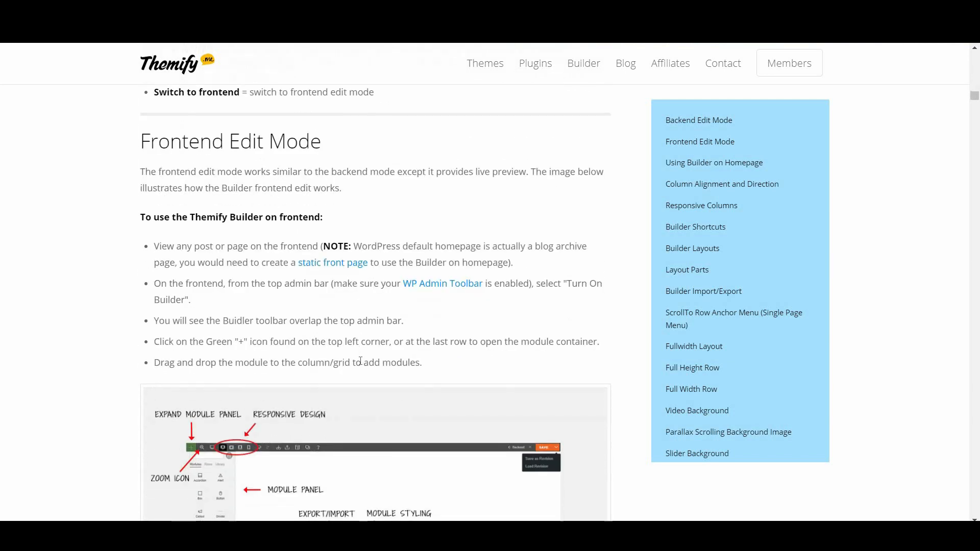
scroll(360, 361, "down", 10)
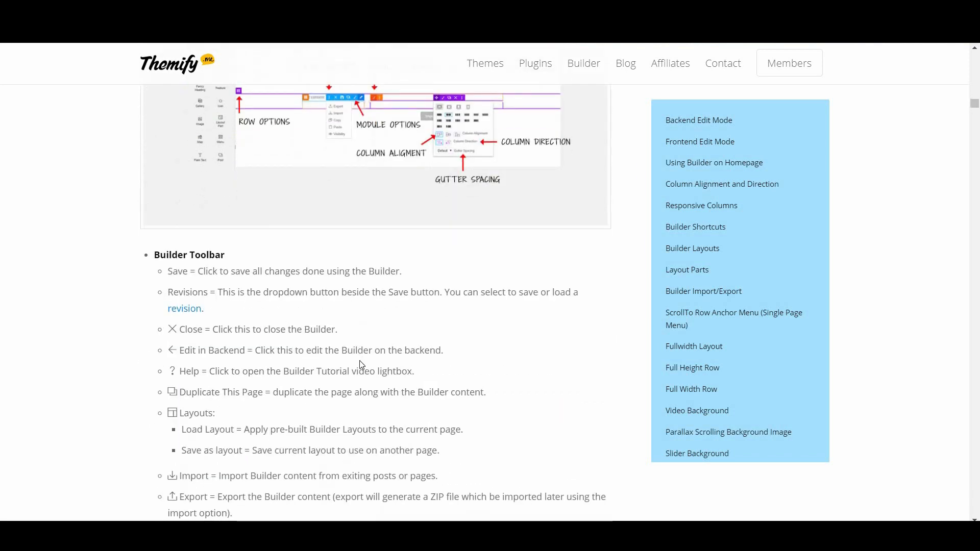
scroll(361, 366, "down", 7)
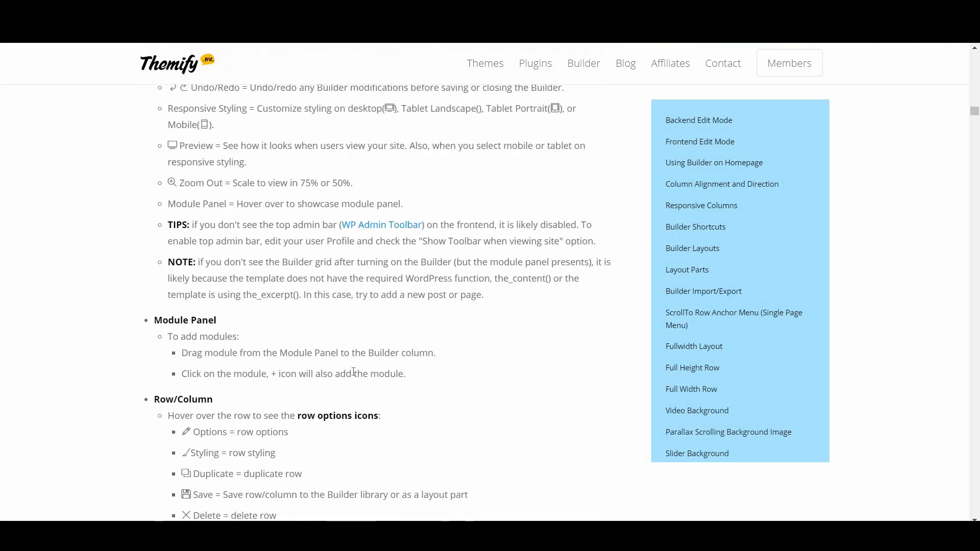
scroll(354, 371, "down", 7)
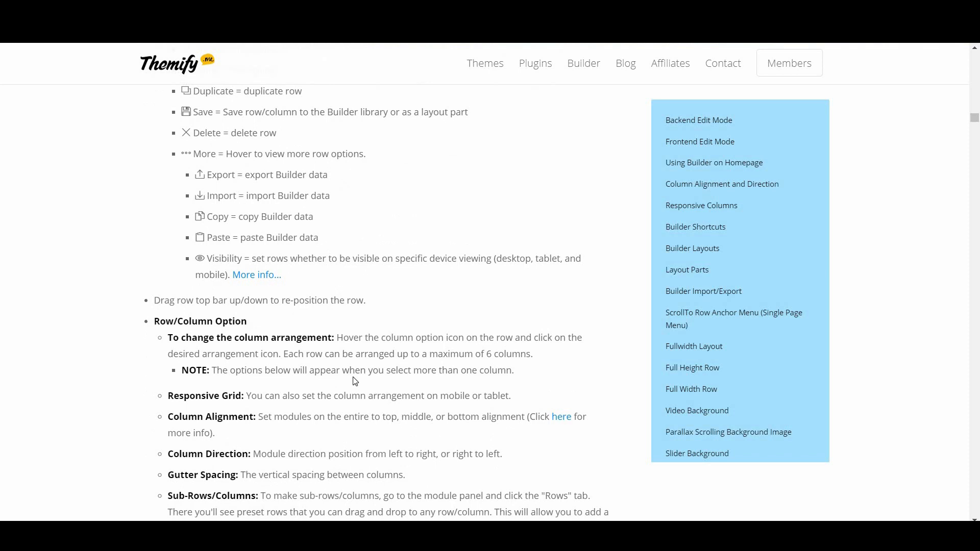
scroll(356, 381, "down", 6)
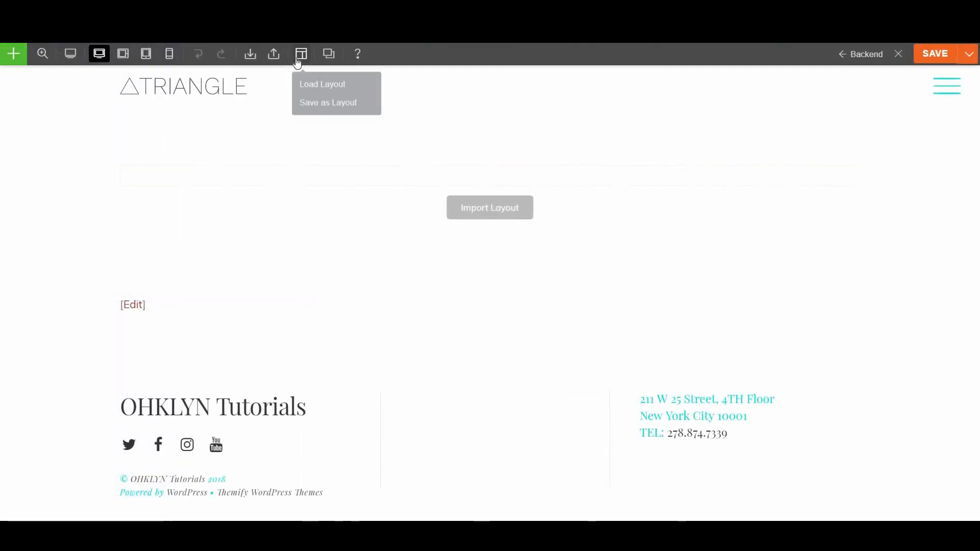
Load the Resume Page layout, replacing the page's existing content
left_click(312, 83)
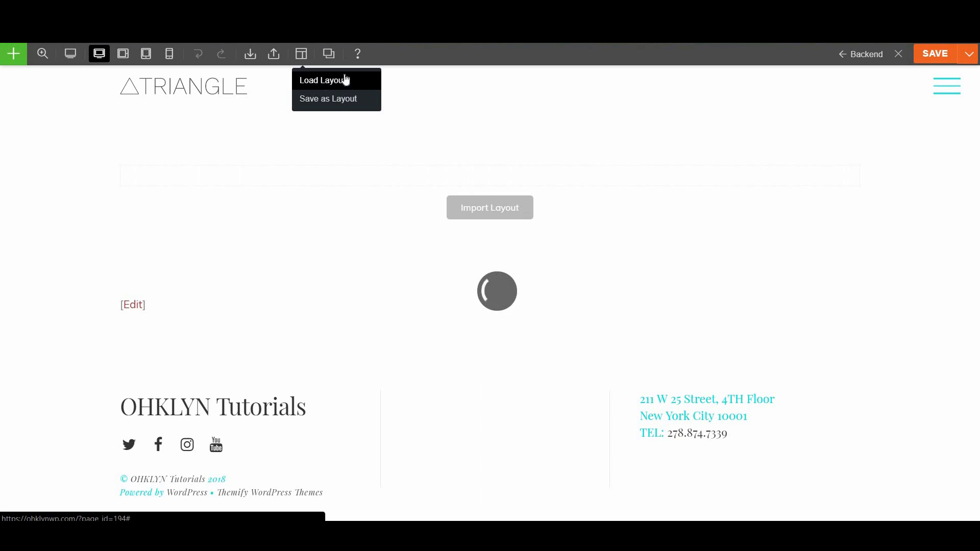
left_click(708, 250)
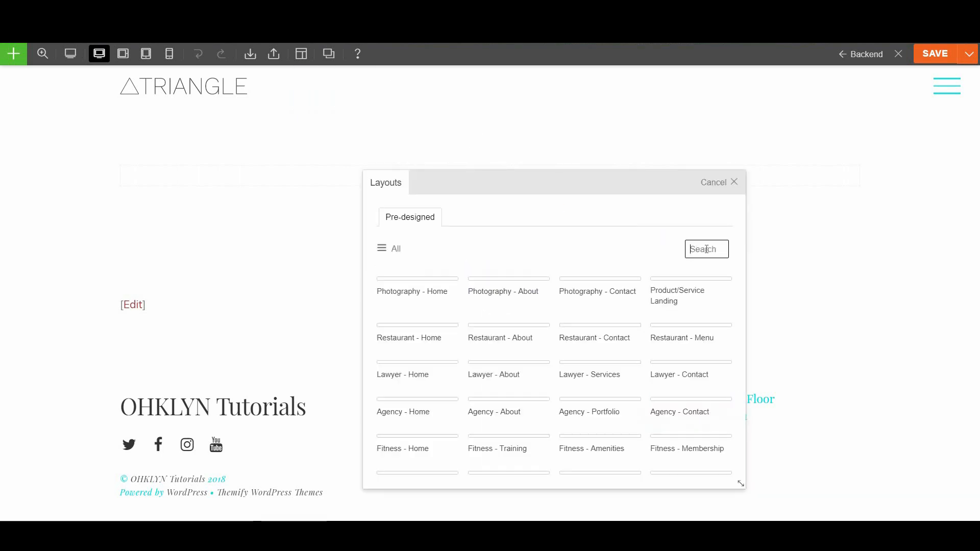
type("Res")
left_click(708, 266)
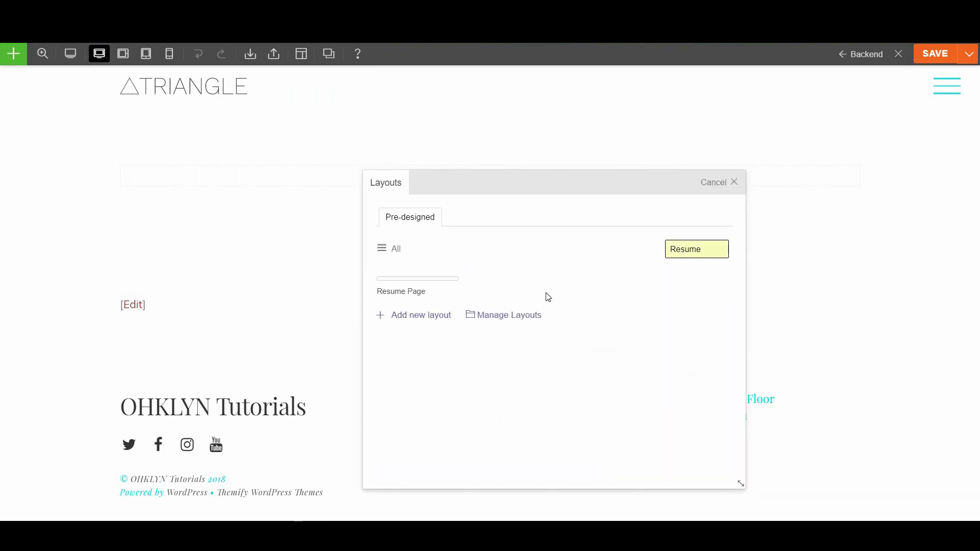
left_click(435, 311)
left_click(437, 305)
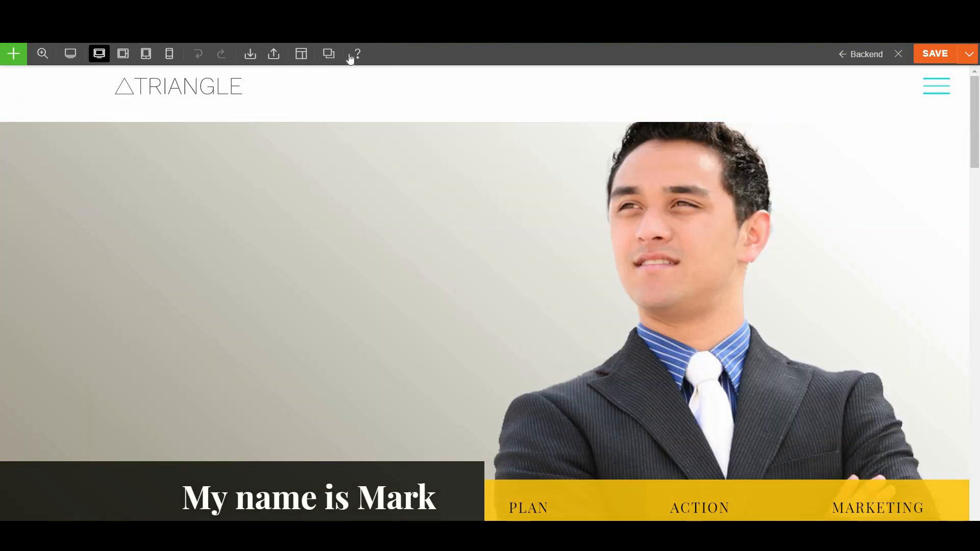
Bring up the module panel after glancing at the revision save/load options
left_click(11, 53)
left_click(968, 59)
left_click(15, 55)
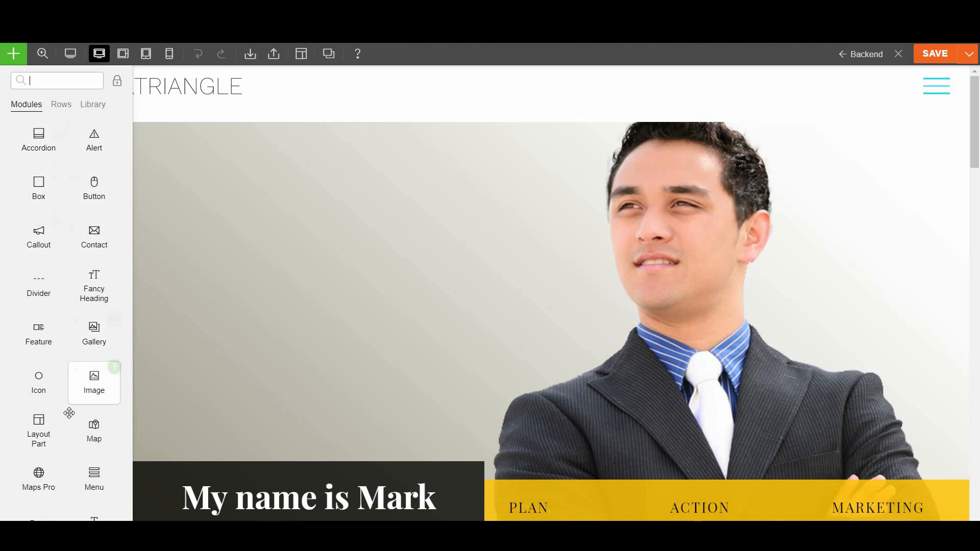
Switch the builder panel to Rows and browse prebuilt sections like Spa - Hero Banner
scroll(69, 411, "down", 4)
scroll(68, 414, "up", 4)
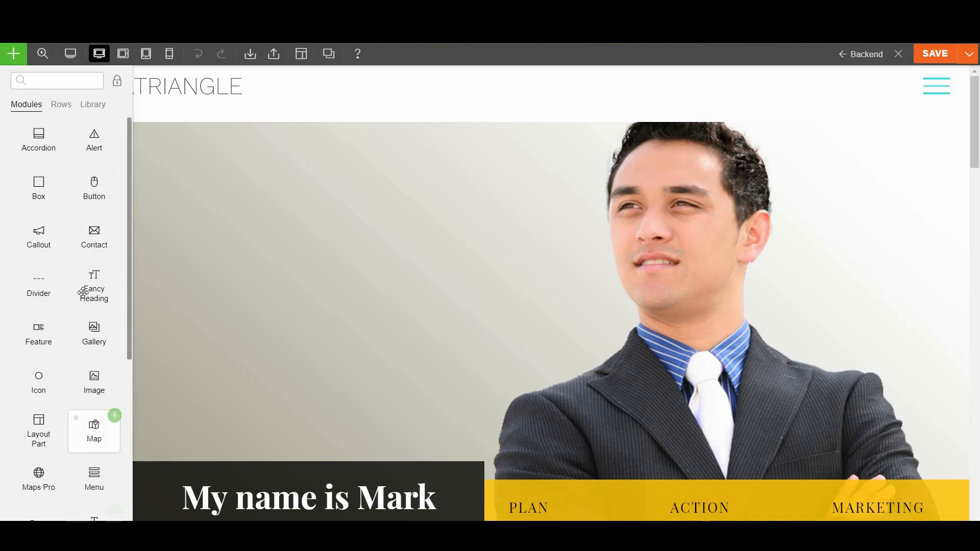
left_click(63, 108)
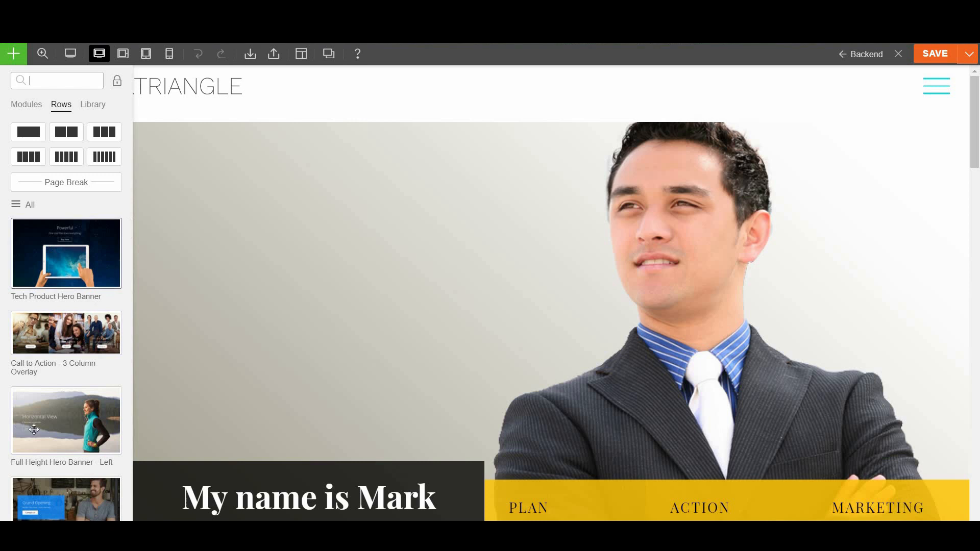
scroll(56, 342, "down", 5)
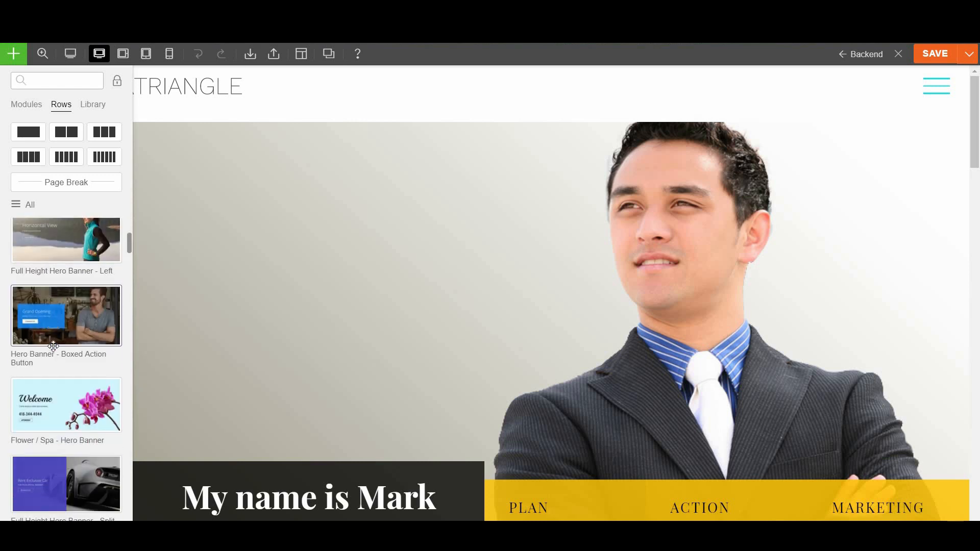
scroll(53, 347, "down", 3)
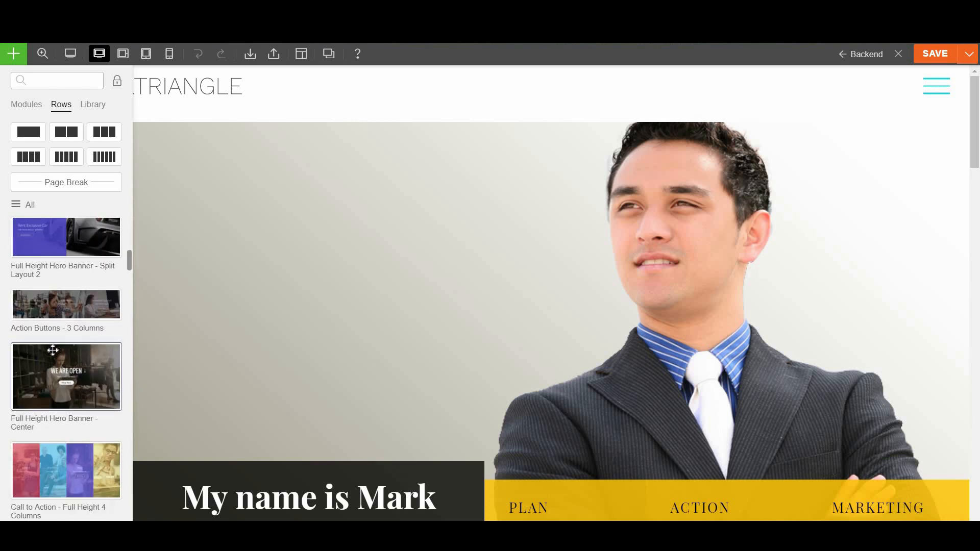
scroll(53, 350, "down", 3)
scroll(54, 361, "down", 3)
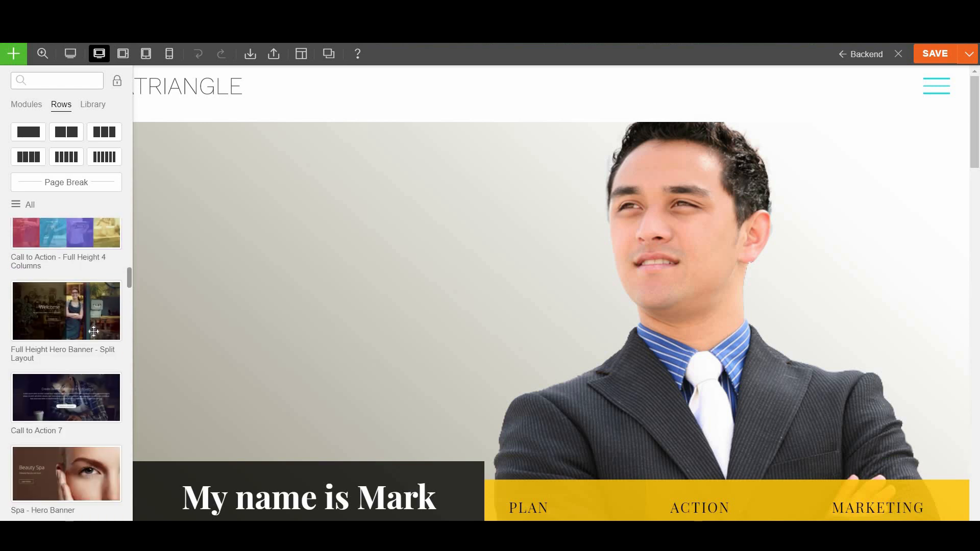
scroll(62, 349, "up", 1)
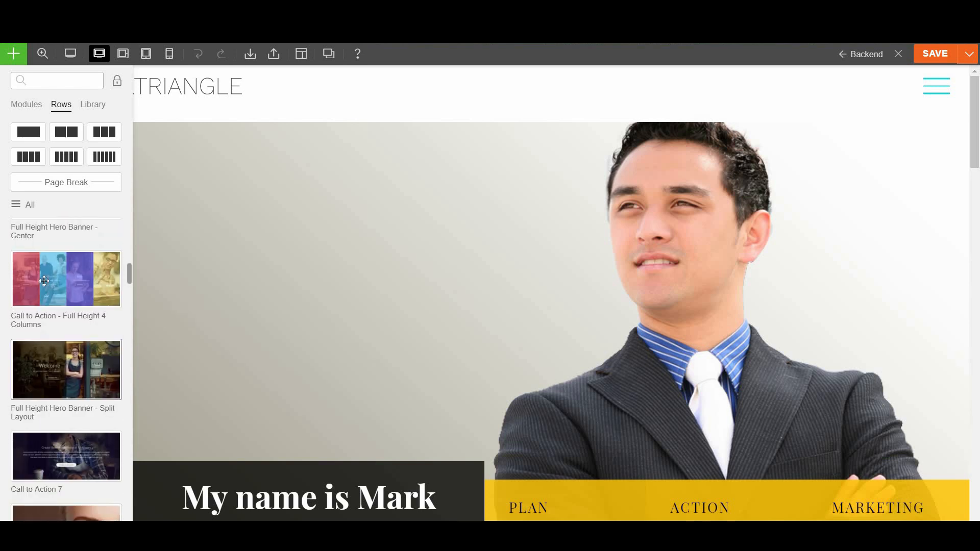
scroll(64, 391, "down", 4)
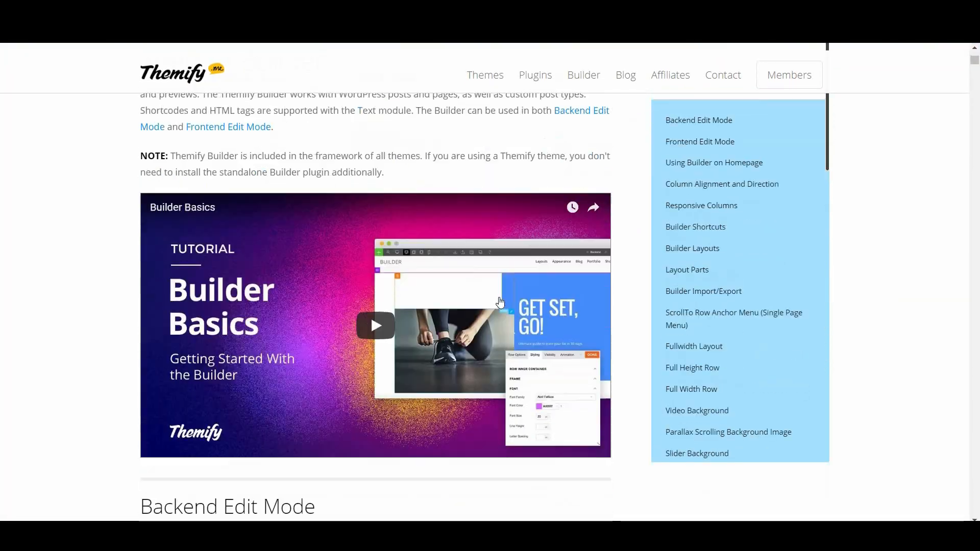
Scroll through the Themify Builder docs and the Builder Modules article
scroll(500, 302, "down", 2)
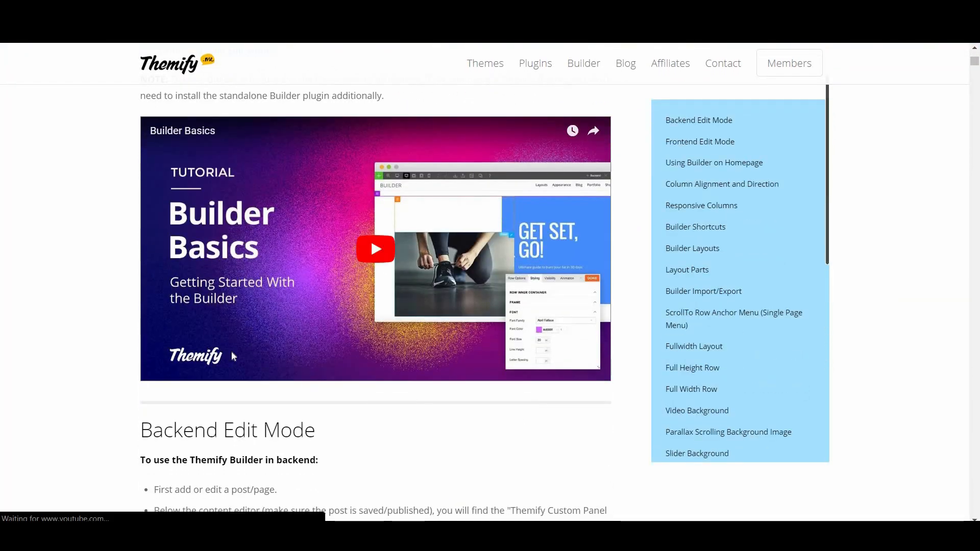
scroll(360, 360, "down", 5)
scroll(360, 360, "down", 8)
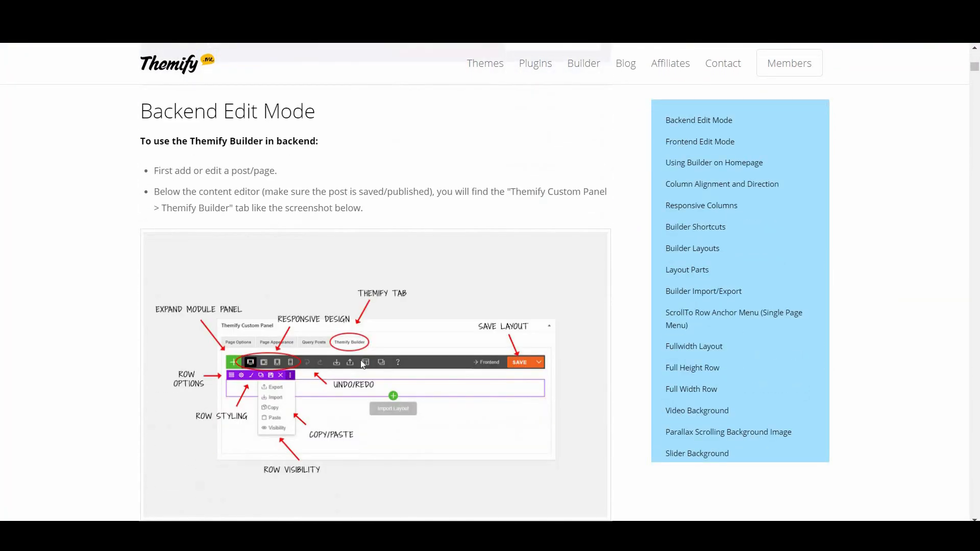
scroll(362, 364, "down", 6)
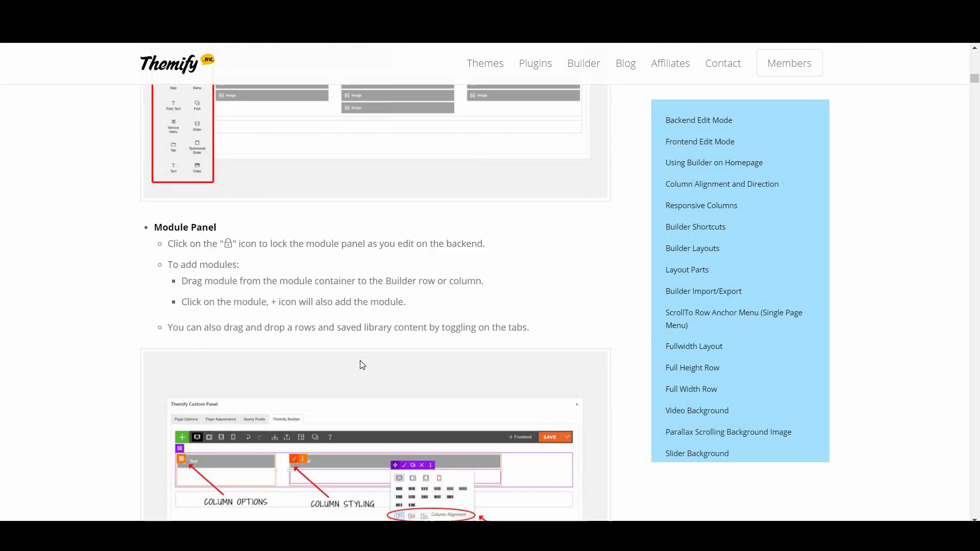
scroll(362, 364, "down", 12)
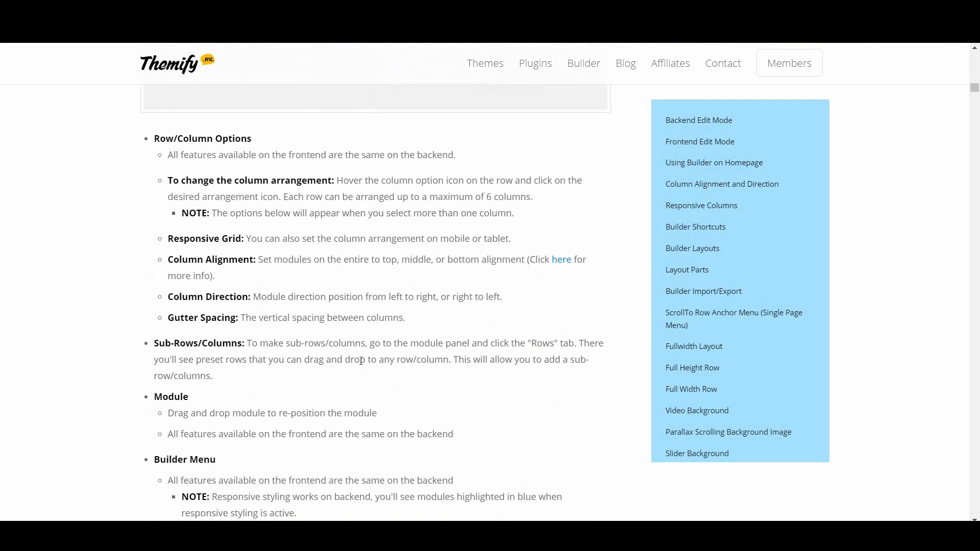
scroll(361, 365, "down", 10)
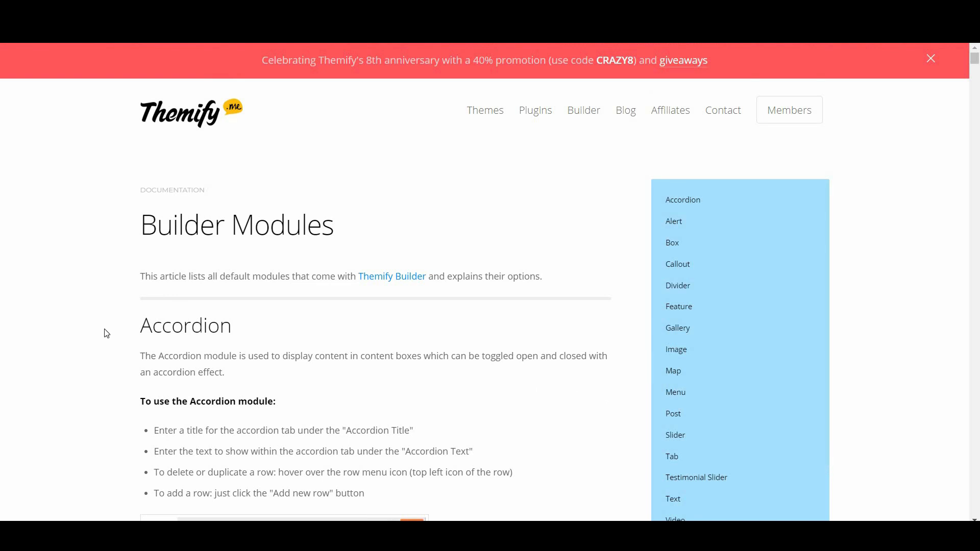
scroll(389, 443, "down", 15)
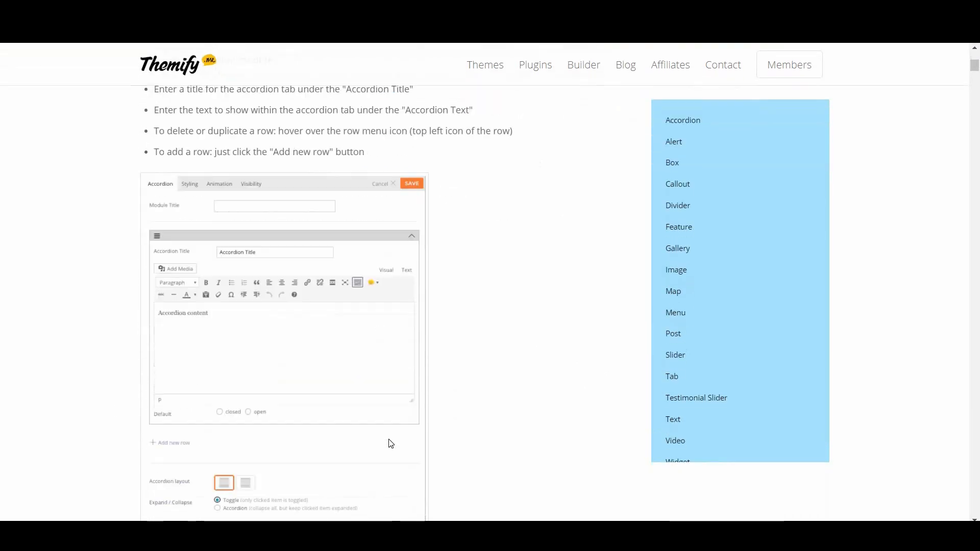
scroll(383, 430, "down", 8)
scroll(384, 433, "down", 9)
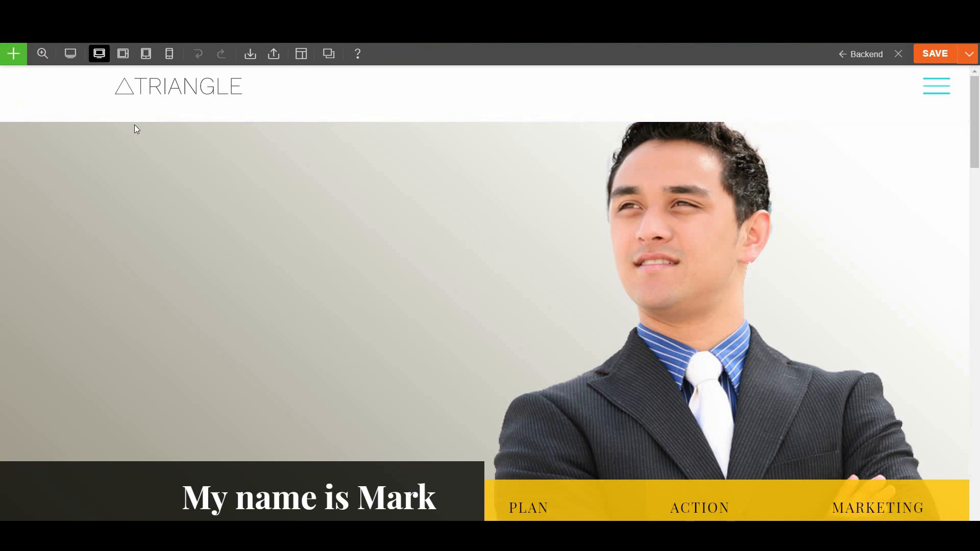
Open Row Options for the hero header row, showing full-width row width and default height
mouse_move(5, 112)
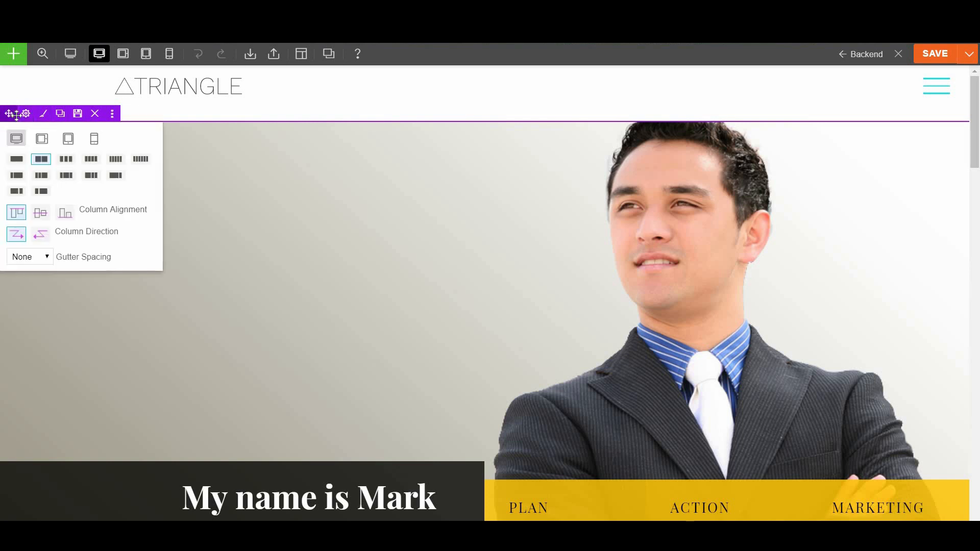
scroll(516, 384, "down", 6)
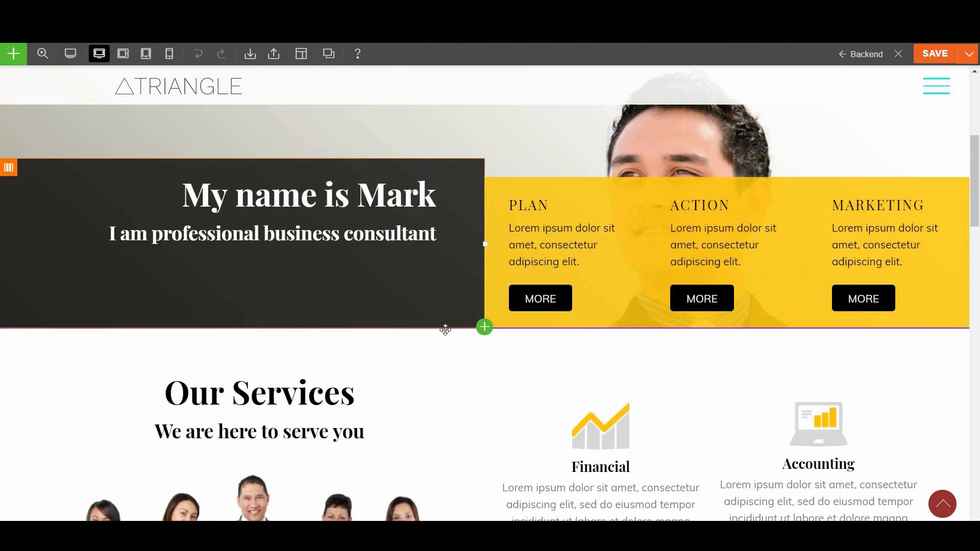
scroll(441, 326, "up", 6)
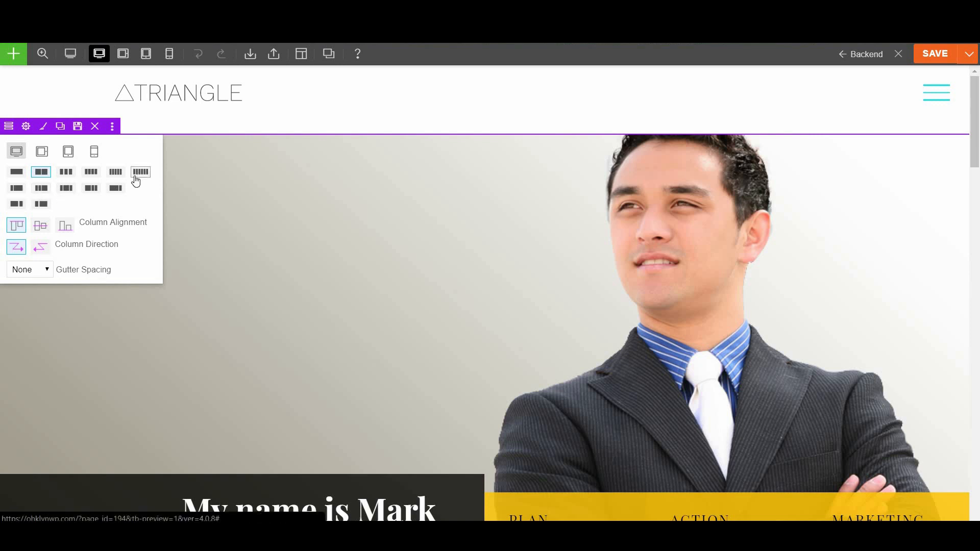
left_click(26, 128)
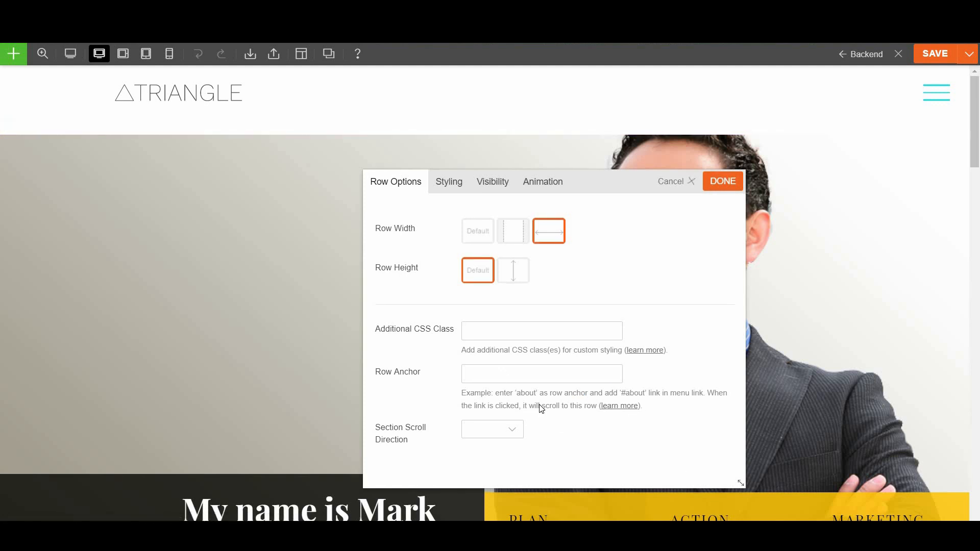
Give the Our Services row the anchor 'services' and close its Row Options
scroll(541, 408, "down", 10)
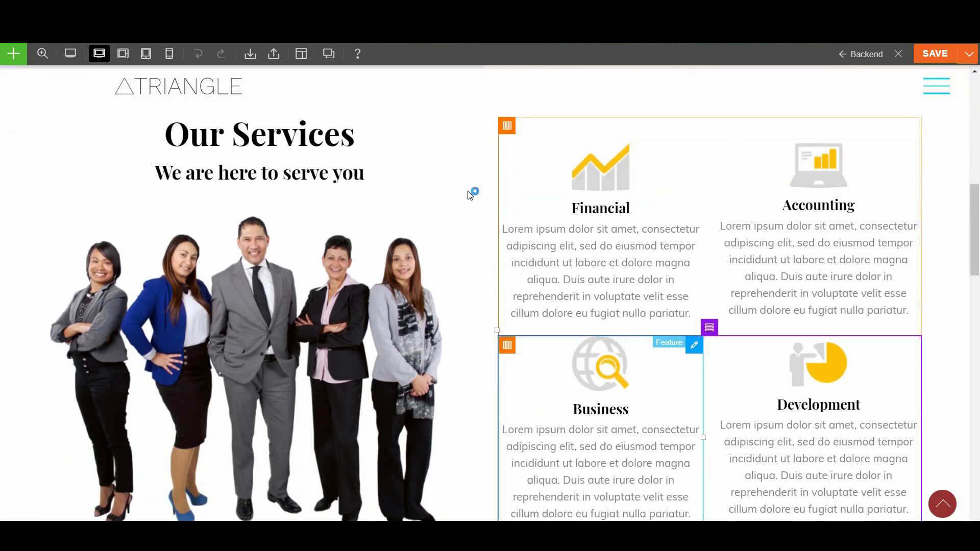
scroll(328, 179, "up", 1)
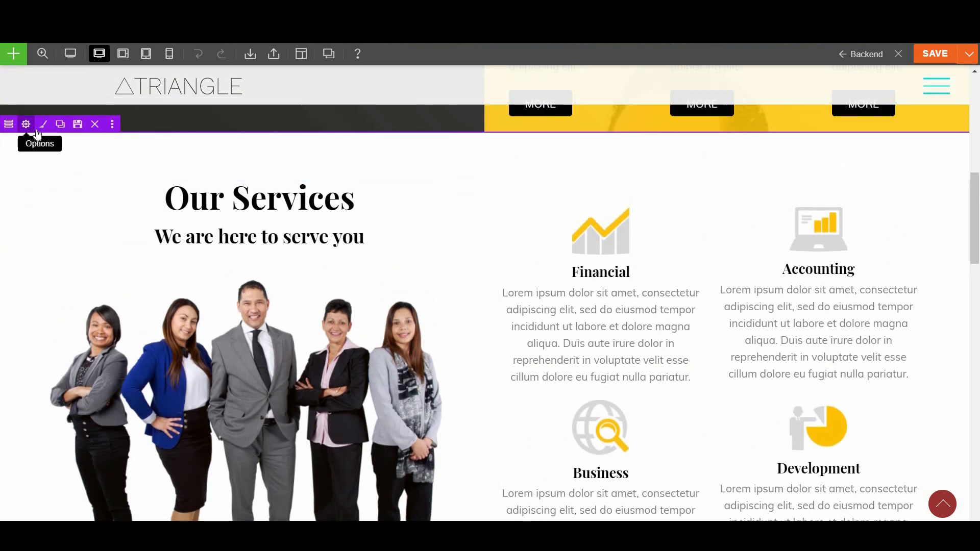
left_click(31, 131)
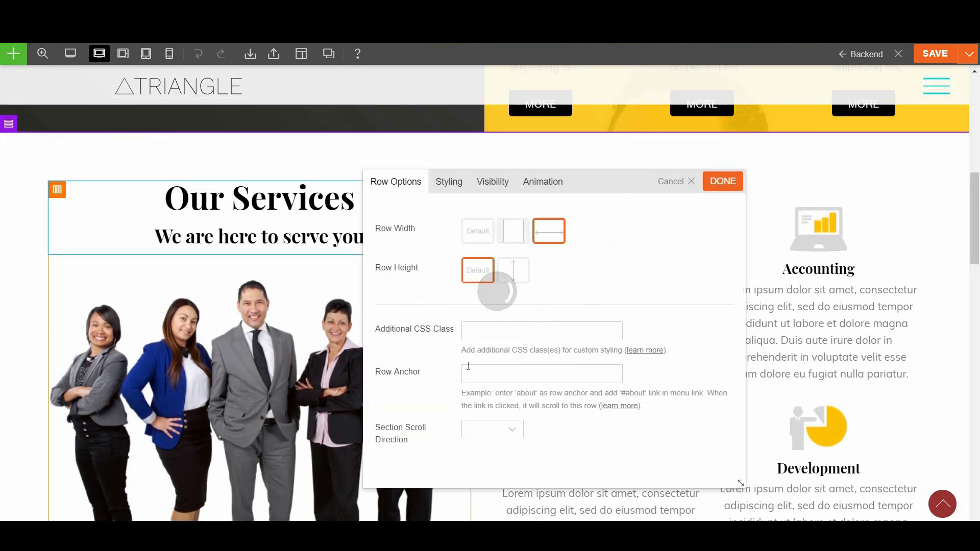
left_click(505, 374)
left_click(531, 391)
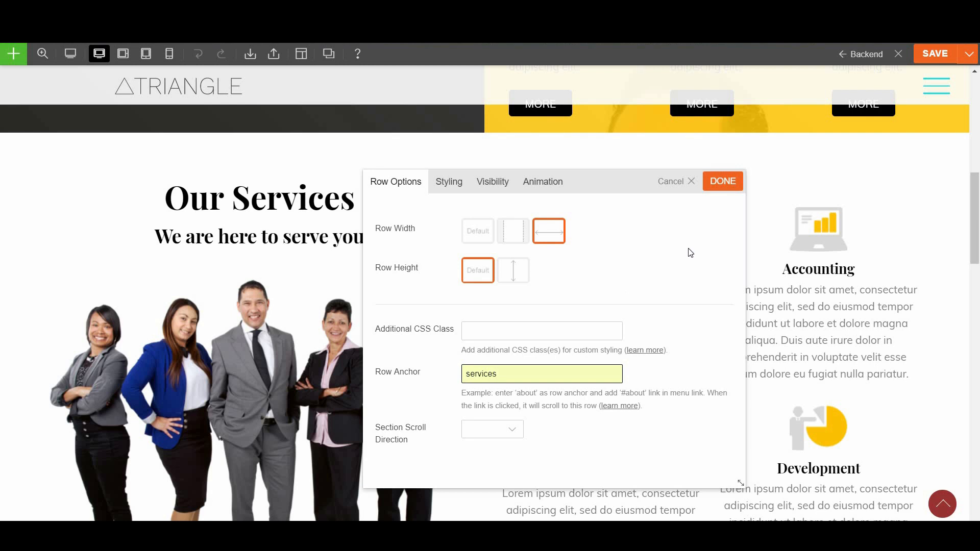
left_click(715, 185)
scroll(567, 314, "up", 6)
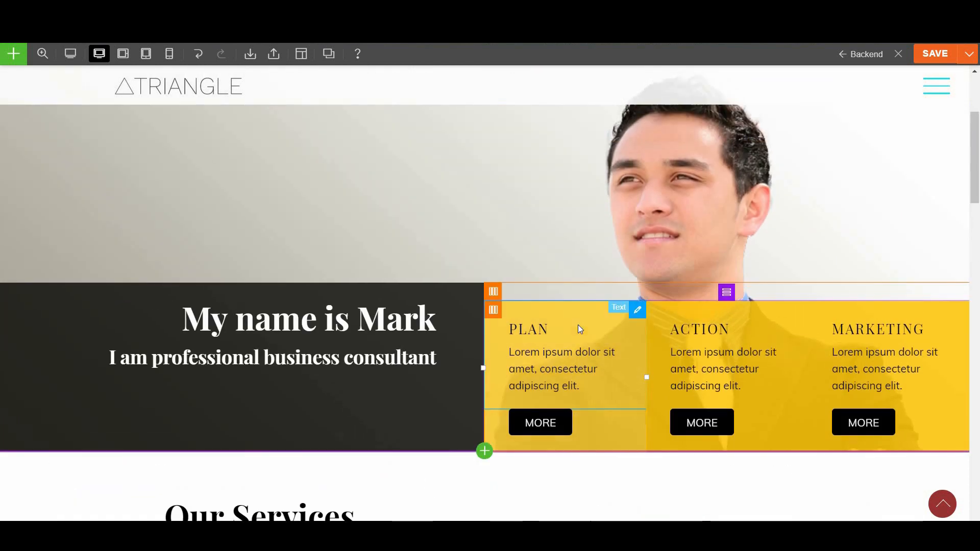
scroll(582, 317, "up", 3)
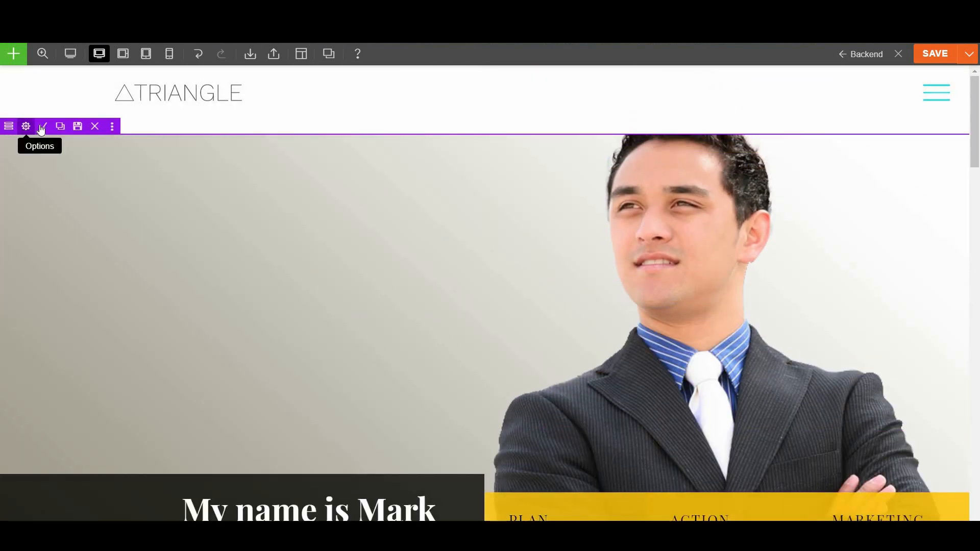
Inspect the hero row's background: image in Parallax Scrolling mode, colour a19b8b, library left unchanged
left_click(43, 126)
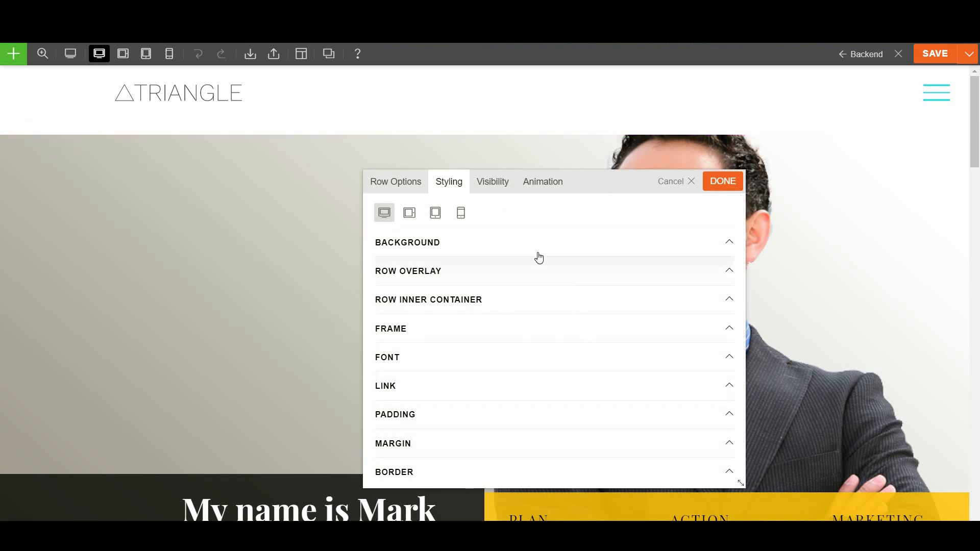
left_click(497, 250)
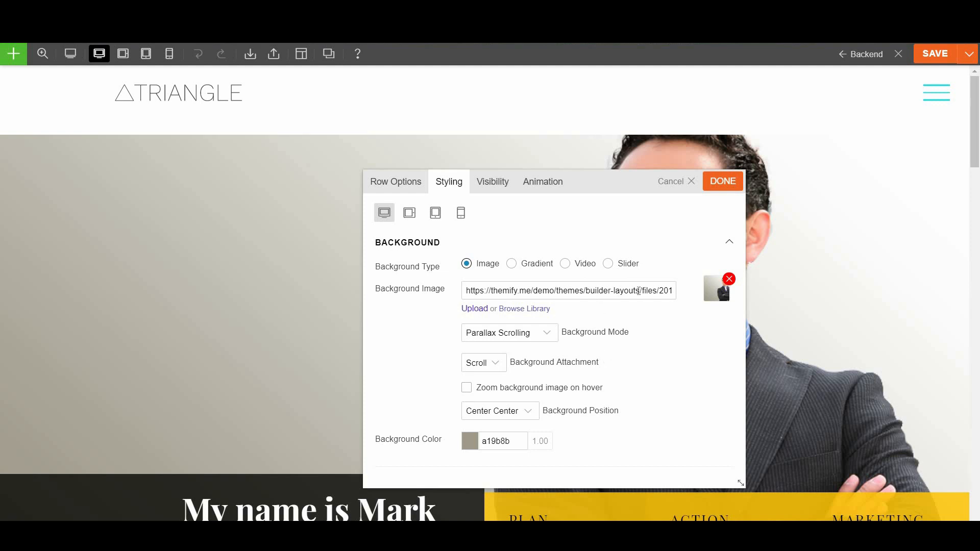
left_click_drag(608, 291, 464, 289)
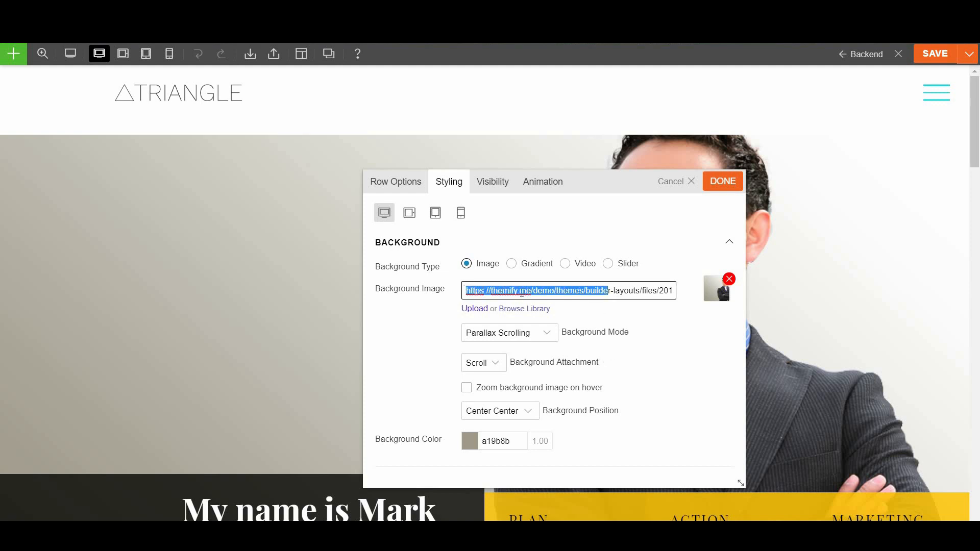
left_click(522, 292)
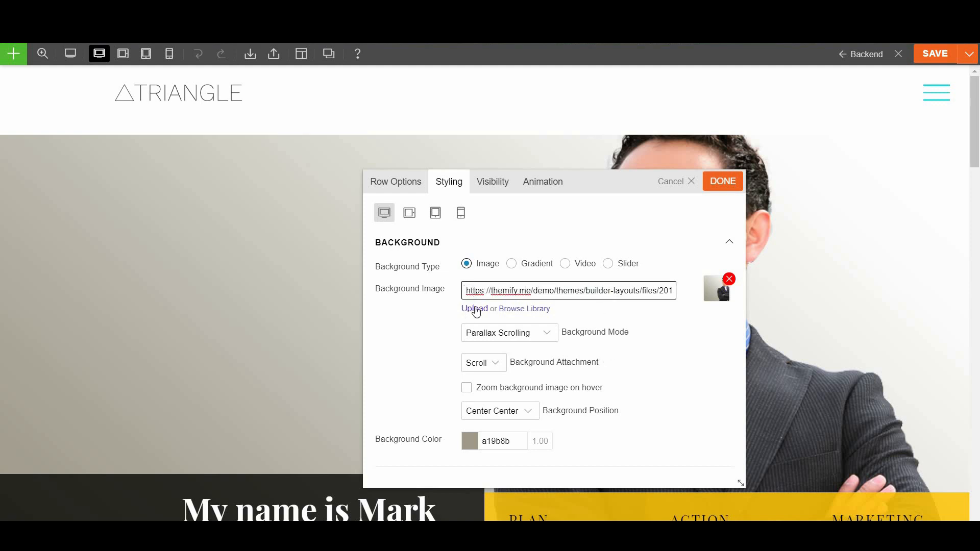
left_click(528, 310)
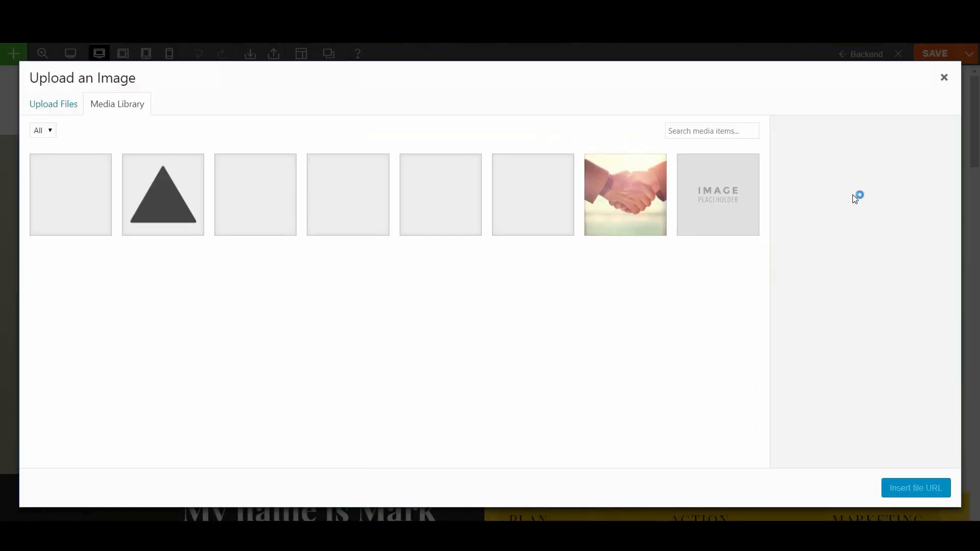
left_click(944, 78)
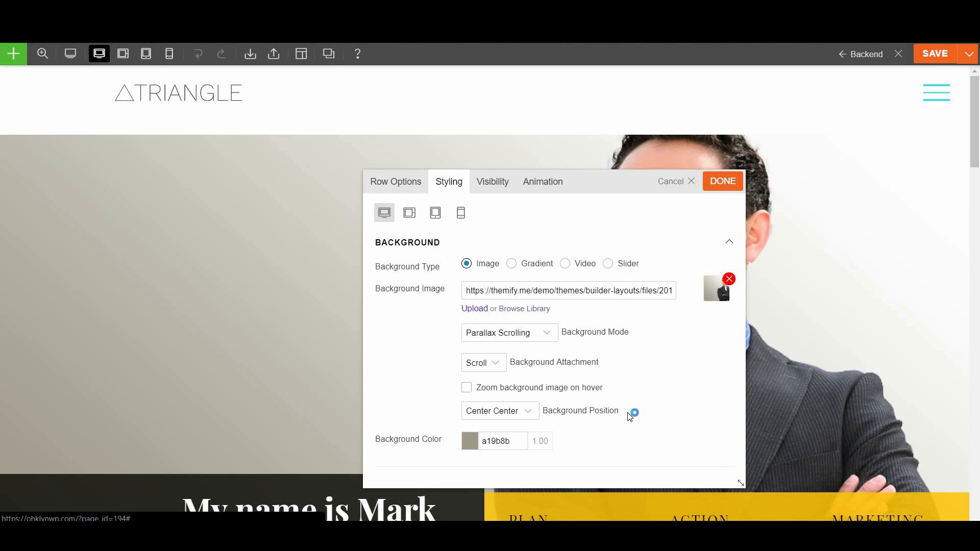
Review the hero row's Row Overlay and Font styling settings
scroll(627, 416, "down", 4)
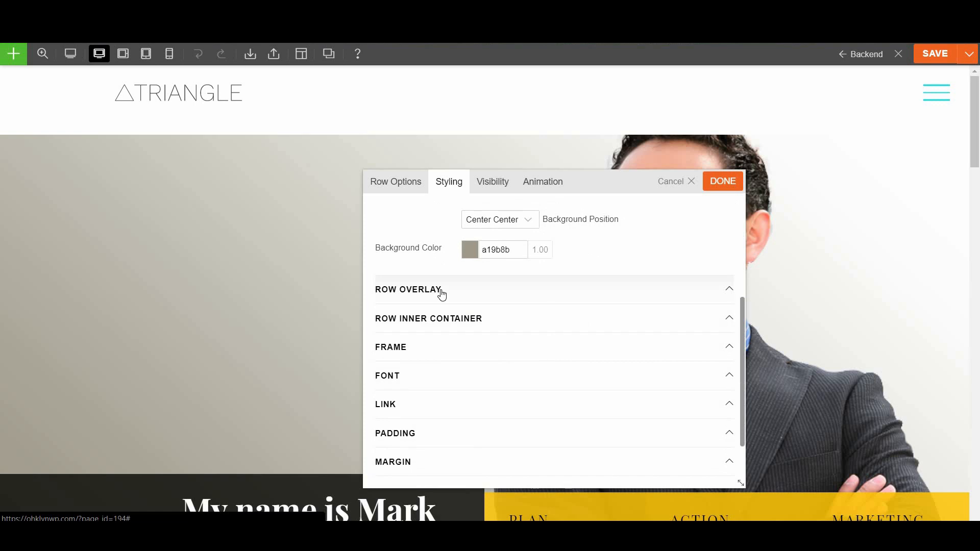
left_click(442, 295)
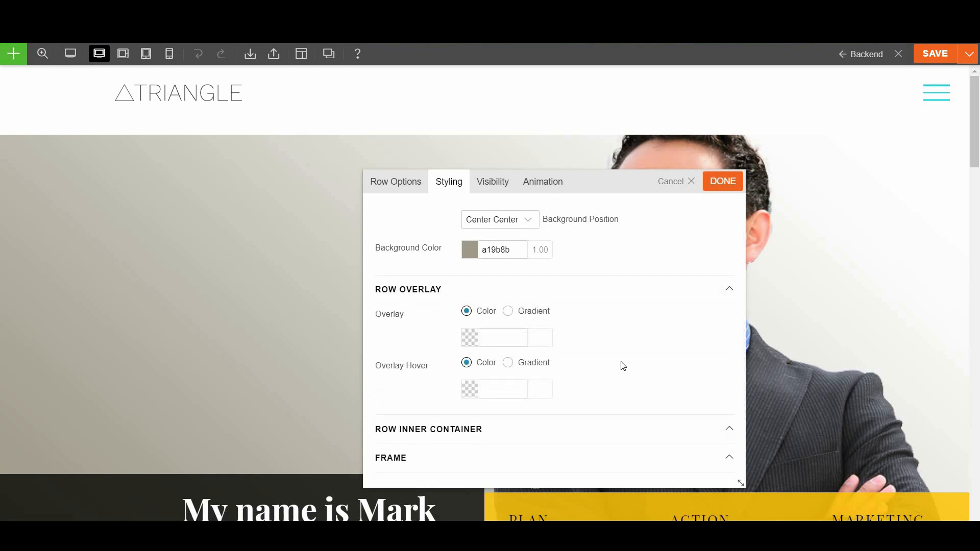
scroll(622, 368, "down", 3)
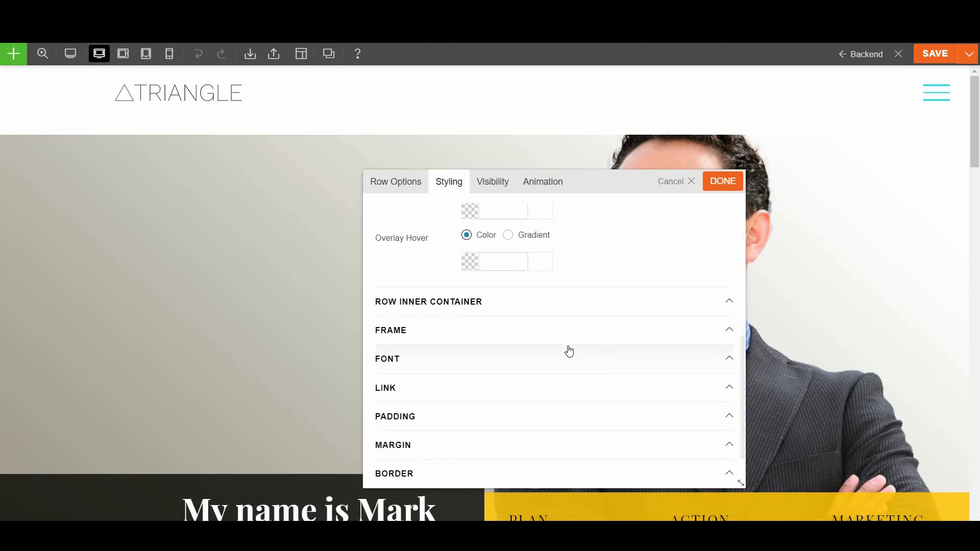
scroll(587, 358, "down", 1)
left_click(473, 318)
scroll(515, 330, "down", 1)
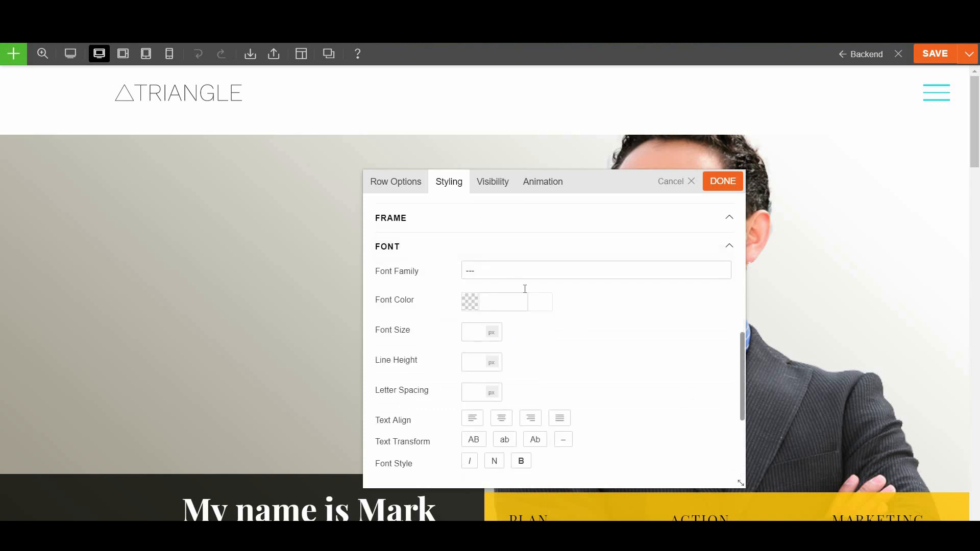
scroll(561, 394, "down", 3)
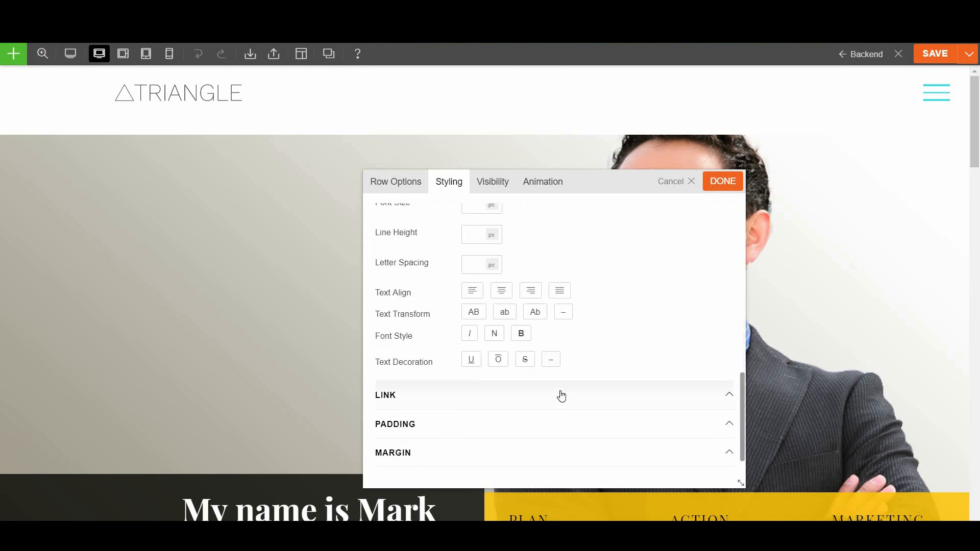
Check the hero row's padding and margin values
left_click(507, 377)
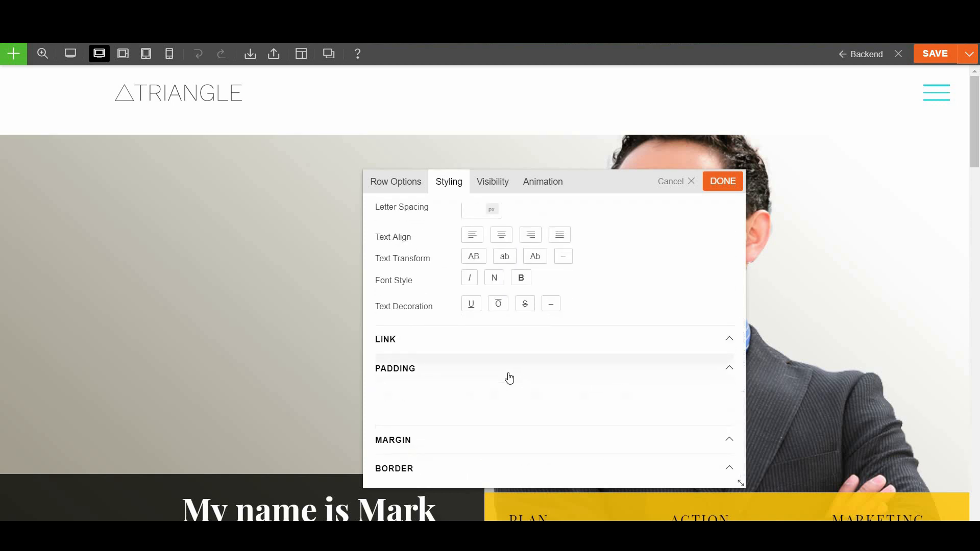
scroll(501, 401, "down", 1)
left_click(501, 403)
scroll(562, 395, "down", 1)
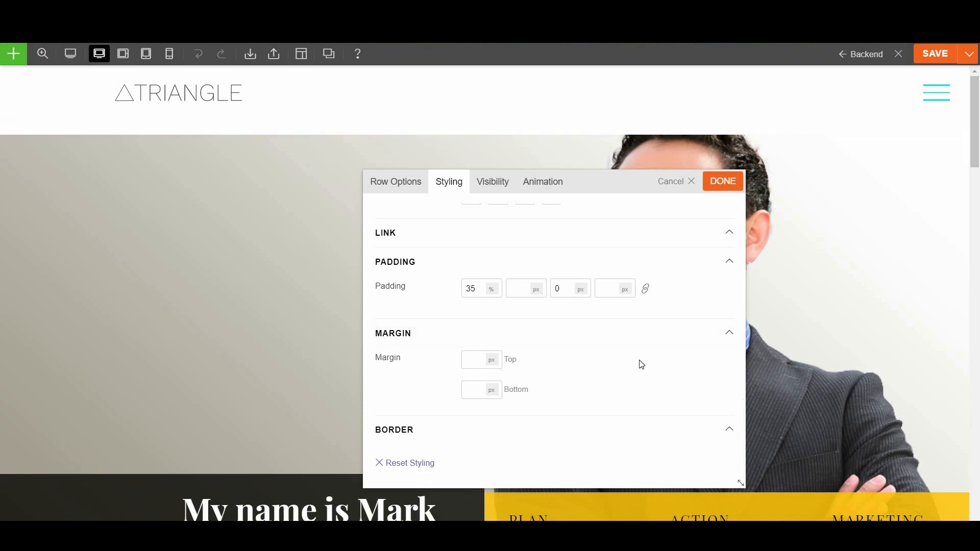
scroll(619, 371, "up", 8)
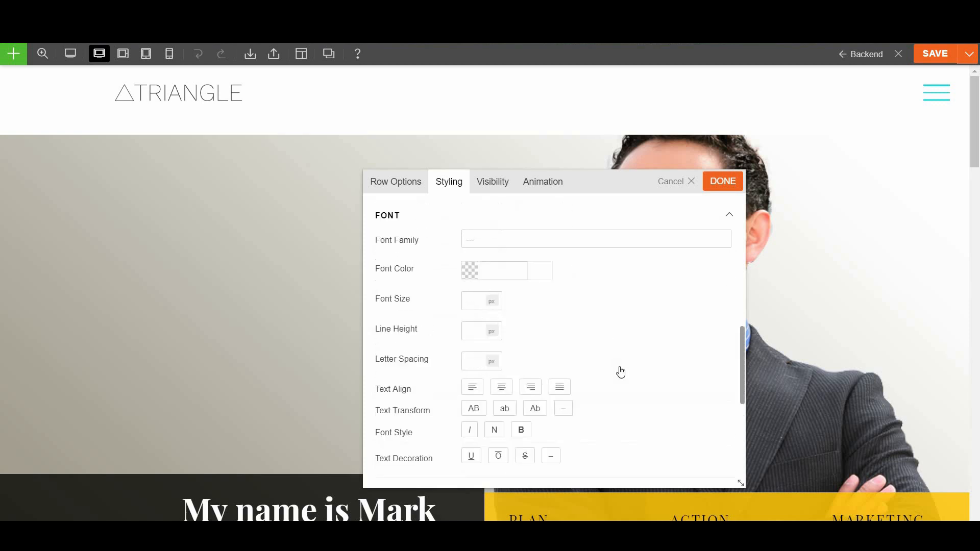
scroll(622, 370, "up", 10)
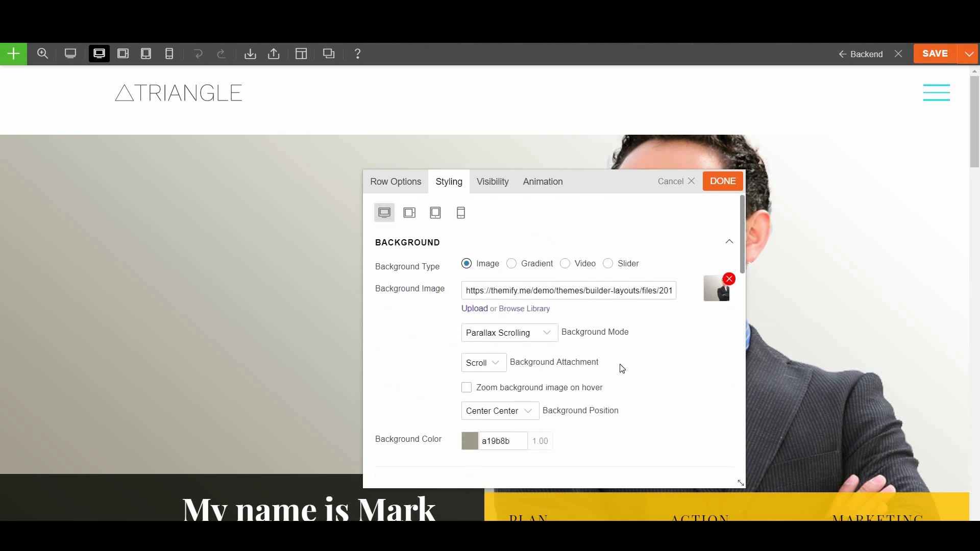
scroll(622, 368, "down", 3)
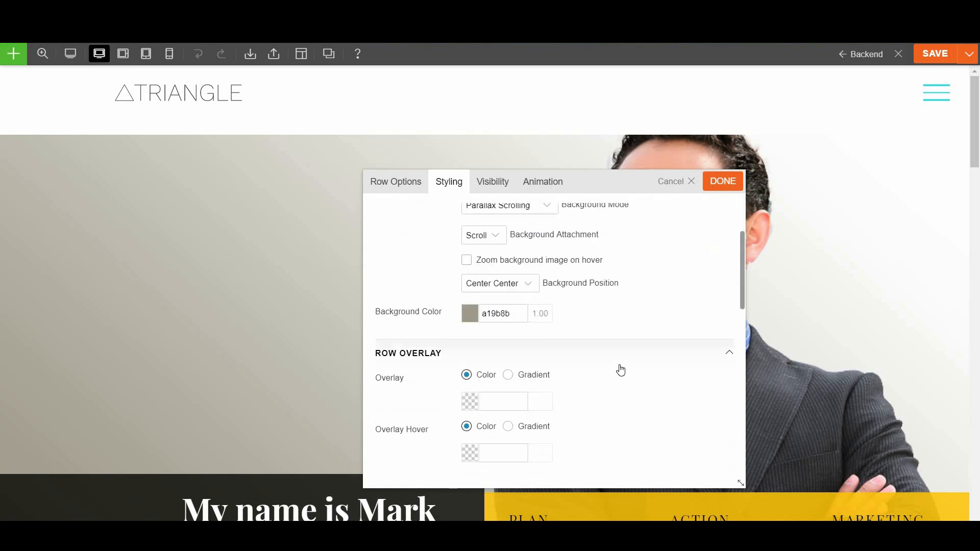
scroll(620, 370, "up", 3)
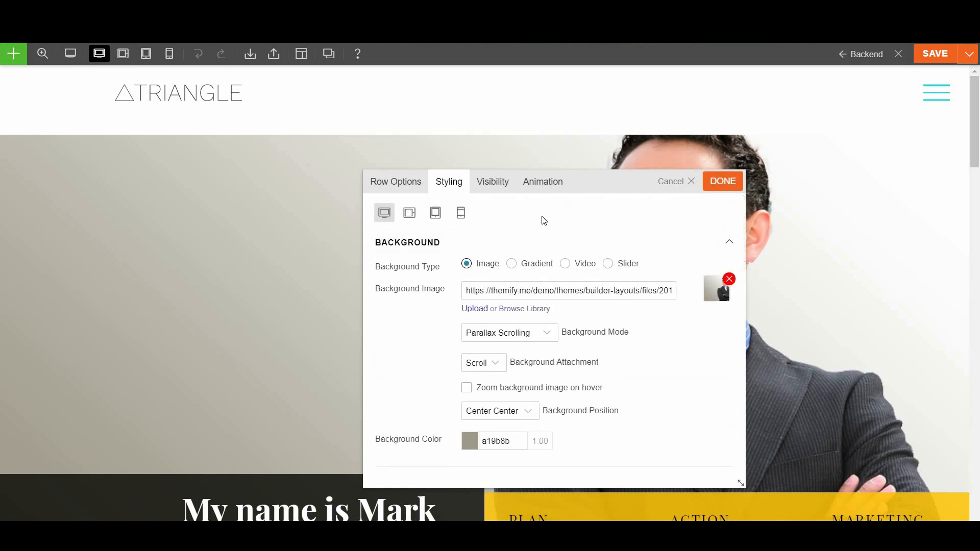
Keep the hero row visible on desktop, check its animation options, and apply the settings
left_click(484, 192)
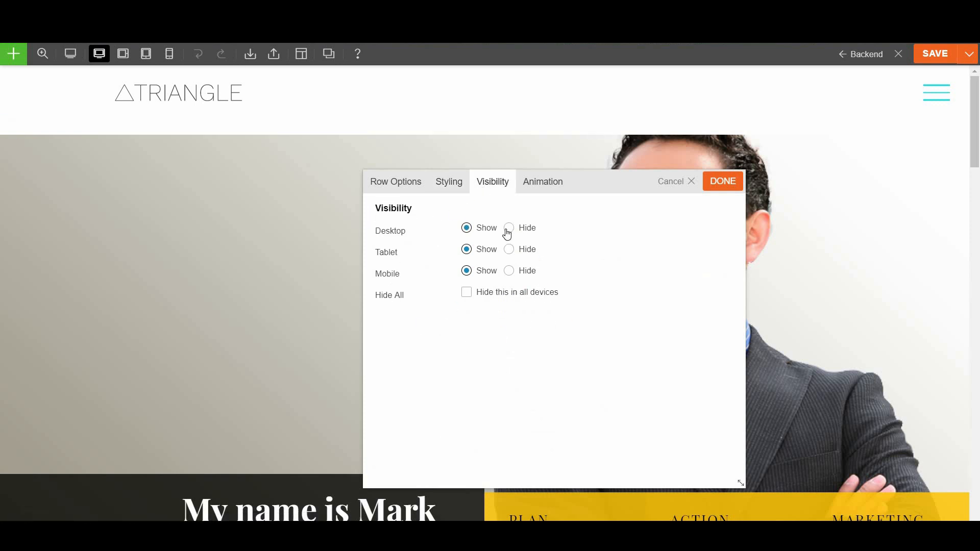
left_click(465, 229)
left_click(528, 190)
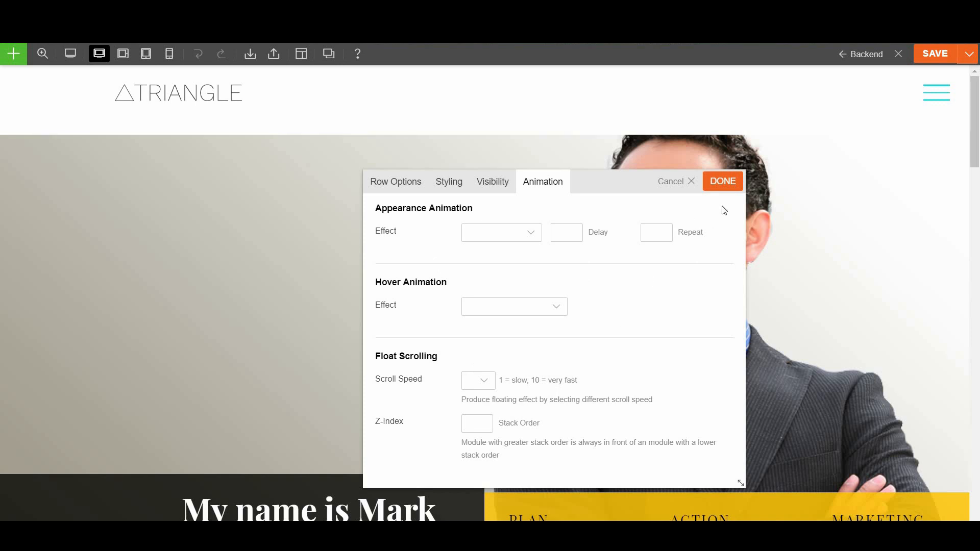
left_click(723, 190)
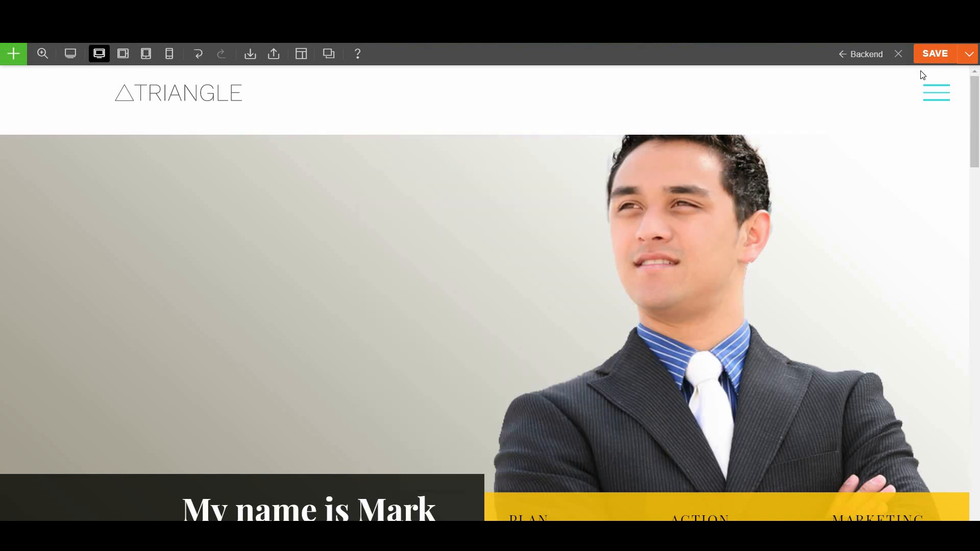
Save the page and view the hero row's extra options
left_click(931, 56)
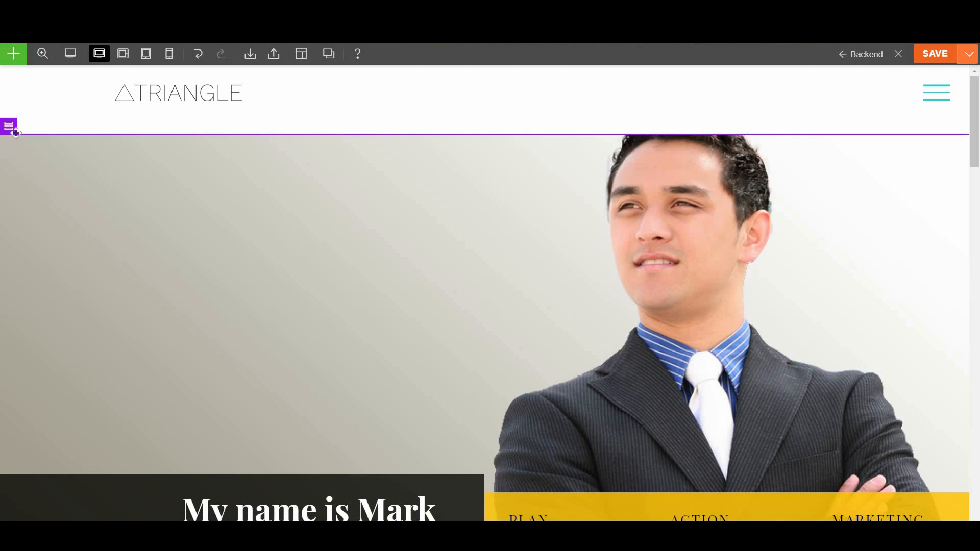
mouse_move(9, 126)
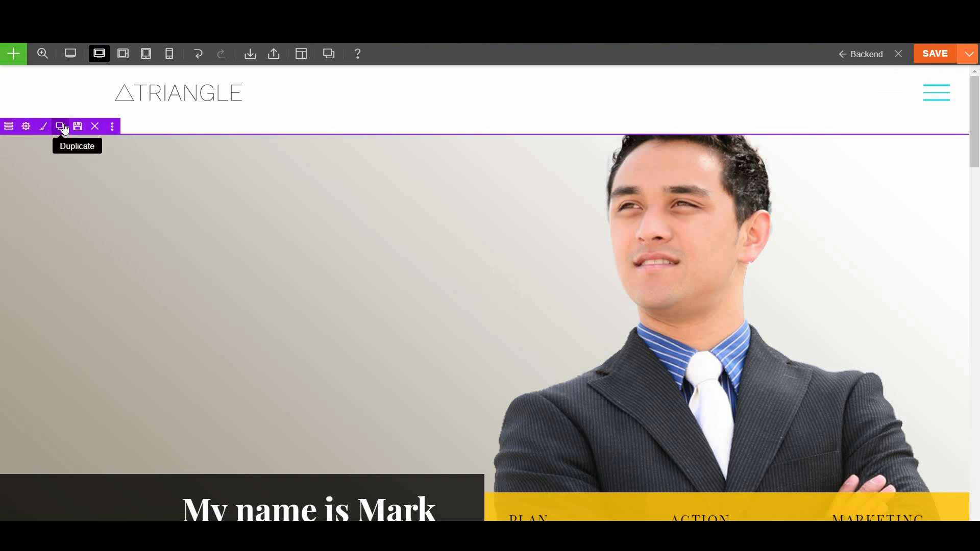
left_click(113, 126)
Open the styling settings of the Financial feature in Our Services
scroll(642, 352, "down", 10)
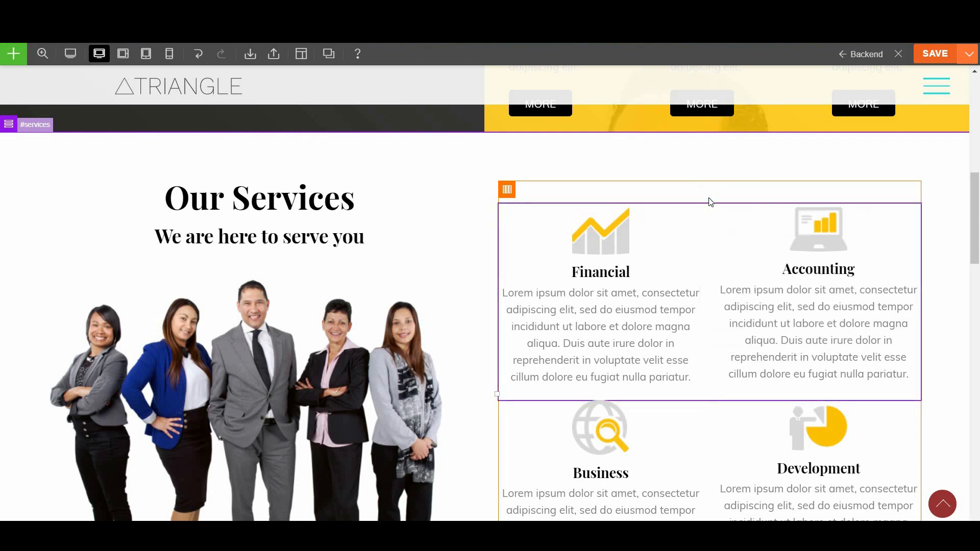
mouse_move(709, 195)
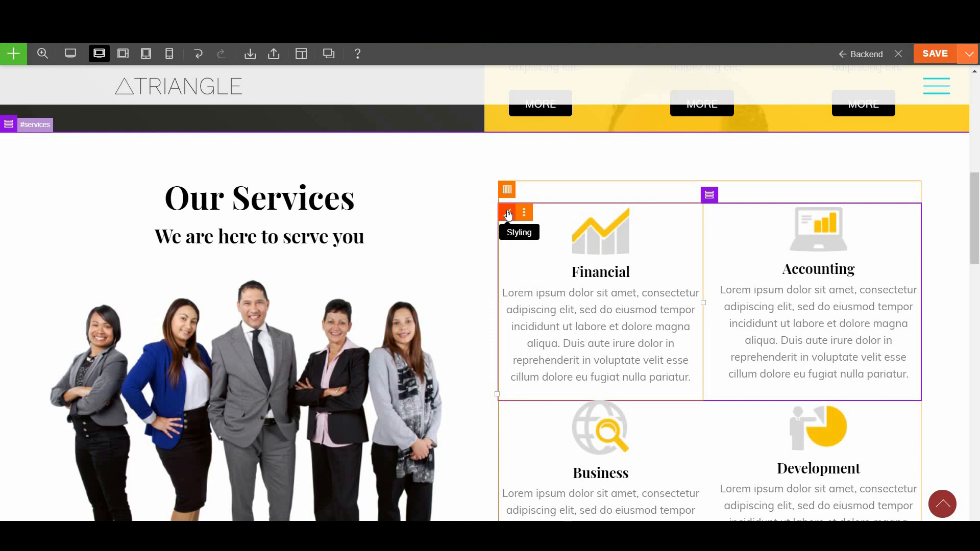
left_click(524, 213)
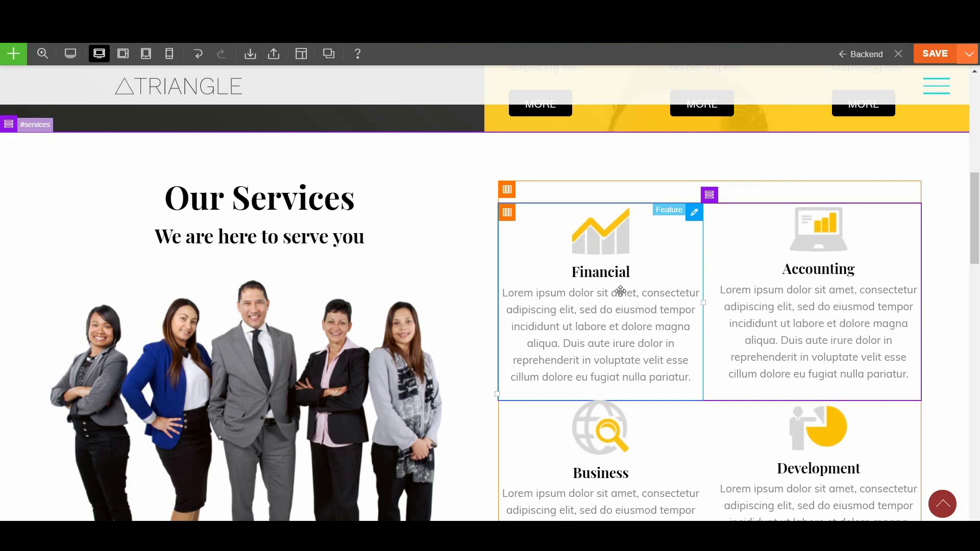
mouse_move(693, 213)
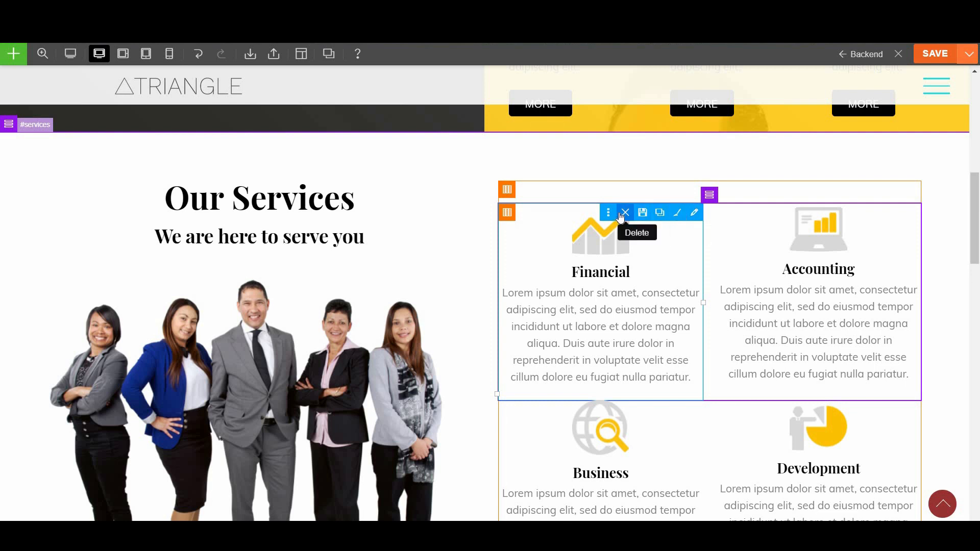
left_click(679, 213)
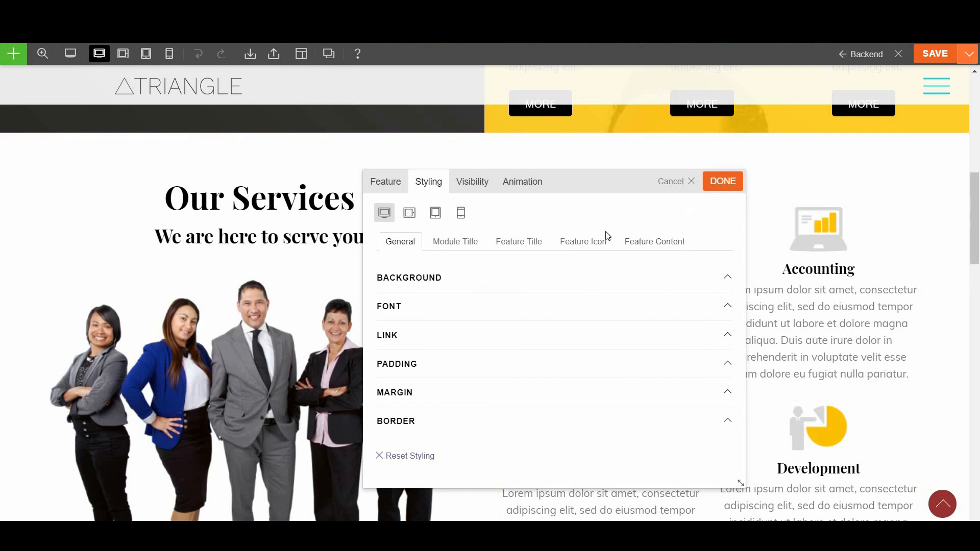
Retitle the Financial feature to 'Web Design'
left_click(388, 184)
left_click(496, 218)
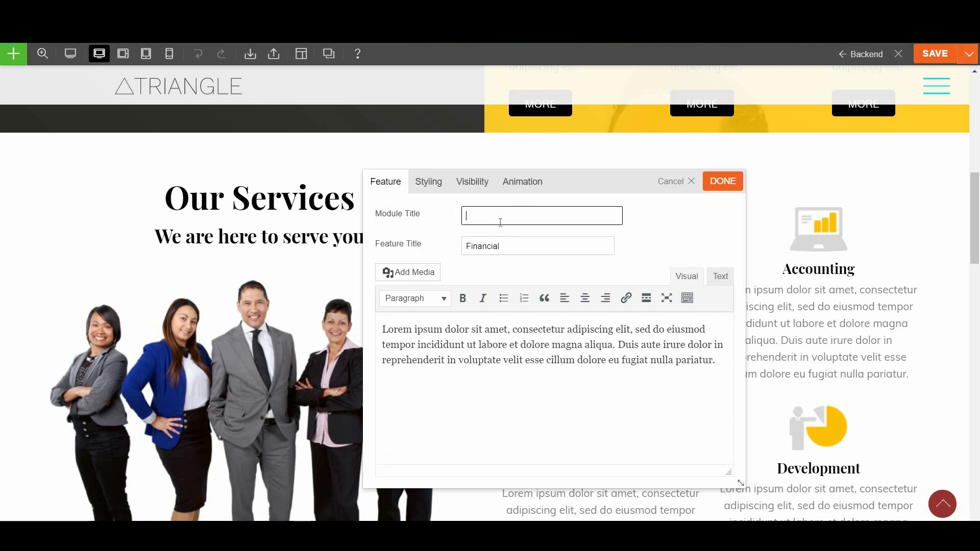
double_click(513, 246)
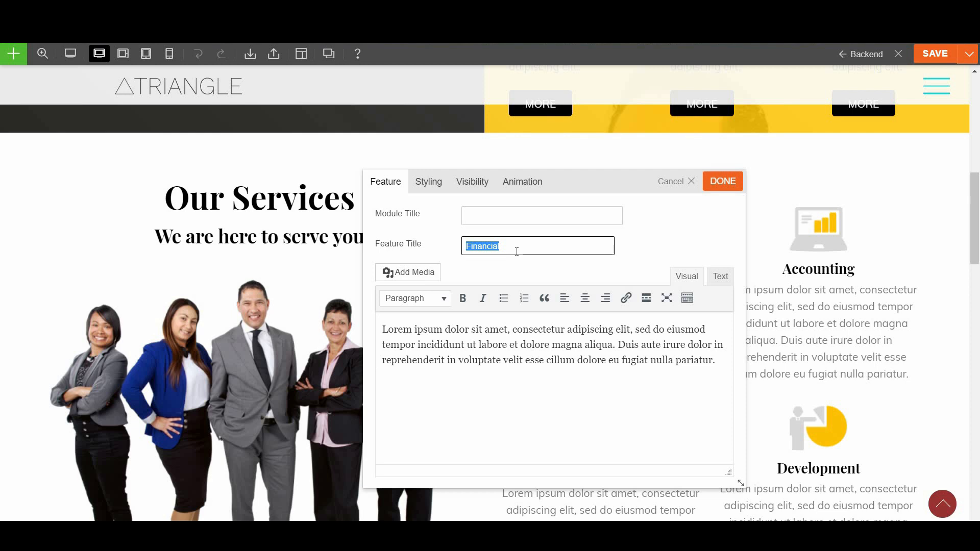
type("Web Design")
Select 'labore' in the description and try a link, leaving the text unchanged
left_click_drag(480, 346, 505, 347)
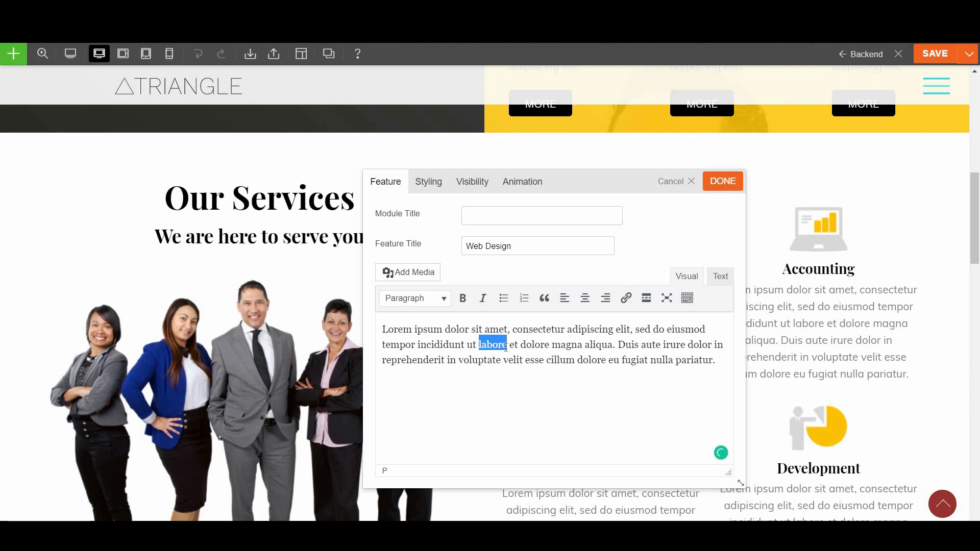
left_click(627, 304)
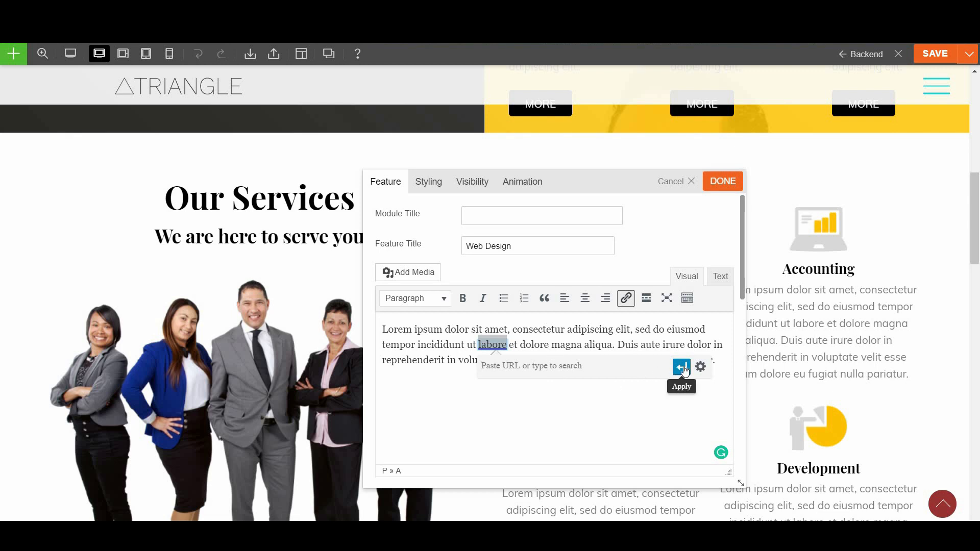
left_click(638, 401)
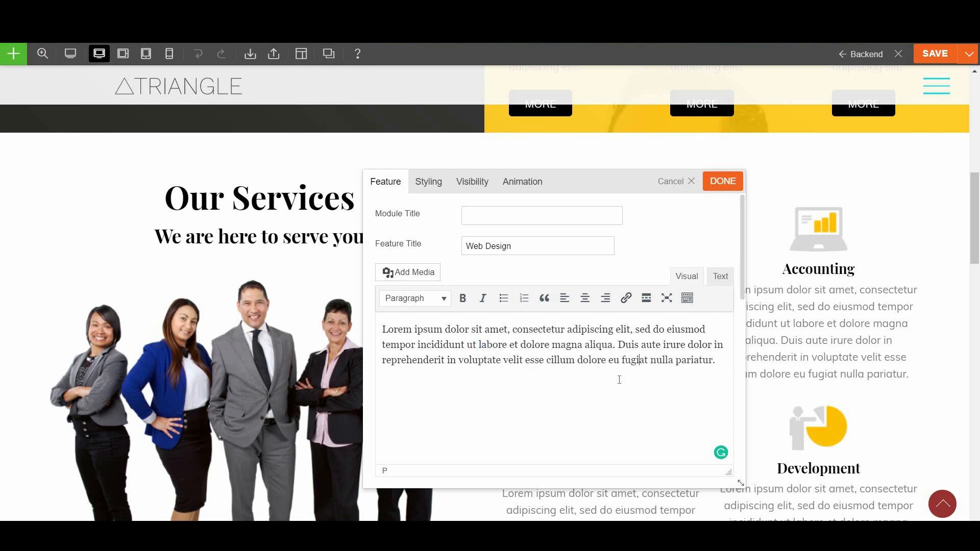
left_click(418, 188)
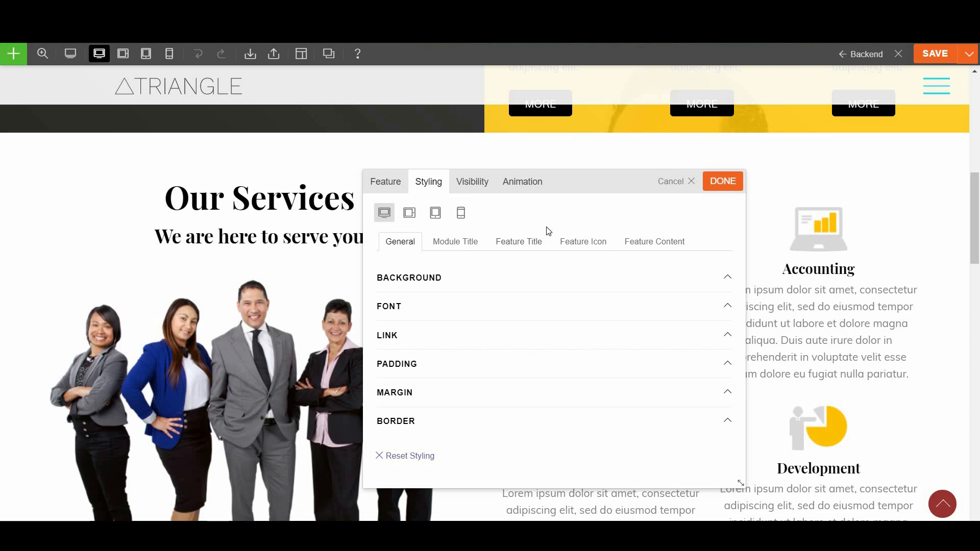
Look through the Web Design feature's font styling, keeping the font family unchanged
left_click(424, 306)
scroll(504, 321, "down", 2)
scroll(513, 322, "up", 2)
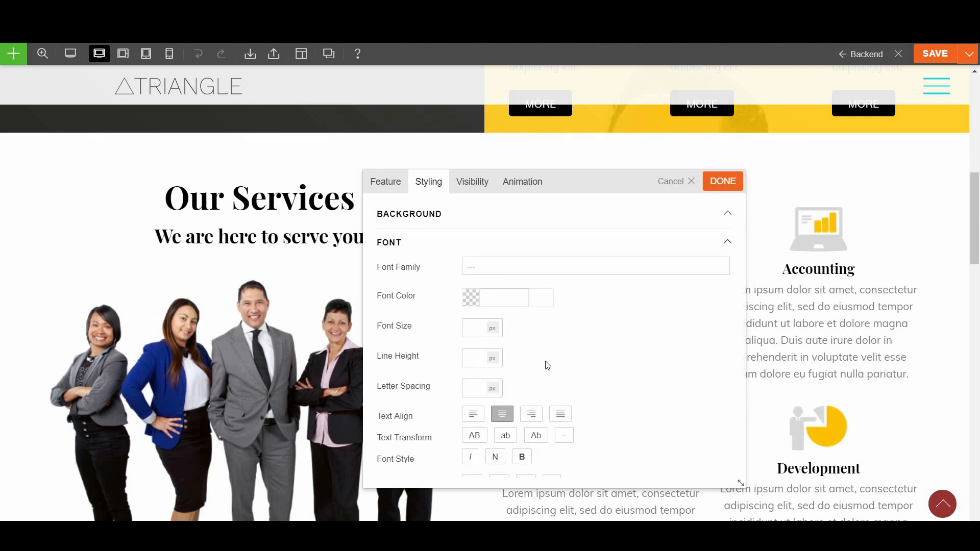
scroll(548, 366, "down", 2)
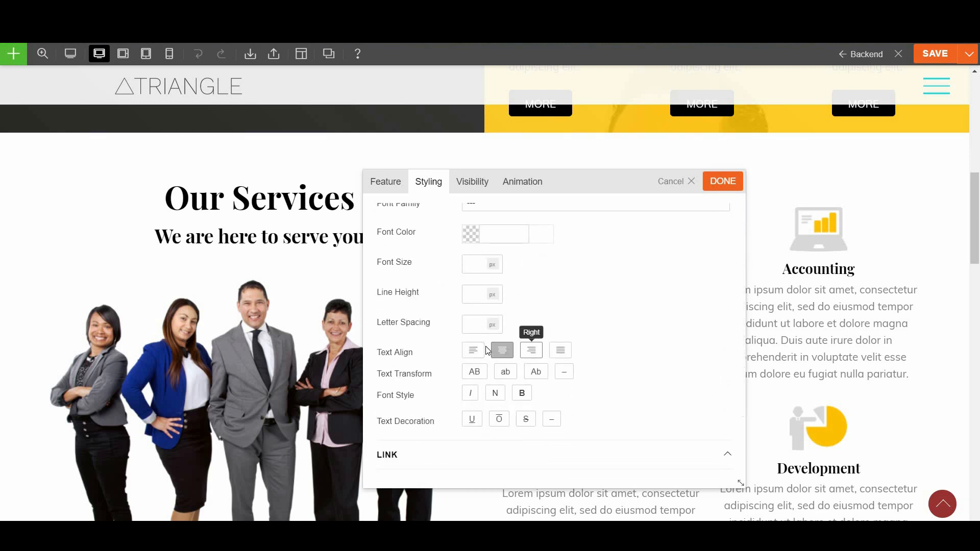
scroll(608, 332, "up", 2)
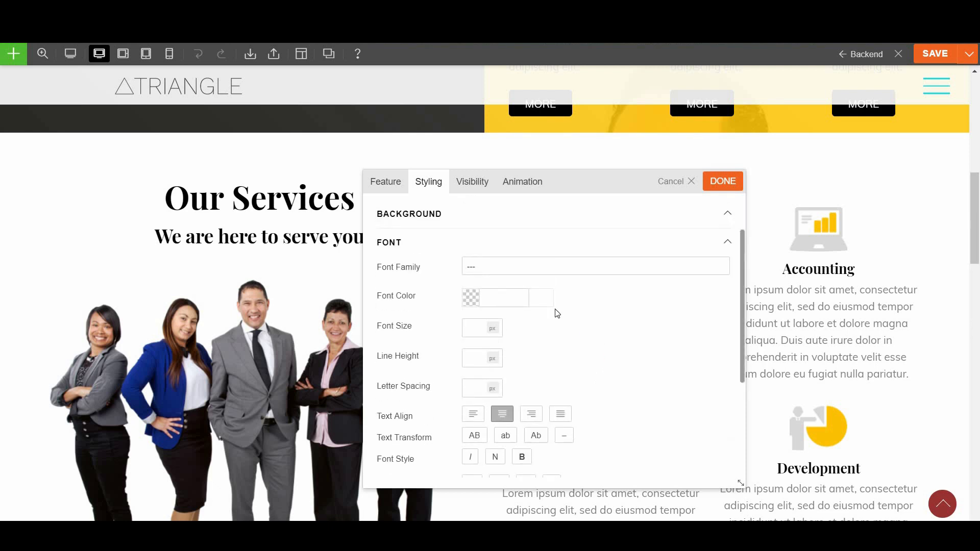
left_click(507, 267)
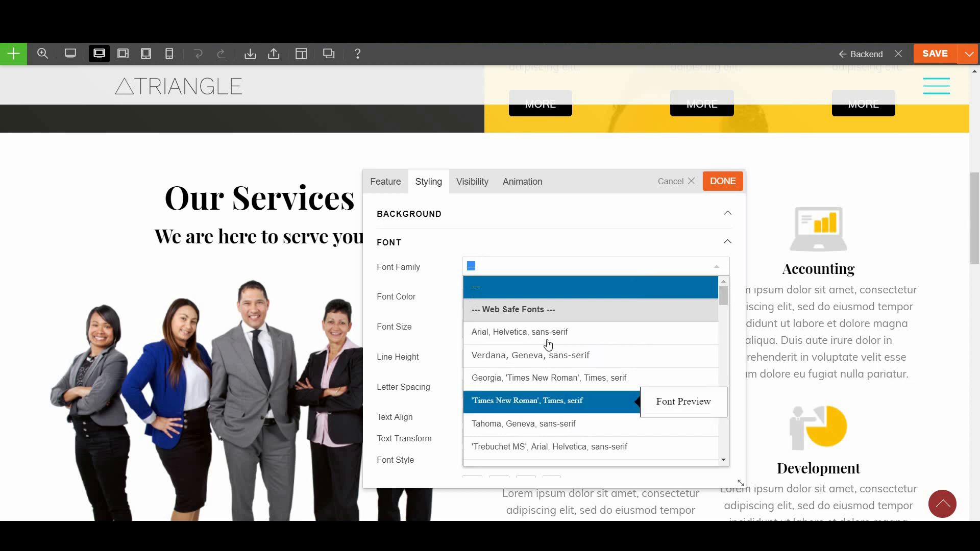
left_click(439, 257)
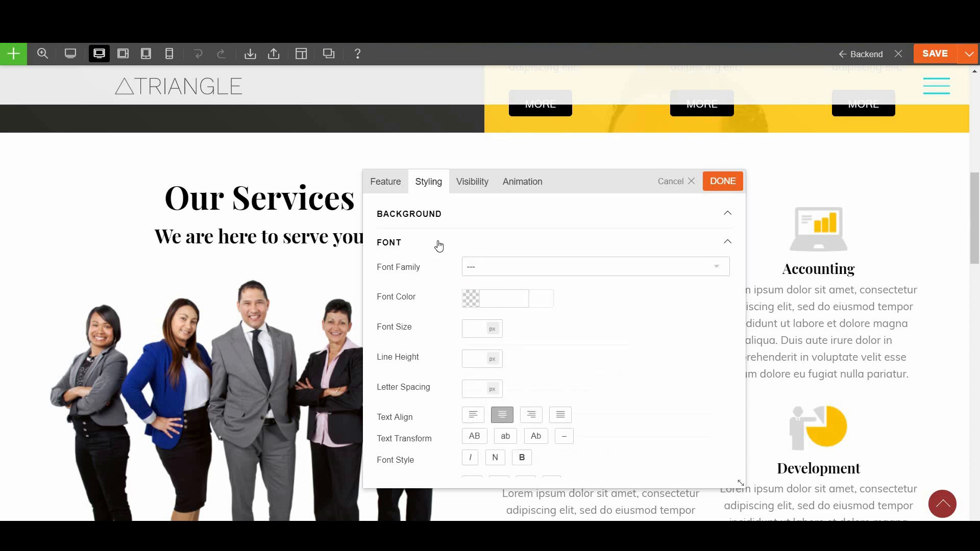
left_click(444, 244)
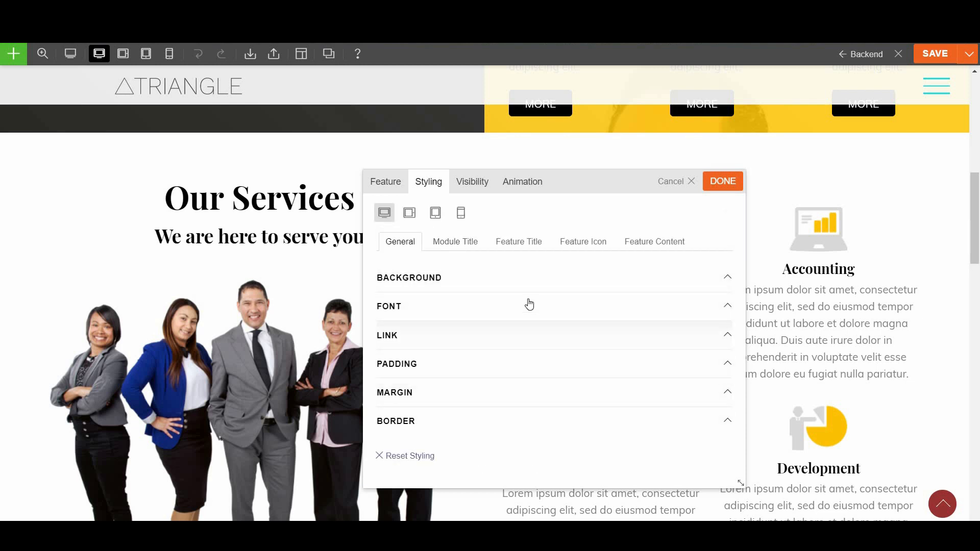
Give the Web Design feature a slideInRight appearance effect and apply the settings
left_click(472, 185)
left_click(529, 186)
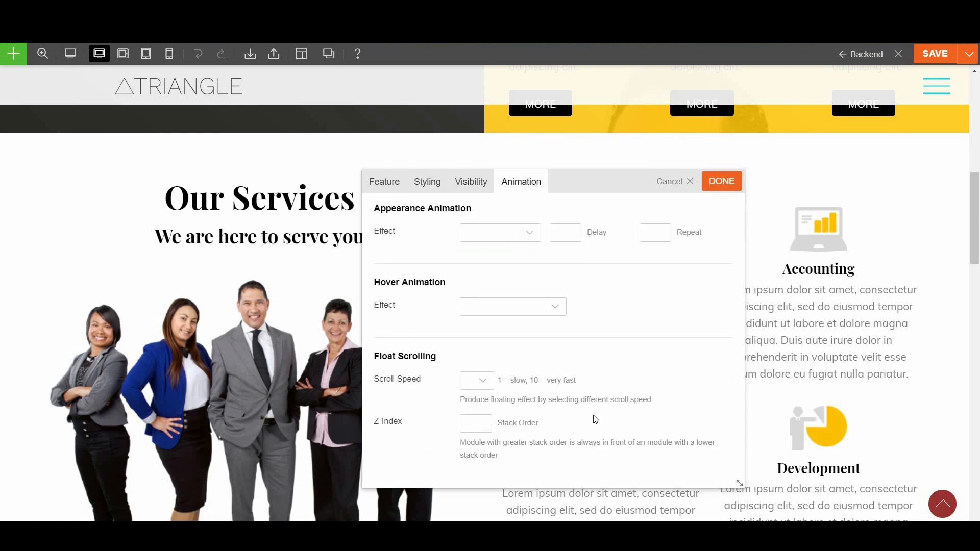
left_click(521, 239)
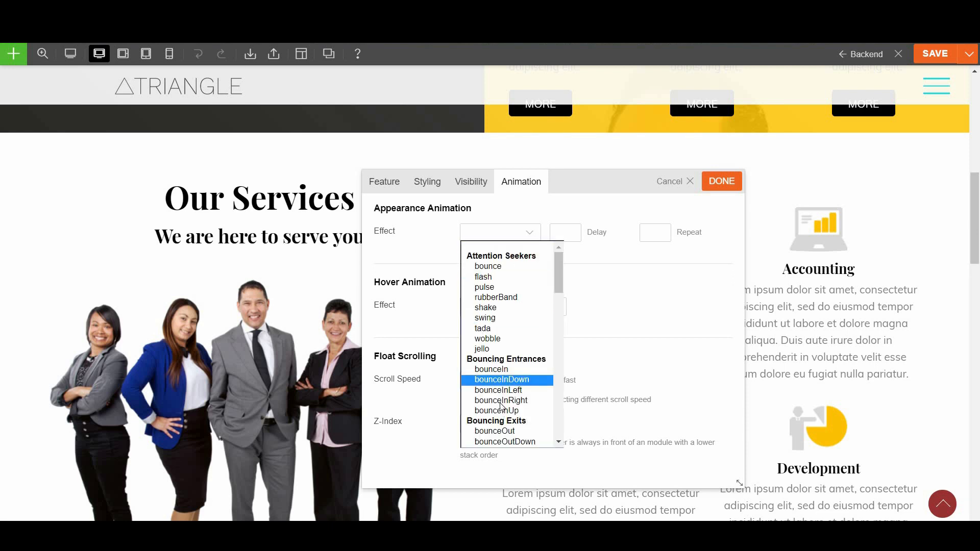
scroll(507, 388, "down", 10)
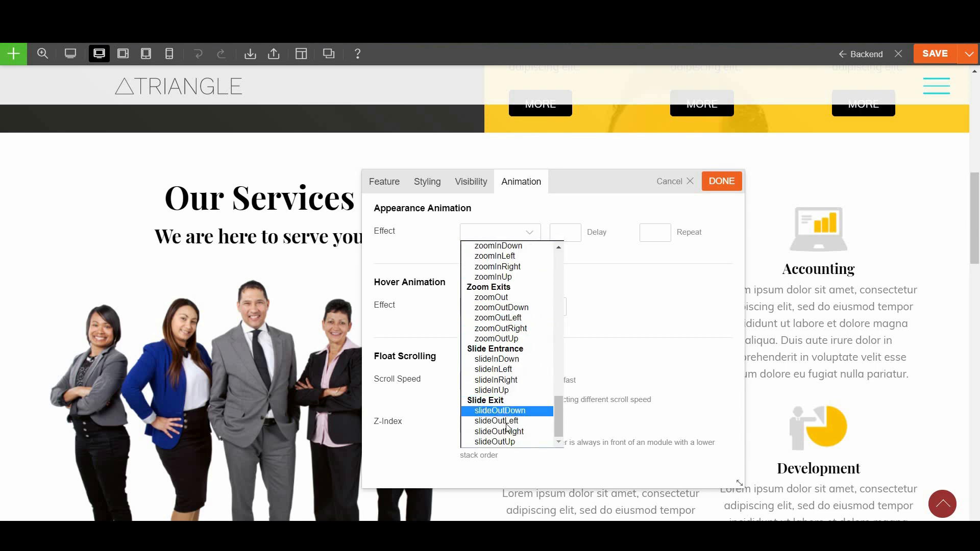
left_click(497, 380)
left_click(721, 182)
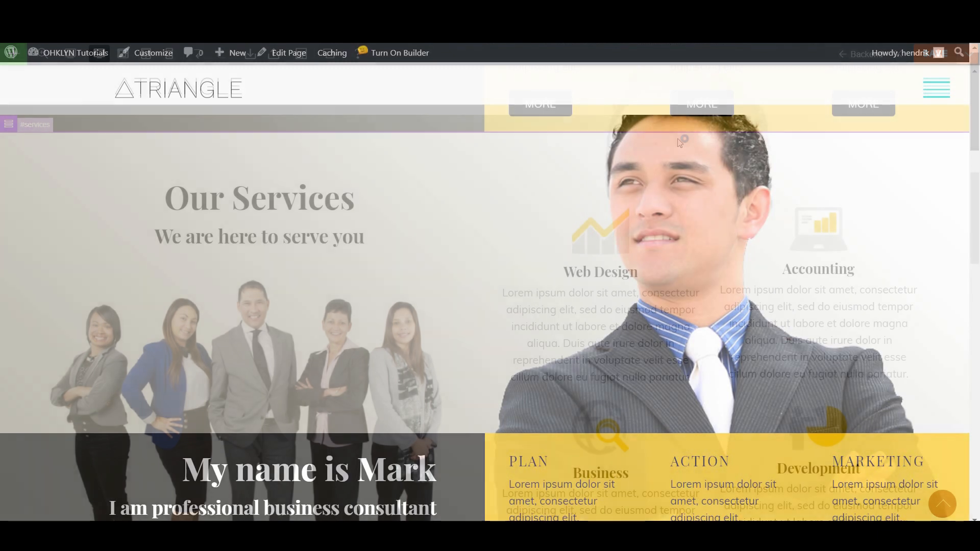
scroll(426, 172, "down", 6)
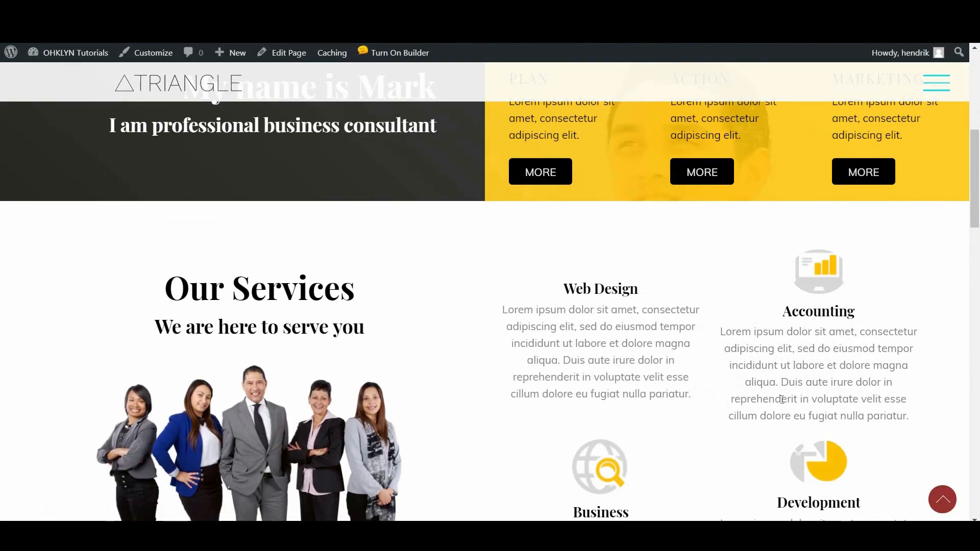
scroll(740, 324, "down", 1)
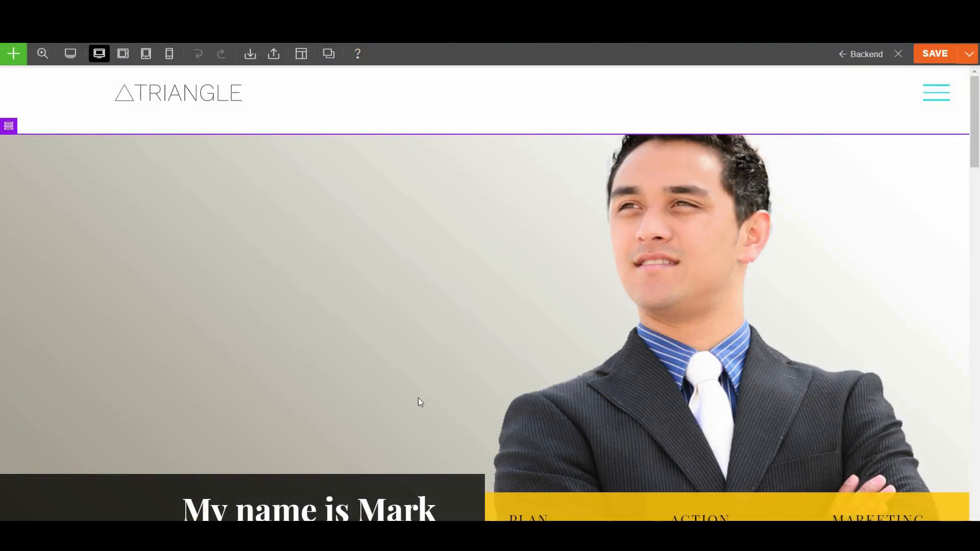
scroll(724, 302, "down", 3)
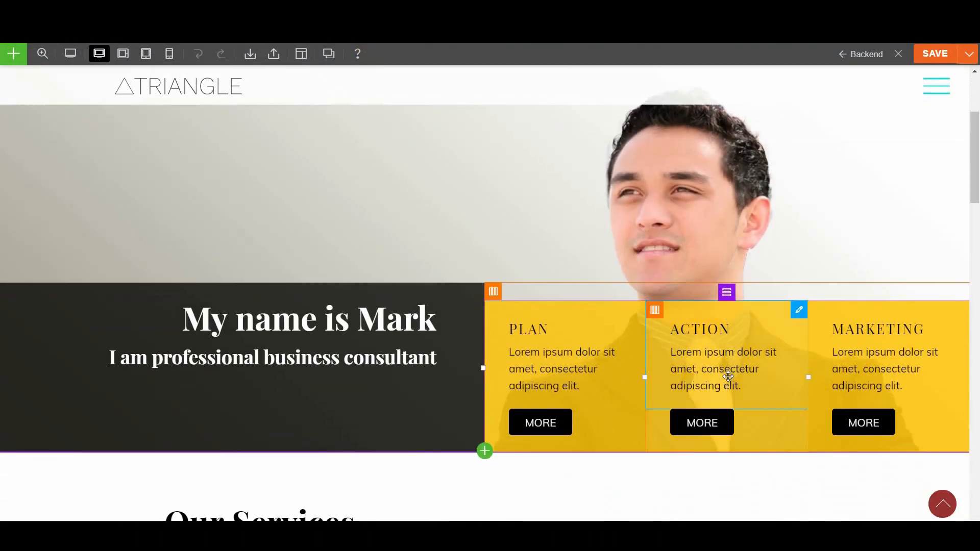
Open the ACTION column's MORE button settings and trial circle, rounded and squared shapes
double_click(705, 423)
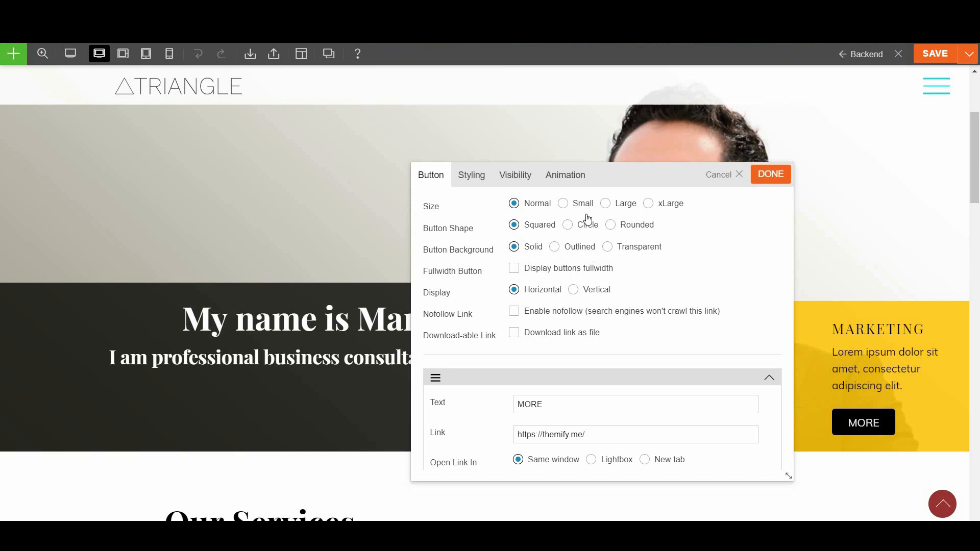
left_click_drag(498, 162, 336, 150)
left_click(427, 213)
left_click(459, 213)
left_click(367, 213)
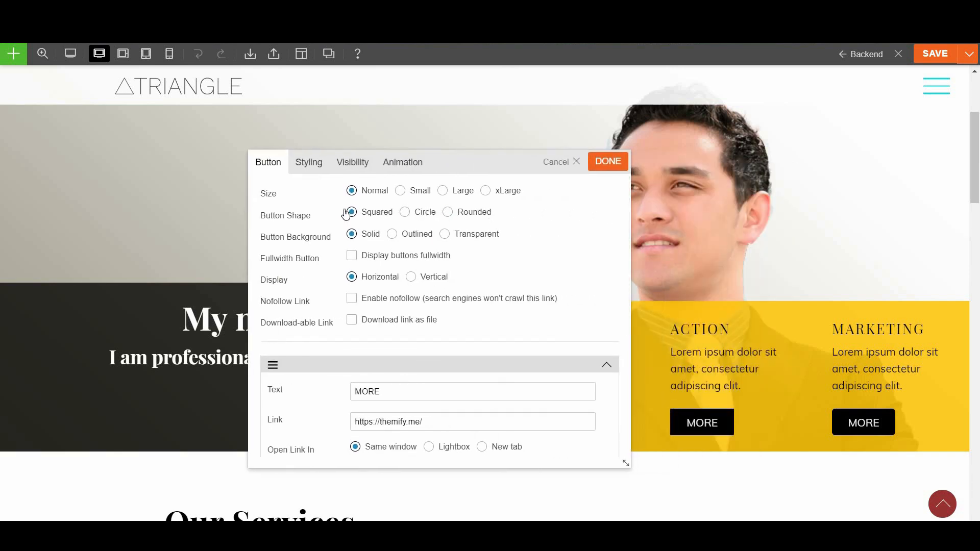
scroll(340, 352, "down", 3)
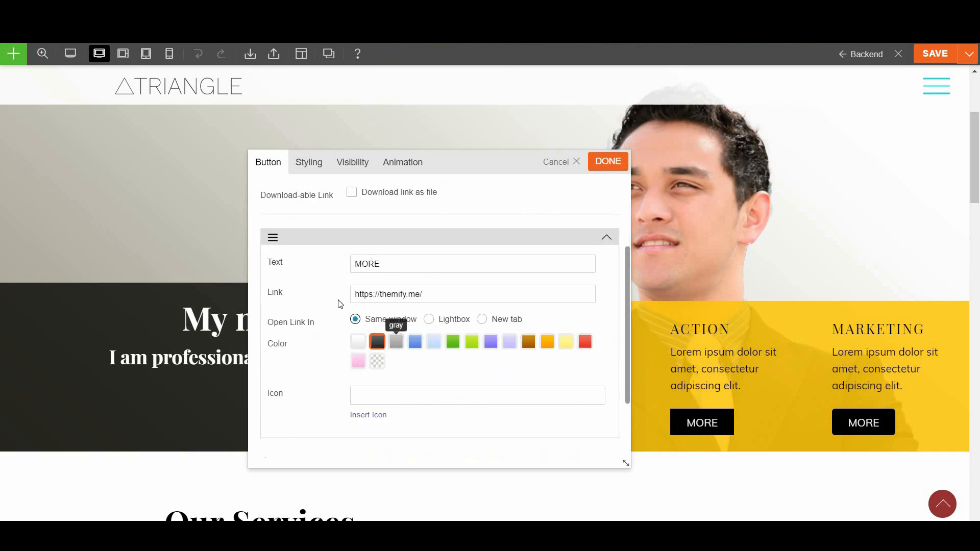
Relabel the button 'Contact' and set its link to /contact
double_click(400, 269)
type("Contact")
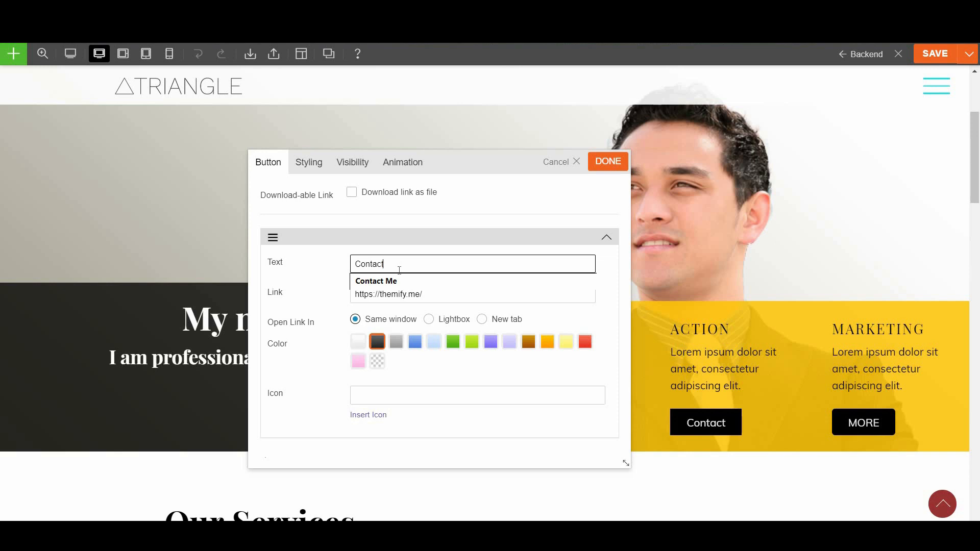
left_click(327, 255)
triple_click(388, 292)
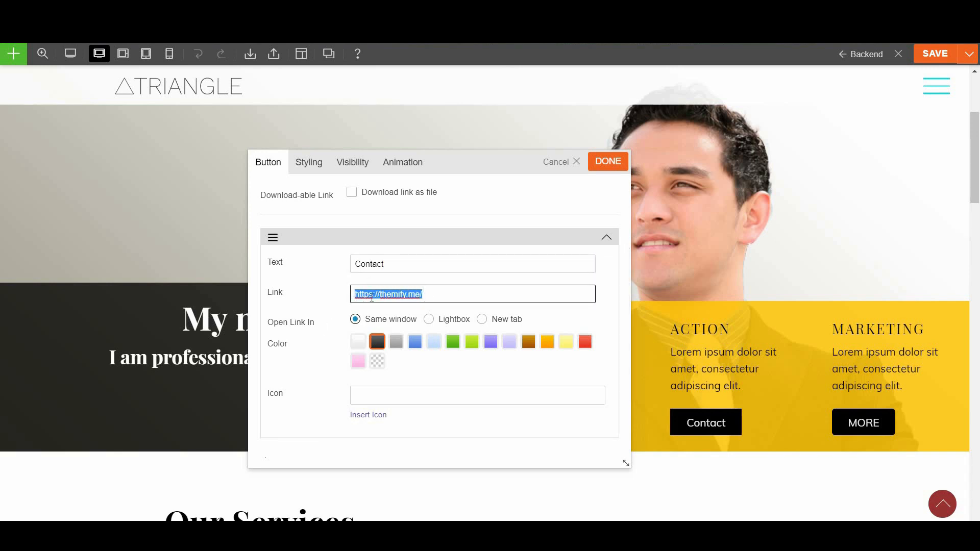
type("/contact")
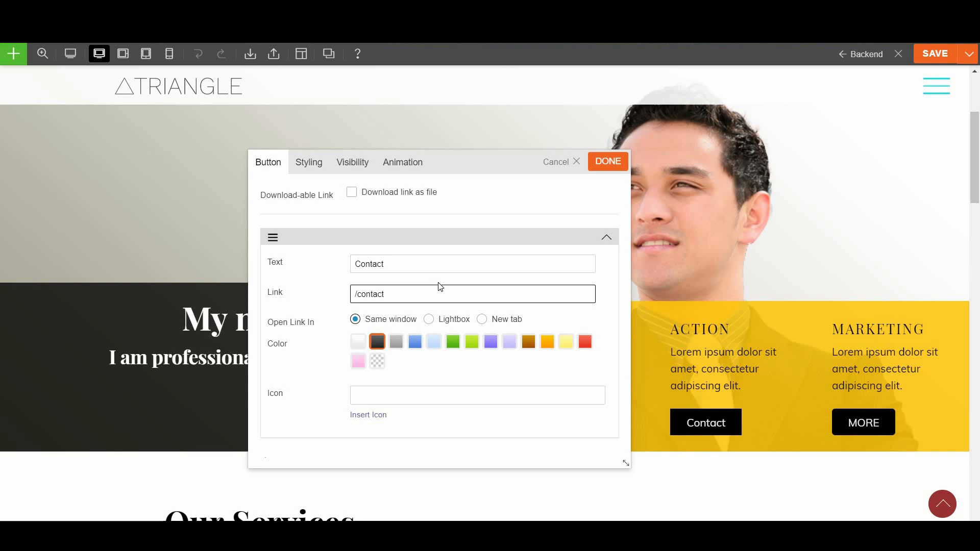
left_click(608, 309)
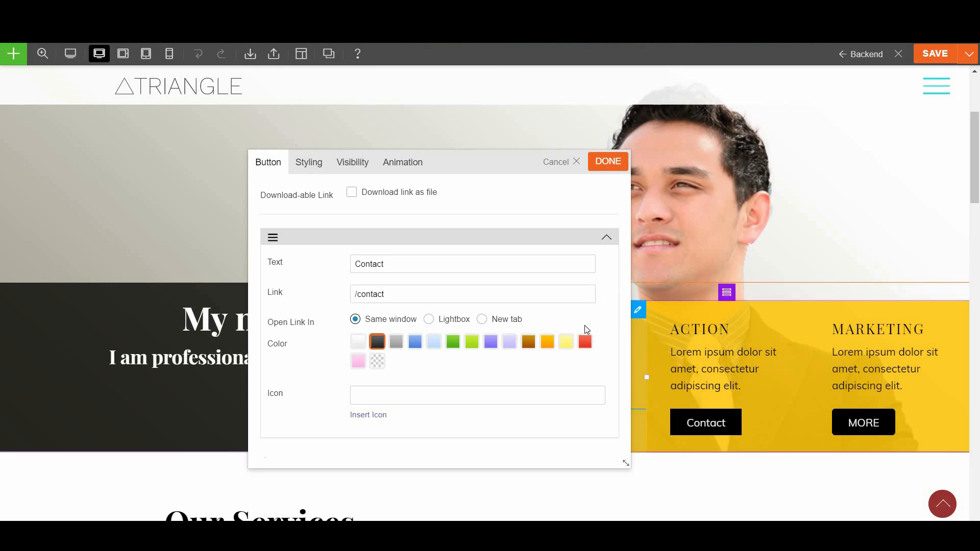
Set the Contact button's shape to Rounded
scroll(444, 225, "up", 3)
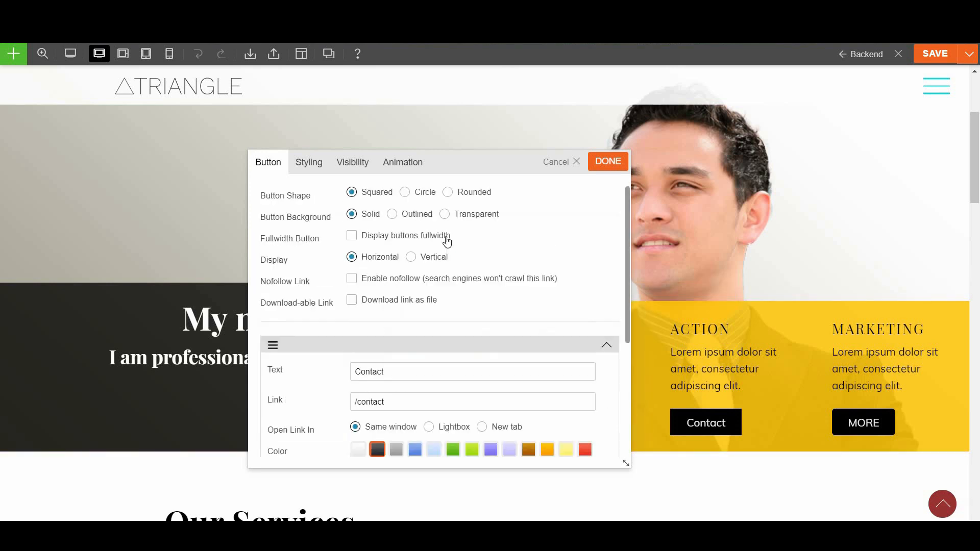
left_click(448, 212)
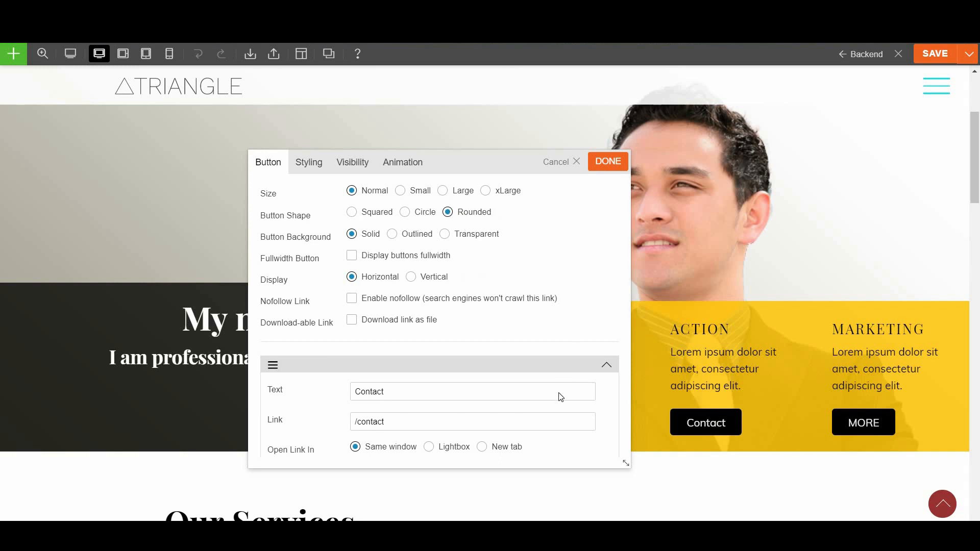
scroll(561, 397, "down", 5)
left_click(305, 169)
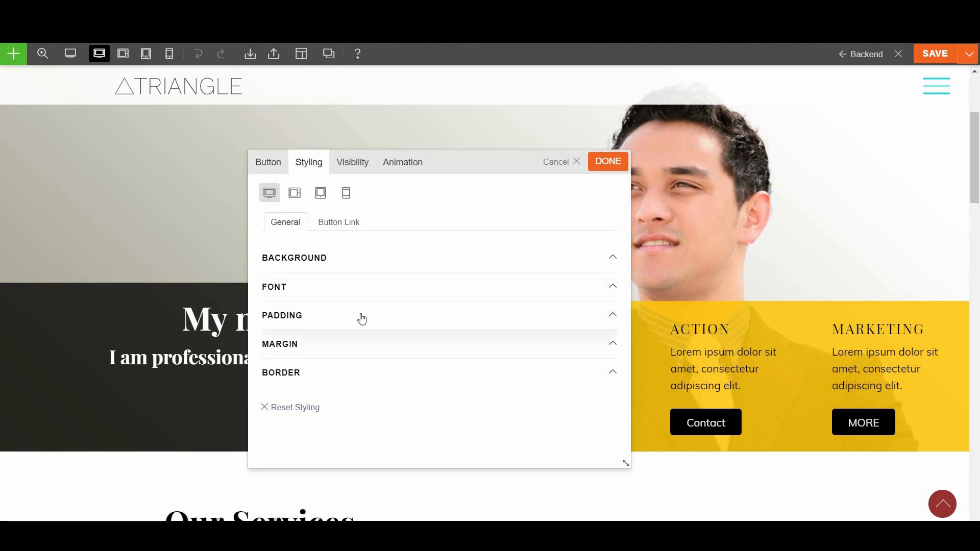
Try center, right and justify alignments, leaving the Contact button left-aligned
left_click(322, 291)
scroll(368, 388, "down", 1)
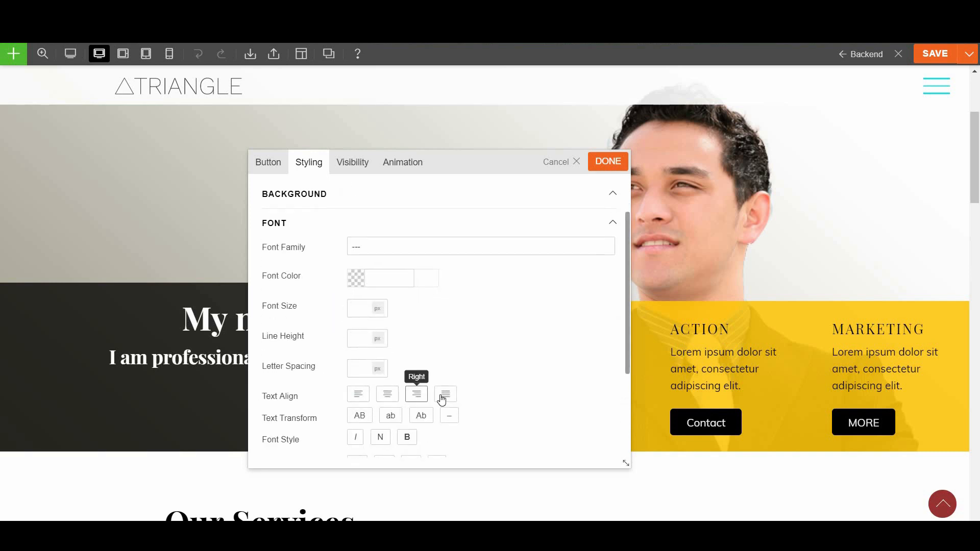
left_click(386, 398)
left_click(422, 403)
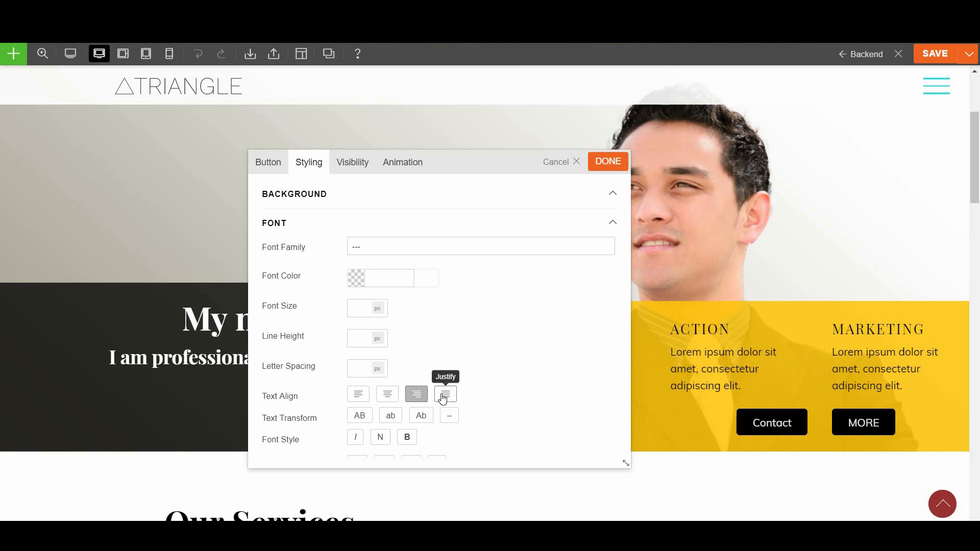
left_click(445, 396)
left_click(389, 397)
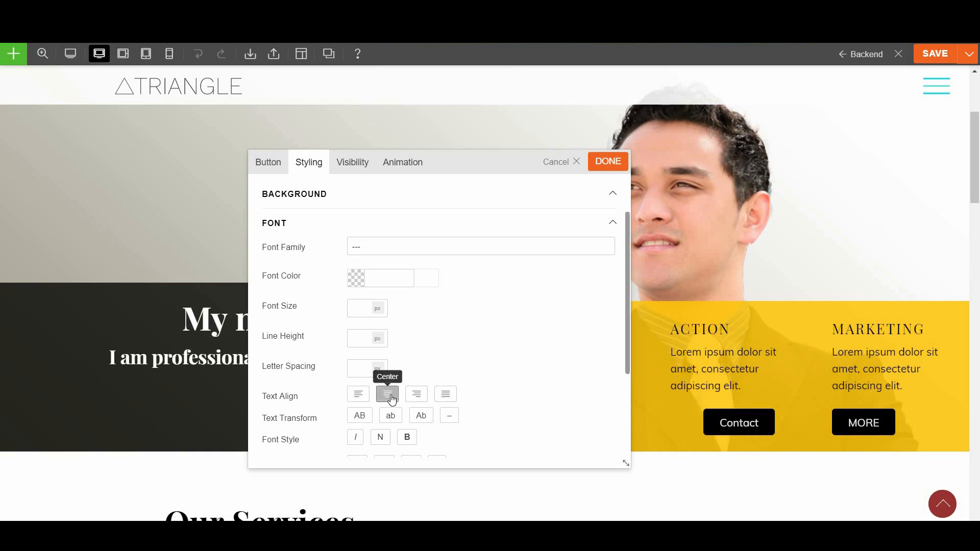
left_click(357, 395)
scroll(454, 299, "up", 2)
left_click(447, 299)
Review the Button Link background, link colour and padding settings
left_click(332, 224)
left_click(307, 255)
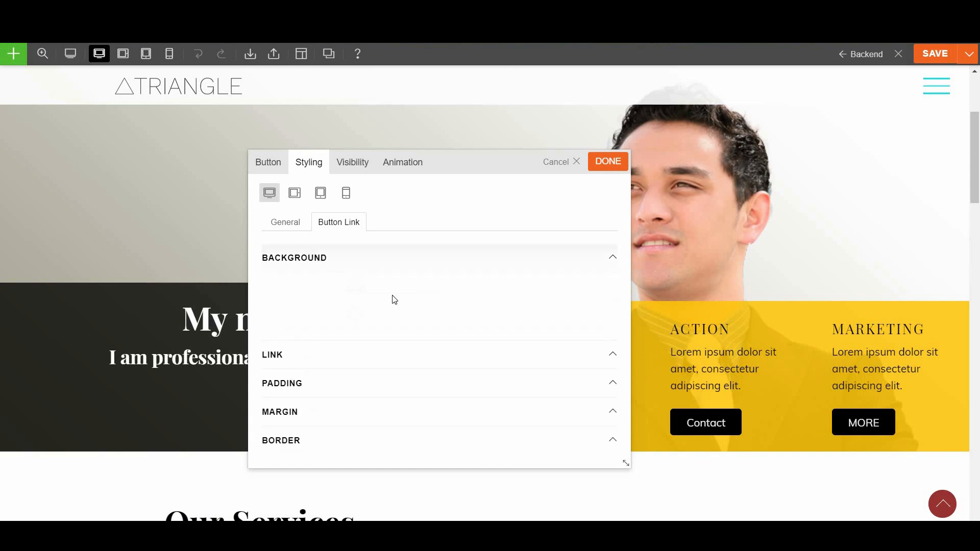
left_click(294, 352)
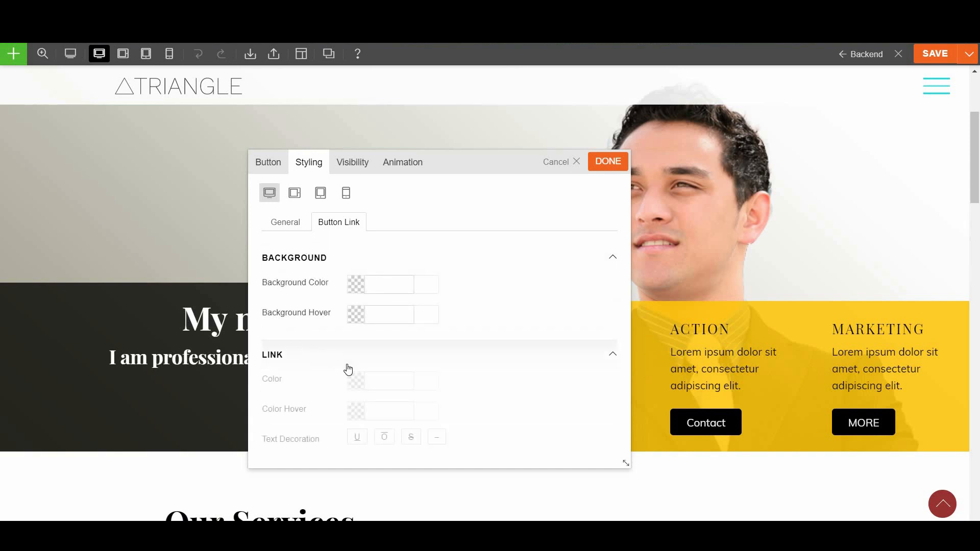
scroll(456, 388, "down", 3)
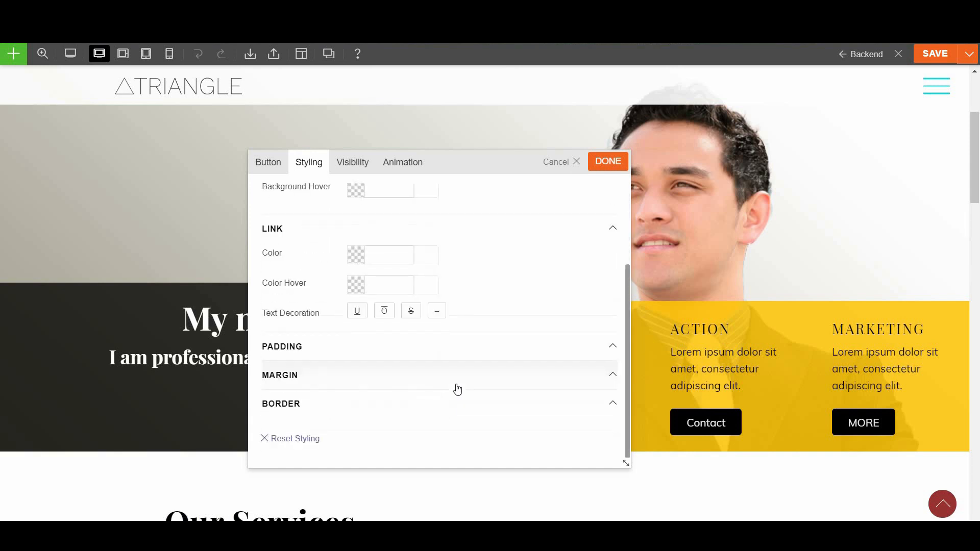
left_click(357, 349)
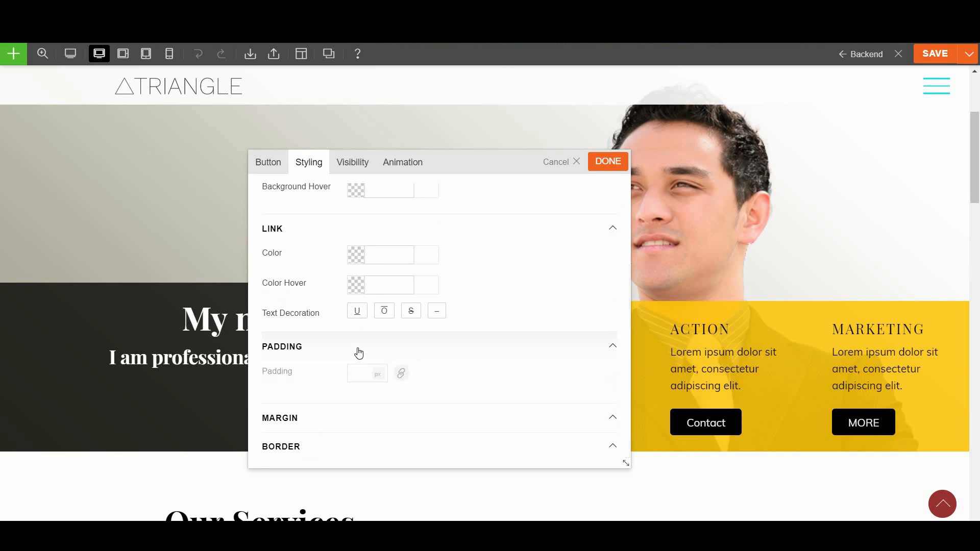
scroll(356, 408, "down", 1)
Try the border side options with the top side selected, then apply the button settings
left_click(354, 404)
scroll(391, 403, "down", 1)
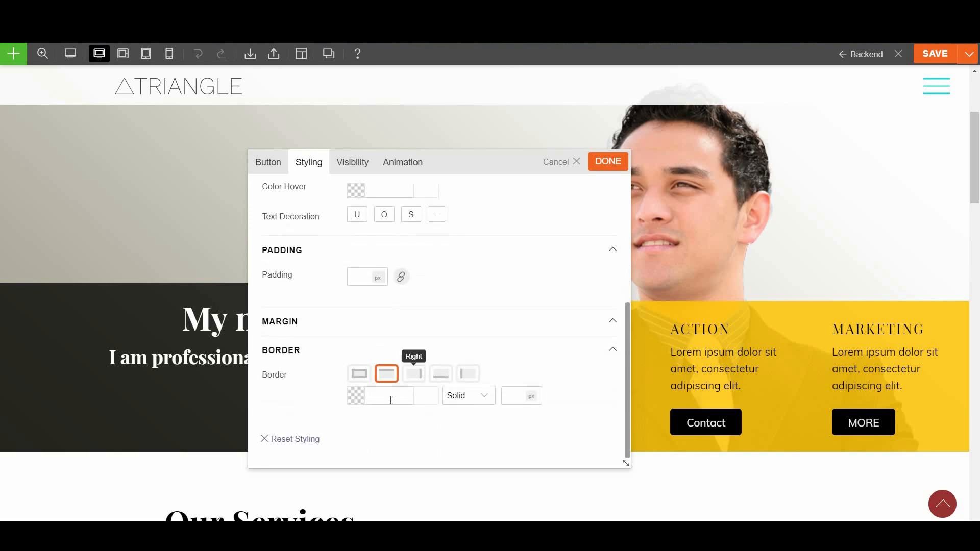
left_click(359, 375)
left_click(386, 374)
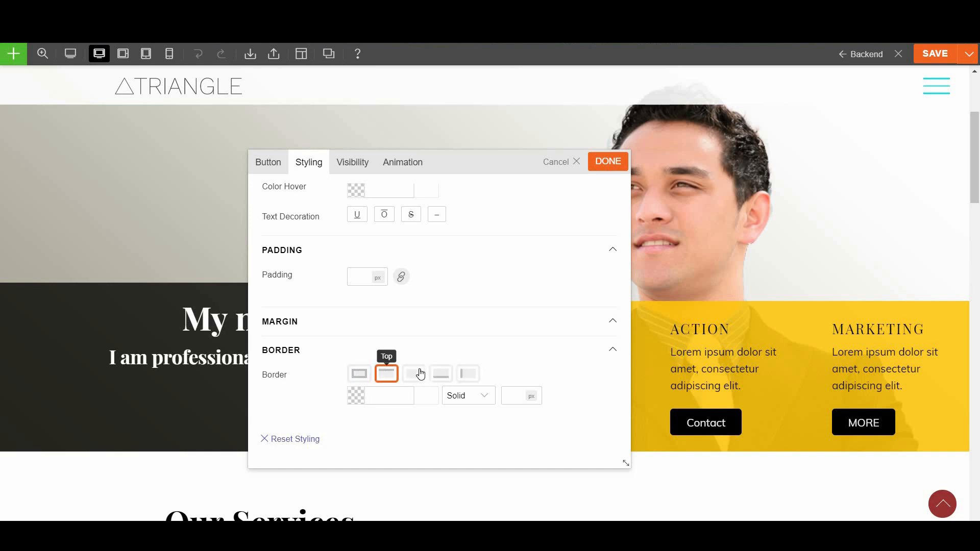
left_click(387, 375)
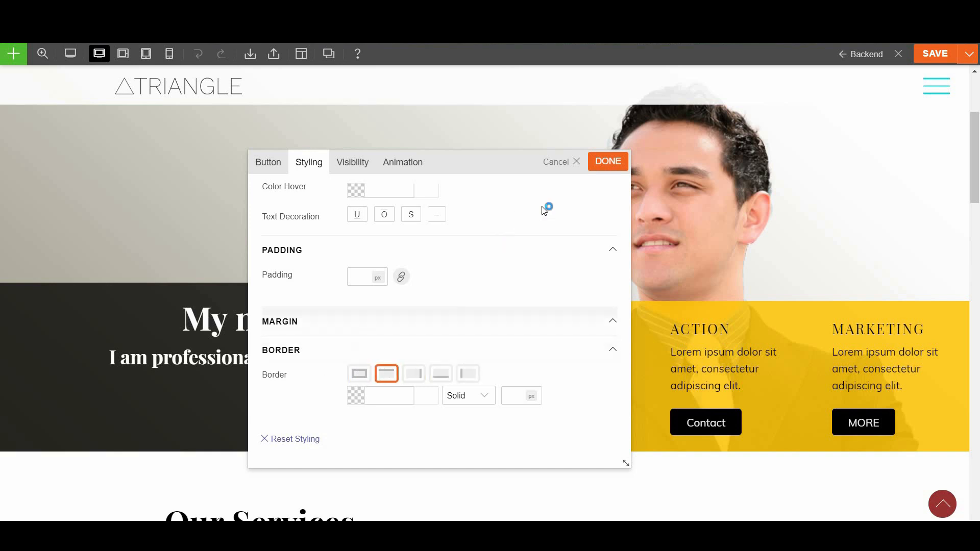
left_click(600, 166)
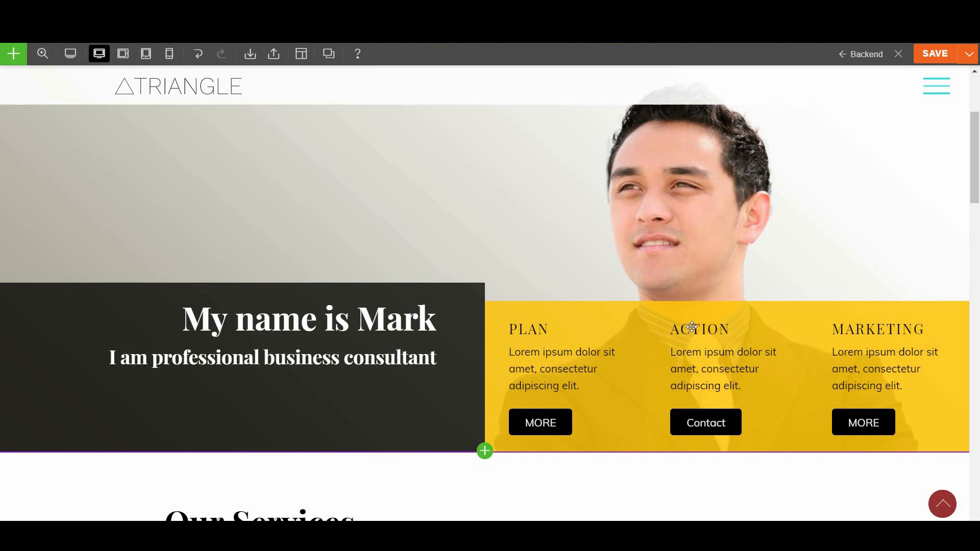
double_click(695, 350)
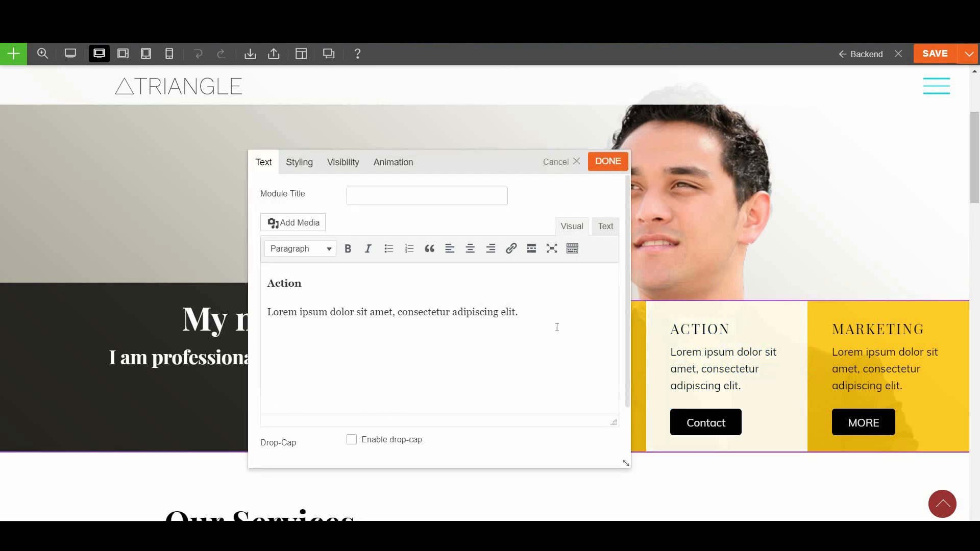
left_click(299, 163)
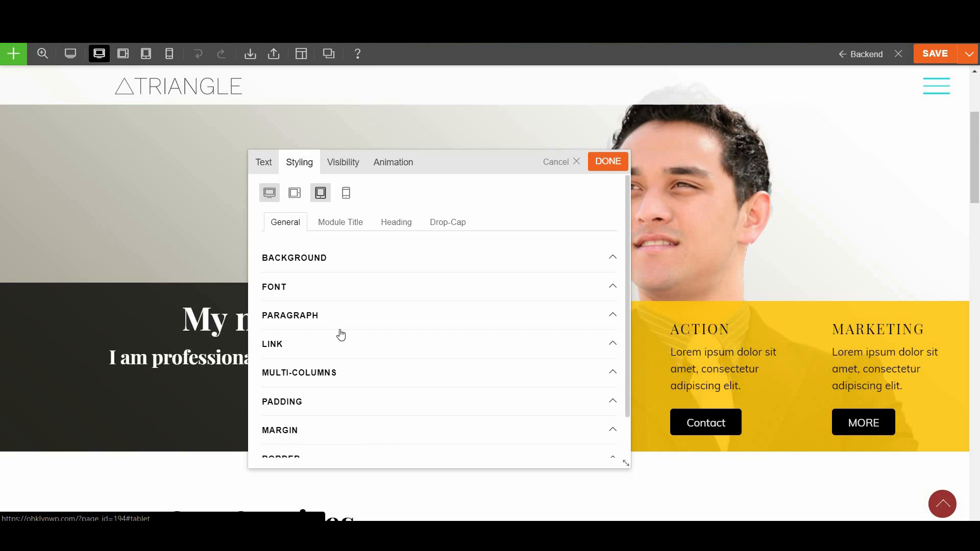
scroll(422, 389, "down", 1)
scroll(446, 404, "up", 1)
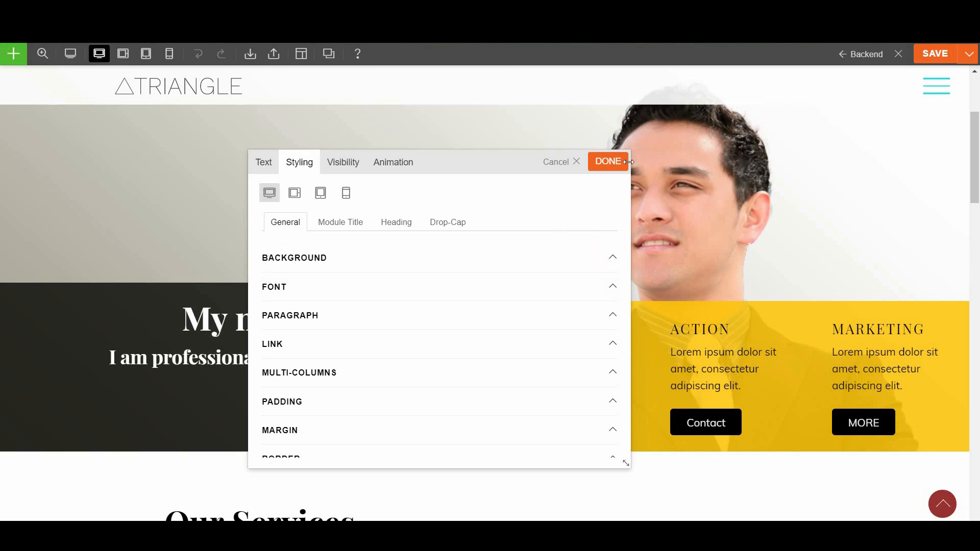
scroll(617, 278, "down", 7)
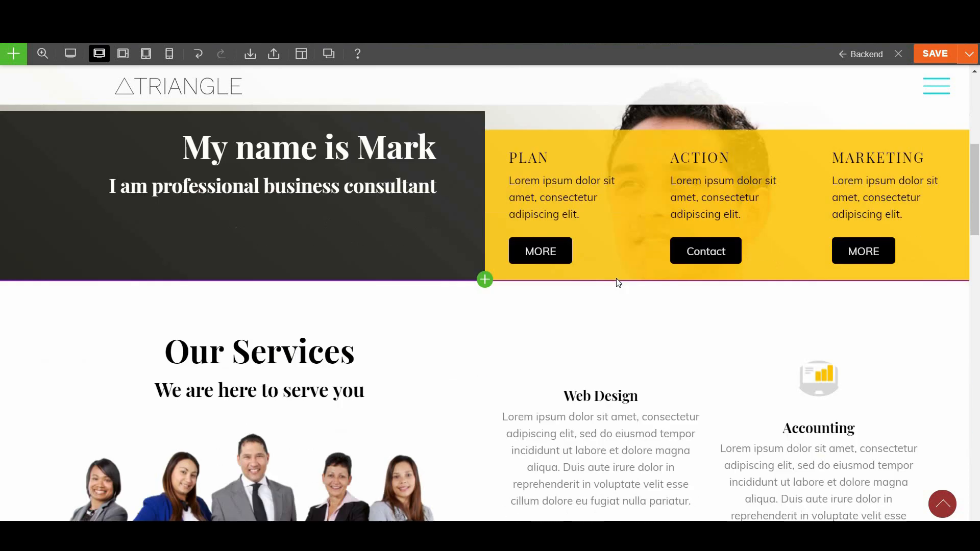
Scroll to the yellow Why Choose Us row and bring up its row toolbar
scroll(606, 433, "down", 7)
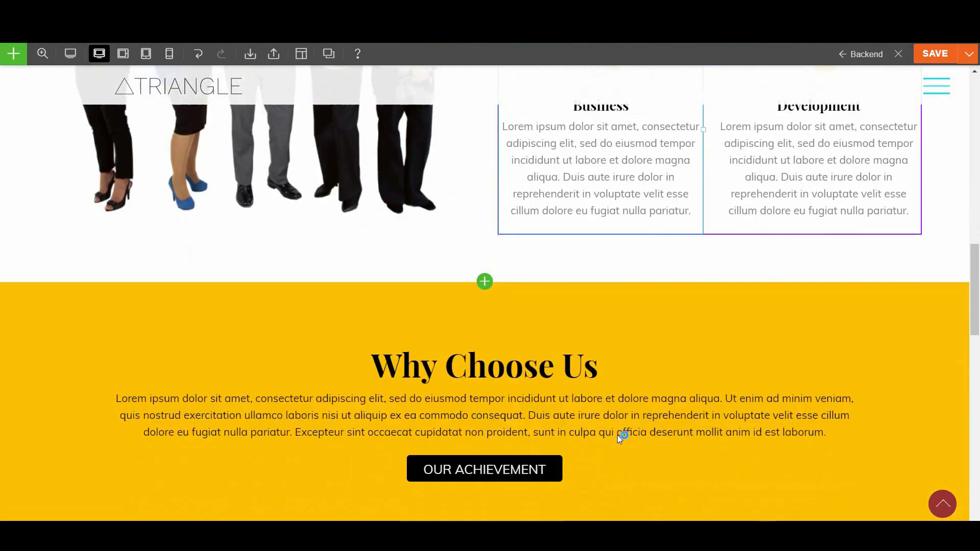
scroll(540, 452, "down", 8)
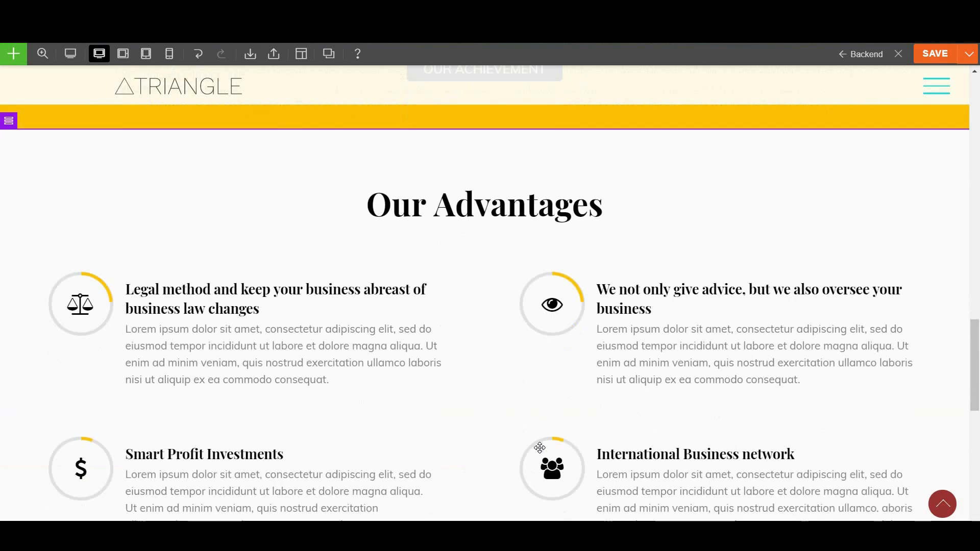
scroll(540, 447, "up", 15)
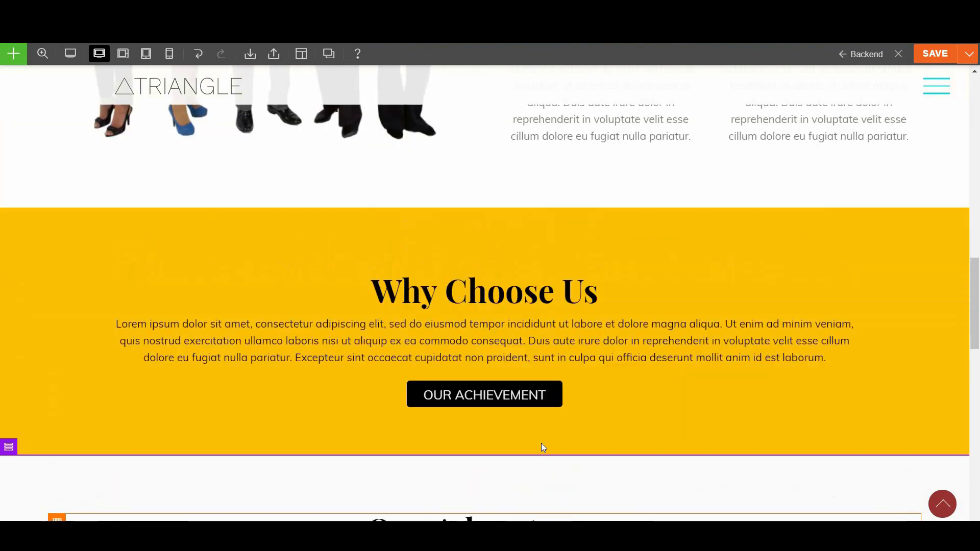
scroll(541, 442, "up", 11)
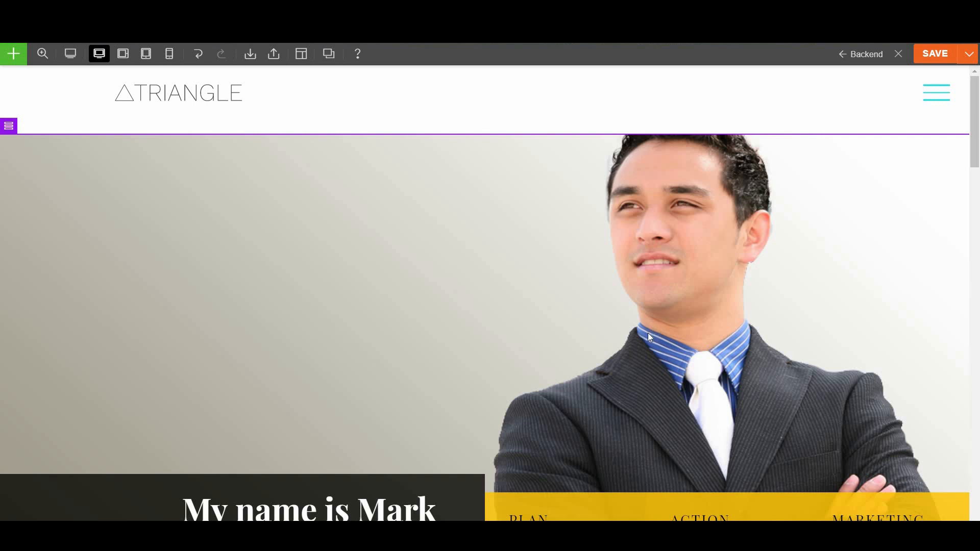
scroll(635, 355, "down", 12)
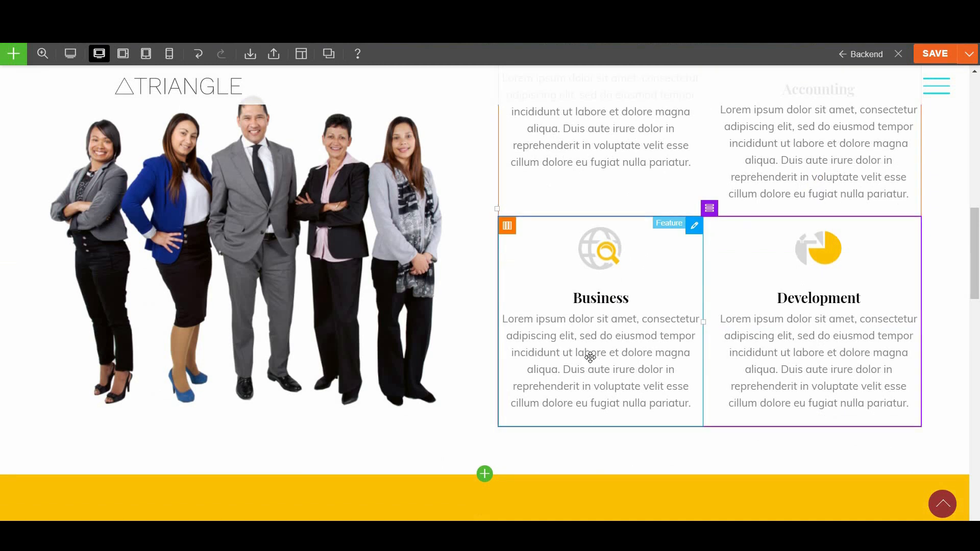
scroll(586, 357, "down", 5)
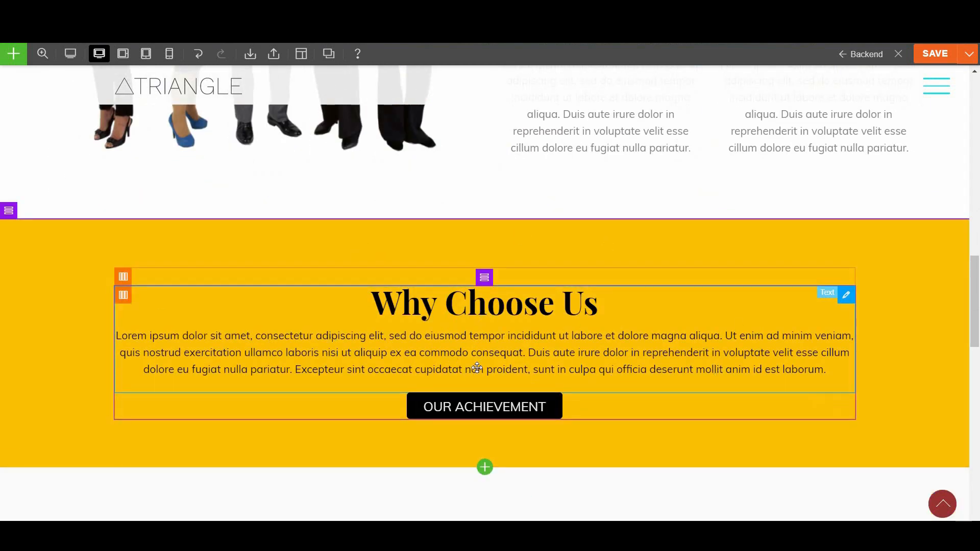
scroll(480, 357, "down", 1)
mouse_move(5, 143)
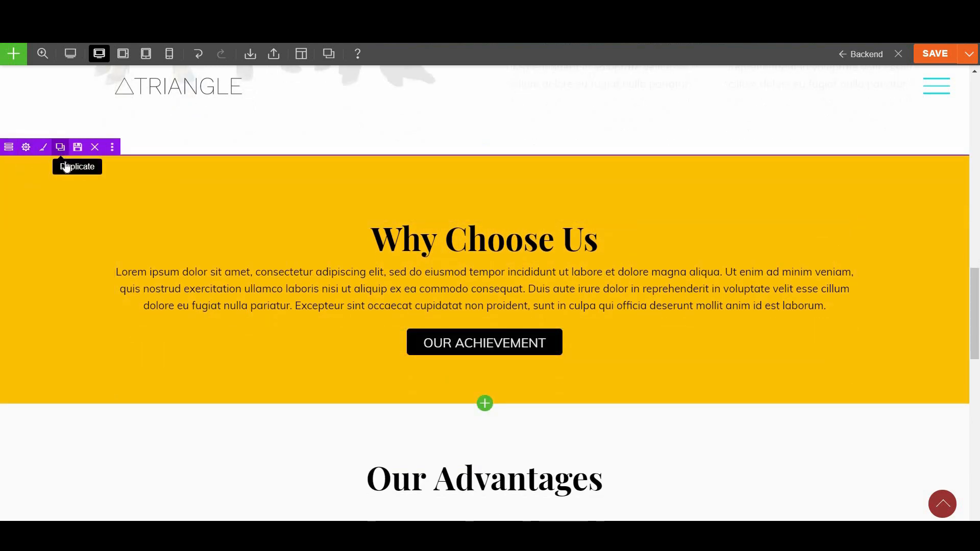
Duplicate the Why Choose Us row
left_click(62, 148)
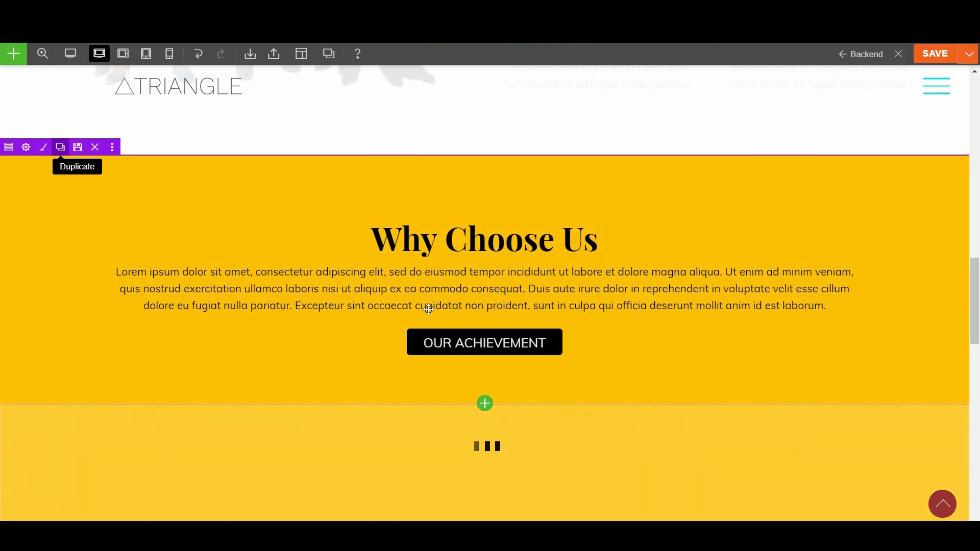
scroll(613, 368, "down", 2)
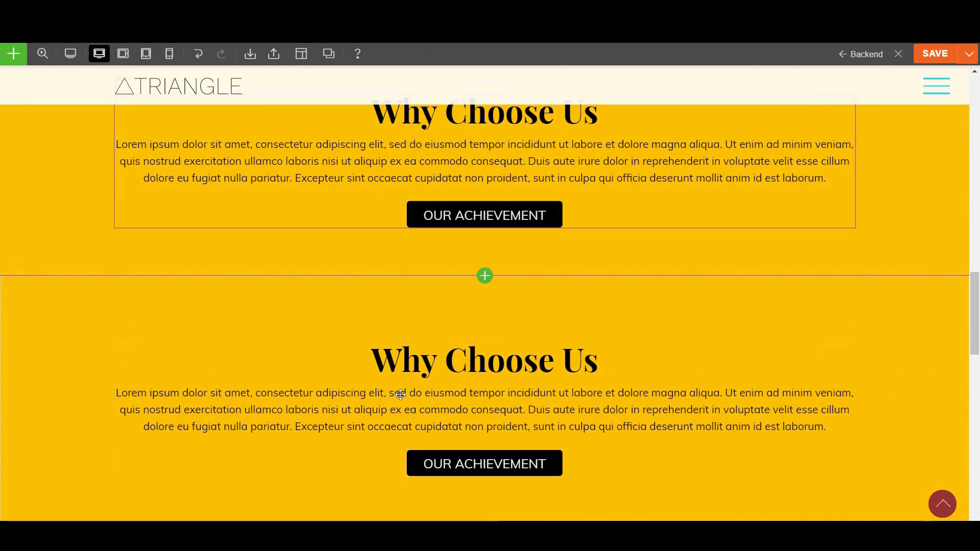
scroll(409, 437, "up", 2)
scroll(429, 418, "down", 3)
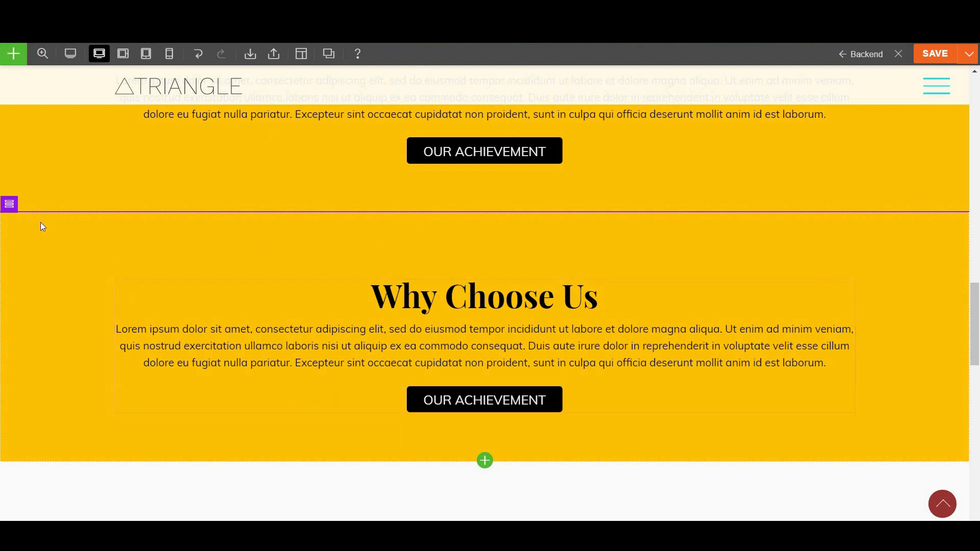
Split the copied row into a two-column layout
left_click(9, 201)
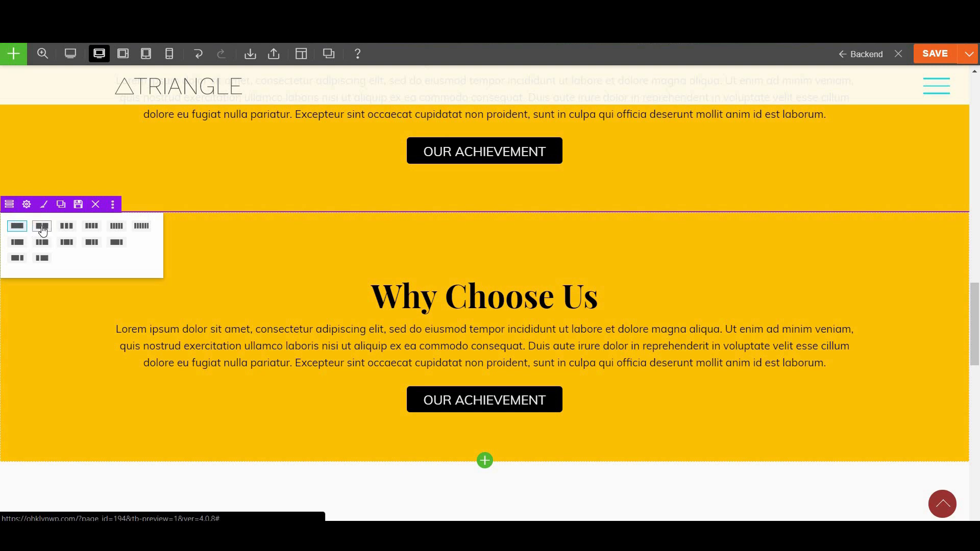
left_click(42, 231)
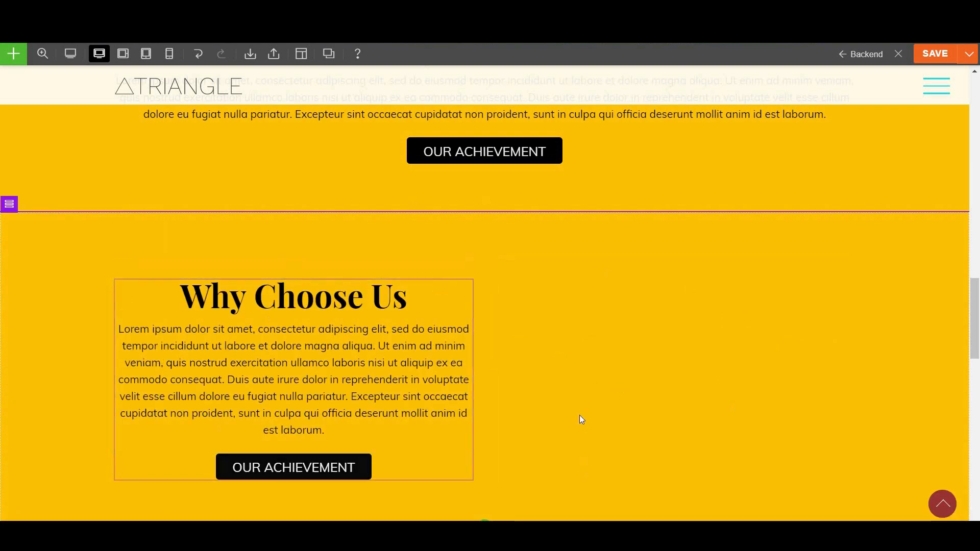
scroll(579, 417, "down", 1)
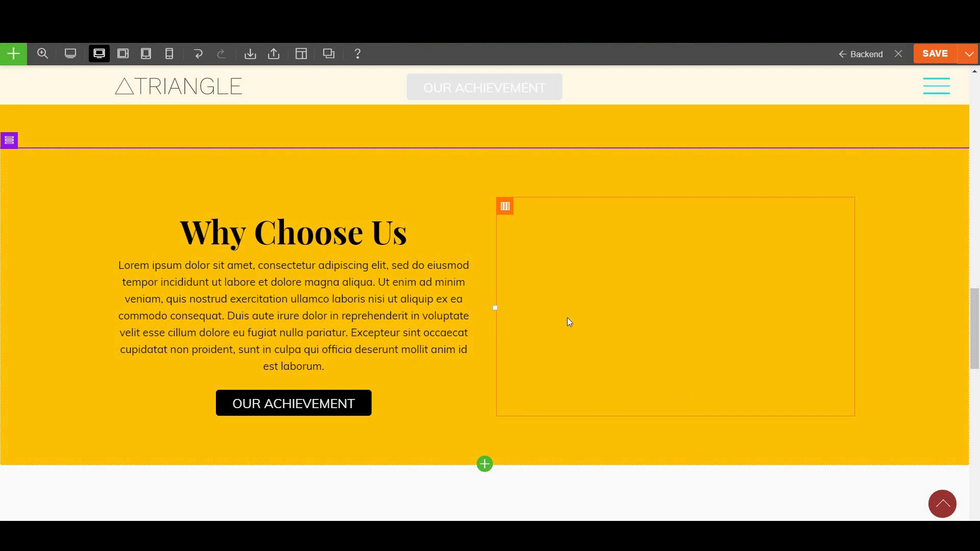
Put an Image module in the empty right column showing the desk-and-flowers photo
left_click(485, 464)
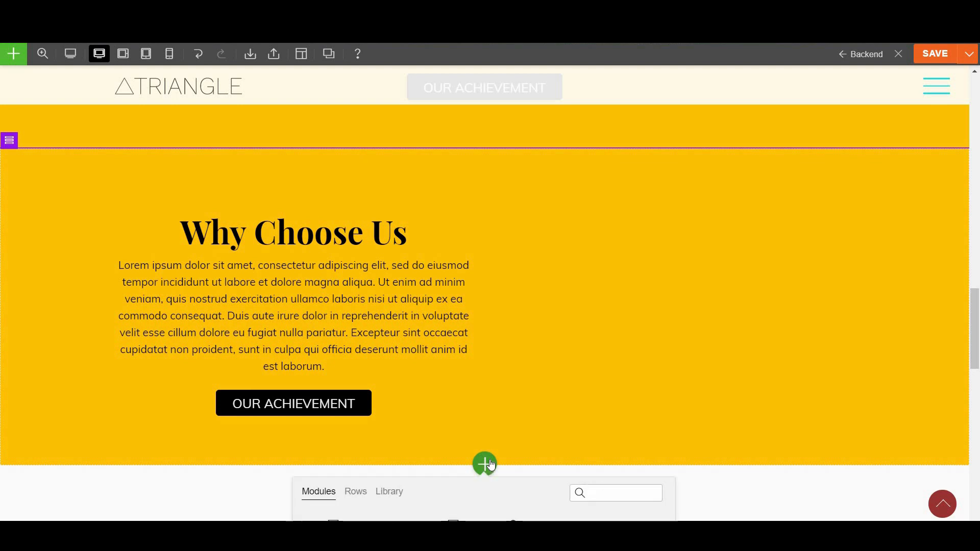
scroll(477, 424, "down", 1)
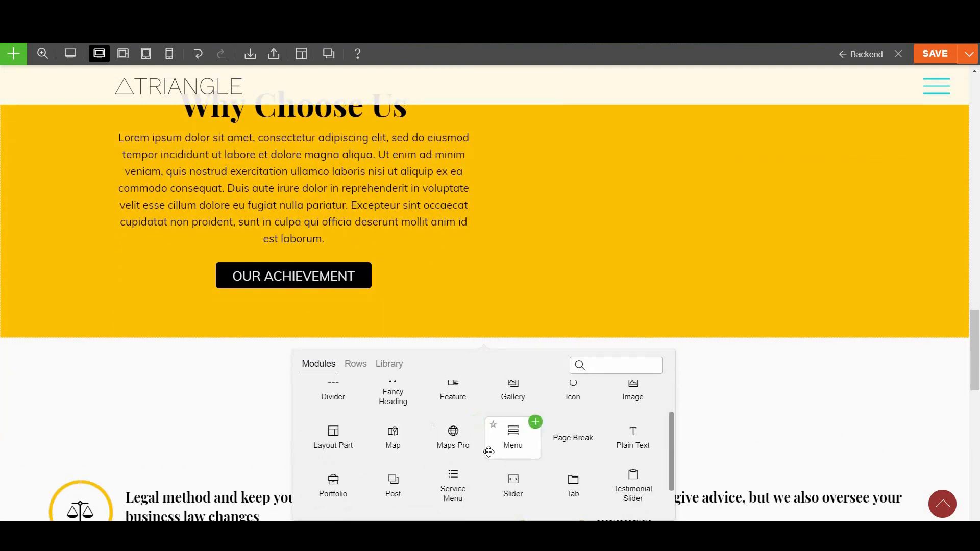
scroll(561, 450, "up", 1)
left_click_drag(662, 206, 664, 207)
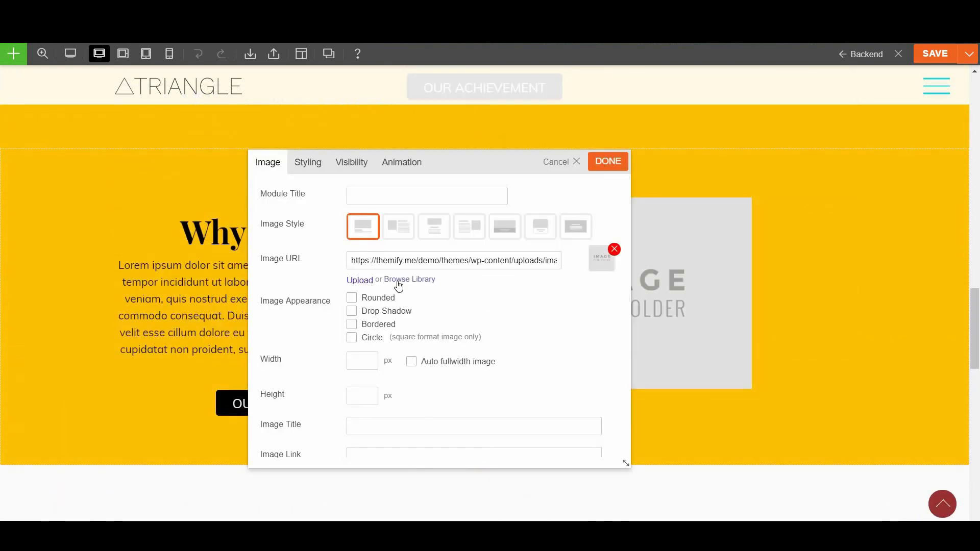
left_click(433, 285)
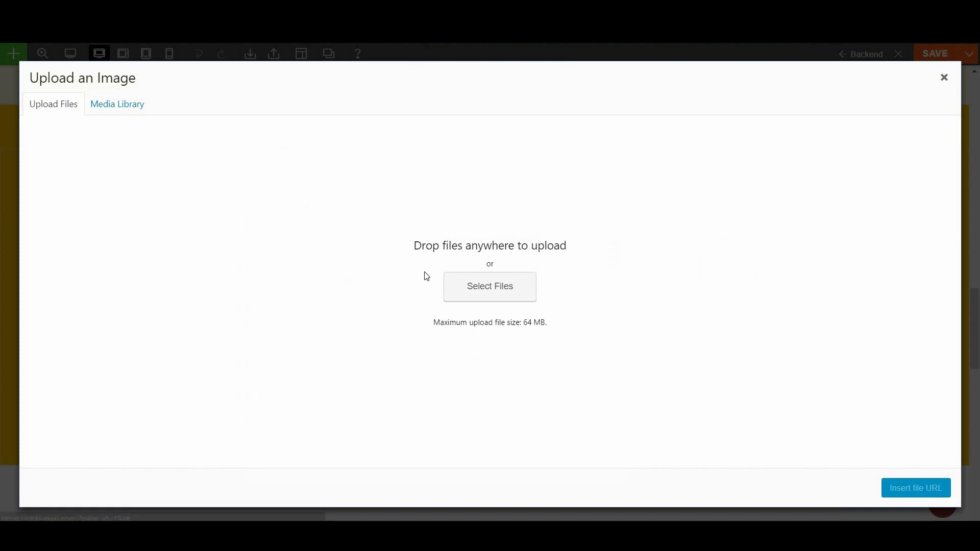
left_click(128, 105)
left_click(470, 206)
left_click(898, 487)
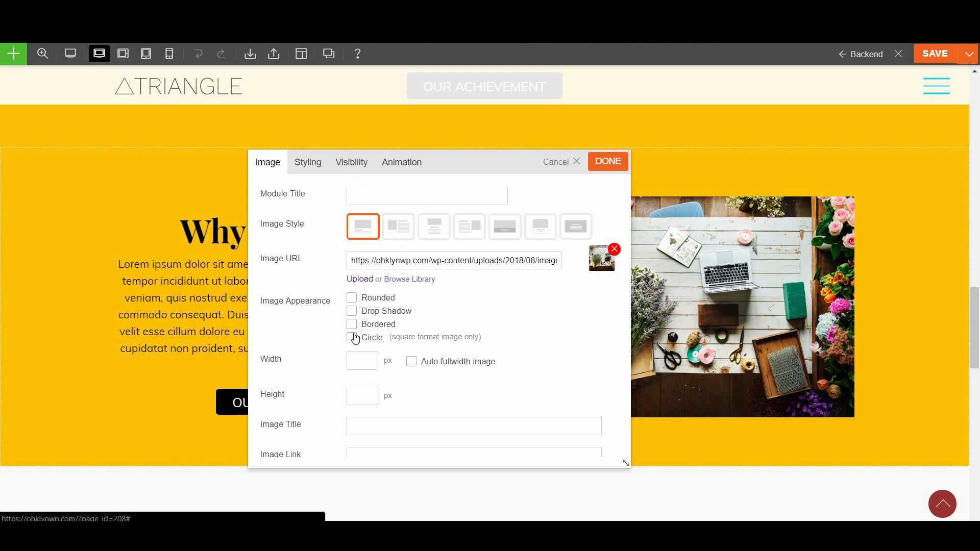
Set the image height to 500 with no border or circle crop, and apply
left_click(352, 311)
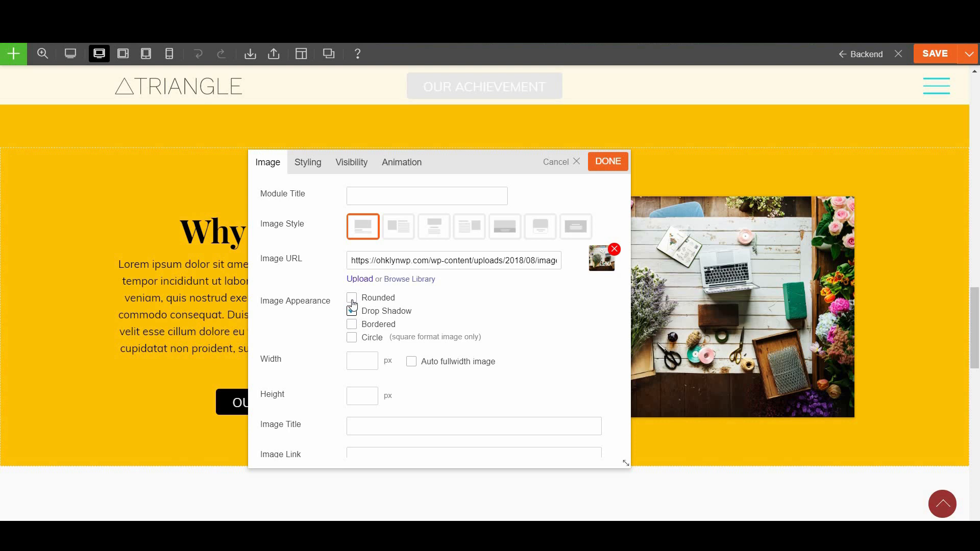
left_click(353, 324)
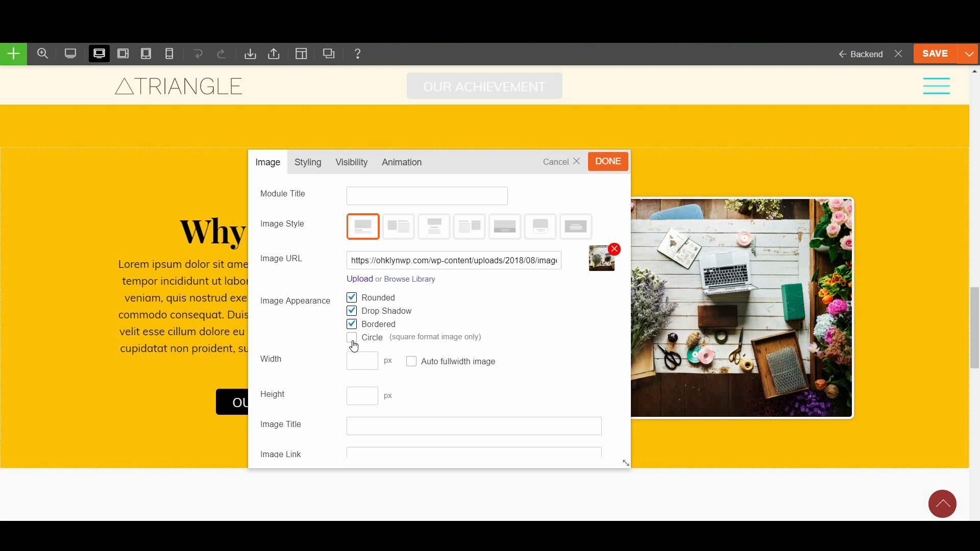
left_click(353, 338)
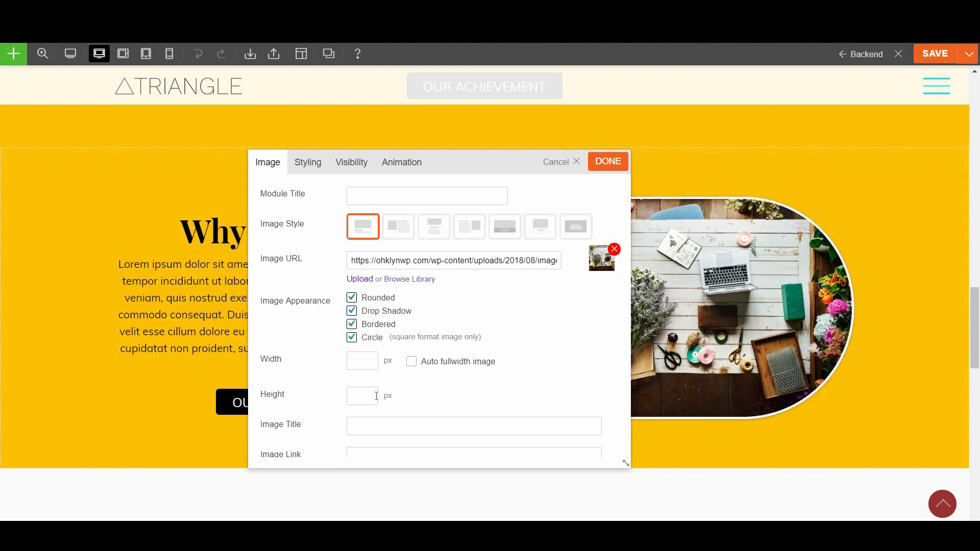
type("500")
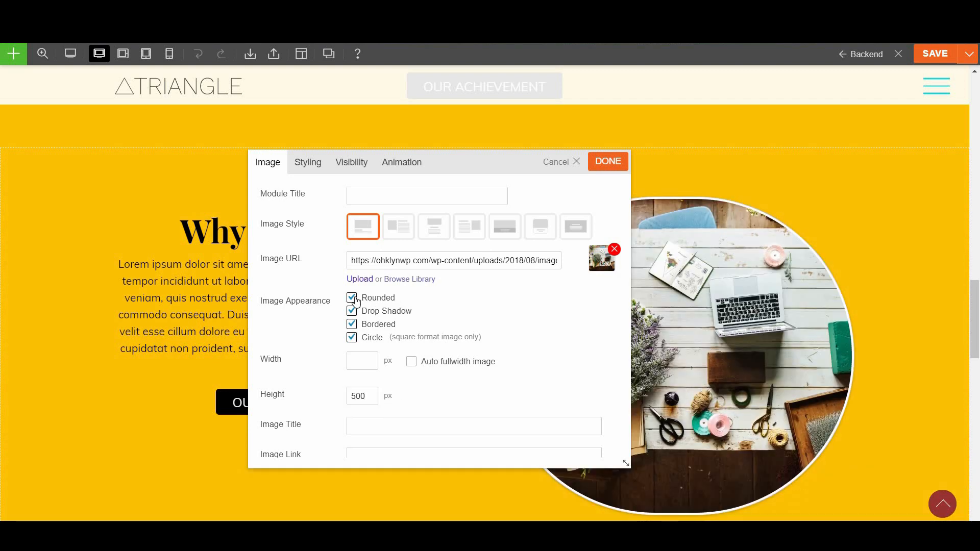
left_click(352, 324)
left_click(351, 338)
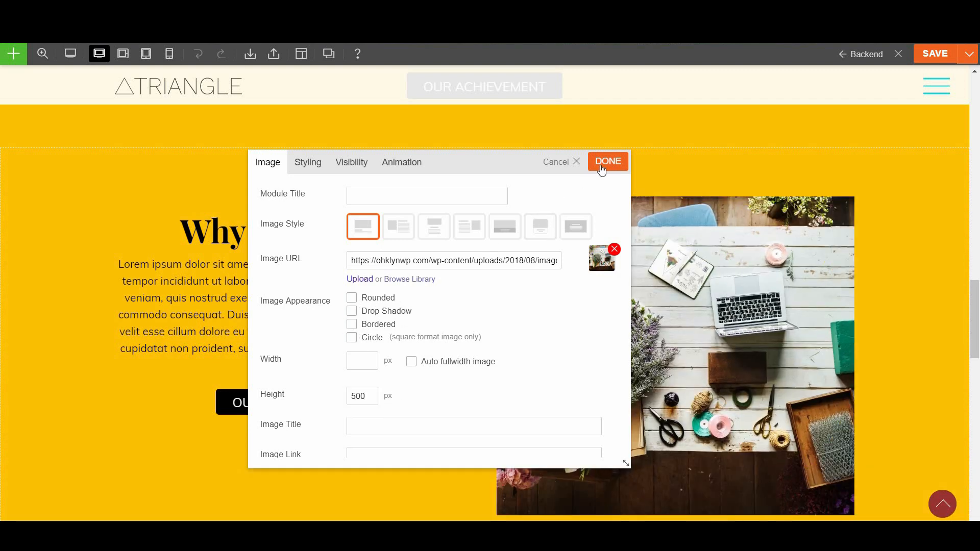
left_click(607, 163)
scroll(369, 336, "up", 7)
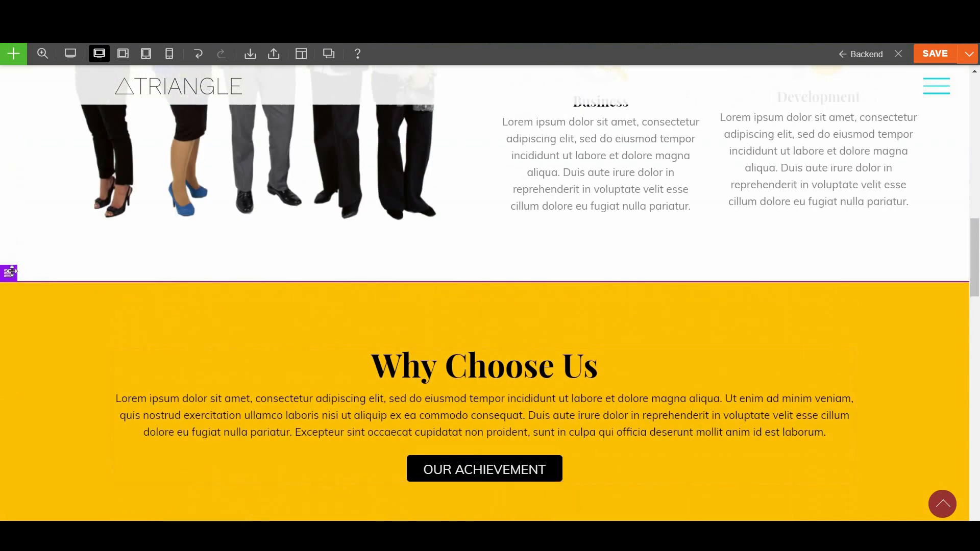
Delete the original full-width Why Choose Us row
mouse_move(11, 271)
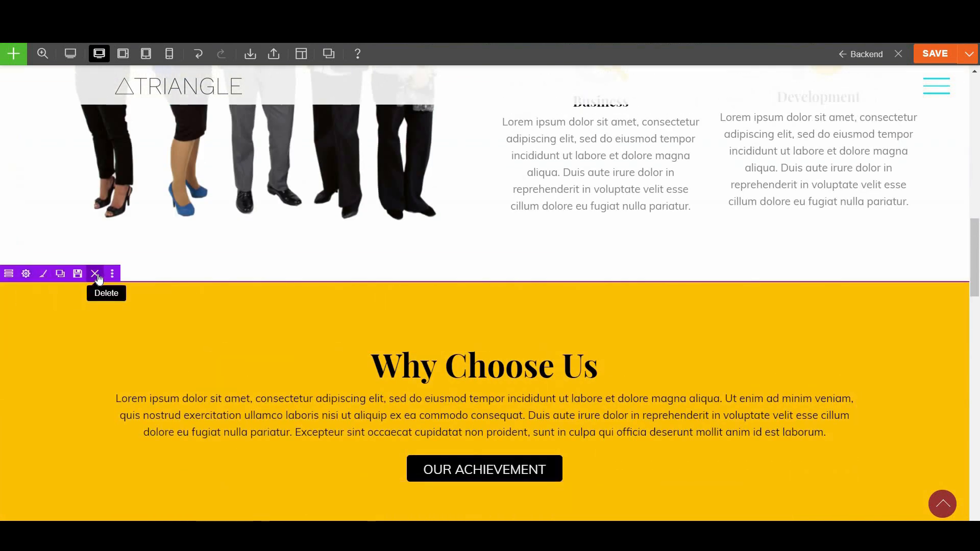
left_click(94, 273)
left_click(551, 103)
scroll(526, 311, "down", 7)
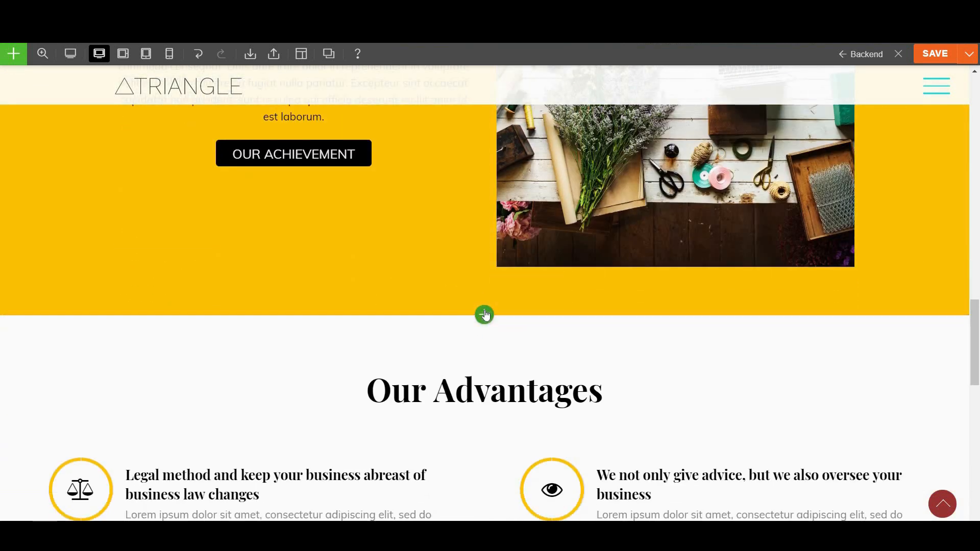
Add a Contact module above Our Advantages, then discard it
left_click(484, 322)
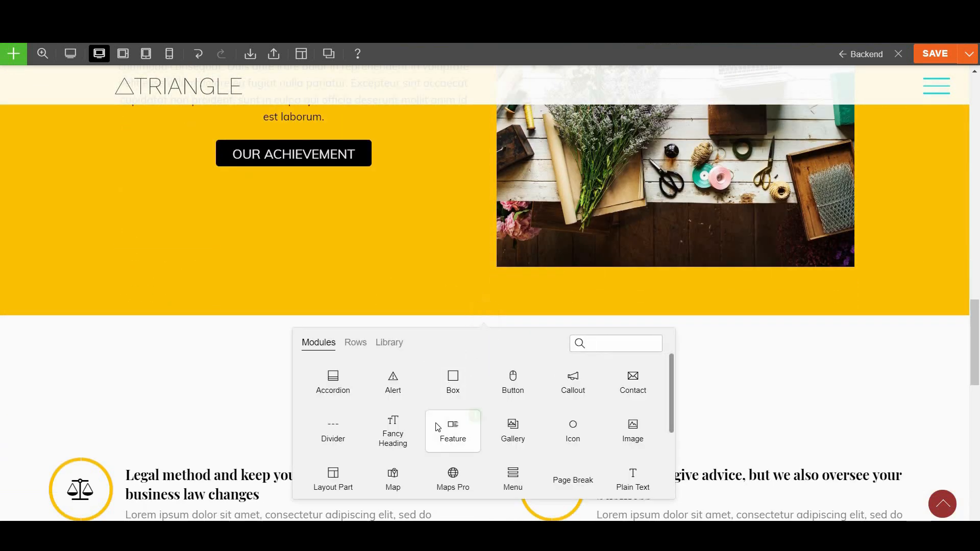
left_click_drag(475, 364, 433, 333)
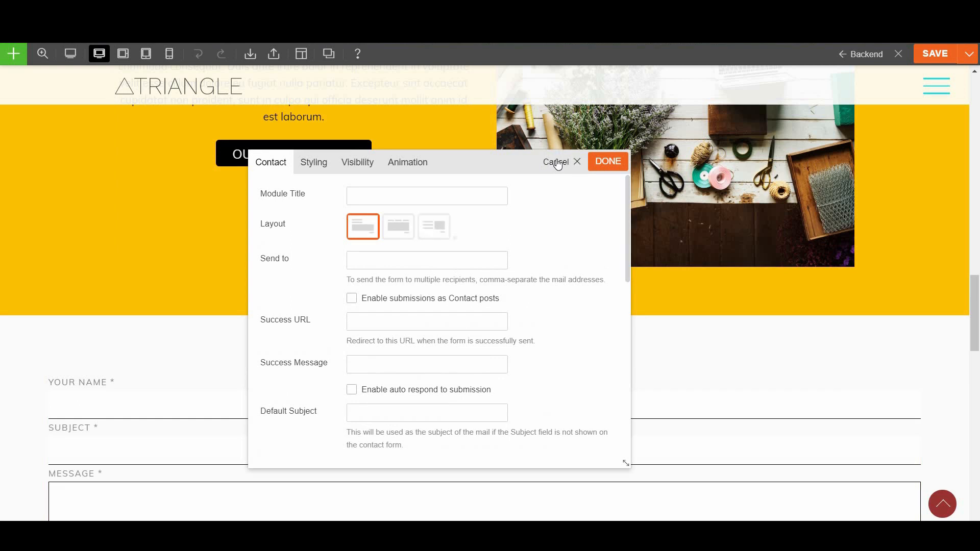
left_click(558, 164)
left_click(22, 56)
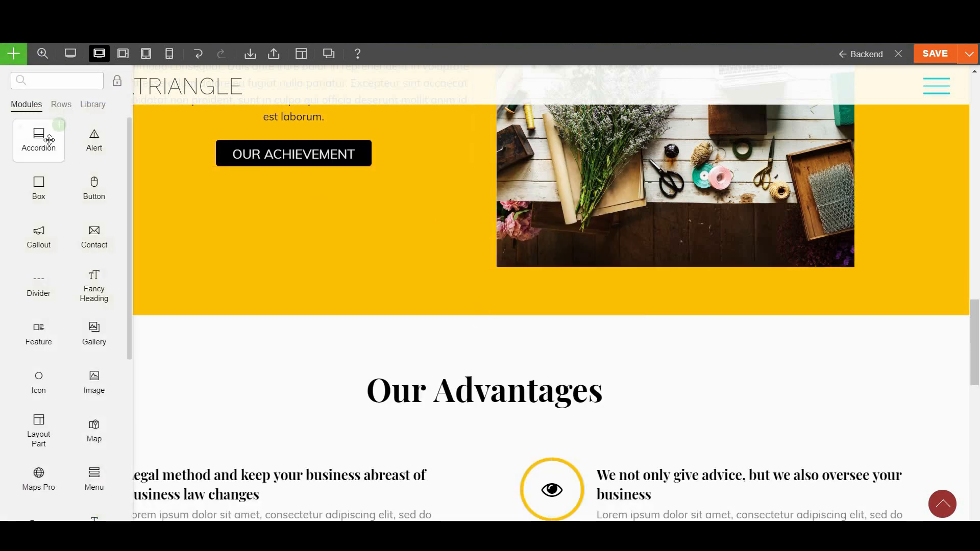
Insert the Action Buttons - 3 Columns prebuilt row below the yellow section
left_click(61, 105)
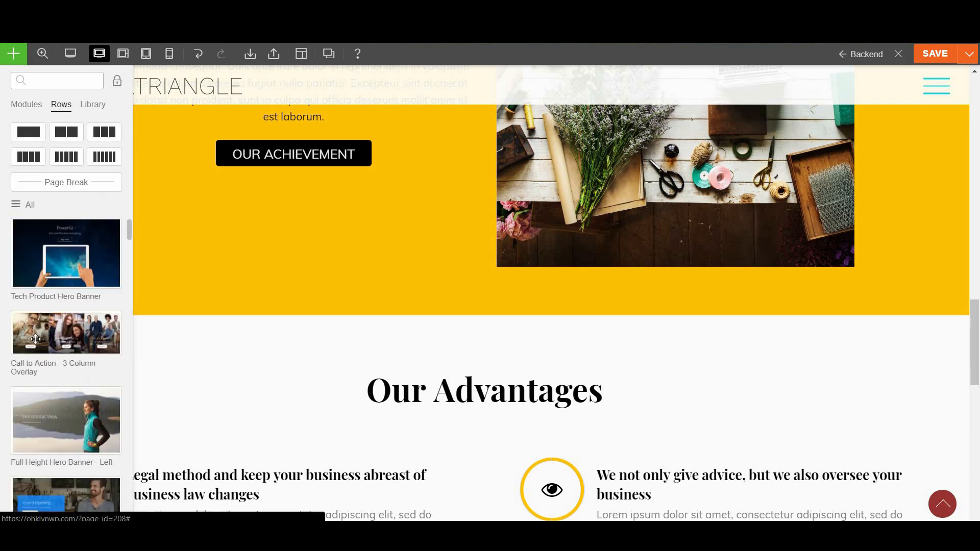
scroll(33, 329, "down", 6)
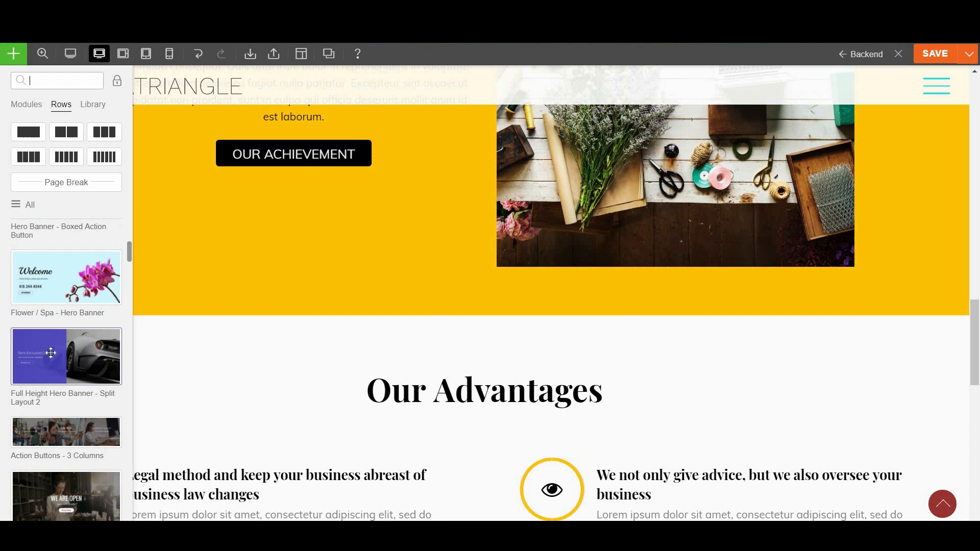
left_click_drag(56, 440, 472, 213)
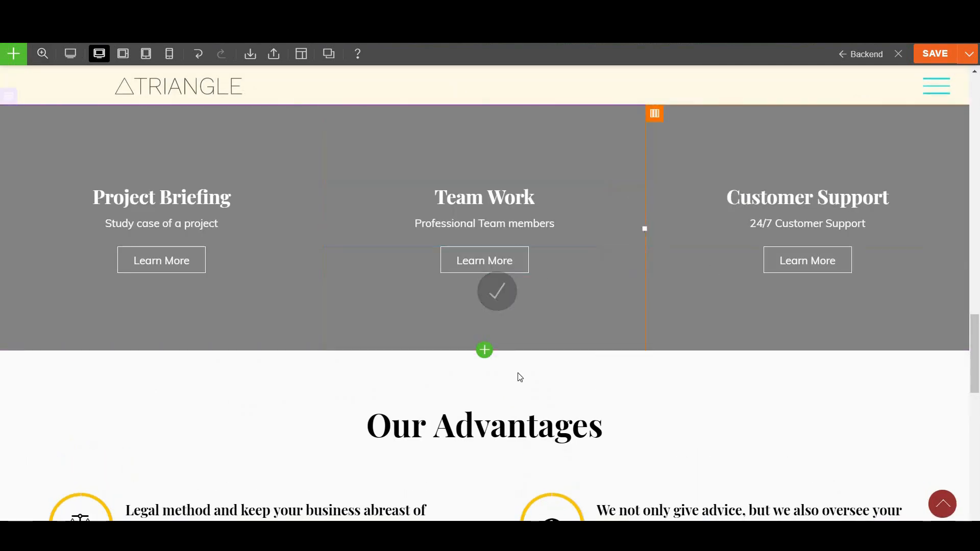
scroll(580, 348, "up", 1)
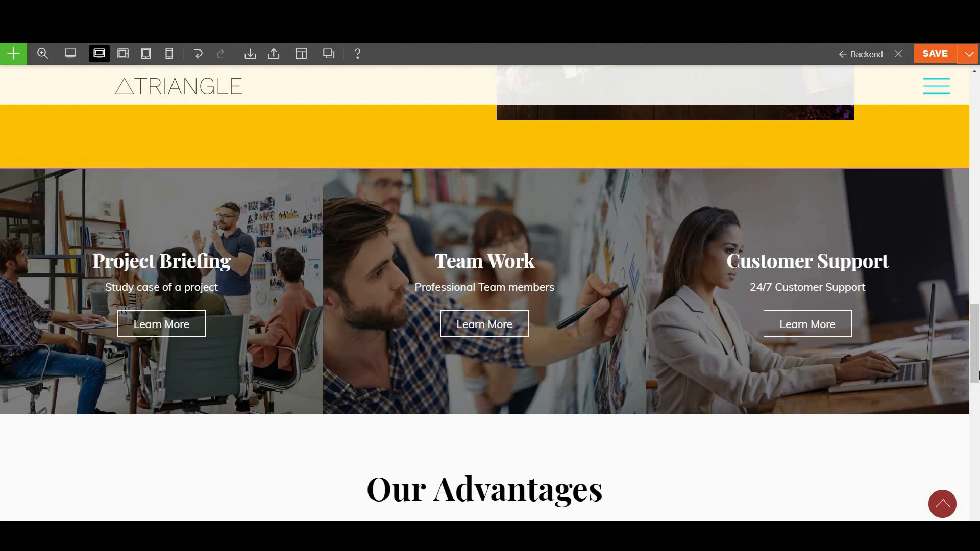
Save the page and return to the WordPress backend editor
left_click_drag(975, 308, 978, 77)
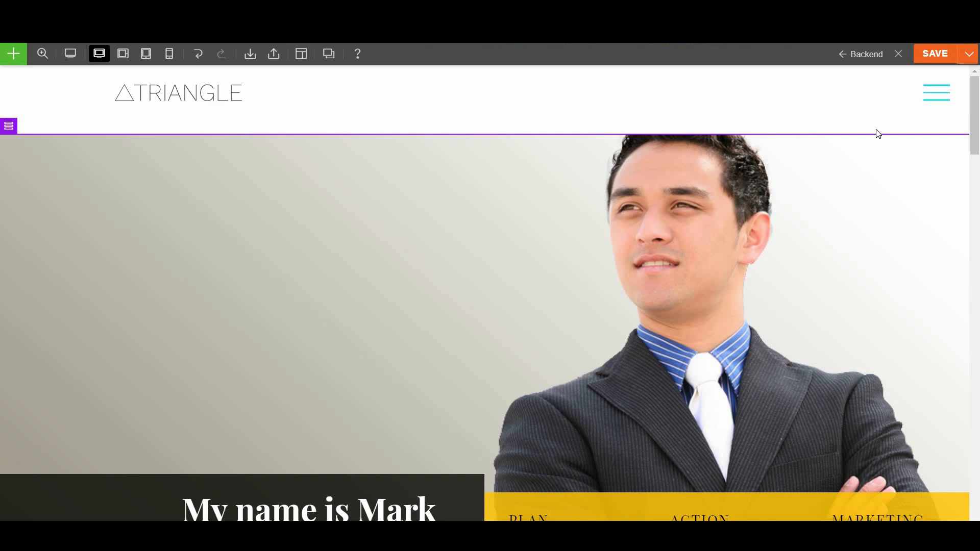
left_click(928, 59)
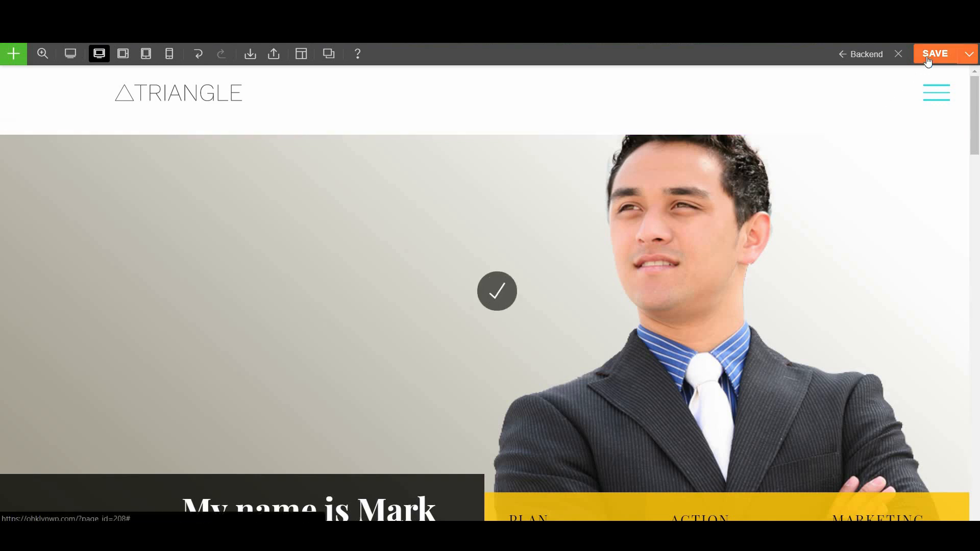
left_click(856, 56)
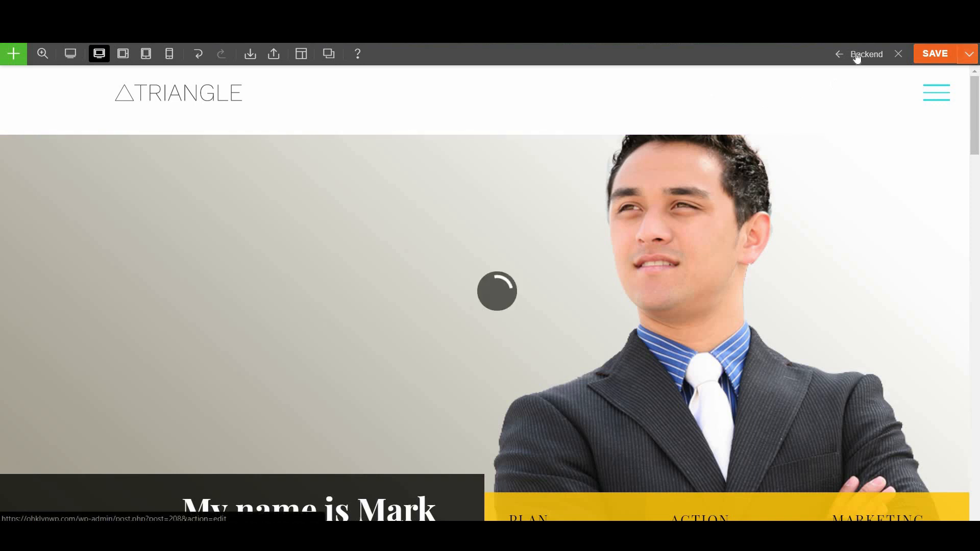
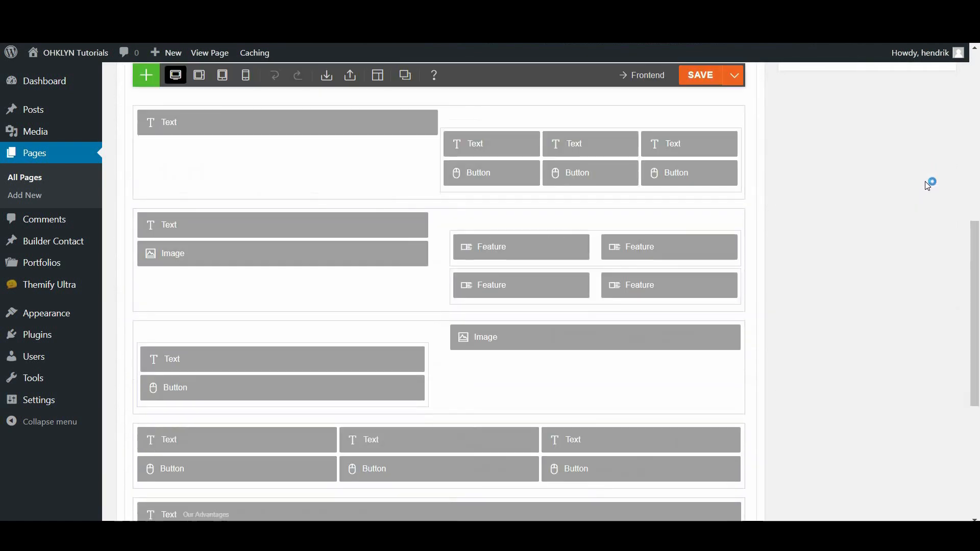
Publish the Home page from the top of its editor
scroll(925, 182, "up", 9)
left_click(929, 262)
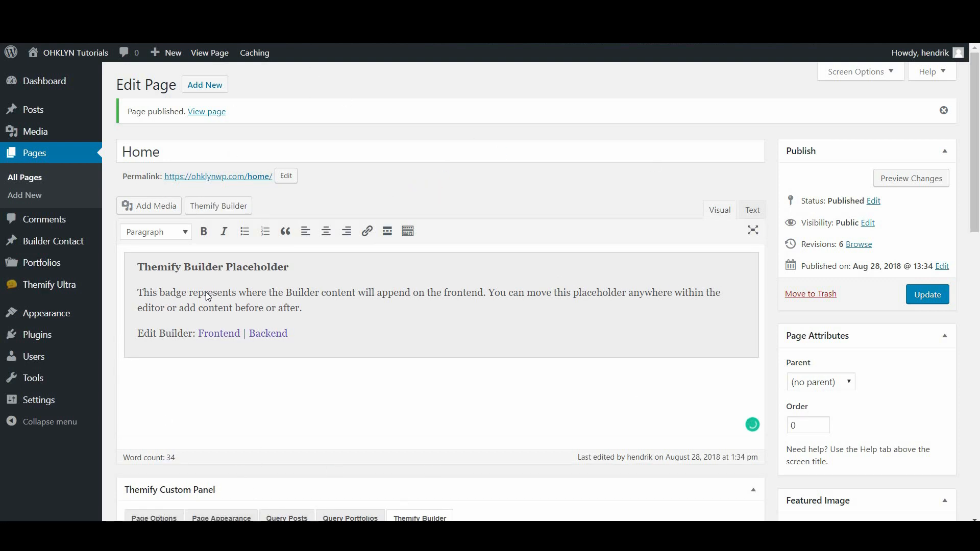
Set Reading to a static homepage of Home, save, and view all pages
mouse_move(61, 404)
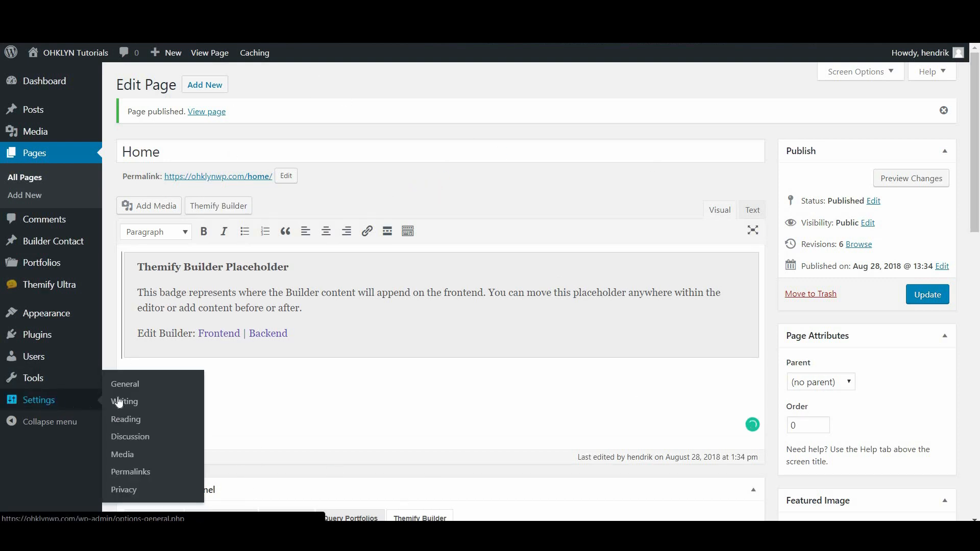
left_click(134, 424)
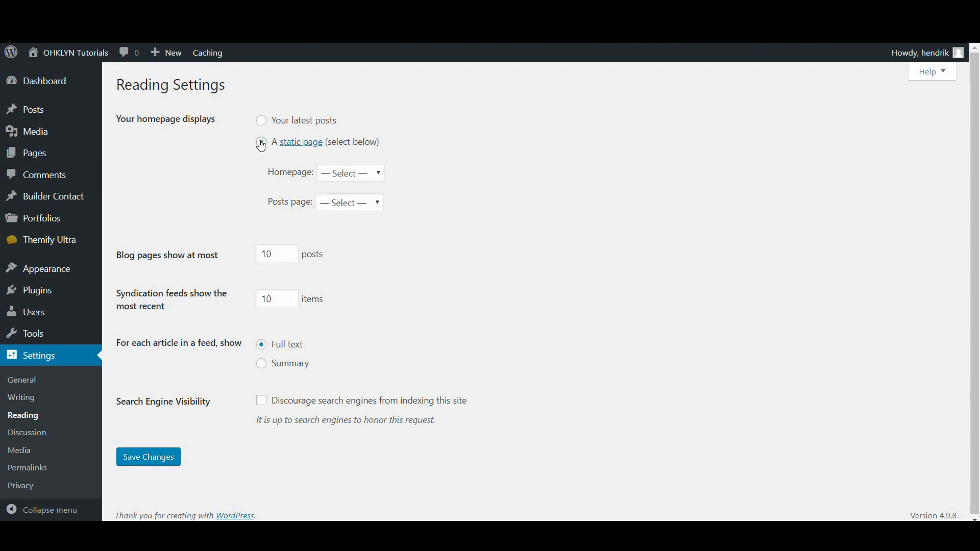
left_click(363, 177)
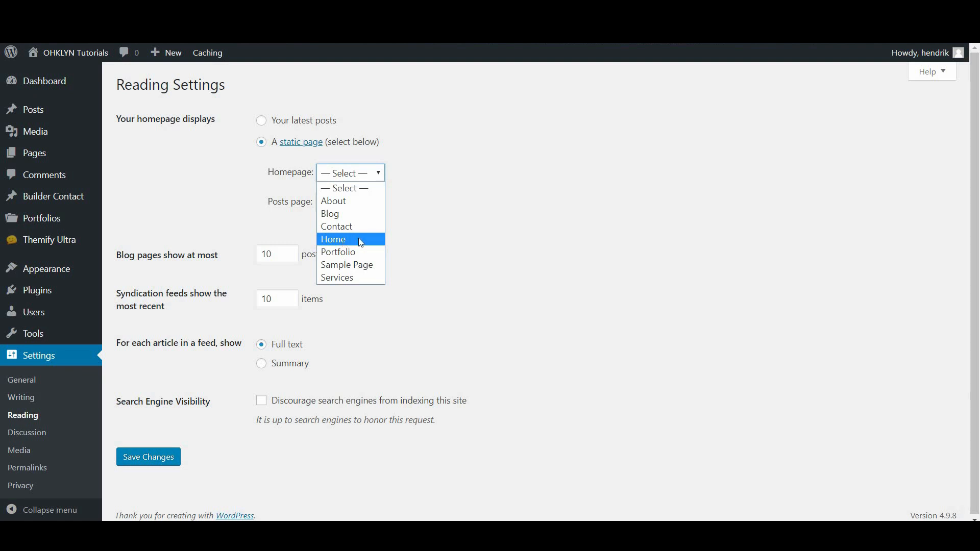
left_click(343, 240)
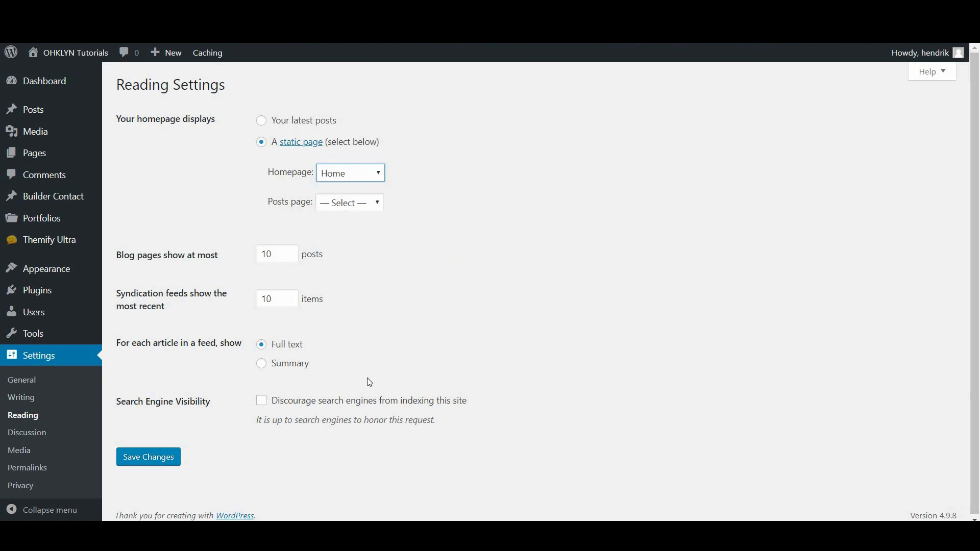
left_click(162, 462)
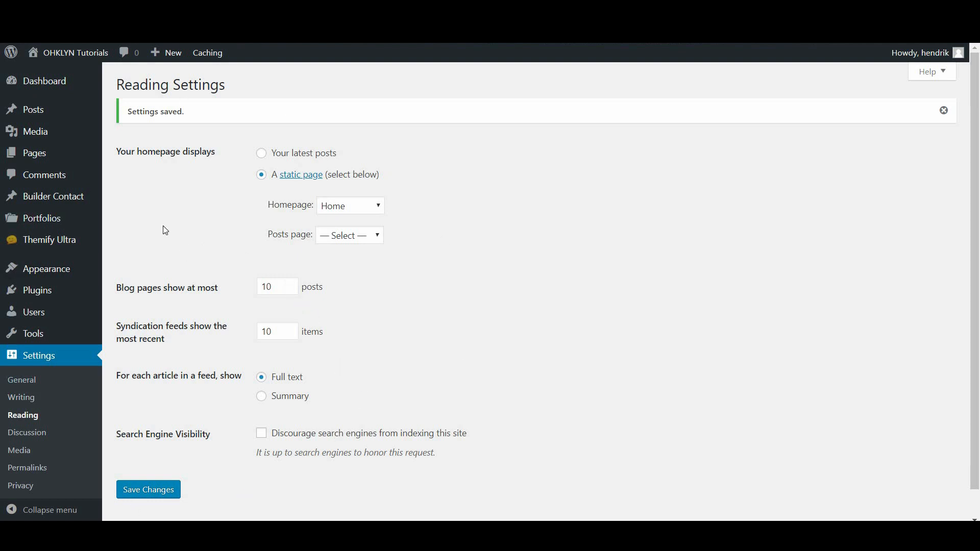
mouse_move(52, 156)
left_click(127, 157)
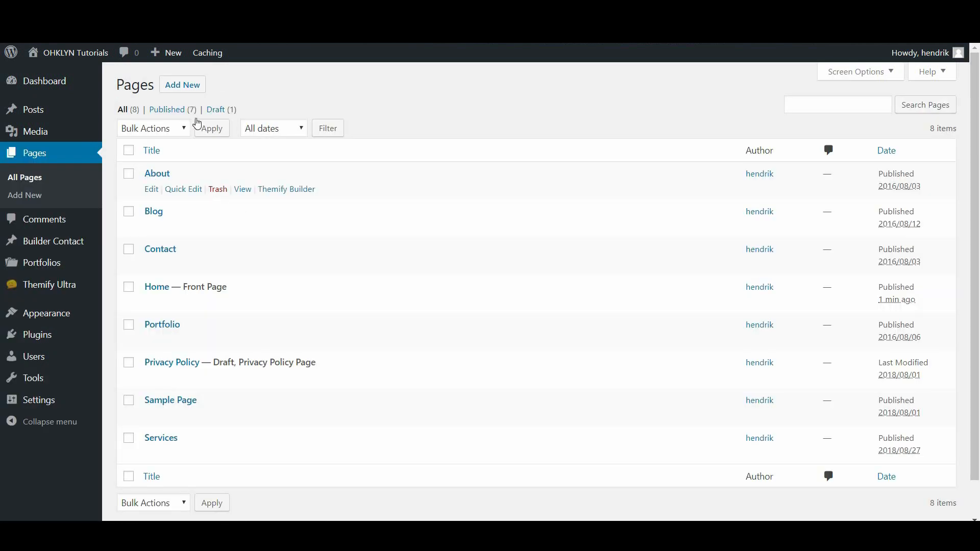
Save a draft page 'Test' with No Sidebar and hidden title, then open Themify Builder
left_click(192, 90)
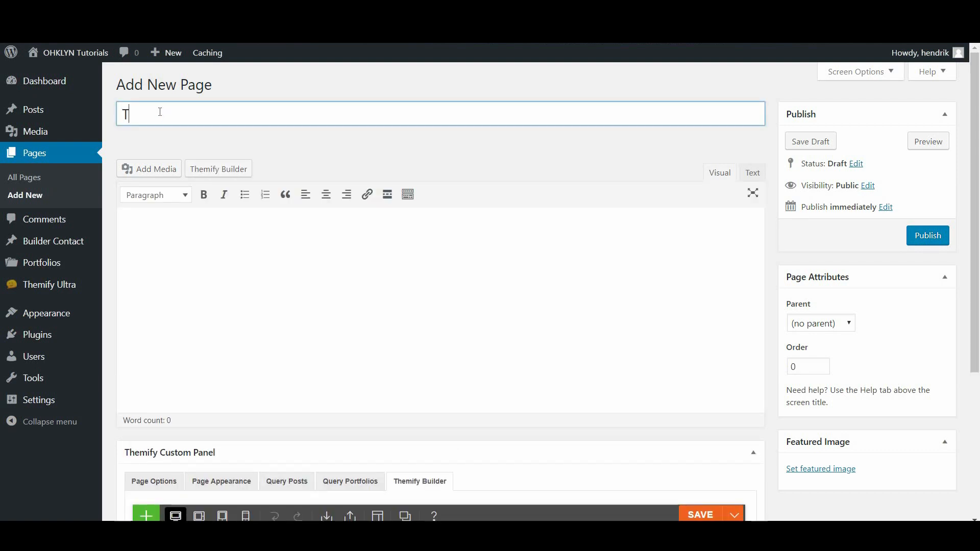
left_click(344, 146)
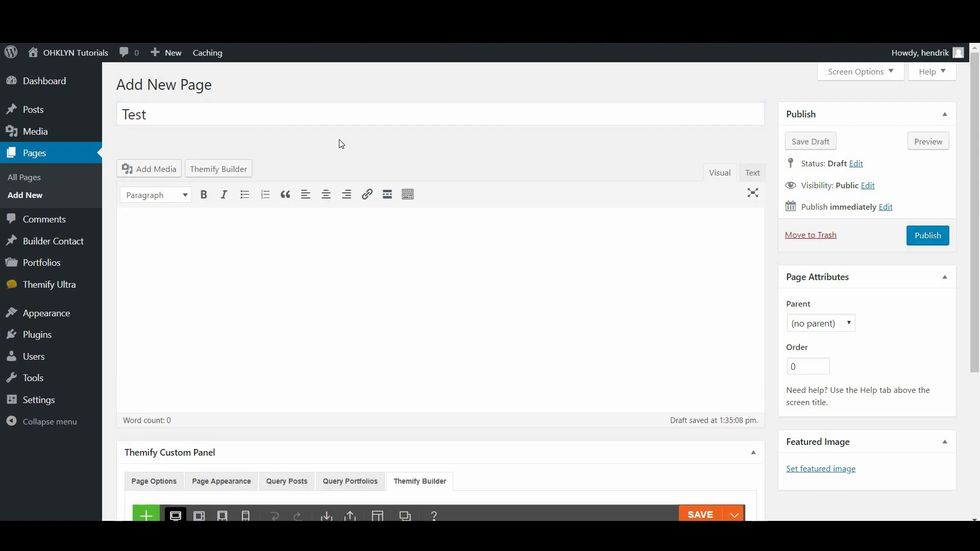
scroll(340, 146, "down", 4)
left_click(153, 271)
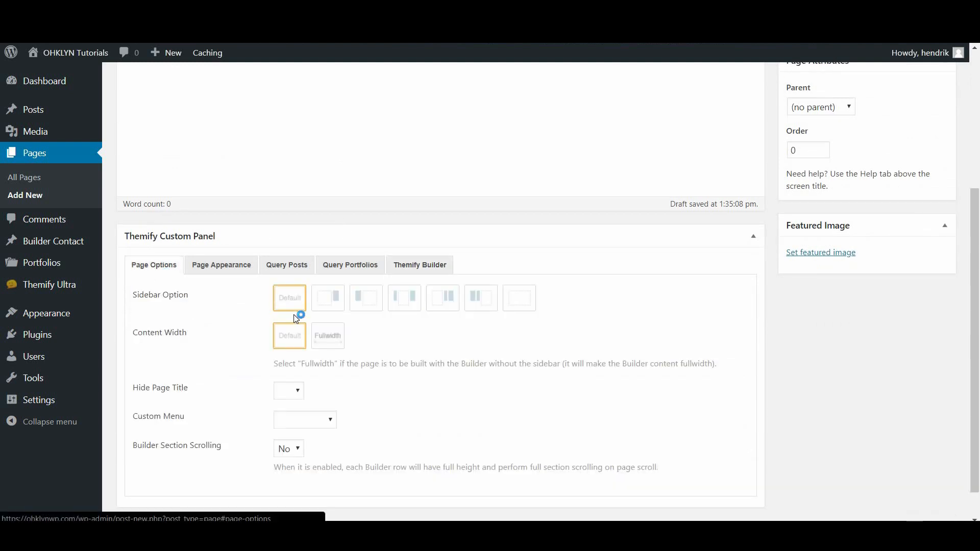
left_click(519, 305)
left_click(298, 396)
left_click(295, 414)
scroll(574, 356, "up", 4)
left_click(822, 146)
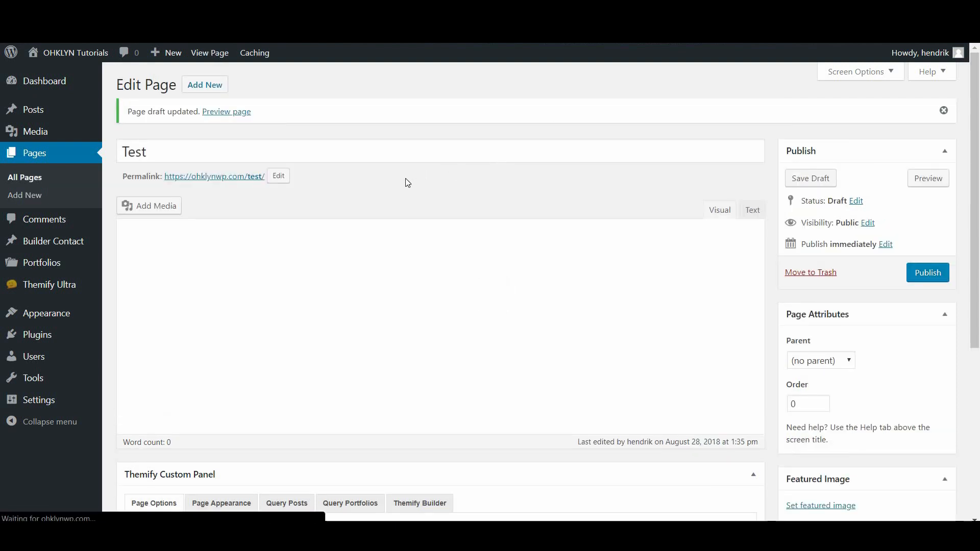
left_click(227, 210)
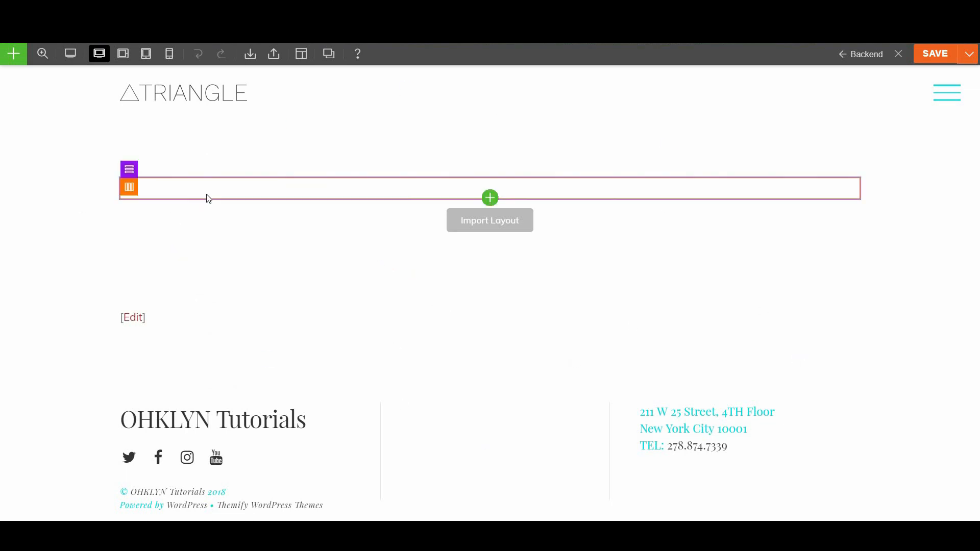
Add the Full Height Hero Banner - Center prebuilt row to the empty page
left_click(490, 198)
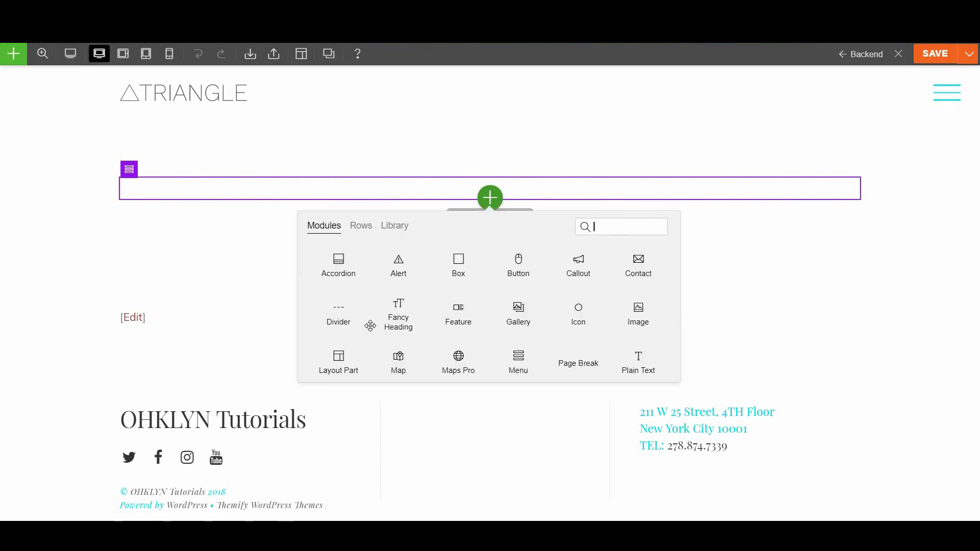
left_click(16, 56)
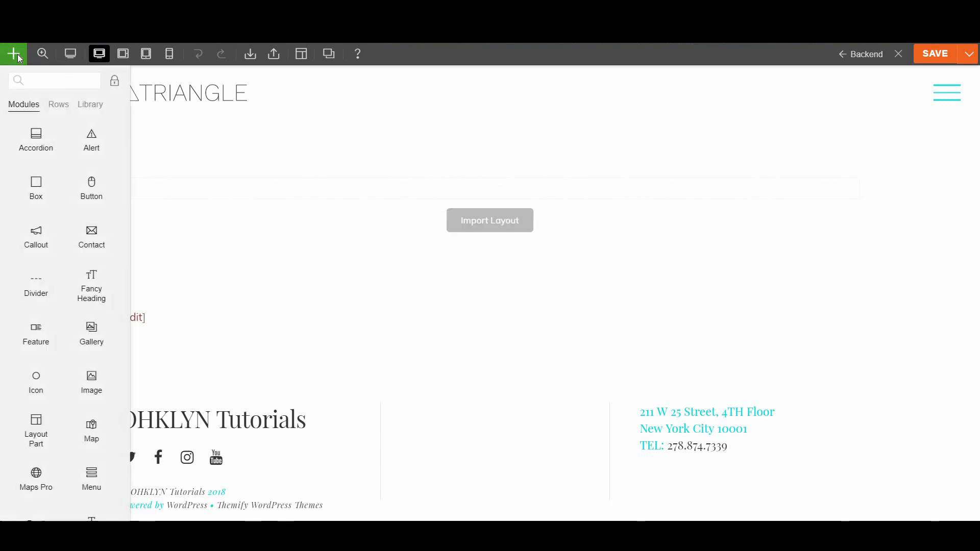
left_click(61, 105)
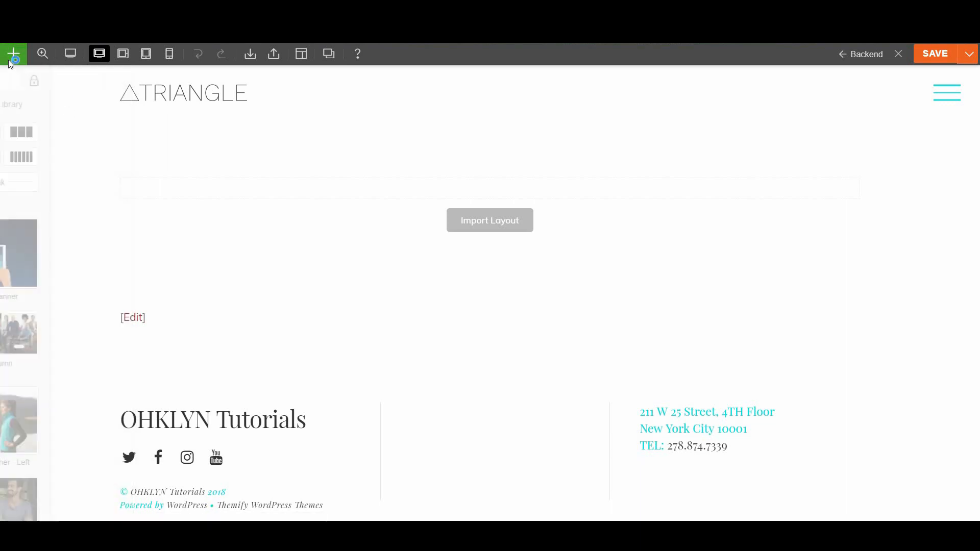
scroll(60, 296, "down", 5)
scroll(59, 296, "down", 10)
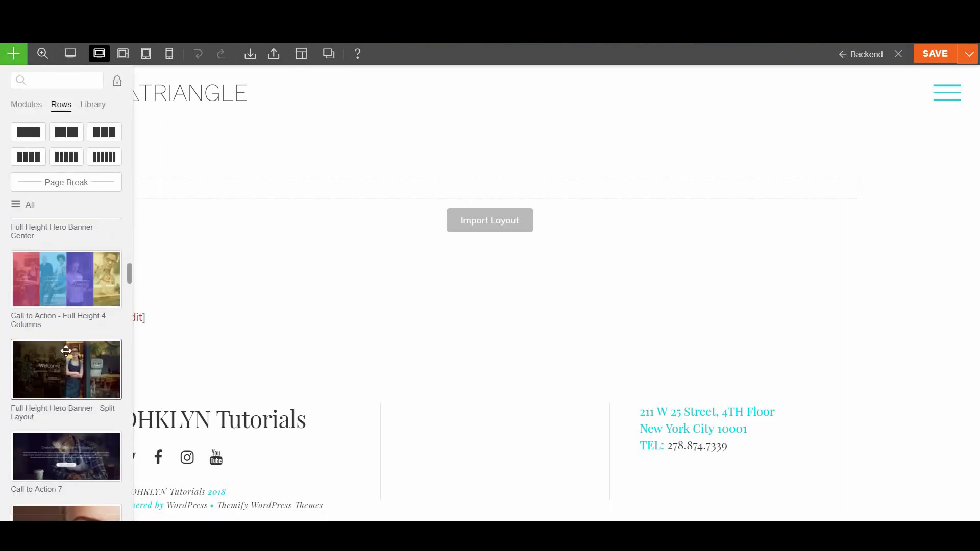
scroll(67, 343, "up", 3)
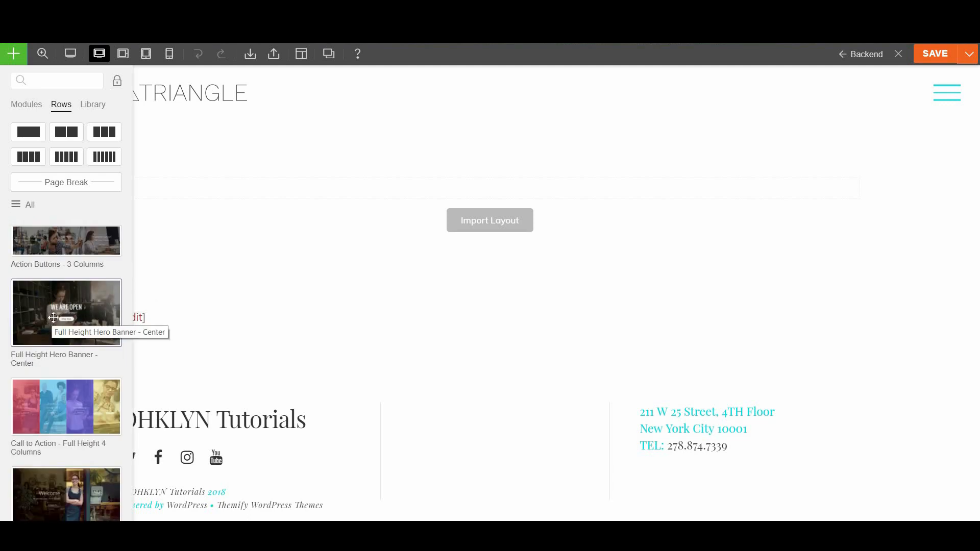
left_click_drag(55, 318, 461, 130)
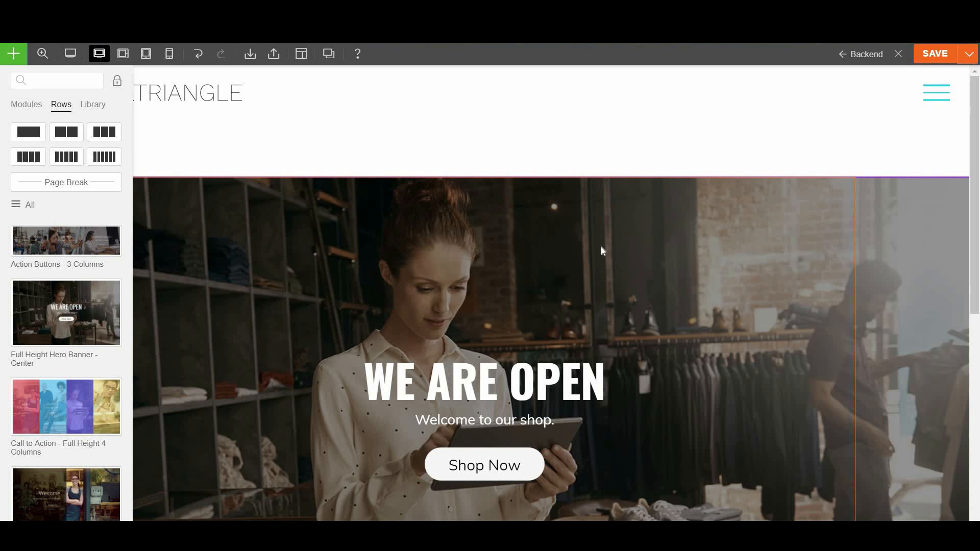
Replace the banner heading 'WE ARE OPEN' with the owner's 'I AM' name line
scroll(473, 276, "down", 1)
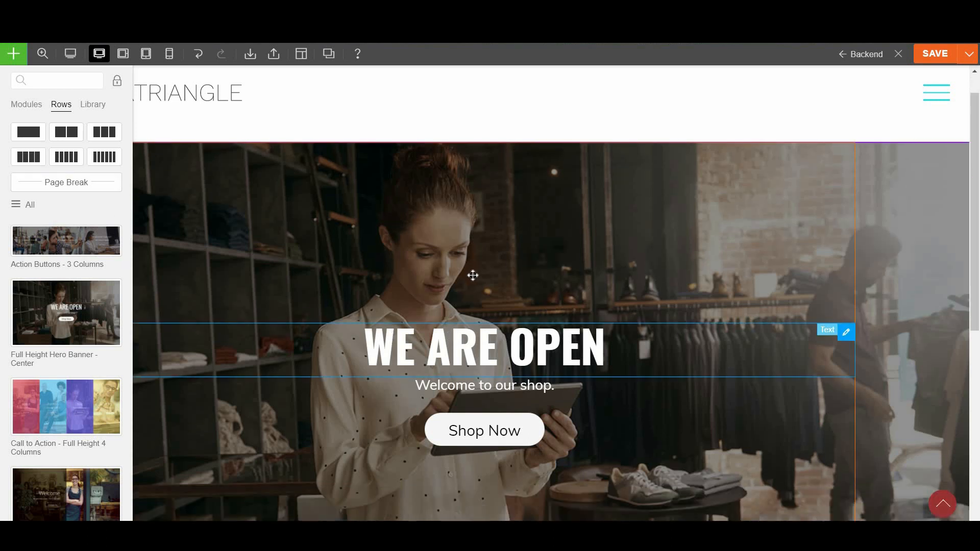
scroll(473, 275, "down", 3)
left_click(468, 260)
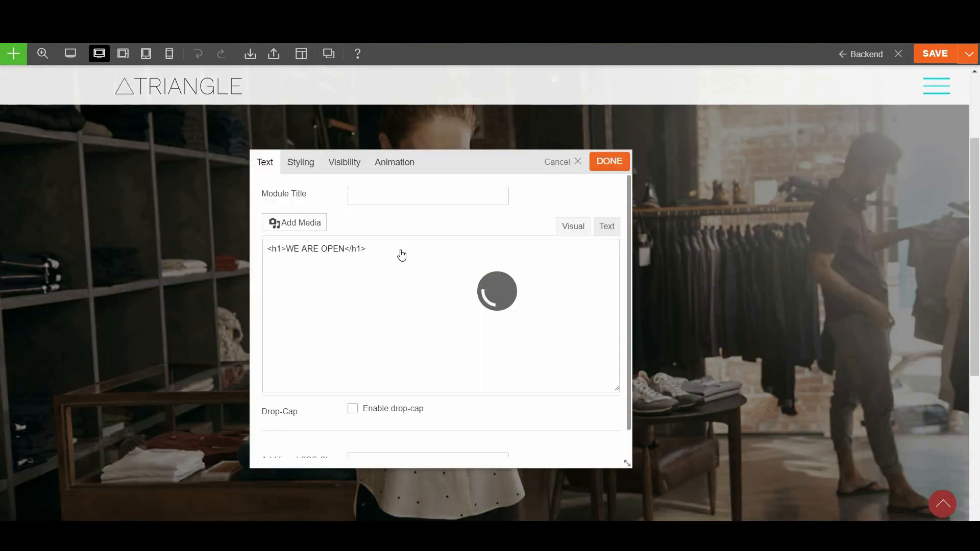
left_click_drag(427, 291, 275, 292)
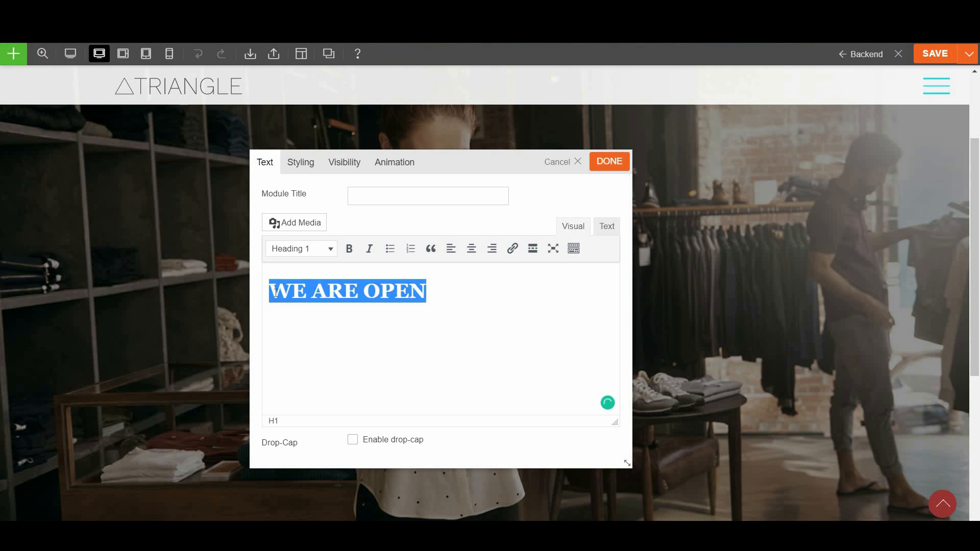
type("I AM TOMAS")
left_click(610, 161)
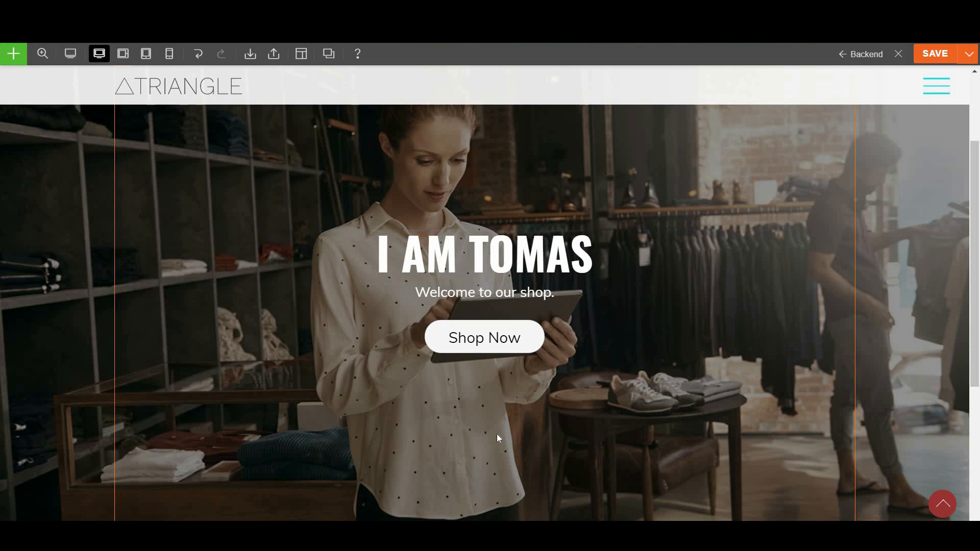
scroll(408, 486, "down", 6)
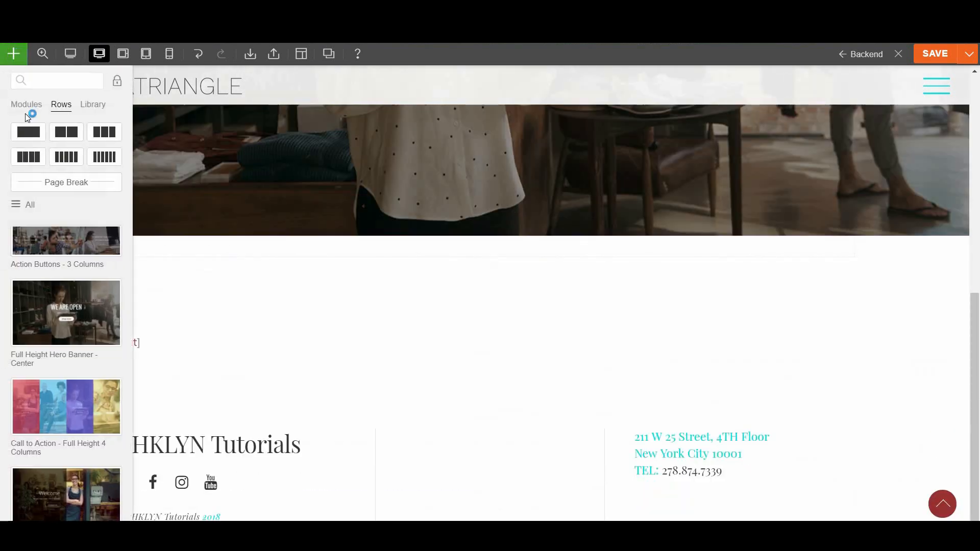
scroll(74, 407, "down", 10)
scroll(74, 408, "down", 10)
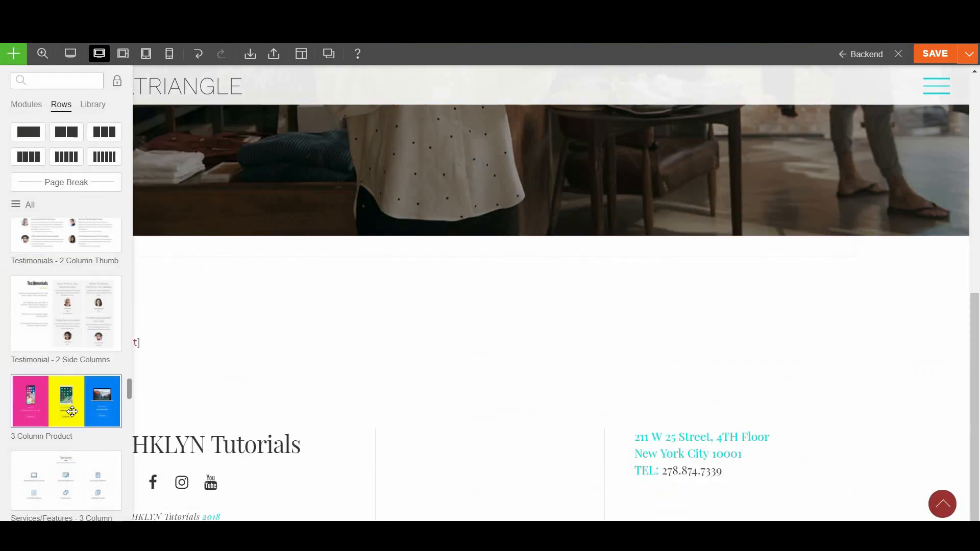
scroll(62, 288, "up", 2)
left_click_drag(61, 287, 484, 397)
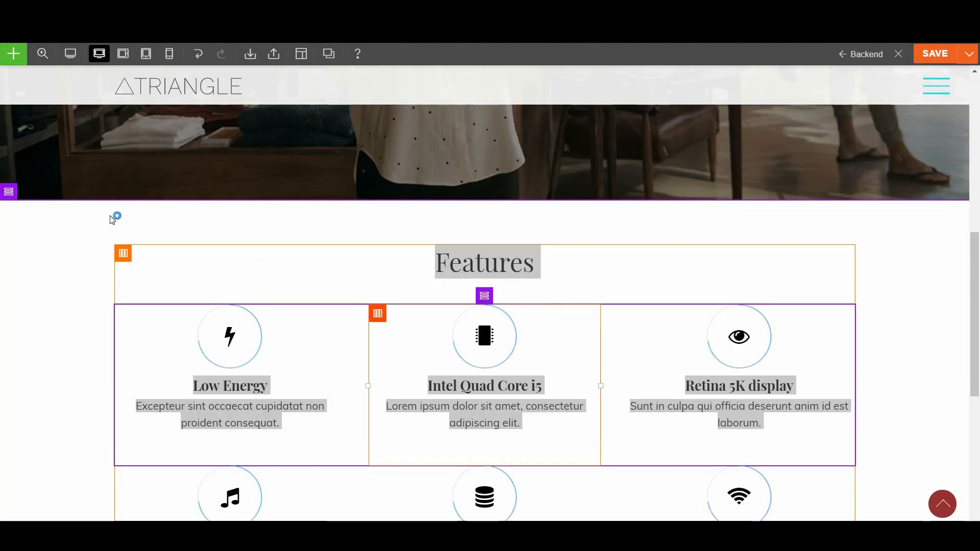
mouse_move(10, 193)
left_click(100, 193)
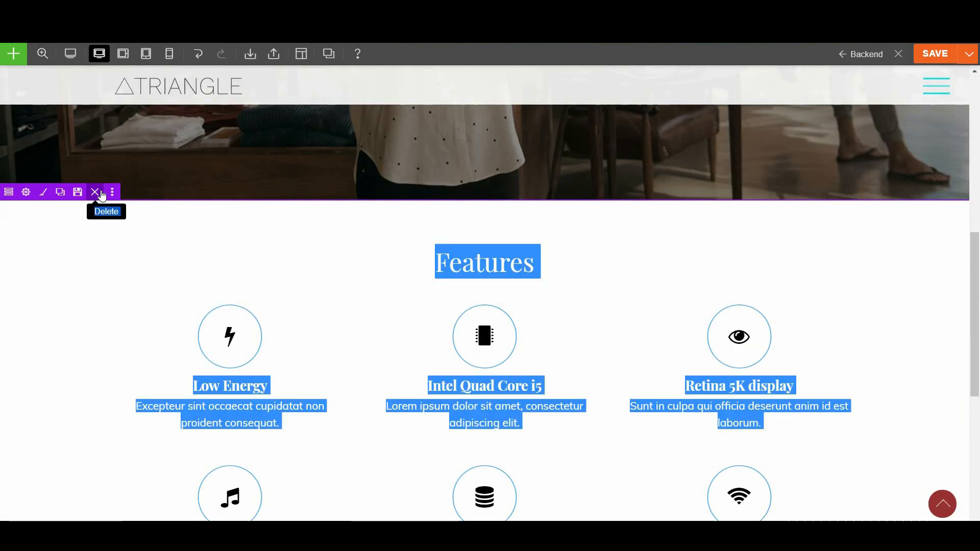
left_click(546, 104)
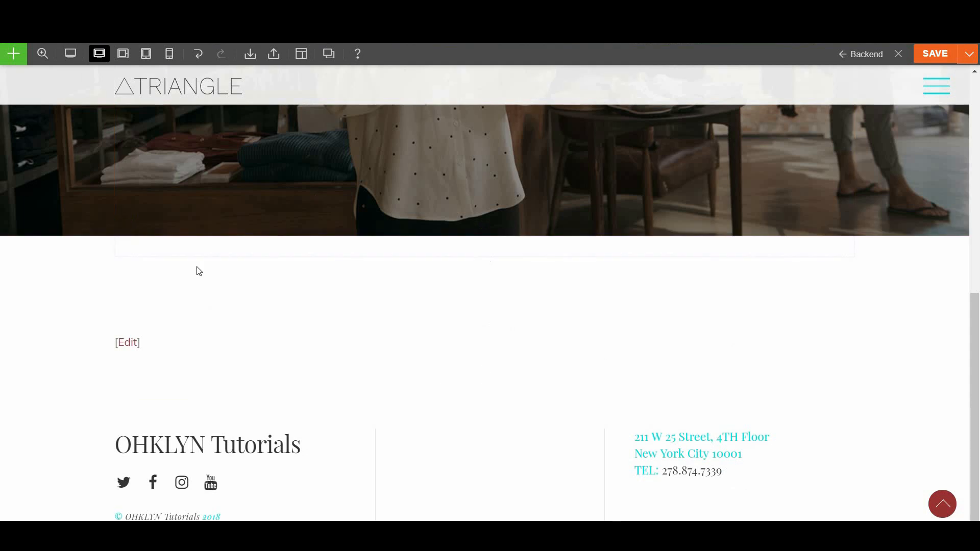
scroll(566, 360, "up", 8)
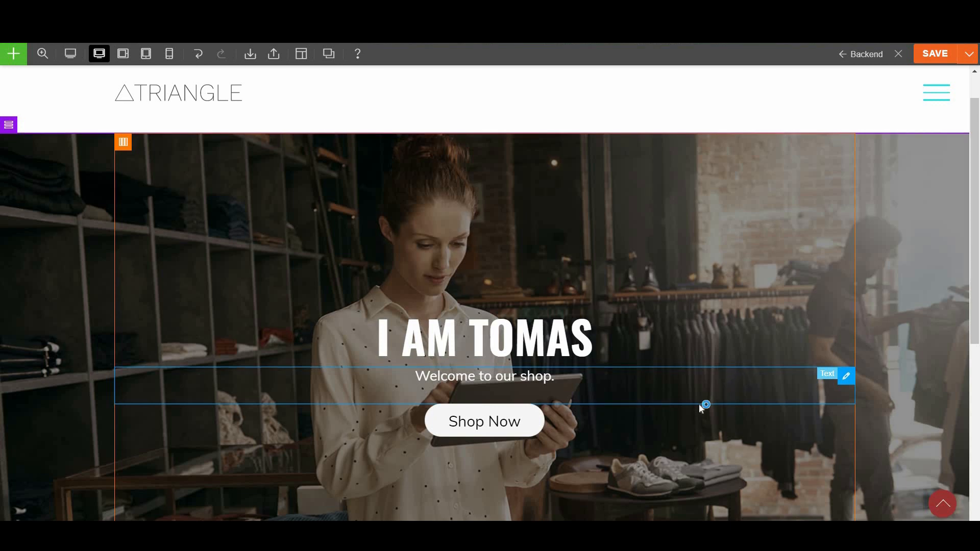
Add a Text module to the row below the hero banner
scroll(702, 408, "down", 5)
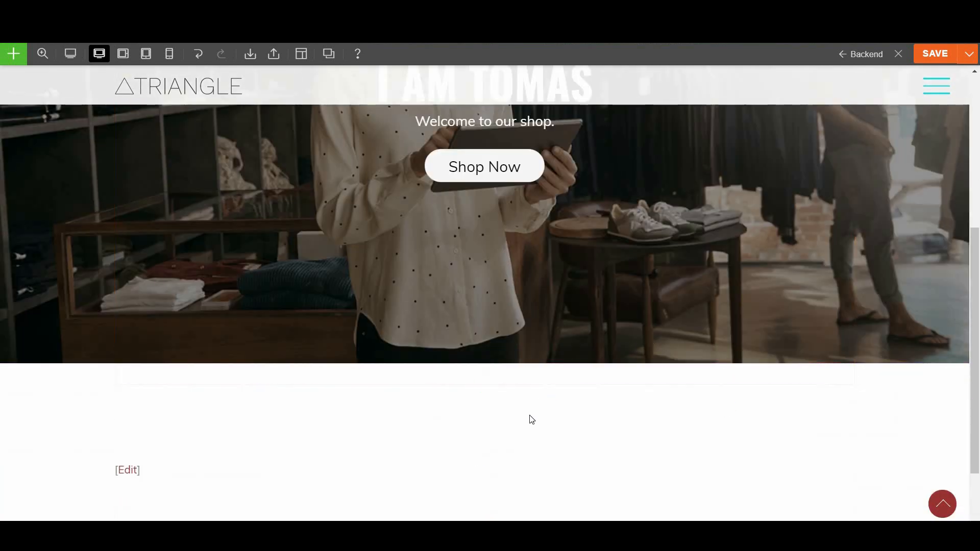
mouse_move(460, 380)
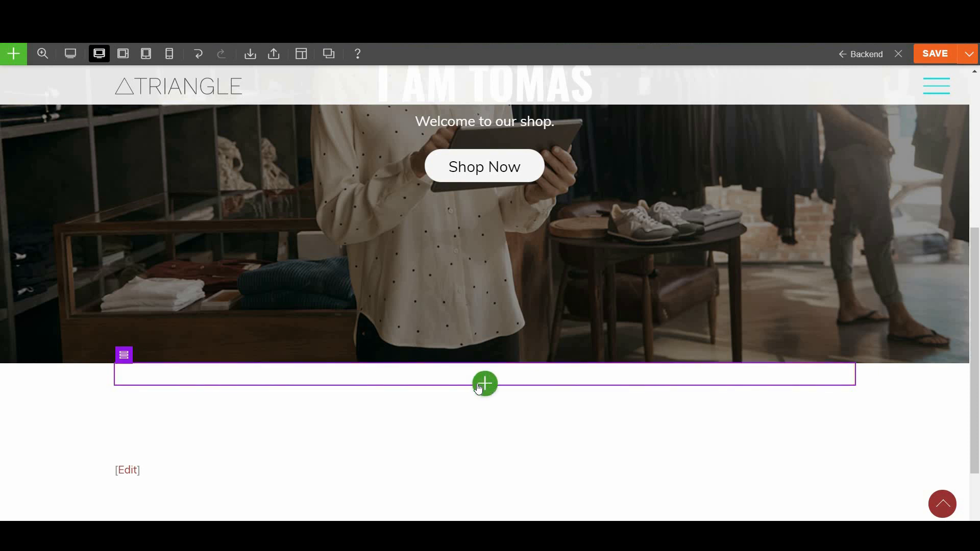
scroll(484, 363, "down", 1)
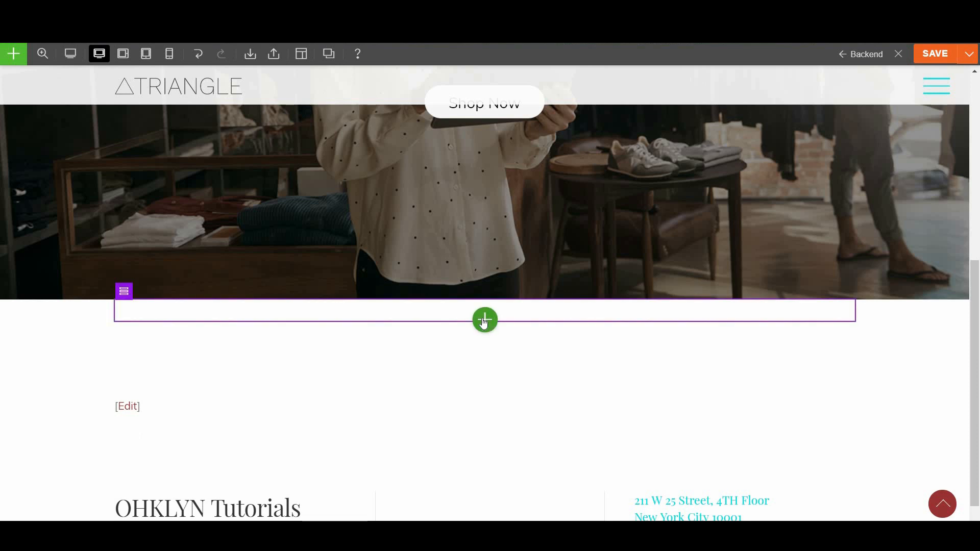
left_click(484, 320)
scroll(401, 419, "down", 3)
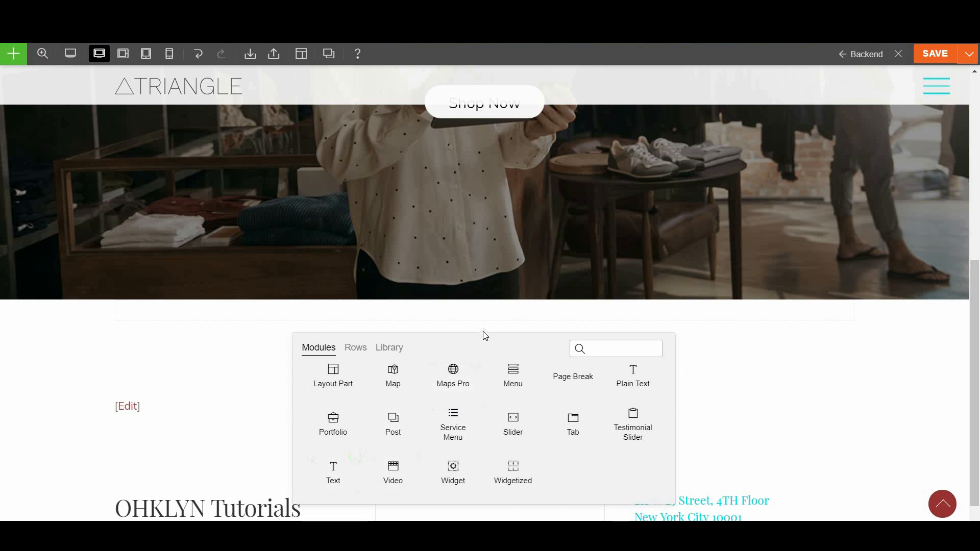
left_click_drag(338, 471, 414, 311)
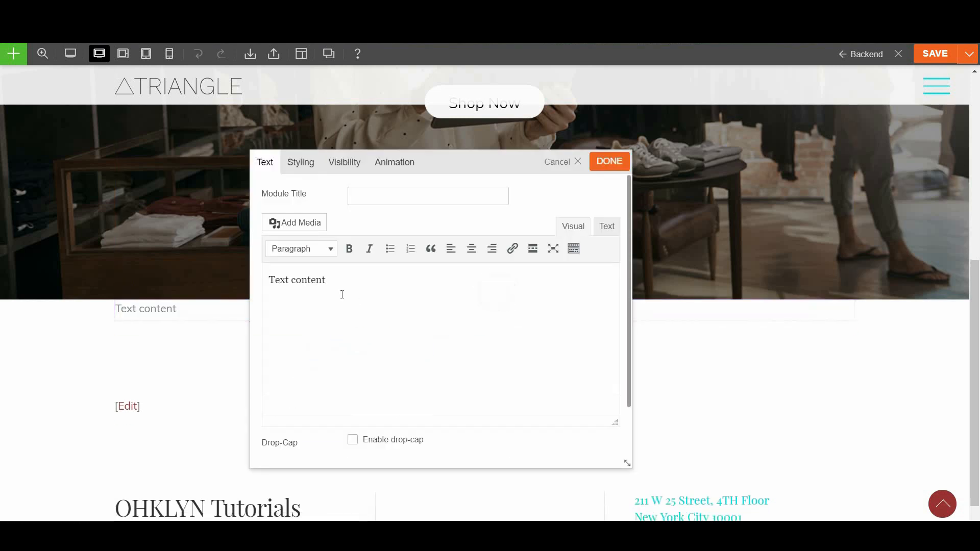
Make the text the owner's 'I AM' name line, centred, as Heading 1
key("ctrl+a")
type("I")
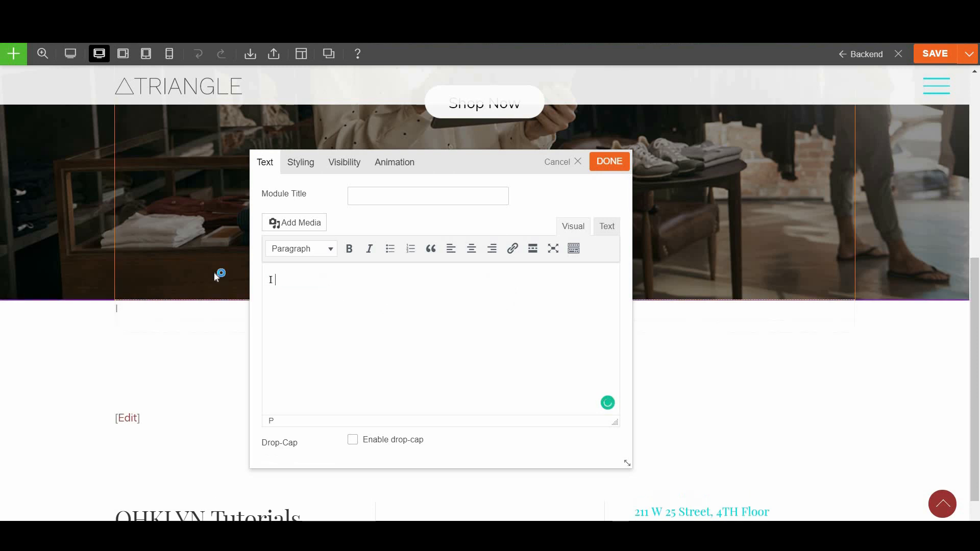
type(" AM TOMAS")
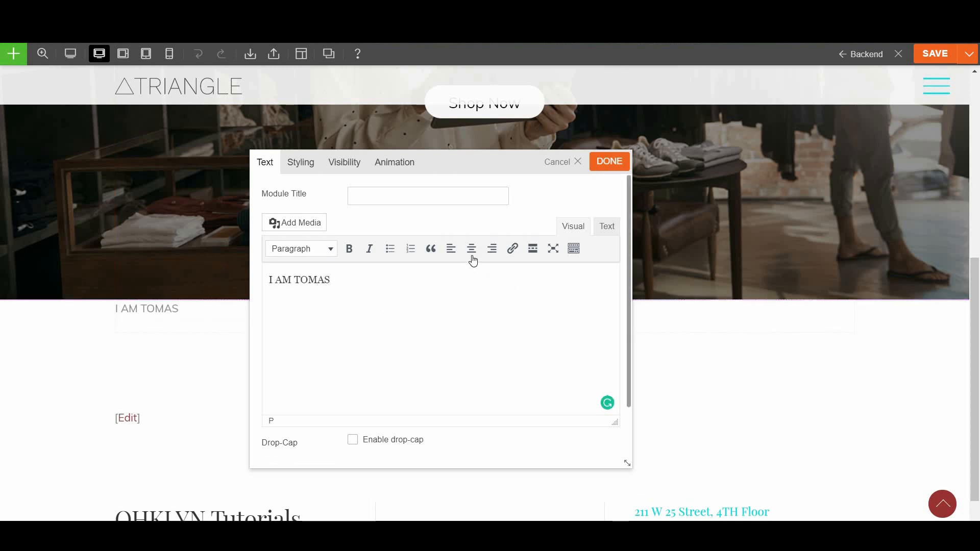
left_click(470, 249)
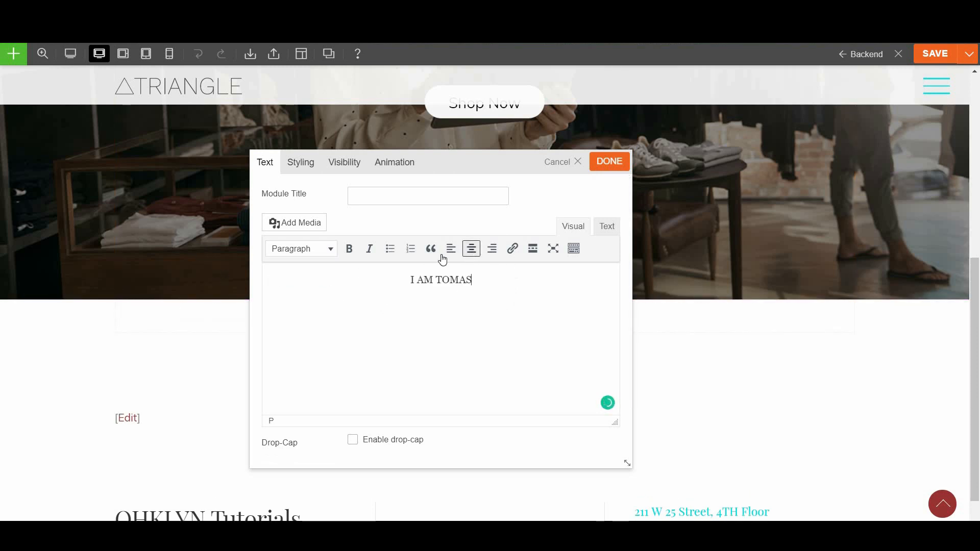
left_click(329, 249)
left_click(330, 296)
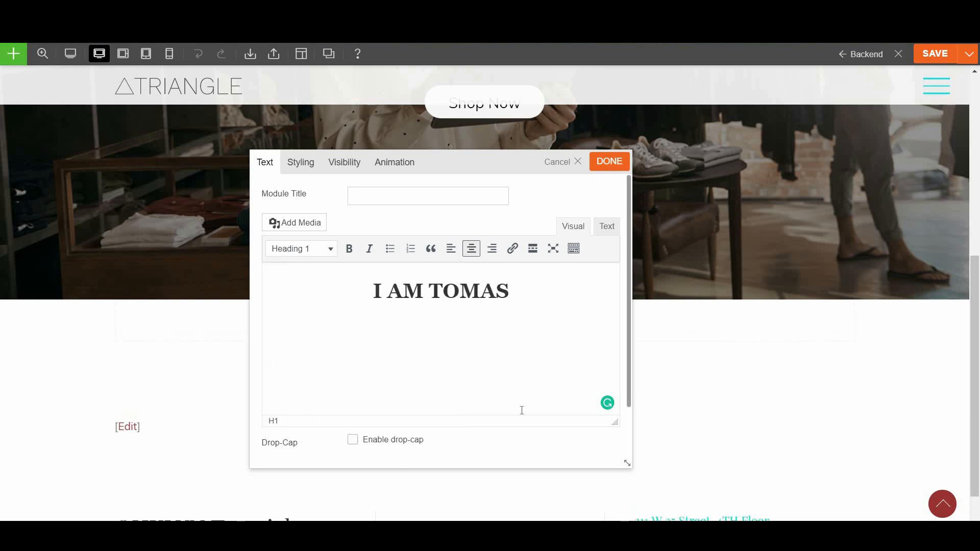
left_click(608, 164)
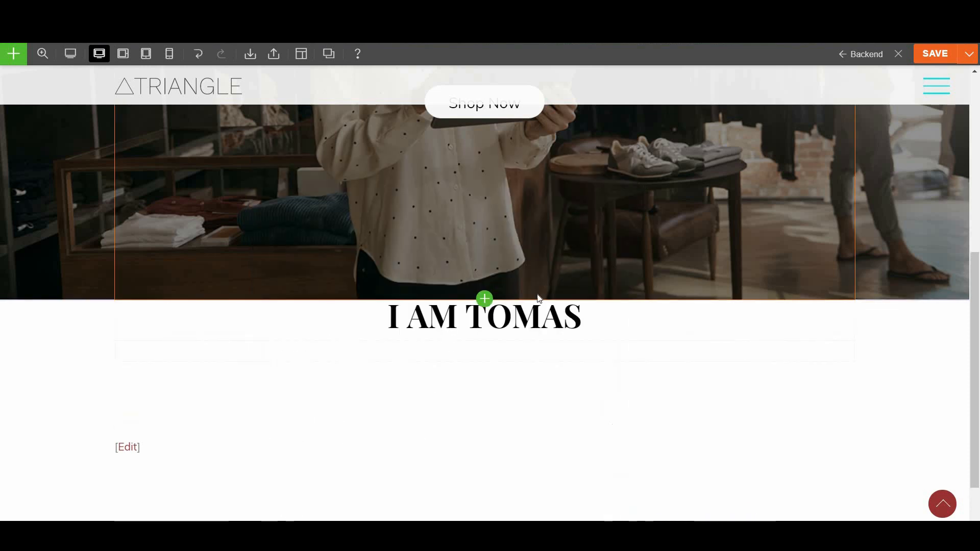
left_click(485, 341)
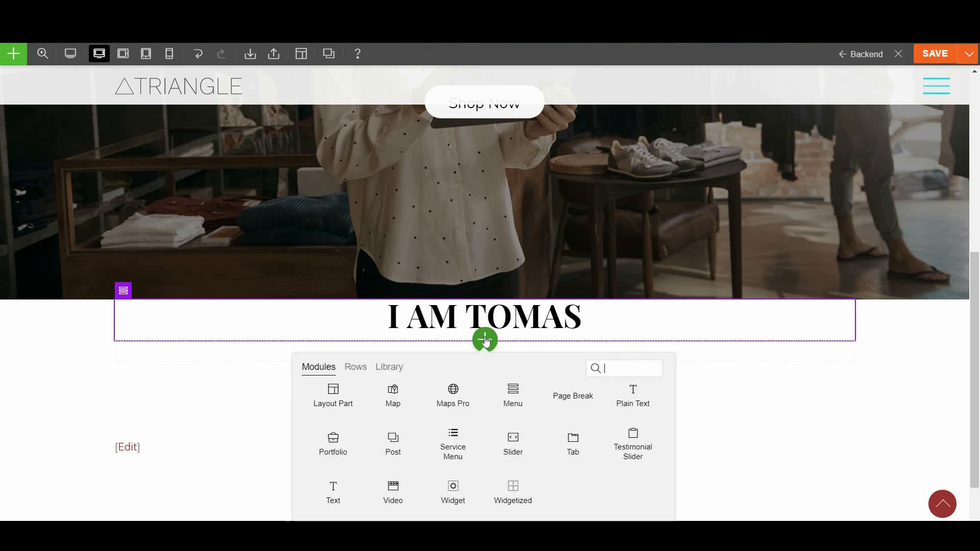
Add a centred text line 'This is more text' below the heading
left_click_drag(331, 501, 464, 320)
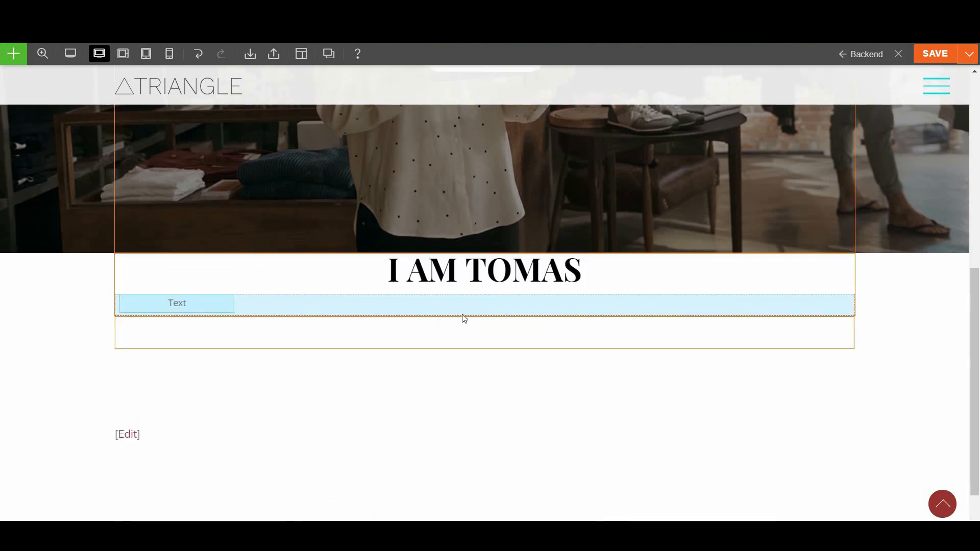
triple_click(264, 276)
type("Th")
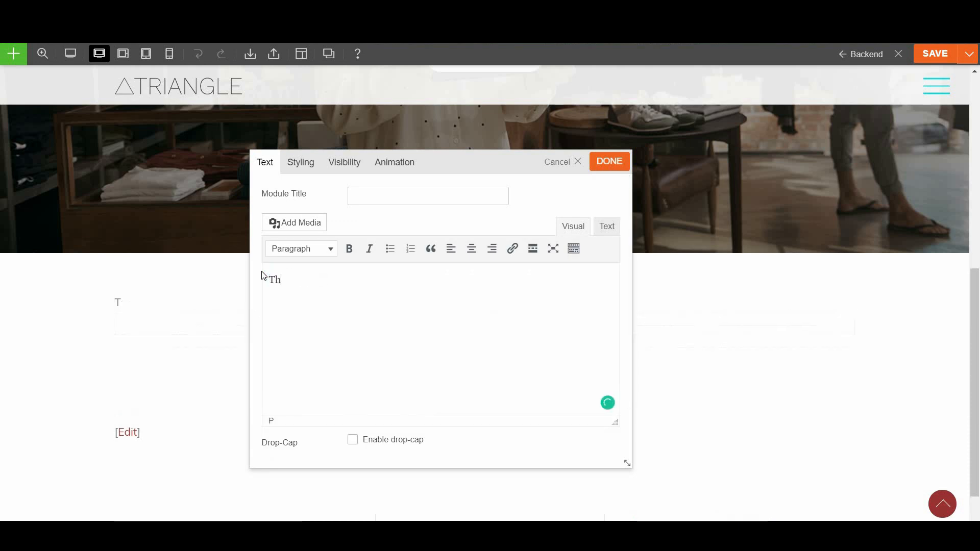
type("is is more text")
left_click(471, 249)
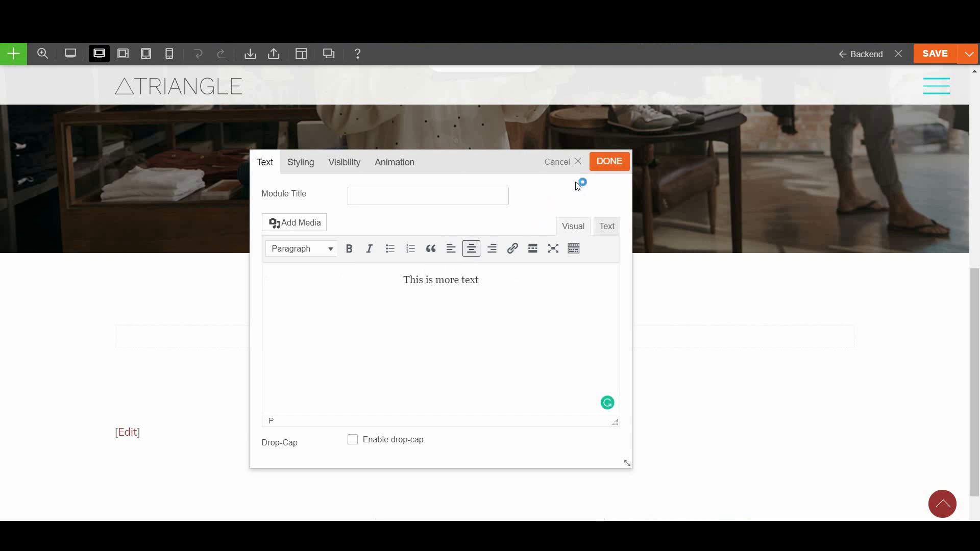
left_click(605, 164)
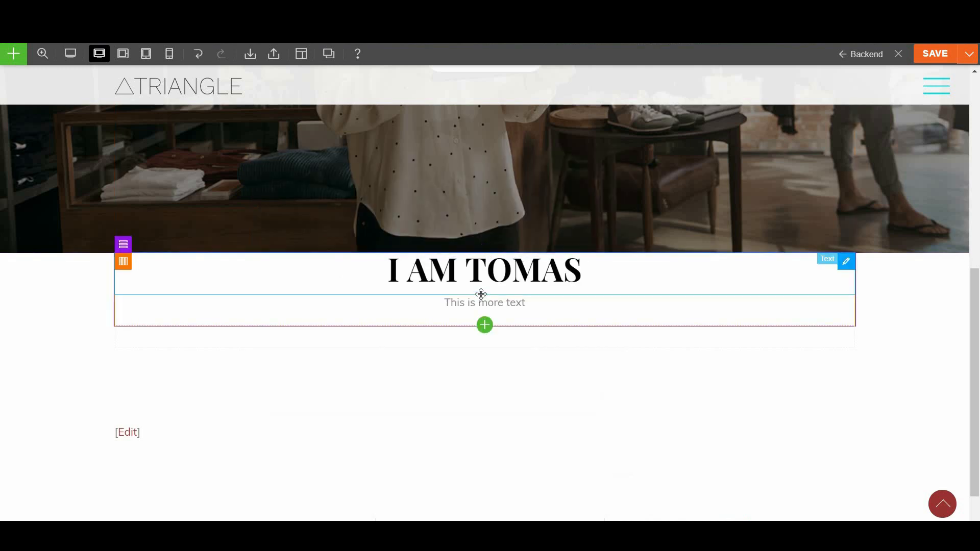
Add a Button module labelled Contact Me linking to /contact
left_click(484, 325)
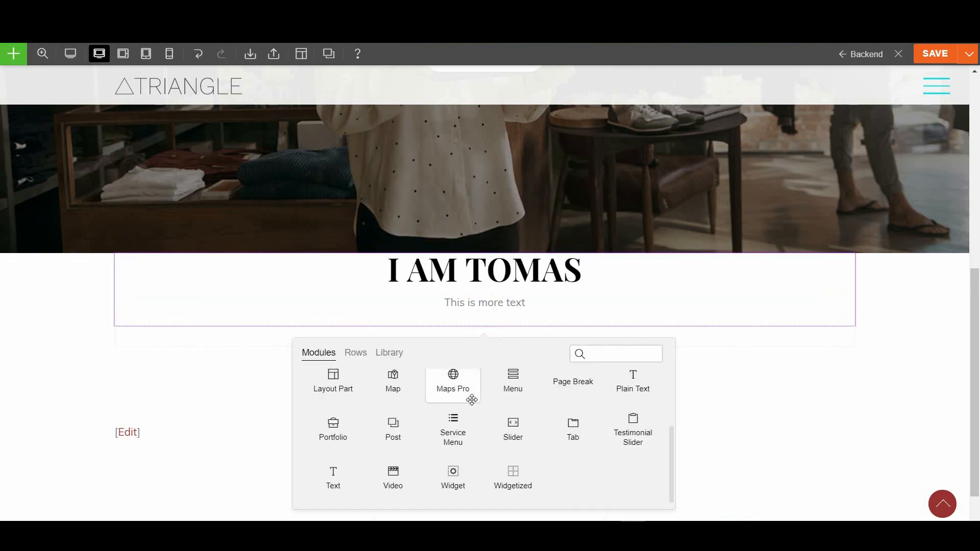
left_click_drag(510, 394, 508, 332)
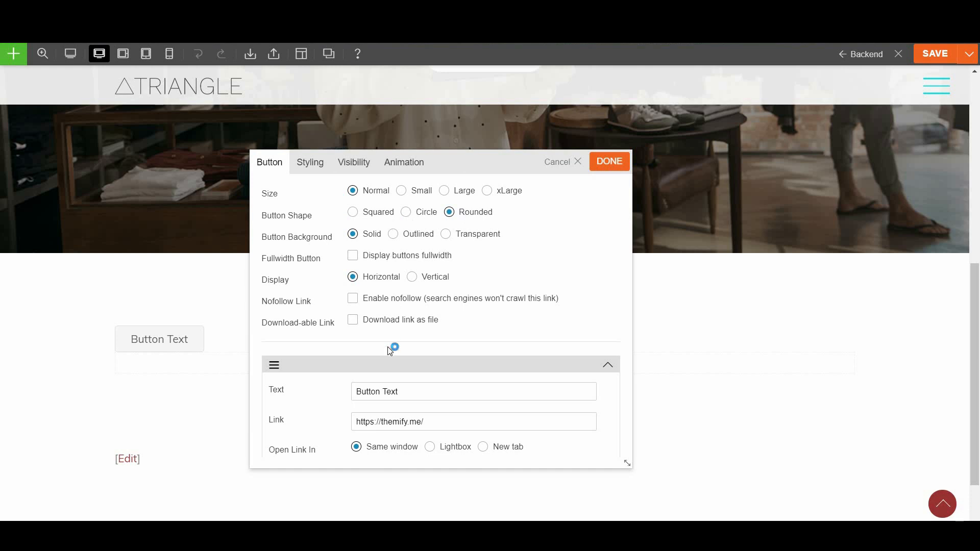
scroll(389, 351, "down", 1)
left_click_drag(398, 327, 350, 352)
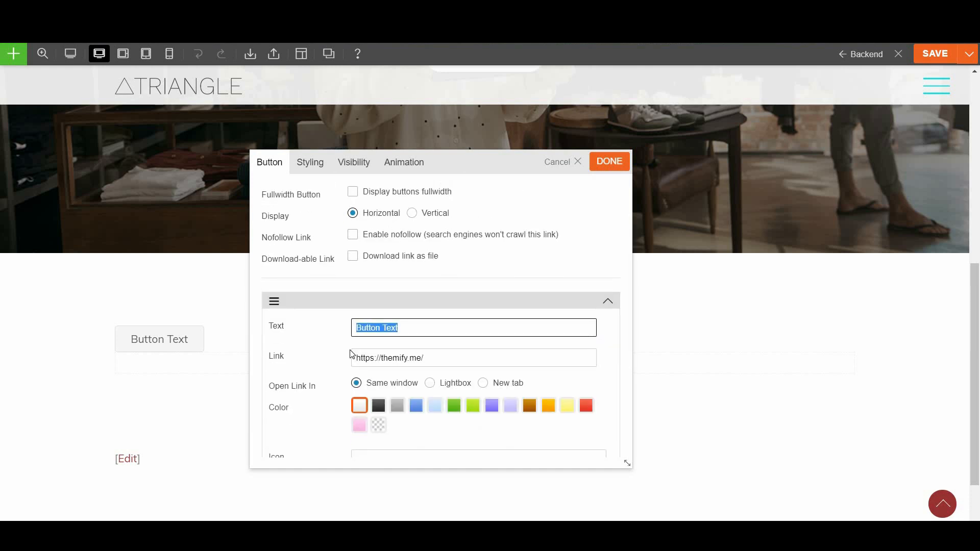
type("Contact Me")
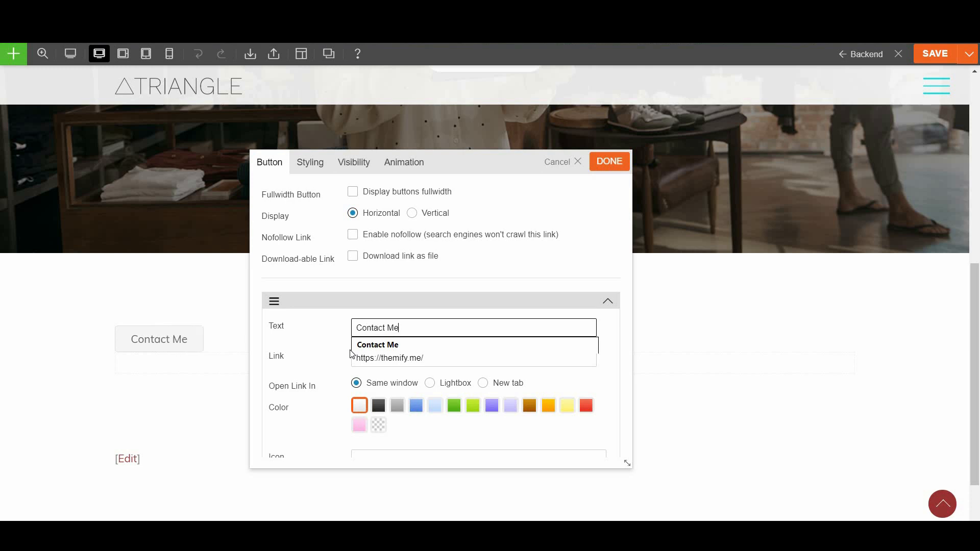
key("Tab")
type("/con")
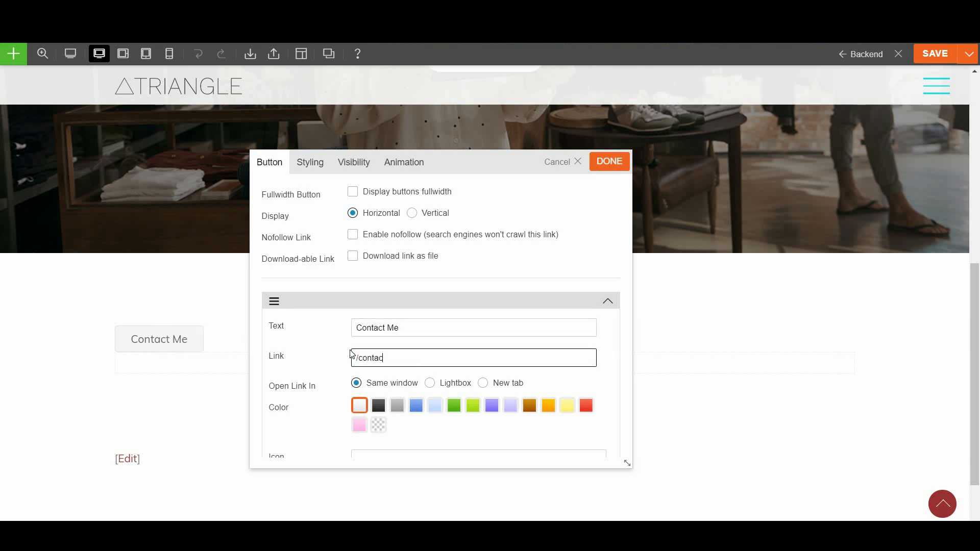
Centre the Contact Me button in its styling options and save it
left_click(313, 164)
left_click(327, 259)
left_click(328, 259)
left_click(317, 283)
scroll(344, 357, "down", 2)
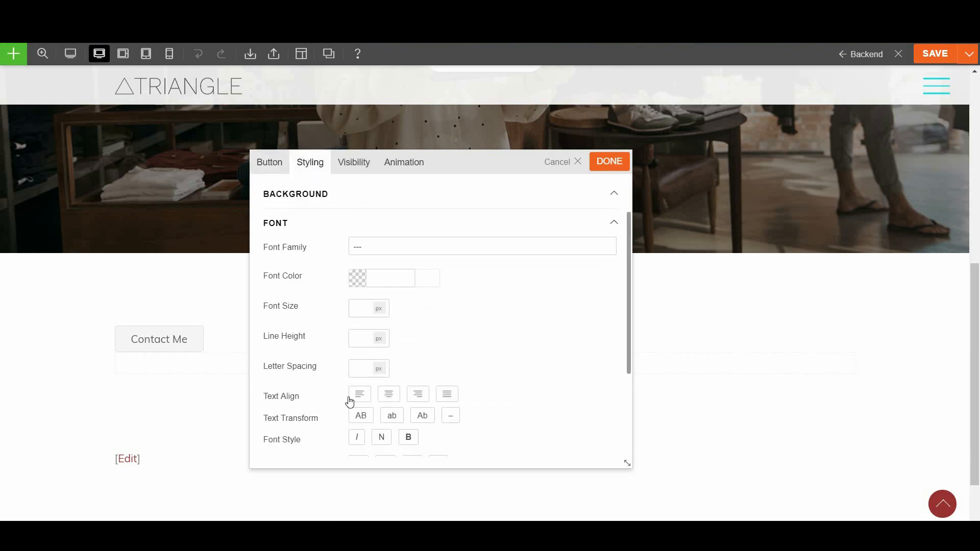
left_click(387, 394)
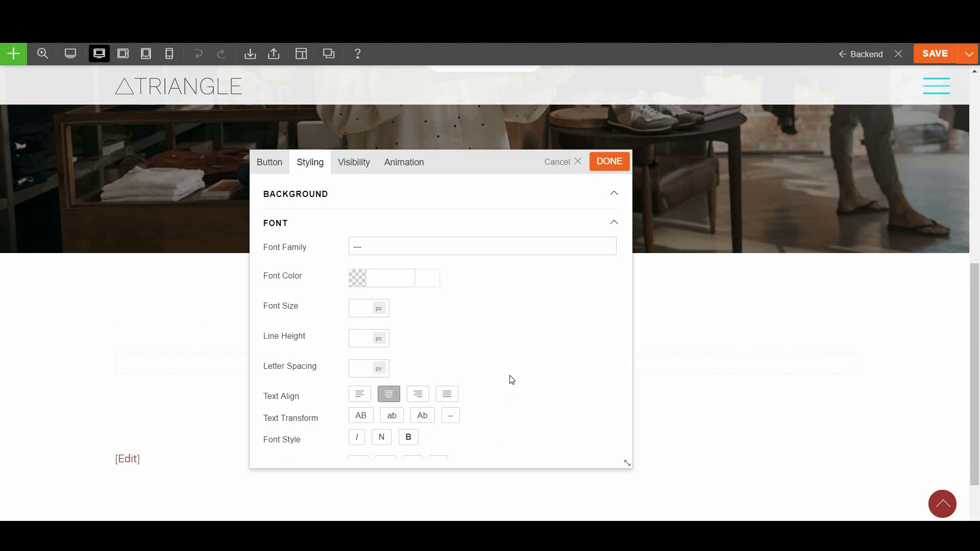
left_click(615, 169)
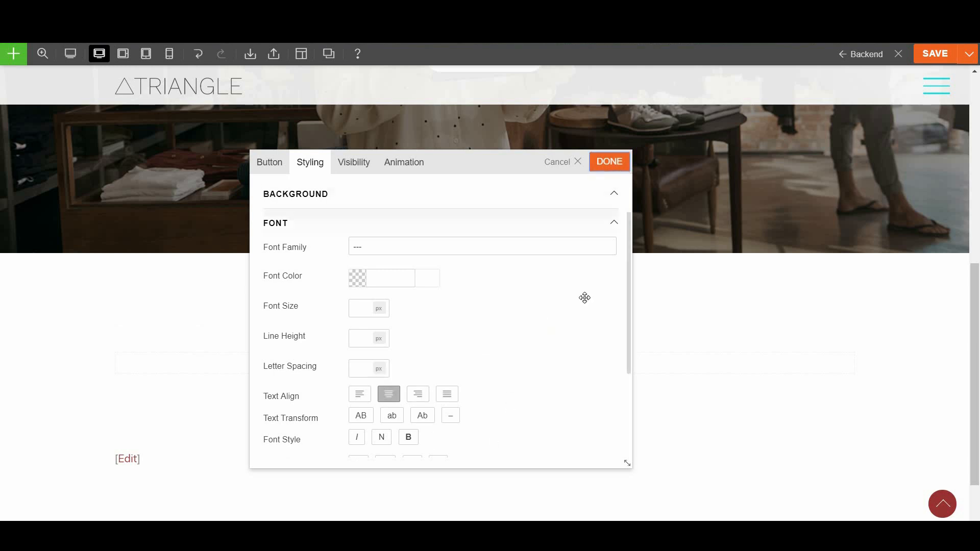
scroll(564, 348, "up", 6)
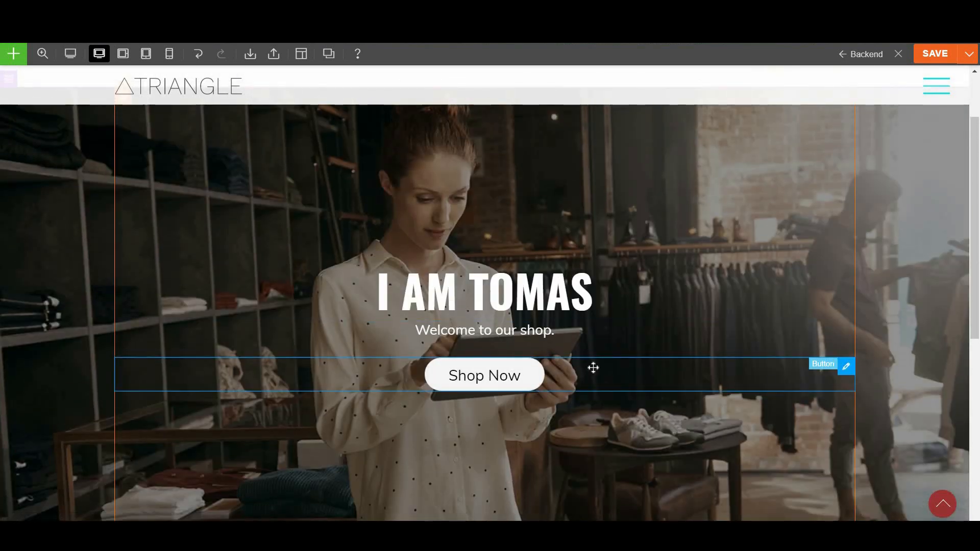
Keep the hero row's background image in Fullcover mode in its styling
scroll(592, 367, "up", 2)
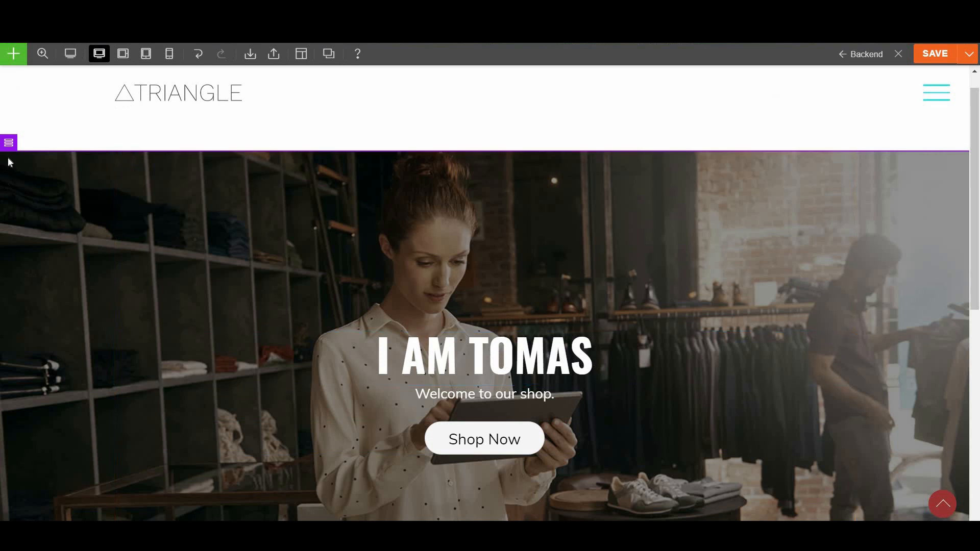
mouse_move(9, 144)
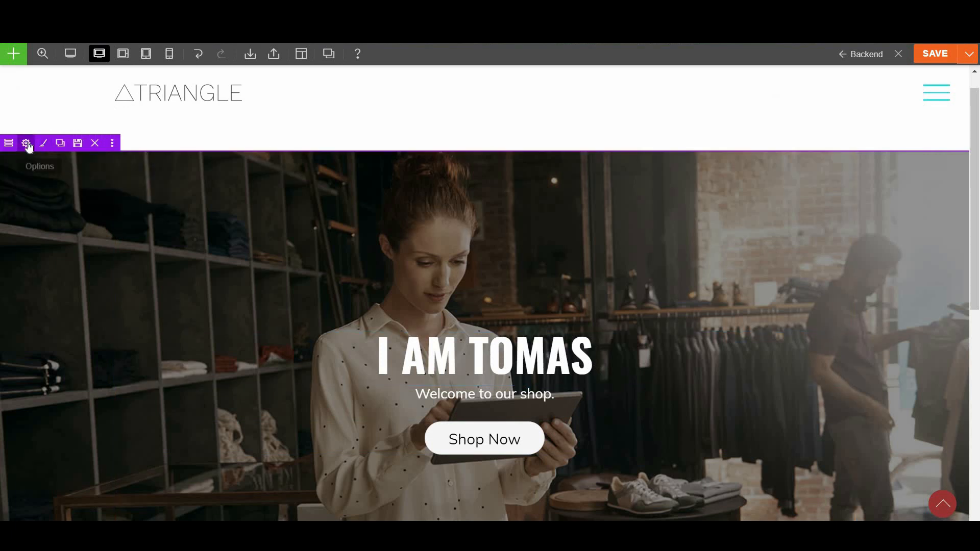
left_click(26, 144)
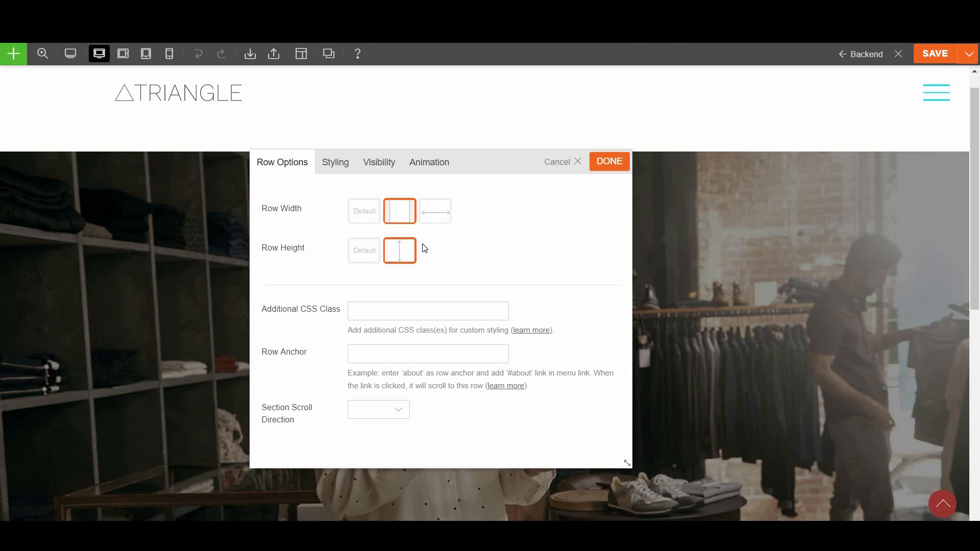
left_click(335, 165)
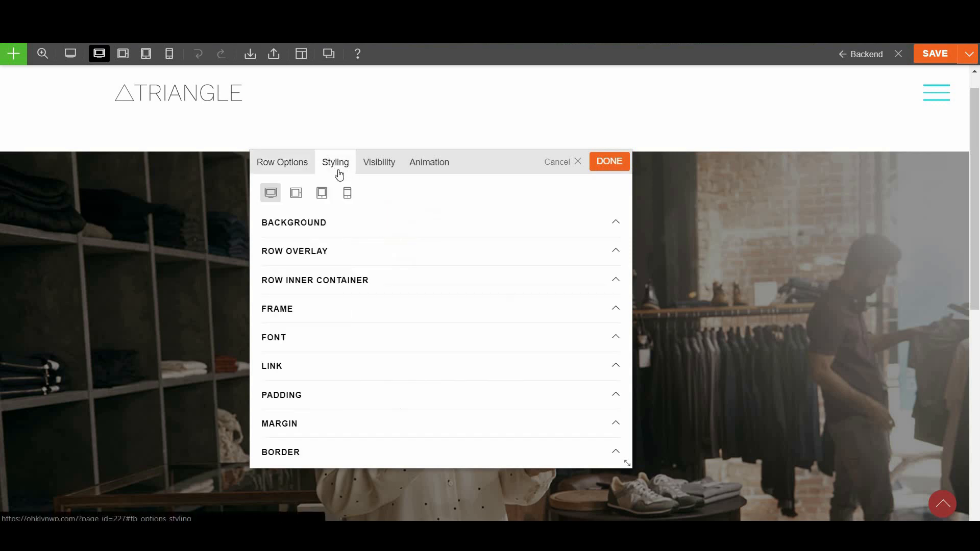
left_click(335, 224)
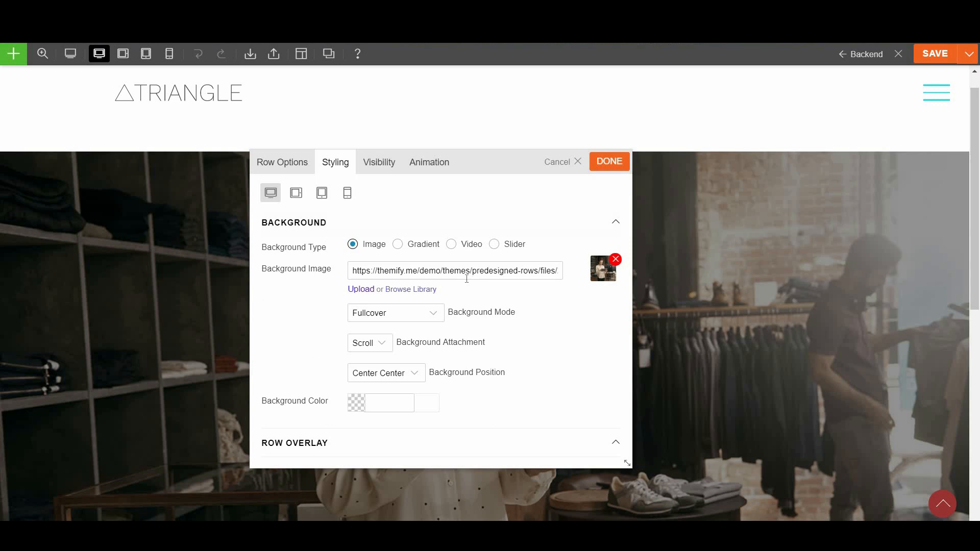
triple_click(463, 270)
key("ctrl+c")
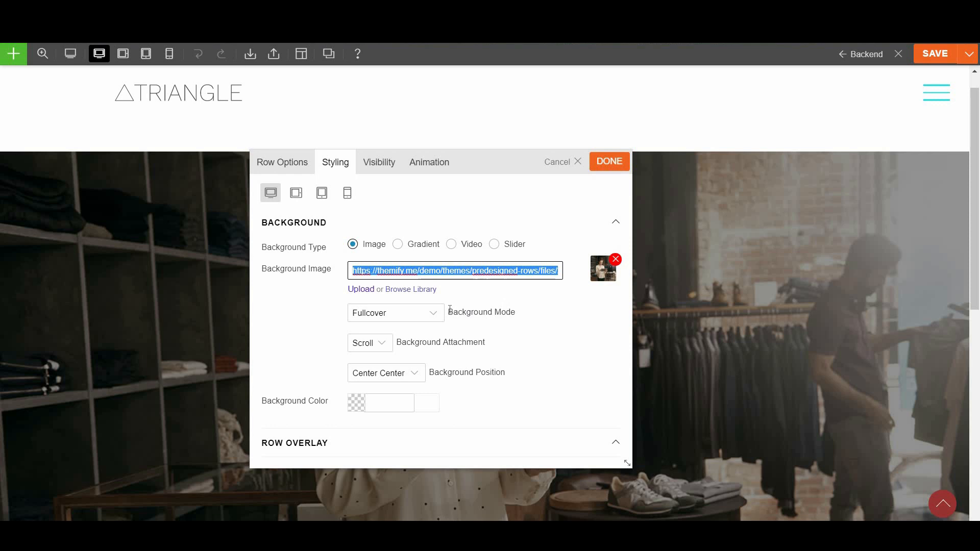
left_click(381, 312)
left_click(381, 313)
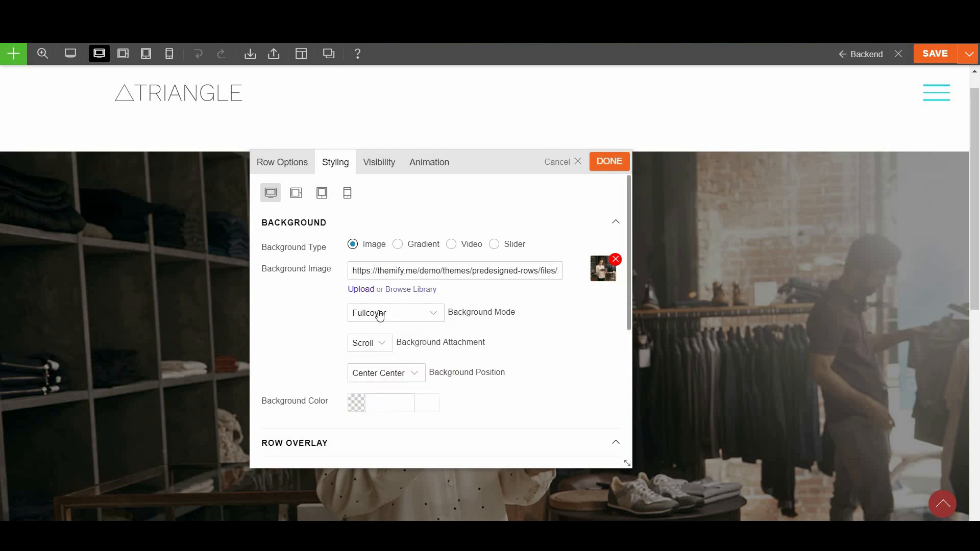
Give the hero row a #000000 overlay at 0.43 opacity and apply
scroll(384, 361, "down", 1)
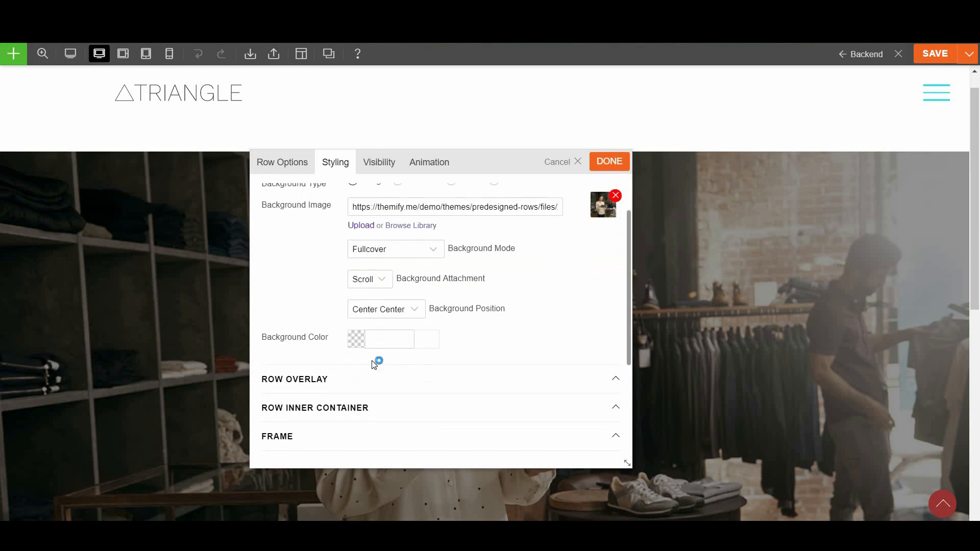
left_click(339, 384)
scroll(378, 342, "down", 3)
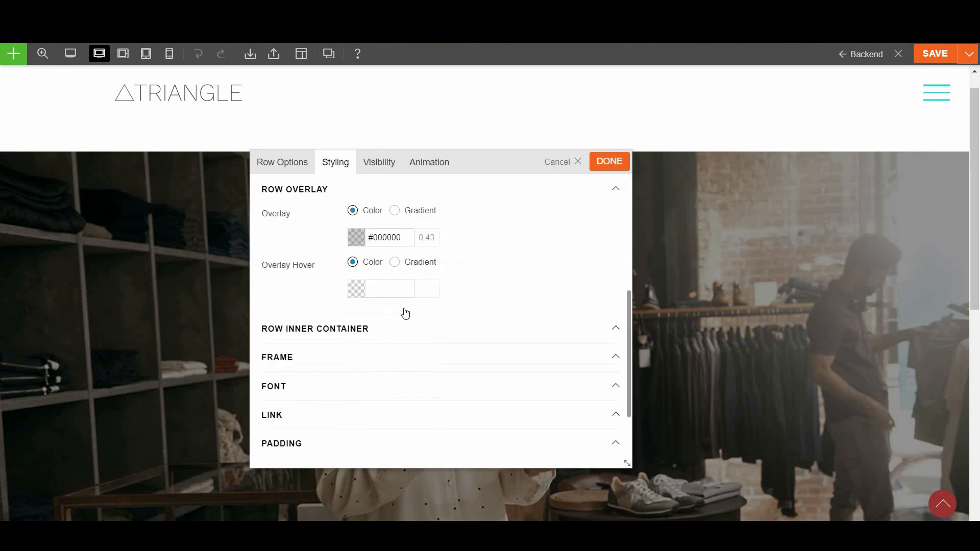
scroll(399, 306, "up", 1)
left_click(356, 299)
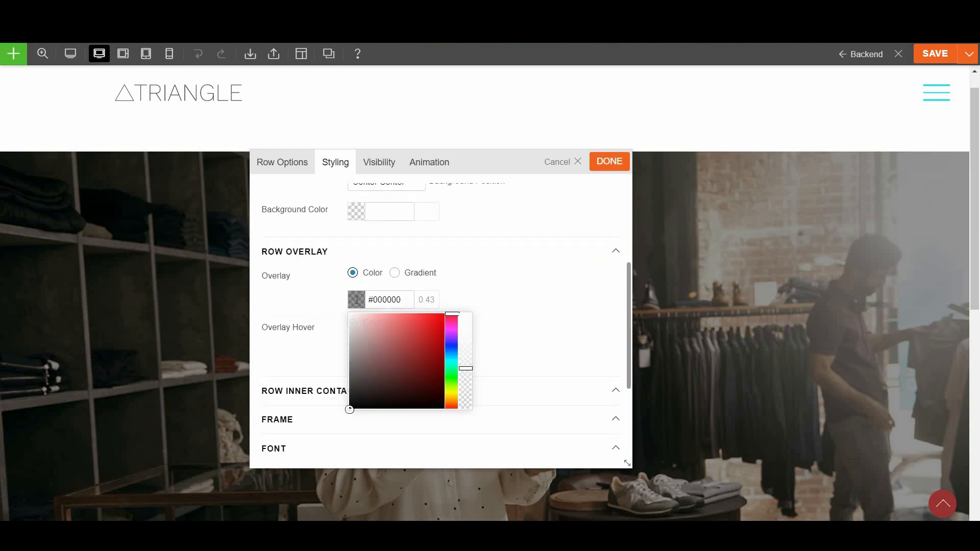
left_click(520, 281)
left_click(609, 162)
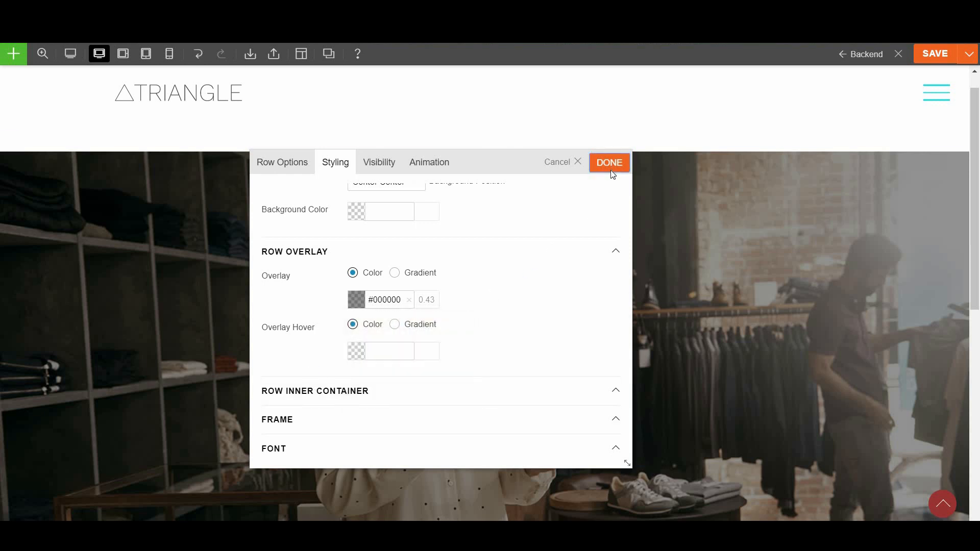
scroll(534, 354, "down", 8)
scroll(136, 256, "up", 1)
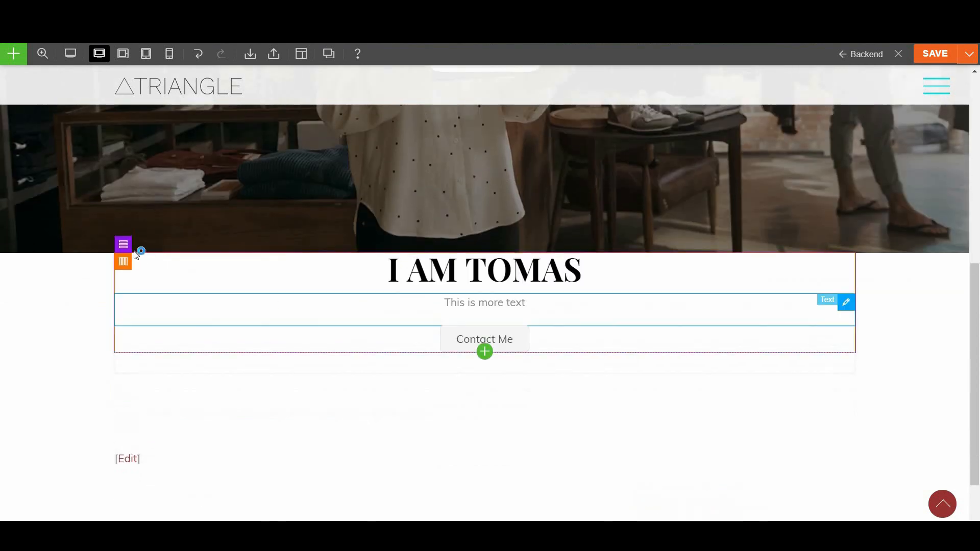
Make the name row Fullwidth and Full Height with a pasted shop photo background in Fullcover mode
left_click(137, 245)
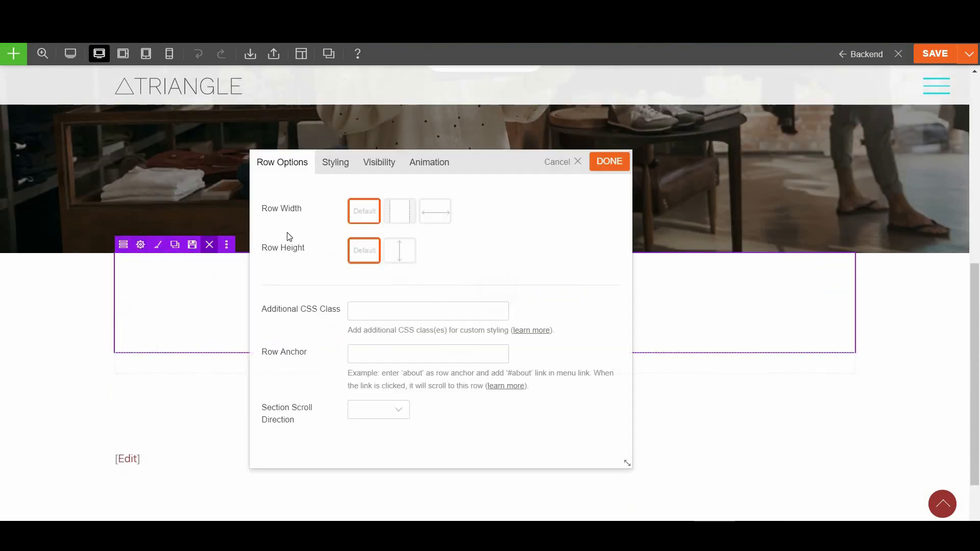
left_click(402, 217)
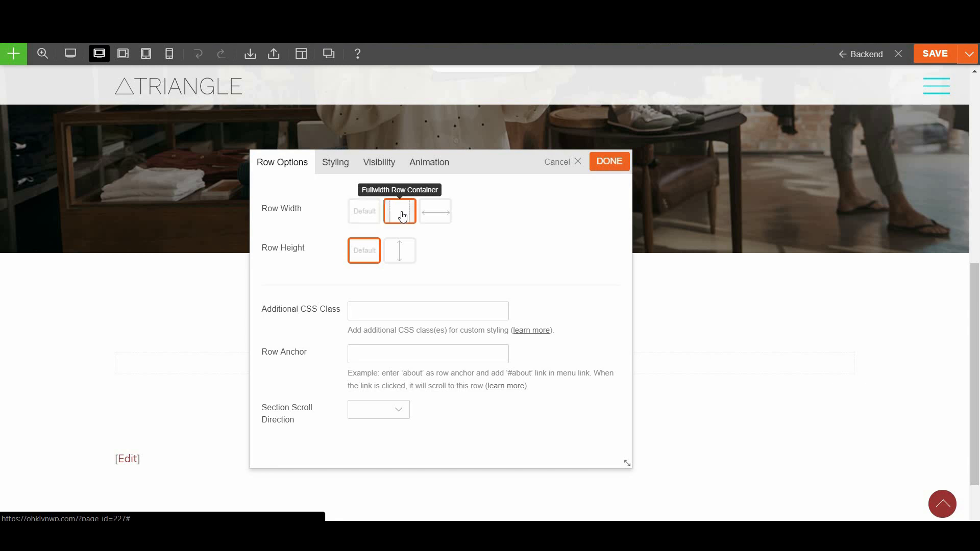
left_click(398, 261)
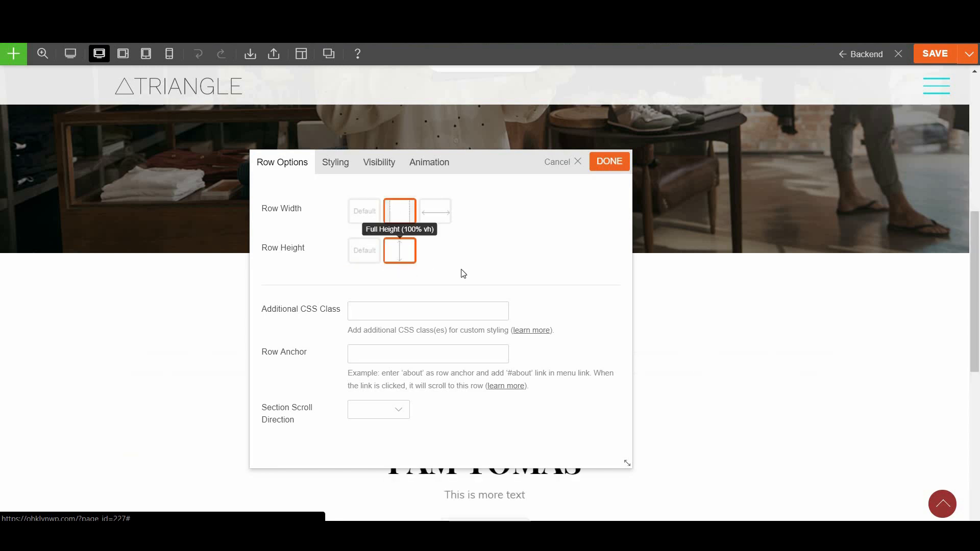
left_click(342, 174)
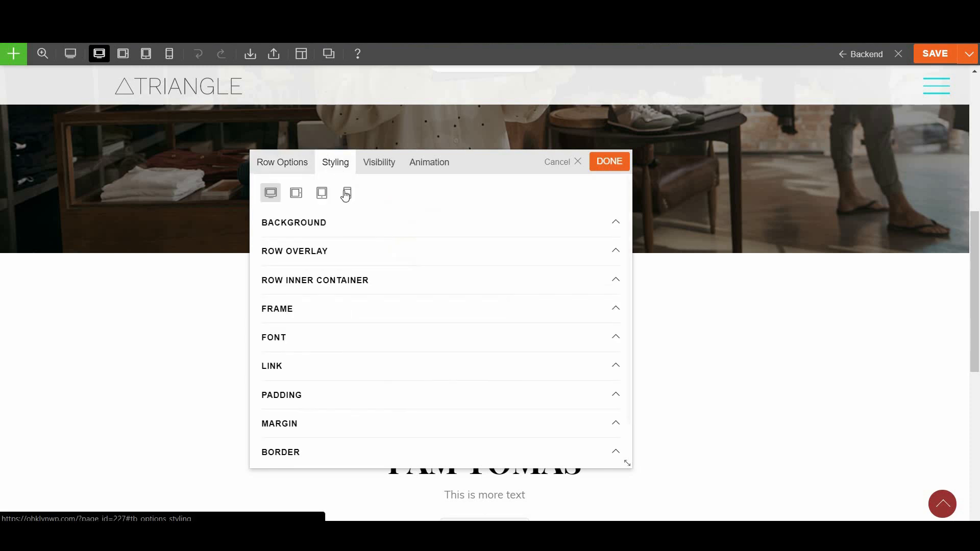
left_click(334, 227)
left_click(359, 271)
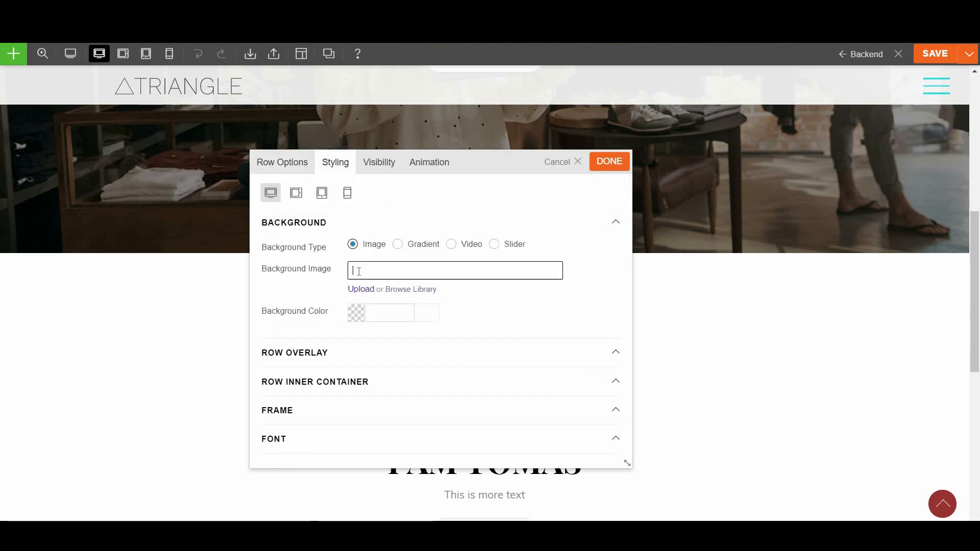
key("ctrl+v")
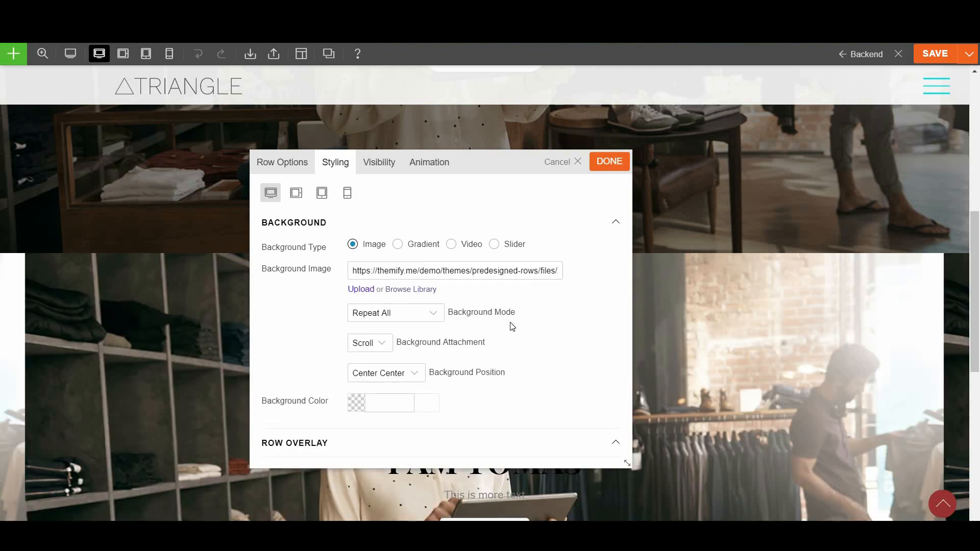
scroll(514, 343, "down", 1)
scroll(470, 311, "up", 1)
left_click(400, 318)
left_click(391, 369)
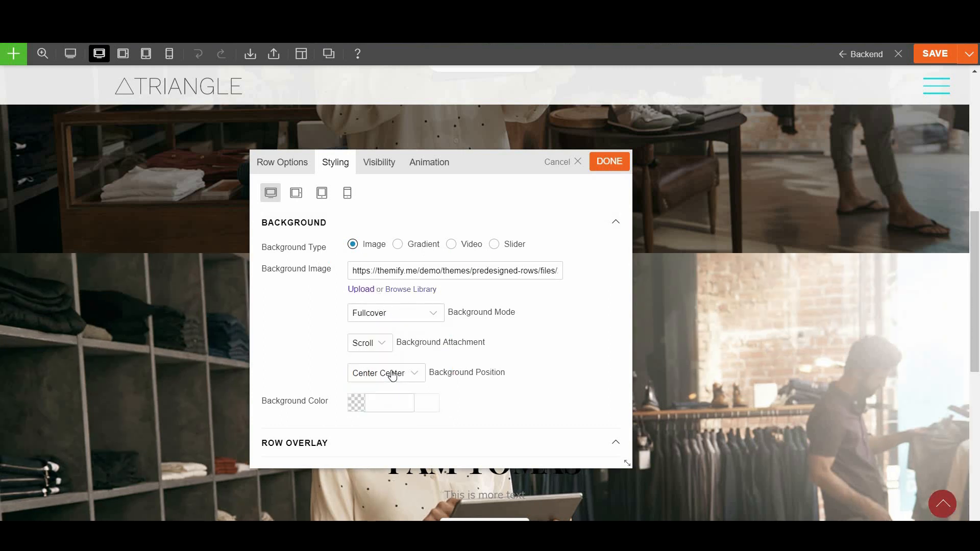
Add a black overlay at 0.47 opacity to the row and apply
scroll(490, 383, "down", 1)
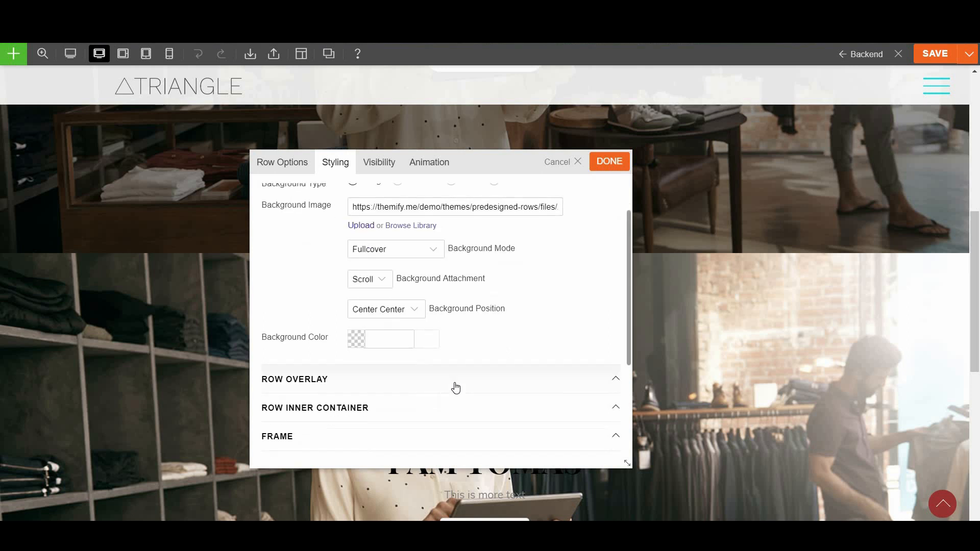
scroll(456, 388, "down", 2)
left_click(357, 300)
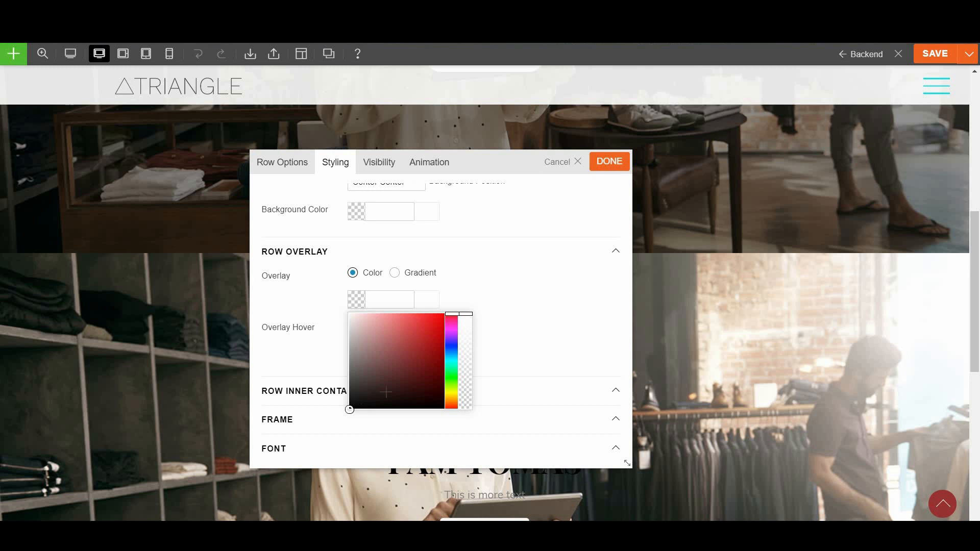
left_click(345, 410)
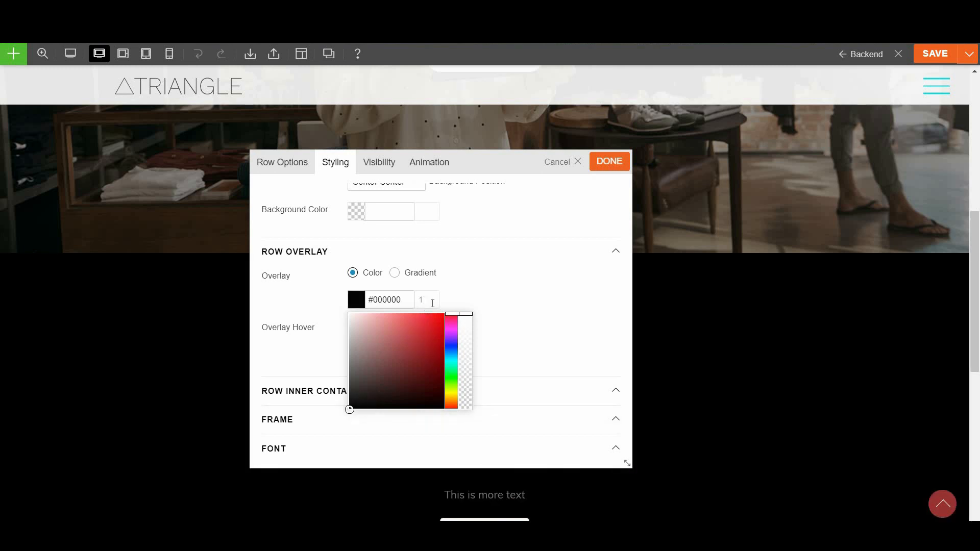
left_click_drag(464, 313, 468, 364)
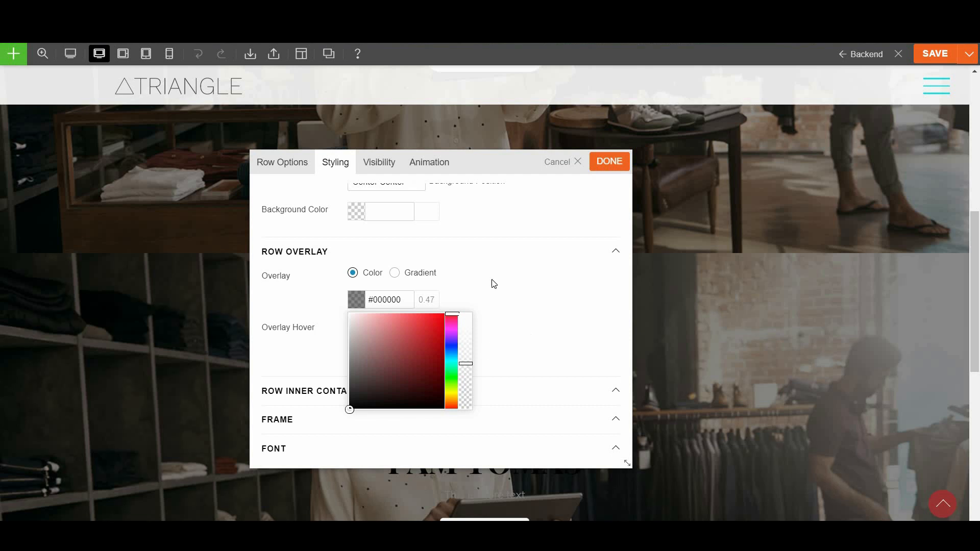
left_click(518, 291)
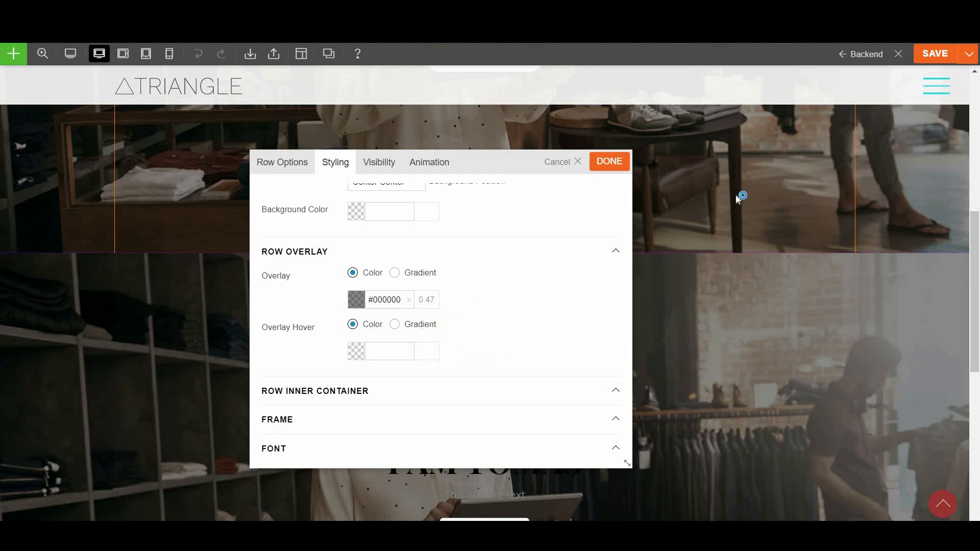
left_click(602, 162)
scroll(514, 323, "down", 3)
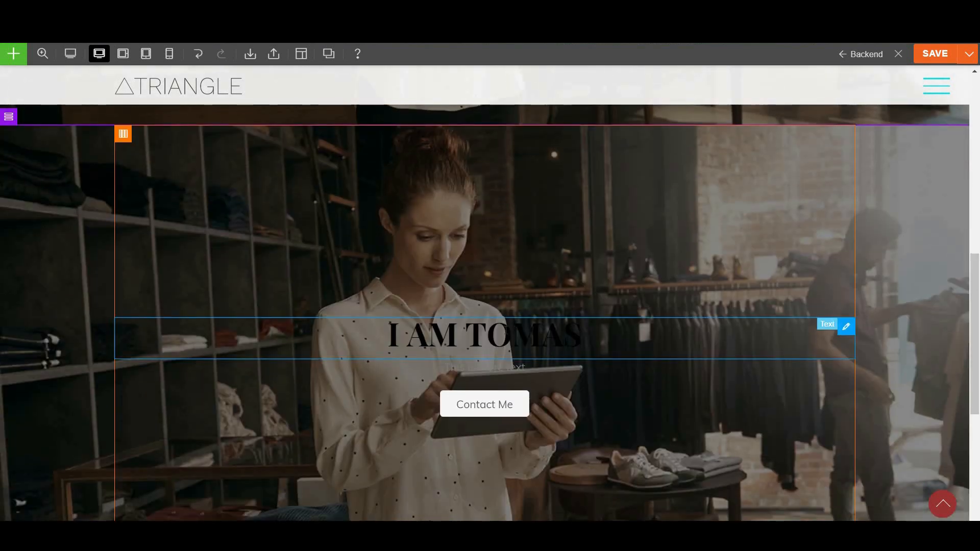
Style the name heading in white with the Oswald font family
double_click(505, 329)
left_click(300, 164)
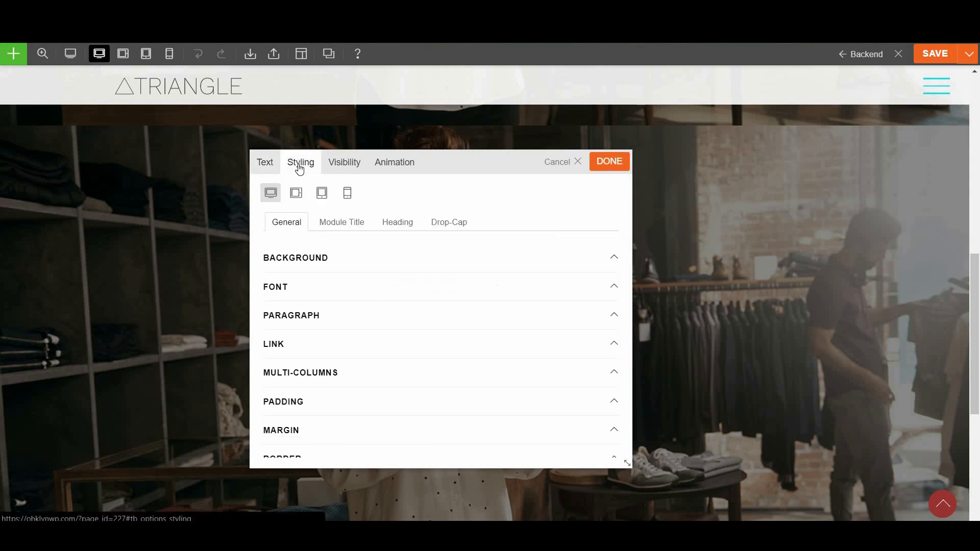
left_click(320, 287)
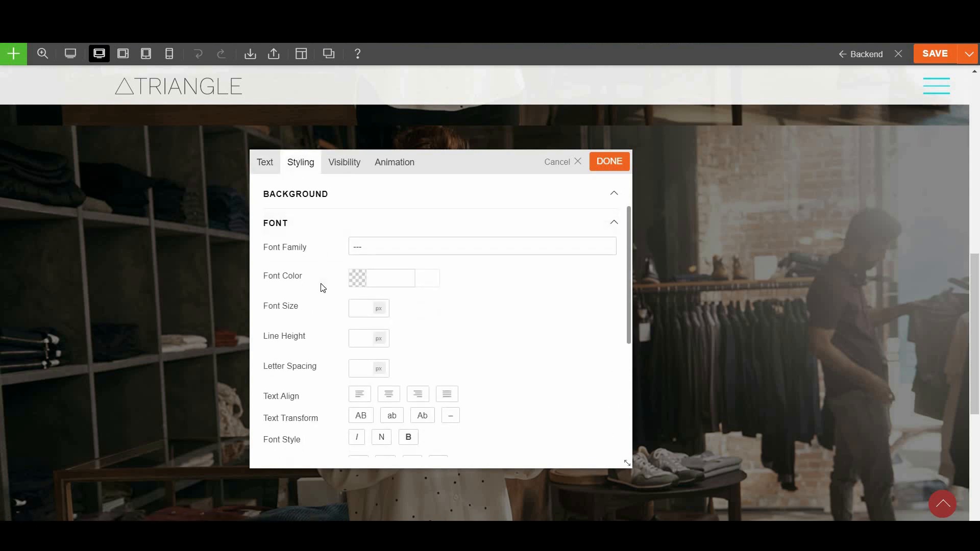
left_click(357, 278)
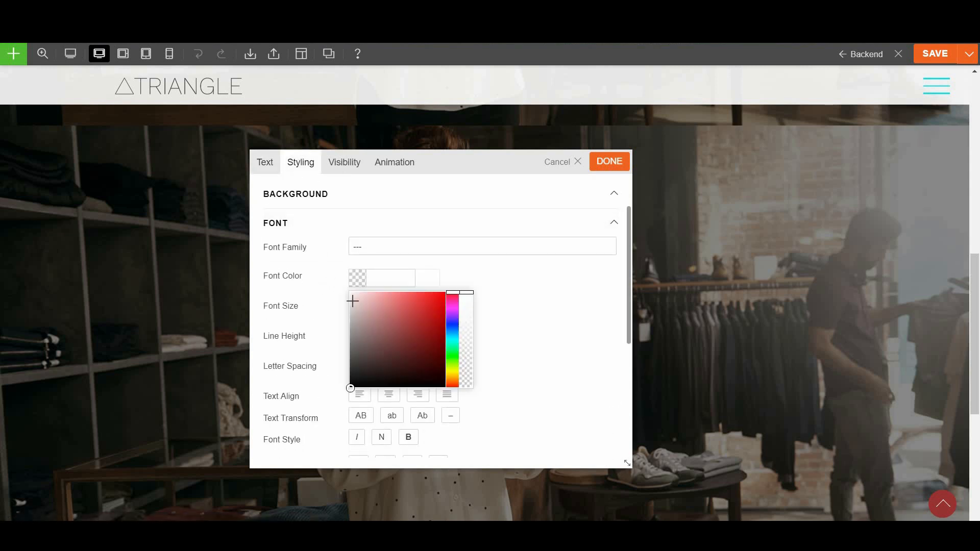
left_click(381, 243)
type("OSwa")
left_click(393, 268)
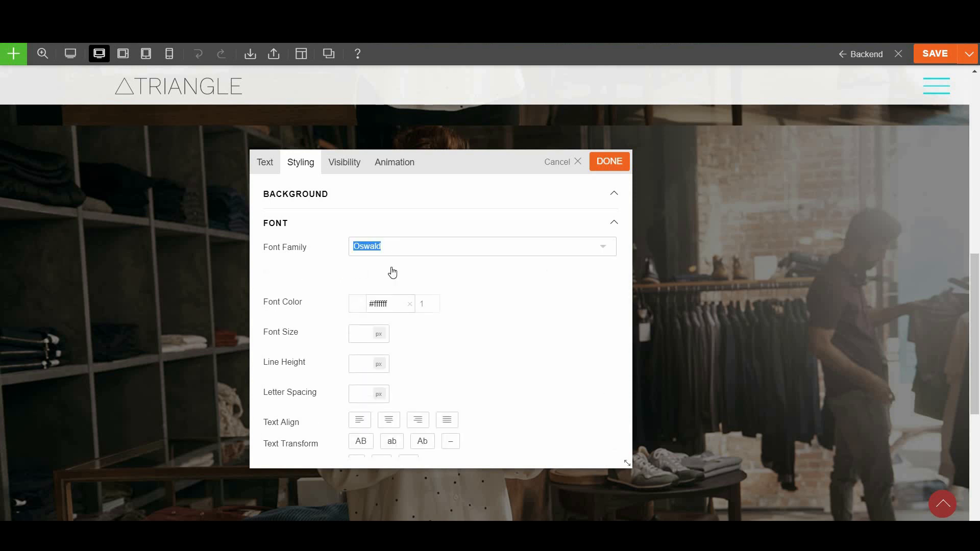
left_click(599, 164)
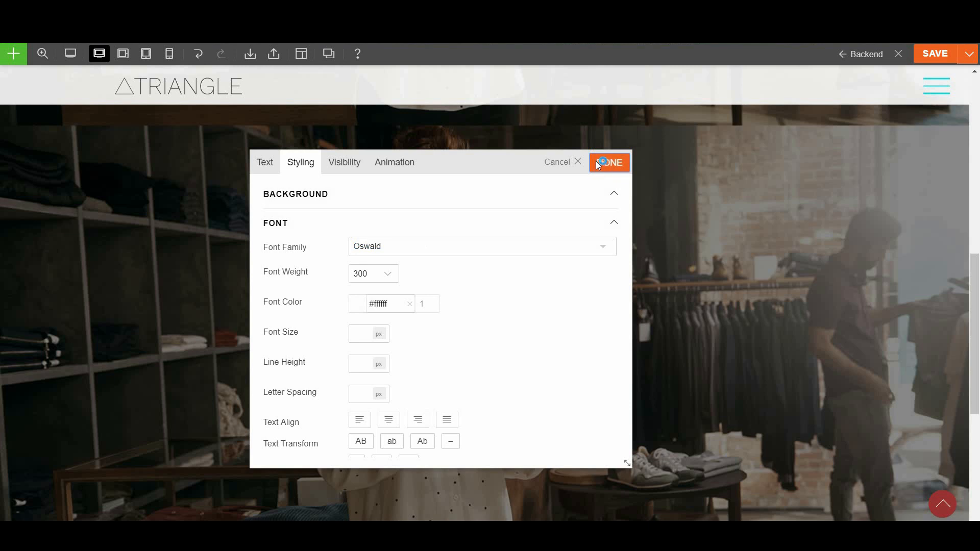
Set the 'This is more text' line's font colour to white (#ffffff)
double_click(477, 366)
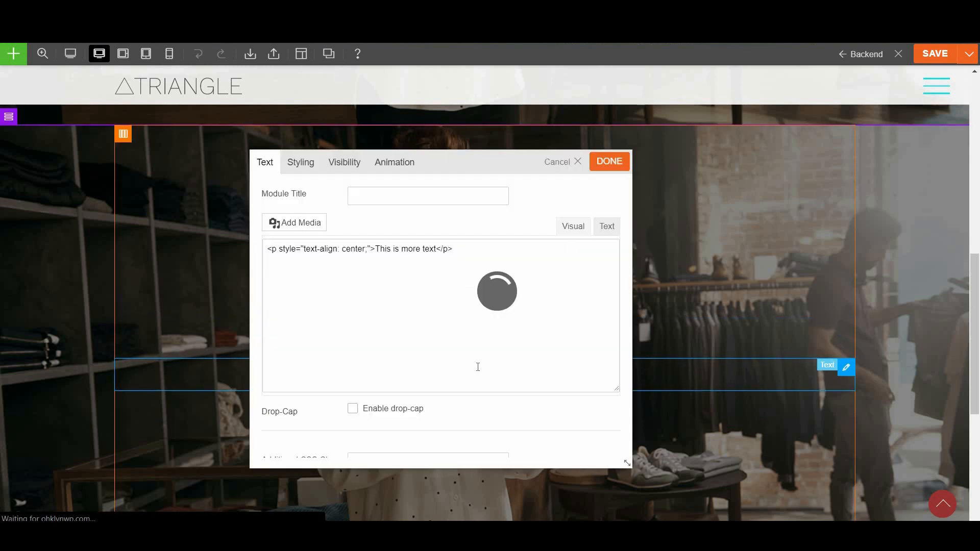
left_click(298, 164)
left_click(317, 299)
left_click(358, 348)
left_click(603, 161)
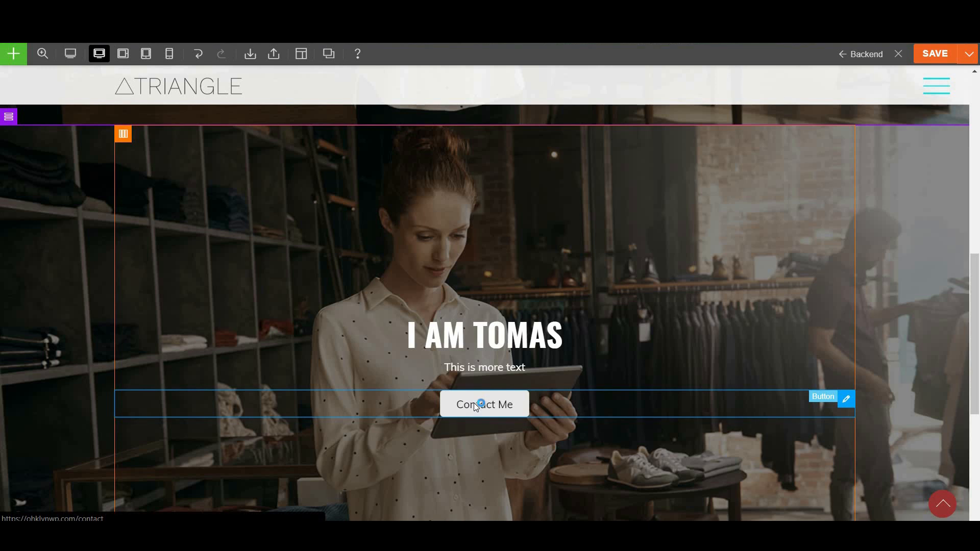
left_click(474, 403)
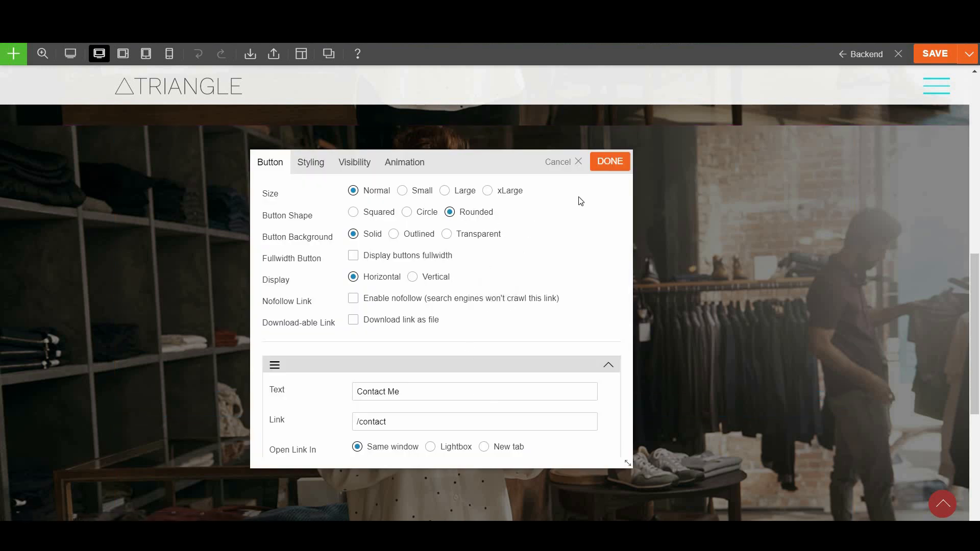
left_click(609, 162)
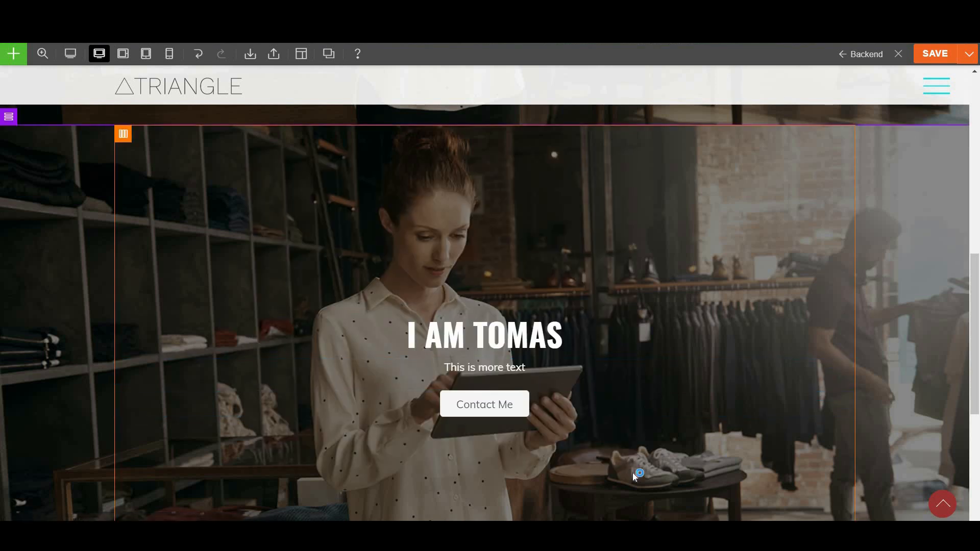
scroll(632, 473, "up", 5)
scroll(631, 473, "up", 6)
scroll(632, 472, "down", 12)
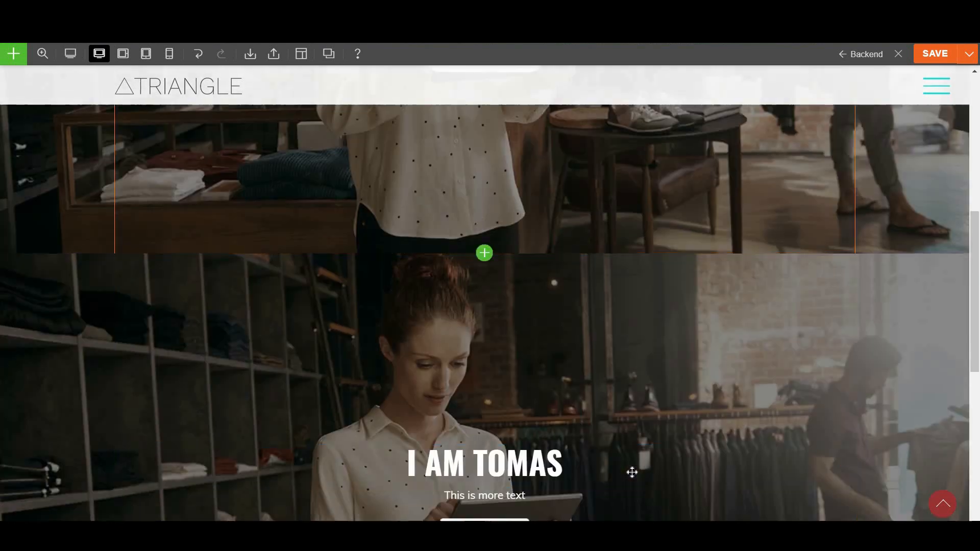
scroll(651, 446, "up", 1)
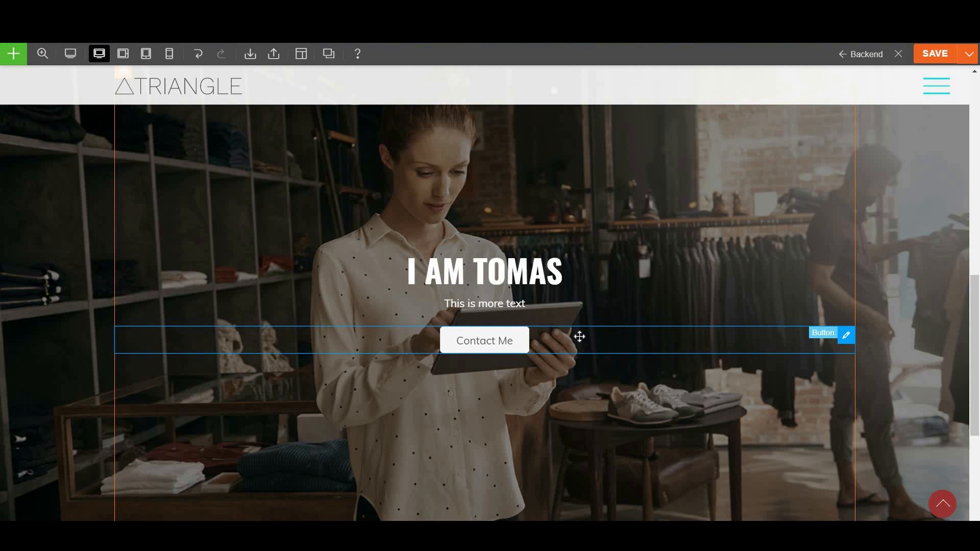
scroll(581, 408, "down", 5)
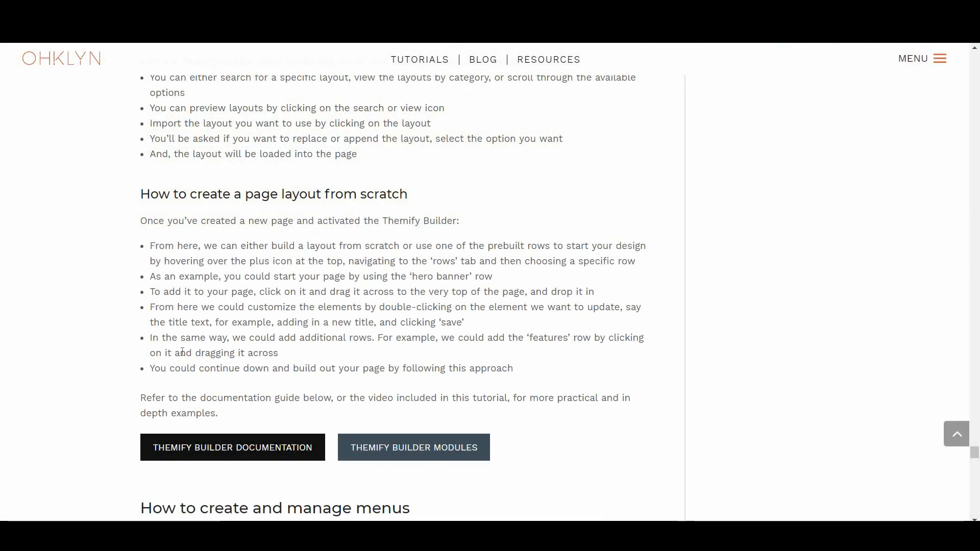
Consult the Themify Builder documentation, then read the article down to 'How to create and manage menus'
left_click(261, 449)
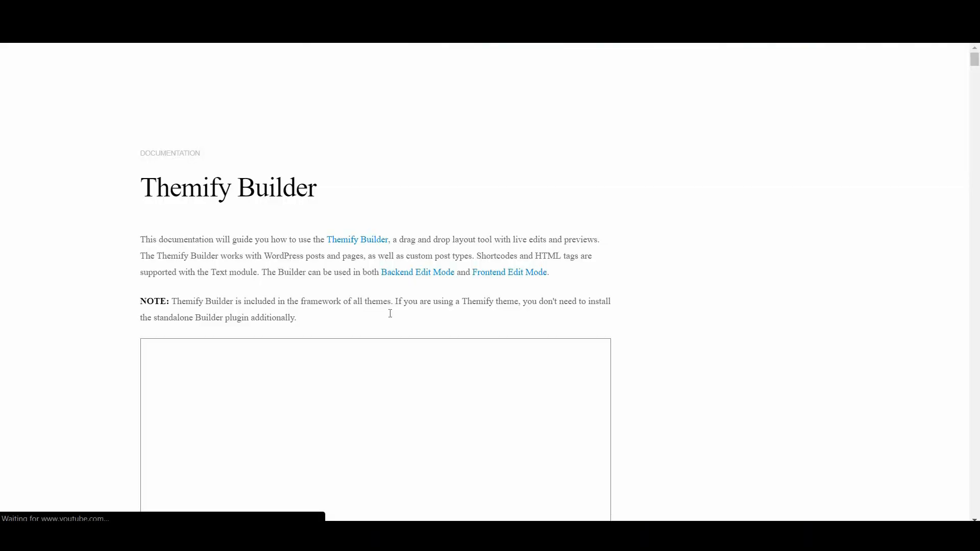
scroll(390, 313, "down", 5)
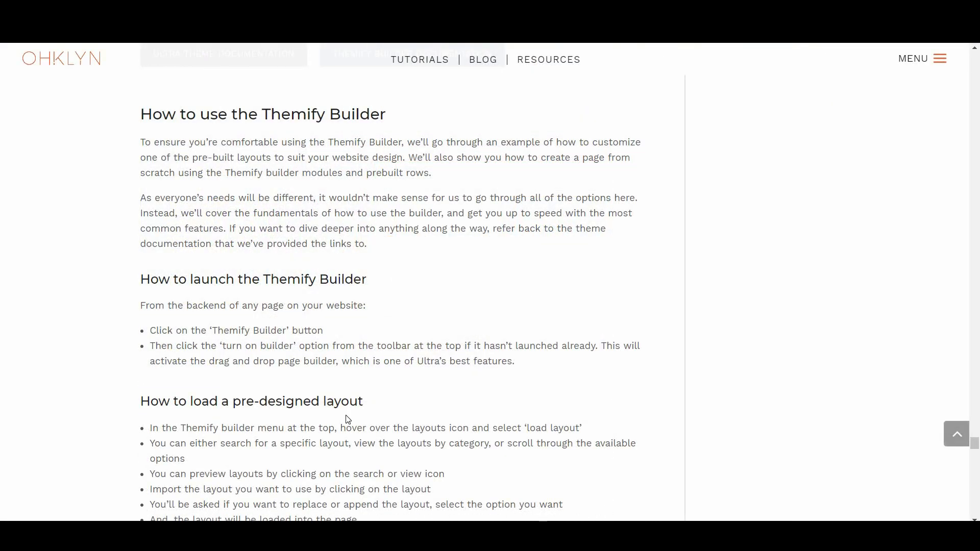
scroll(463, 359, "down", 7)
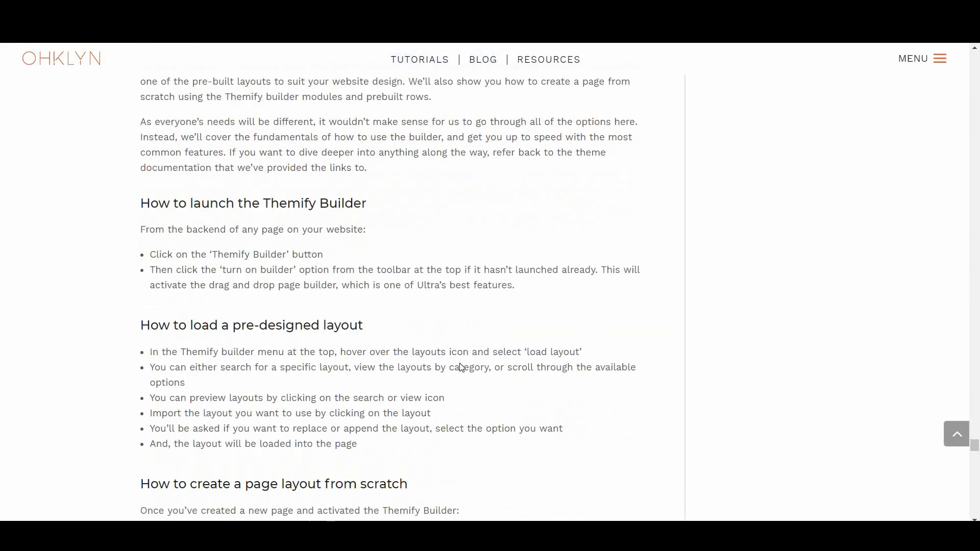
scroll(462, 368, "down", 7)
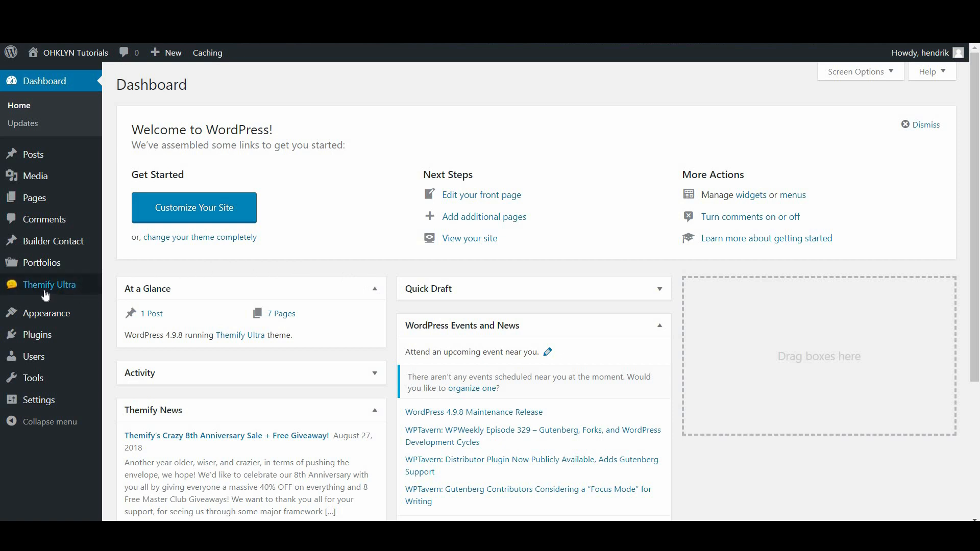
Return to the OHKLYN Tutorials admin Dashboard tab
mouse_move(51, 287)
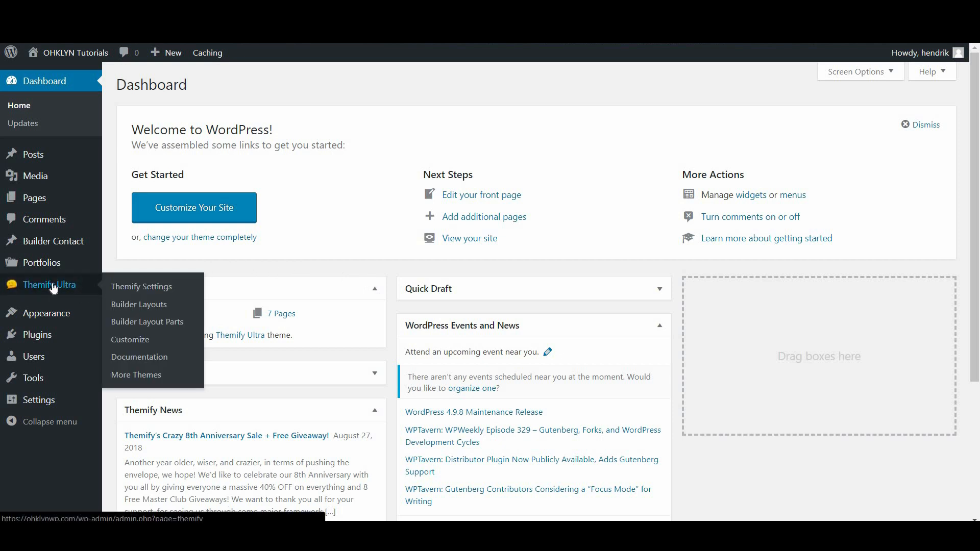
Set the Themify Ultra Theme Appearance header design to Header Horizontal and save
left_click(159, 290)
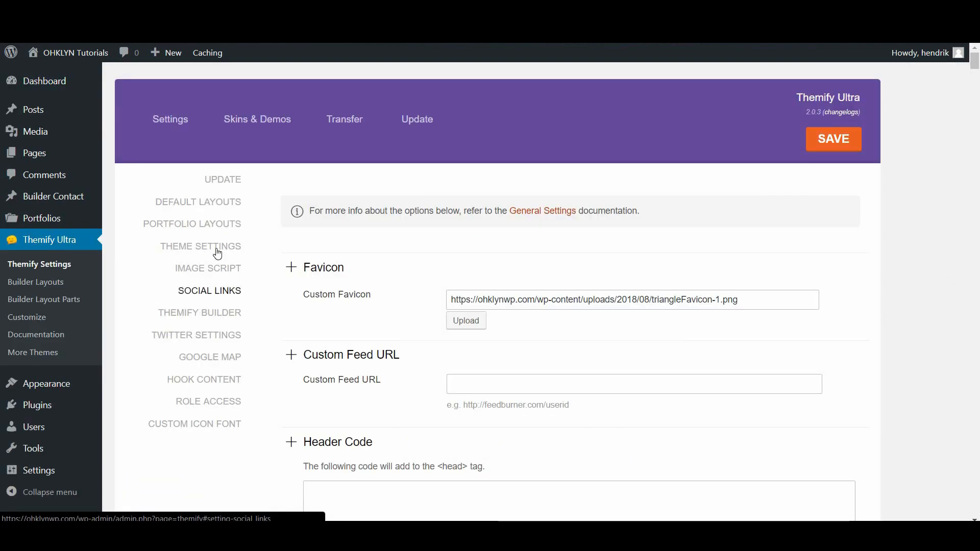
left_click(205, 274)
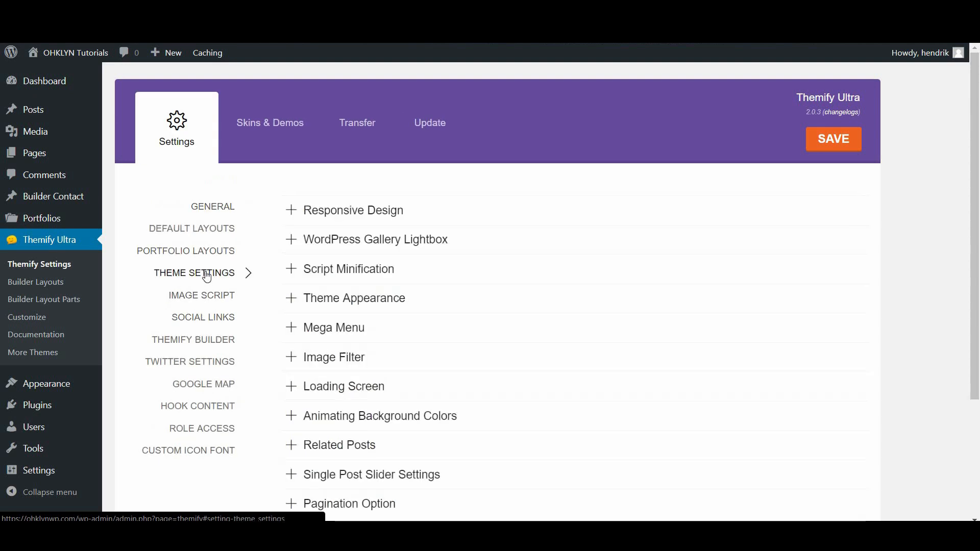
left_click(407, 306)
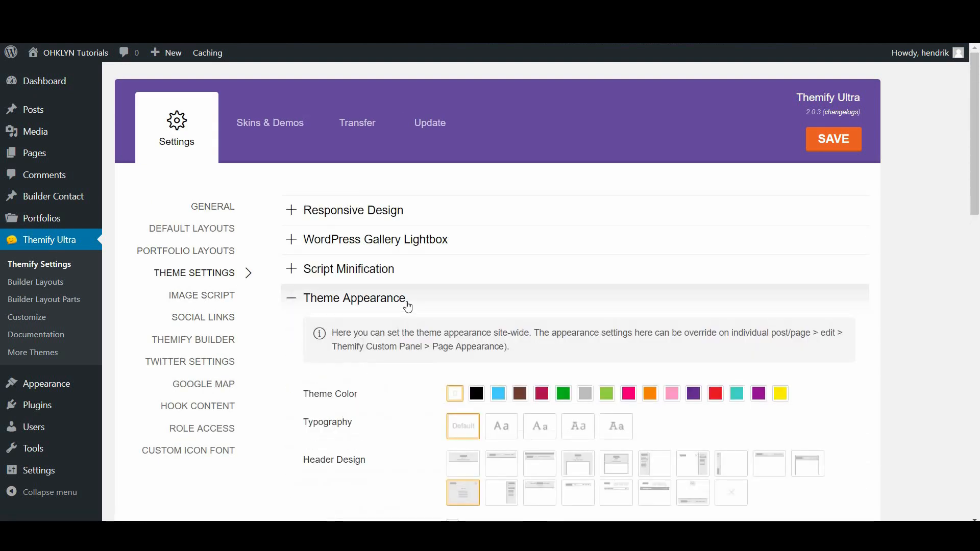
scroll(406, 316, "down", 3)
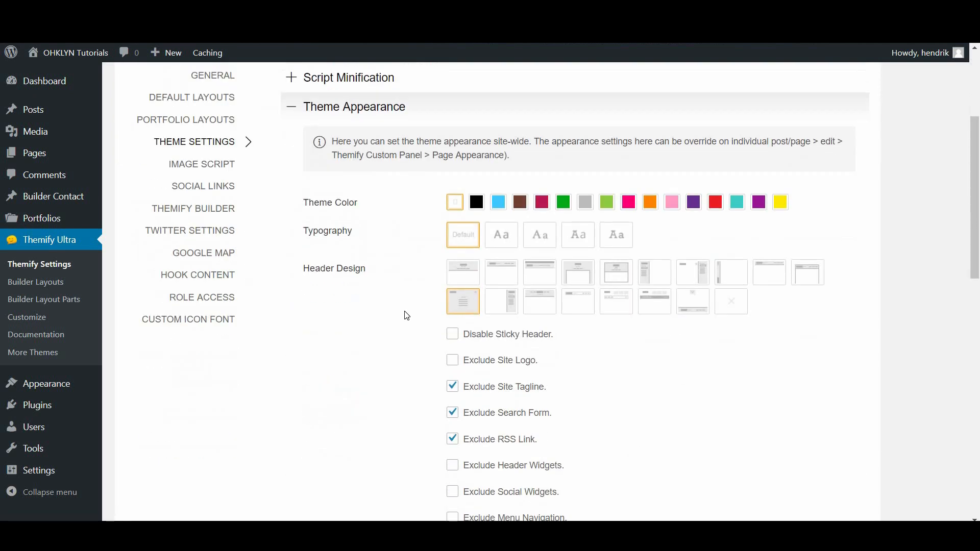
left_click(500, 274)
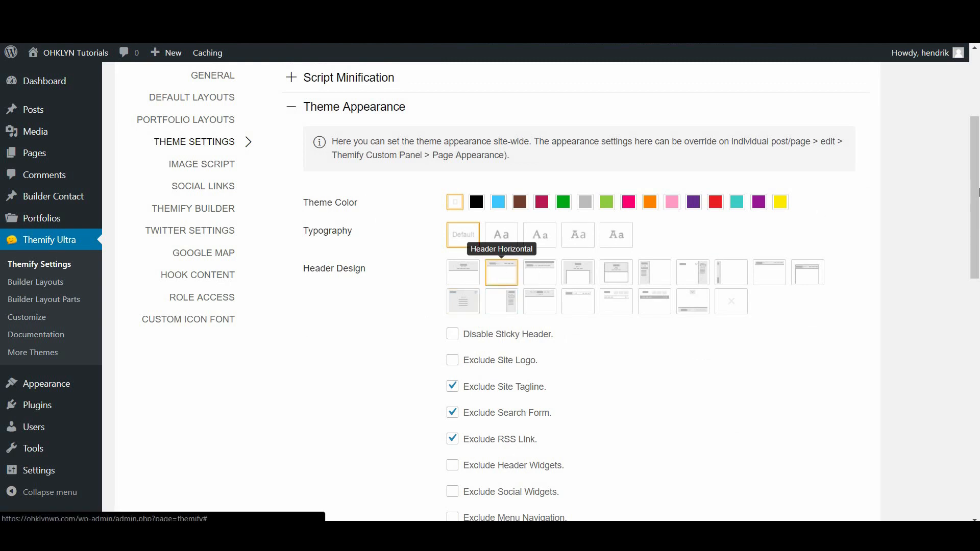
scroll(502, 273, "up", 4)
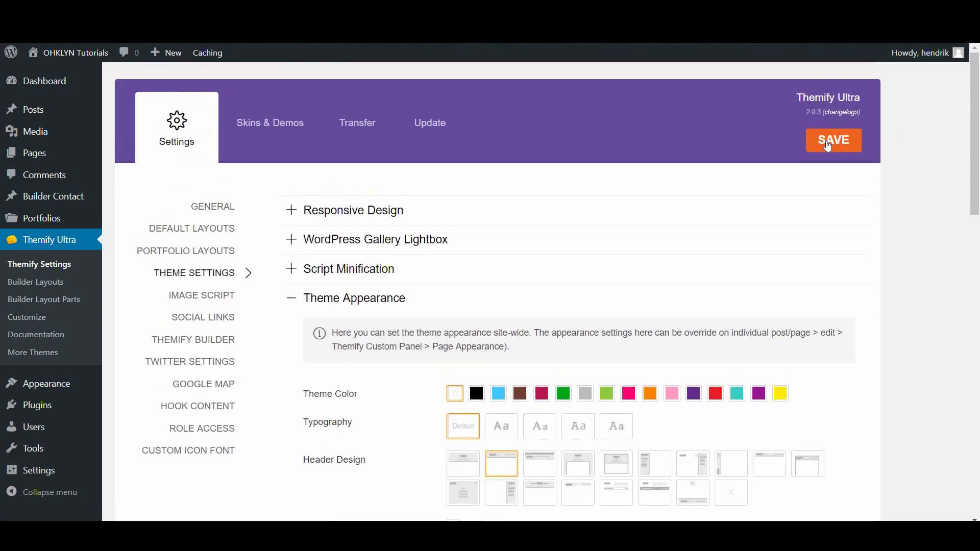
left_click(827, 146)
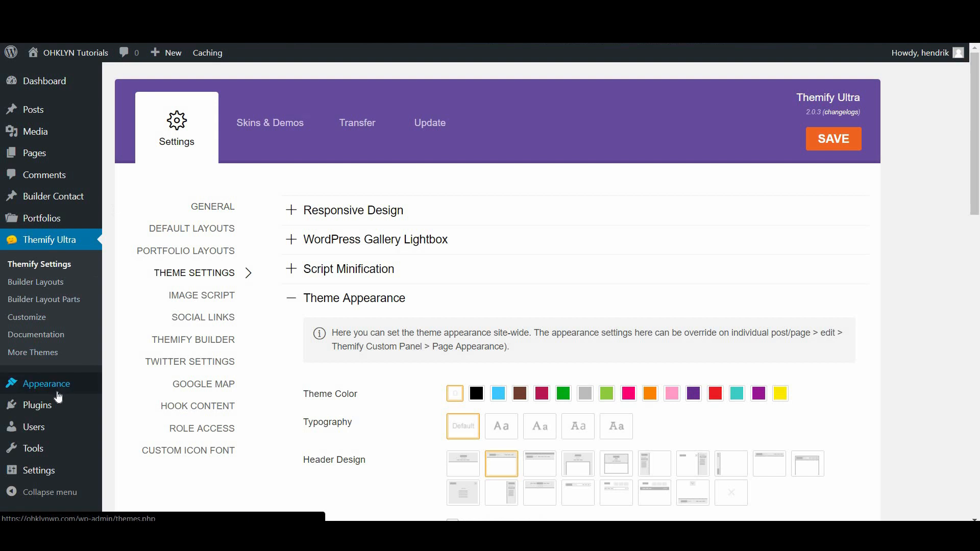
In Appearance > Menus, enable the Portfolios box through Screen Options
mouse_move(62, 393)
left_click(128, 442)
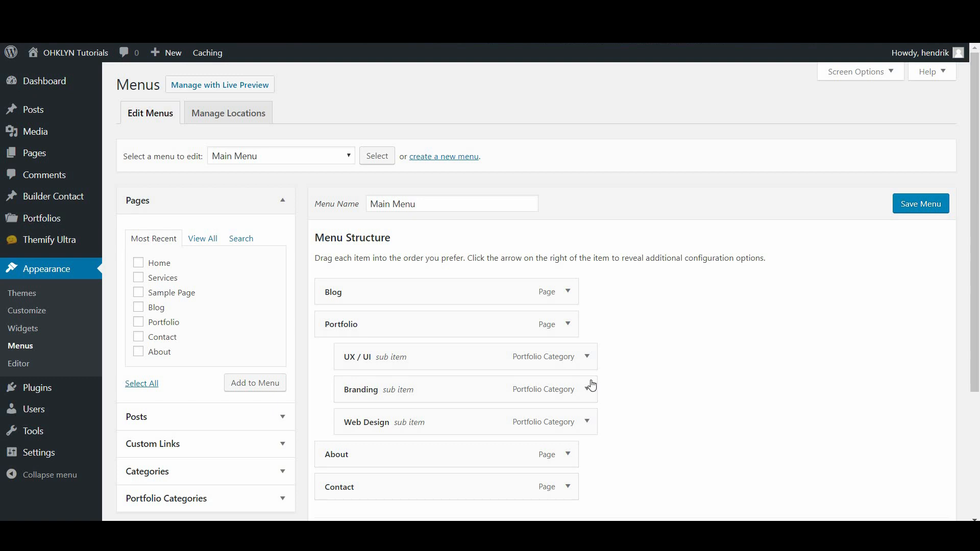
scroll(581, 357, "down", 2)
scroll(579, 351, "down", 2)
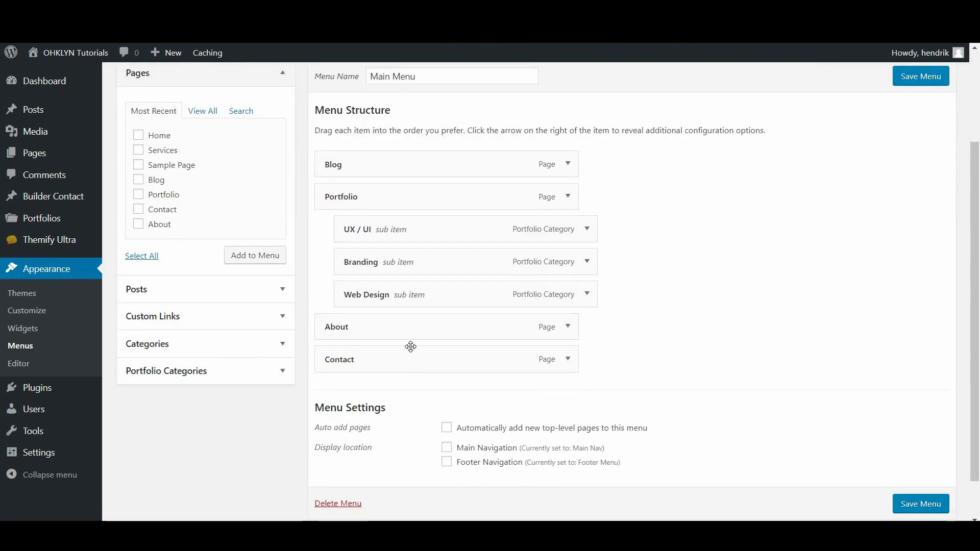
scroll(541, 322, "up", 3)
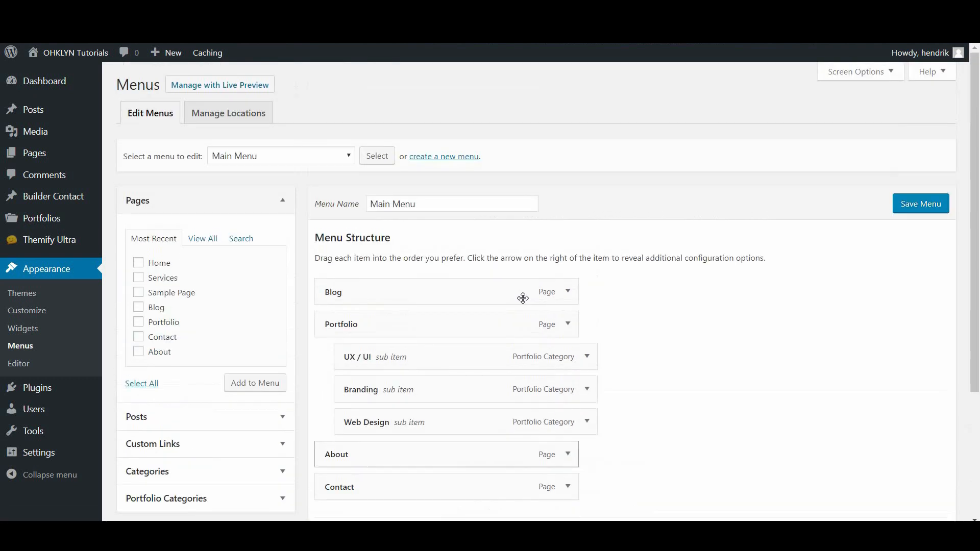
left_click(878, 76)
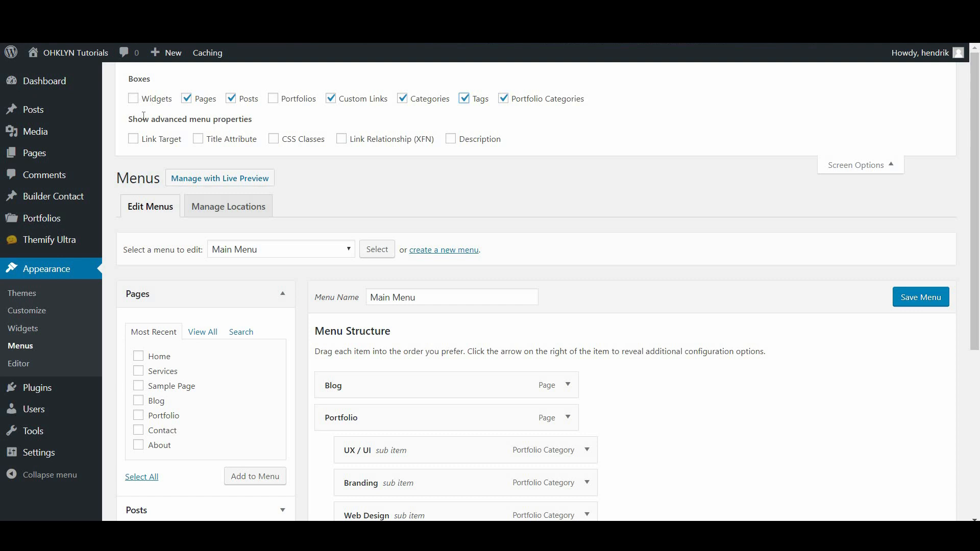
left_click(272, 99)
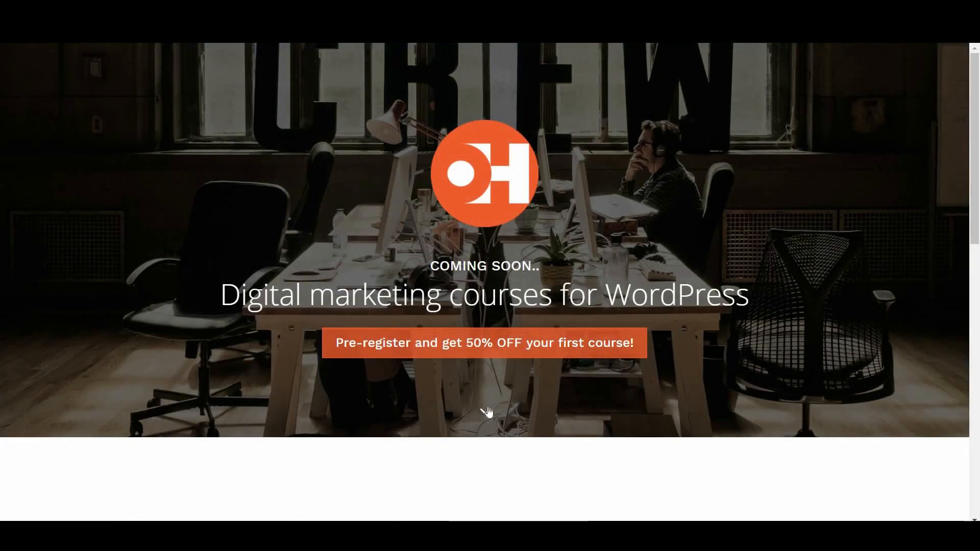
Jump down to the pre-registration form and scroll back up the Menus page
left_click(488, 412)
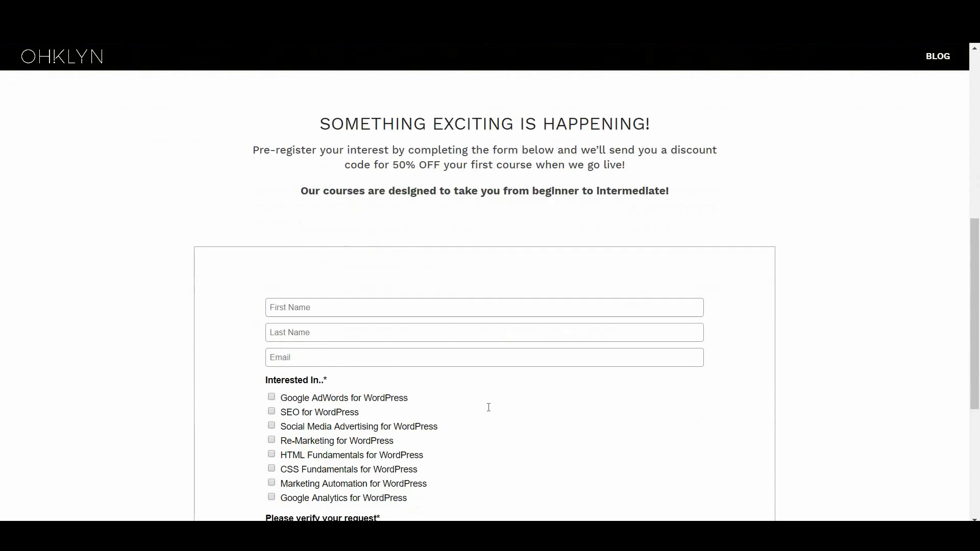
scroll(489, 408, "down", 5)
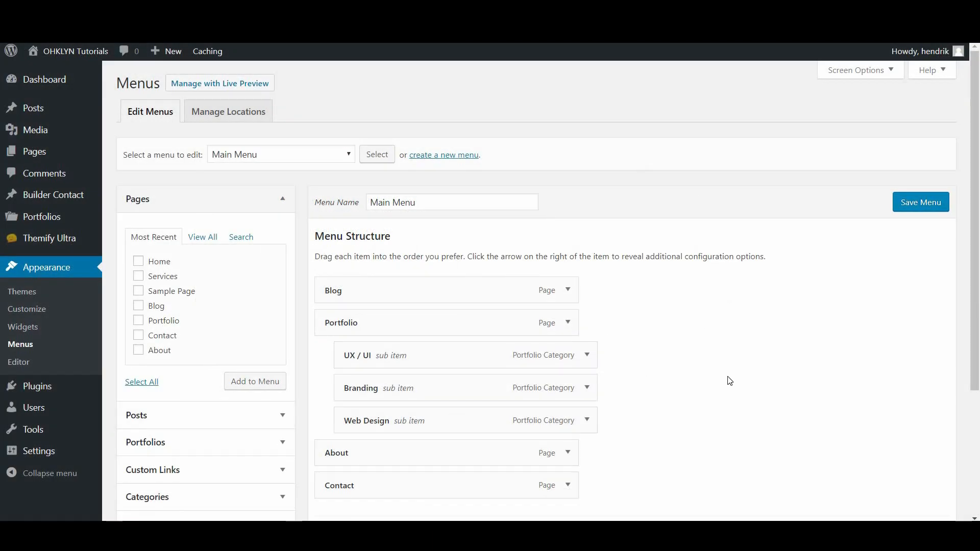
scroll(715, 344, "down", 3)
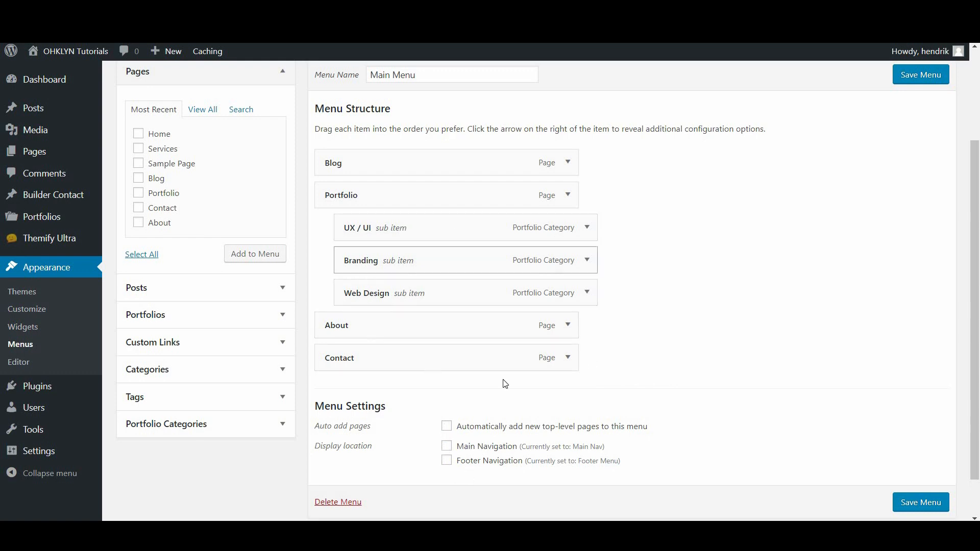
scroll(546, 329, "up", 1)
scroll(545, 330, "up", 2)
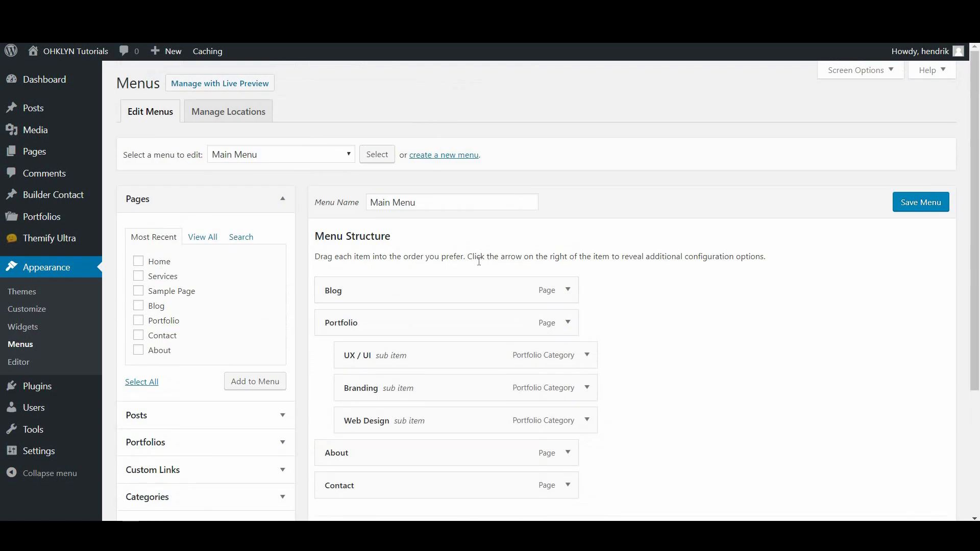
Create a new menu named 'My Menu'
left_click(433, 156)
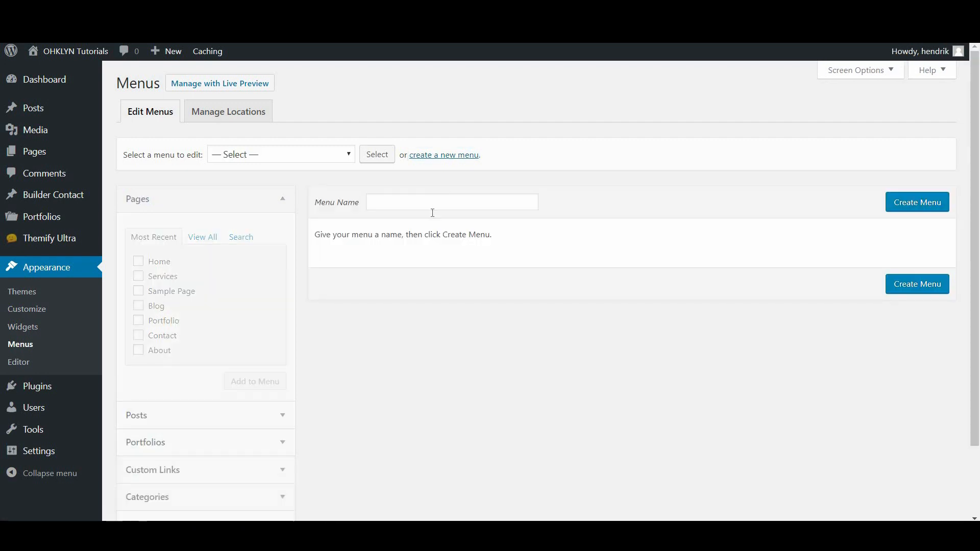
left_click(399, 207)
left_click(401, 217)
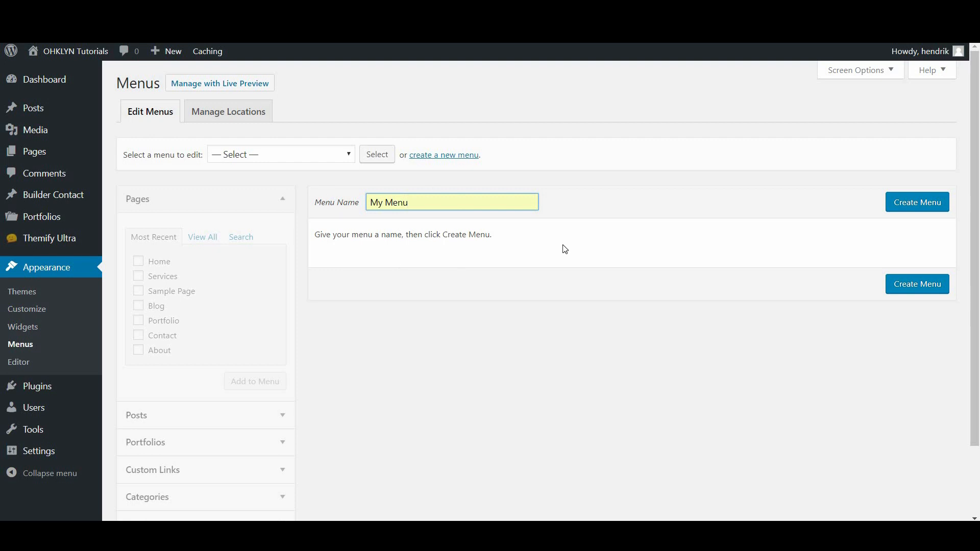
left_click(935, 205)
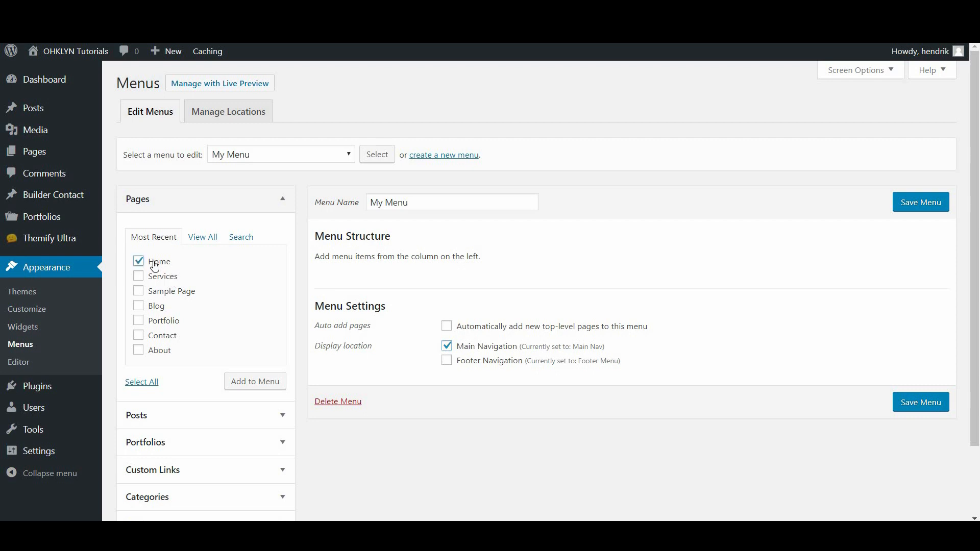
Add the Services, Blog, Portfolio, Contact and About pages to My Menu
left_click(152, 279)
left_click(152, 307)
left_click(153, 320)
left_click(155, 336)
left_click(154, 350)
left_click(243, 384)
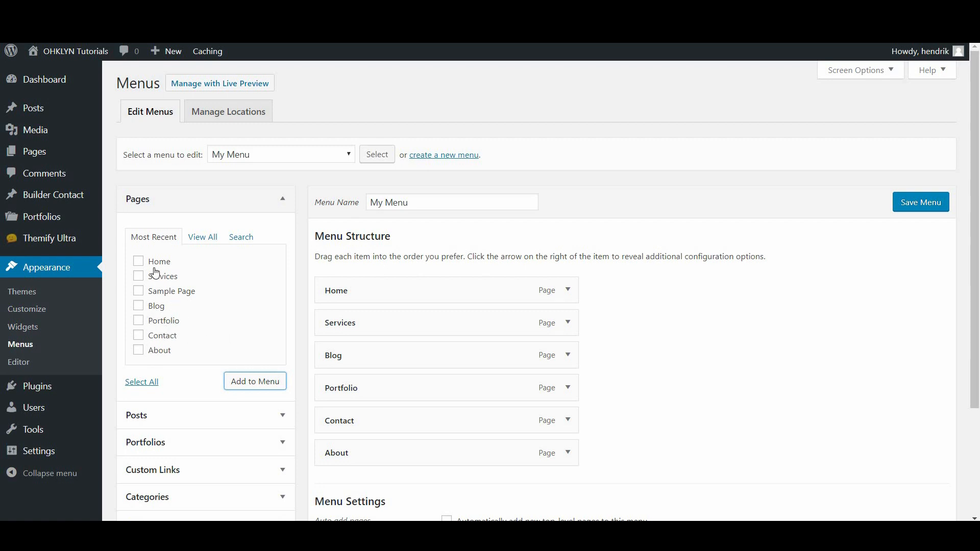
Clear the page checkboxes again and drag About up to sit right after Home
left_click(139, 261)
left_click(138, 276)
left_click(138, 320)
left_click(140, 335)
left_click(140, 350)
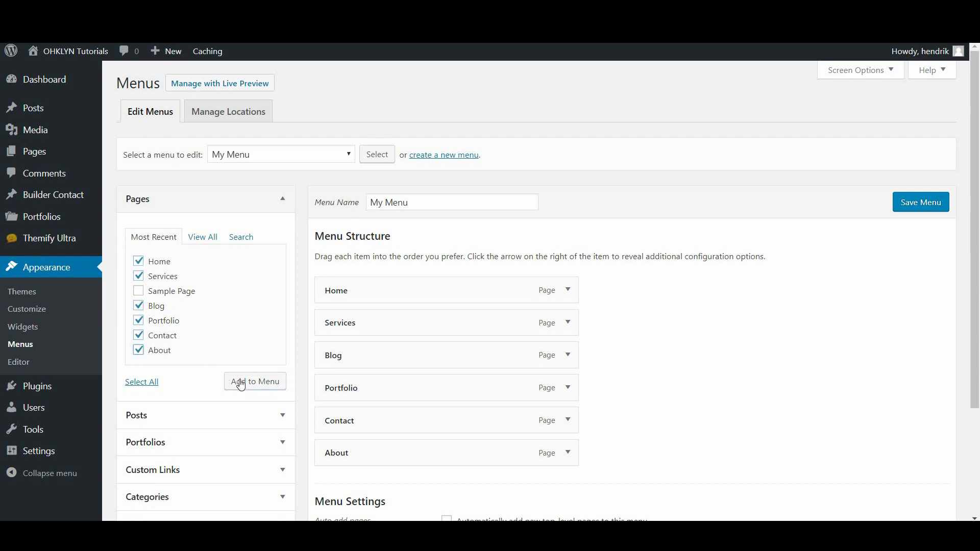
left_click(140, 351)
left_click(139, 335)
left_click(139, 321)
left_click(139, 306)
left_click(139, 276)
left_click(139, 262)
left_click_drag(376, 445, 322, 323)
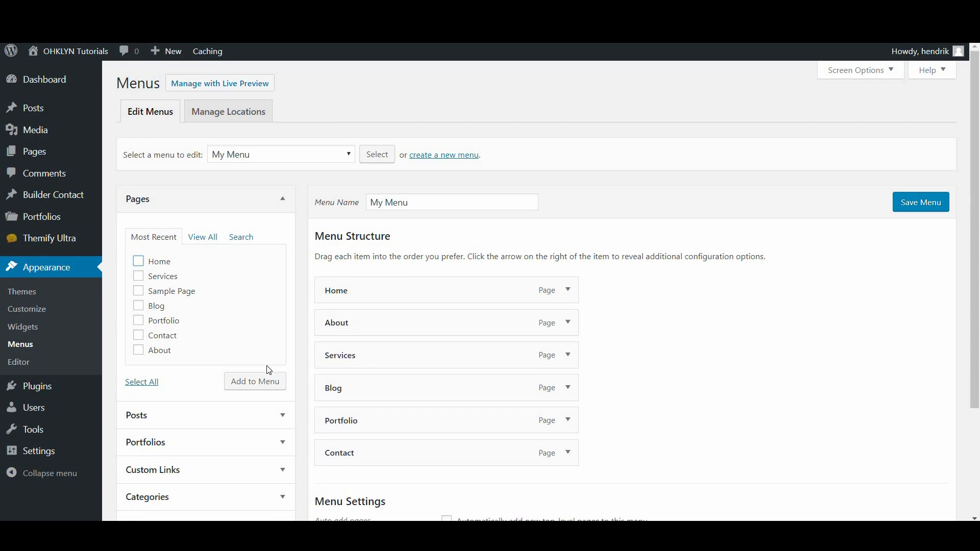
Add the Gadget, My Thoughts, News and Technology categories to My Menu
scroll(235, 350, "down", 2)
left_click(225, 372)
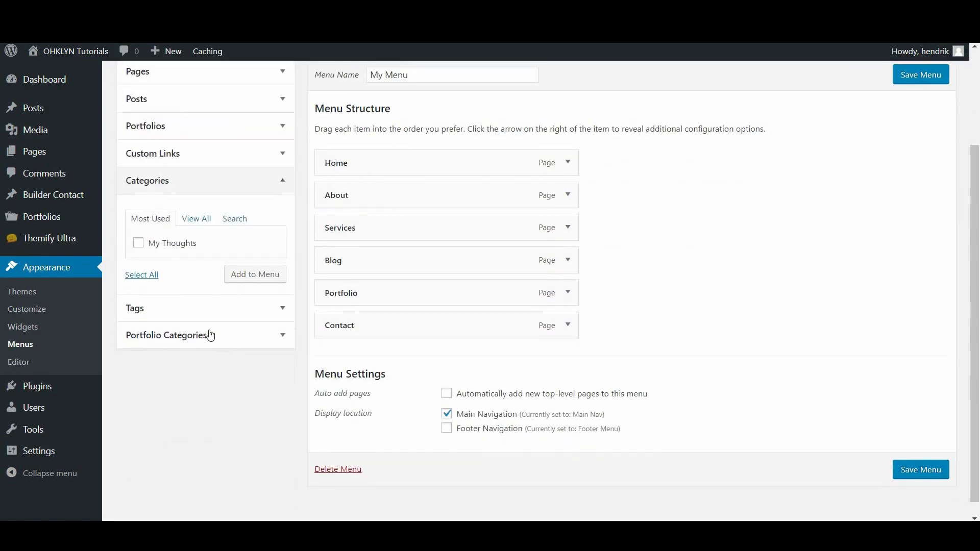
left_click(198, 223)
left_click(138, 242)
left_click(138, 257)
left_click(138, 272)
left_click(138, 287)
left_click(242, 338)
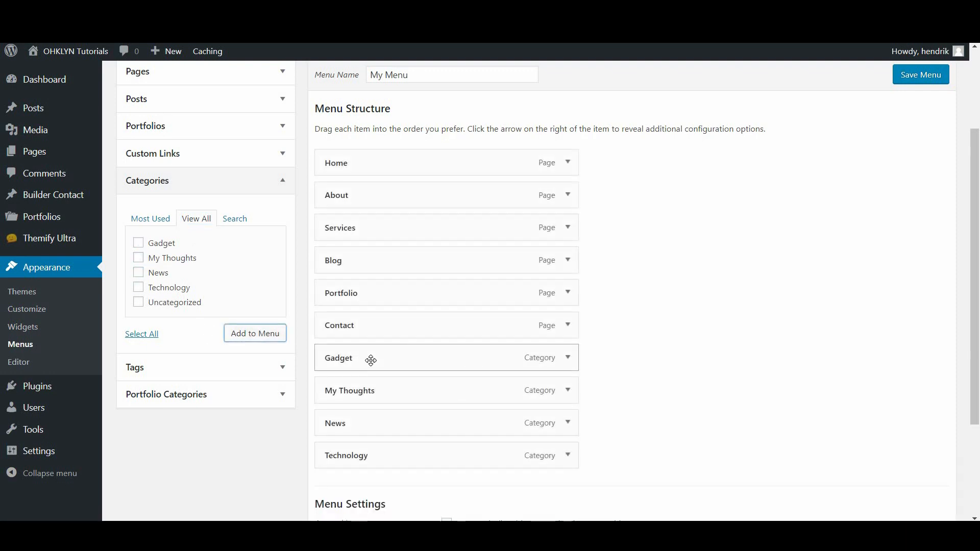
Nest Gadget, My Thoughts, News and Technology as sub-items under Blog
left_click_drag(358, 361, 396, 289)
left_click_drag(359, 389, 383, 327)
left_click_drag(346, 425, 362, 358)
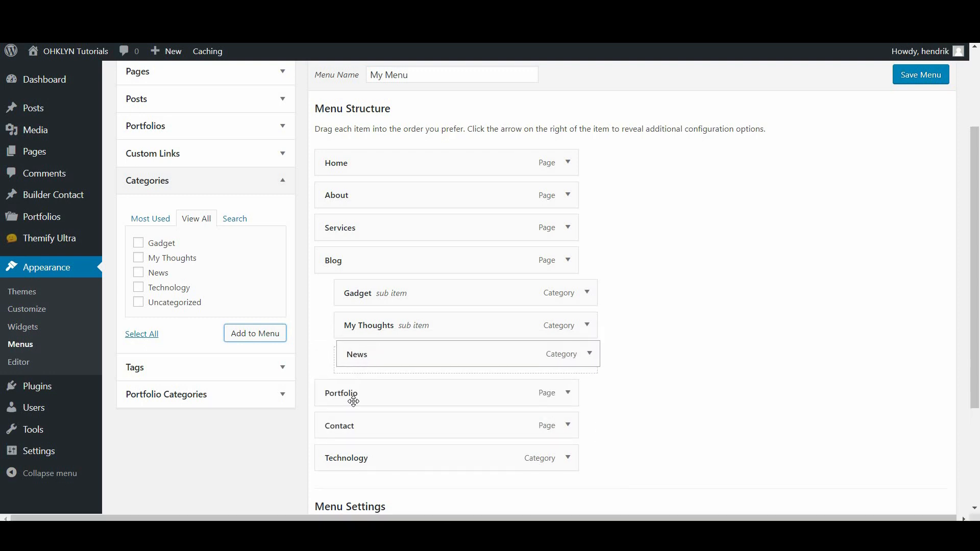
left_click_drag(345, 457, 373, 393)
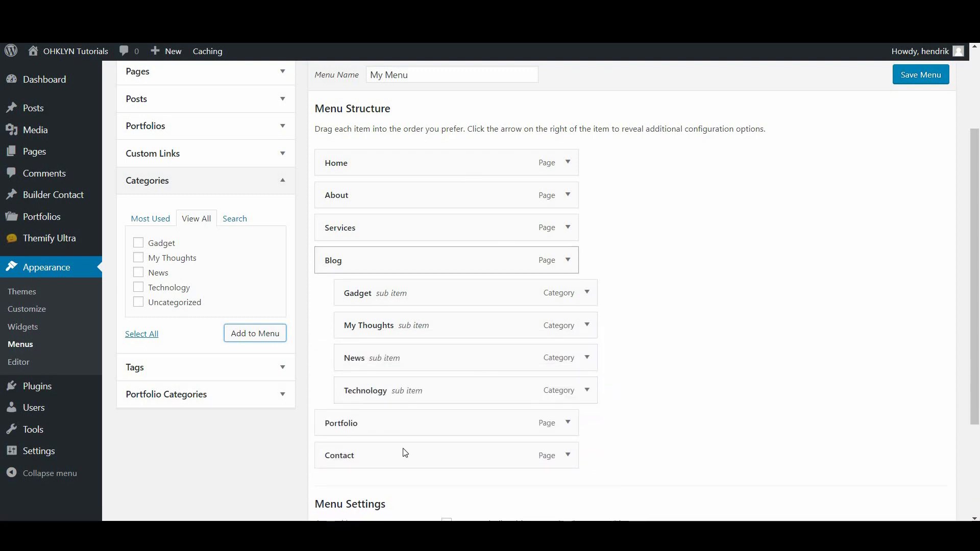
Save My Menu and view the live site's Blog dropdown
left_click(903, 75)
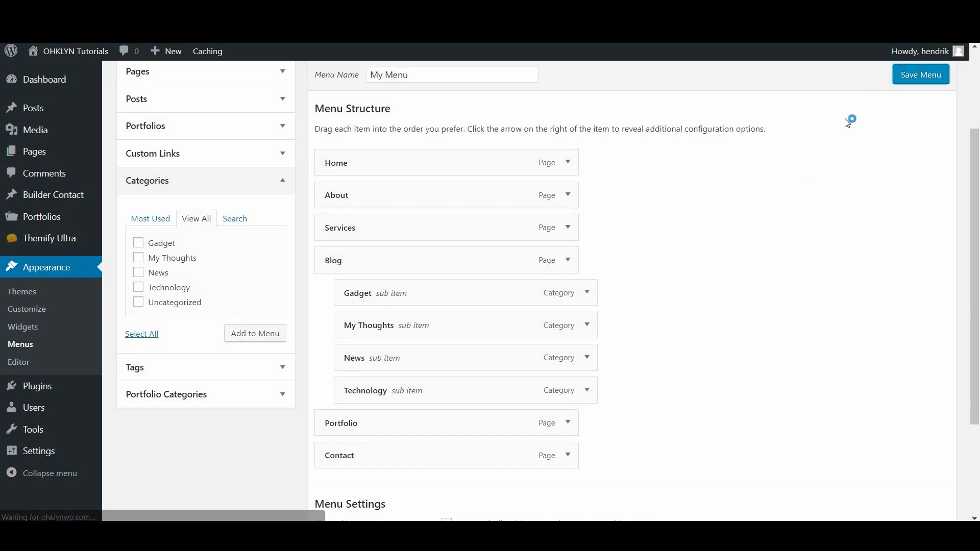
mouse_move(77, 59)
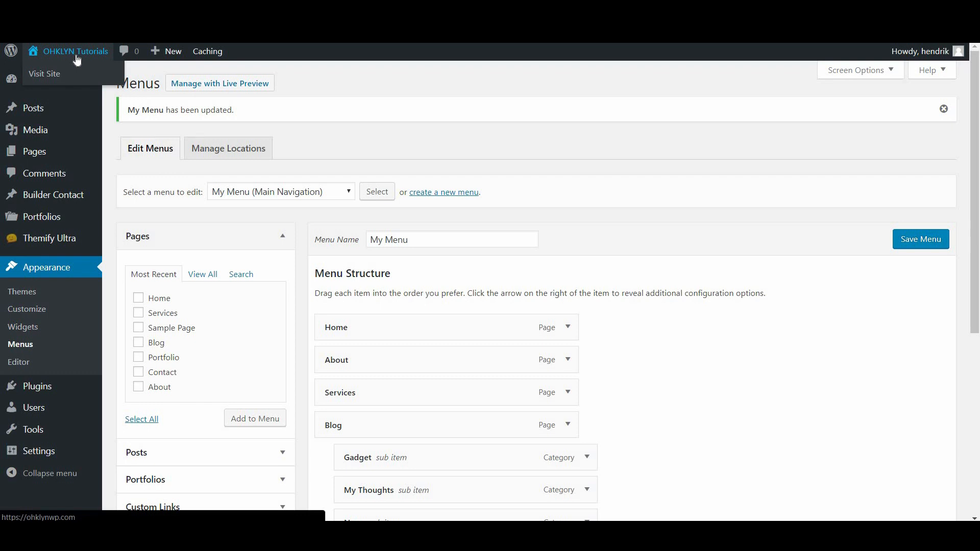
left_click(77, 57)
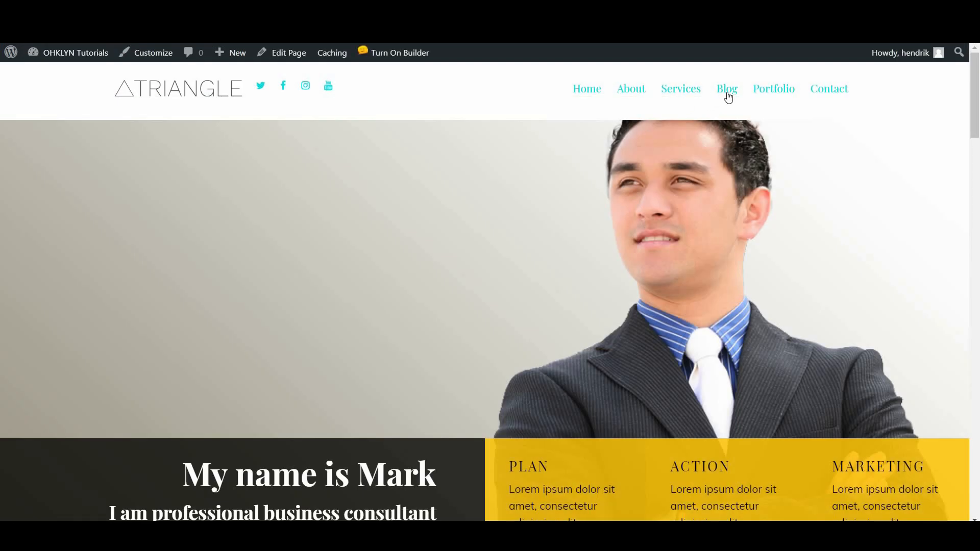
mouse_move(728, 97)
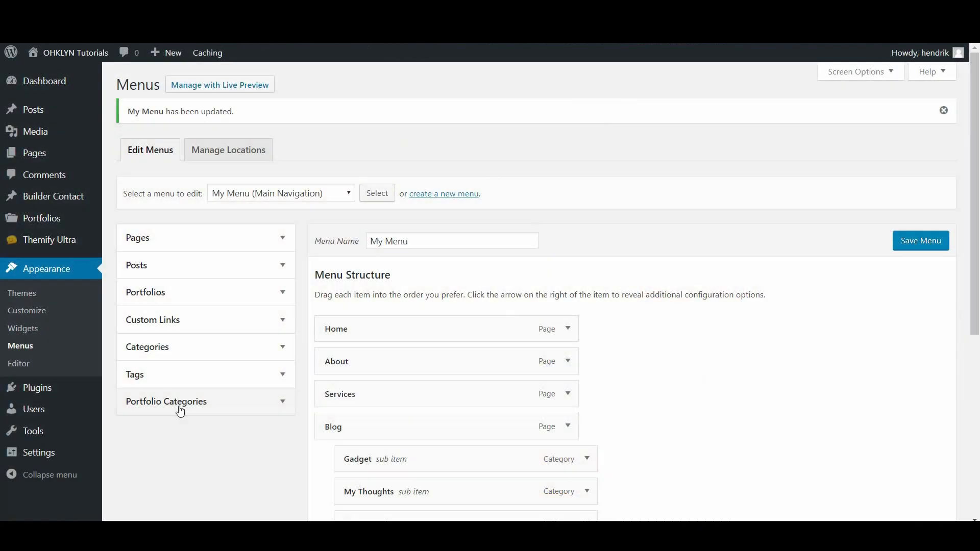
Add the UX / UI, Branding, Who Am I and Marketing portfolio categories to the menu
scroll(500, 353, "down", 4)
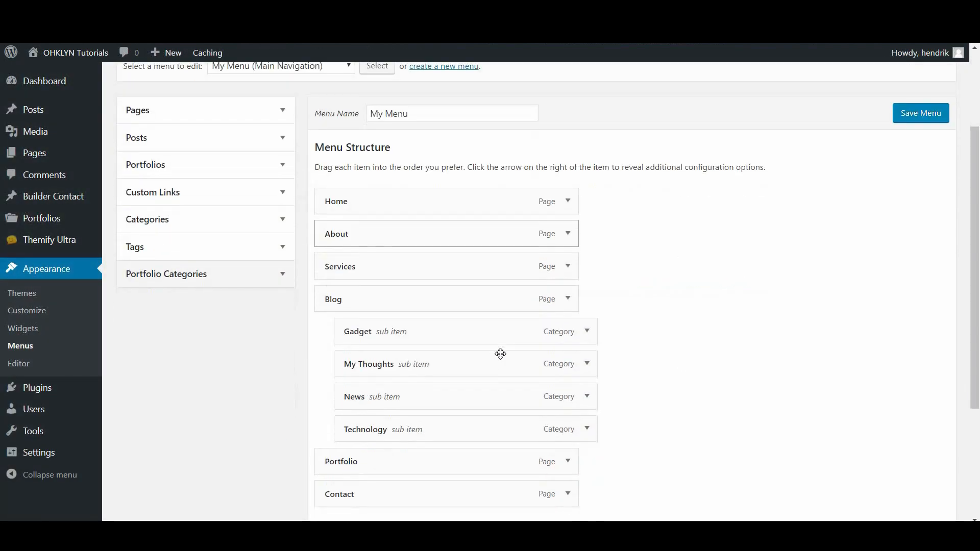
left_click(234, 217)
scroll(192, 320, "down", 1)
scroll(153, 296, "up", 2)
left_click(138, 272)
left_click(138, 302)
scroll(141, 330, "down", 1)
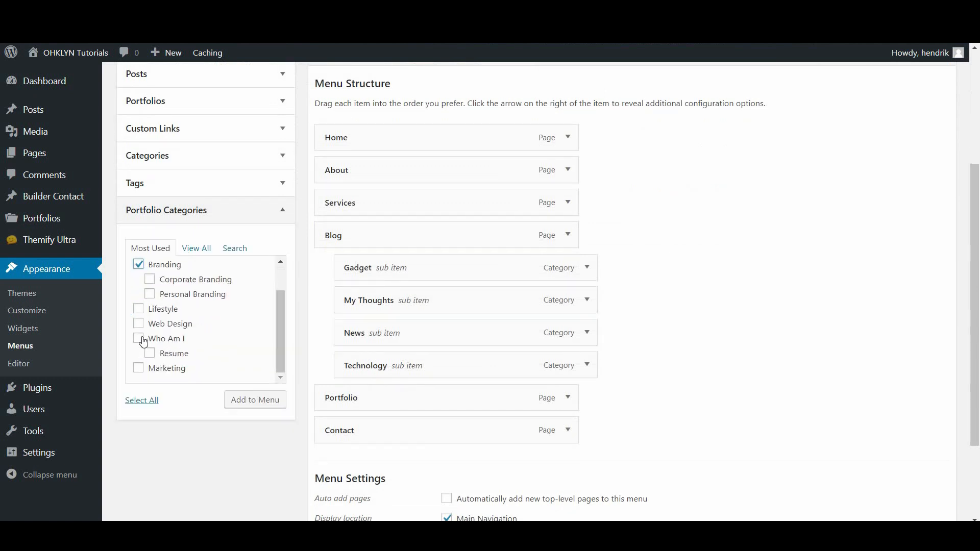
left_click(138, 339)
left_click(138, 368)
left_click(254, 400)
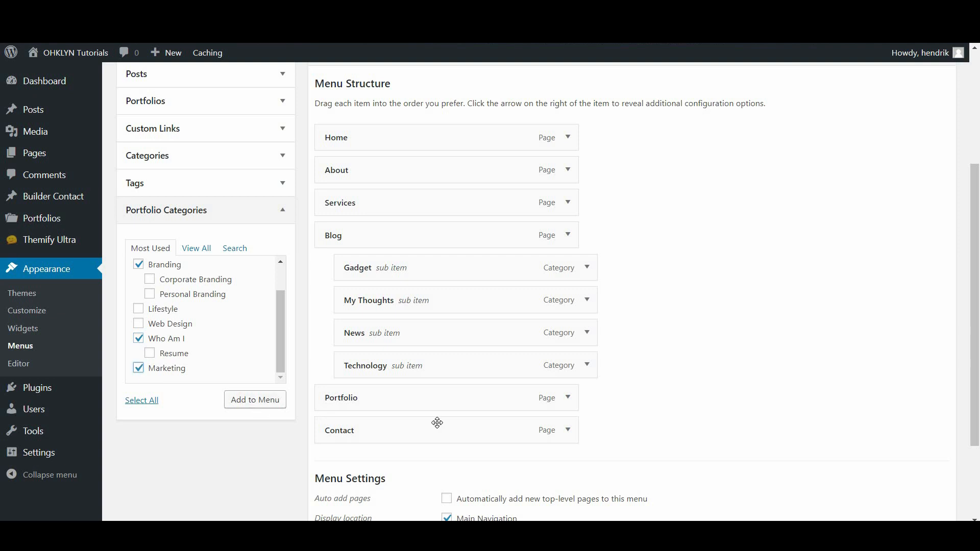
Nest UX / UI, Branding, Who Am I and Marketing under Portfolio
scroll(390, 364, "down", 2)
left_click_drag(353, 351, 384, 314)
left_click_drag(383, 376, 403, 345)
left_click_drag(390, 406, 409, 374)
left_click_drag(399, 432, 417, 411)
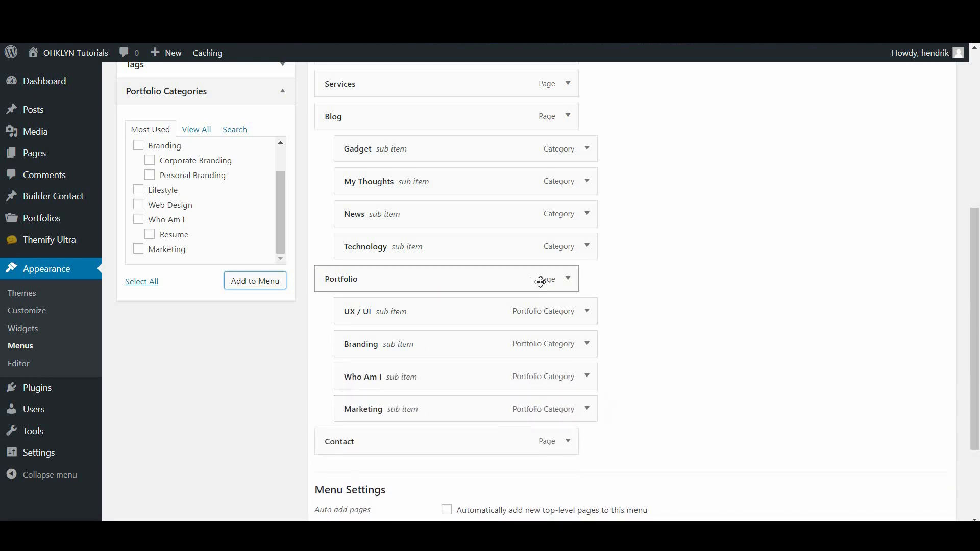
Set Portfolio's mega menu to Mega Posts and save the menu
left_click(567, 279)
scroll(525, 306, "down", 1)
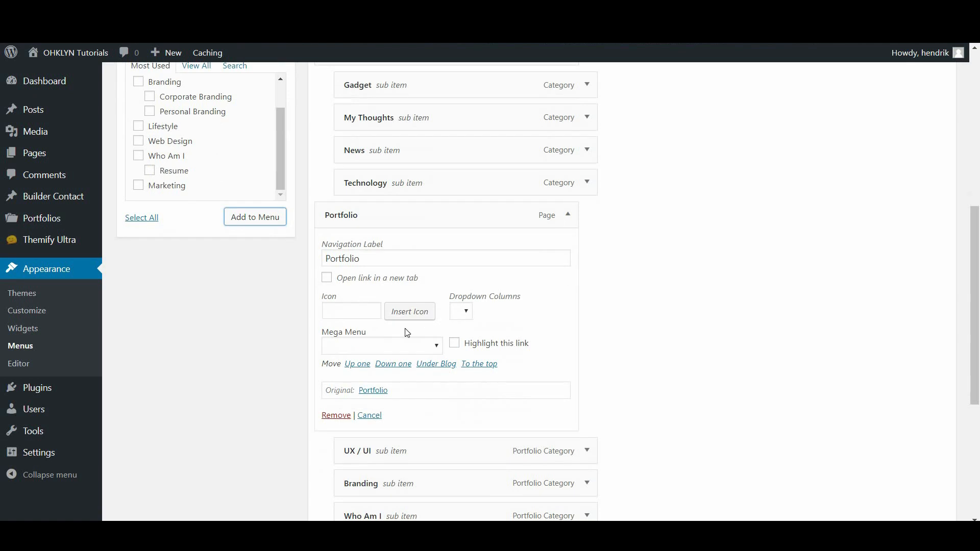
left_click(393, 346)
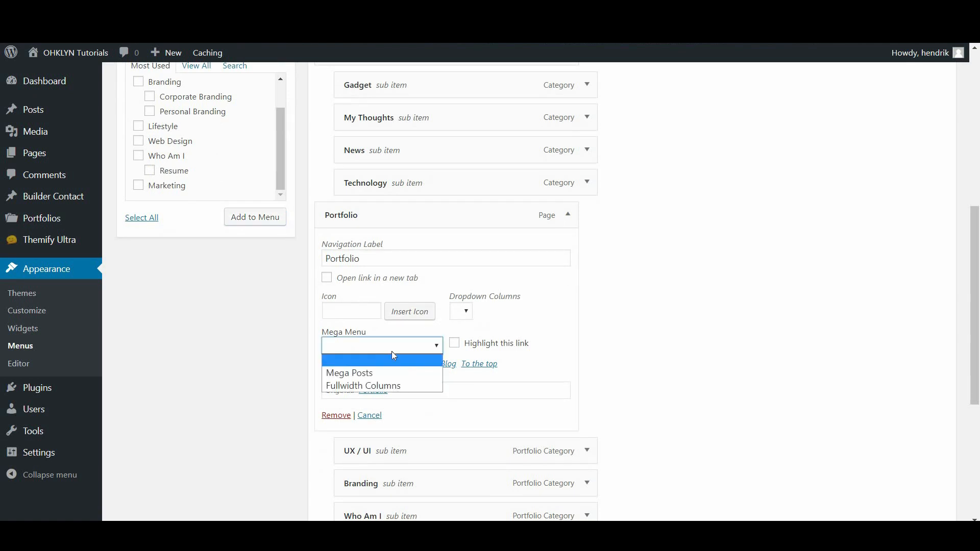
left_click(361, 374)
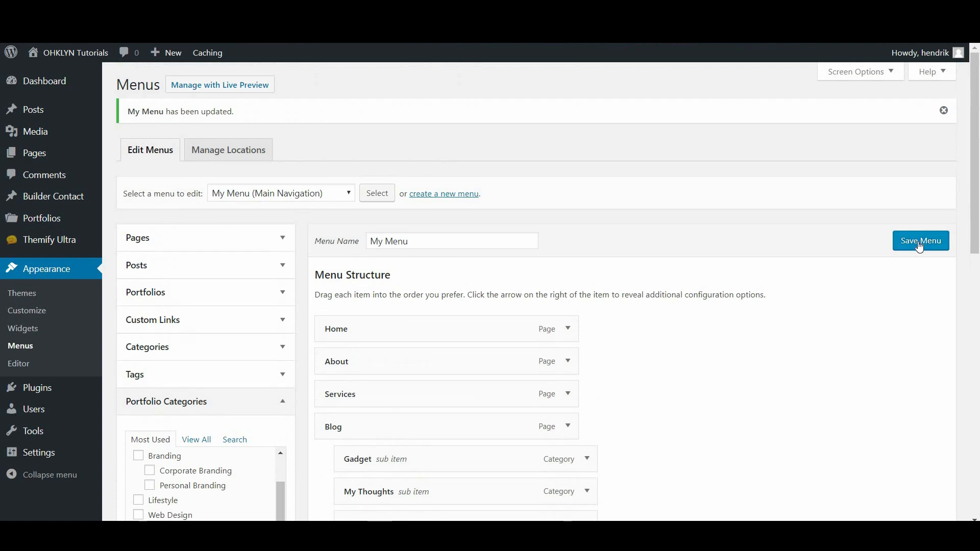
left_click(921, 244)
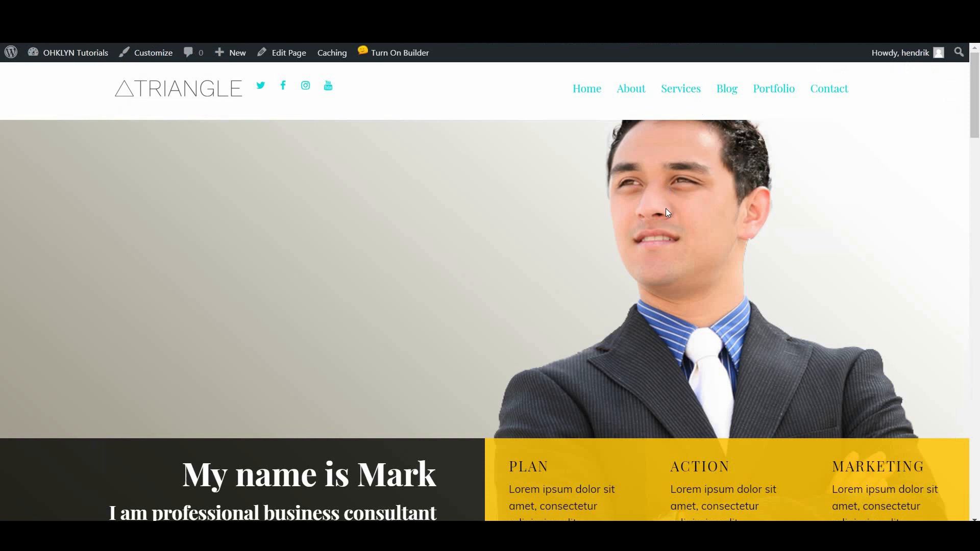
Reload the live site, open Branding from the Portfolio mega menu, then Technology under Blog
key("F5")
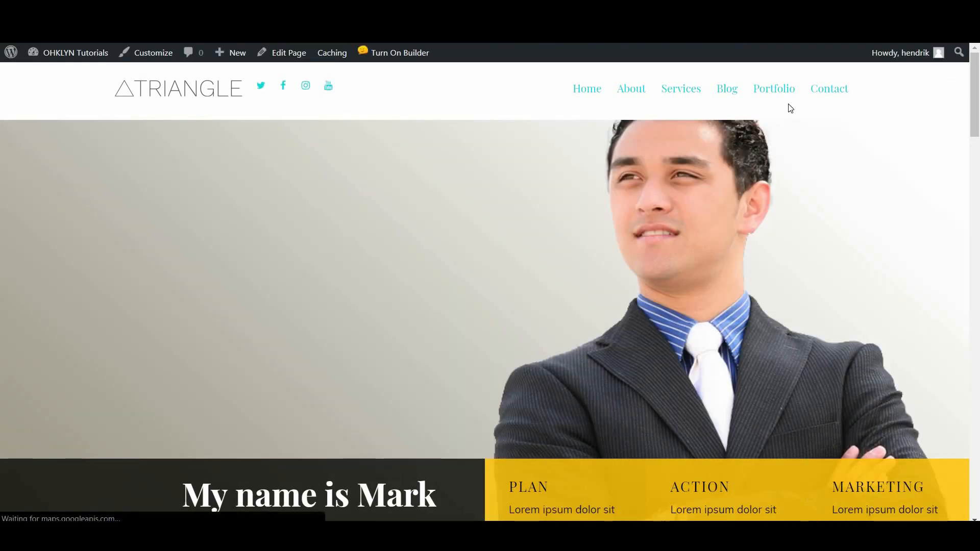
mouse_move(777, 92)
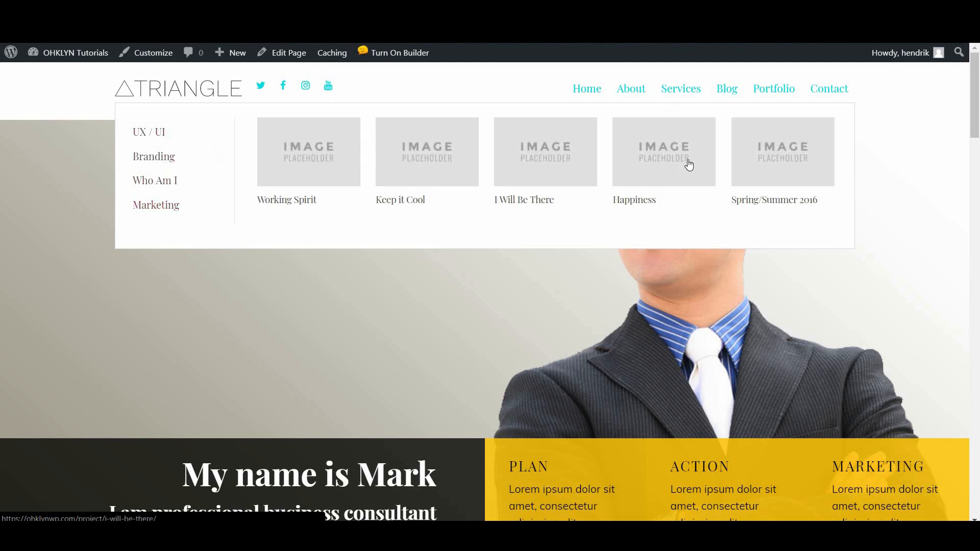
left_click(163, 158)
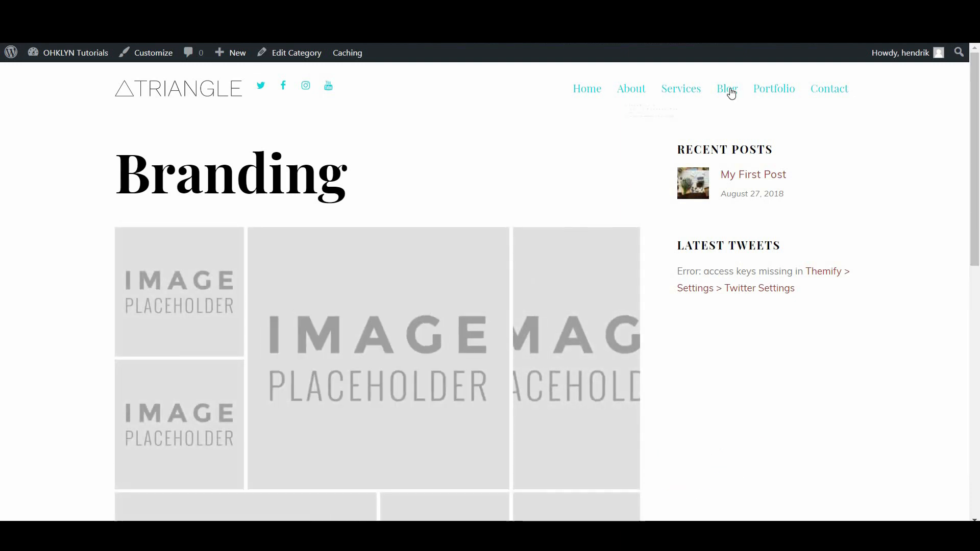
mouse_move(727, 98)
left_click(648, 189)
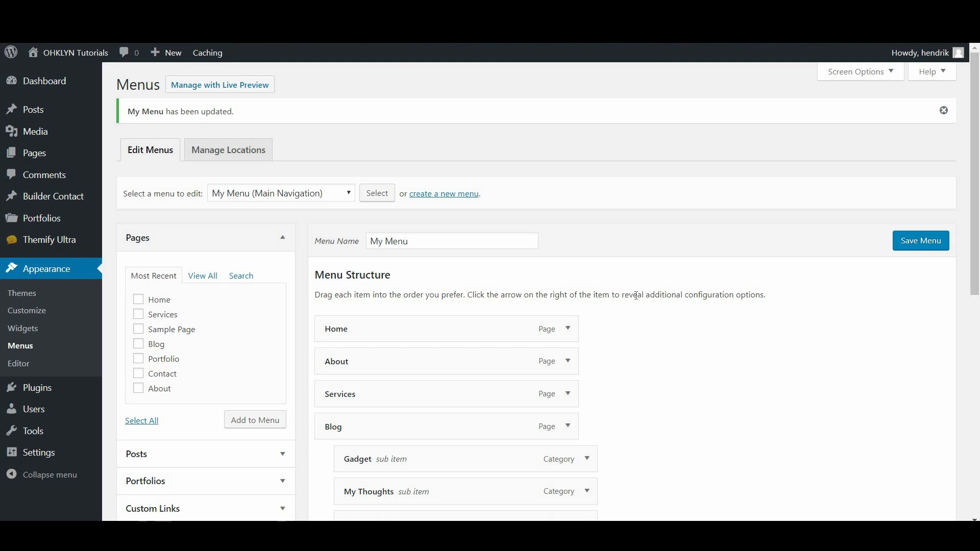
Add a custom link with URL #services and link text Services to My Menu
scroll(639, 322, "down", 4)
scroll(644, 328, "down", 4)
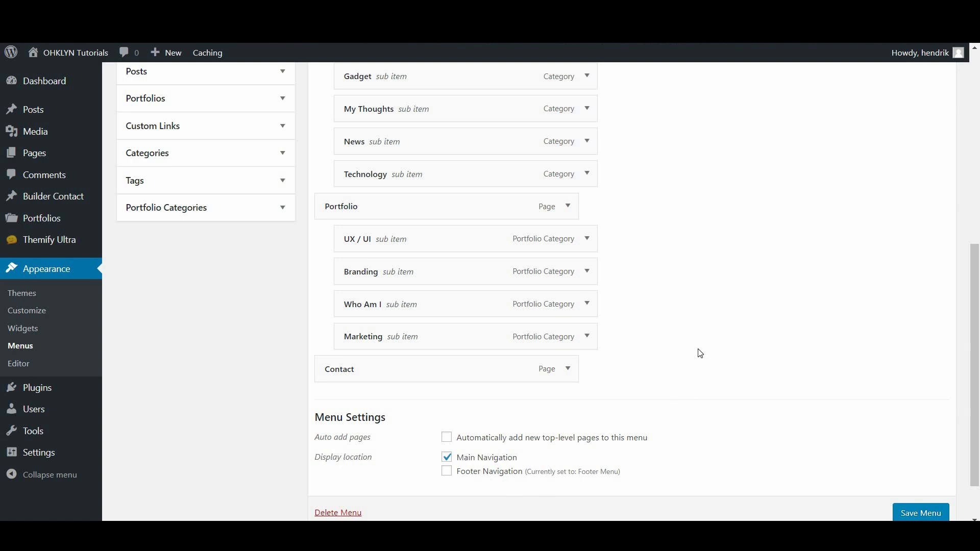
scroll(701, 320, "up", 10)
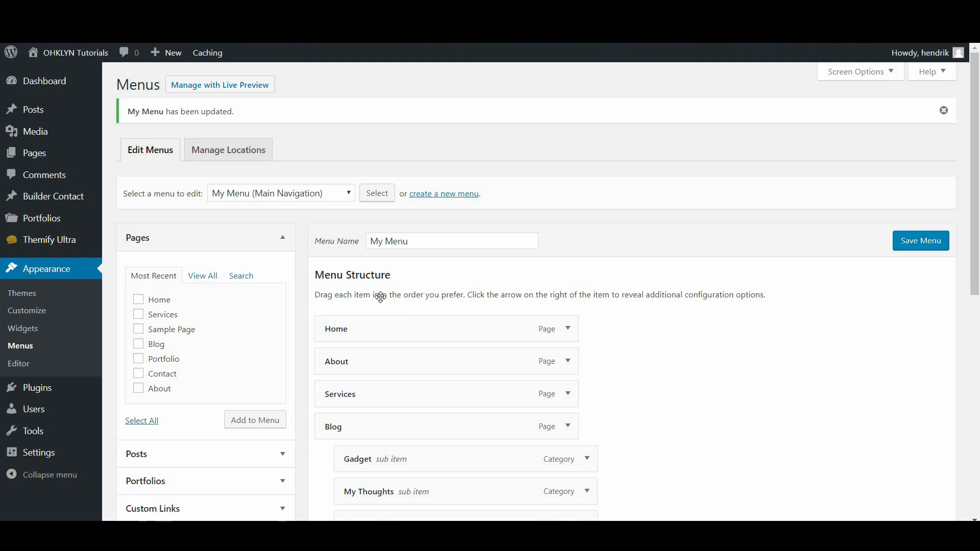
scroll(365, 288, "down", 5)
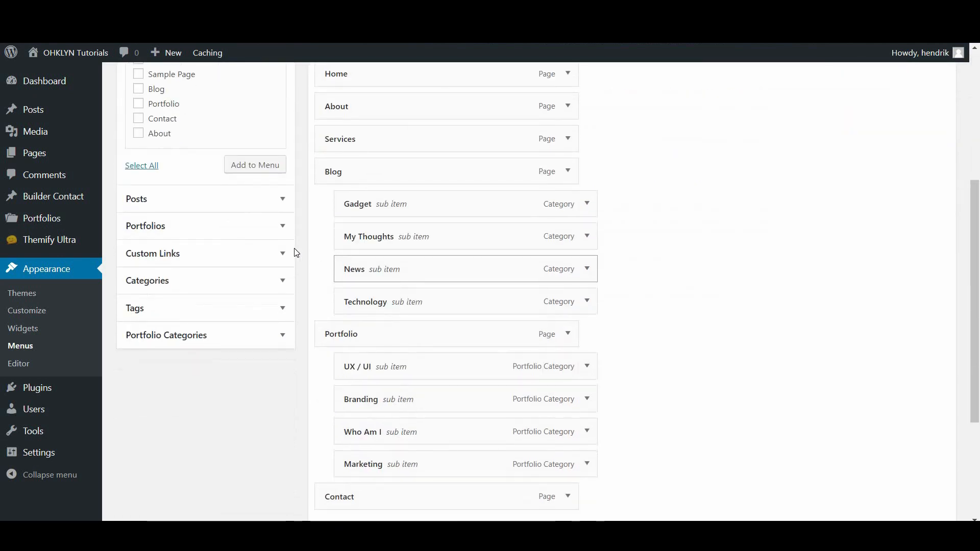
left_click(190, 254)
left_click(234, 160)
scroll(205, 222, "up", 4)
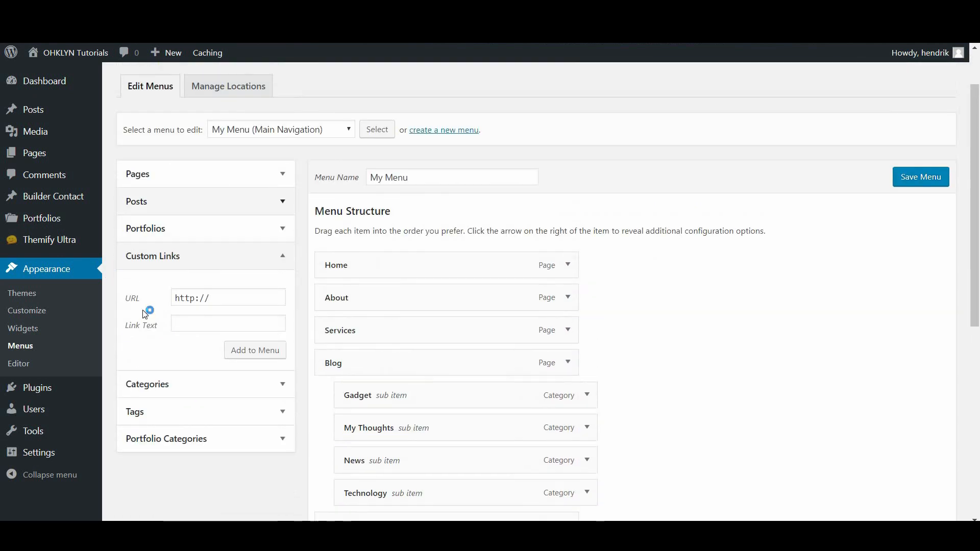
left_click_drag(223, 297, 171, 309)
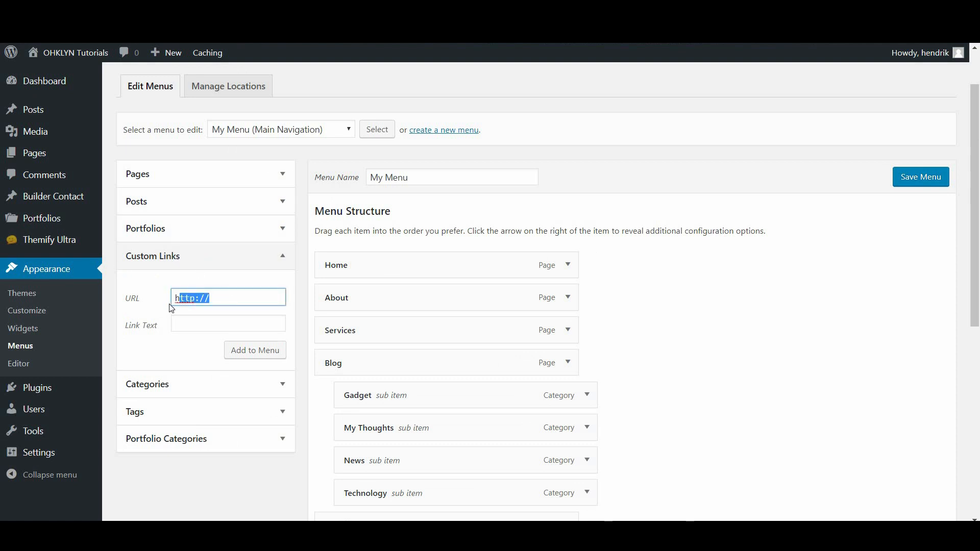
type("#services")
left_click(191, 323)
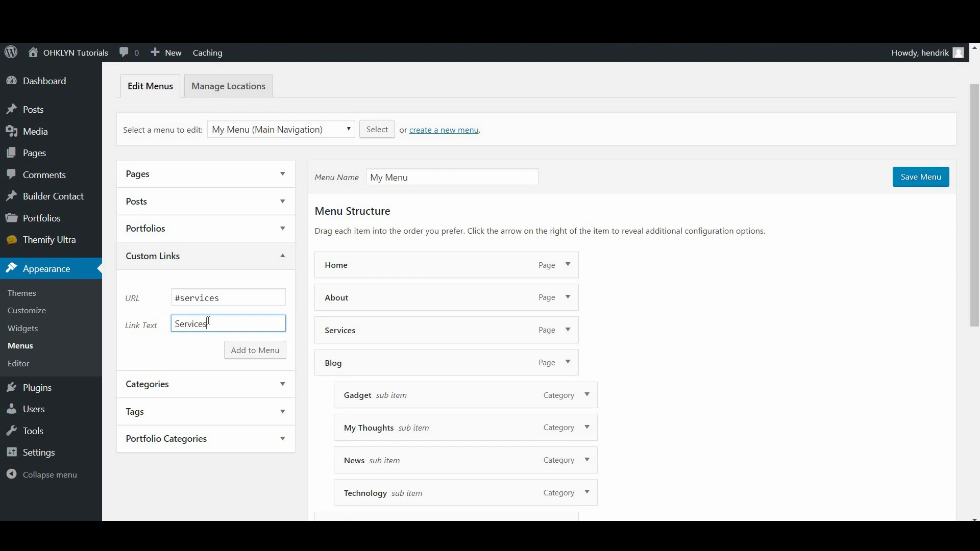
left_click(254, 356)
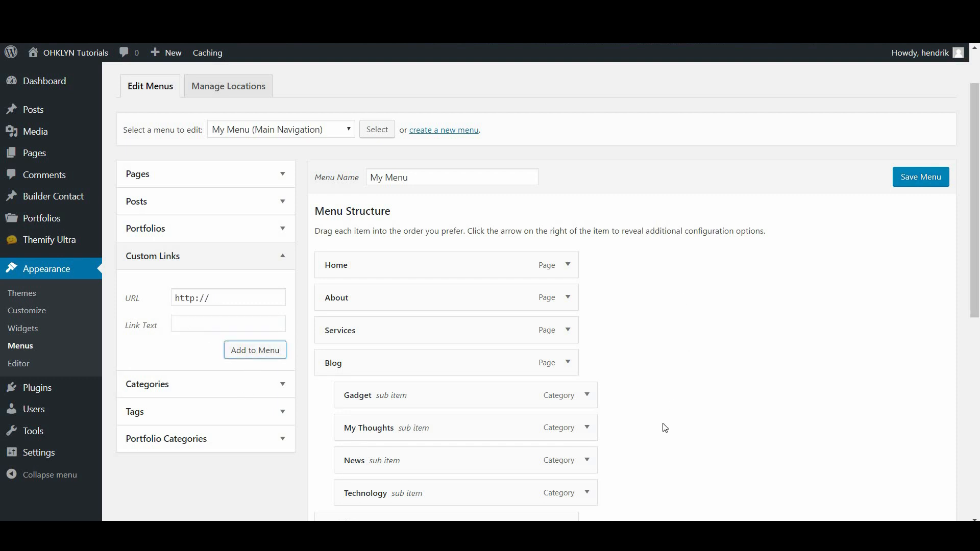
Remove the original Services page item and re-enter # in the custom link URL
scroll(665, 428, "down", 5)
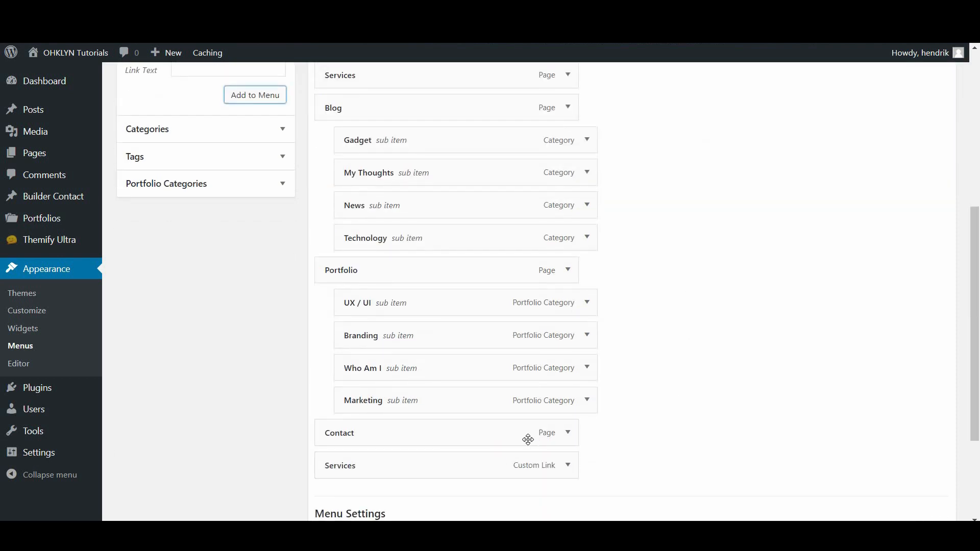
scroll(528, 440, "up", 3)
left_click(568, 203)
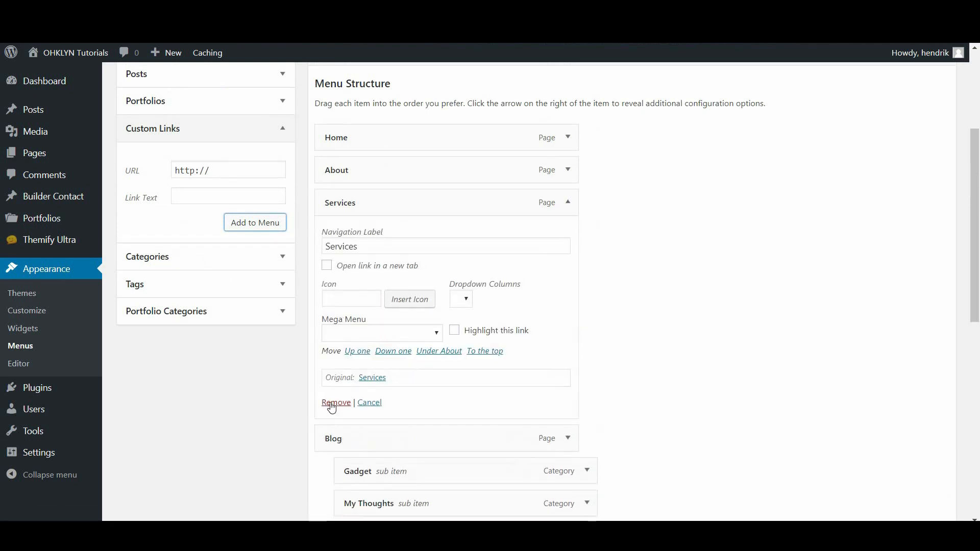
left_click(331, 404)
scroll(525, 426, "down", 4)
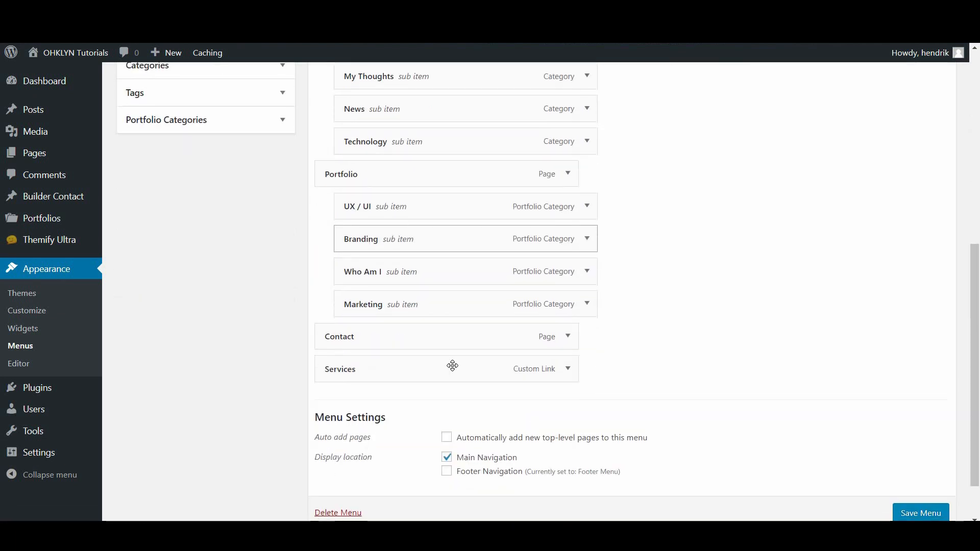
scroll(254, 261, "up", 6)
left_click_drag(226, 301, 155, 297)
type("#")
left_click(849, 375)
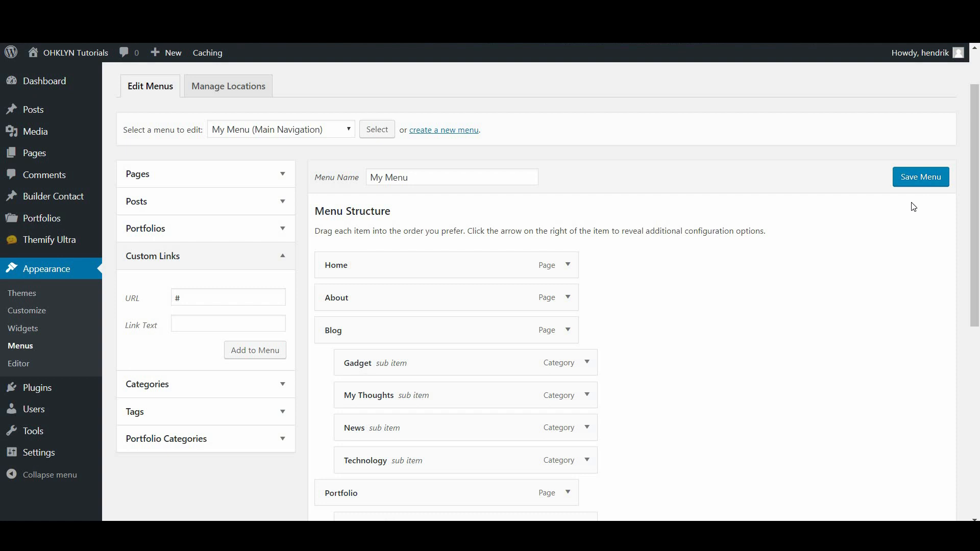
Save My Menu and test the Services link jumping to the site's Our Services section
left_click(919, 186)
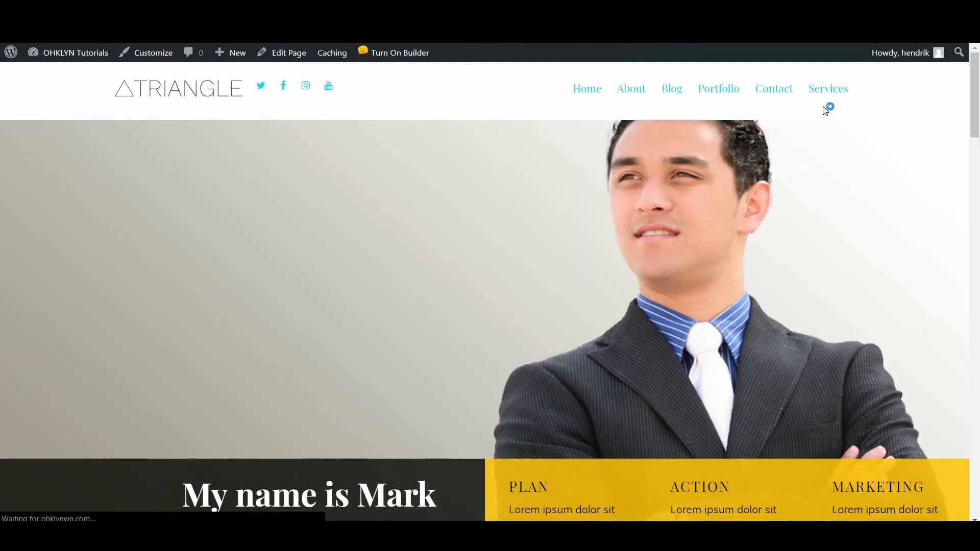
left_click(826, 99)
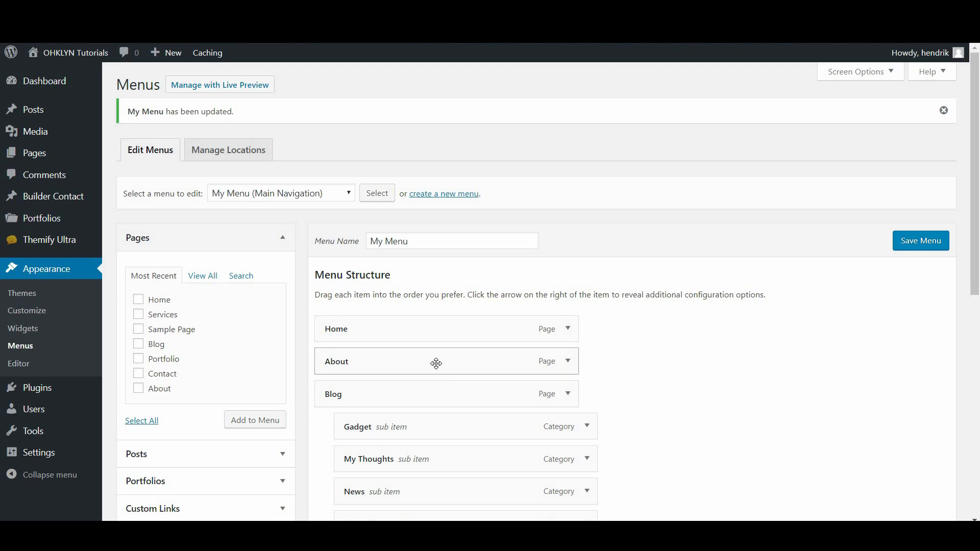
Switch the menu editor from My Menu to Footer Menu, then to Footer Nav
left_click(334, 192)
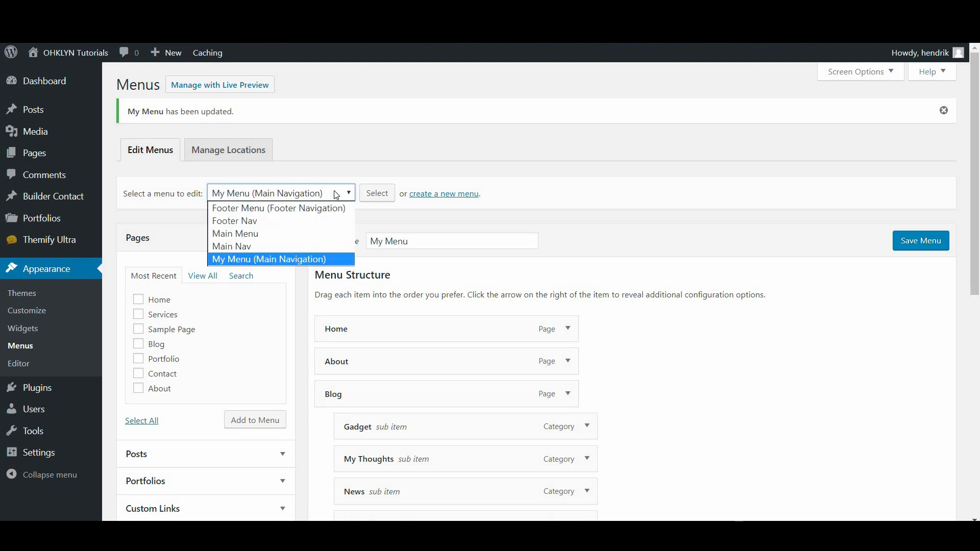
left_click(255, 208)
left_click(377, 194)
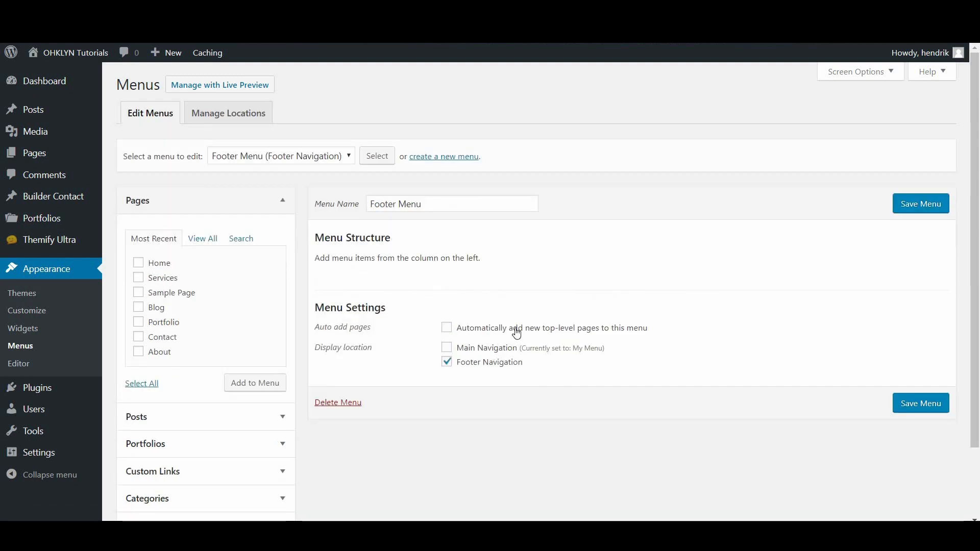
left_click(335, 154)
left_click(303, 185)
left_click(364, 159)
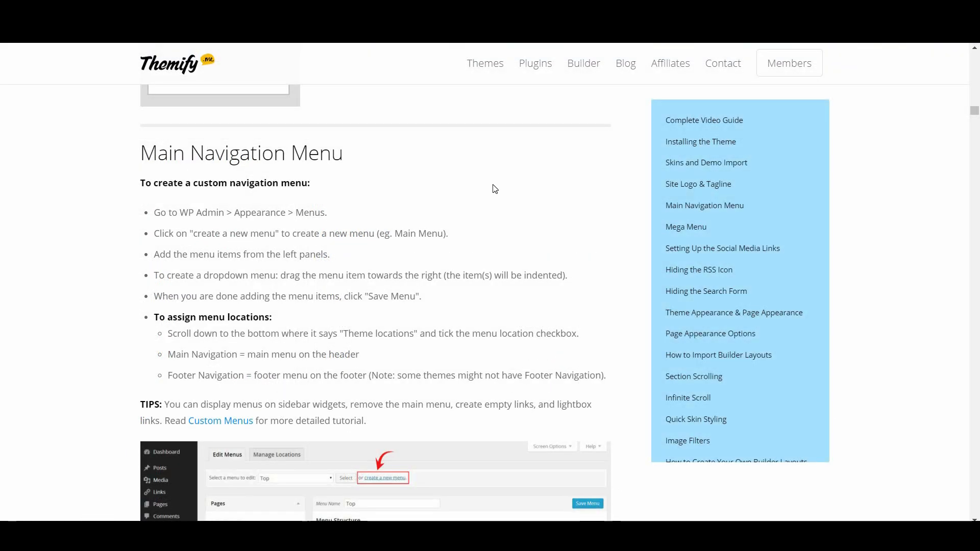
Scroll the OHKLYN tutorial down to the 'How to add menu items to your WordPress menu' section
scroll(431, 379, "down", 10)
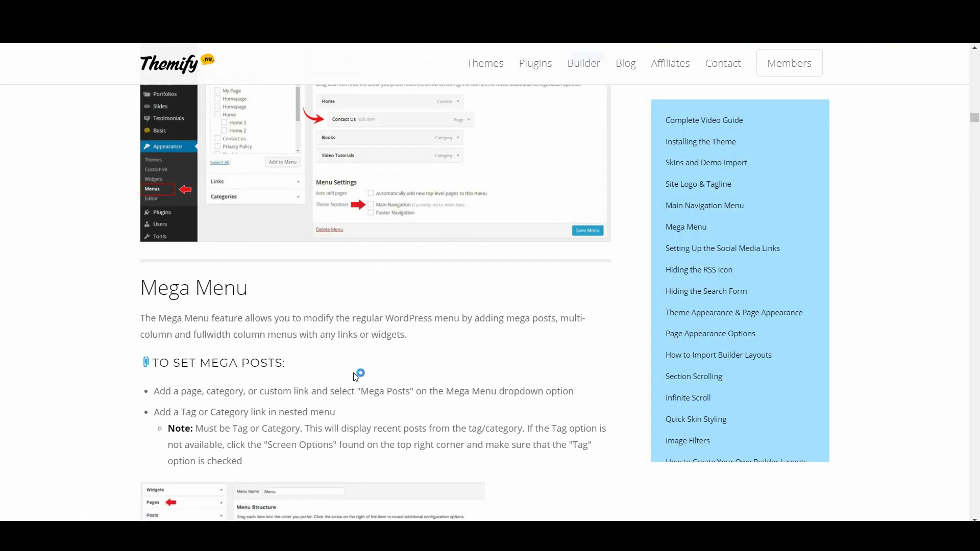
scroll(454, 393, "down", 12)
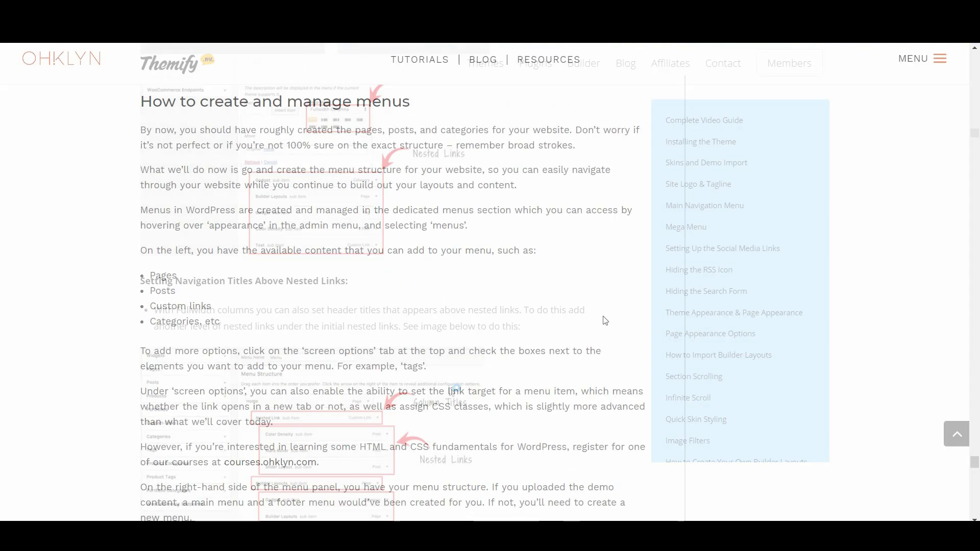
scroll(419, 279, "down", 9)
scroll(420, 280, "down", 15)
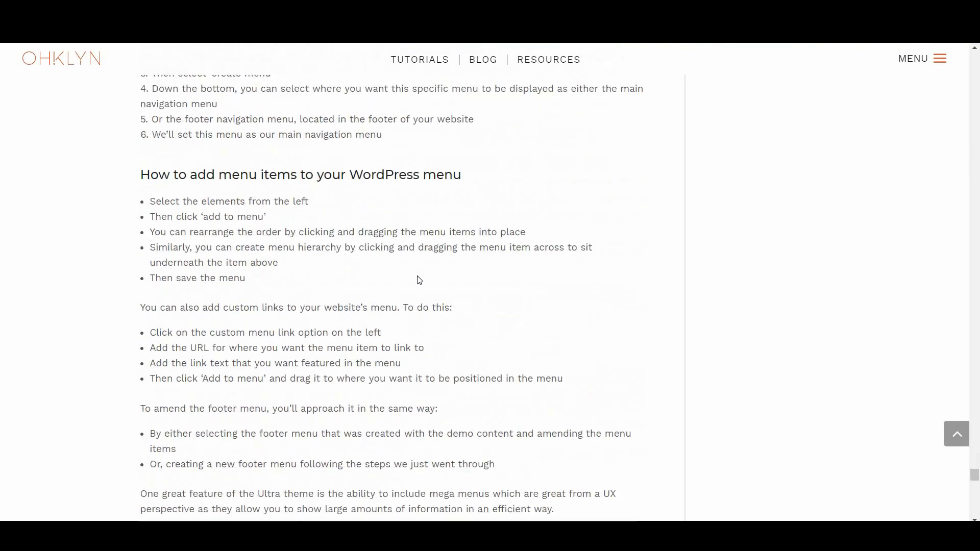
scroll(419, 281, "down", 2)
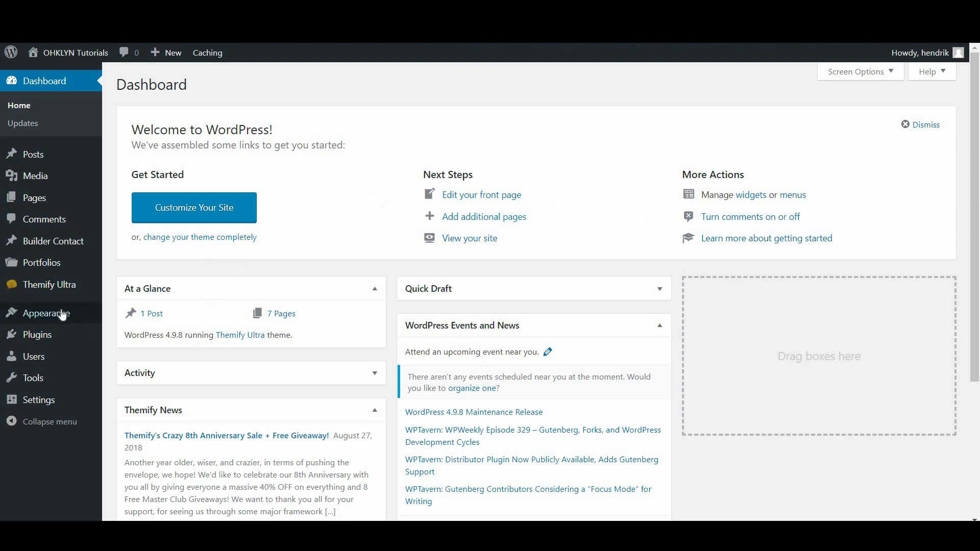
Go to Appearance > Widgets, browse Available Widgets, and expand the Sidebar Narrow area
mouse_move(85, 313)
left_click(145, 358)
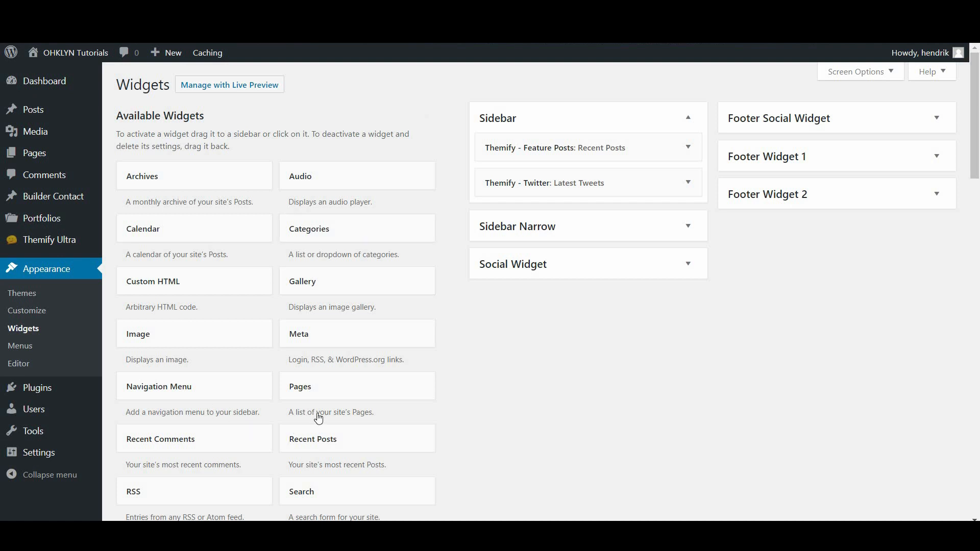
scroll(295, 431, "down", 4)
scroll(327, 328, "down", 4)
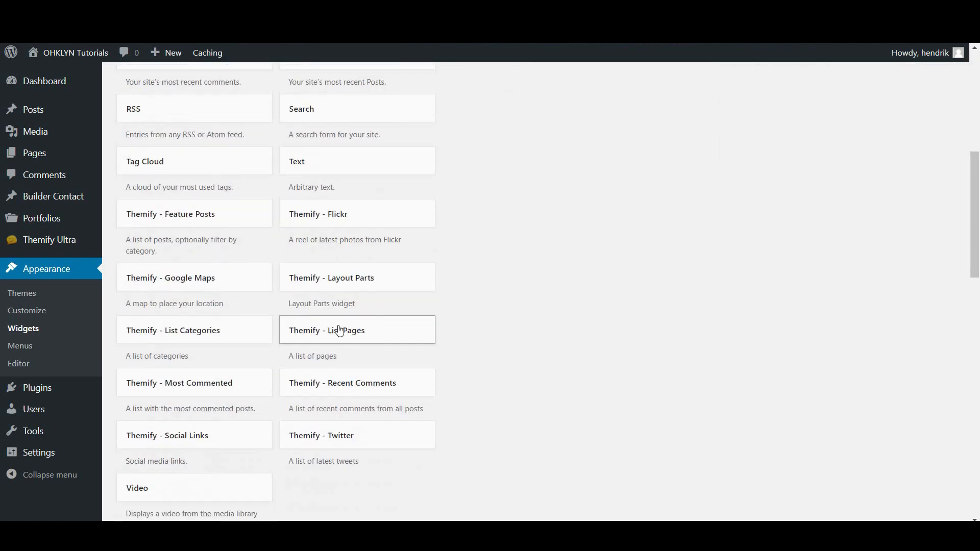
scroll(543, 372, "up", 8)
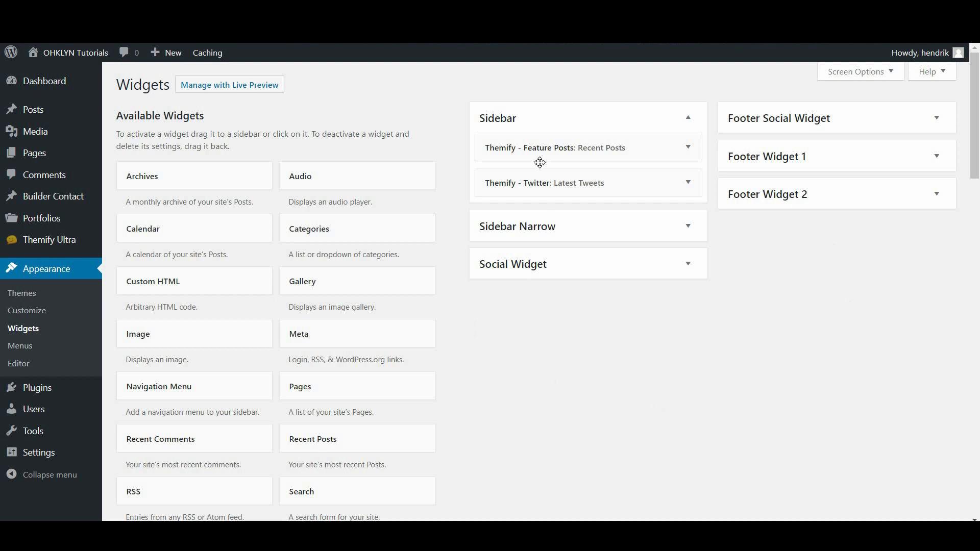
left_click(689, 228)
Add a Calendar widget titled 'Calendar' to Sidebar between Feature Posts and Twitter, and save it
left_click(207, 234)
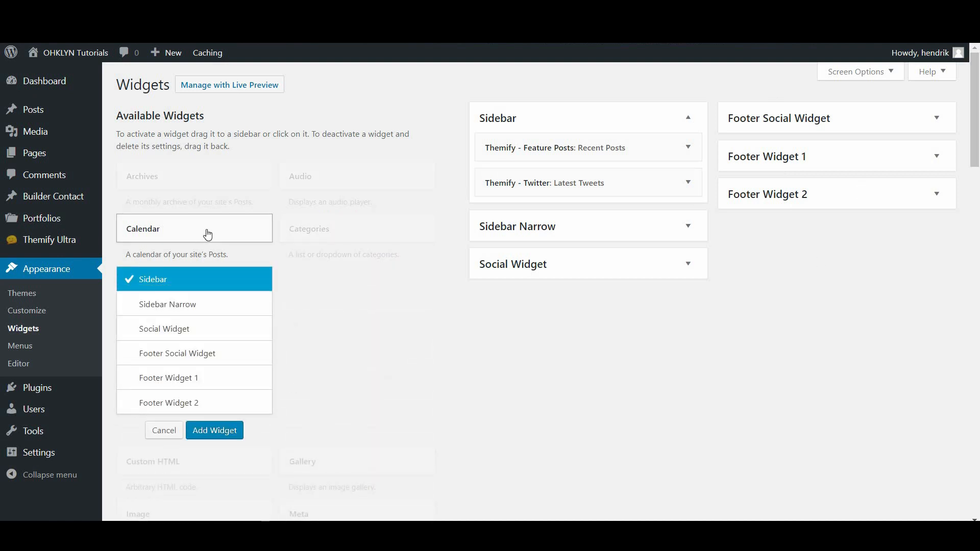
left_click(187, 309)
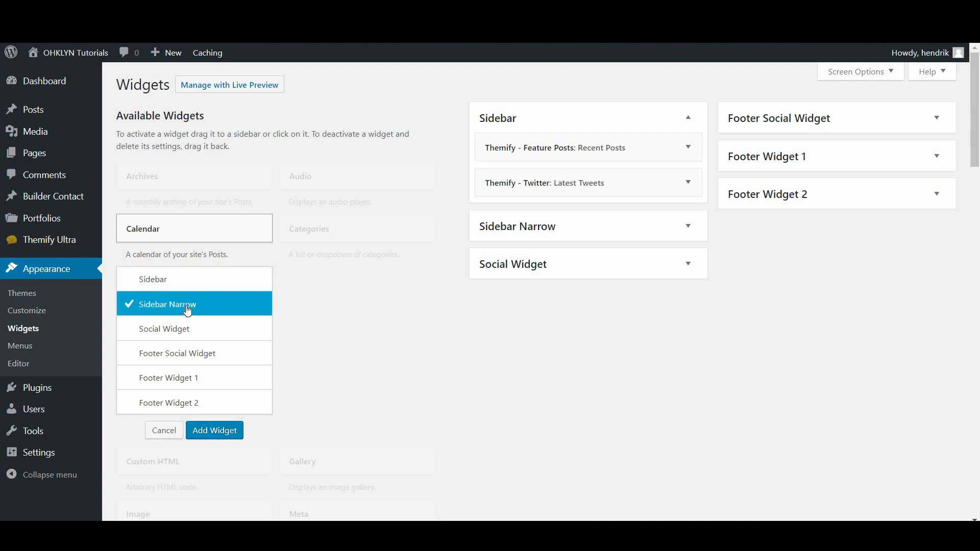
left_click(209, 432)
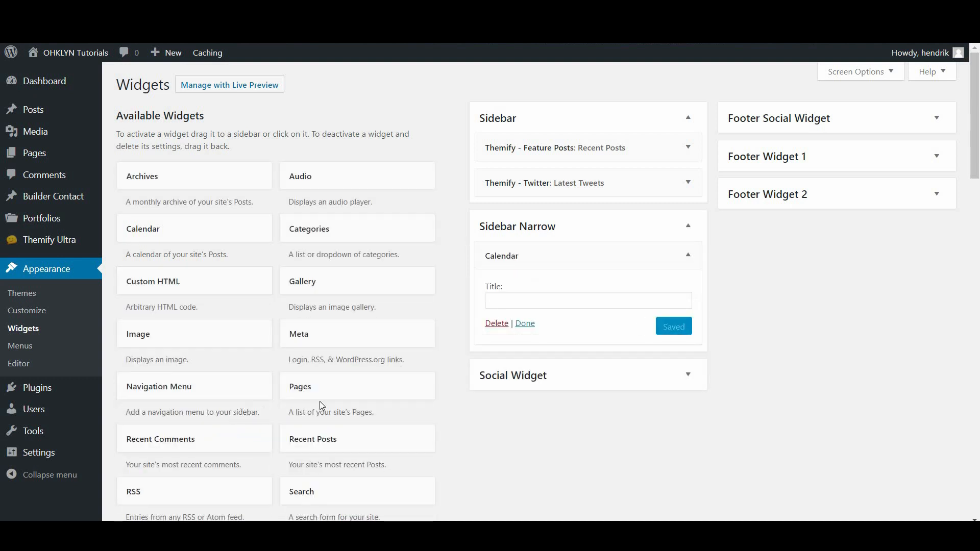
left_click(548, 300)
type("Calendar")
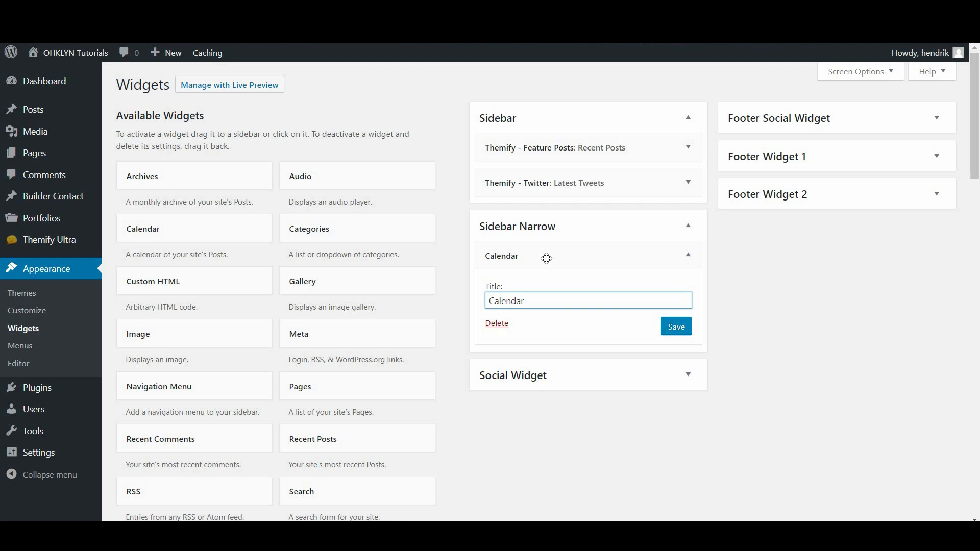
left_click_drag(545, 256, 591, 173)
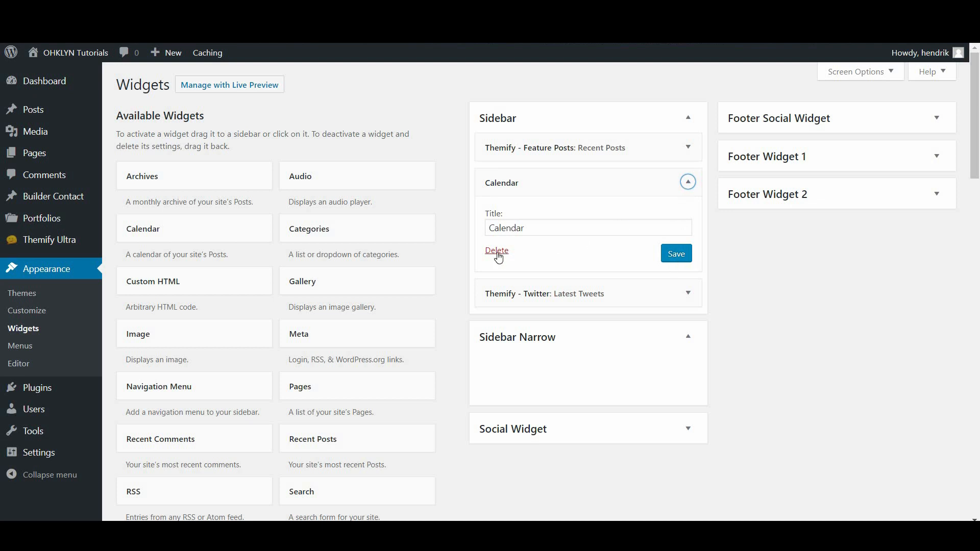
left_click(668, 260)
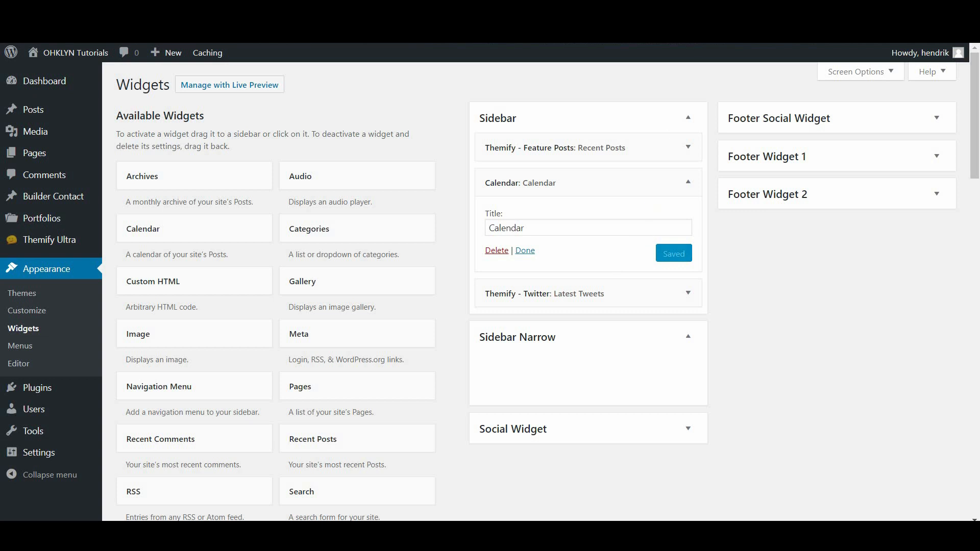
Reload the live blog page and scroll down to check the new Calendar widget
left_click(689, 26)
key("F5")
scroll(321, 357, "down", 6)
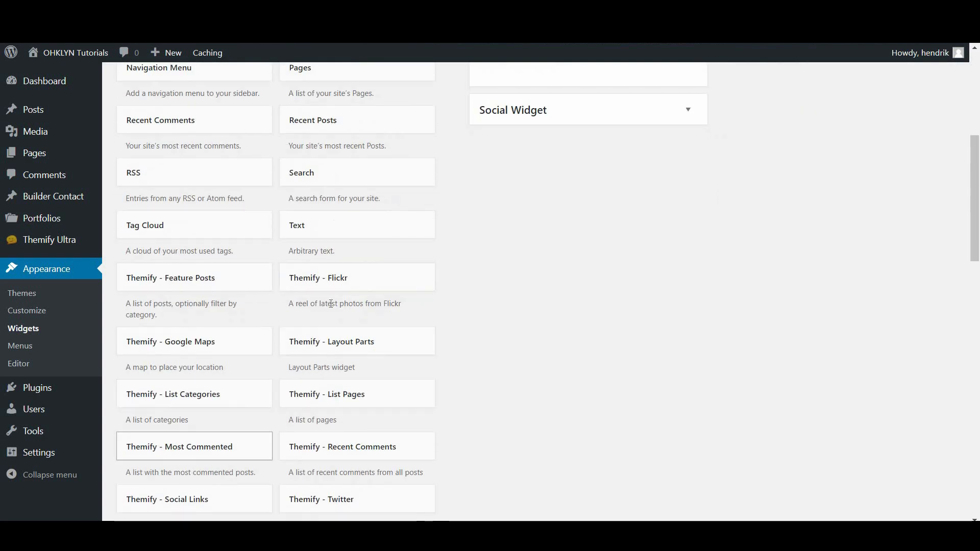
scroll(337, 391, "down", 5)
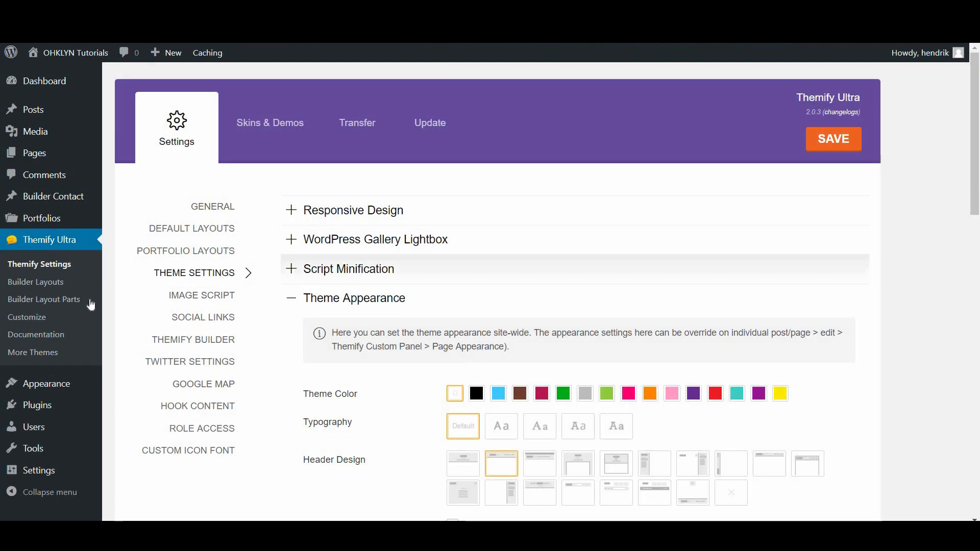
Scroll through the Themify Ultra Theme Appearance header and footer design options
scroll(582, 383, "down", 9)
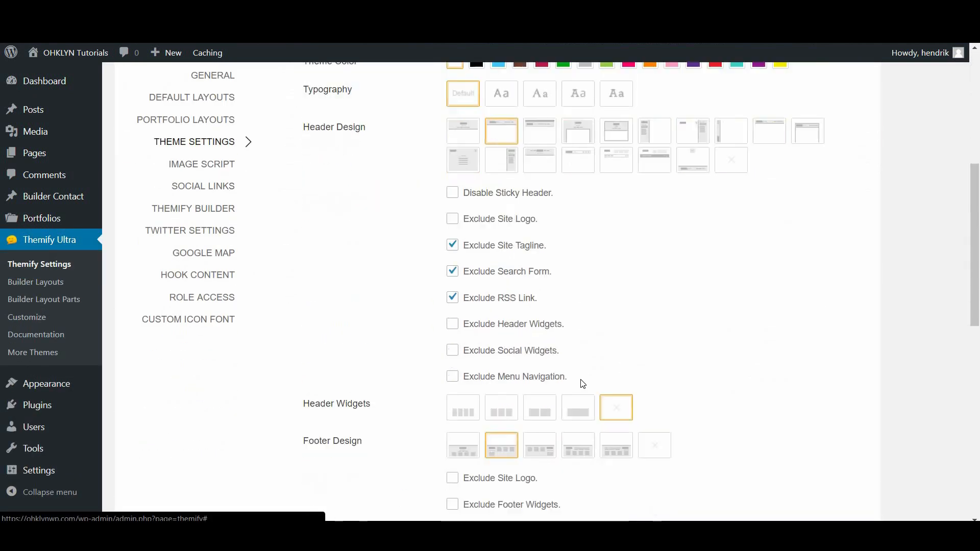
scroll(602, 313, "down", 5)
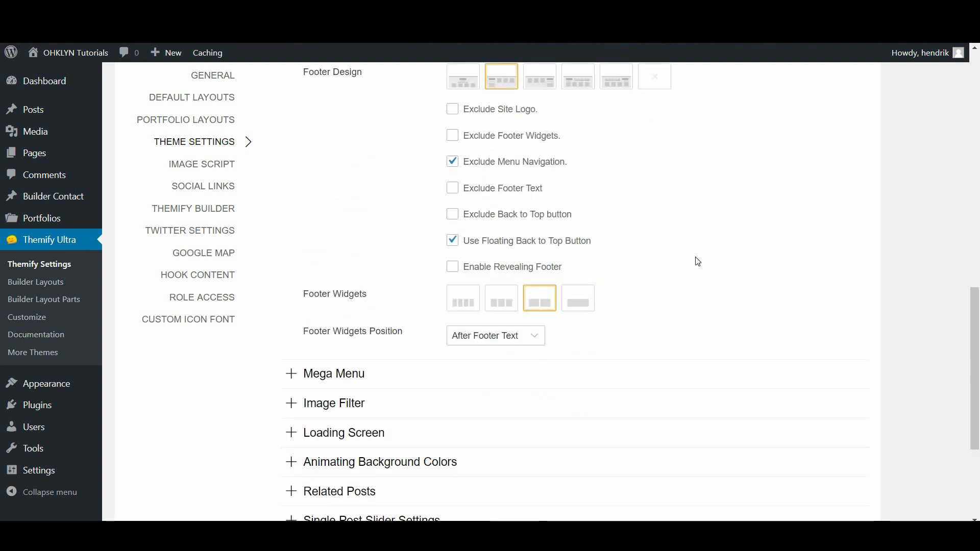
scroll(699, 257, "up", 3)
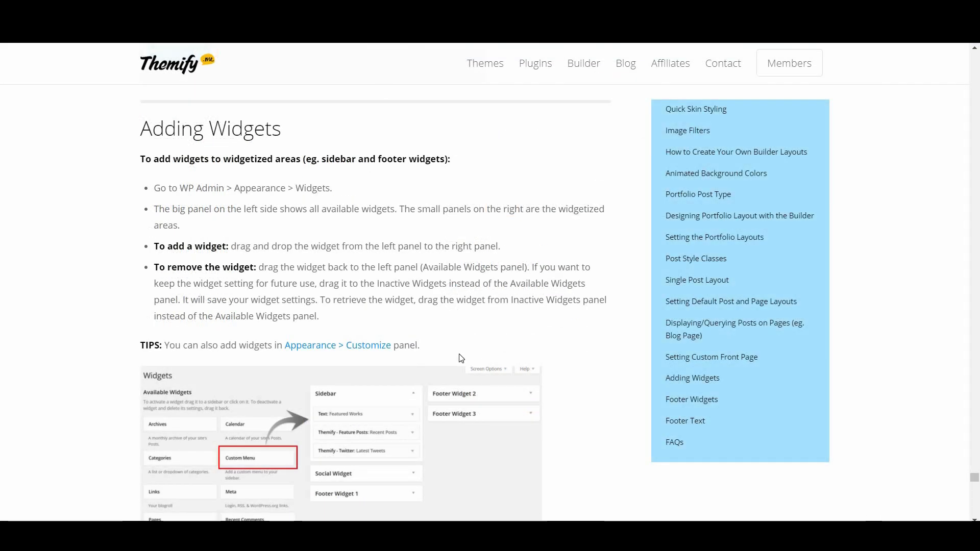
Read through the Themify docs' Adding Widgets and Footer Widgets sections
scroll(464, 302, "down", 10)
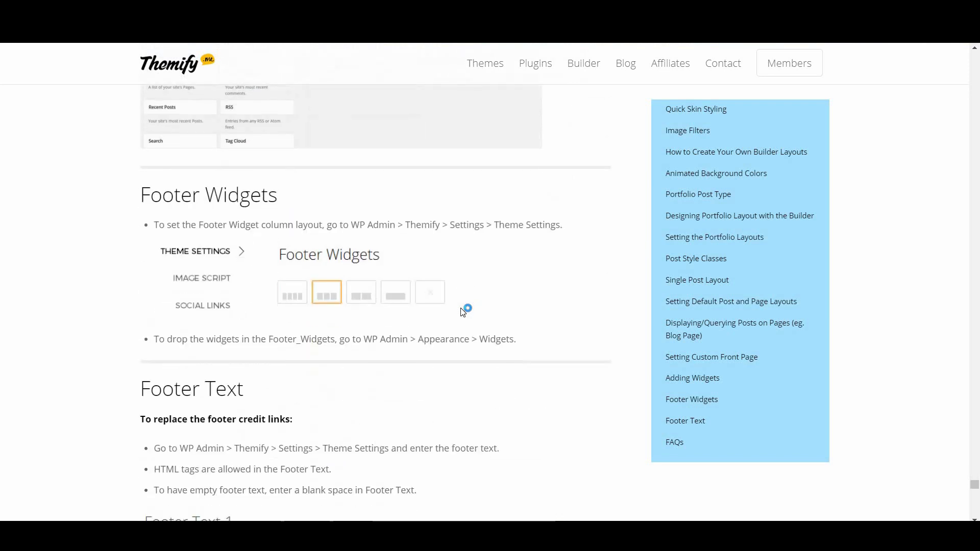
scroll(463, 312, "down", 3)
scroll(463, 313, "up", 7)
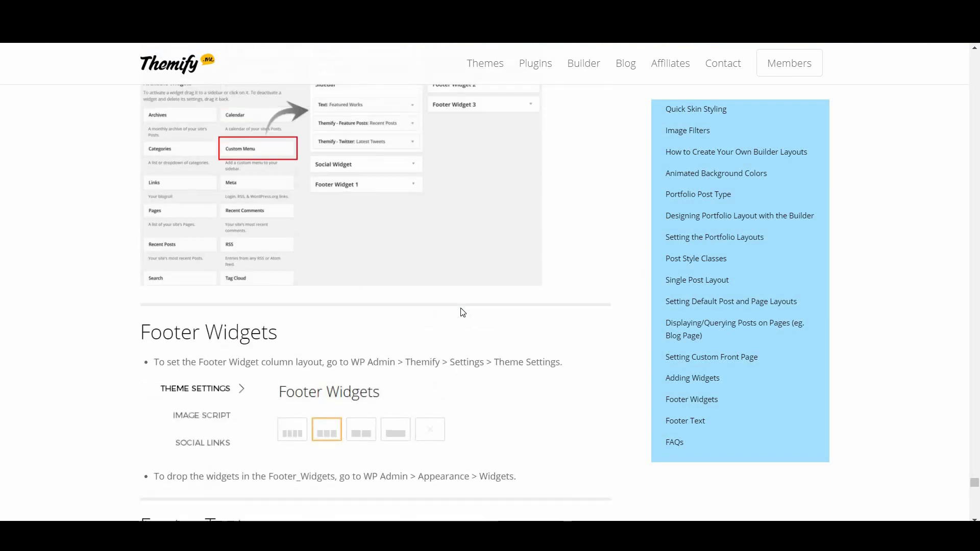
scroll(463, 312, "up", 5)
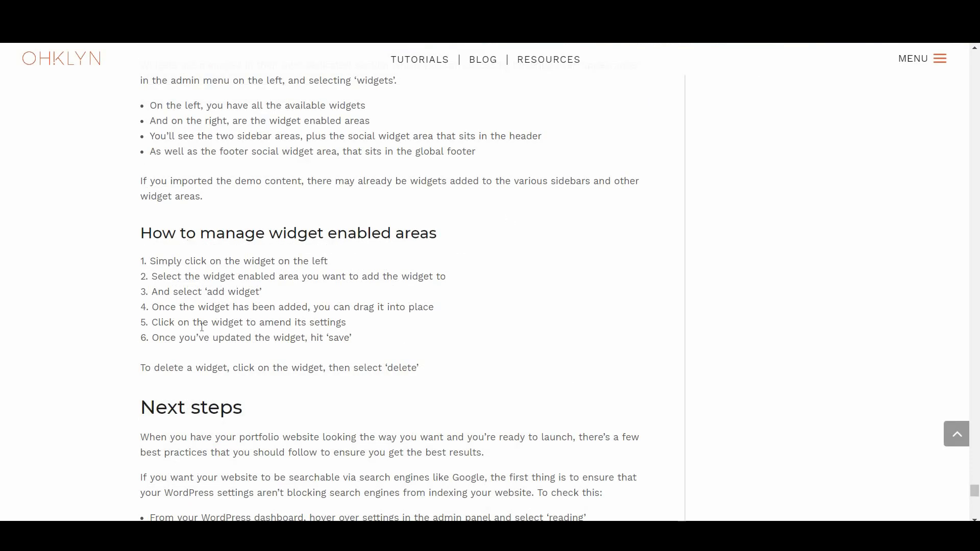
Scroll the OHKLYN tutorial to Next steps and highlight 'via search engines like Google'
scroll(508, 291, "down", 4)
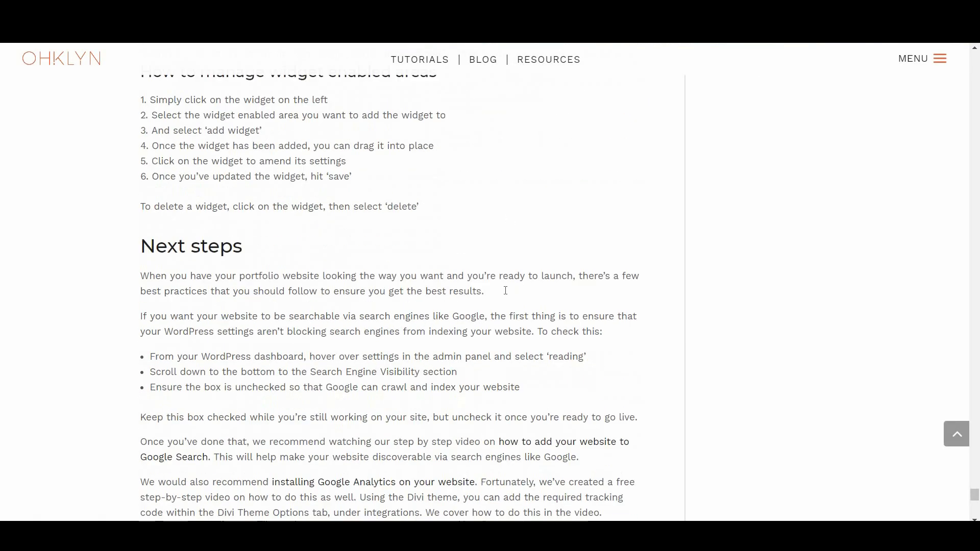
scroll(505, 291, "down", 1)
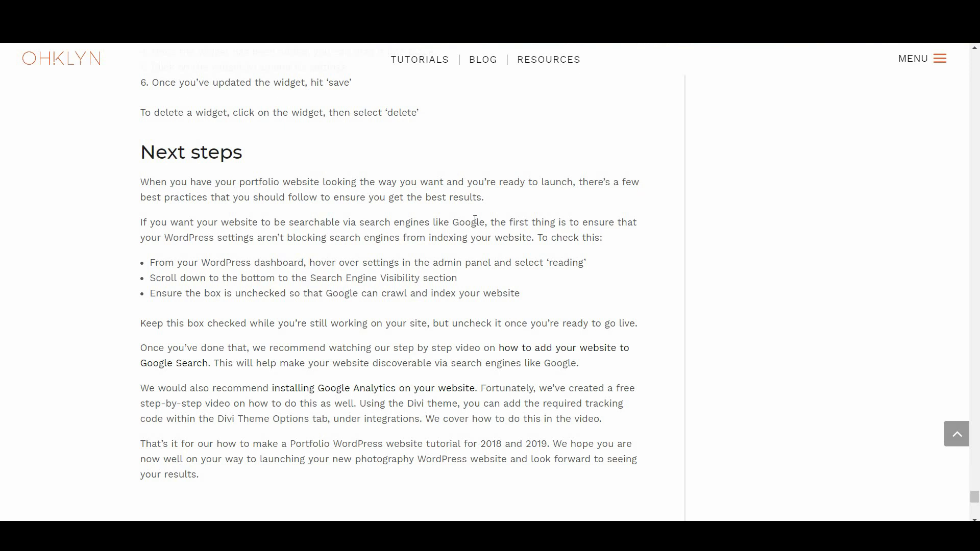
left_click_drag(347, 222, 487, 223)
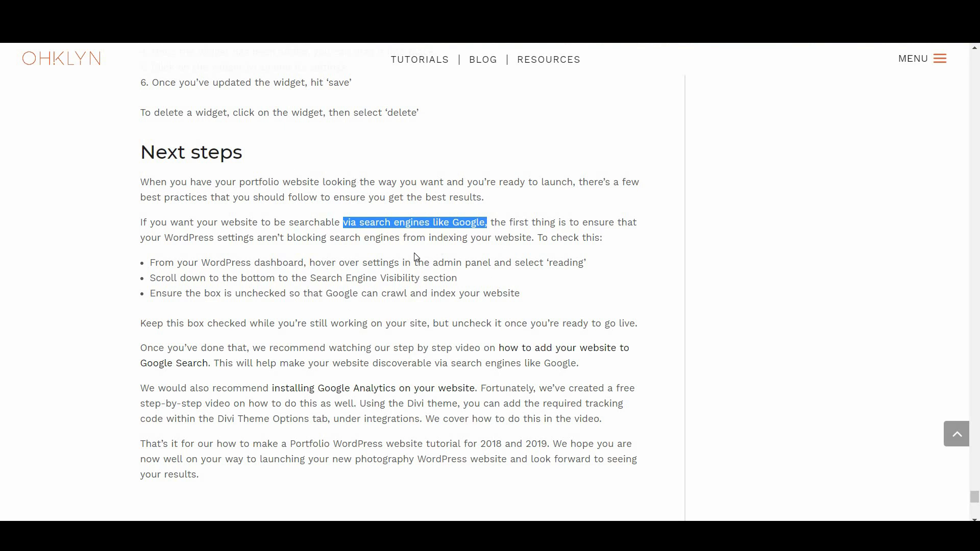
Clear the highlight and scroll down through the Next steps section
left_click(385, 265)
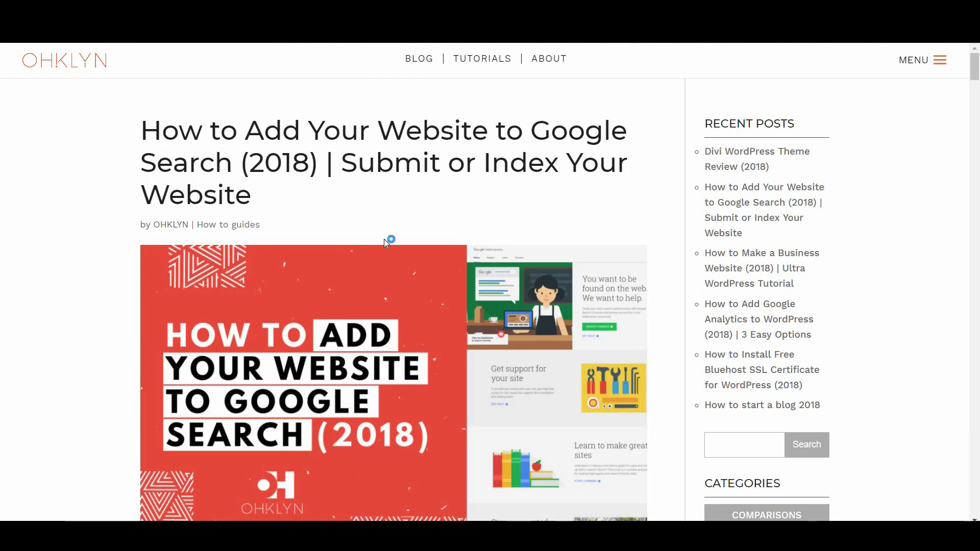
scroll(419, 204, "down", 8)
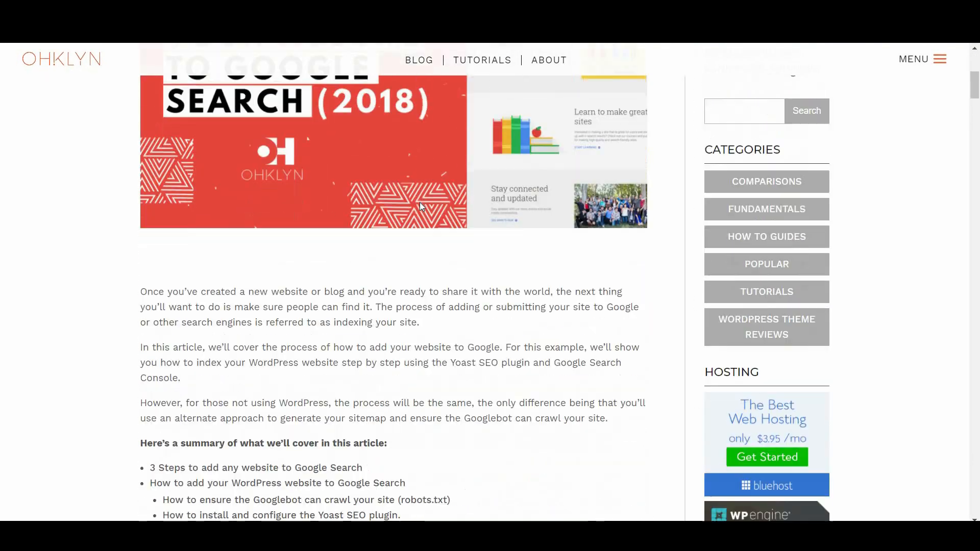
scroll(422, 207, "down", 7)
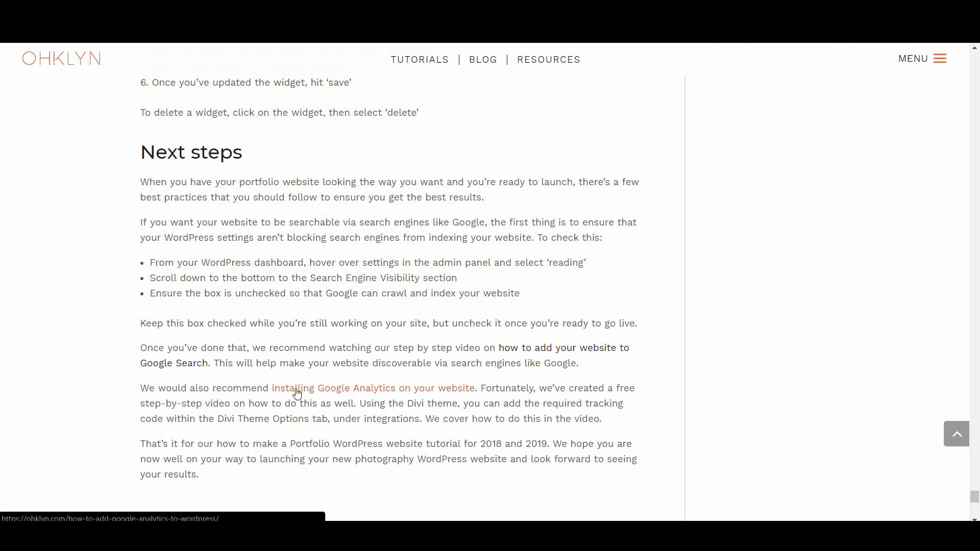
Open the 'installing Google Analytics on your website' article and scroll to its Analytics account section
left_click(414, 395)
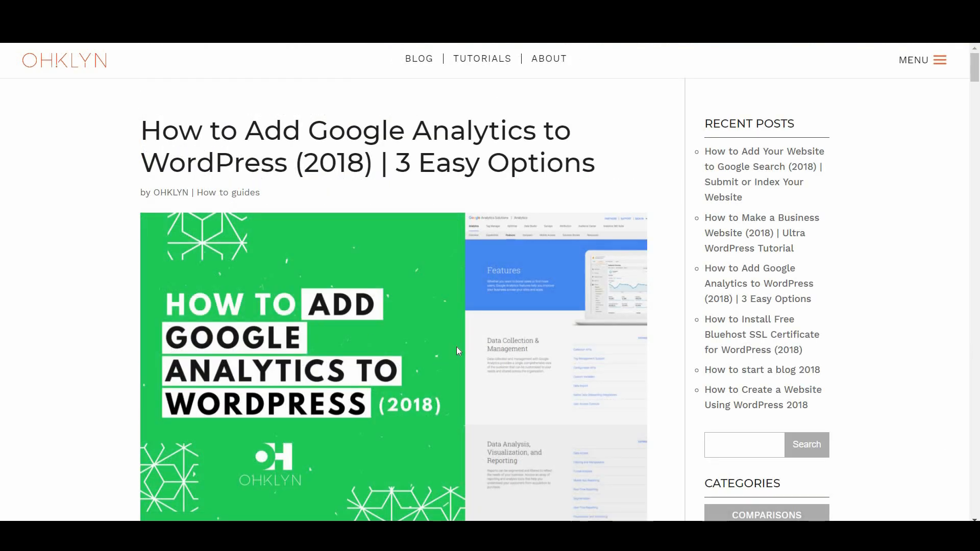
scroll(456, 347, "down", 9)
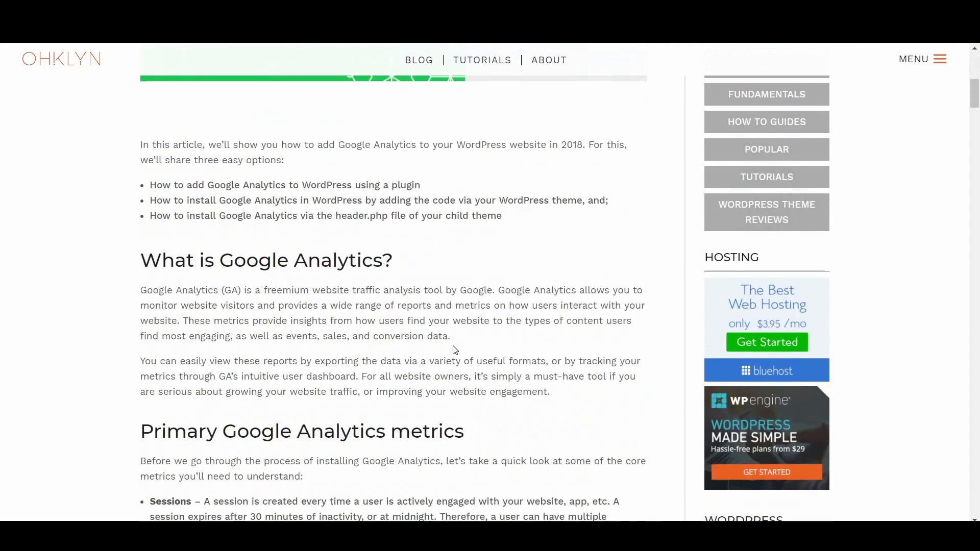
scroll(452, 349, "down", 13)
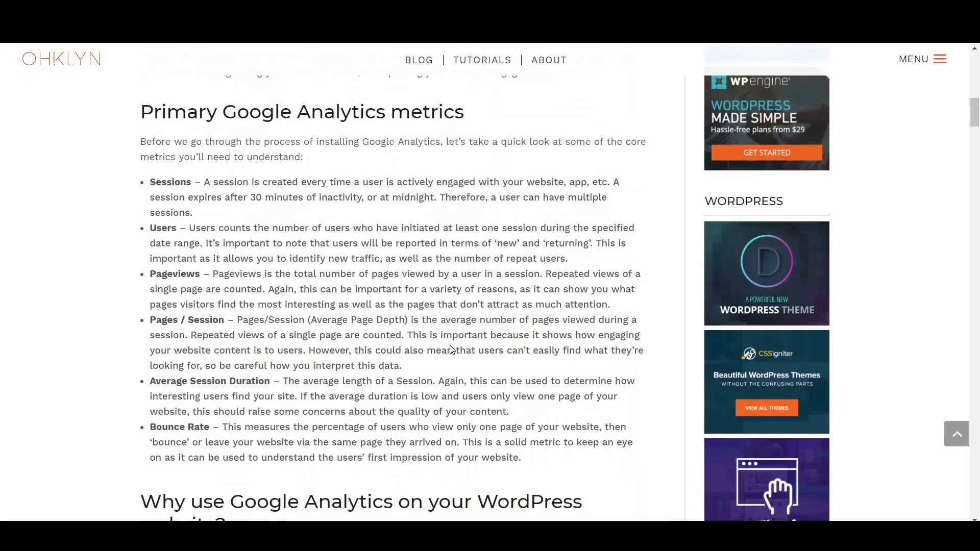
scroll(449, 352, "down", 5)
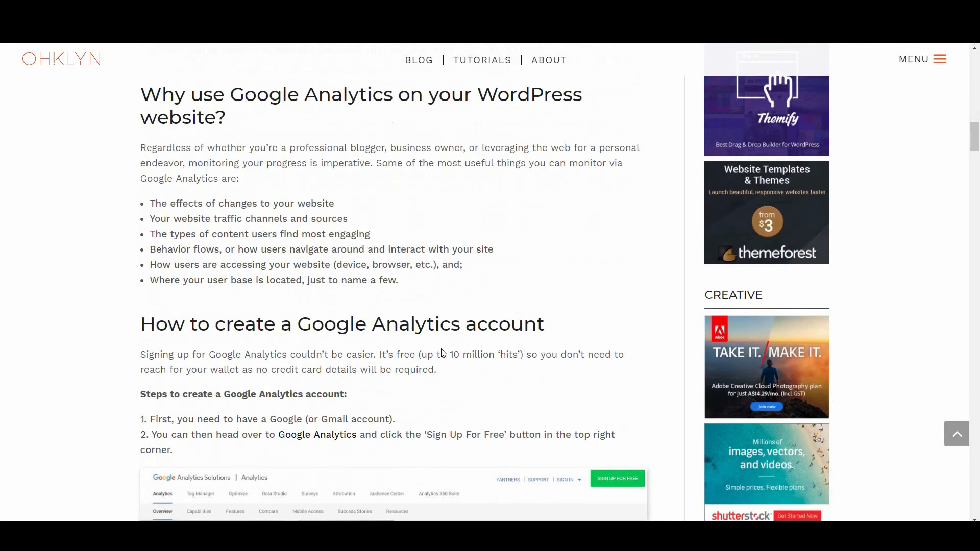